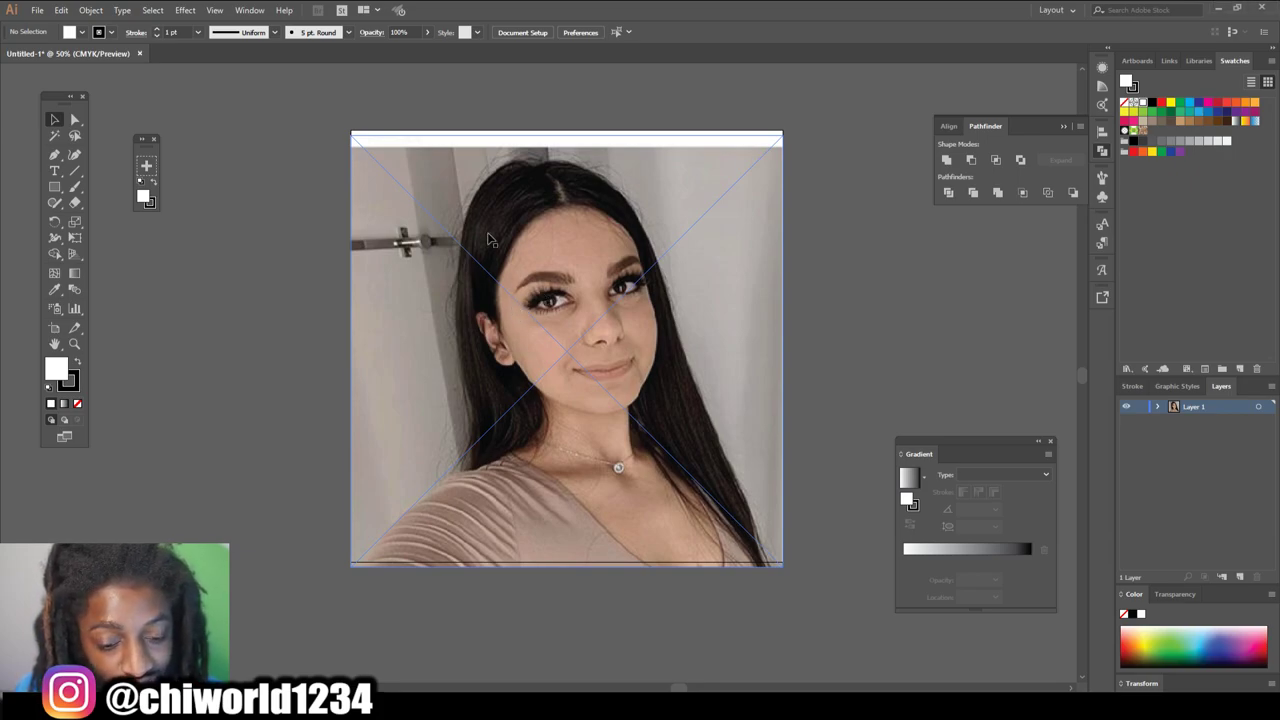
# - Select the placed portrait photo and examine its nose, mouth and eye detail up close
pyautogui.click(560, 366)
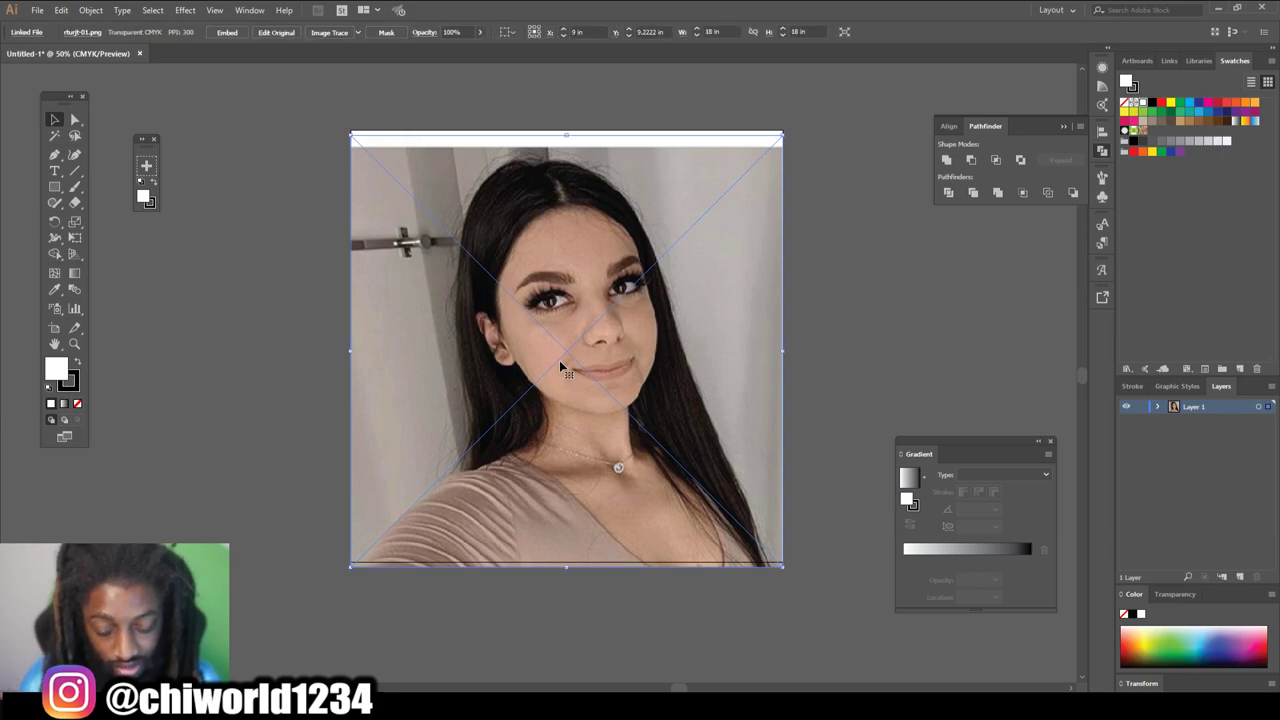
pyautogui.hotkey('ctrl', '+')
pyautogui.hotkey('ctrl', '+')
pyautogui.hotkey('ctrl', '+')
pyautogui.hotkey('ctrl', '+')
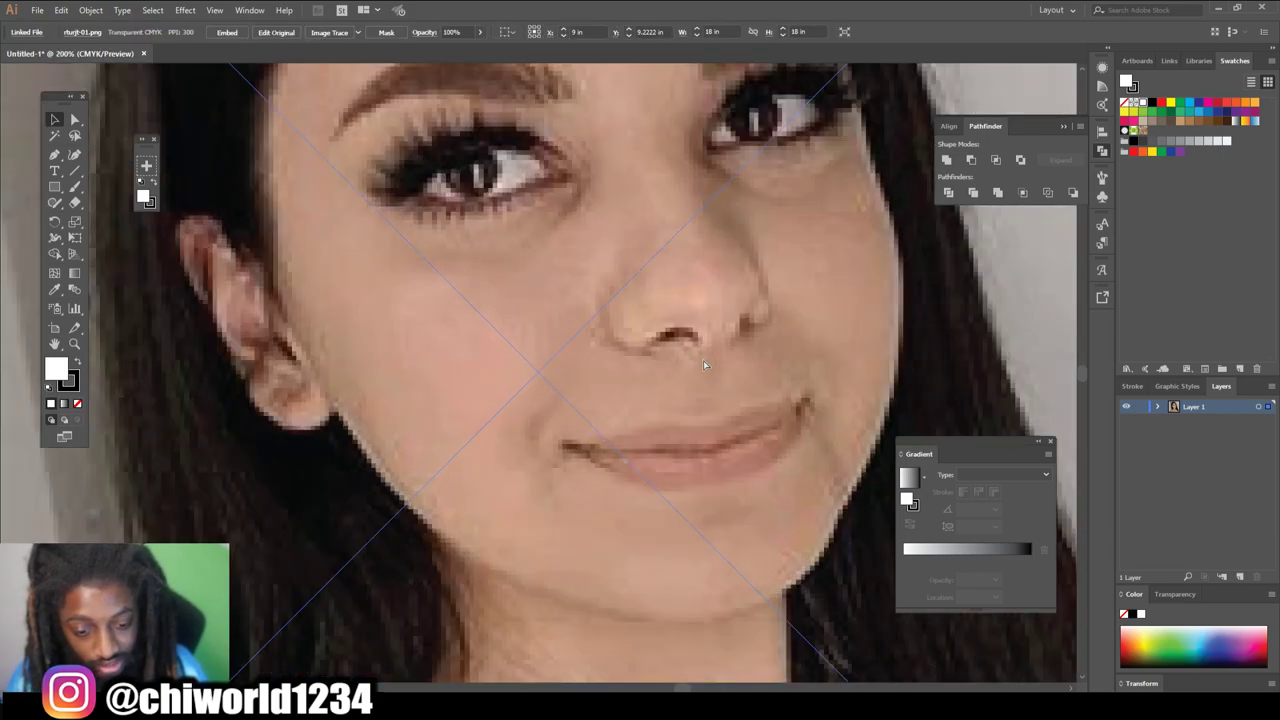
pyautogui.scroll(2, 703, 360)
pyautogui.hscroll(1, 701, 360)
pyautogui.hotkey('ctrl', '+')
pyautogui.hotkey('ctrl', '+')
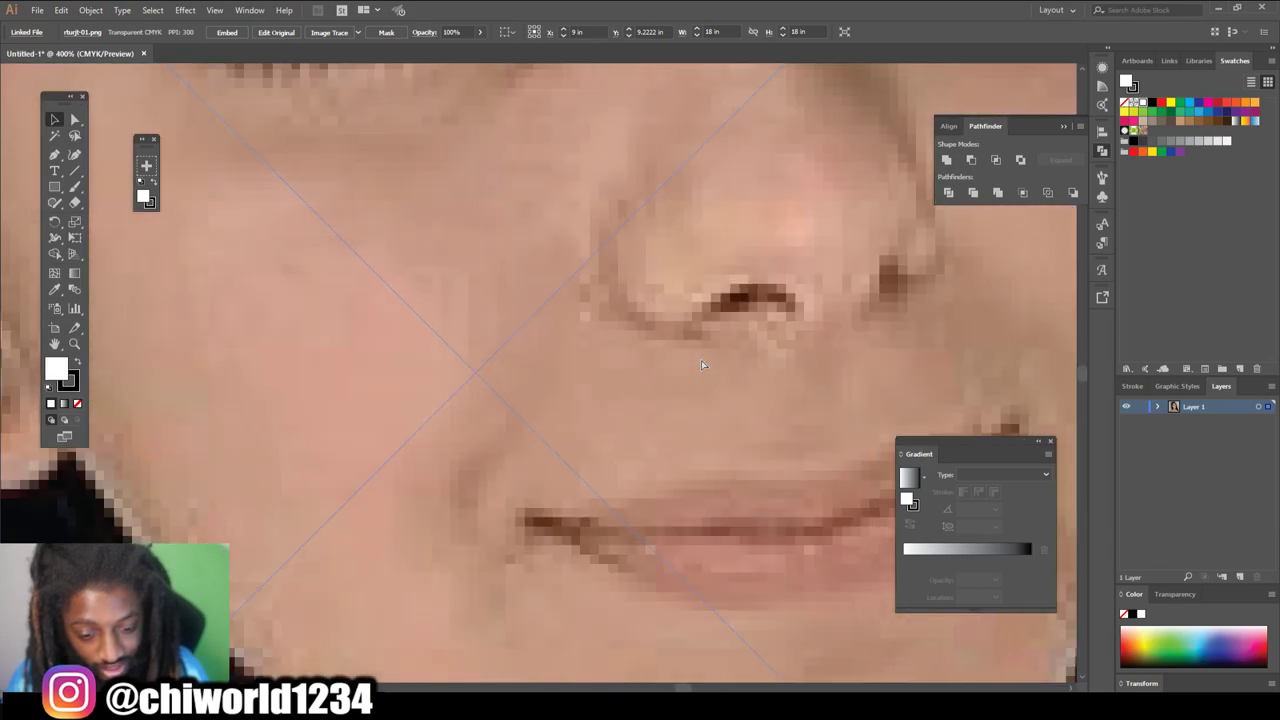
pyautogui.hscroll(2, 701, 360)
pyautogui.scroll(2, 701, 360)
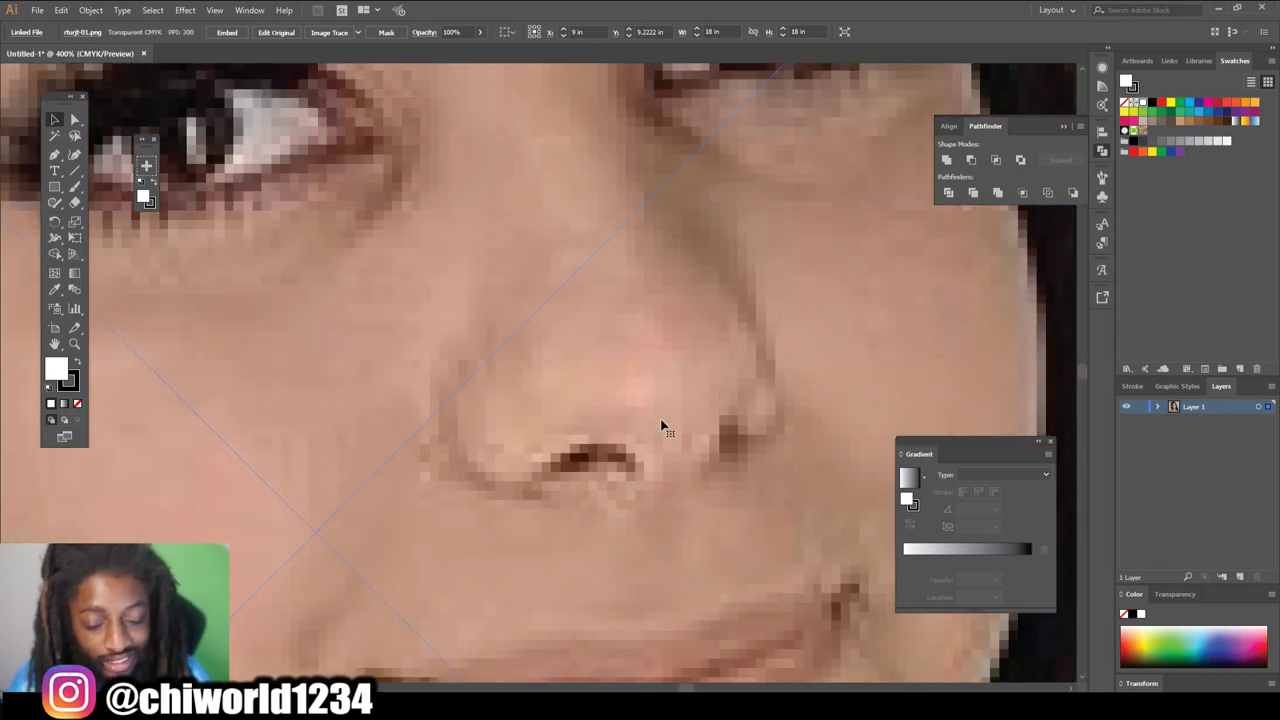
pyautogui.hotkey('ctrl', '-')
pyautogui.hotkey('ctrl', '-')
pyautogui.hotkey('ctrl', '-')
pyautogui.hotkey('ctrl', '-')
pyautogui.hotkey('ctrl', '-')
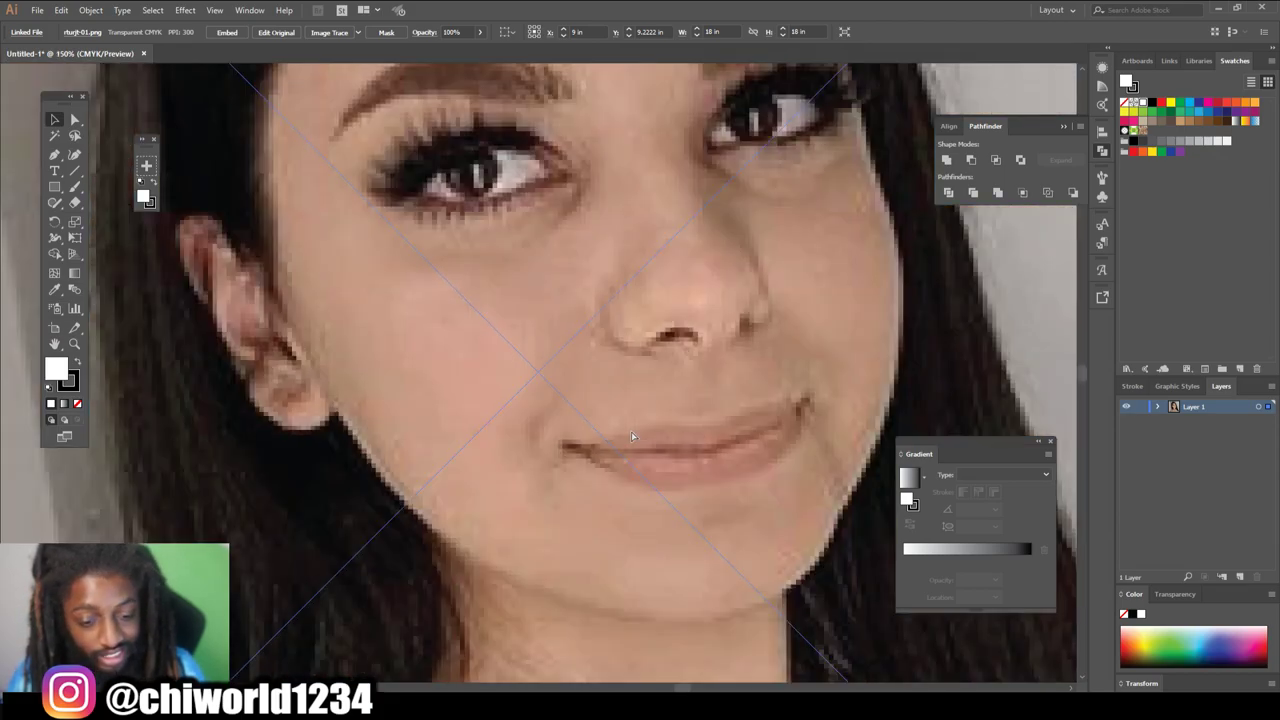
pyautogui.scroll(1, 632, 430)
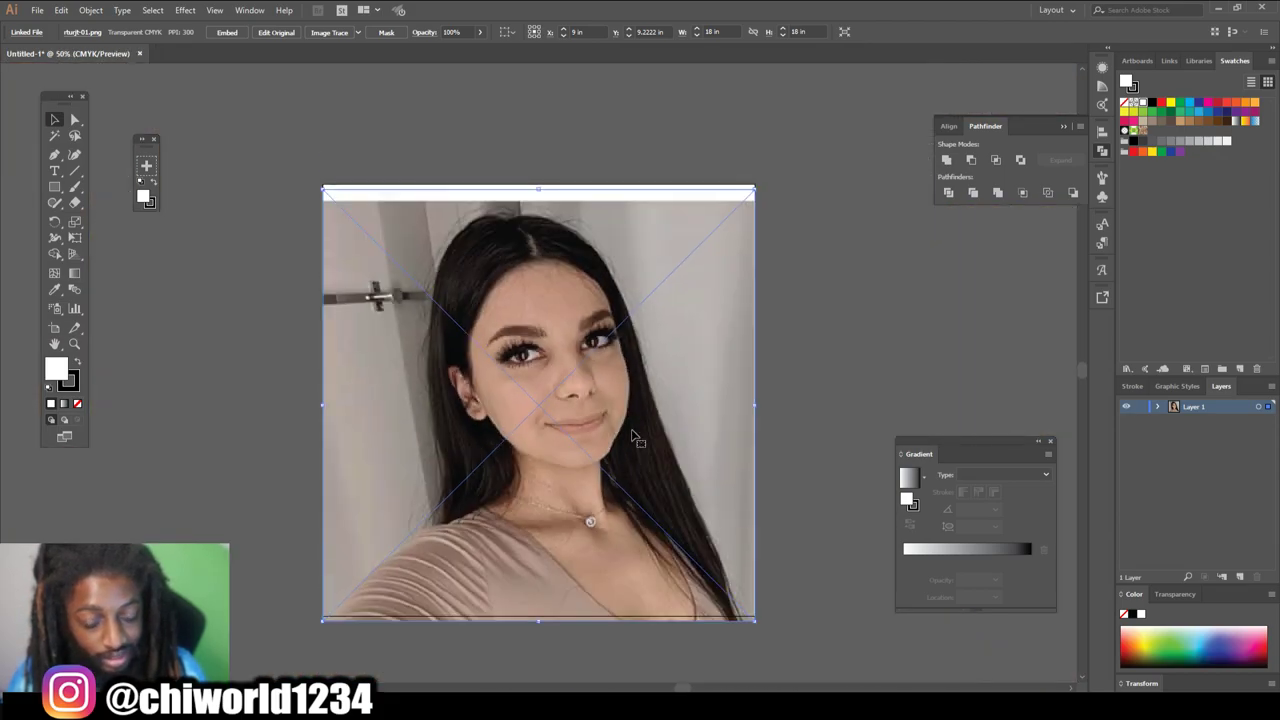
# - Fade the portrait photo by lowering its opacity, and add a new layer above the locked photo layer
pyautogui.hotkey('ctrl', '+')
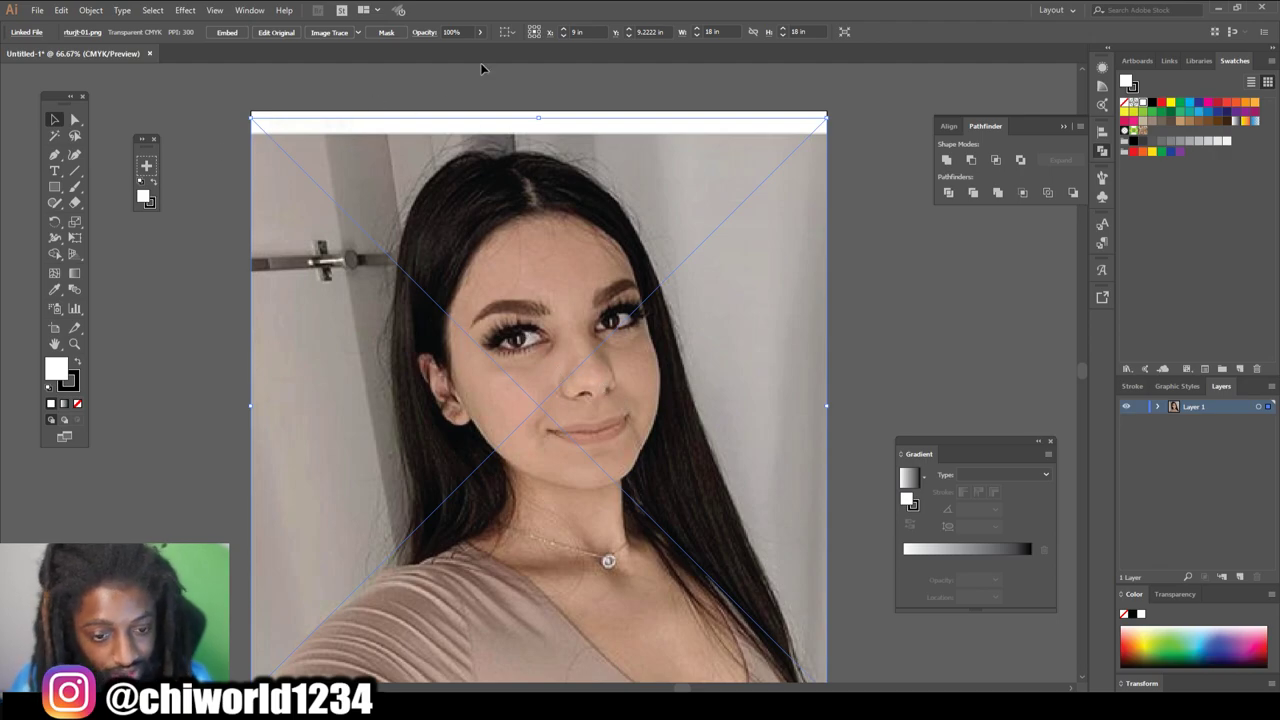
pyautogui.click(480, 32)
pyautogui.moveTo(478, 49); pyautogui.dragTo(446, 49)
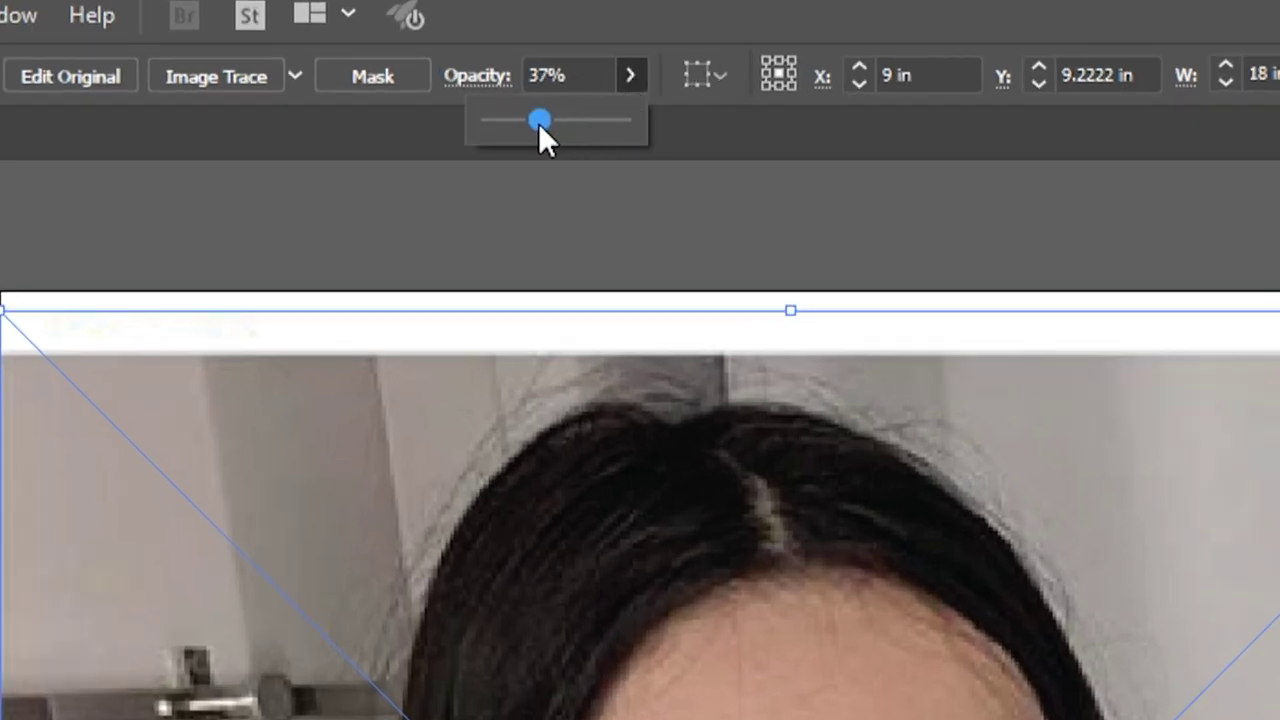
pyautogui.moveTo(538, 122); pyautogui.dragTo(580, 121)
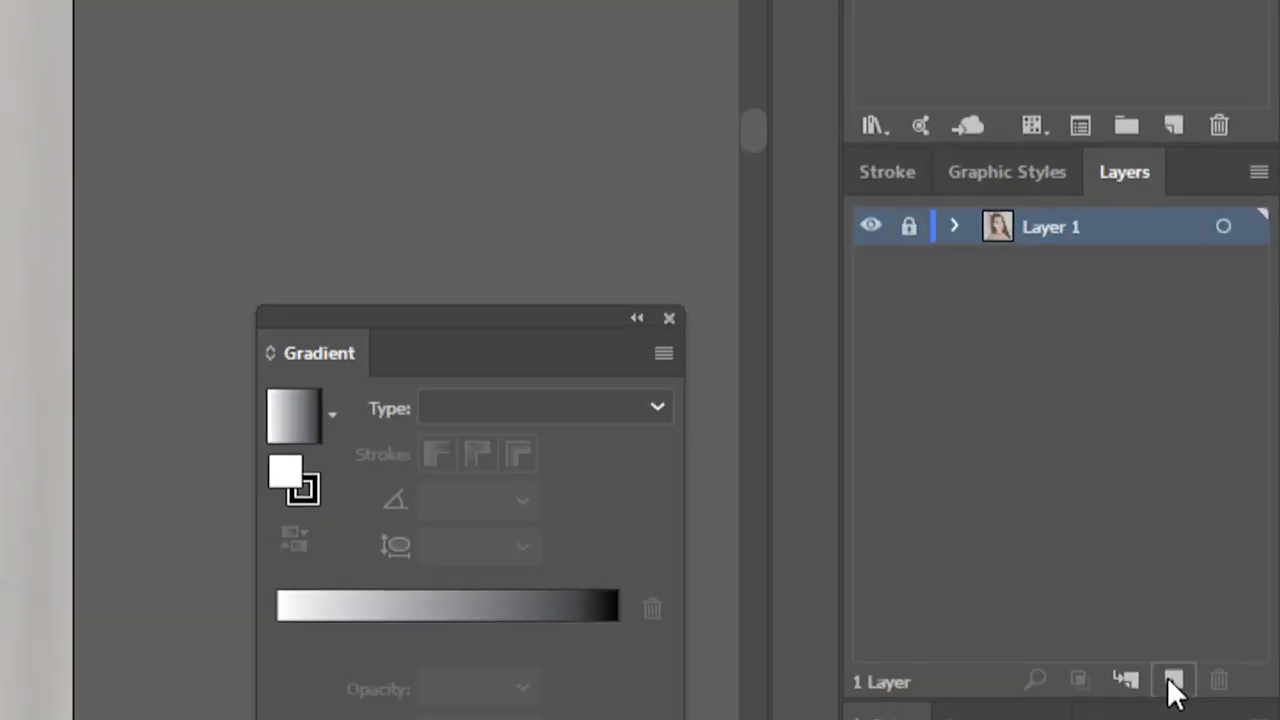
pyautogui.click(1239, 577)
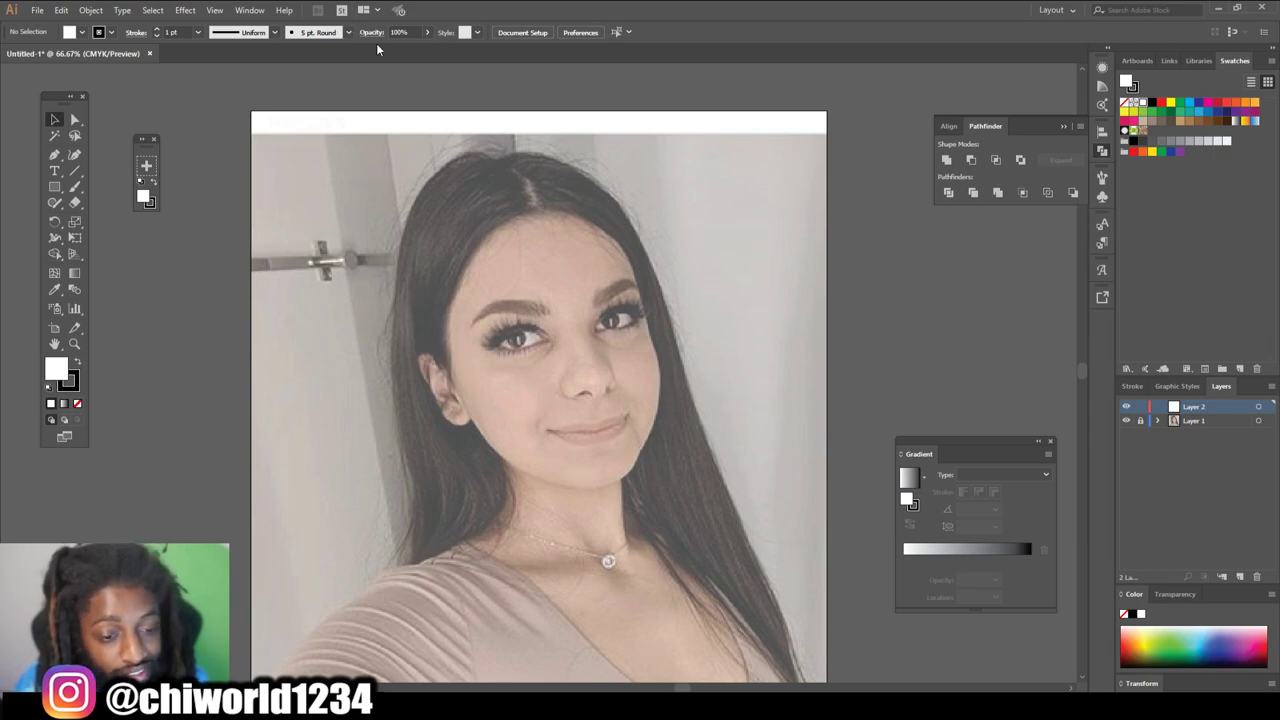
# - Create a calligraphic brush with a 3 pt size controlled by pen pressure and a size variation
pyautogui.click(348, 32)
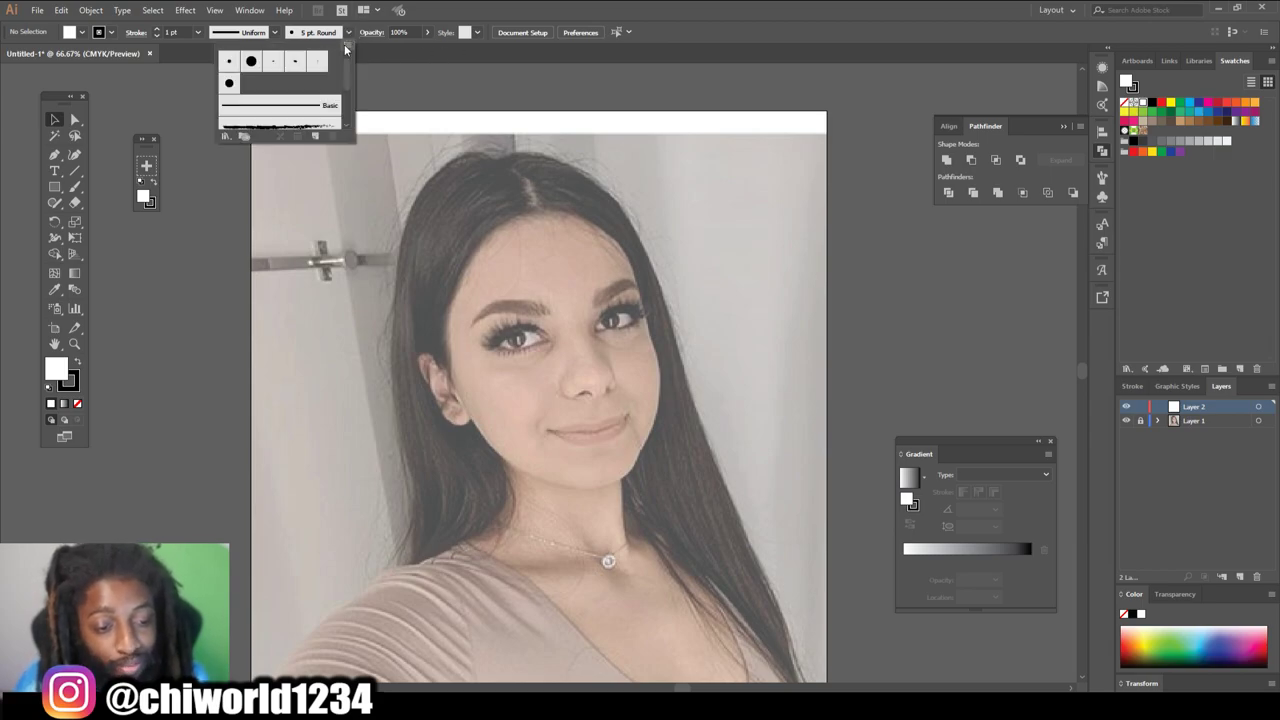
pyautogui.click(316, 138)
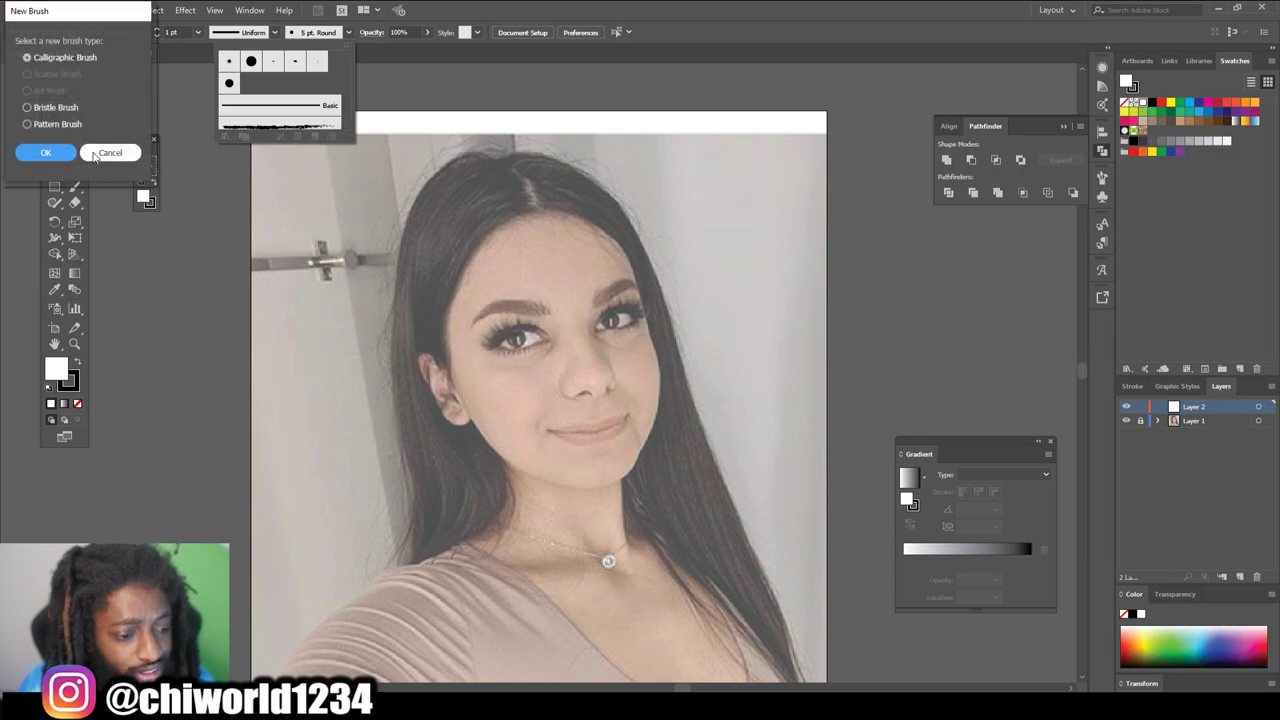
pyautogui.click(47, 155)
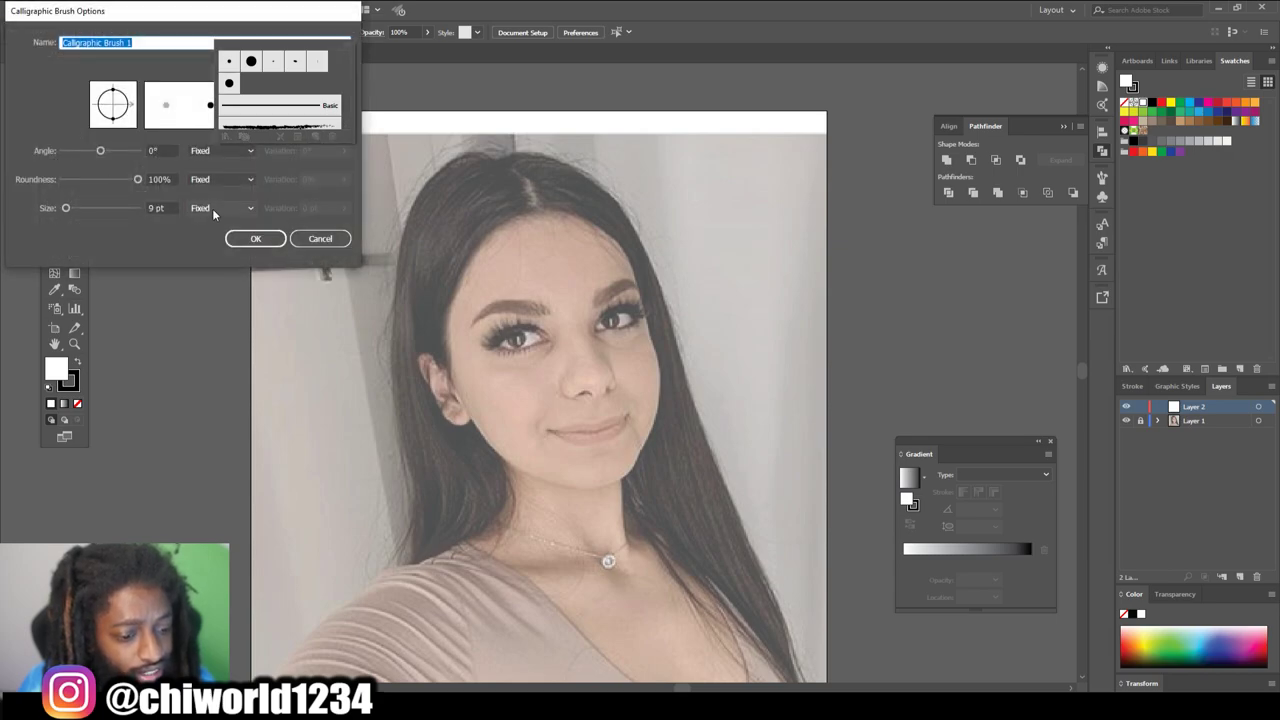
pyautogui.click(211, 208)
pyautogui.click(217, 258)
pyautogui.click(155, 207)
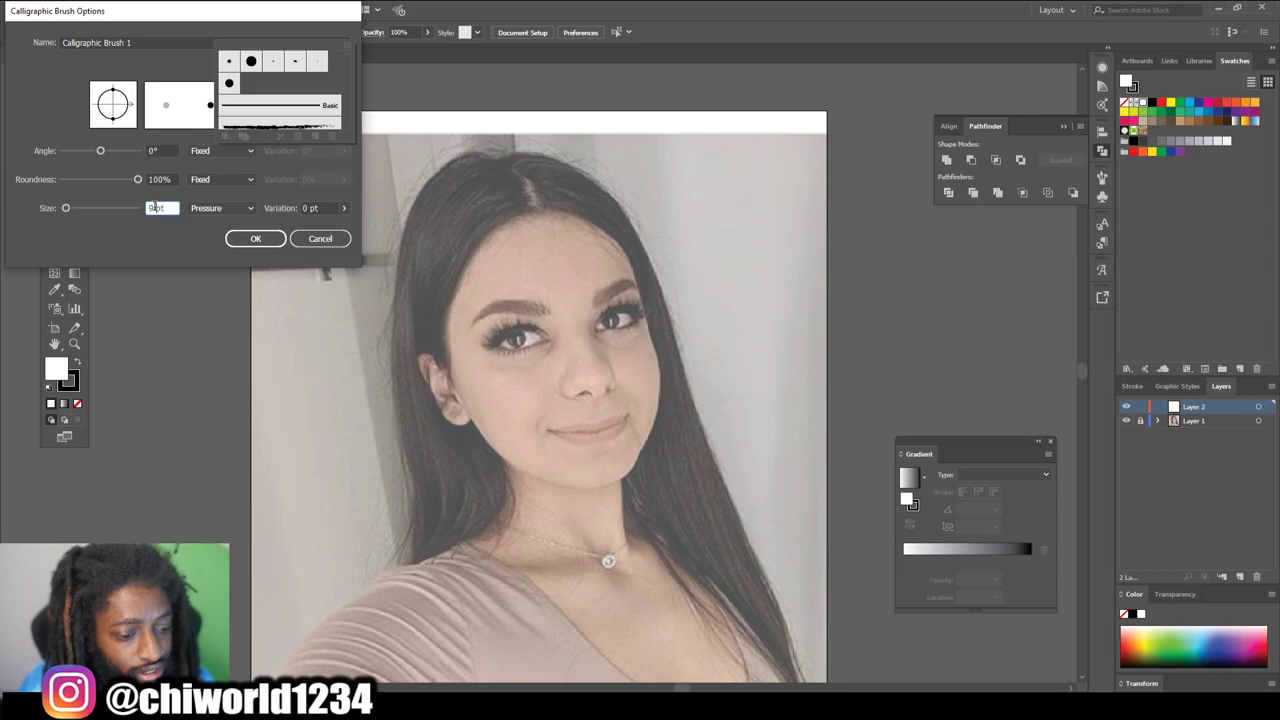
pyautogui.write('3')
pyautogui.click(310, 208)
pyautogui.click(256, 238)
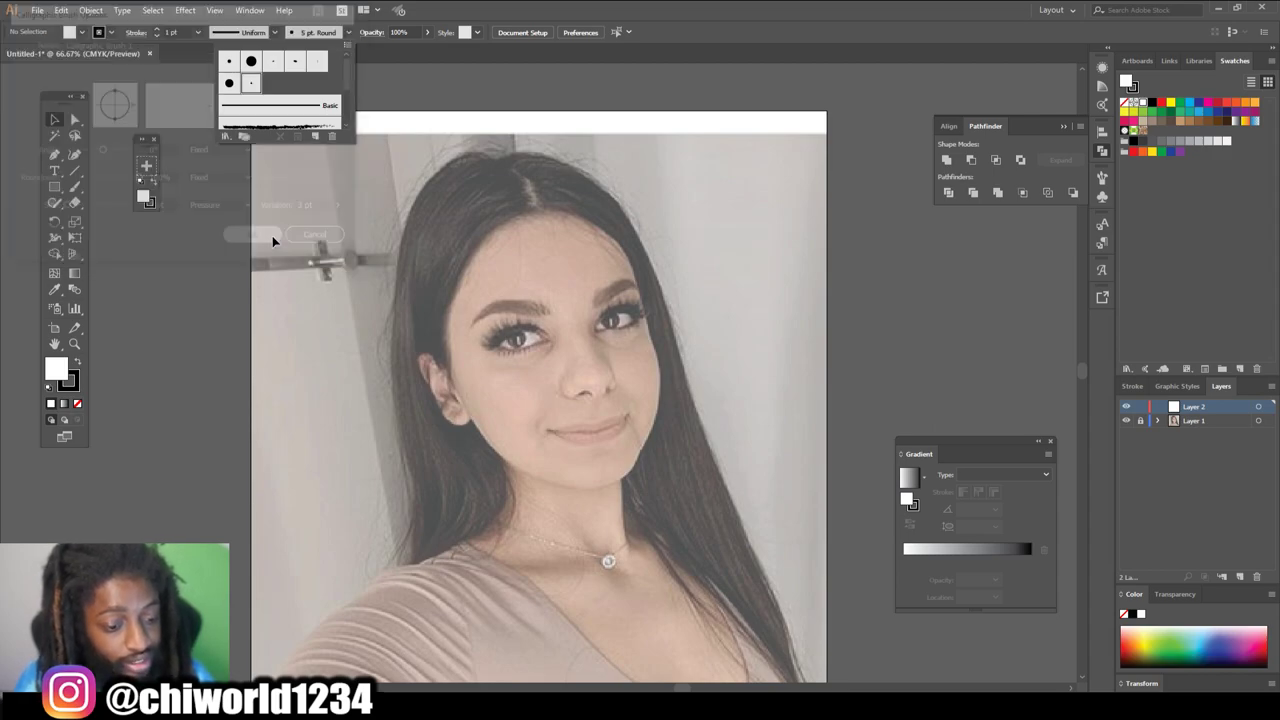
# - Try the new brush with the Paintbrush by painting a few long strokes left of the face, and delete them
pyautogui.click(73, 189)
pyautogui.click(74, 185)
pyautogui.moveTo(220, 176)
pyautogui.mouseDown()
pyautogui.moveTo(194, 269)
pyautogui.moveTo(210, 372)
pyautogui.mouseUp()
pyautogui.moveTo(205, 458)
pyautogui.mouseDown()
pyautogui.moveTo(178, 303)
pyautogui.moveTo(162, 407)
pyautogui.moveTo(155, 298)
pyautogui.mouseUp()
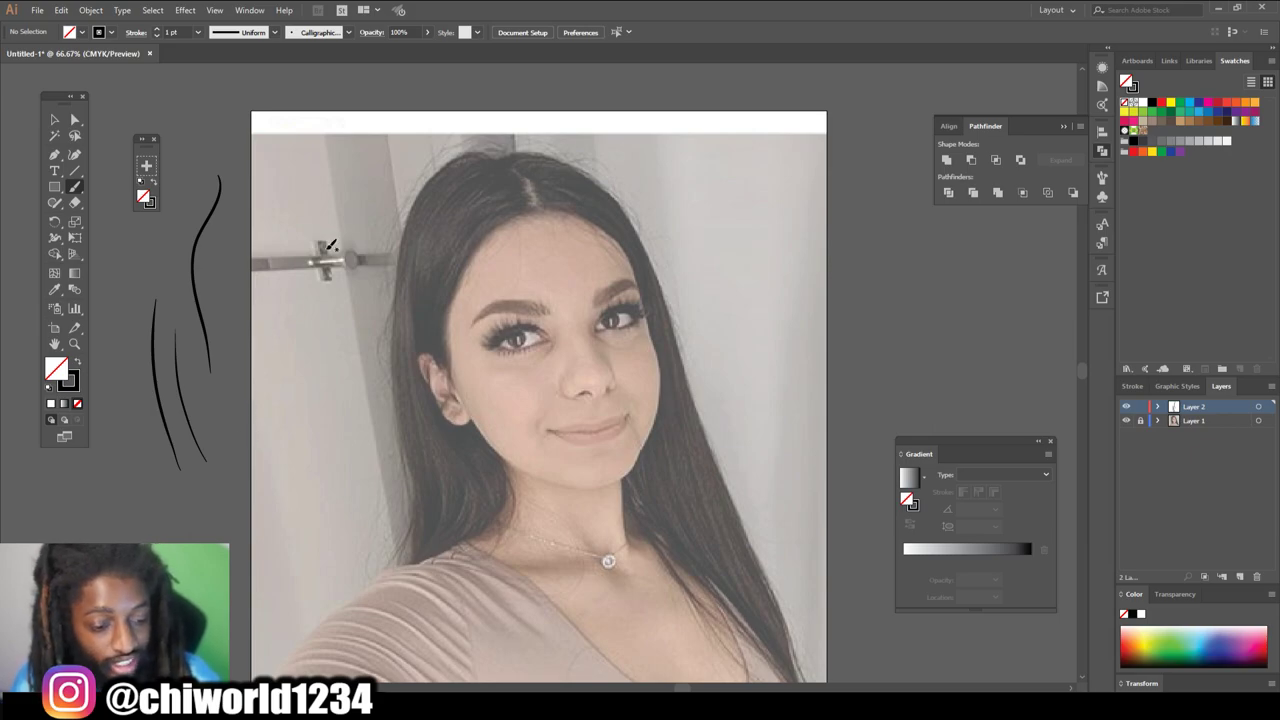
pyautogui.moveTo(361, 200); pyautogui.dragTo(328, 372)
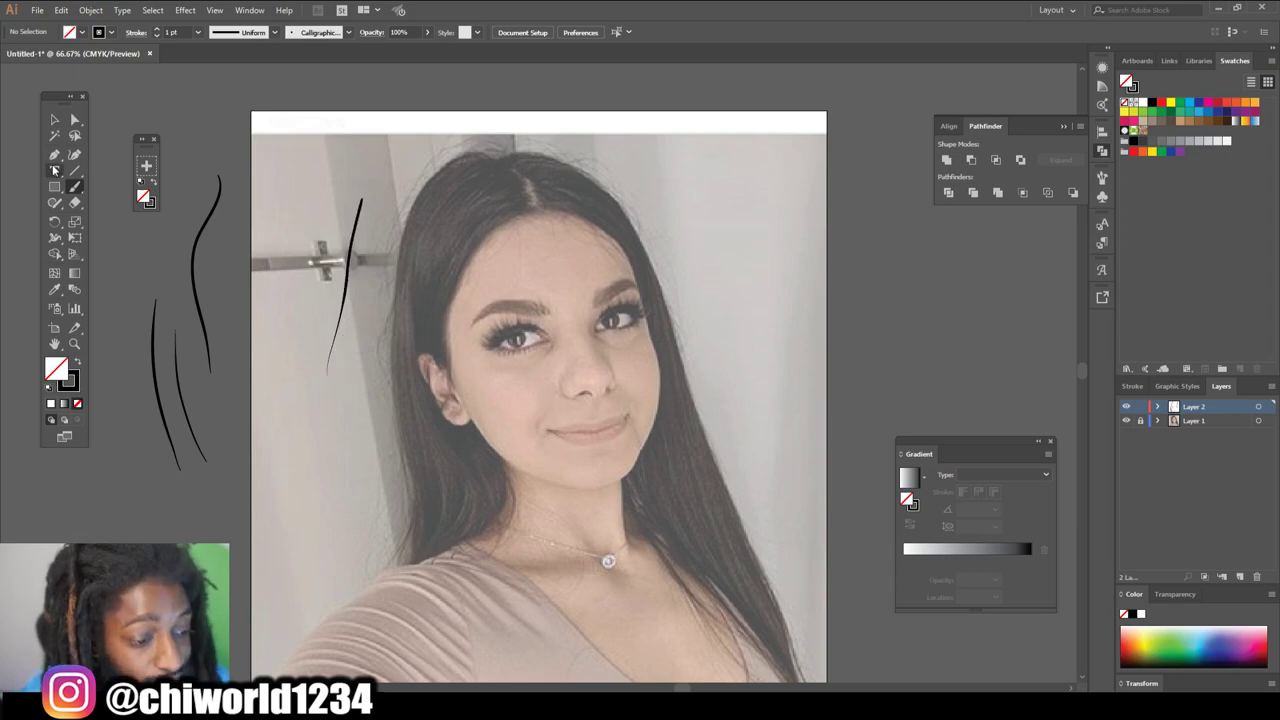
pyautogui.click(54, 120)
pyautogui.moveTo(122, 263)
pyautogui.mouseDown()
pyautogui.moveTo(314, 408)
pyautogui.moveTo(361, 469)
pyautogui.mouseUp()
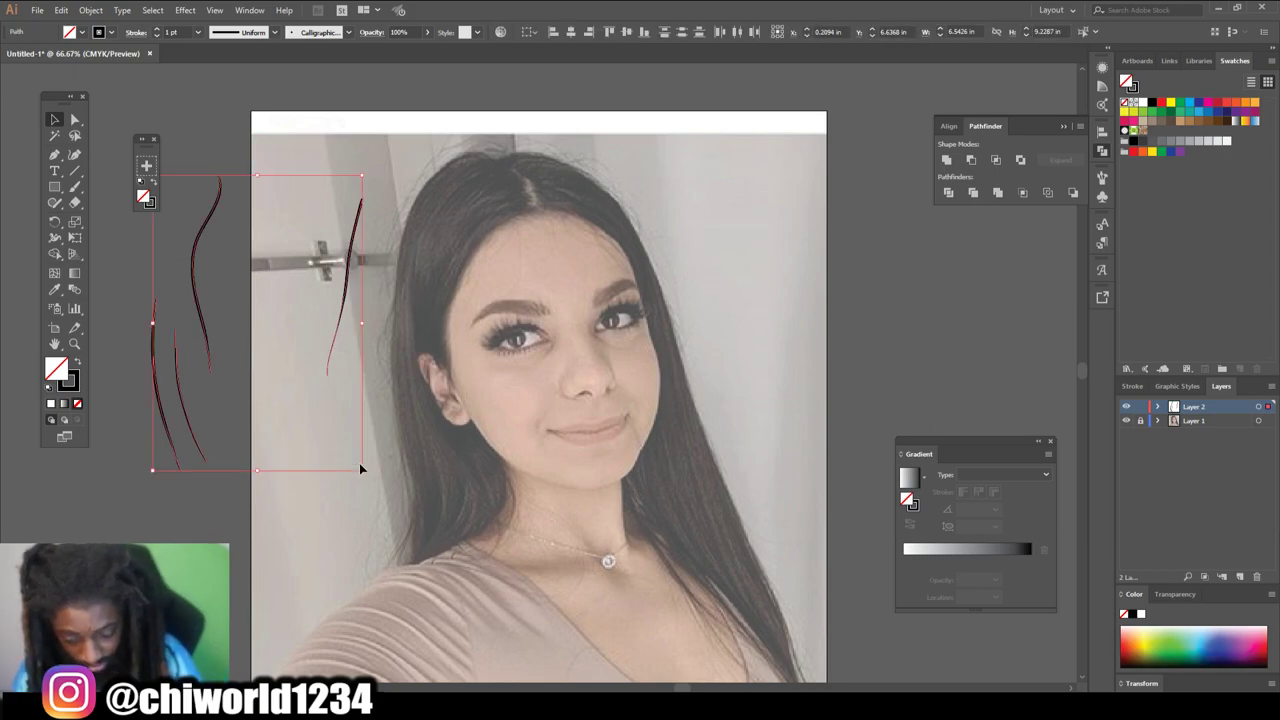
pyautogui.press('Delete')
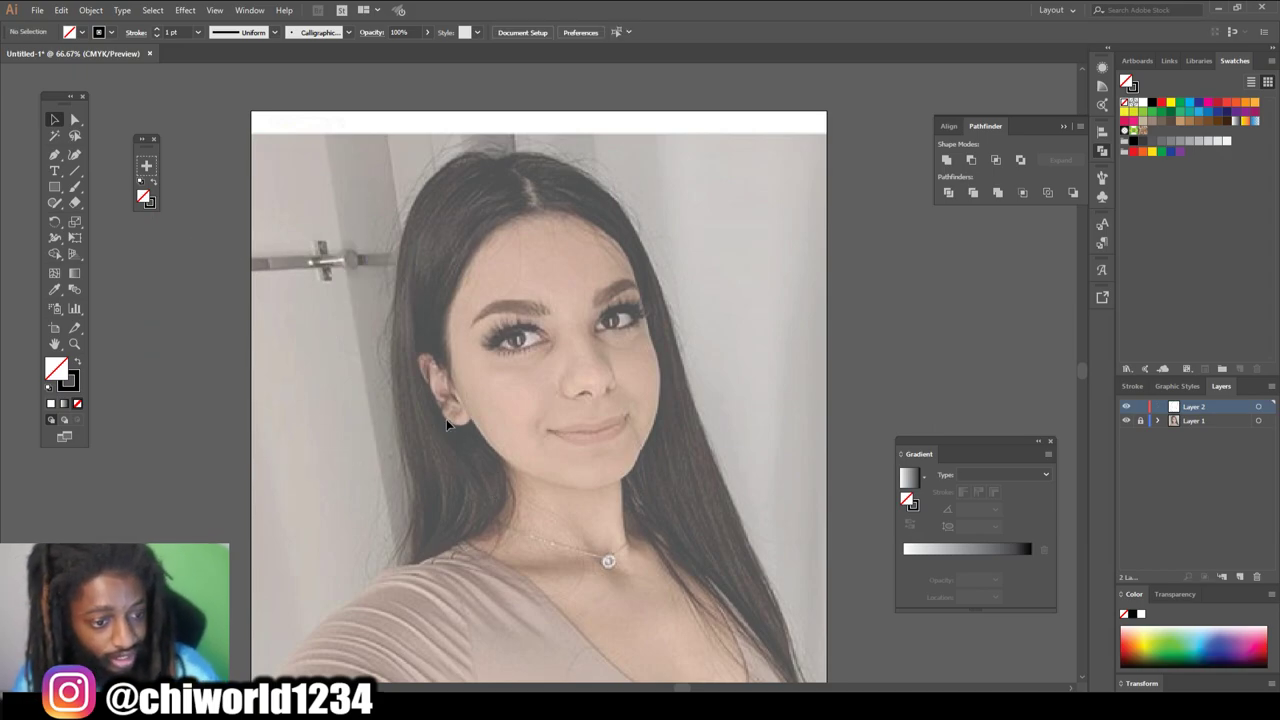
# - Set the stroke weight to 0.75 pt and paint a short test curve beside the artboard with the Paintbrush
pyautogui.click(197, 32)
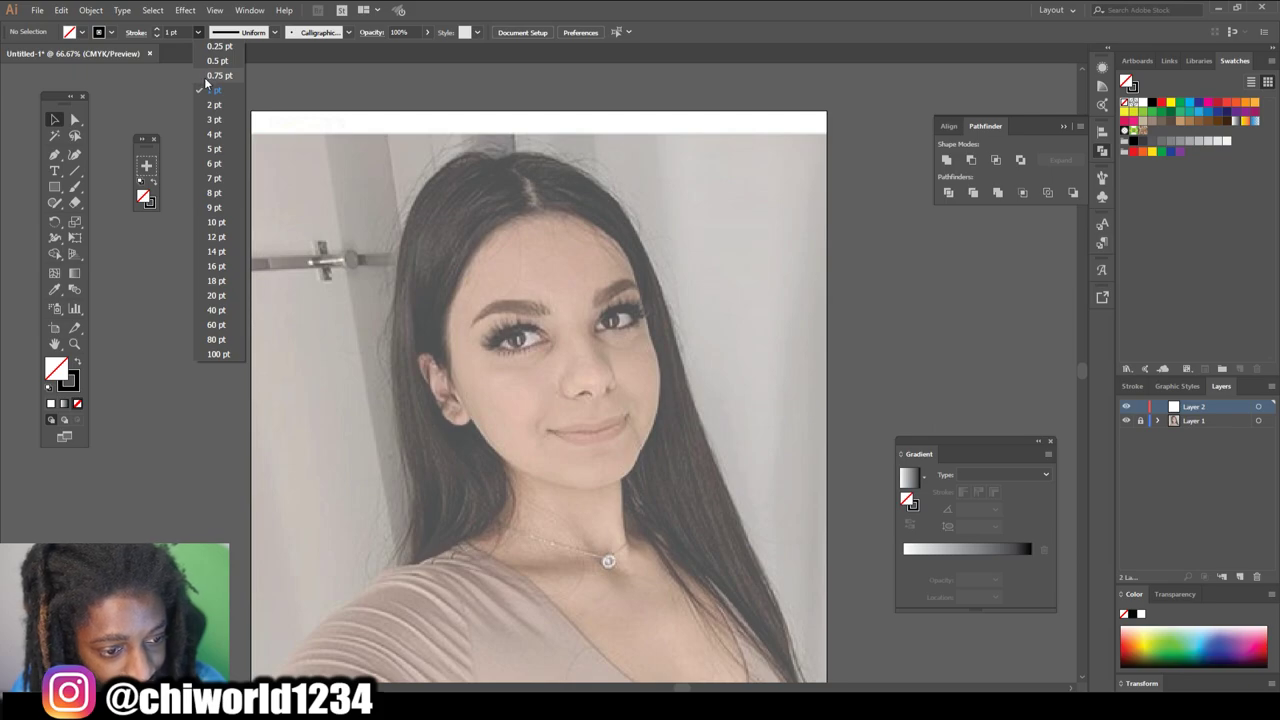
pyautogui.click(209, 76)
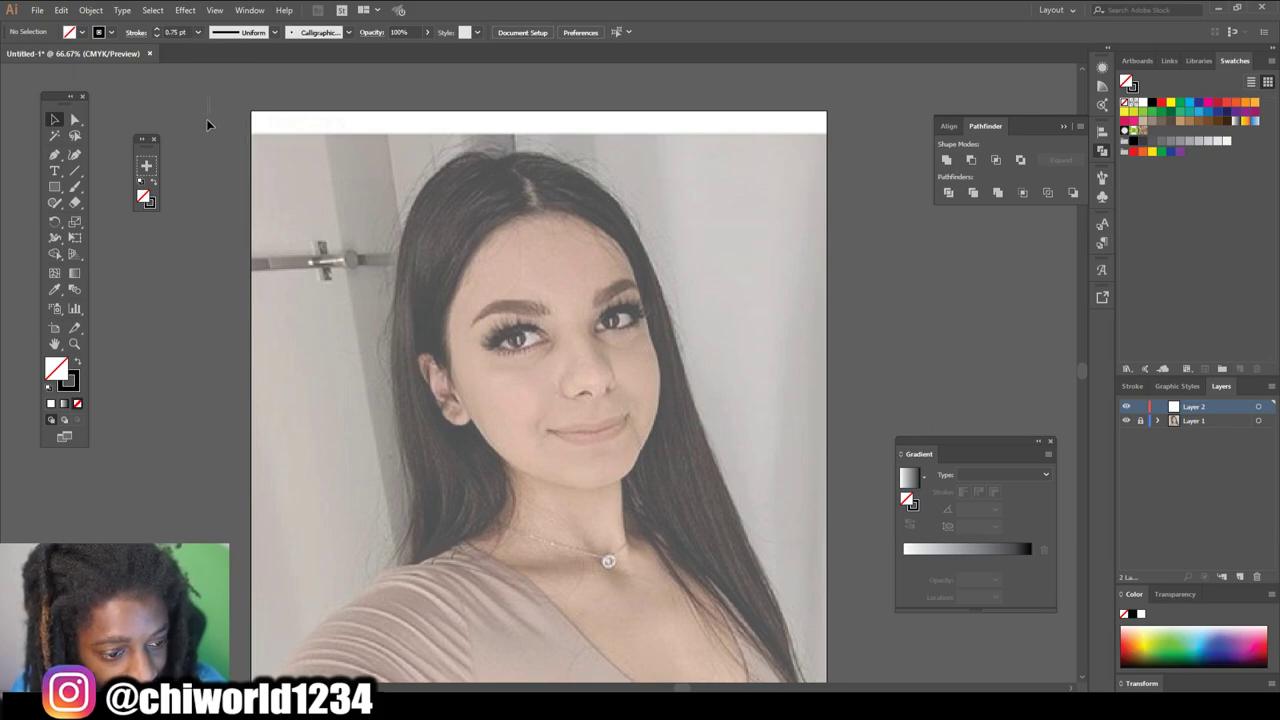
pyautogui.doubleClick(74, 186)
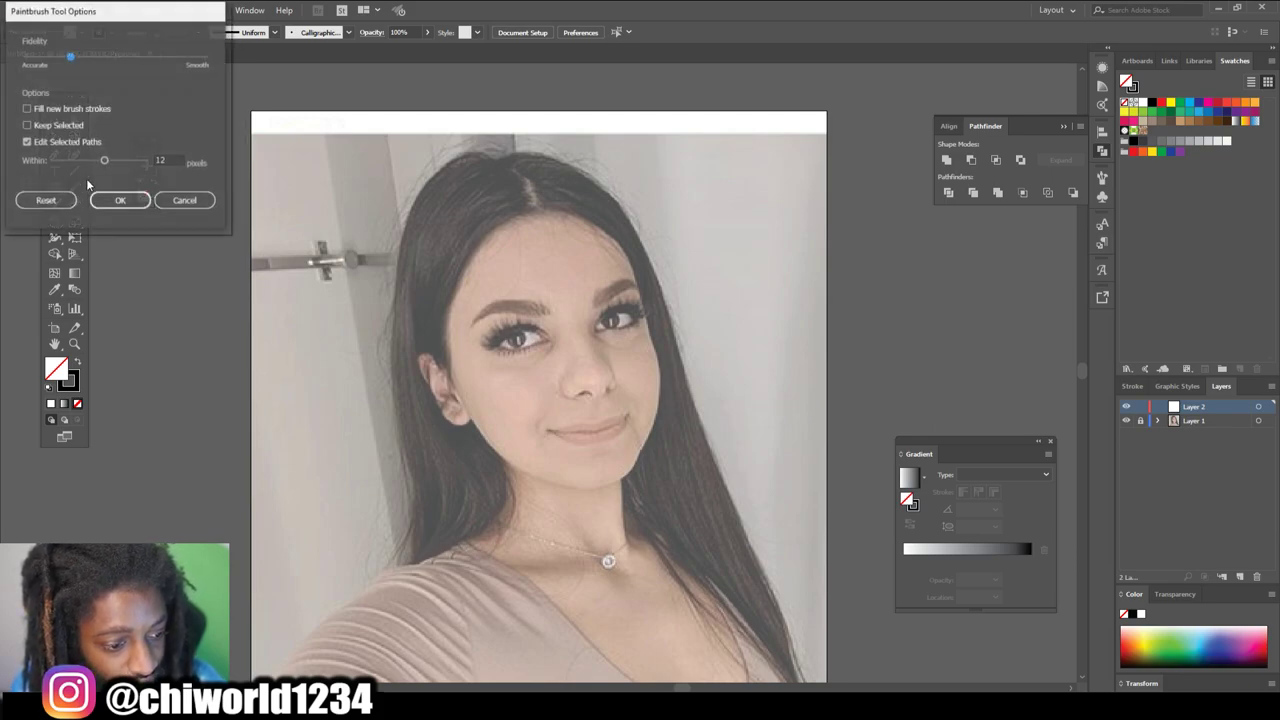
pyautogui.click(185, 202)
pyautogui.moveTo(234, 98)
pyautogui.mouseDown()
pyautogui.moveTo(209, 137)
pyautogui.moveTo(211, 177)
pyautogui.mouseUp()
# - Paint a tapered curve under the tip of the nose, and outline and fill in the left nostril in black
pyautogui.scroll(-2, 594, 532)
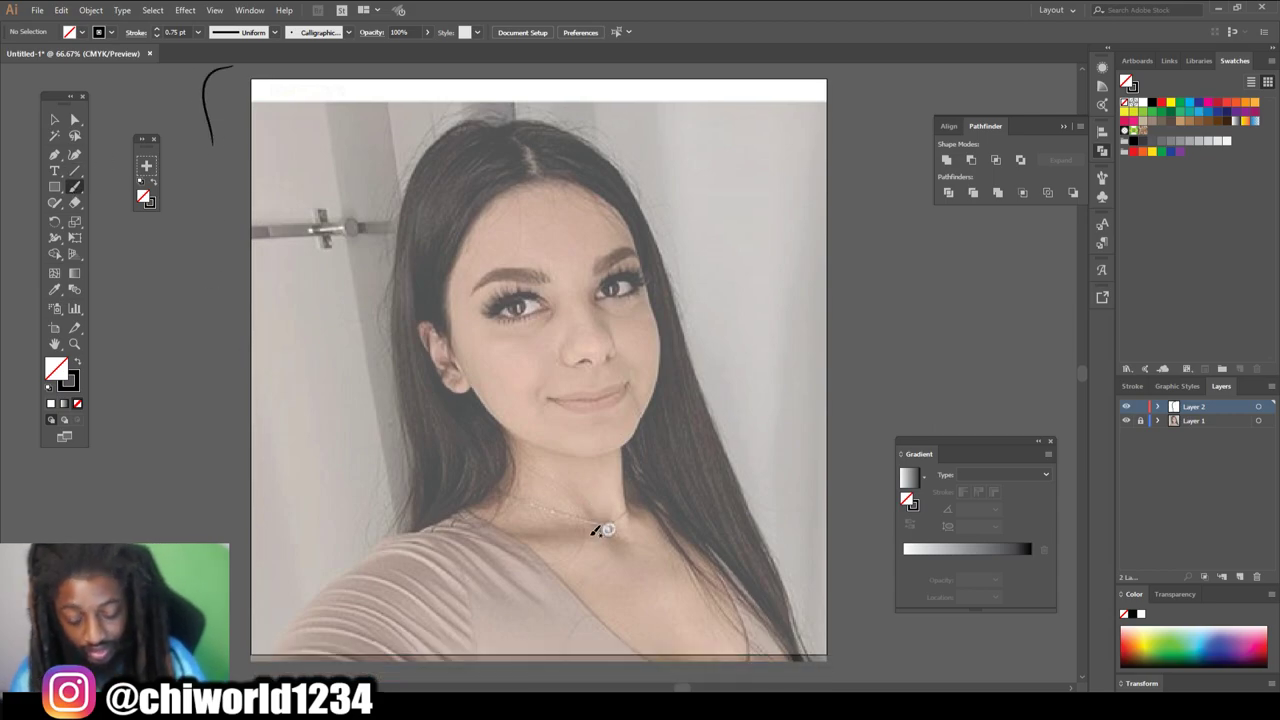
pyautogui.scroll(1, 596, 530)
pyautogui.keyDown('alt'); pyautogui.scroll(5, 596, 530); pyautogui.keyUp('alt')
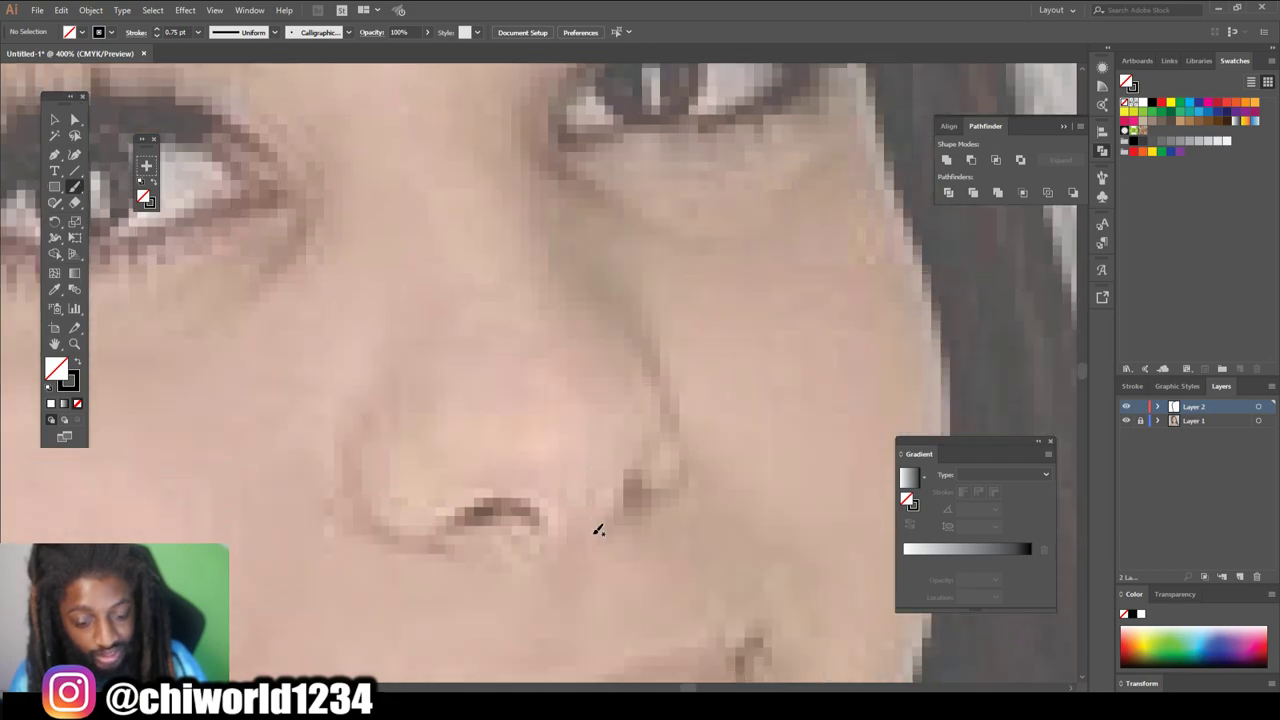
pyautogui.keyDown('alt'); pyautogui.scroll(1, 597, 530); pyautogui.keyUp('alt')
pyautogui.moveTo(487, 493)
pyautogui.mouseDown()
pyautogui.moveTo(592, 510)
pyautogui.moveTo(645, 472)
pyautogui.moveTo(706, 393)
pyautogui.mouseUp()
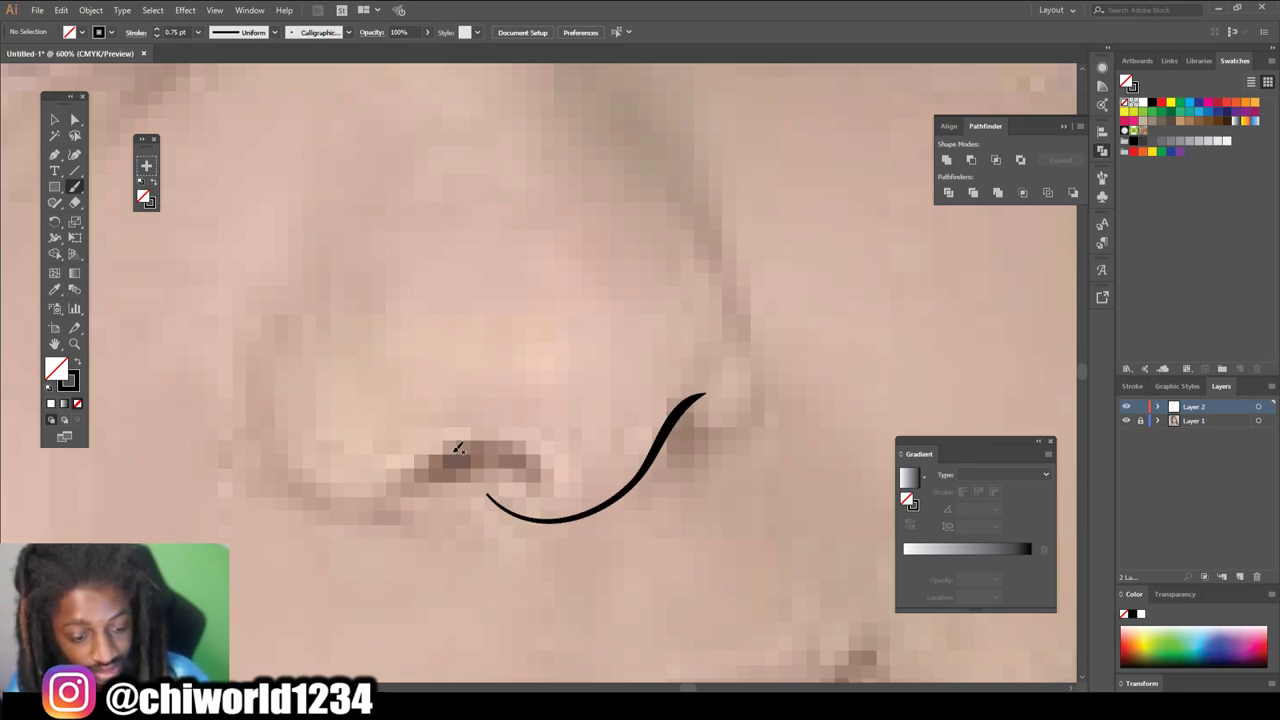
pyautogui.moveTo(550, 481)
pyautogui.mouseDown()
pyautogui.moveTo(512, 446)
pyautogui.moveTo(438, 448)
pyautogui.moveTo(368, 504)
pyautogui.moveTo(436, 467)
pyautogui.moveTo(510, 453)
pyautogui.mouseUp()
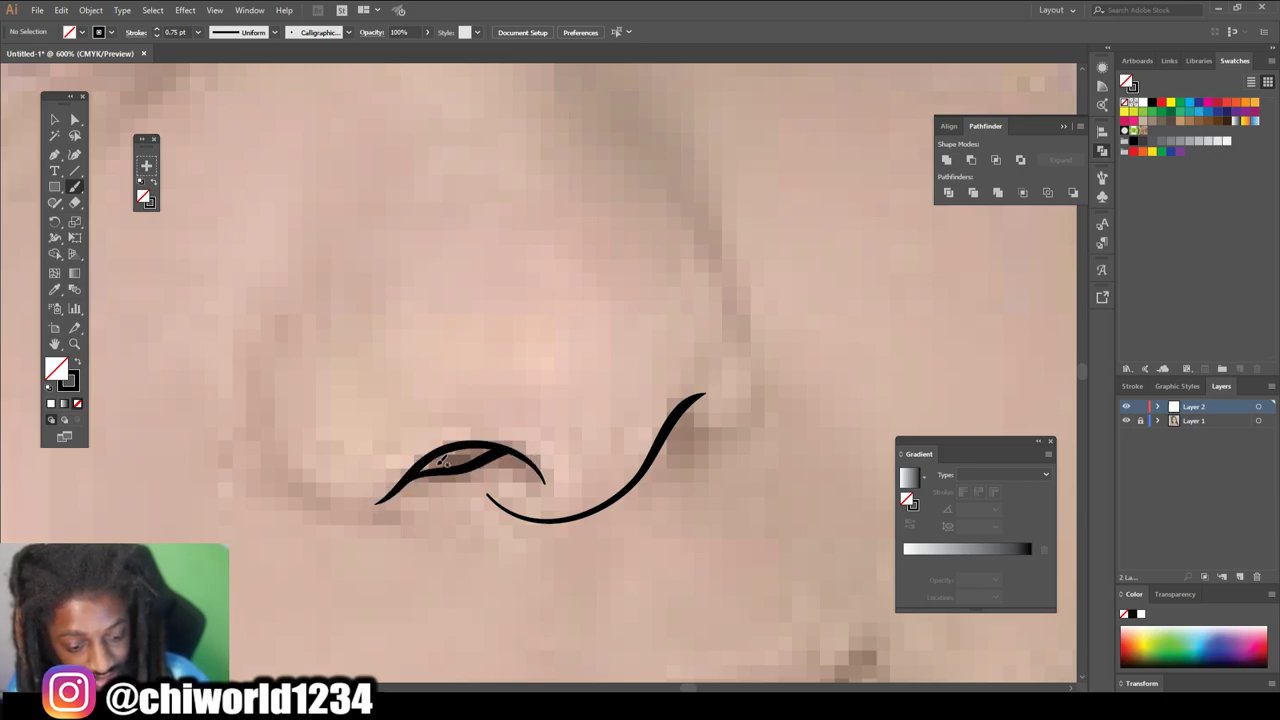
pyautogui.moveTo(422, 470); pyautogui.dragTo(496, 446)
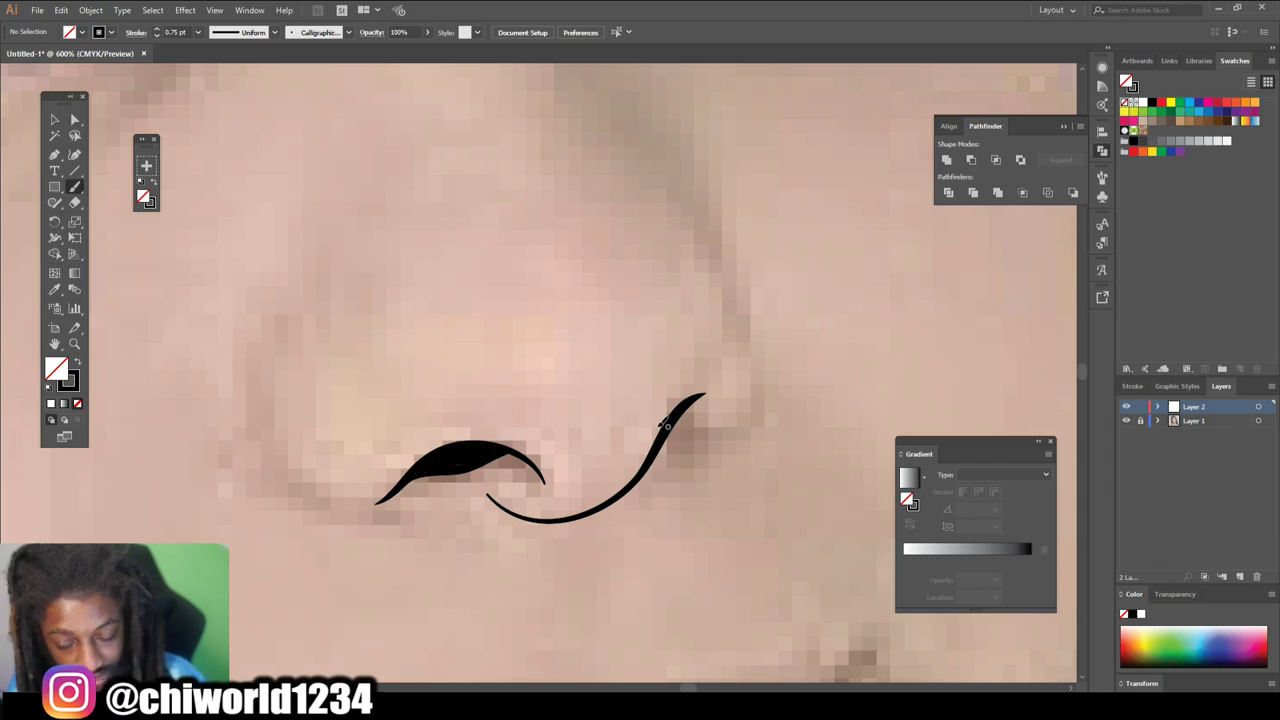
pyautogui.moveTo(435, 477); pyautogui.dragTo(484, 448)
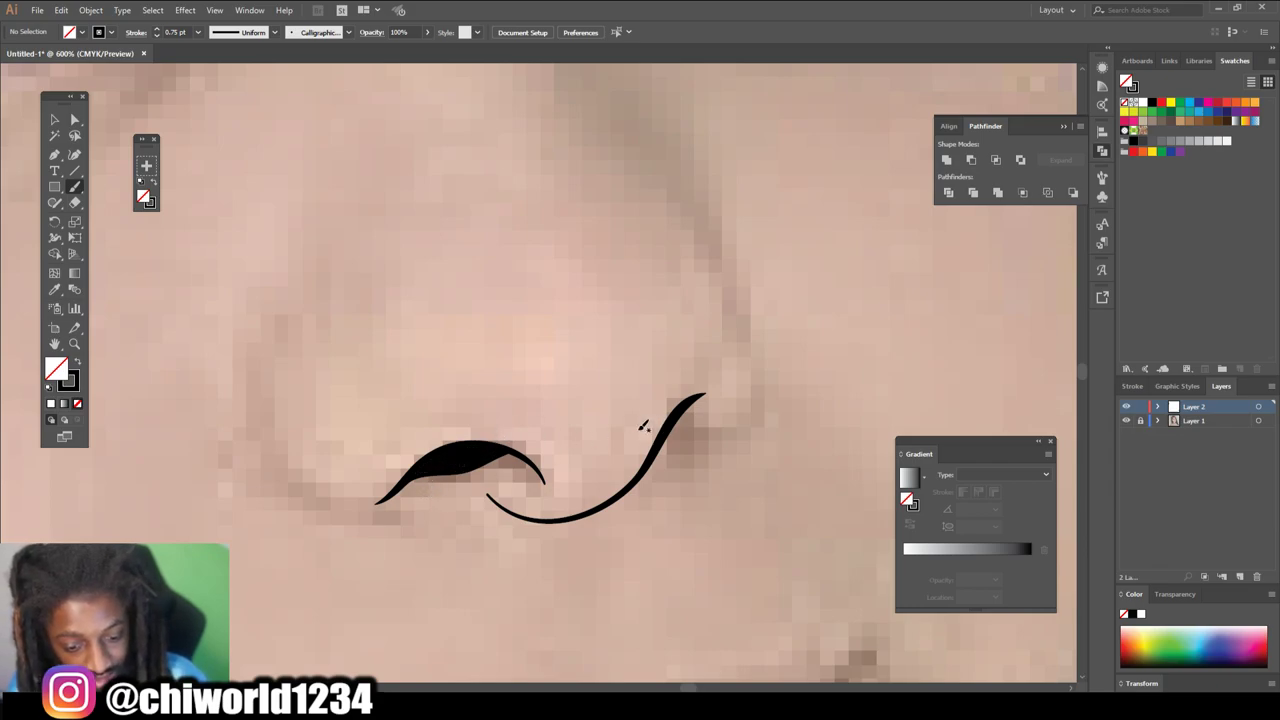
# - Paint the lower edge of the right nostril and thicken its inner corner with short black strokes
pyautogui.moveTo(668, 435)
pyautogui.mouseDown()
pyautogui.moveTo(736, 420)
pyautogui.moveTo(752, 402)
pyautogui.mouseUp()
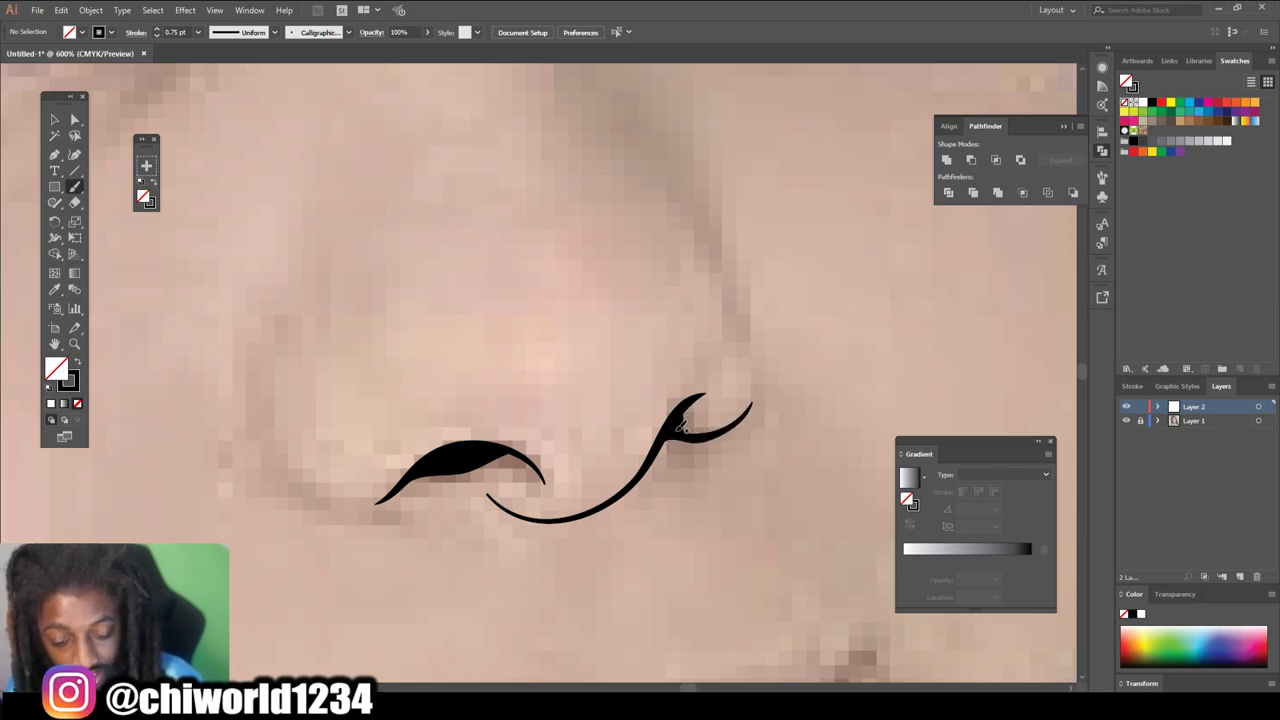
pyautogui.moveTo(680, 425)
pyautogui.mouseDown()
pyautogui.moveTo(696, 432)
pyautogui.moveTo(686, 418)
pyautogui.moveTo(697, 394)
pyautogui.mouseUp()
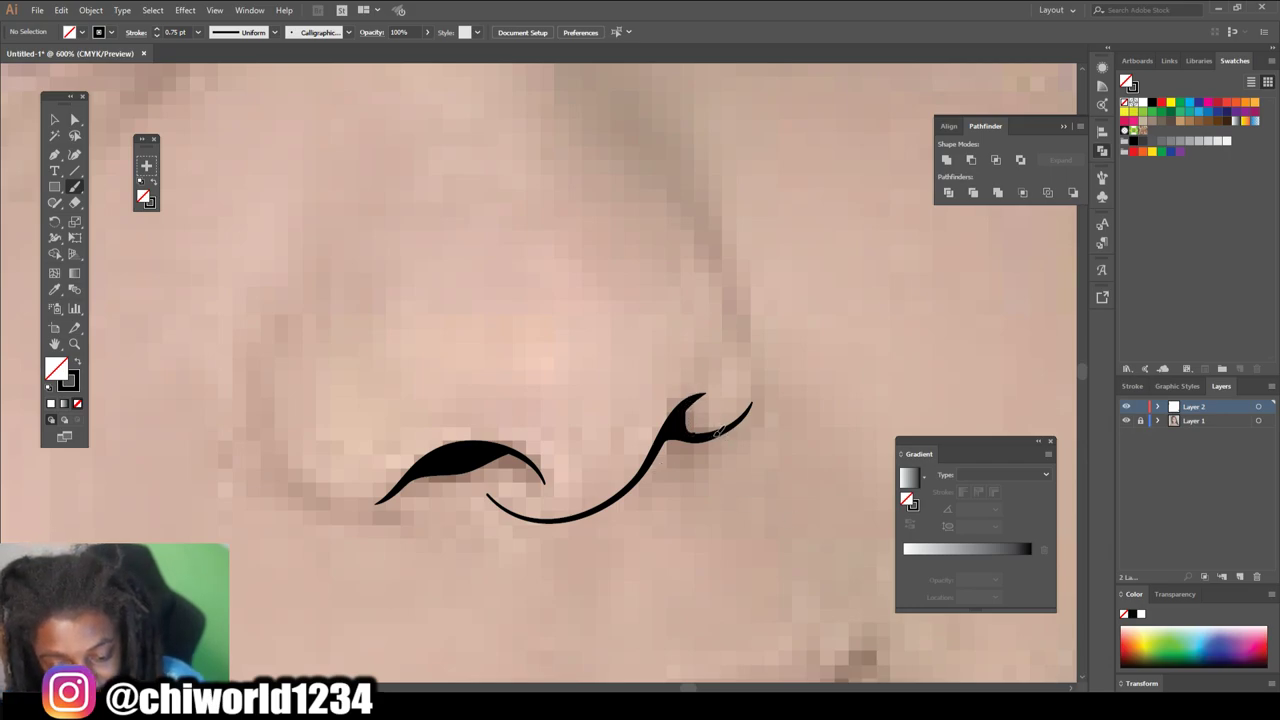
pyautogui.moveTo(688, 405); pyautogui.dragTo(680, 428)
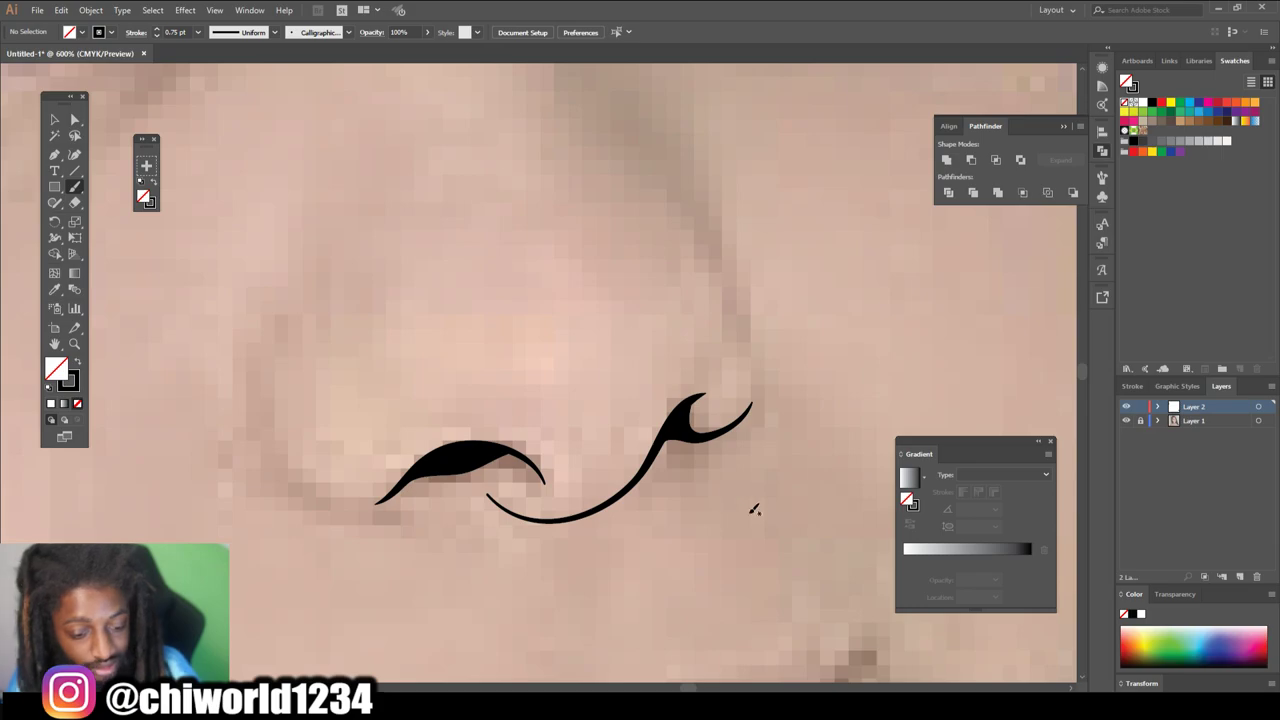
# - Trace the left nostril wing with a short crease above it, and the right side contour of the nose
pyautogui.scroll(-1, 745, 500)
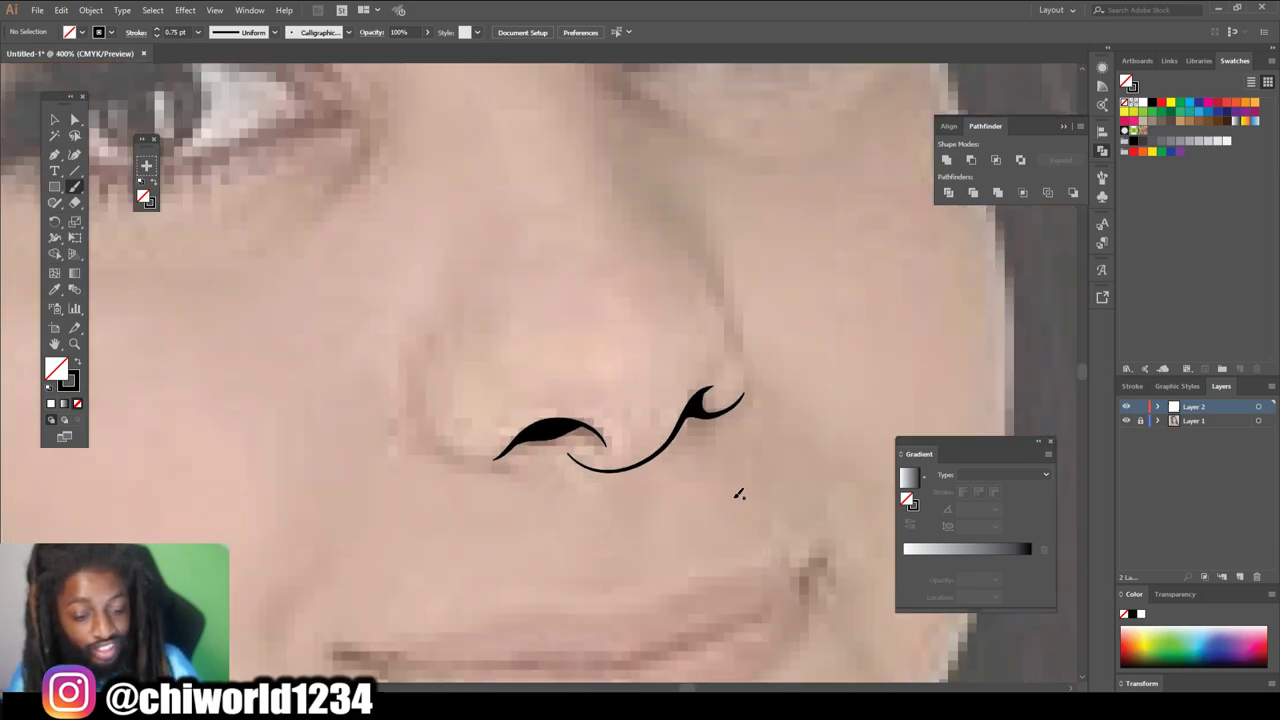
pyautogui.moveTo(523, 503)
pyautogui.mouseDown()
pyautogui.moveTo(441, 488)
pyautogui.moveTo(421, 468)
pyautogui.moveTo(403, 415)
pyautogui.moveTo(433, 356)
pyautogui.mouseUp()
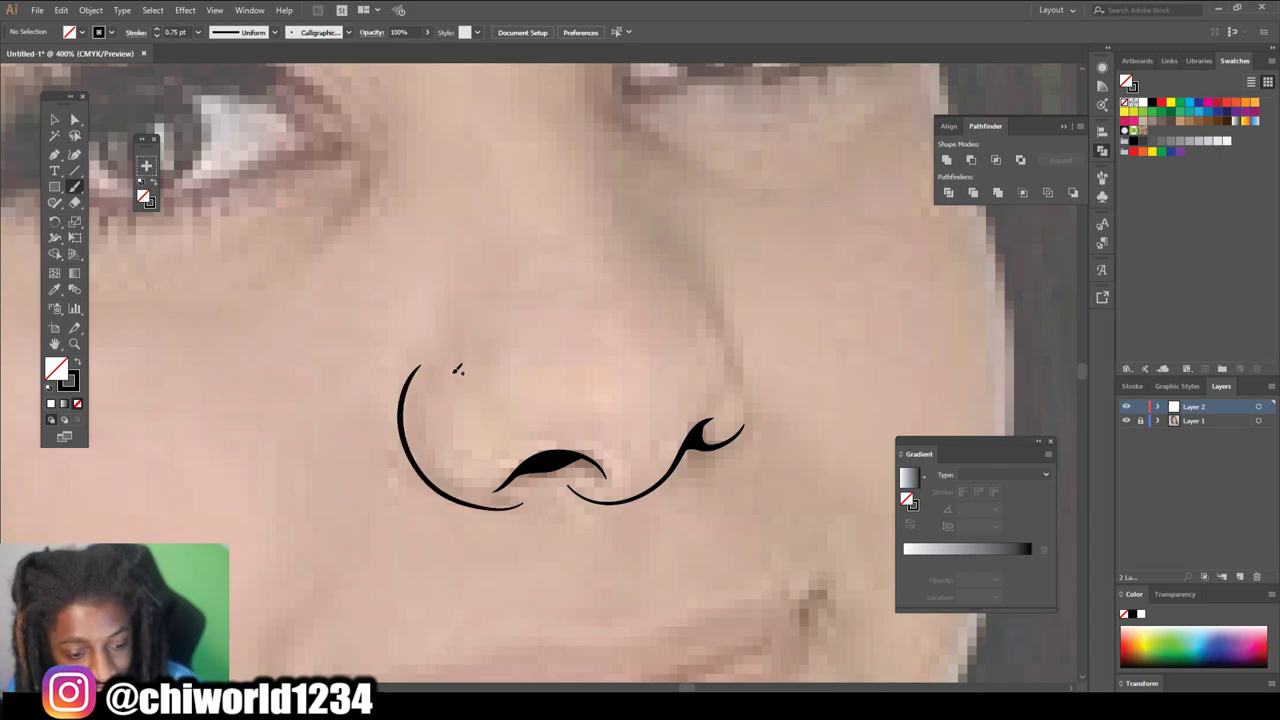
pyautogui.moveTo(445, 364); pyautogui.dragTo(448, 324)
pyautogui.scroll(2, 690, 450)
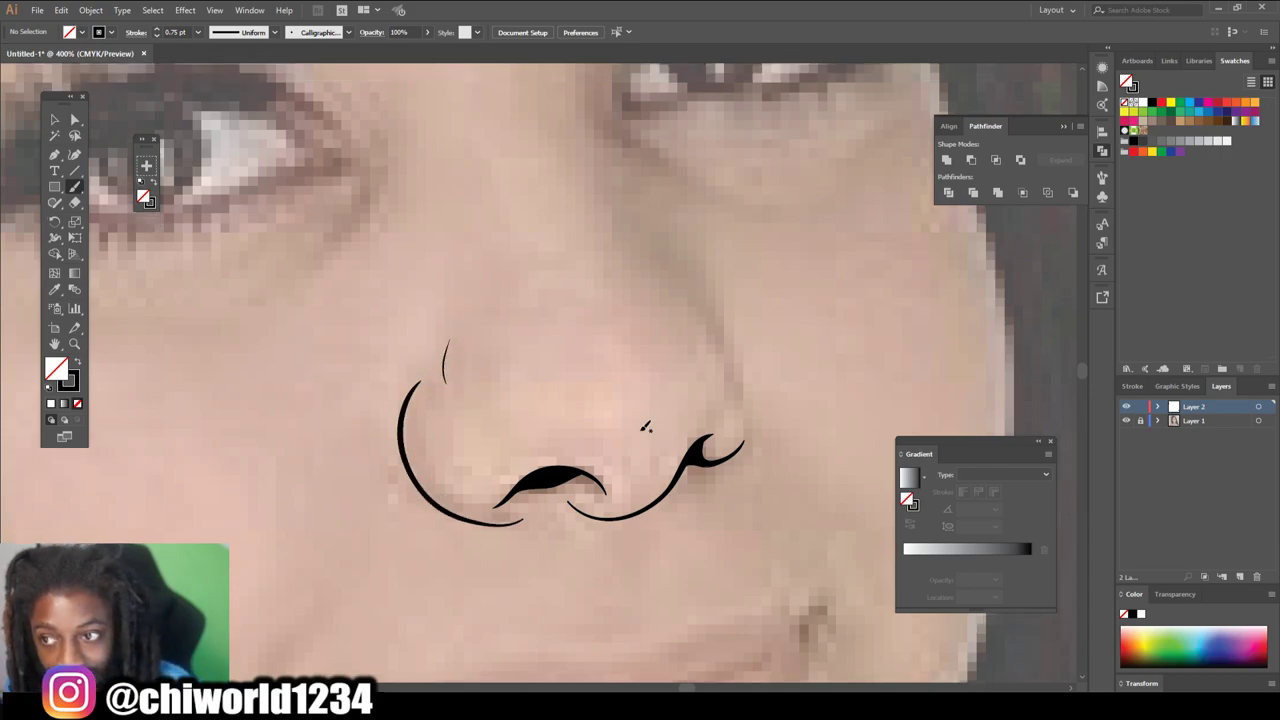
pyautogui.moveTo(741, 468); pyautogui.dragTo(735, 383)
pyautogui.moveTo(721, 445)
pyautogui.mouseDown()
pyautogui.moveTo(733, 398)
pyautogui.moveTo(721, 364)
pyautogui.moveTo(638, 288)
pyautogui.mouseUp()
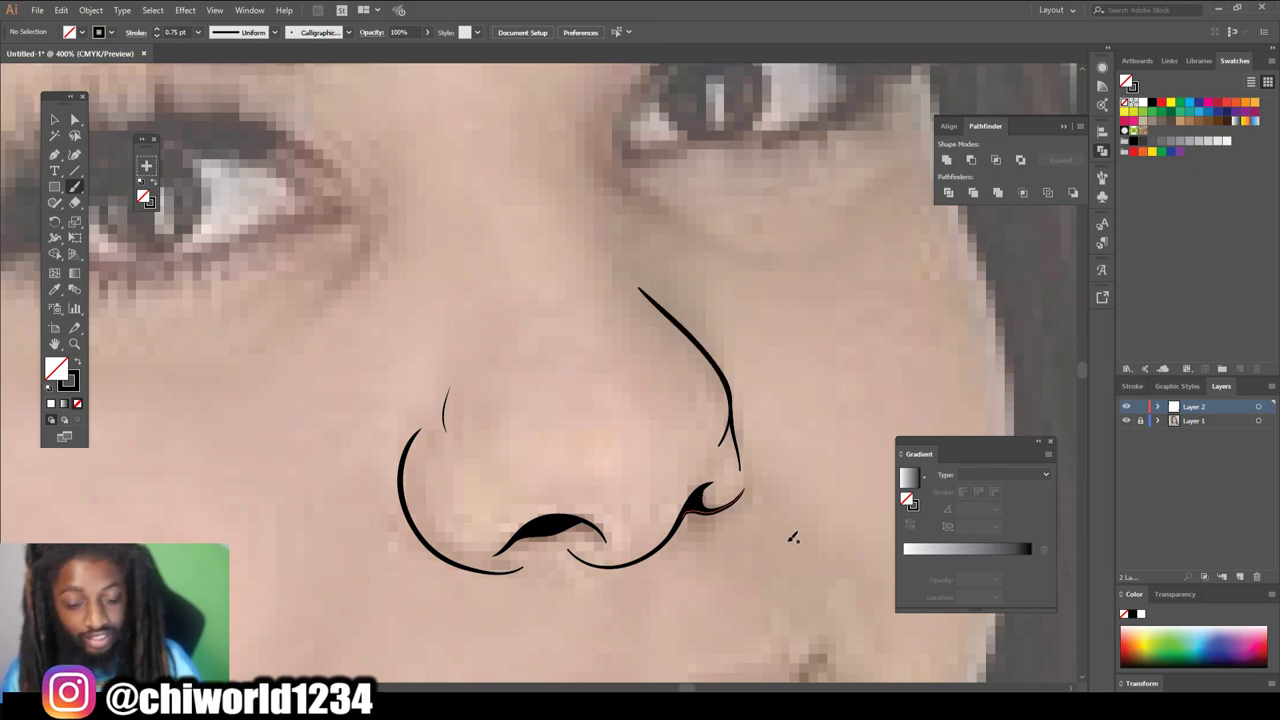
# - Replace the right side contour of the nose with a single curve, and paint the nose bridge curve beside the right eye's inner corner
pyautogui.hotkey('ctrl', '-')
pyautogui.hotkey('ctrl', '-')
pyautogui.hotkey('ctrl', '-')
pyautogui.scroll(2, 786, 537)
pyautogui.hotkey('ctrl', '+')
pyautogui.hotkey('ctrl', '+')
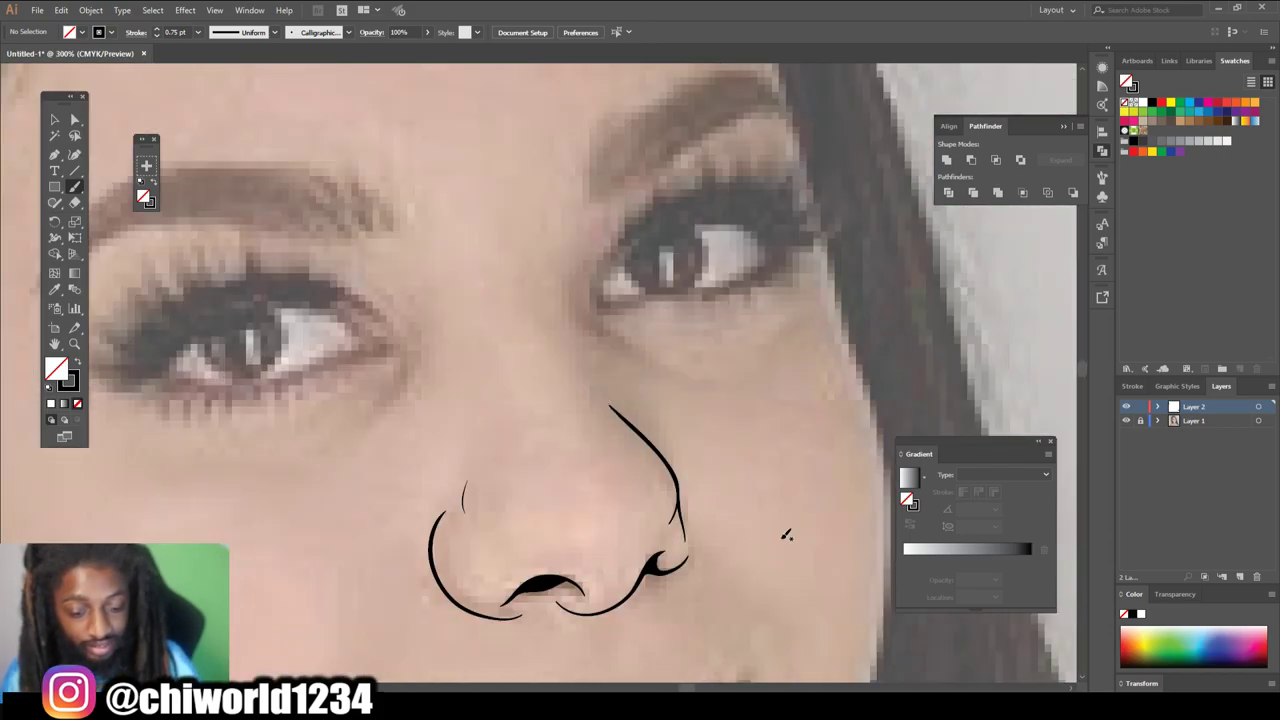
pyautogui.hotkey('ctrl', 'z')
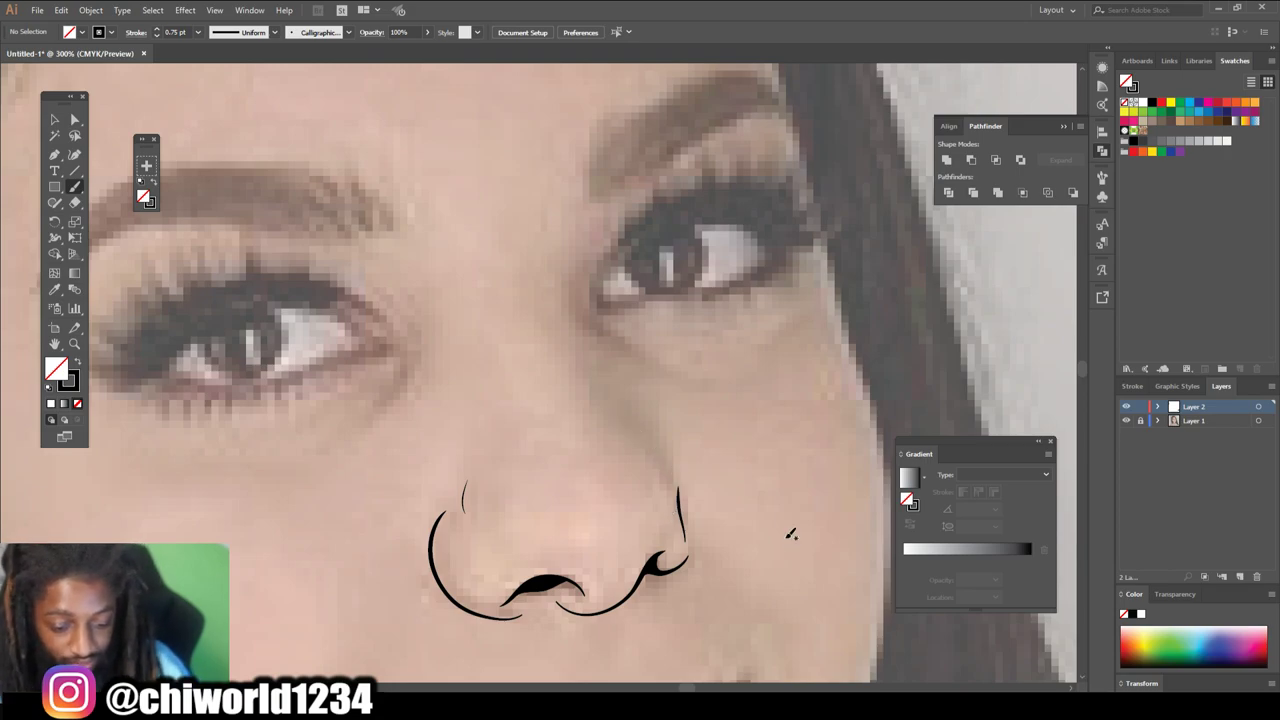
pyautogui.hotkey('ctrl', 'z')
pyautogui.moveTo(666, 526)
pyautogui.mouseDown()
pyautogui.moveTo(676, 490)
pyautogui.moveTo(665, 458)
pyautogui.moveTo(618, 416)
pyautogui.mouseUp()
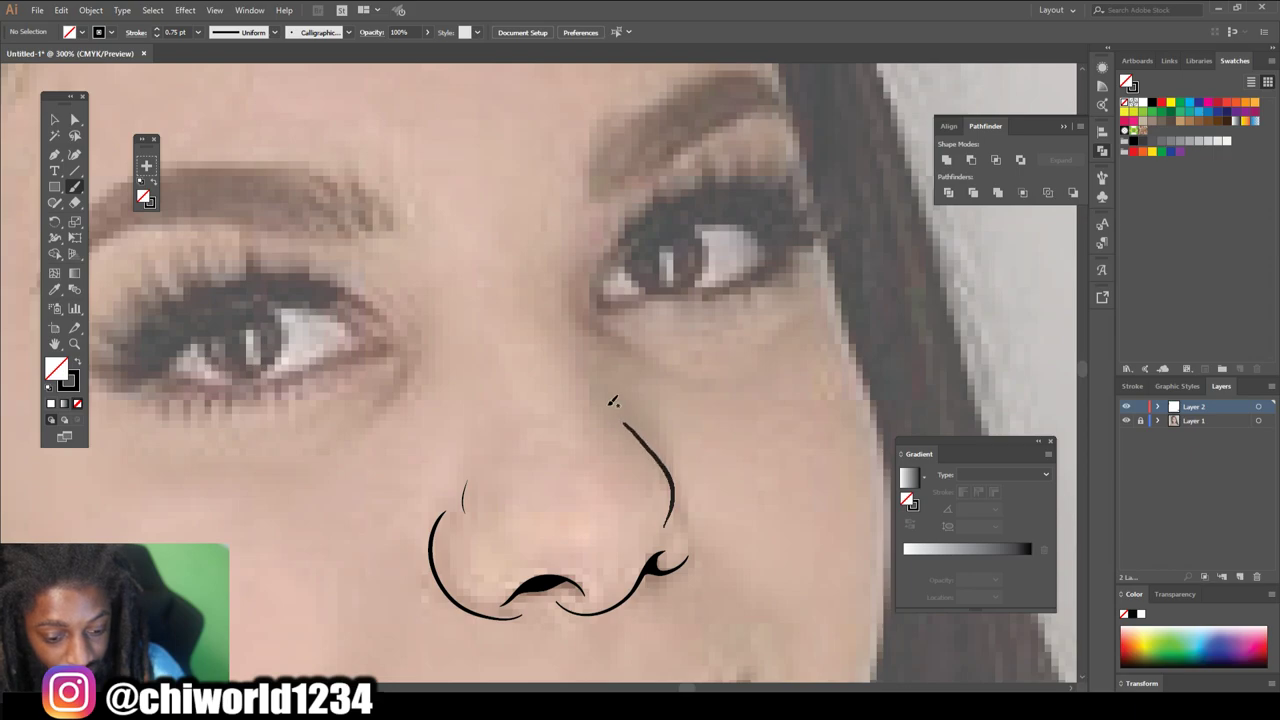
pyautogui.moveTo(571, 341)
pyautogui.mouseDown()
pyautogui.moveTo(570, 270)
pyautogui.moveTo(586, 239)
pyautogui.mouseUp()
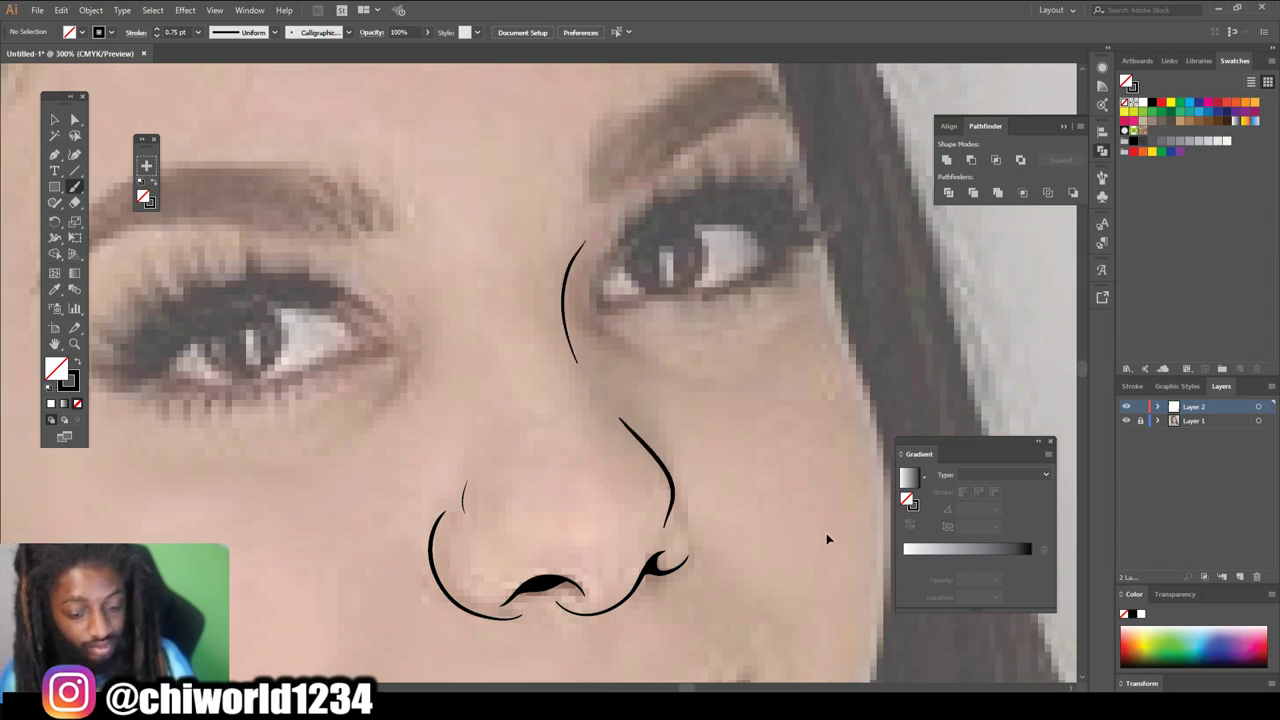
# - Set the stroke weight to 0.5 pt and trace the wavy upper edge of the upper lip from corner to corner
pyautogui.scroll(-5, 828, 530)
pyautogui.scroll(5, 824, 527)
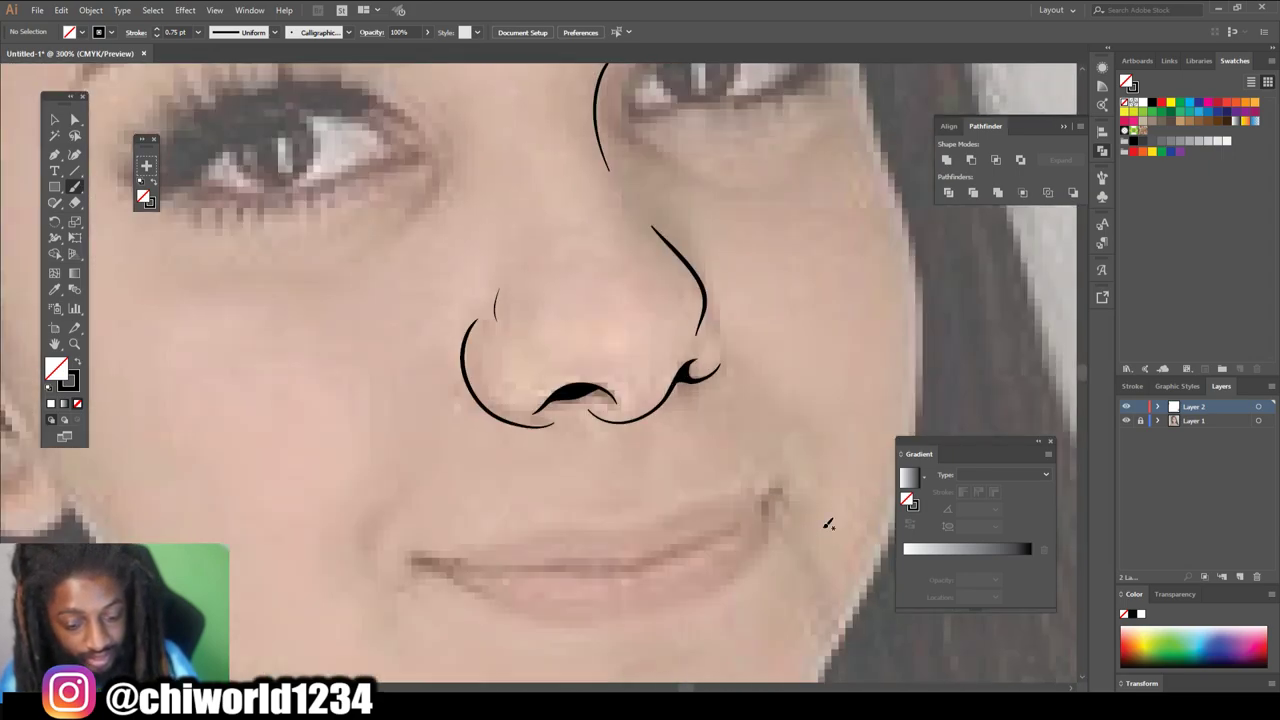
pyautogui.scroll(-2, 828, 524)
pyautogui.click(197, 32)
pyautogui.click(215, 56)
pyautogui.scroll(-2, 401, 249)
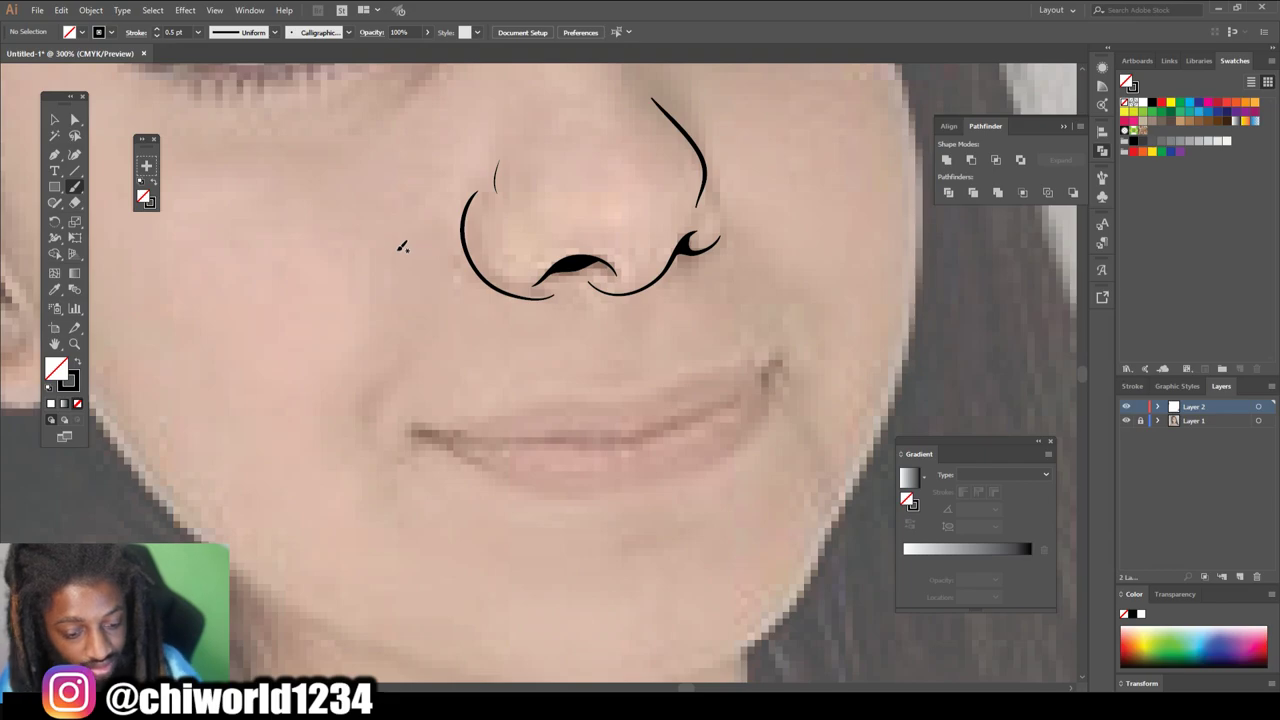
pyautogui.hscroll(2, 401, 249)
pyautogui.scroll(1, 401, 249)
pyautogui.scroll(-1, 401, 249)
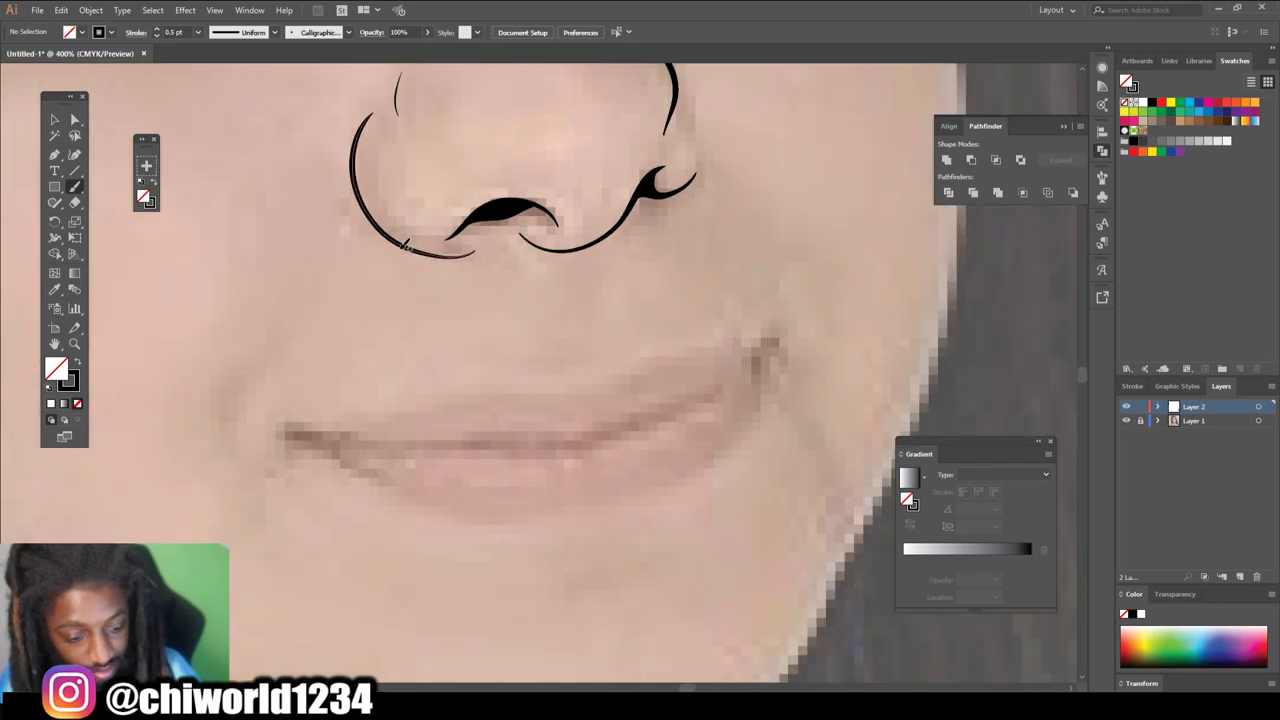
pyautogui.moveTo(290, 406)
pyautogui.mouseDown()
pyautogui.moveTo(371, 408)
pyautogui.moveTo(508, 369)
pyautogui.moveTo(584, 374)
pyautogui.moveTo(657, 337)
pyautogui.moveTo(792, 308)
pyautogui.mouseUp()
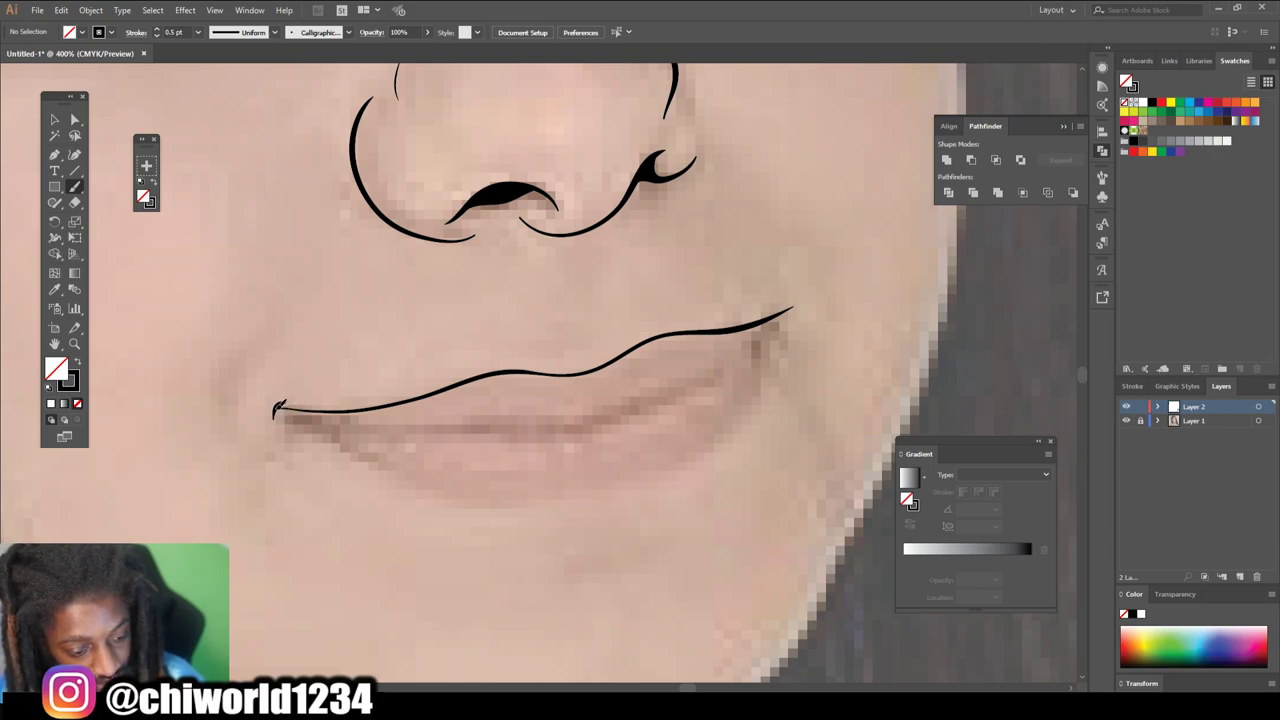
# - Paint a short hooked accent stroke at the left and right corners of the mouth
pyautogui.moveTo(276, 406); pyautogui.dragTo(284, 424)
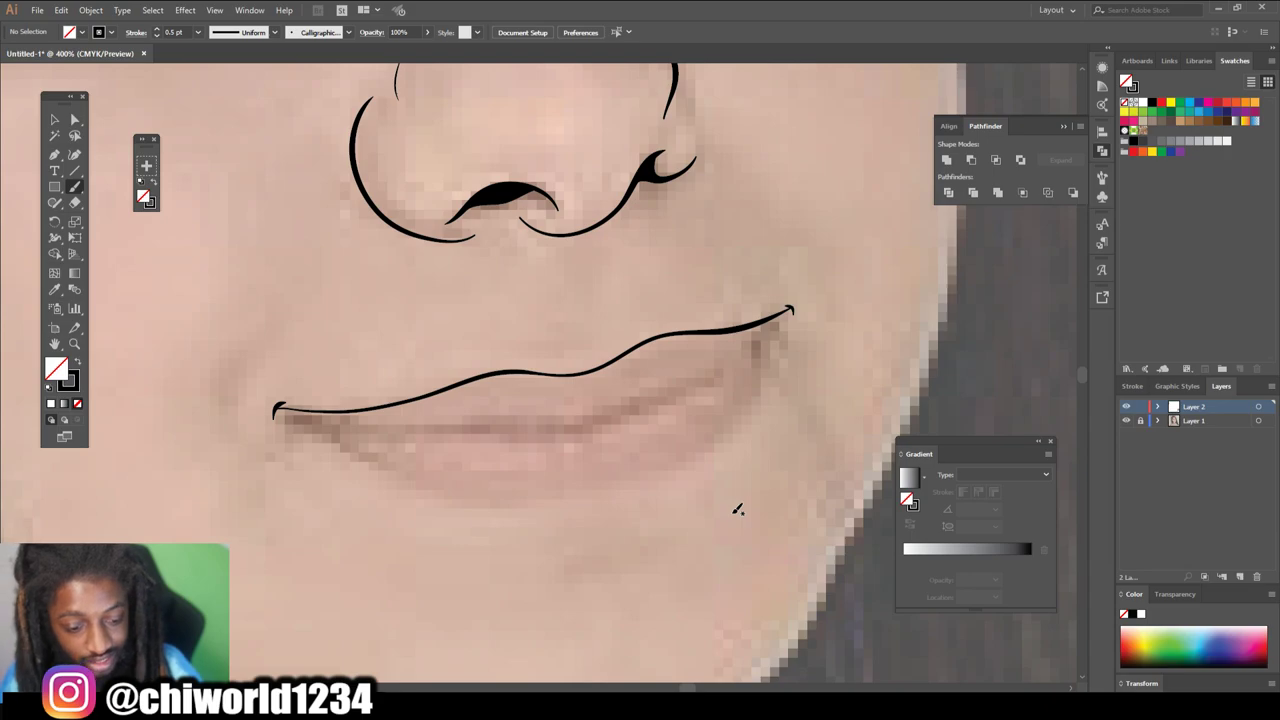
pyautogui.hotkey('ctrl', '+')
pyautogui.hotkey('ctrl', '+')
pyautogui.hscroll(2, 732, 518)
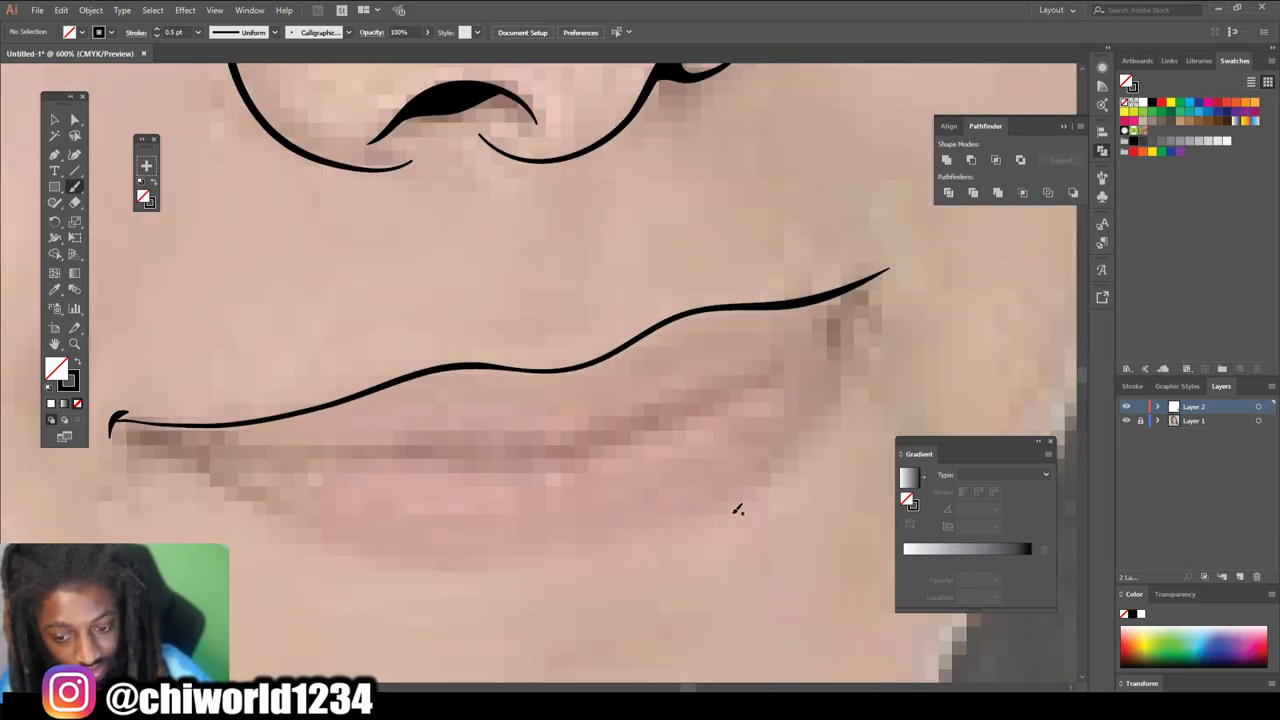
pyautogui.moveTo(885, 265); pyautogui.dragTo(876, 262)
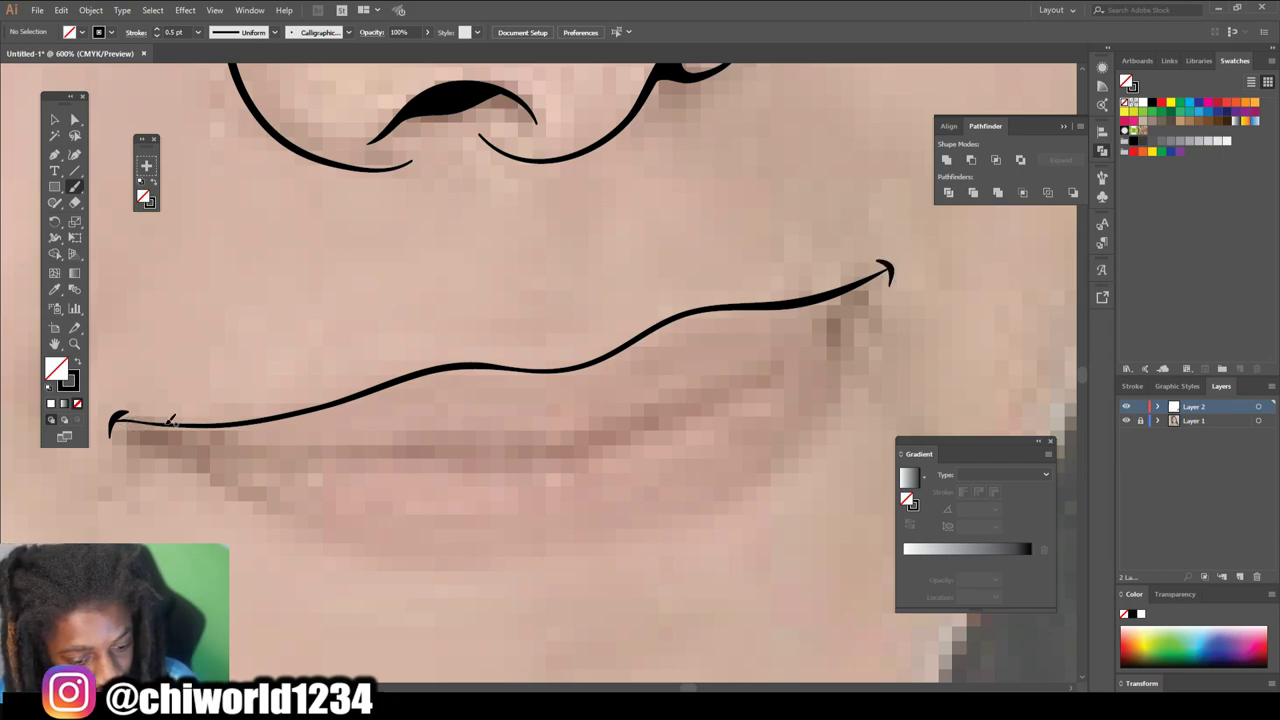
# - Trace the lower edge of the bottom lip between both mouth corners and thicken its lower right curve
pyautogui.moveTo(890, 270)
pyautogui.mouseDown()
pyautogui.moveTo(835, 397)
pyautogui.moveTo(755, 490)
pyautogui.moveTo(634, 549)
pyautogui.moveTo(540, 568)
pyautogui.mouseUp()
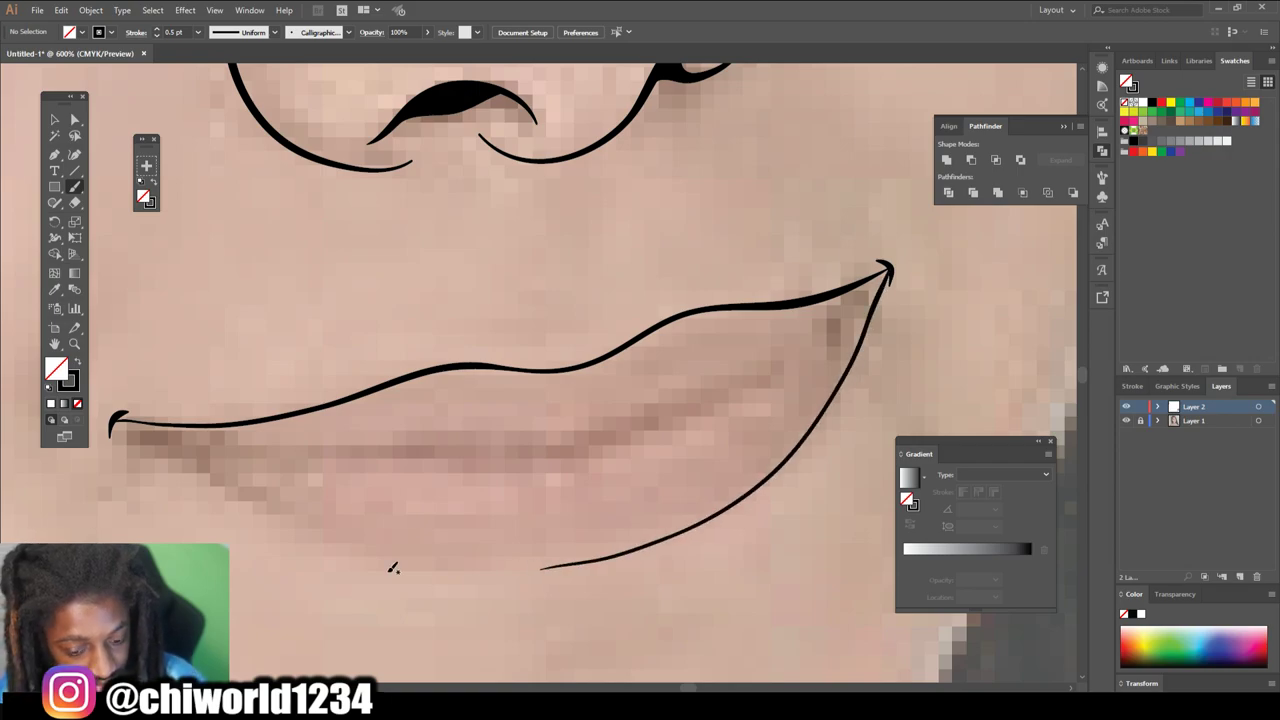
pyautogui.moveTo(118, 420)
pyautogui.mouseDown()
pyautogui.moveTo(346, 552)
pyautogui.moveTo(444, 570)
pyautogui.moveTo(614, 550)
pyautogui.moveTo(760, 482)
pyautogui.moveTo(795, 447)
pyautogui.mouseUp()
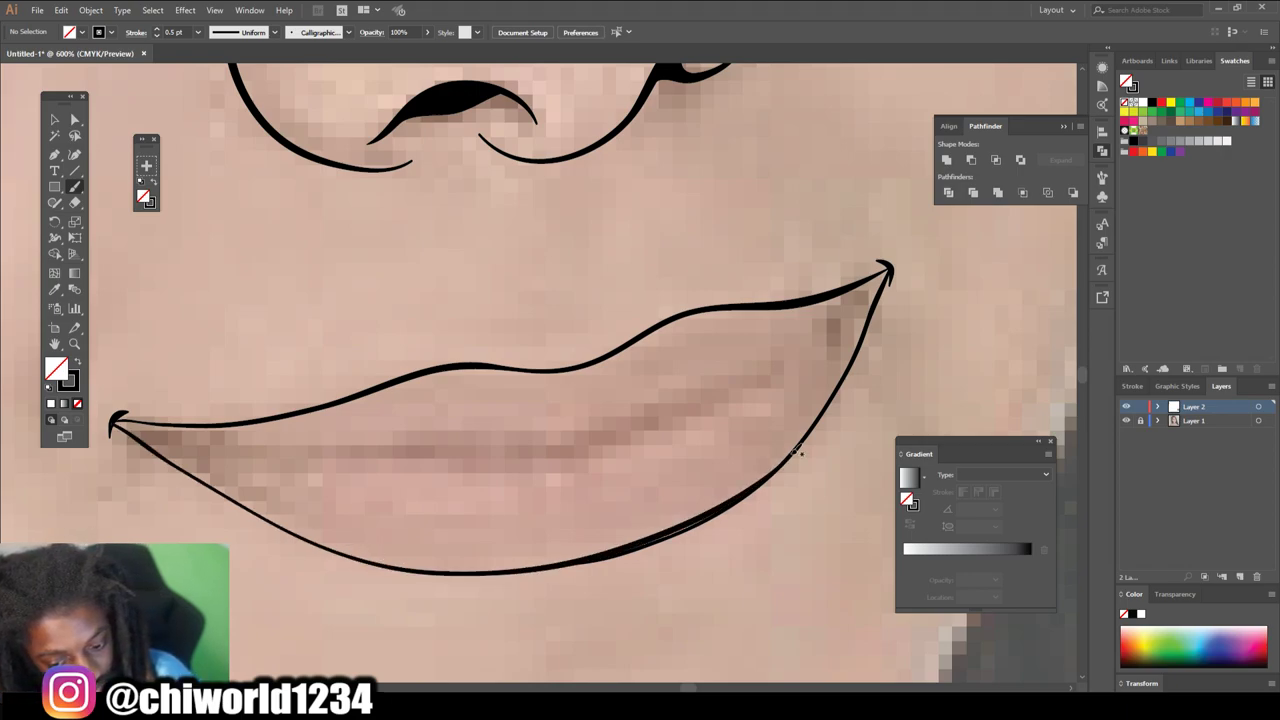
pyautogui.moveTo(722, 507)
pyautogui.mouseDown()
pyautogui.moveTo(682, 529)
pyautogui.moveTo(716, 512)
pyautogui.mouseUp()
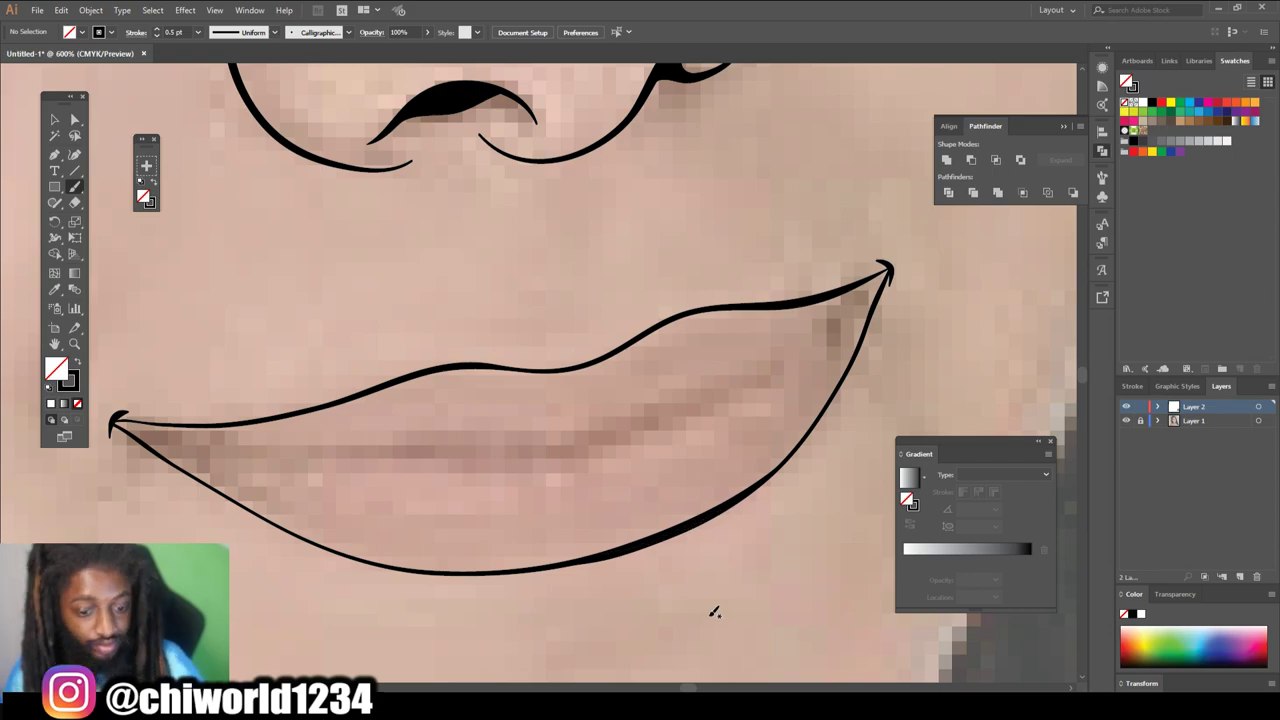
# - Trace the line where the lips meet from the left mouth corner to the right one
pyautogui.scroll(-6, 713, 612)
pyautogui.scroll(4, 708, 597)
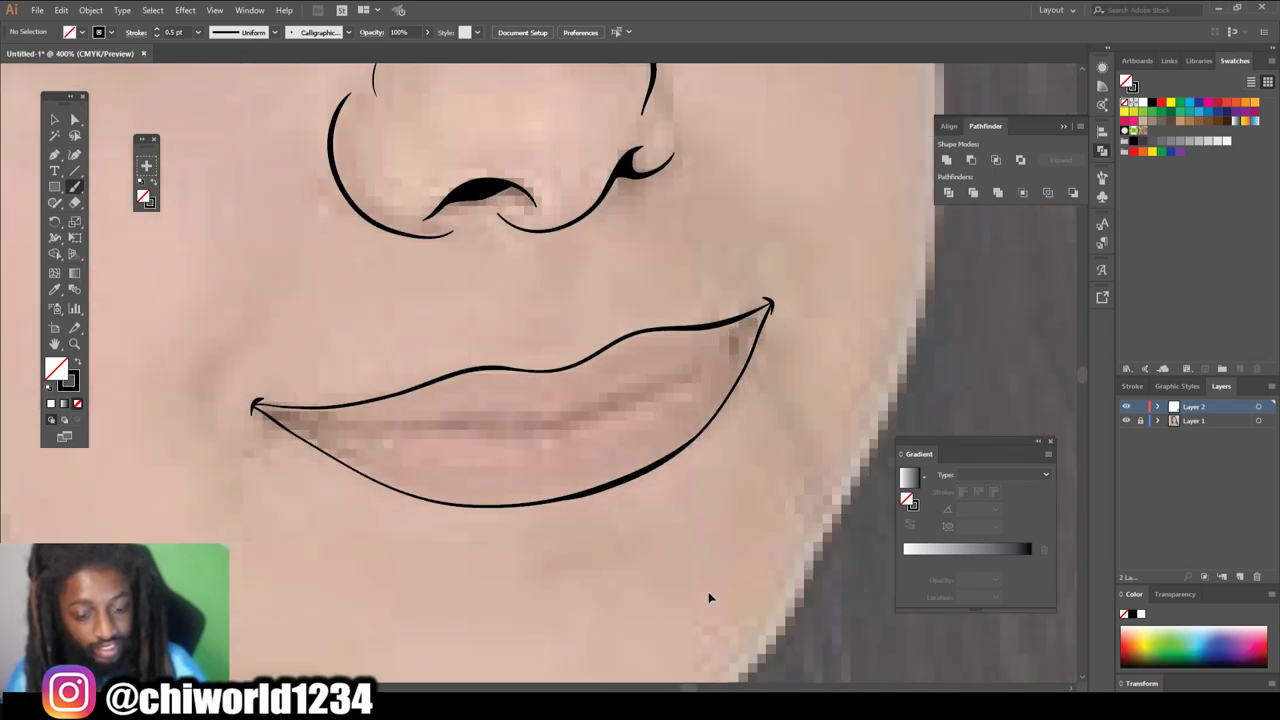
pyautogui.scroll(2, 708, 597)
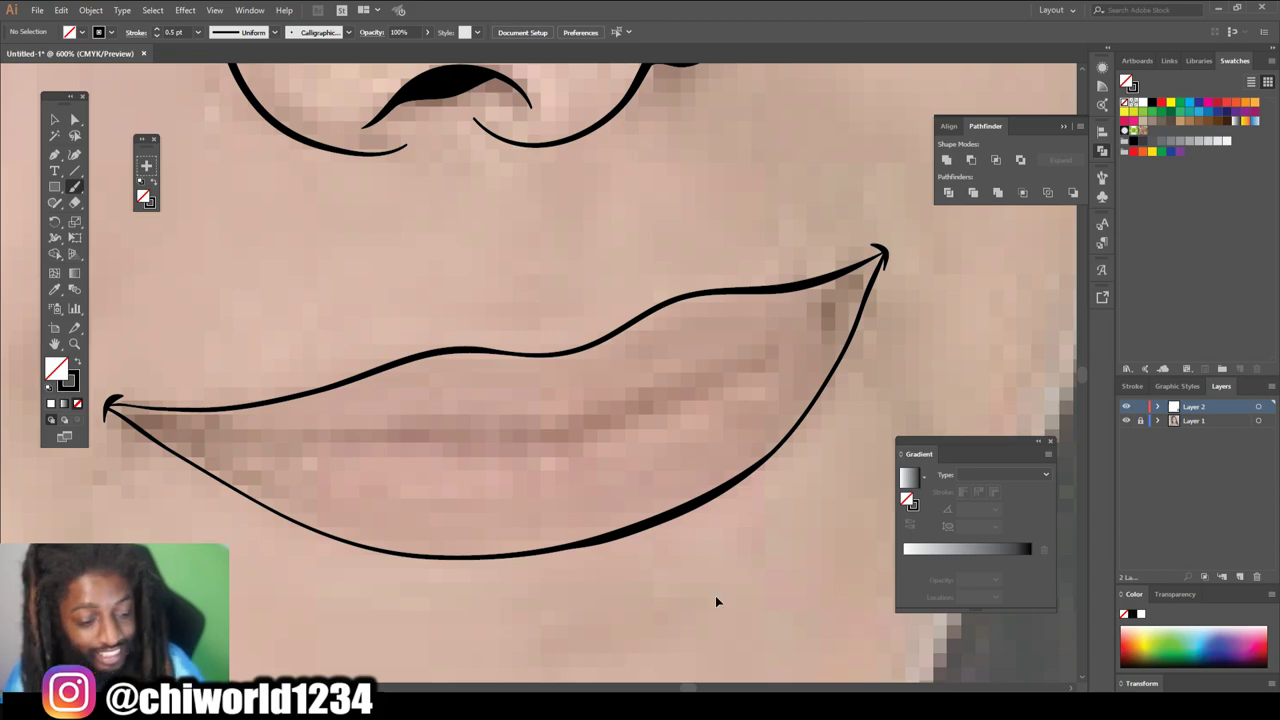
pyautogui.scroll(-2, 715, 601)
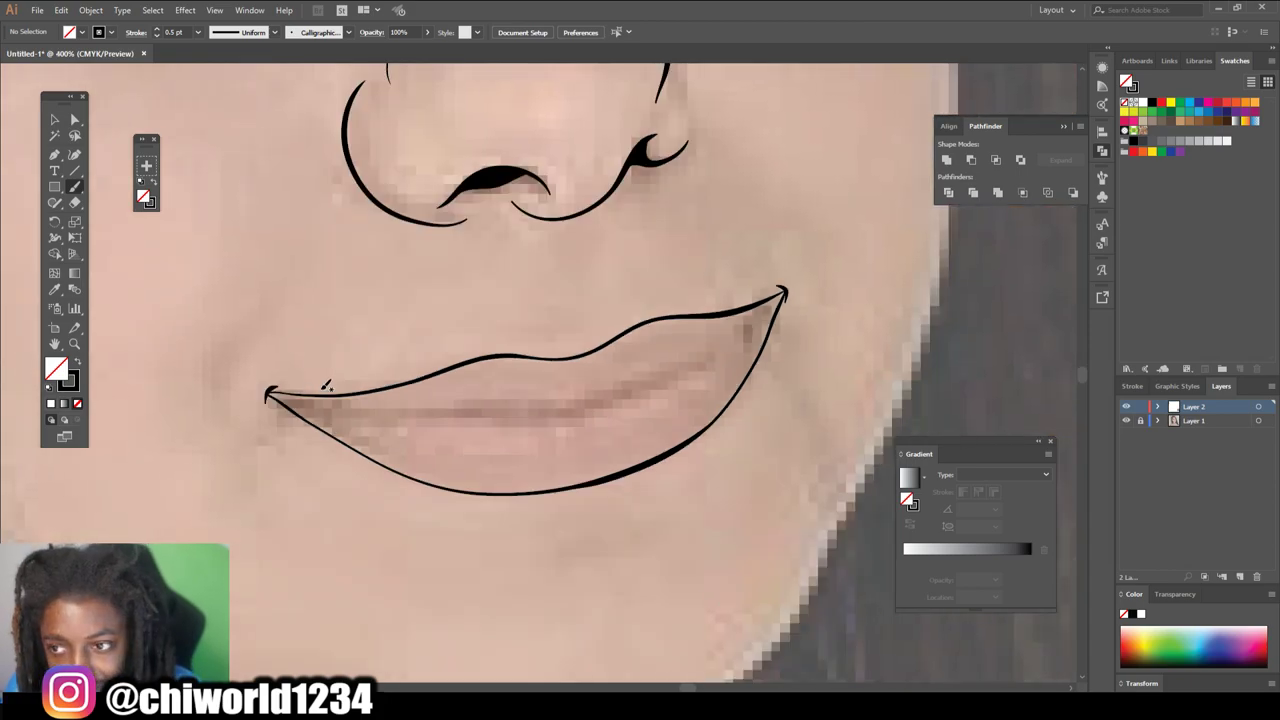
pyautogui.moveTo(288, 394)
pyautogui.mouseDown()
pyautogui.moveTo(350, 410)
pyautogui.moveTo(540, 412)
pyautogui.mouseUp()
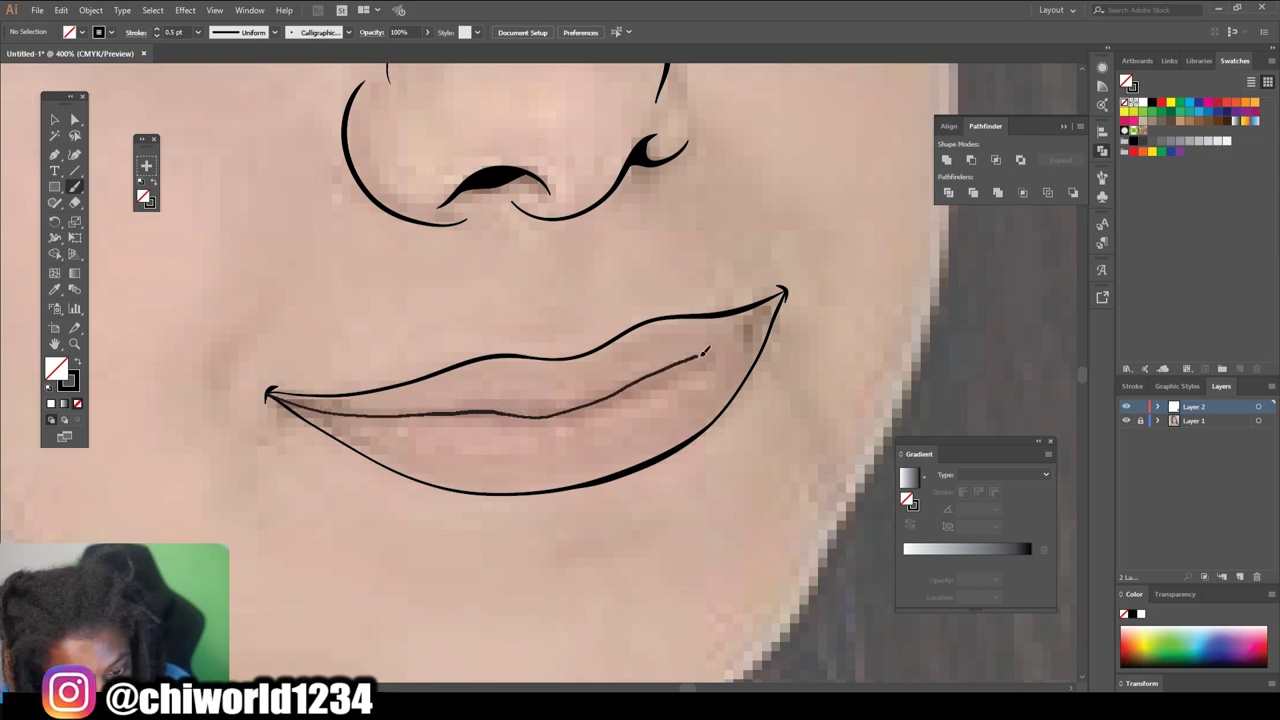
pyautogui.moveTo(785, 290); pyautogui.dragTo(784, 291)
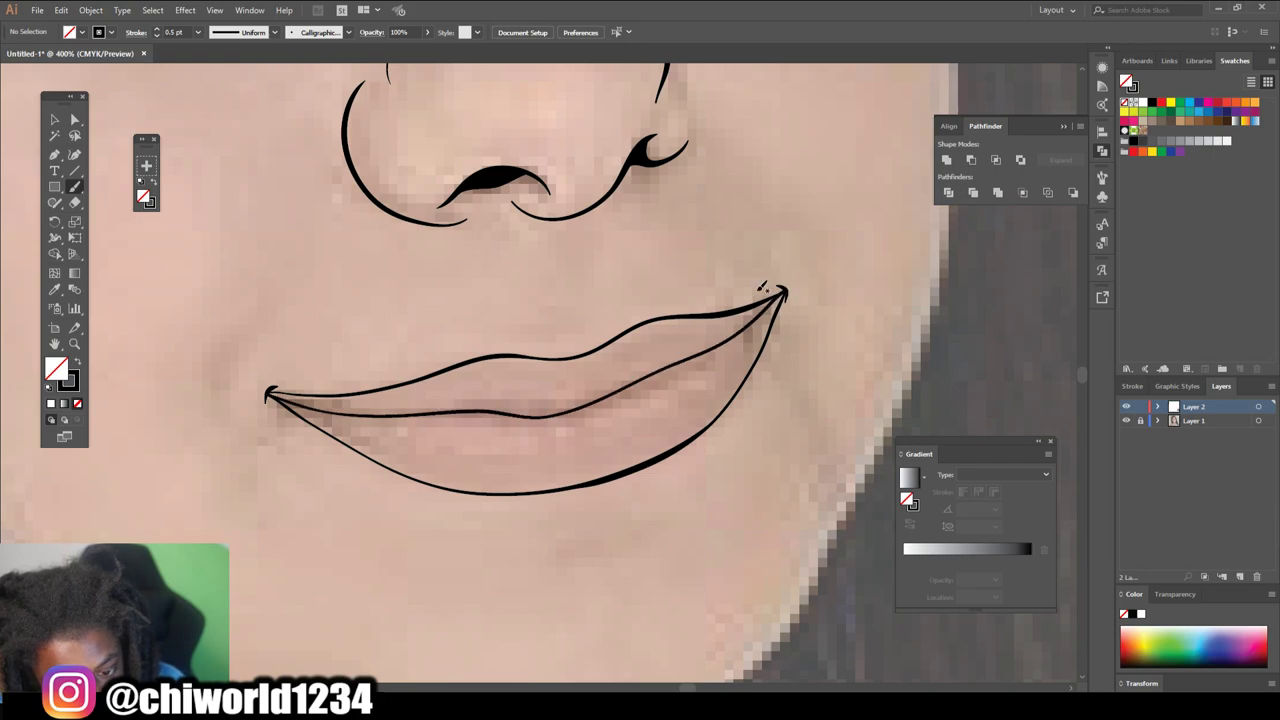
# - Paint a short curved smile crease just outside the left corner of the mouth
pyautogui.scroll(-4, 850, 354)
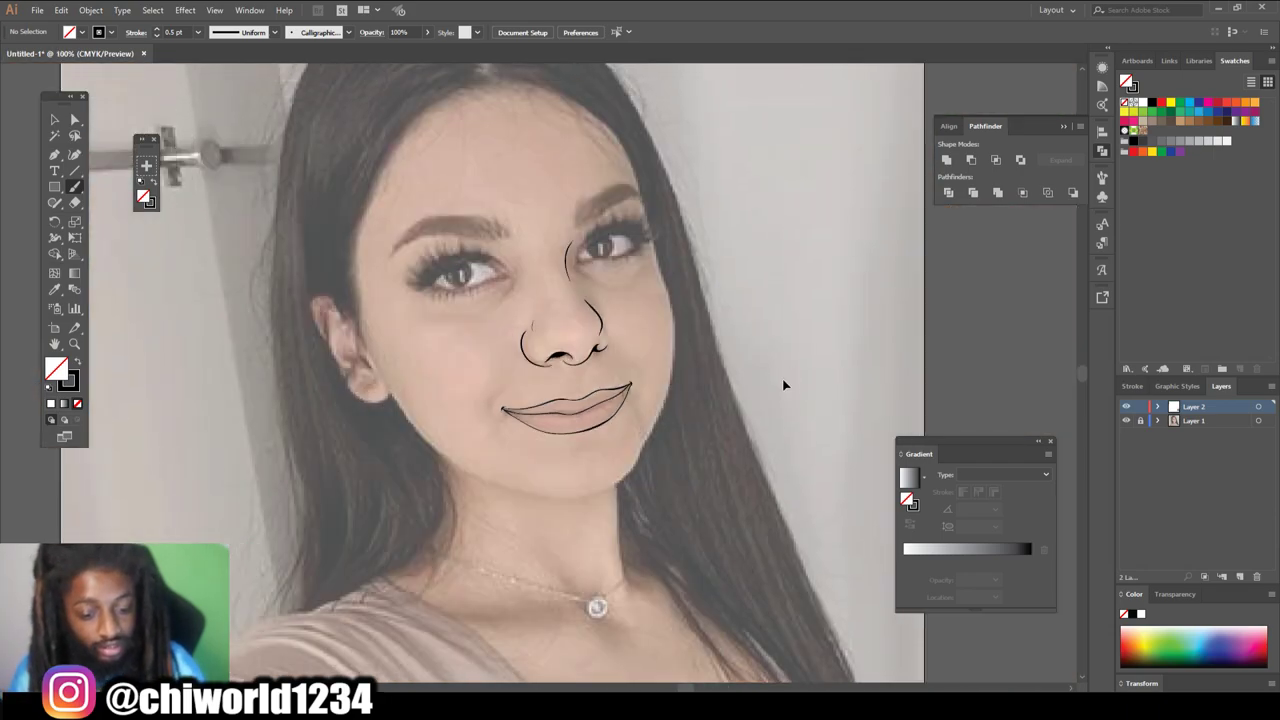
pyautogui.scroll(2, 784, 384)
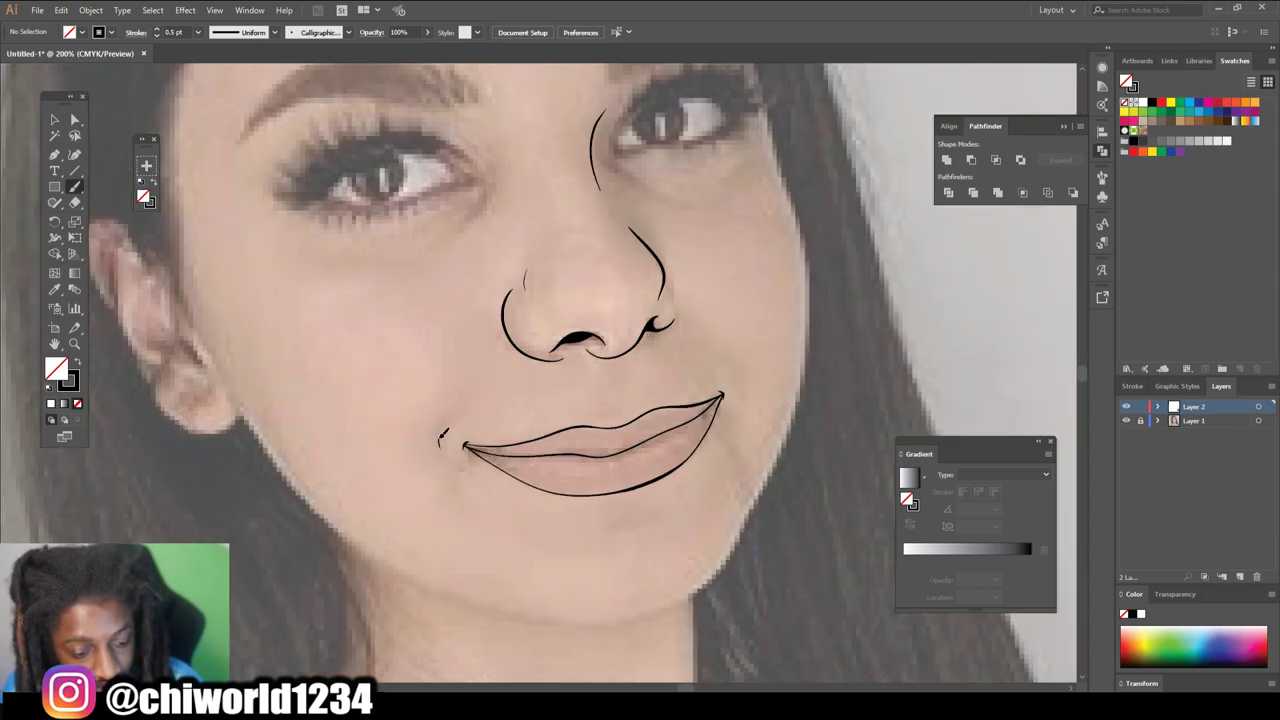
pyautogui.moveTo(451, 423); pyautogui.dragTo(475, 390)
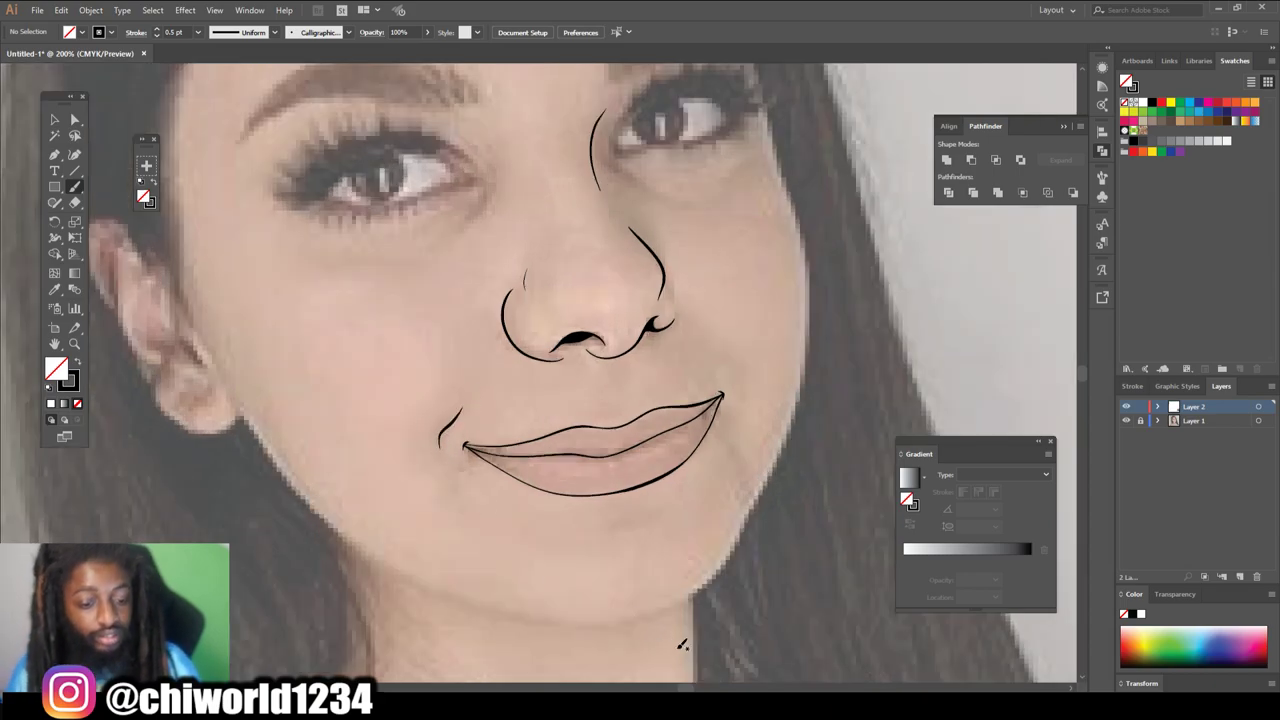
# - Hide the photo on Layer 1 to check the line art on its own, and show the photo again
pyautogui.hotkey('ctrl', '-')
pyautogui.scroll(2, 880, 615)
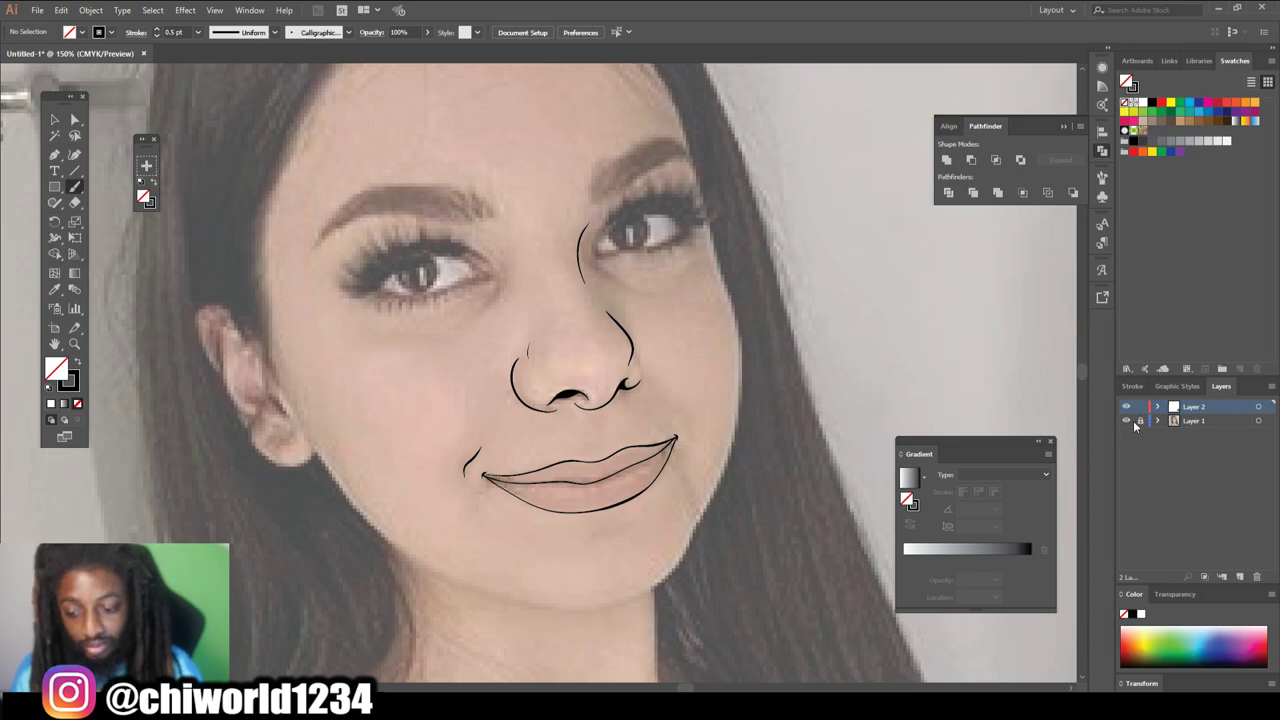
pyautogui.click(1126, 421)
pyautogui.hotkey('ctrl', '-')
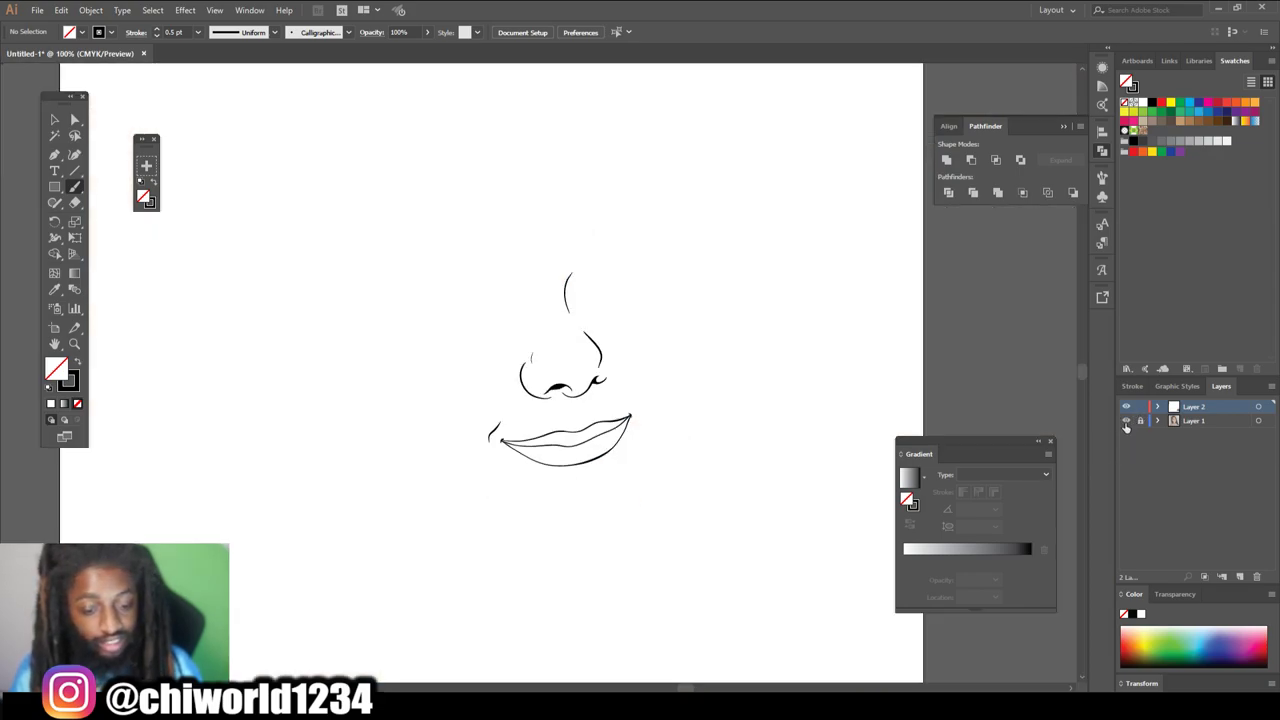
pyautogui.click(1126, 421)
# - Trace the upper lid of the left eye from the outer lash tip to a small hook at the inner corner
pyautogui.hotkey('ctrl', '+')
pyautogui.hotkey('ctrl', '+')
pyautogui.scroll(3, 833, 473)
pyautogui.hotkey('ctrl', '+')
pyautogui.hotkey('ctrl', '+')
pyautogui.hscroll(-4, 819, 477)
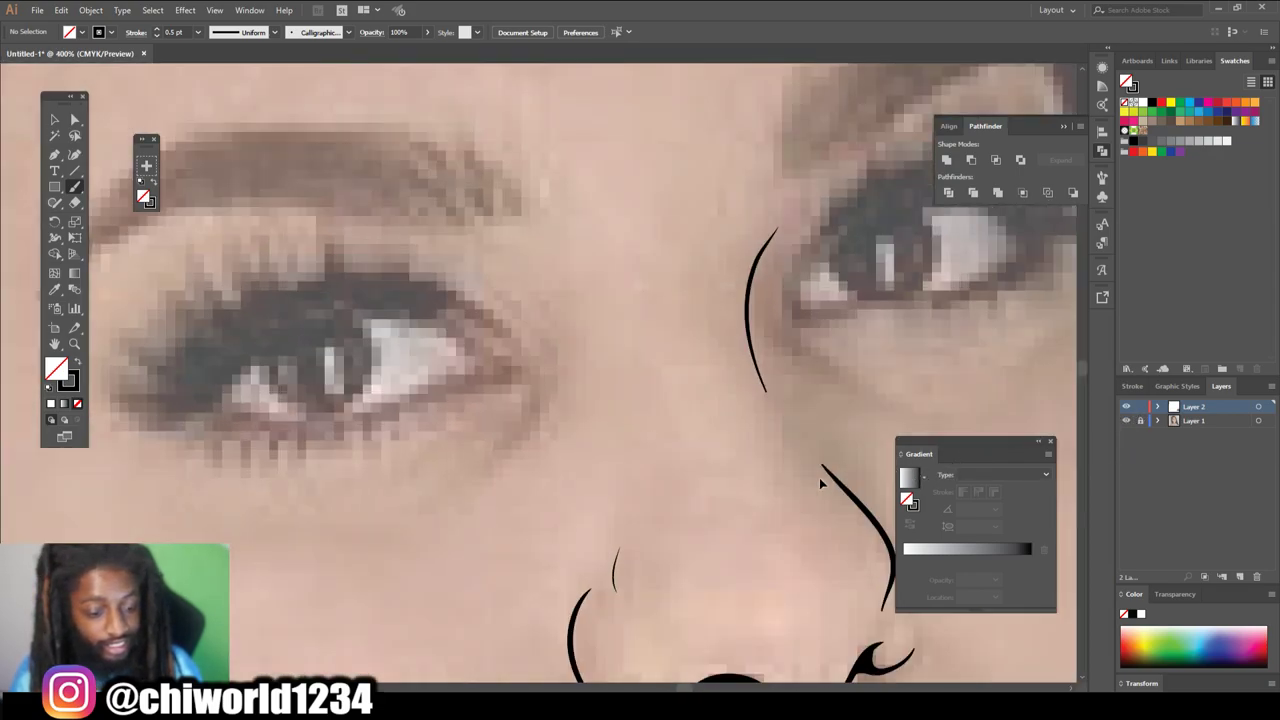
pyautogui.hscroll(-1, 820, 479)
pyautogui.scroll(2, 820, 479)
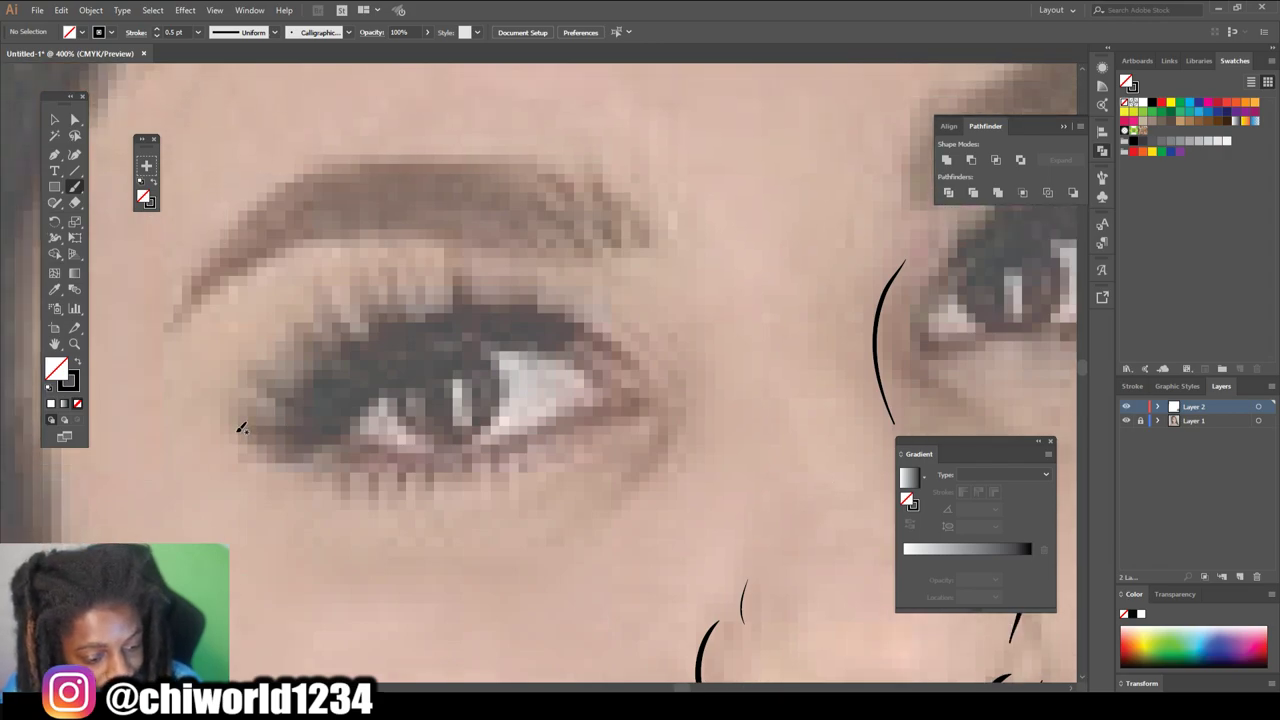
pyautogui.moveTo(242, 433)
pyautogui.mouseDown()
pyautogui.moveTo(305, 443)
pyautogui.moveTo(392, 371)
pyautogui.moveTo(483, 334)
pyautogui.moveTo(535, 338)
pyautogui.moveTo(641, 405)
pyautogui.mouseUp()
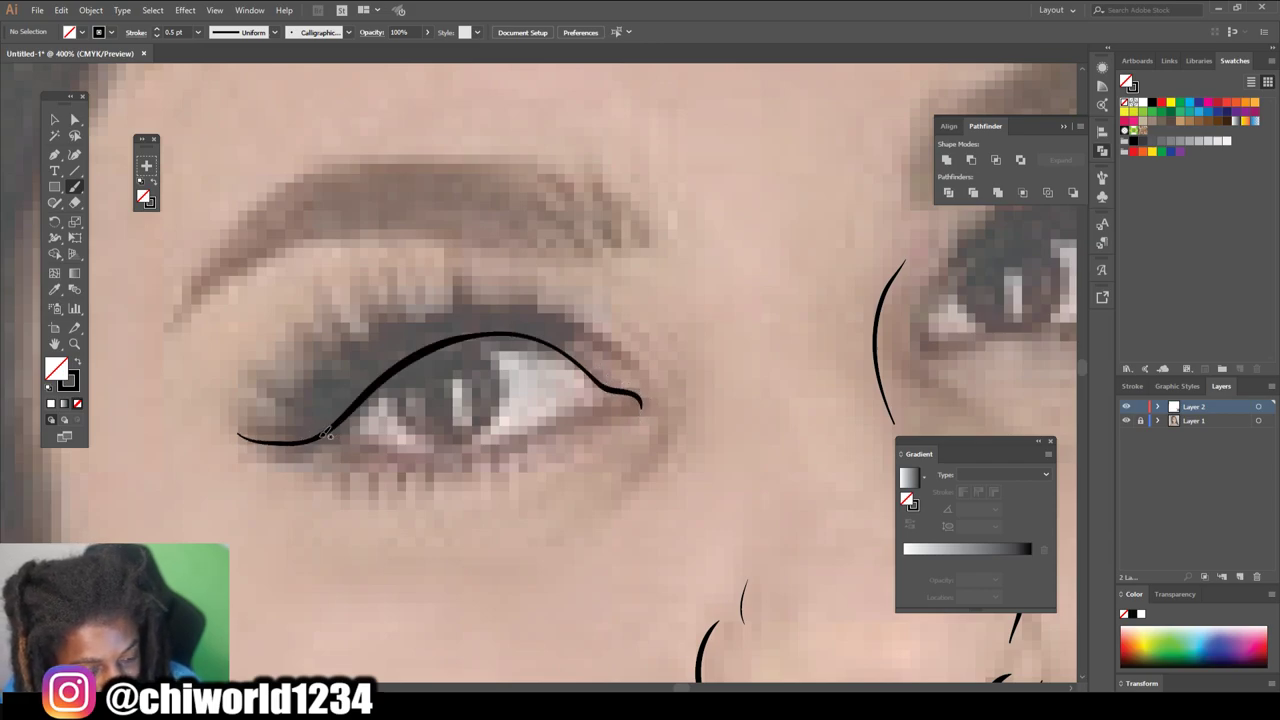
# - Trace the left eye's lower lid to the inner corner, undo that stroke and repaint it at higher magnification
pyautogui.moveTo(322, 432)
pyautogui.mouseDown()
pyautogui.moveTo(451, 457)
pyautogui.moveTo(641, 402)
pyautogui.mouseUp()
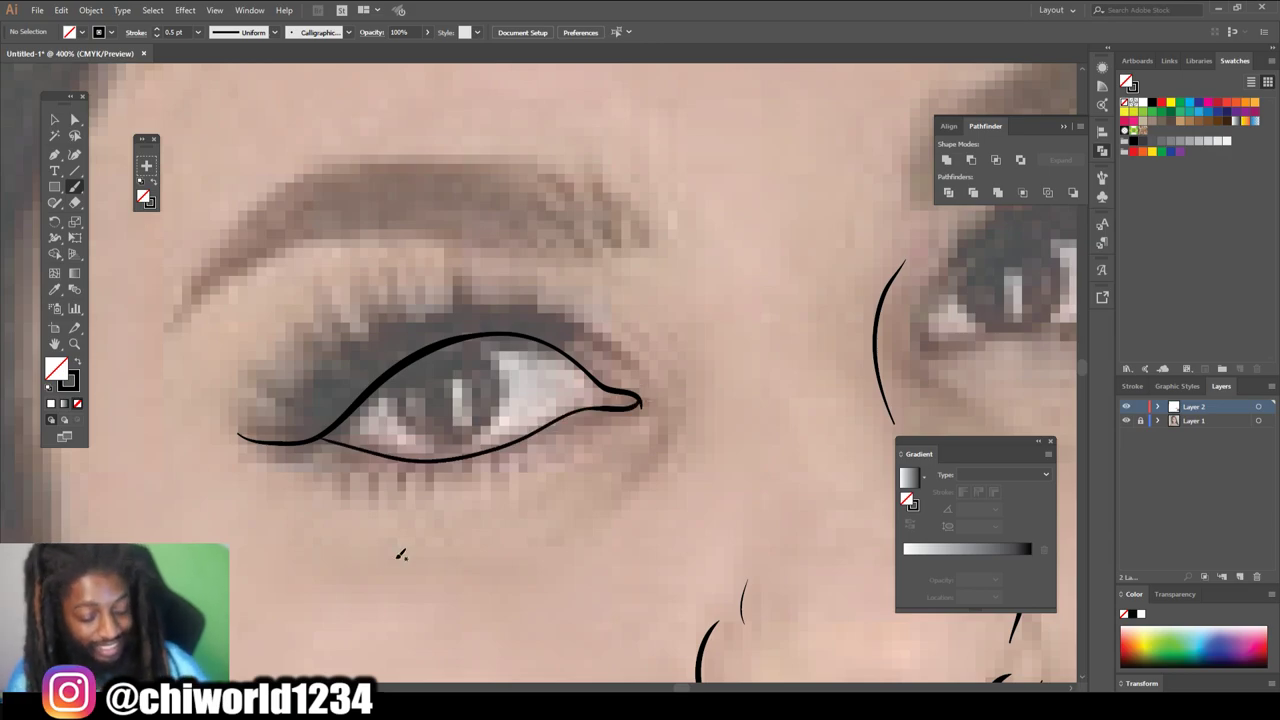
pyautogui.hotkey('ctrl', 'z')
pyautogui.hotkey('ctrl', '=')
pyautogui.hotkey('ctrl', '=')
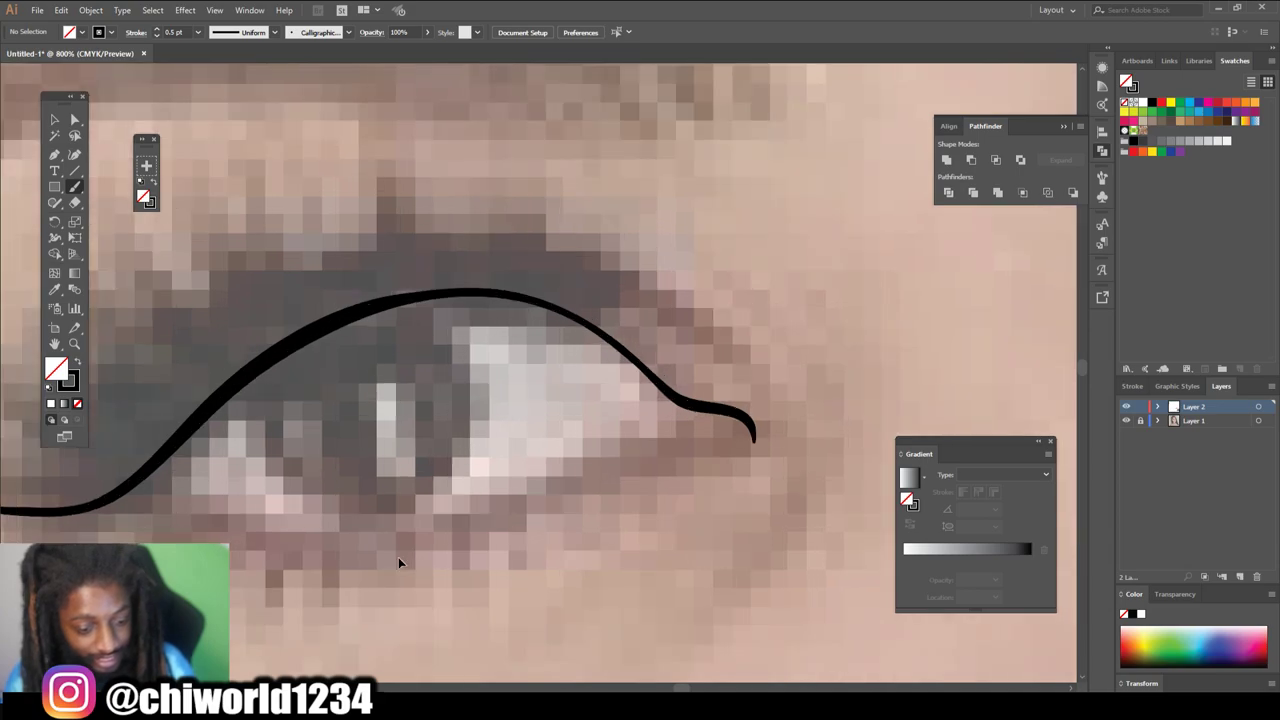
pyautogui.moveTo(170, 468)
pyautogui.mouseDown()
pyautogui.moveTo(303, 509)
pyautogui.moveTo(424, 512)
pyautogui.moveTo(523, 489)
pyautogui.moveTo(655, 432)
pyautogui.moveTo(786, 418)
pyautogui.mouseUp()
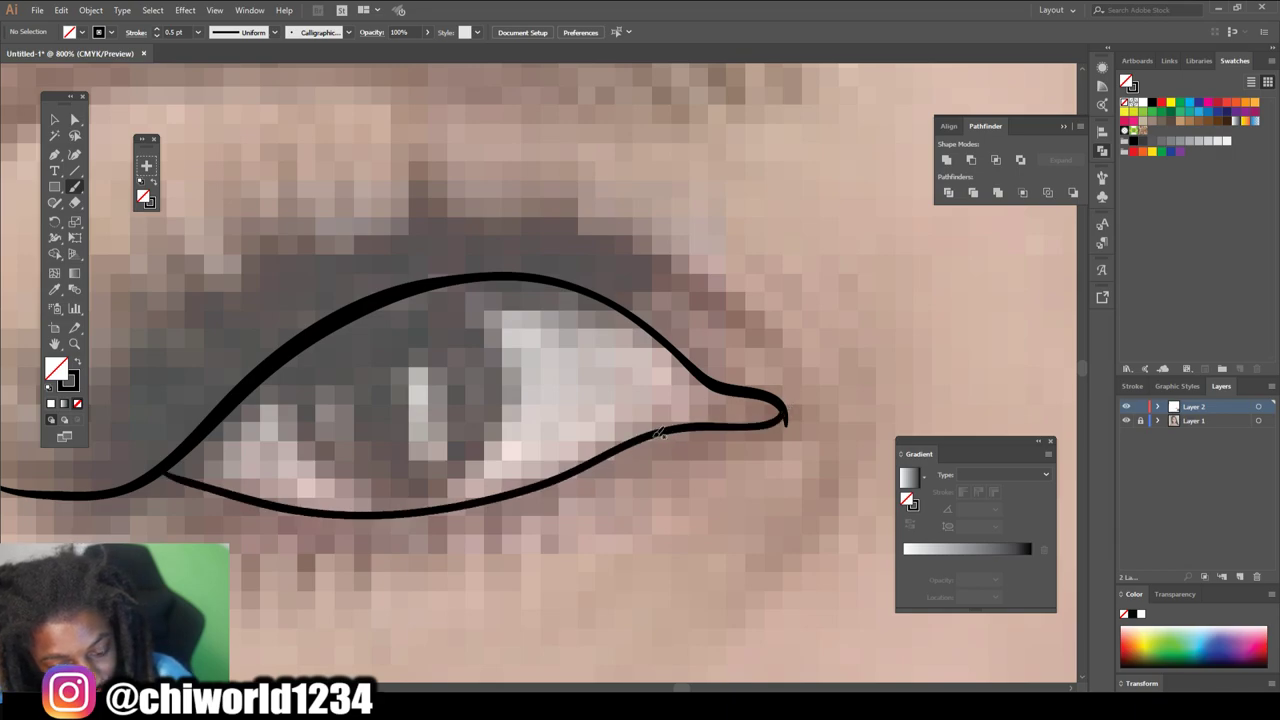
# - Paint a curve separating the left eye's tear duct from the eye white, and thicken the upper lid into a solid black band
pyautogui.moveTo(673, 412)
pyautogui.mouseDown()
pyautogui.moveTo(682, 365)
pyautogui.moveTo(668, 340)
pyautogui.mouseUp()
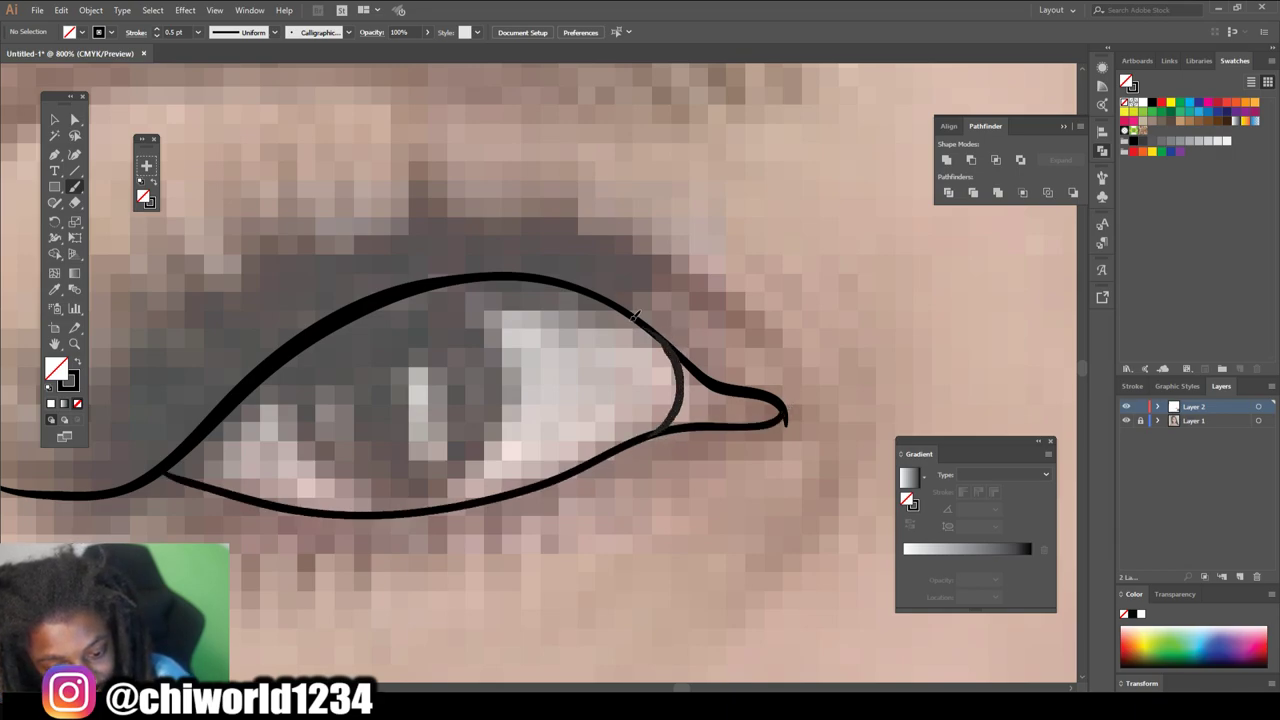
pyautogui.moveTo(158, 472)
pyautogui.mouseDown()
pyautogui.moveTo(332, 338)
pyautogui.moveTo(405, 310)
pyautogui.moveTo(491, 298)
pyautogui.moveTo(576, 307)
pyautogui.moveTo(637, 324)
pyautogui.moveTo(707, 374)
pyautogui.moveTo(600, 296)
pyautogui.moveTo(486, 270)
pyautogui.moveTo(362, 310)
pyautogui.mouseUp()
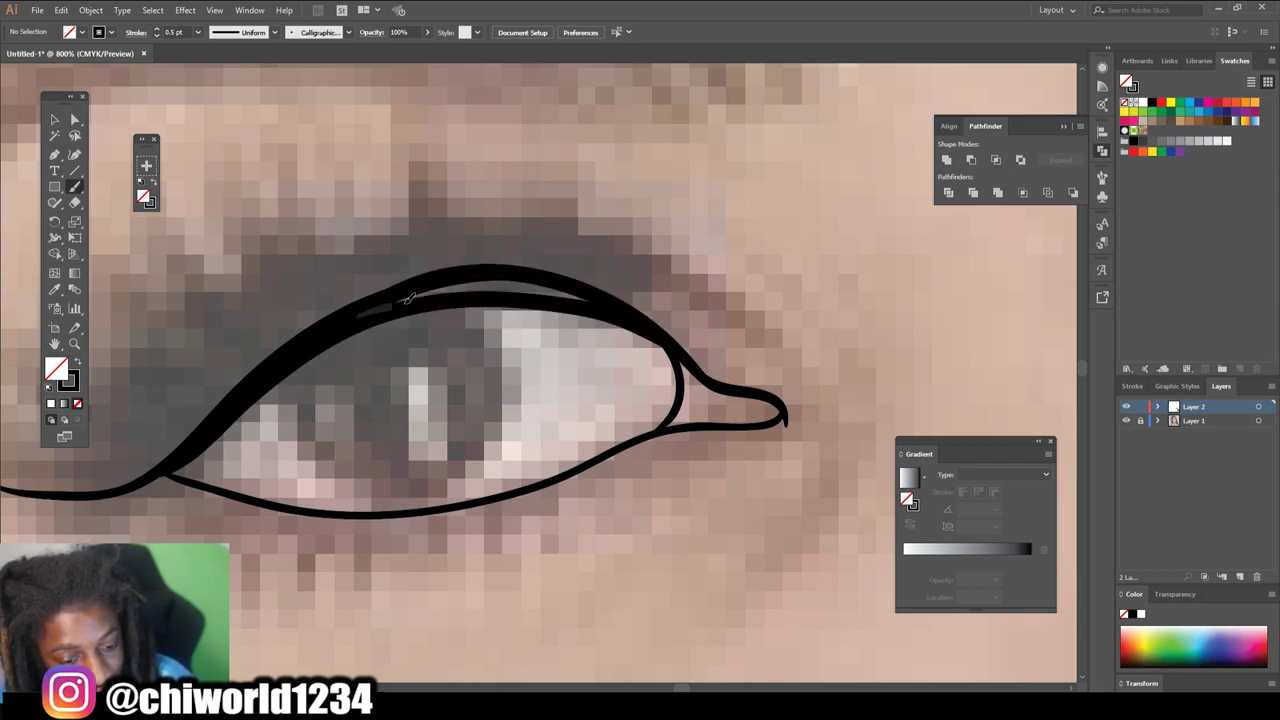
pyautogui.moveTo(614, 297)
pyautogui.mouseDown()
pyautogui.moveTo(571, 289)
pyautogui.moveTo(392, 296)
pyautogui.mouseUp()
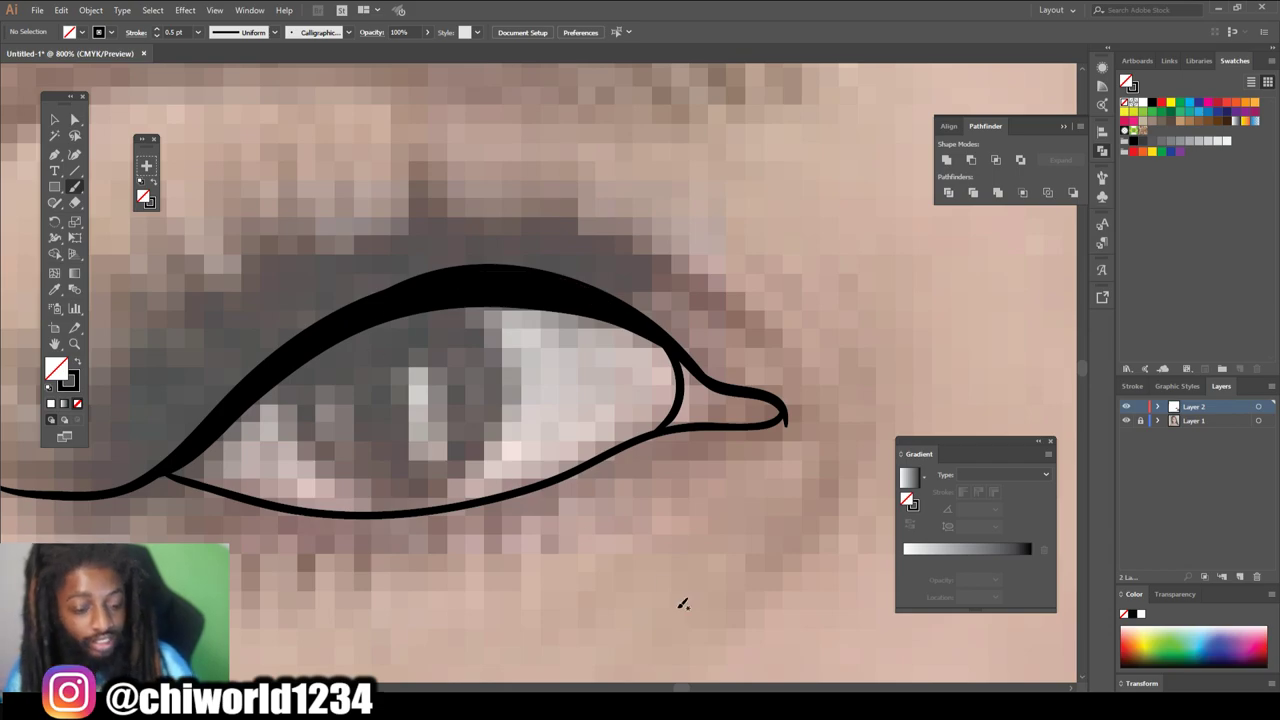
pyautogui.hotkey('ctrl', '-')
pyautogui.hotkey('ctrl', '-')
pyautogui.hotkey('ctrl', '-')
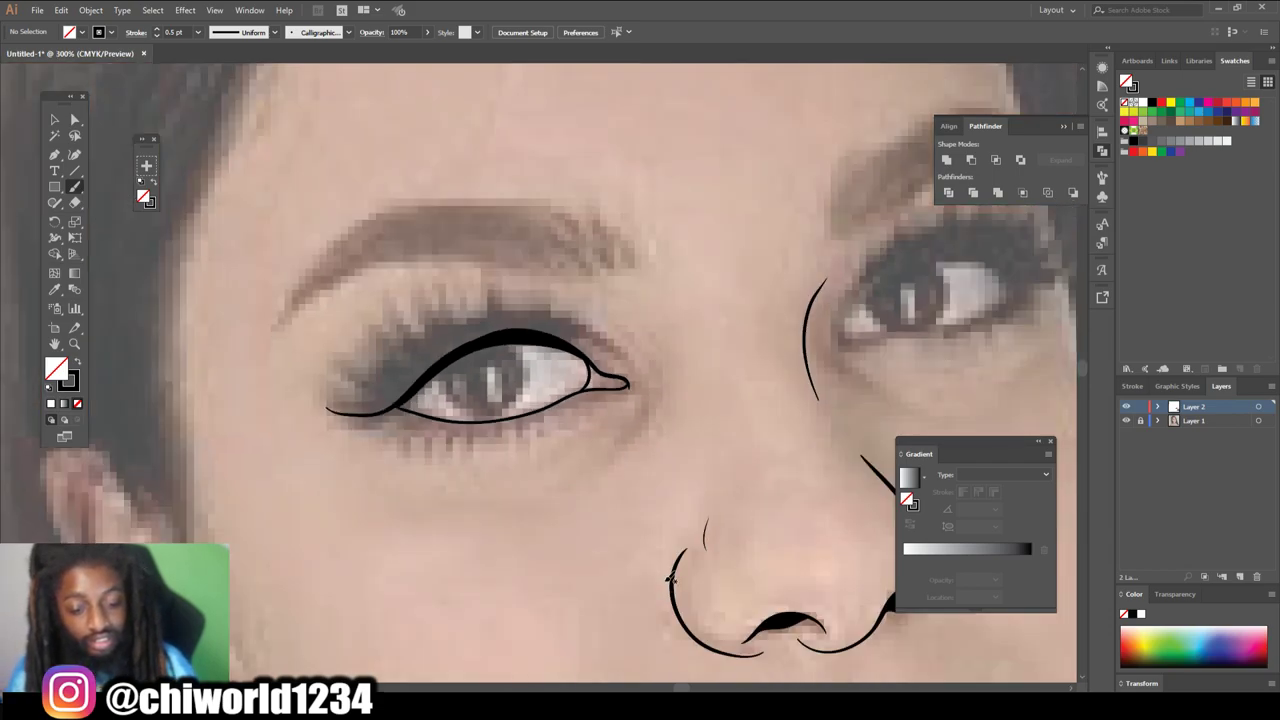
pyautogui.scroll(-2, 670, 577)
pyautogui.hscroll(5, 668, 575)
pyautogui.hotkey('ctrl', '+')
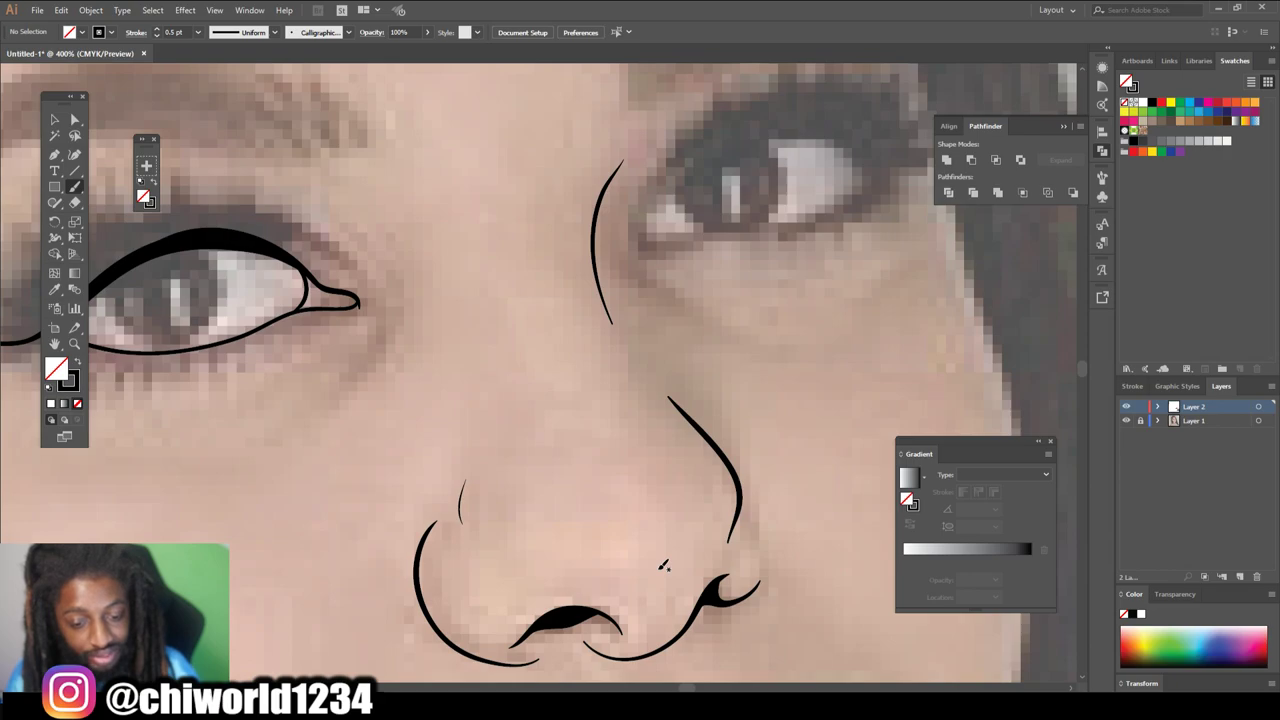
# - Paint a crease beside each eye's inner corner and trace the right eye's upper and lower lids
pyautogui.scroll(2, 663, 566)
pyautogui.moveTo(324, 470)
pyautogui.mouseDown()
pyautogui.moveTo(384, 402)
pyautogui.moveTo(398, 356)
pyautogui.moveTo(382, 338)
pyautogui.mouseUp()
pyautogui.moveTo(622, 301); pyautogui.dragTo(704, 380)
pyautogui.moveTo(650, 283)
pyautogui.mouseDown()
pyautogui.moveTo(701, 224)
pyautogui.moveTo(776, 184)
pyautogui.moveTo(842, 187)
pyautogui.moveTo(936, 222)
pyautogui.mouseUp()
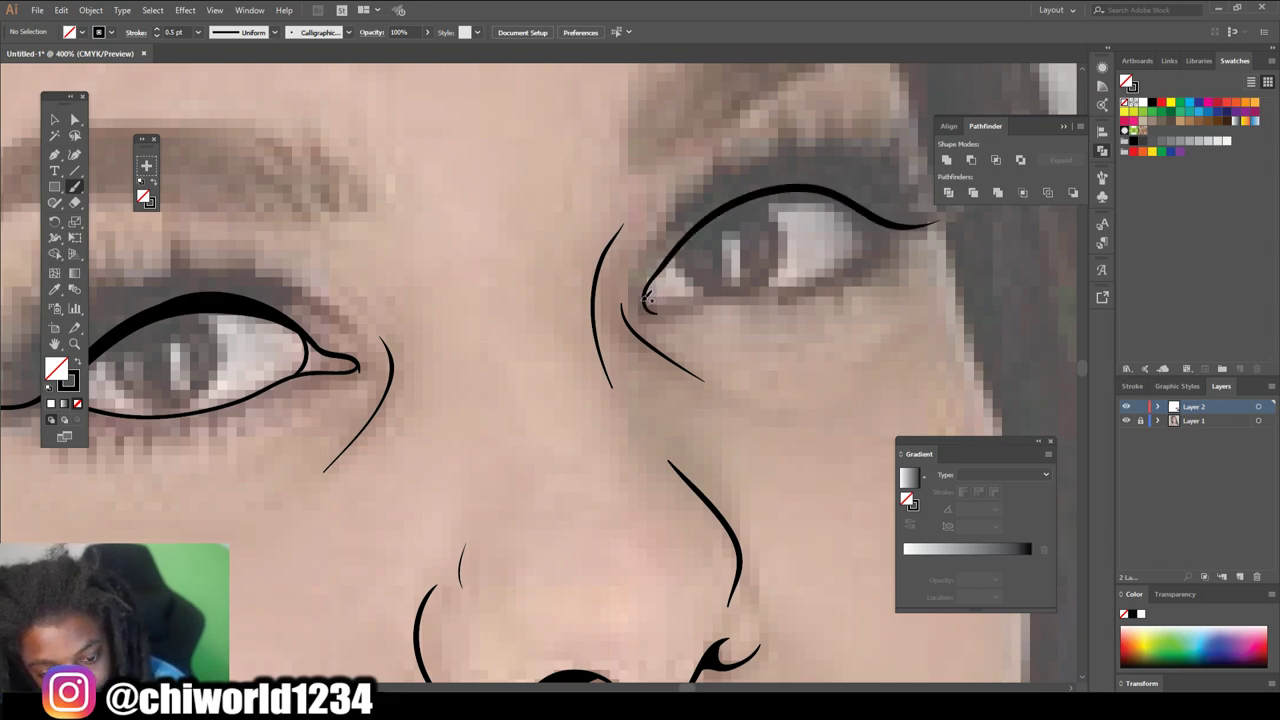
pyautogui.moveTo(665, 304)
pyautogui.mouseDown()
pyautogui.moveTo(797, 292)
pyautogui.moveTo(893, 224)
pyautogui.mouseUp()
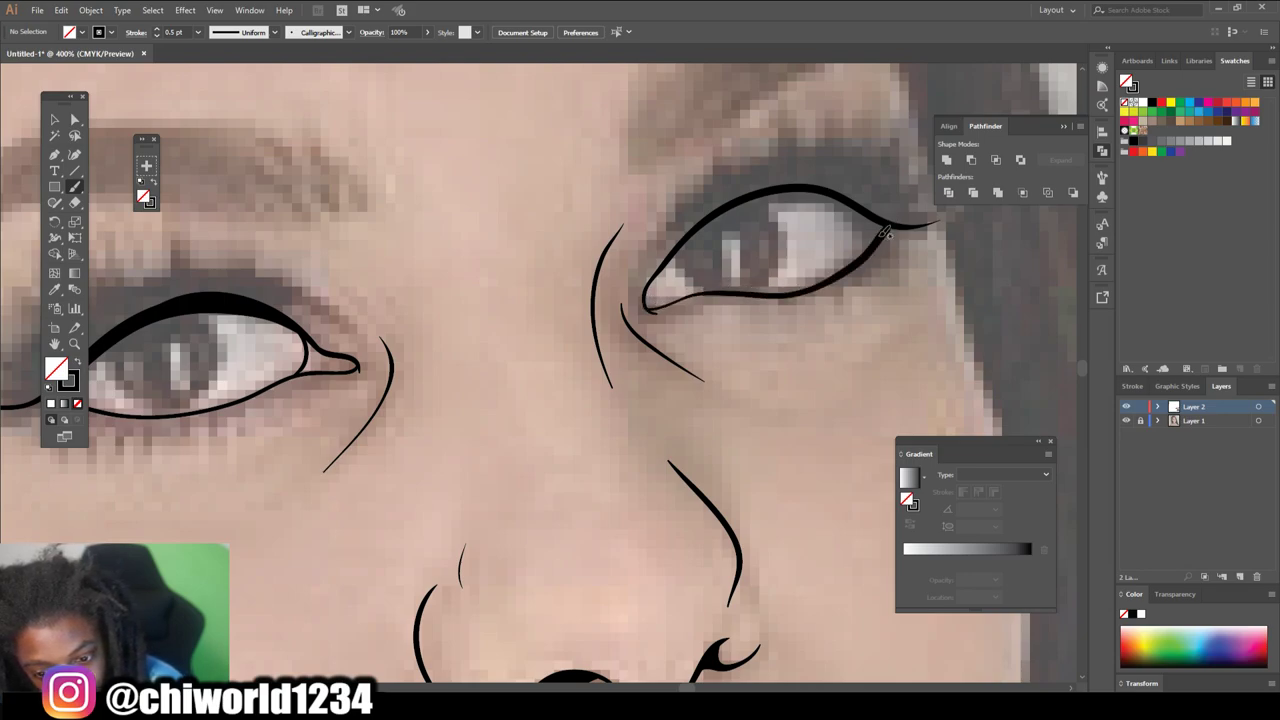
# - Trace the jawline in one stroke from below the left ear around the chin and up the cheek to the right eye's outer corner
pyautogui.hotkey('ctrl', '-')
pyautogui.hotkey('ctrl', '-')
pyautogui.hotkey('ctrl', '-')
pyautogui.hotkey('ctrl', '-')
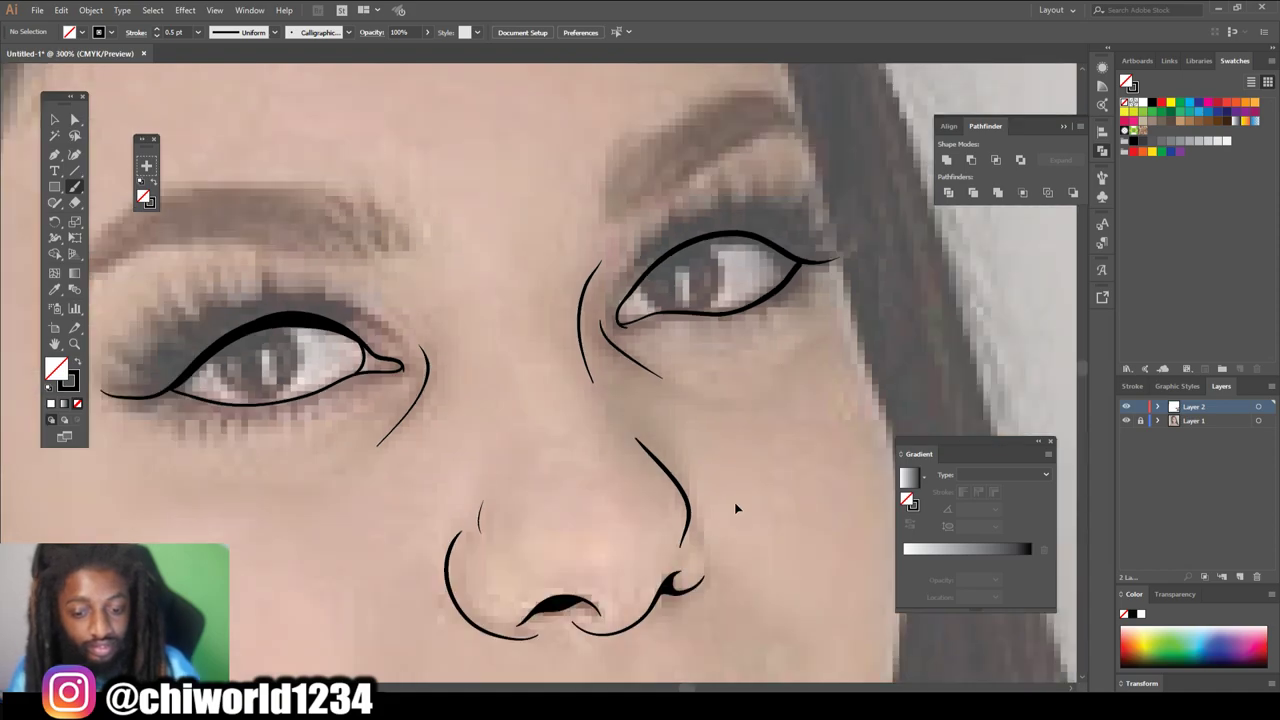
pyautogui.hscroll(-2, 714, 512)
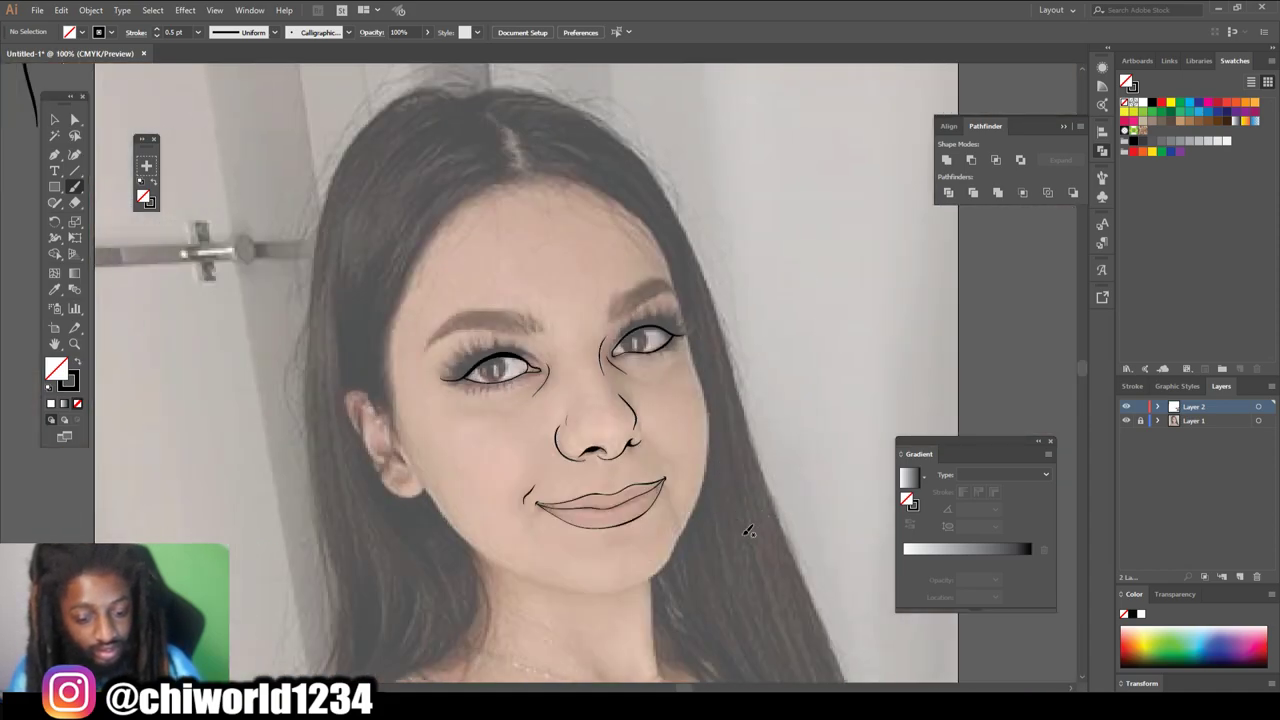
pyautogui.scroll(-1, 740, 528)
pyautogui.hotkey('ctrl', '+')
pyautogui.scroll(-1, 743, 529)
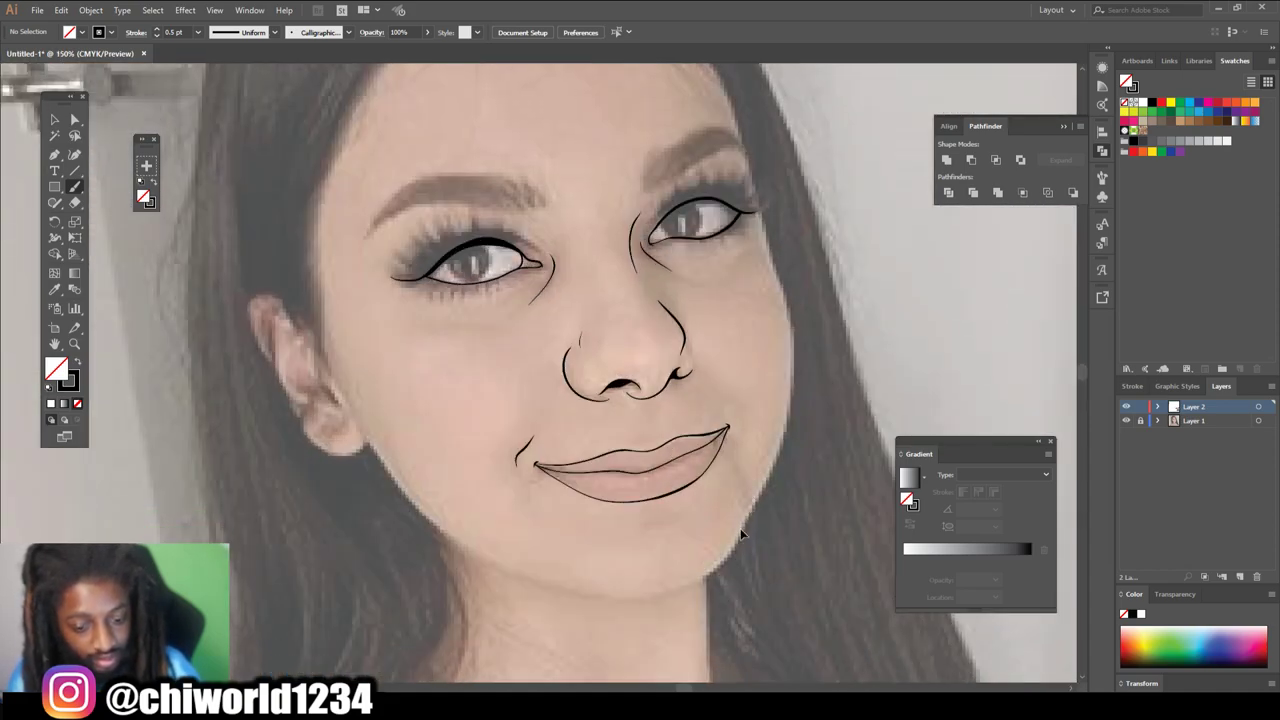
pyautogui.hotkey('ctrl', '+')
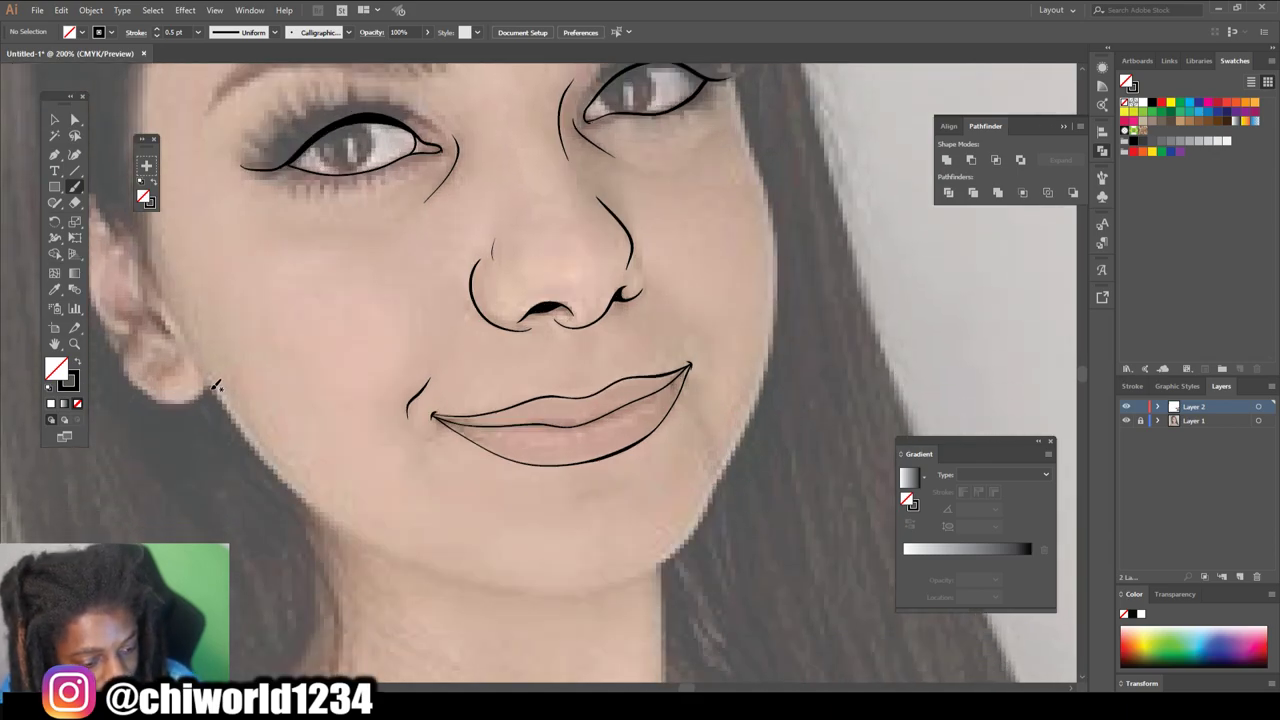
pyautogui.moveTo(217, 396)
pyautogui.mouseDown()
pyautogui.moveTo(290, 484)
pyautogui.moveTo(392, 556)
pyautogui.moveTo(488, 588)
pyautogui.moveTo(574, 592)
pyautogui.moveTo(680, 551)
pyautogui.moveTo(746, 434)
pyautogui.moveTo(777, 322)
pyautogui.moveTo(784, 224)
pyautogui.moveTo(735, 72)
pyautogui.mouseUp()
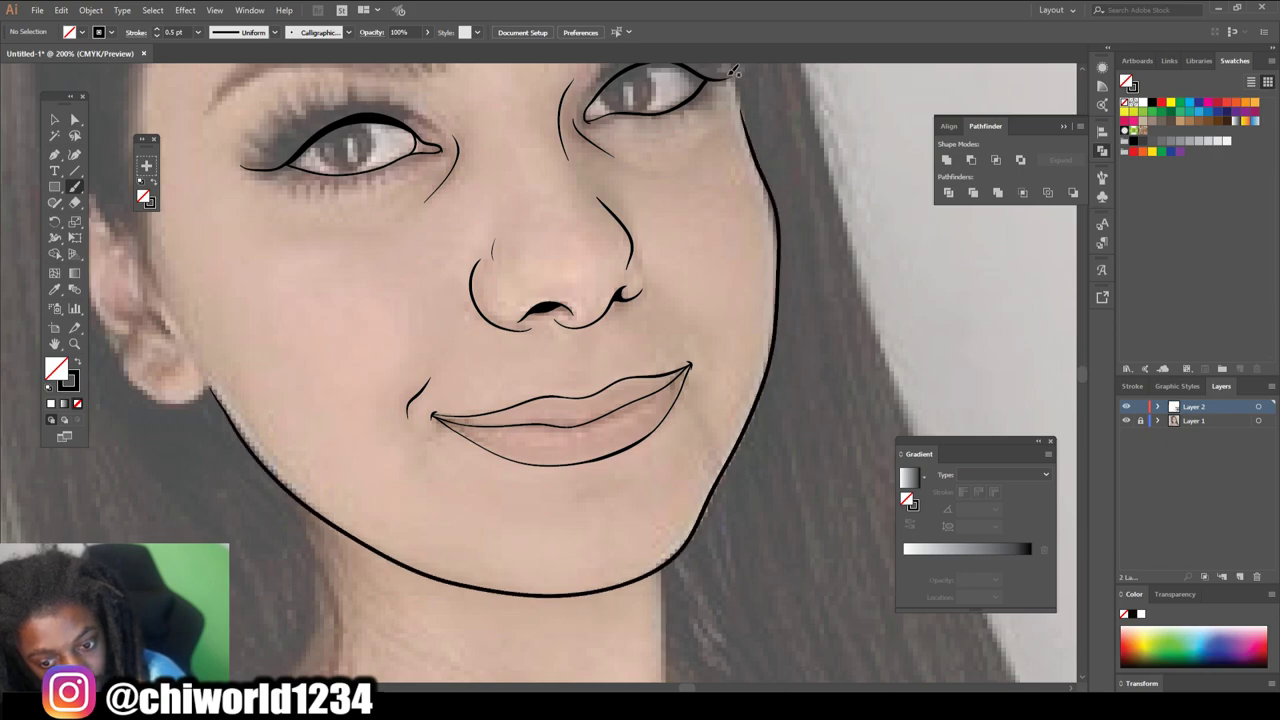
# - Trace the rest of the face outline along the forehead and hairline, including the outer contour of the ear
pyautogui.scroll(5, 891, 224)
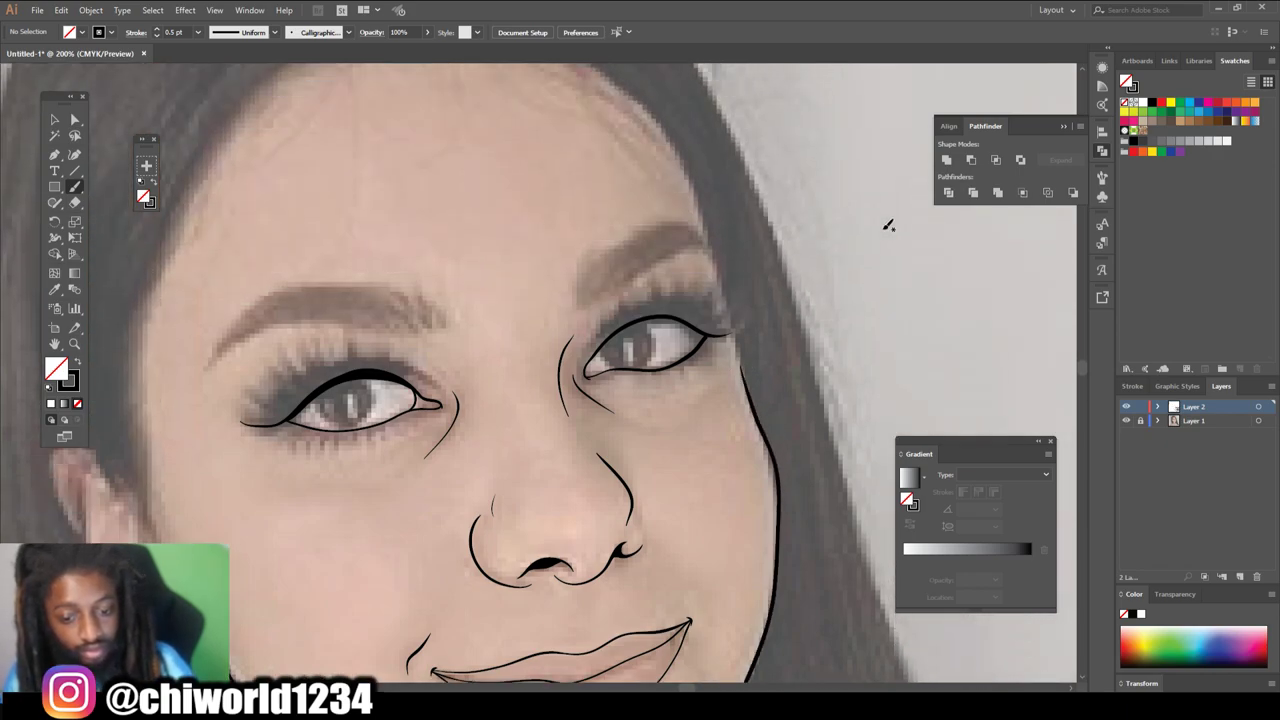
pyautogui.hotkey('ctrl', '=')
pyautogui.scroll(4, 888, 226)
pyautogui.moveTo(855, 591)
pyautogui.mouseDown()
pyautogui.moveTo(766, 260)
pyautogui.moveTo(678, 131)
pyautogui.moveTo(650, 116)
pyautogui.mouseUp()
# - Trace the neck's right side and end the neck in a wavy, dripping edge running across to its left side
pyautogui.hotkey('ctrl', '0')
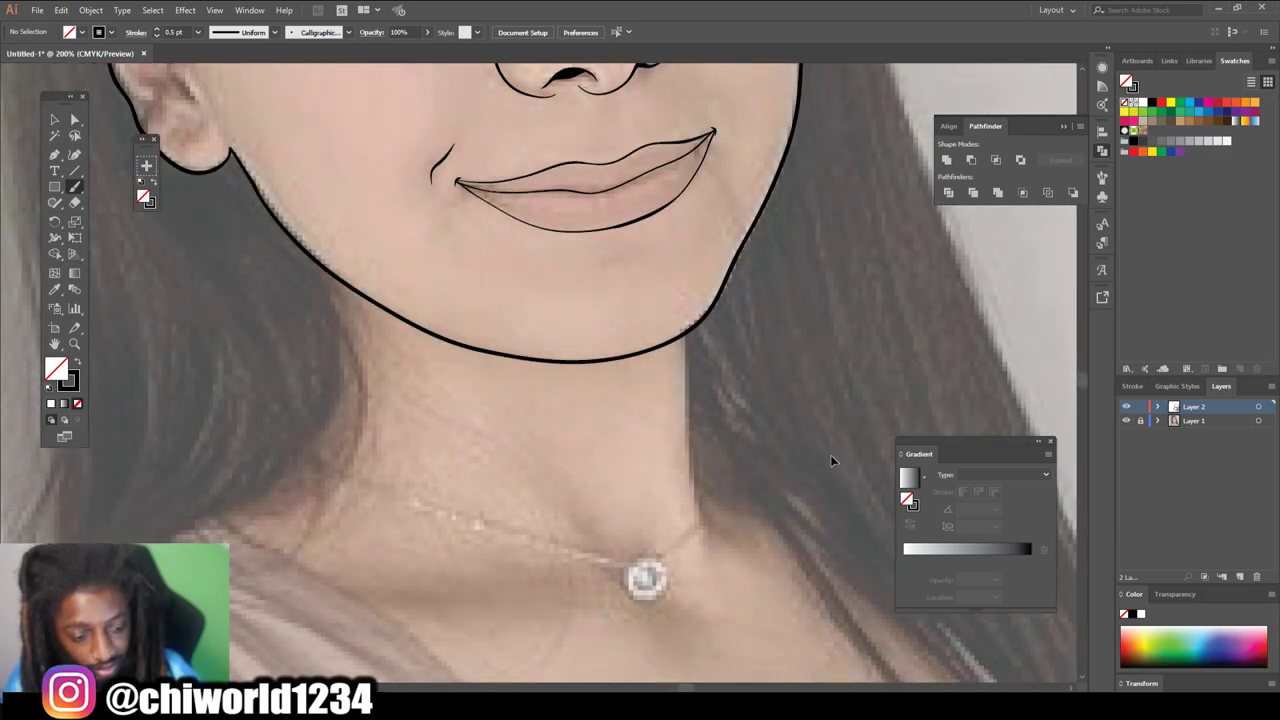
pyautogui.hotkey('ctrl', '=')
pyautogui.hscroll(-3, 832, 459)
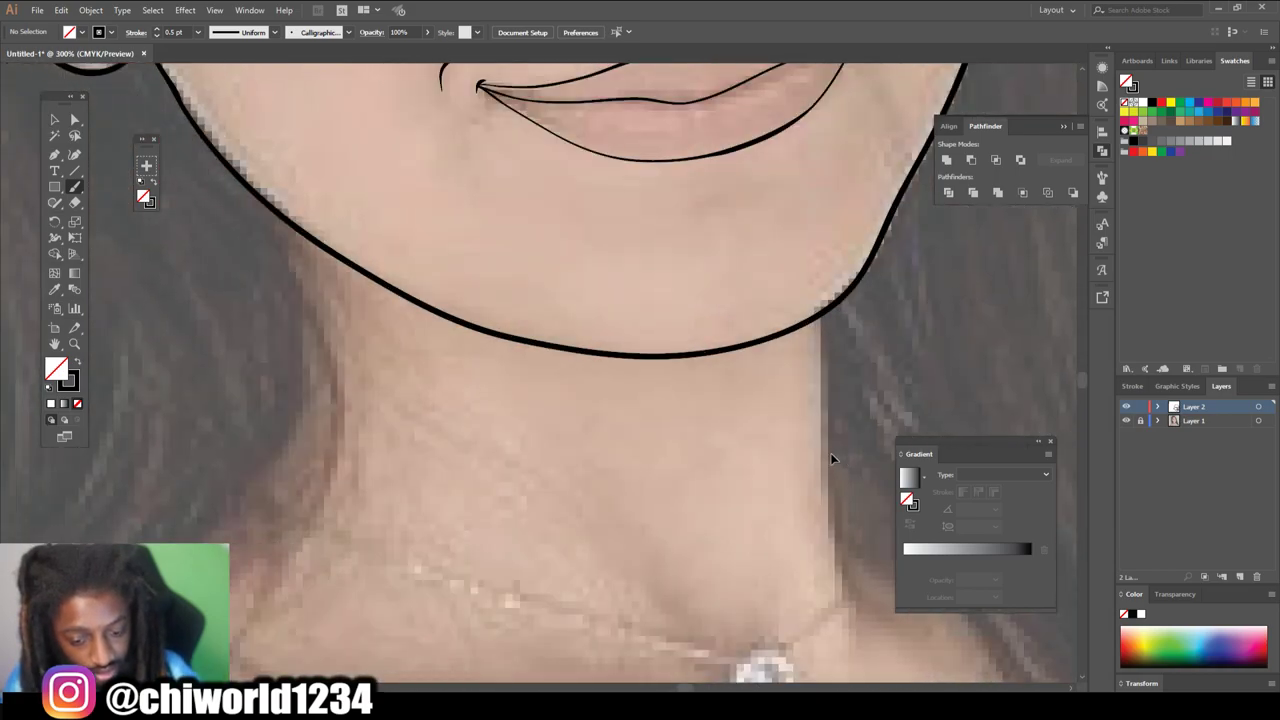
pyautogui.scroll(-4, 834, 454)
pyautogui.moveTo(828, 226)
pyautogui.mouseDown()
pyautogui.moveTo(834, 408)
pyautogui.moveTo(867, 523)
pyautogui.moveTo(834, 522)
pyautogui.moveTo(813, 494)
pyautogui.moveTo(762, 505)
pyautogui.moveTo(747, 602)
pyautogui.moveTo(730, 566)
pyautogui.moveTo(707, 563)
pyautogui.moveTo(691, 514)
pyautogui.moveTo(635, 504)
pyautogui.moveTo(621, 560)
pyautogui.moveTo(591, 574)
pyautogui.moveTo(584, 522)
pyautogui.moveTo(526, 496)
pyautogui.moveTo(511, 576)
pyautogui.moveTo(475, 627)
pyautogui.moveTo(477, 490)
pyautogui.moveTo(407, 473)
pyautogui.moveTo(382, 549)
pyautogui.moveTo(368, 527)
pyautogui.moveTo(382, 474)
pyautogui.moveTo(352, 509)
pyautogui.moveTo(361, 452)
pyautogui.moveTo(336, 403)
pyautogui.moveTo(255, 501)
pyautogui.moveTo(239, 479)
pyautogui.moveTo(283, 419)
pyautogui.moveTo(256, 447)
pyautogui.moveTo(239, 447)
pyautogui.moveTo(237, 425)
pyautogui.moveTo(292, 318)
pyautogui.mouseUp()
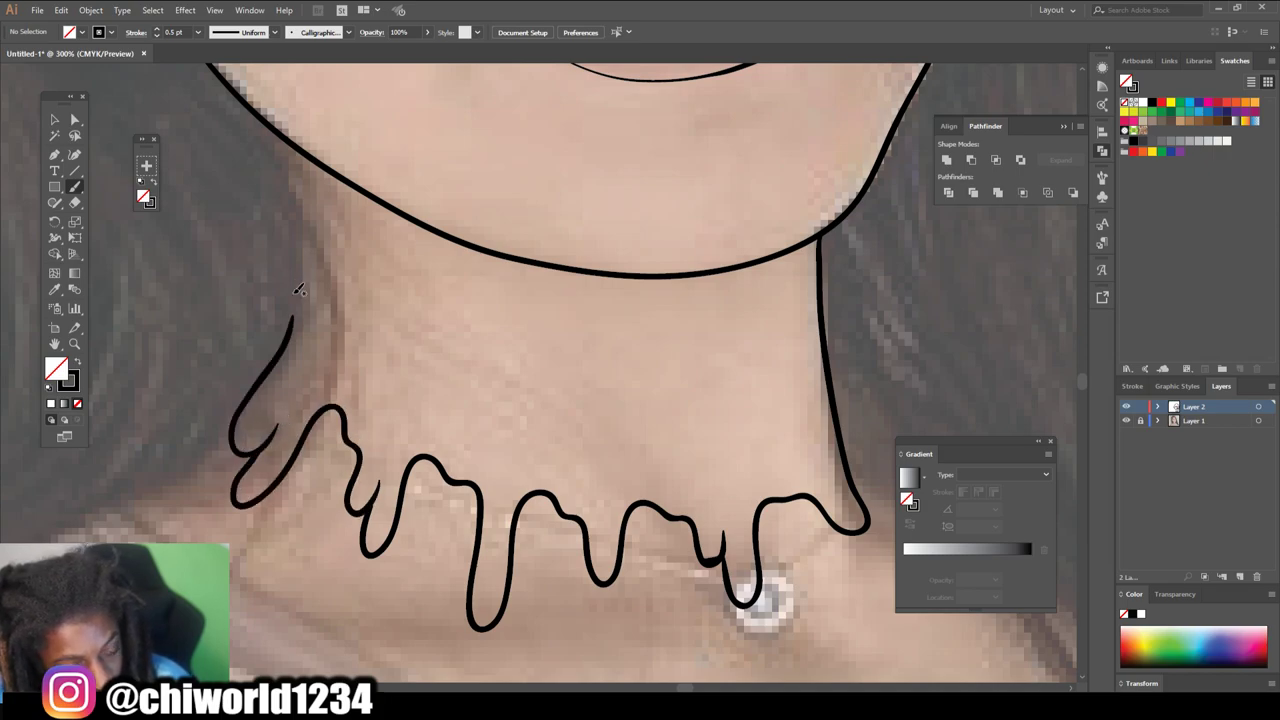
# - Hide the photo on Layer 1 to check the face and neck line art, and show the photo again
pyautogui.scroll(-5, 637, 594)
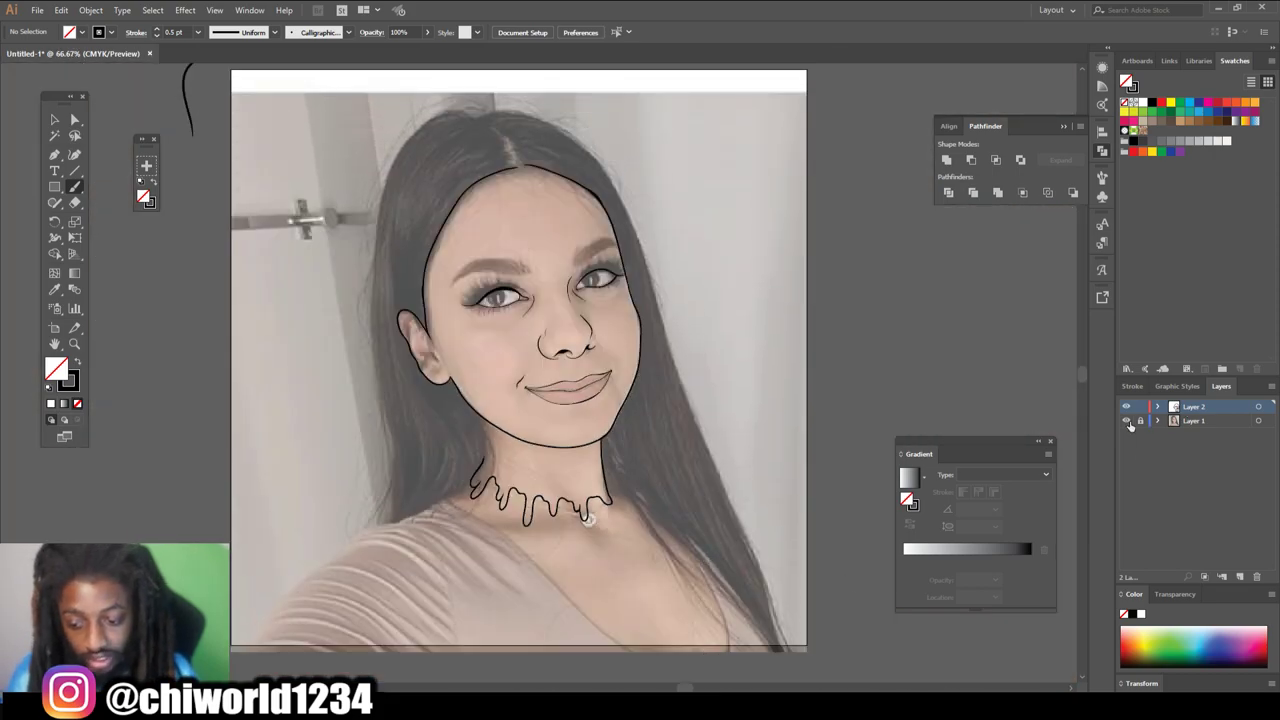
pyautogui.click(1126, 421)
pyautogui.click(1126, 421)
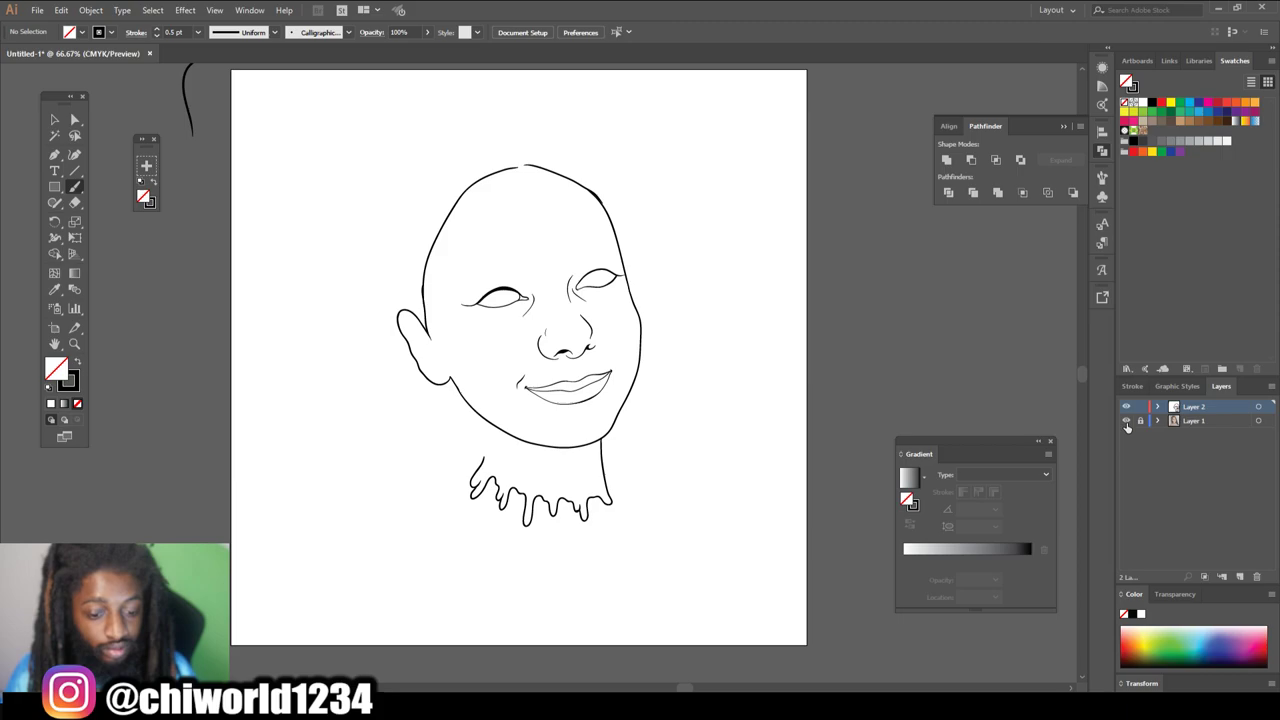
# - Switch from the Paintbrush to the Pencil tool for drawing filled shapes
pyautogui.scroll(1, 714, 400)
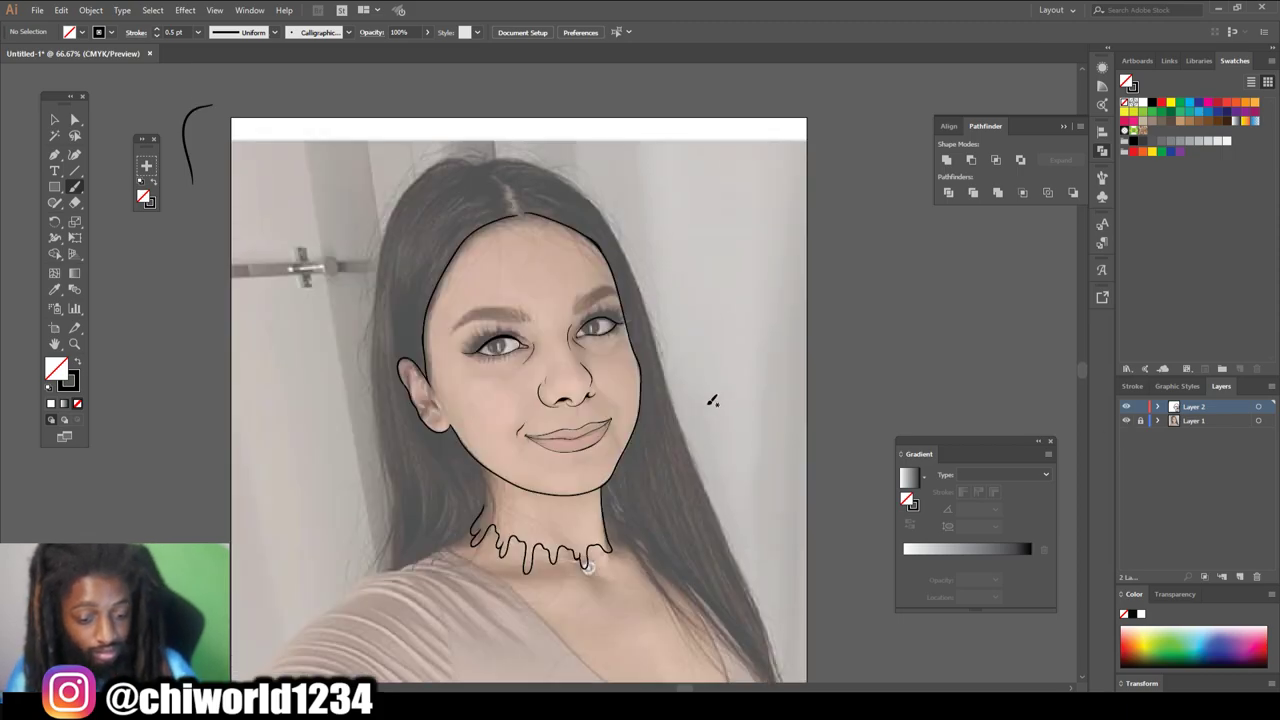
pyautogui.hscroll(-1, 655, 455)
pyautogui.hotkey('ctrl', '=')
pyautogui.hotkey('ctrl', '=')
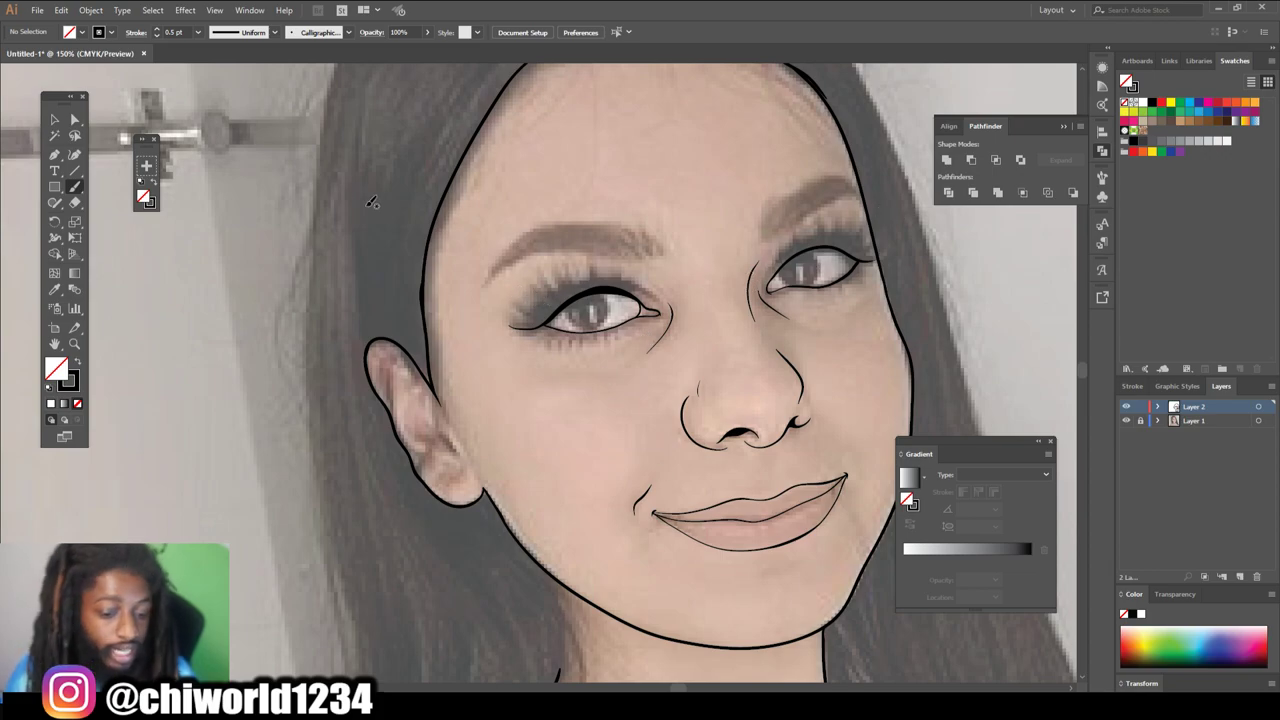
pyautogui.click(59, 209)
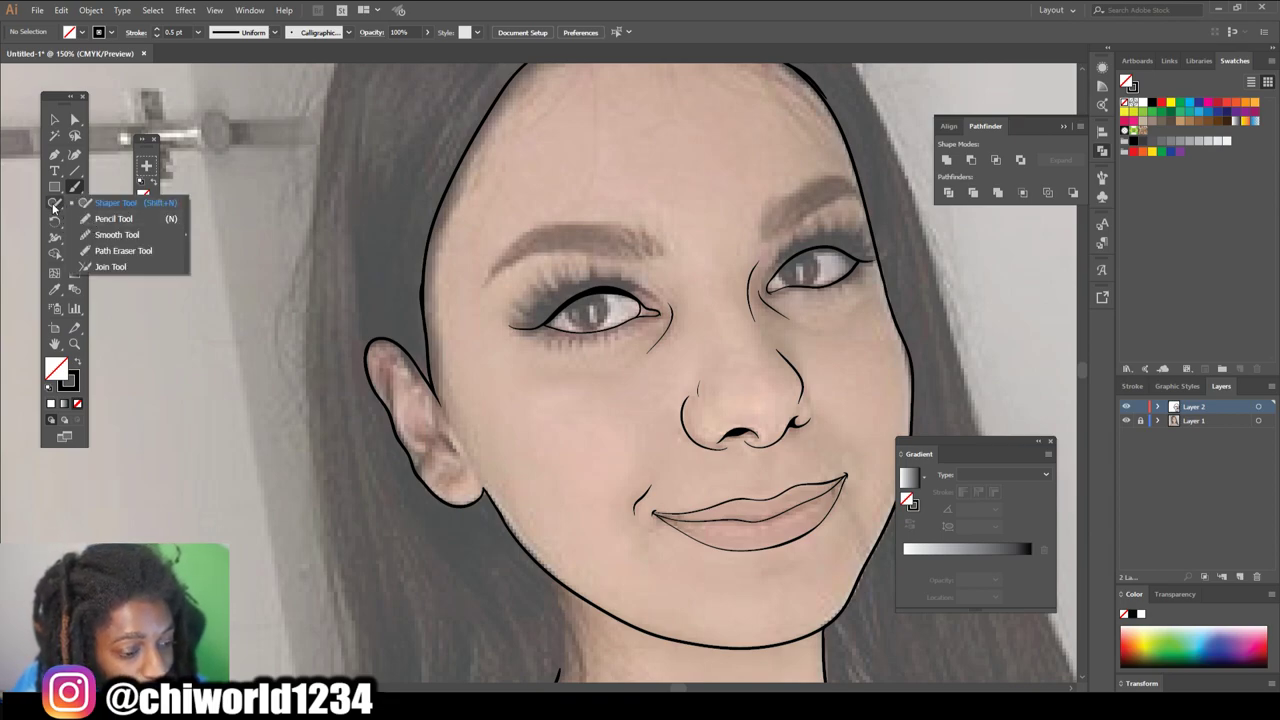
pyautogui.click(55, 206)
pyautogui.click(58, 207)
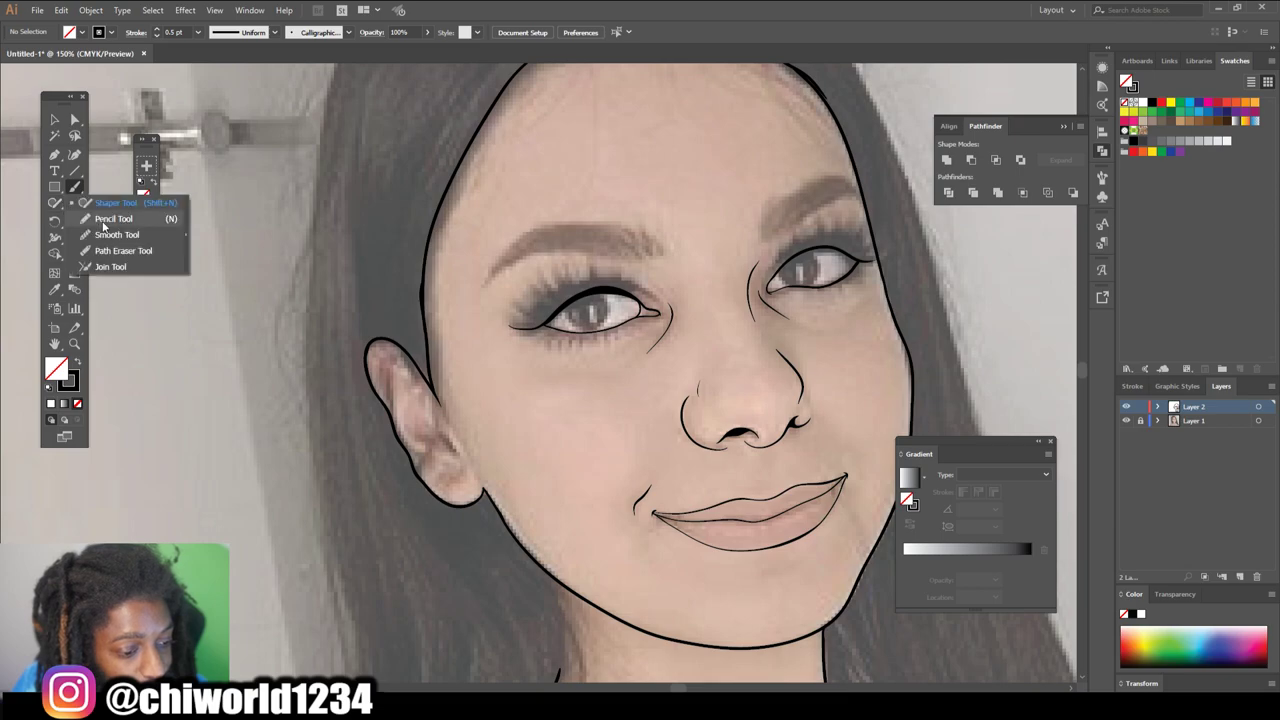
pyautogui.click(100, 219)
# - Review the Pencil tool options with Fill new pencil strokes enabled, and swap the colours to a black fill without a stroke
pyautogui.doubleClick(51, 209)
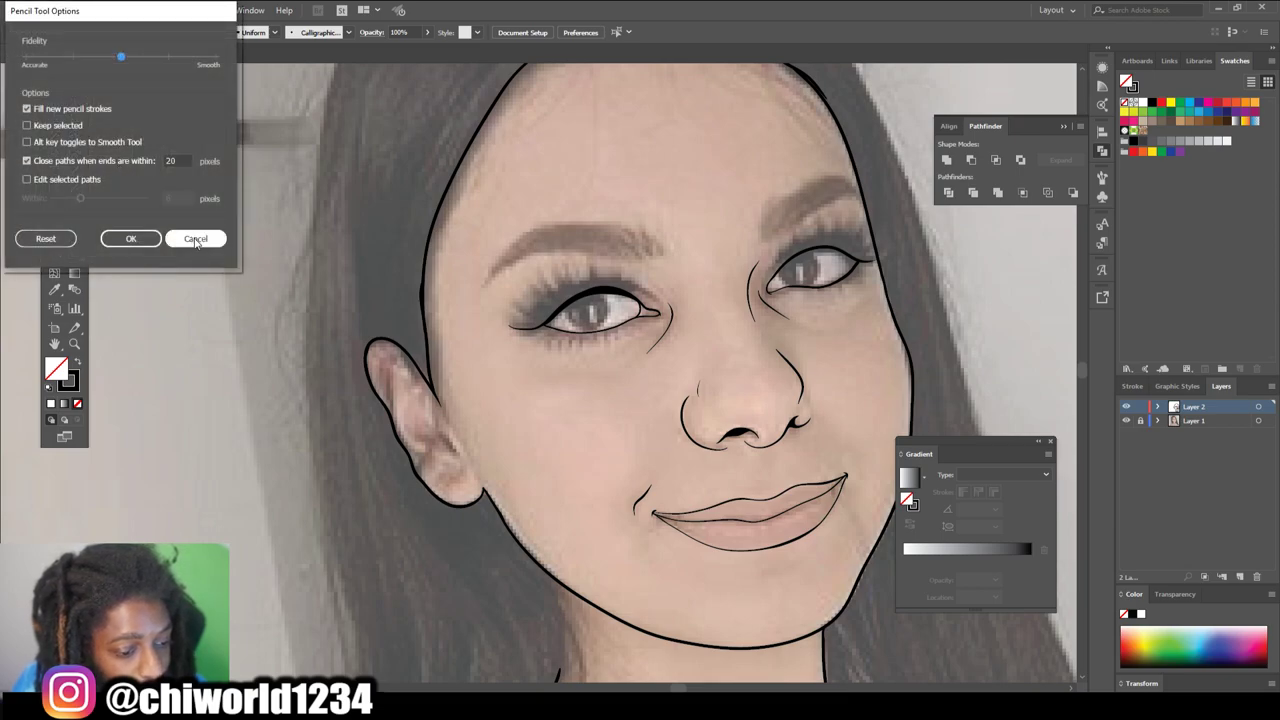
pyautogui.click(193, 238)
pyautogui.doubleClick(55, 205)
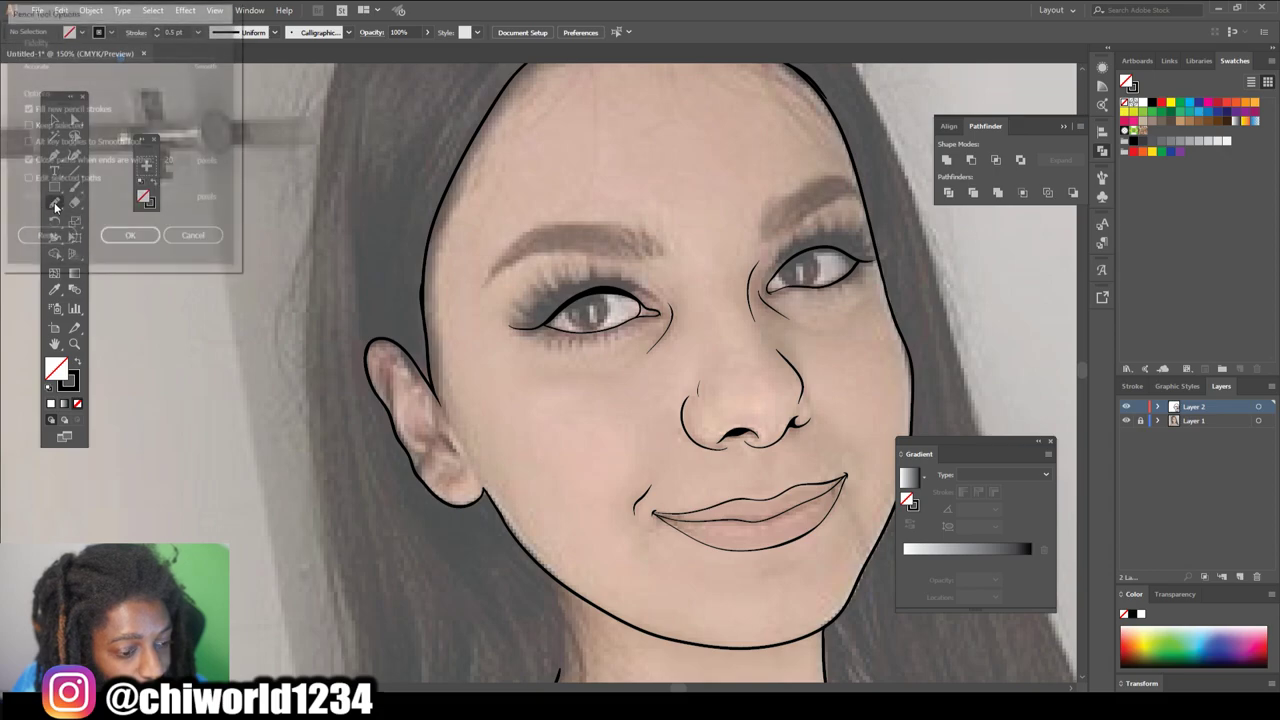
pyautogui.click(131, 239)
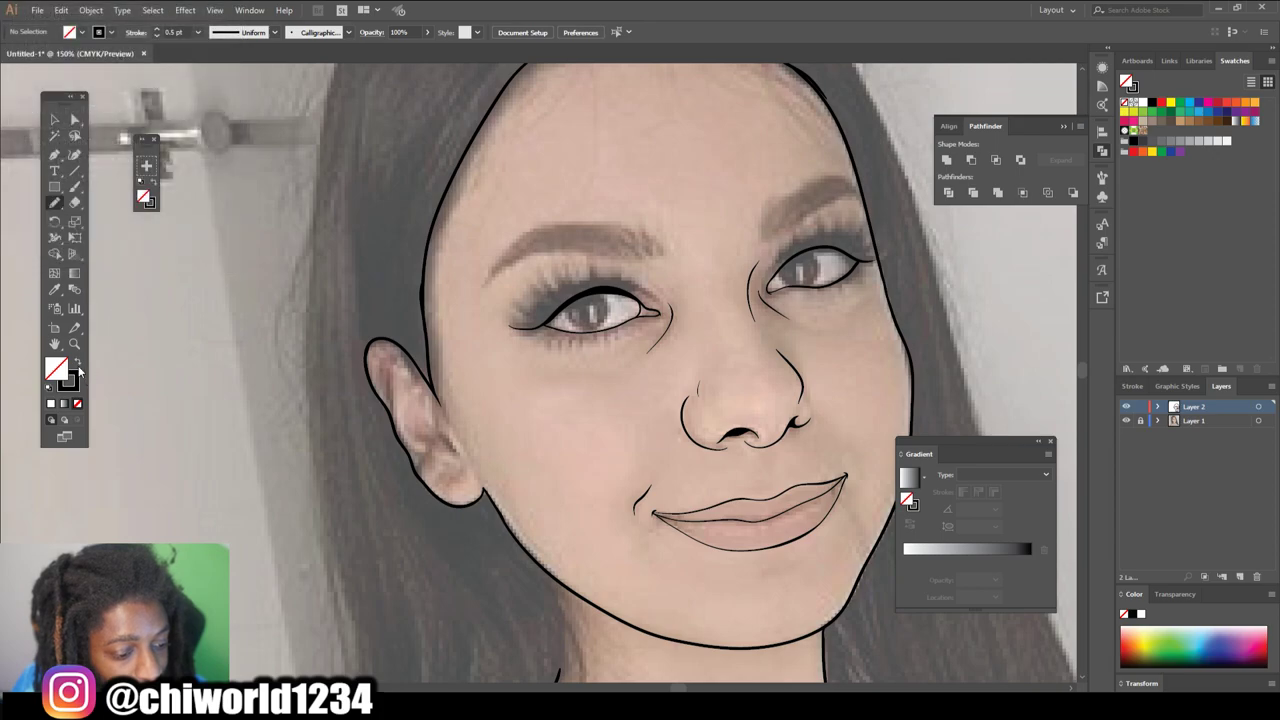
pyautogui.click(78, 366)
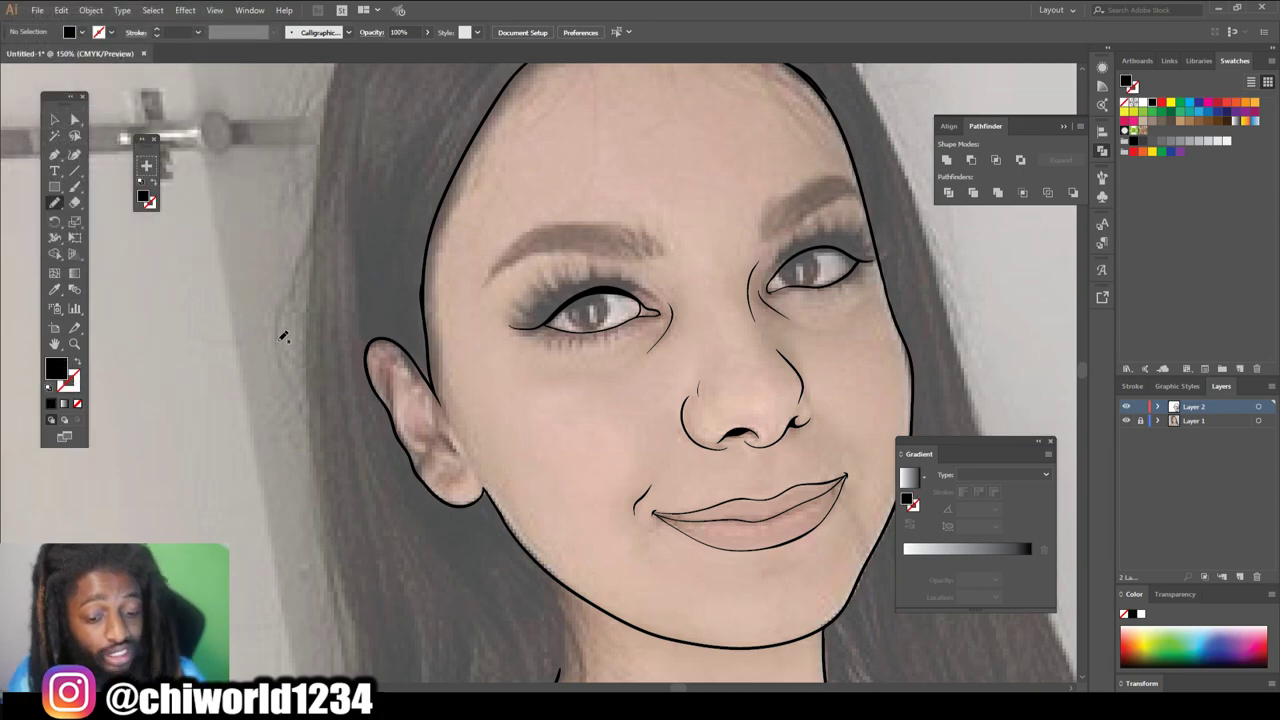
# - Draw the left eye's iris as a closed black shape reaching from under the upper lid down to the lower lid
pyautogui.scroll(3, 464, 428)
pyautogui.scroll(4, 466, 429)
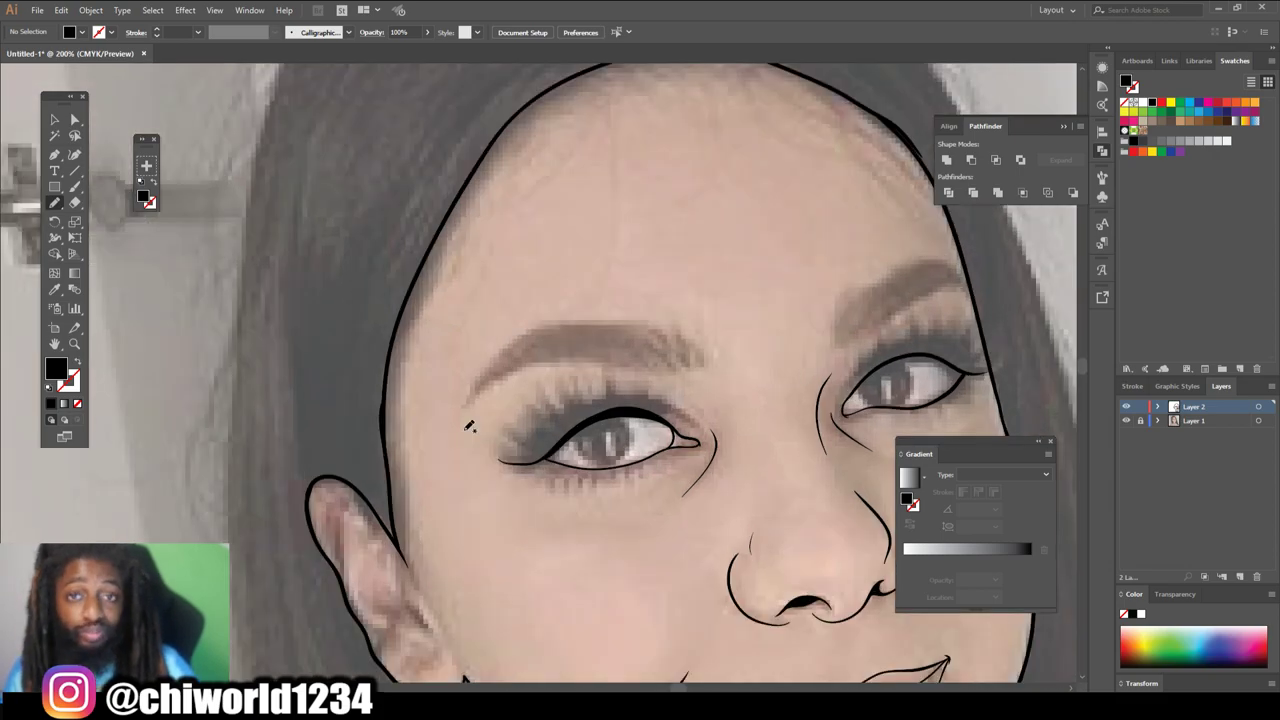
pyautogui.scroll(4, 465, 435)
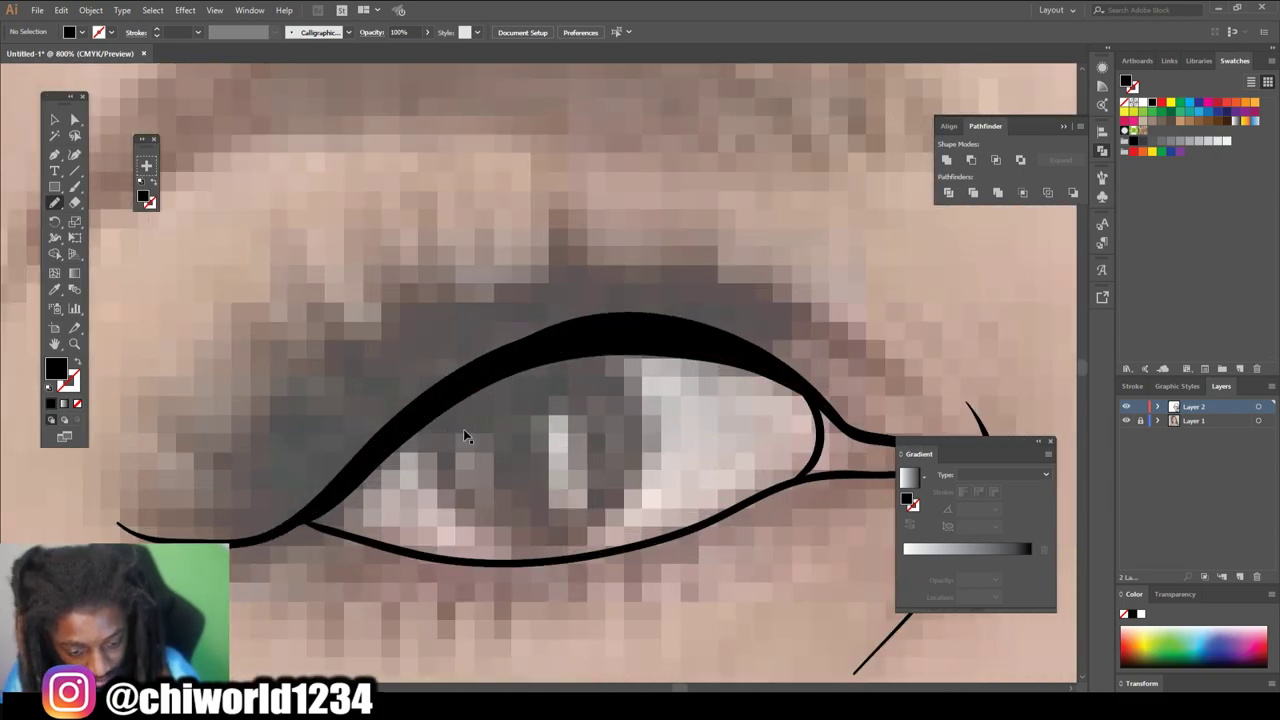
pyautogui.scroll(-1, 470, 427)
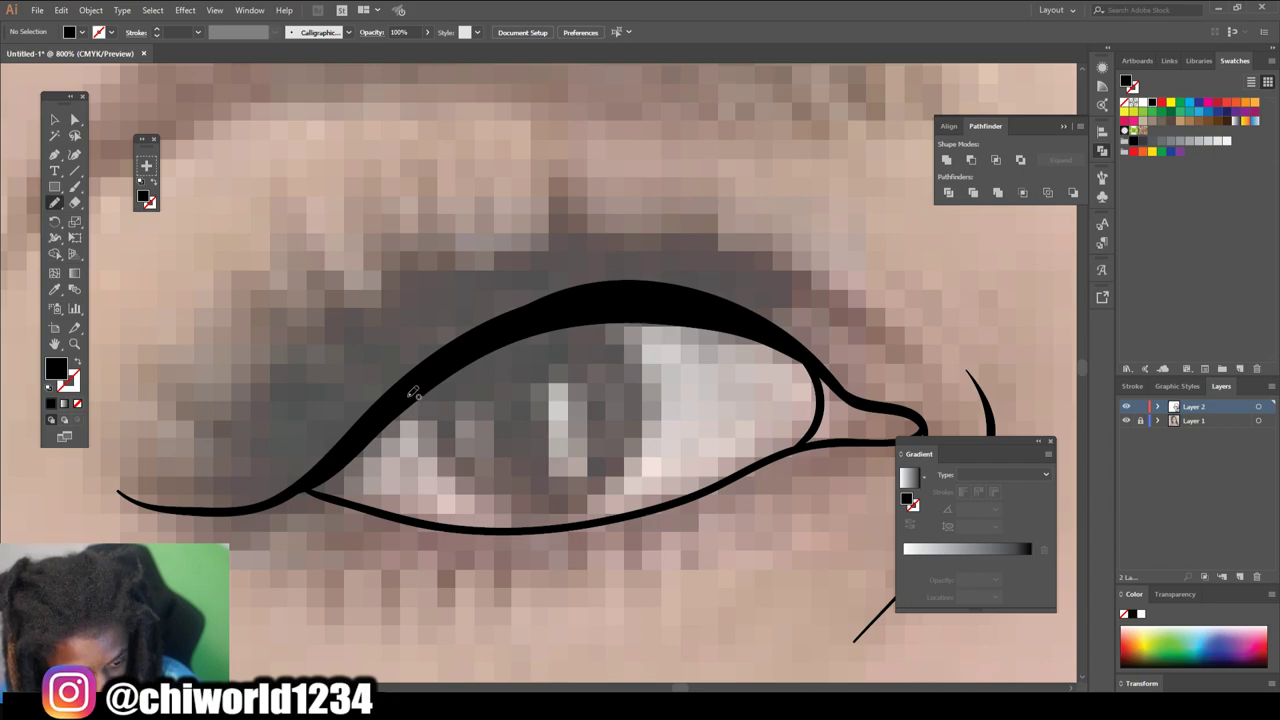
pyautogui.moveTo(410, 396); pyautogui.dragTo(428, 438)
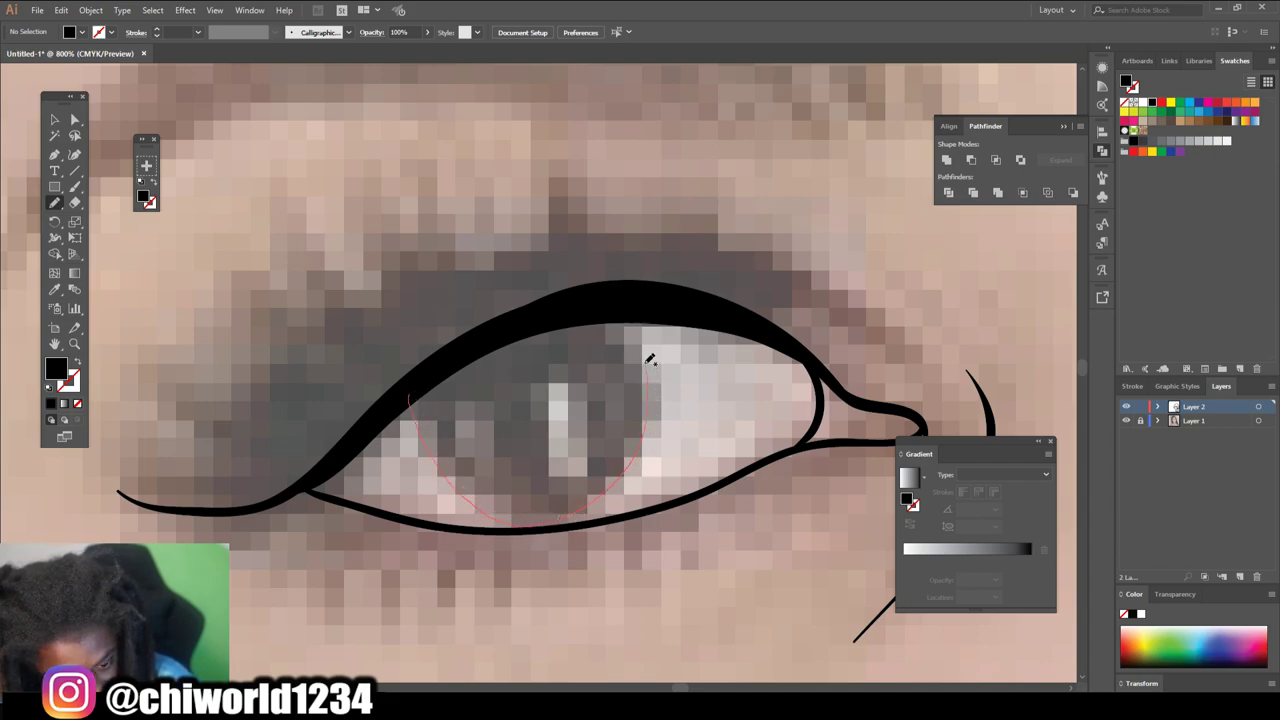
pyautogui.moveTo(612, 305)
pyautogui.mouseDown()
pyautogui.moveTo(585, 300)
pyautogui.moveTo(505, 335)
pyautogui.moveTo(417, 398)
pyautogui.mouseUp()
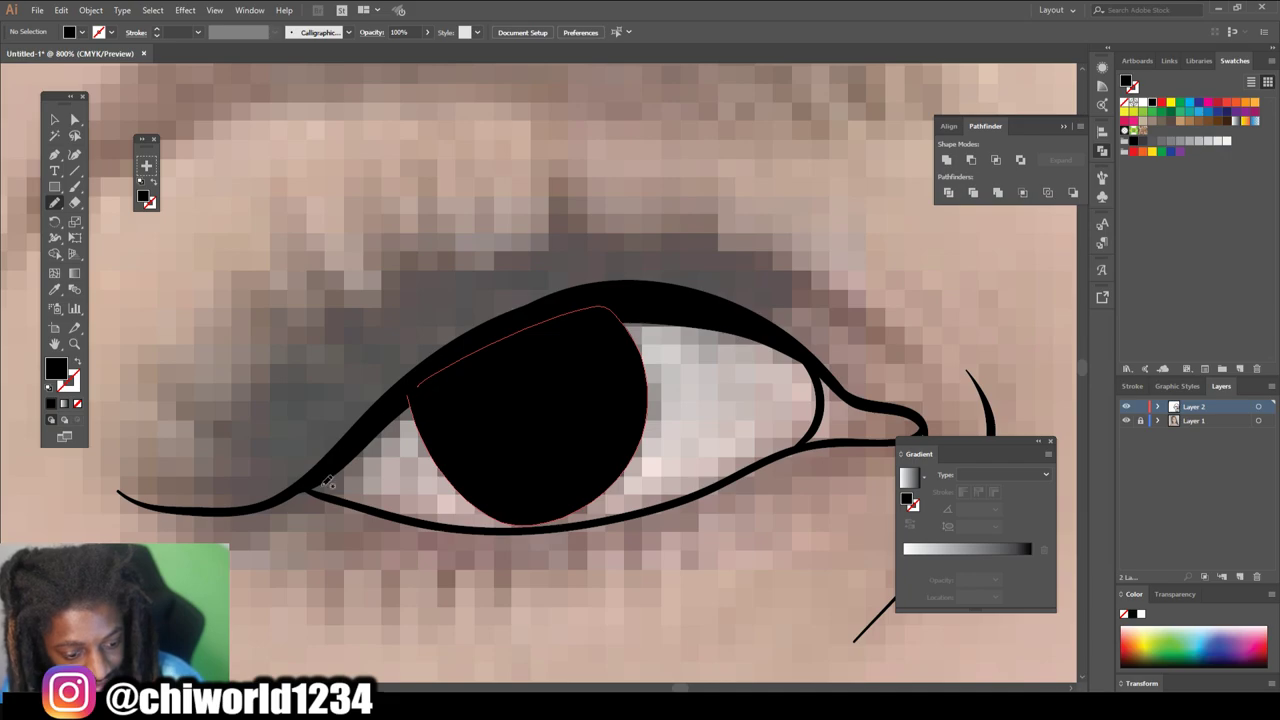
# - Thicken the left eye's upper lid toward the outer corner with a filled shape, and redraw the iris slightly wider
pyautogui.moveTo(270, 500); pyautogui.dragTo(310, 492)
pyautogui.moveTo(403, 432)
pyautogui.mouseDown()
pyautogui.moveTo(514, 364)
pyautogui.moveTo(639, 326)
pyautogui.moveTo(747, 340)
pyautogui.moveTo(830, 379)
pyautogui.moveTo(788, 348)
pyautogui.moveTo(640, 313)
pyautogui.moveTo(475, 347)
pyautogui.moveTo(262, 494)
pyautogui.mouseUp()
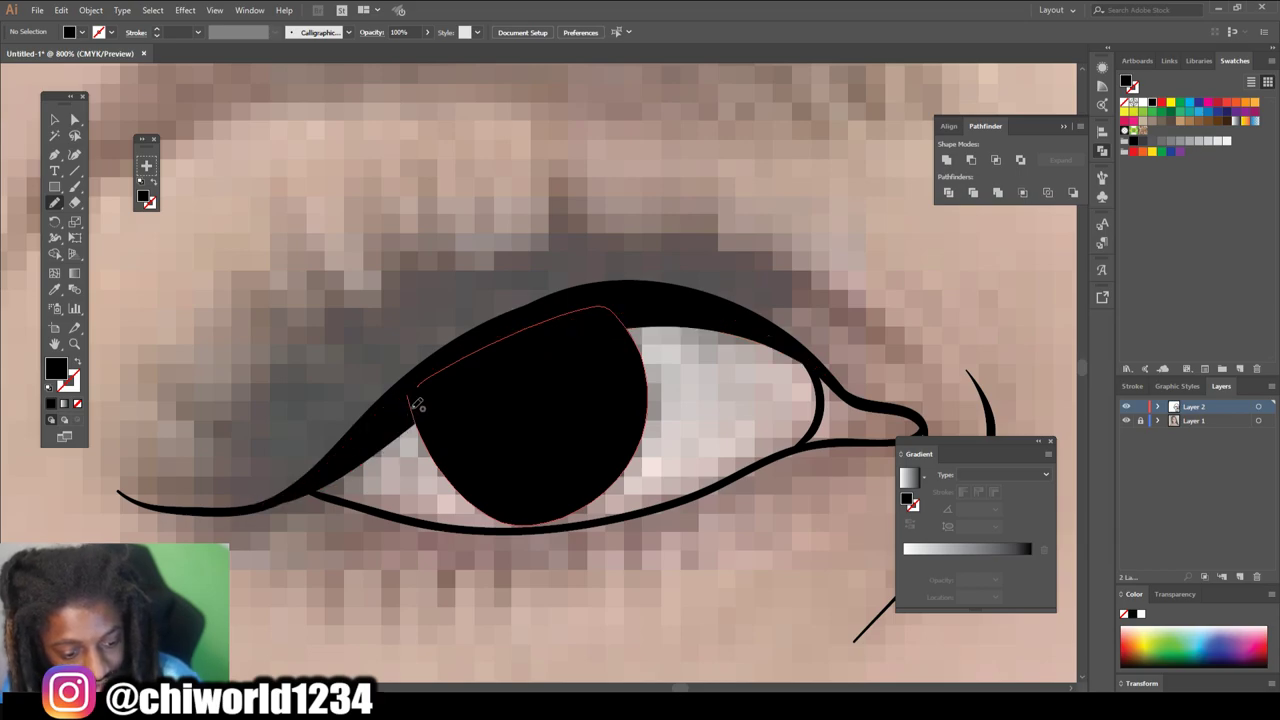
pyautogui.moveTo(407, 408)
pyautogui.mouseDown()
pyautogui.moveTo(416, 442)
pyautogui.moveTo(478, 504)
pyautogui.moveTo(548, 524)
pyautogui.mouseUp()
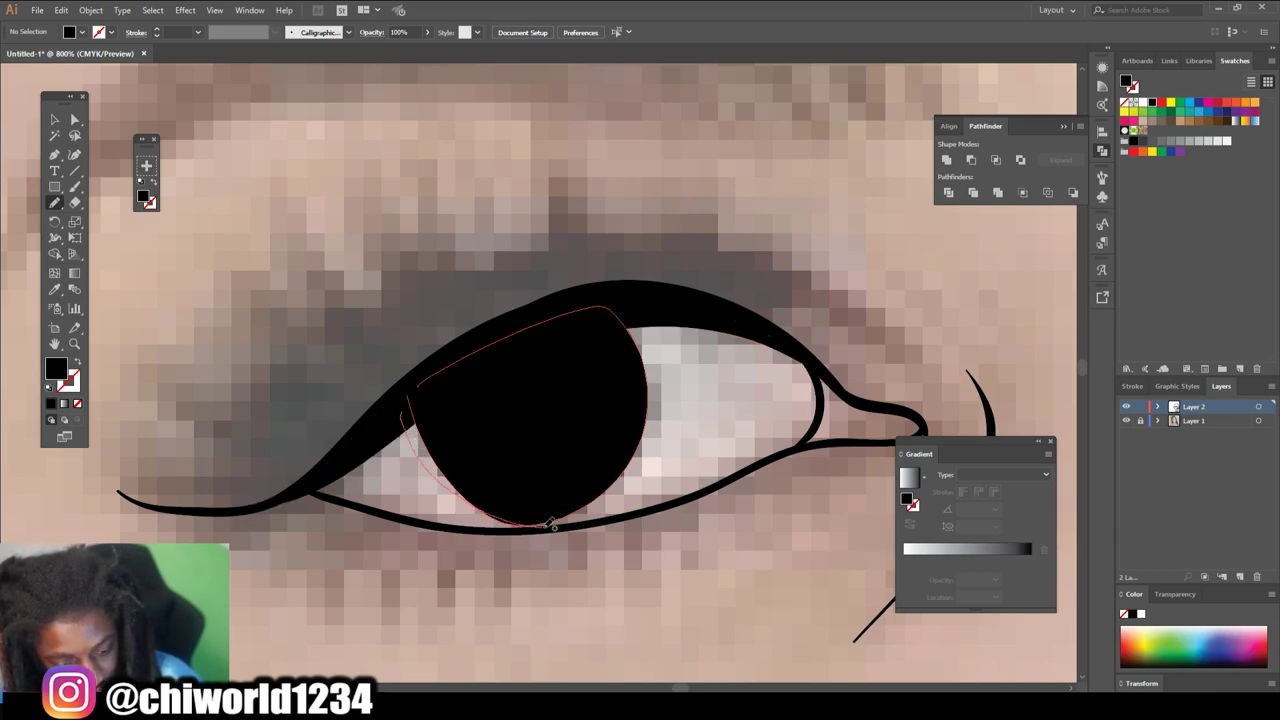
pyautogui.moveTo(657, 410)
pyautogui.mouseDown()
pyautogui.moveTo(640, 329)
pyautogui.moveTo(611, 308)
pyautogui.moveTo(495, 328)
pyautogui.moveTo(398, 425)
pyautogui.mouseUp()
# - Draw the right eye's iris as a closed black shape between the upper and lower lids
pyautogui.scroll(-5, 395, 440)
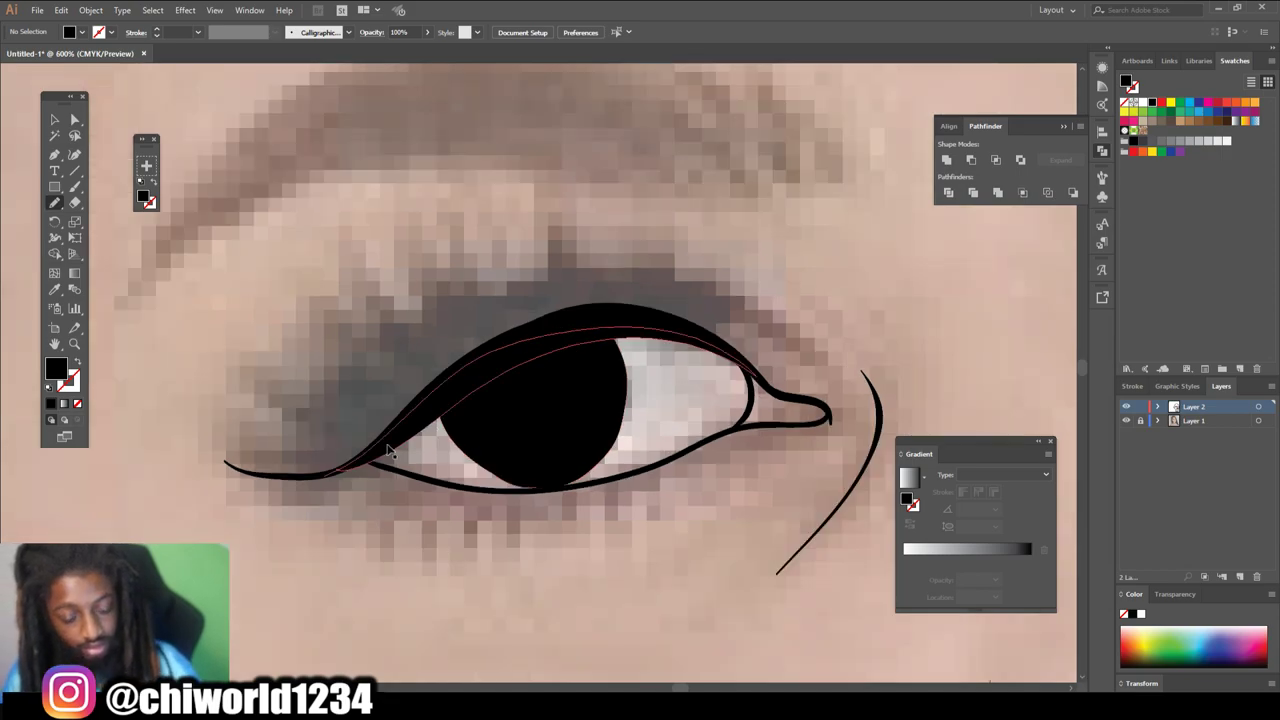
pyautogui.hscroll(3, 404, 446)
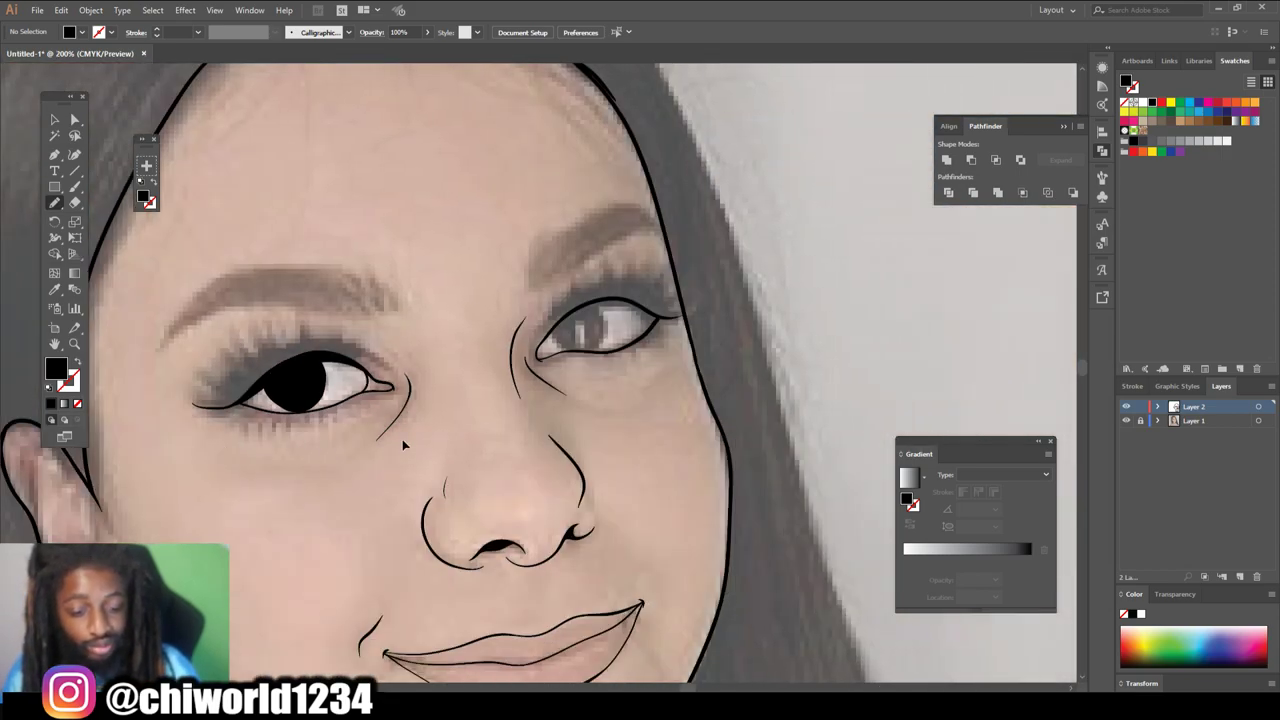
pyautogui.hotkey('ctrl', '=')
pyautogui.hotkey('ctrl', '=')
pyautogui.hotkey('ctrl', '=')
pyautogui.scroll(2, 408, 444)
pyautogui.scroll(3, 407, 445)
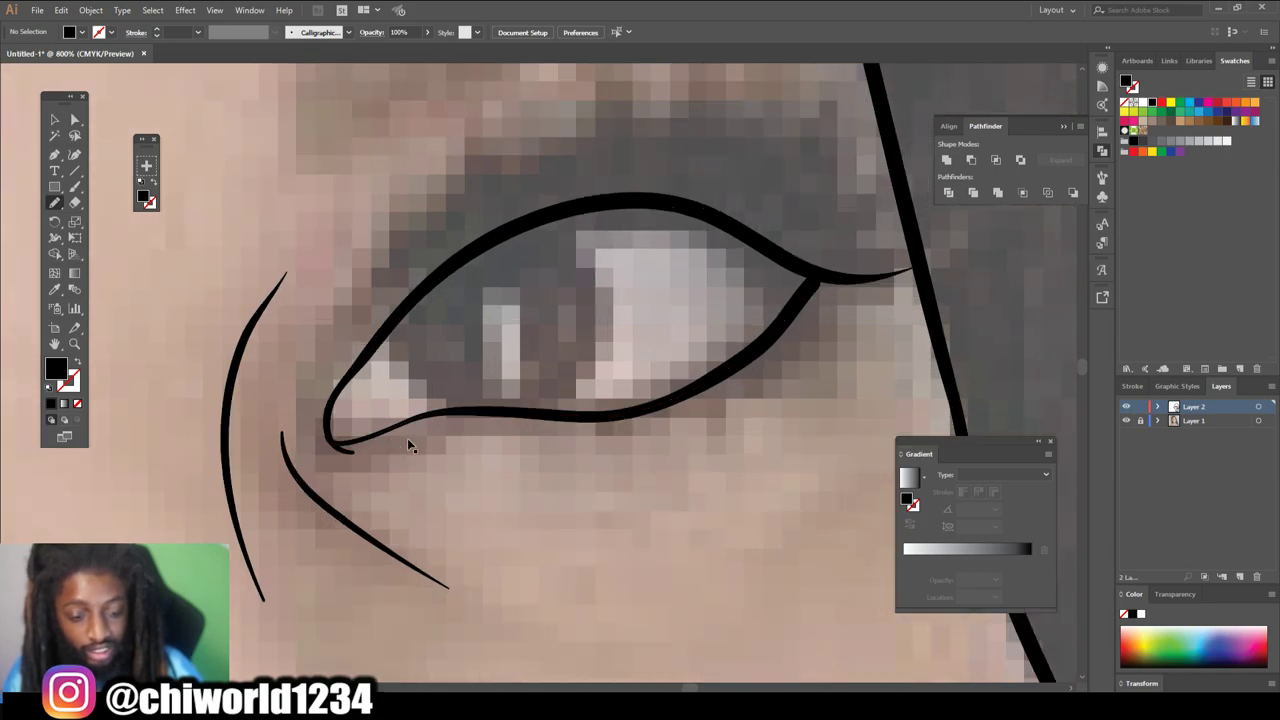
pyautogui.moveTo(340, 370); pyautogui.dragTo(309, 418)
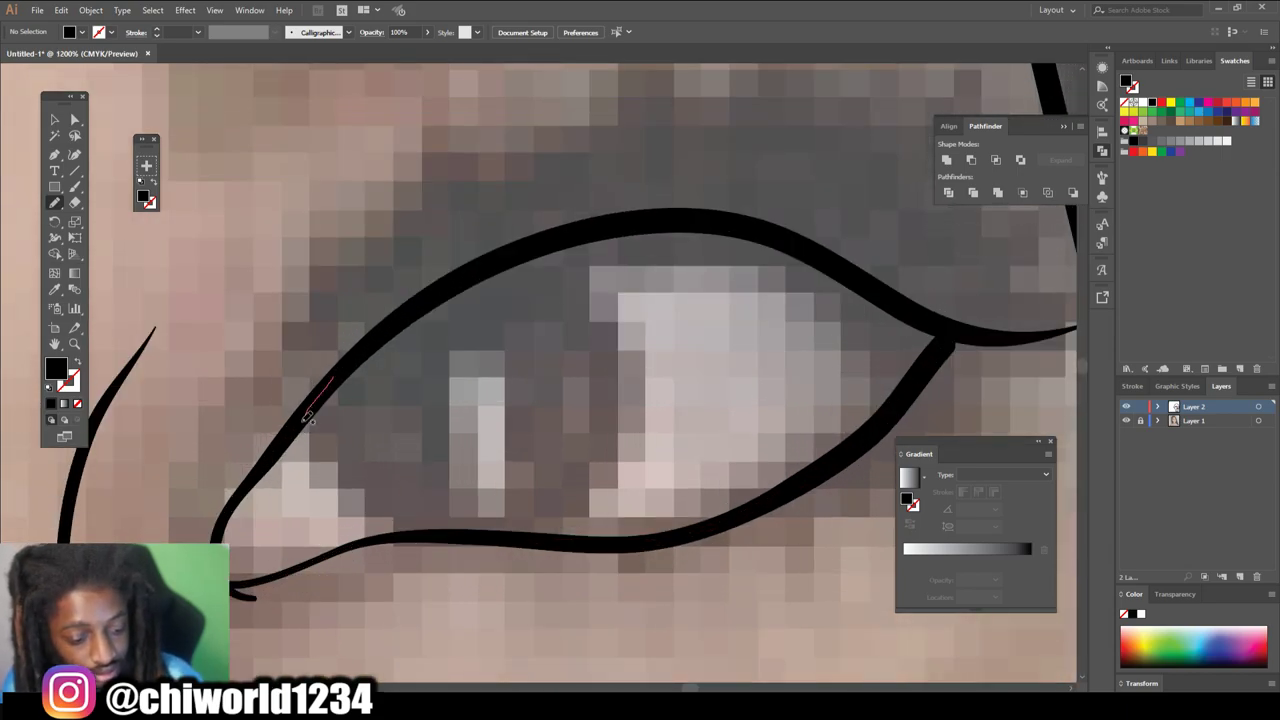
pyautogui.moveTo(393, 520)
pyautogui.mouseDown()
pyautogui.moveTo(522, 534)
pyautogui.moveTo(588, 498)
pyautogui.mouseUp()
pyautogui.moveTo(577, 256)
pyautogui.mouseDown()
pyautogui.moveTo(540, 252)
pyautogui.moveTo(489, 265)
pyautogui.moveTo(336, 378)
pyautogui.mouseUp()
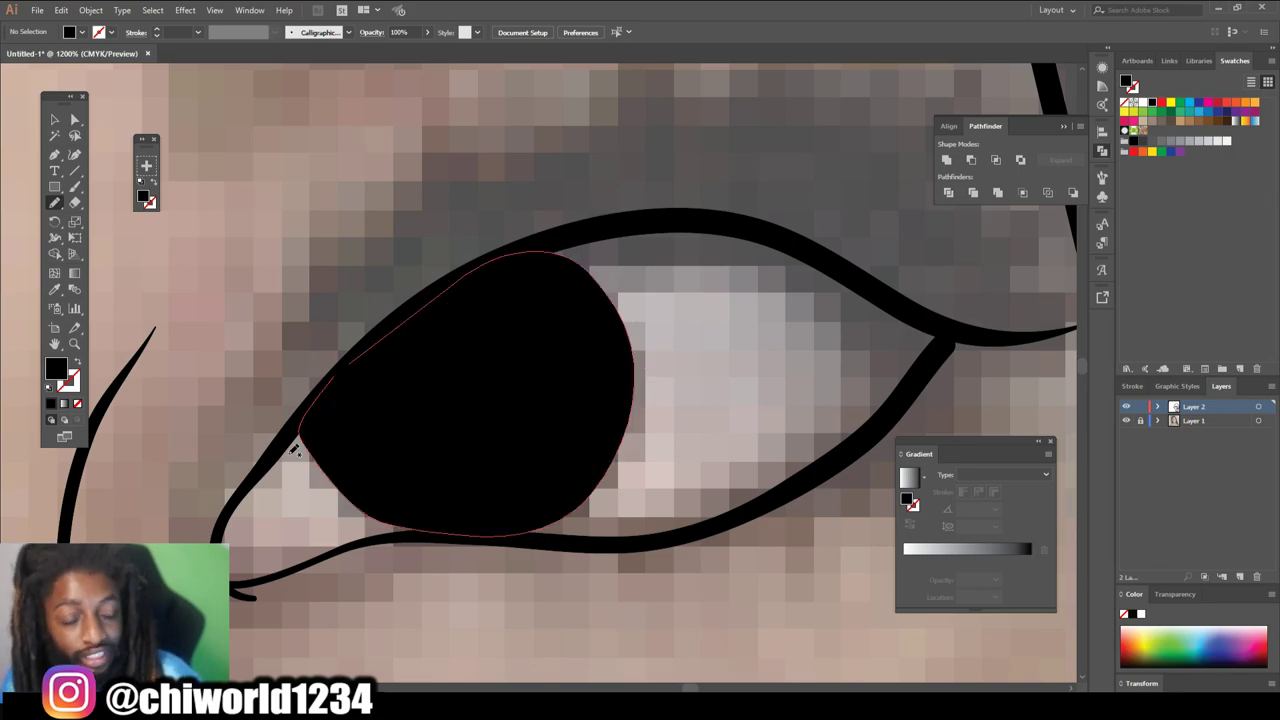
# - Thicken the underside of the right eye's upper lid with filled black shapes on both sides of the iris
pyautogui.moveTo(293, 443)
pyautogui.mouseDown()
pyautogui.moveTo(408, 351)
pyautogui.moveTo(525, 293)
pyautogui.moveTo(644, 262)
pyautogui.moveTo(745, 273)
pyautogui.moveTo(914, 342)
pyautogui.moveTo(1029, 336)
pyautogui.moveTo(689, 212)
pyautogui.moveTo(529, 235)
pyautogui.moveTo(294, 405)
pyautogui.moveTo(236, 505)
pyautogui.mouseUp()
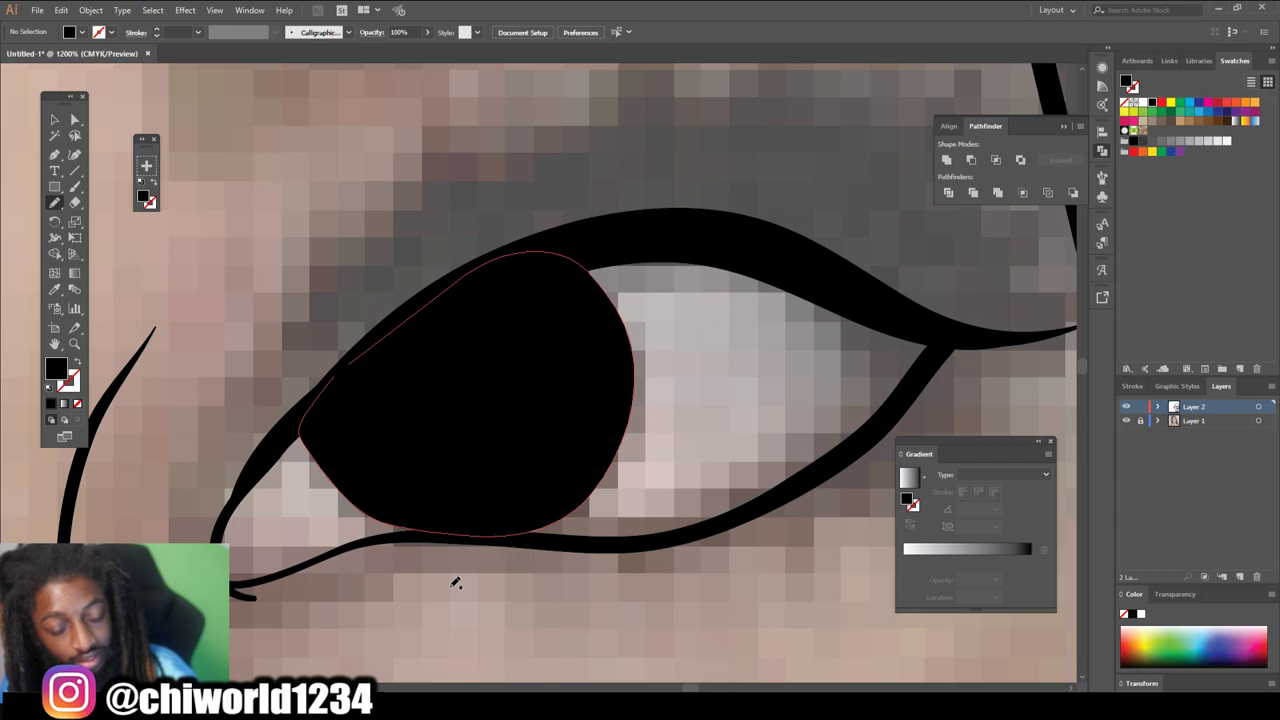
pyautogui.hotkey('ctrl', '-')
pyautogui.hotkey('ctrl', '-')
pyautogui.hotkey('ctrl', '-')
pyautogui.hotkey('ctrl', '-')
pyautogui.hotkey('ctrl', '-')
pyautogui.hotkey('ctrl', '-')
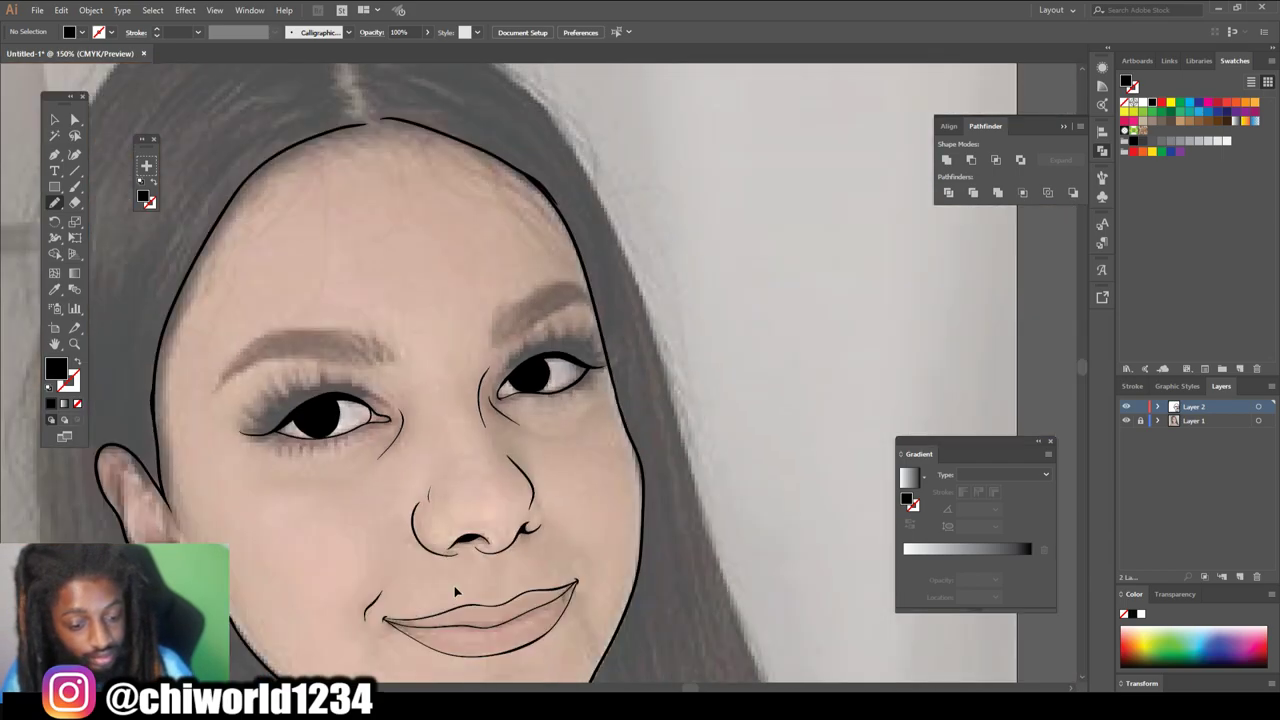
# - Hide the photo layer to check the line art on its own, and show the photo again
pyautogui.hotkey('ctrl', '-')
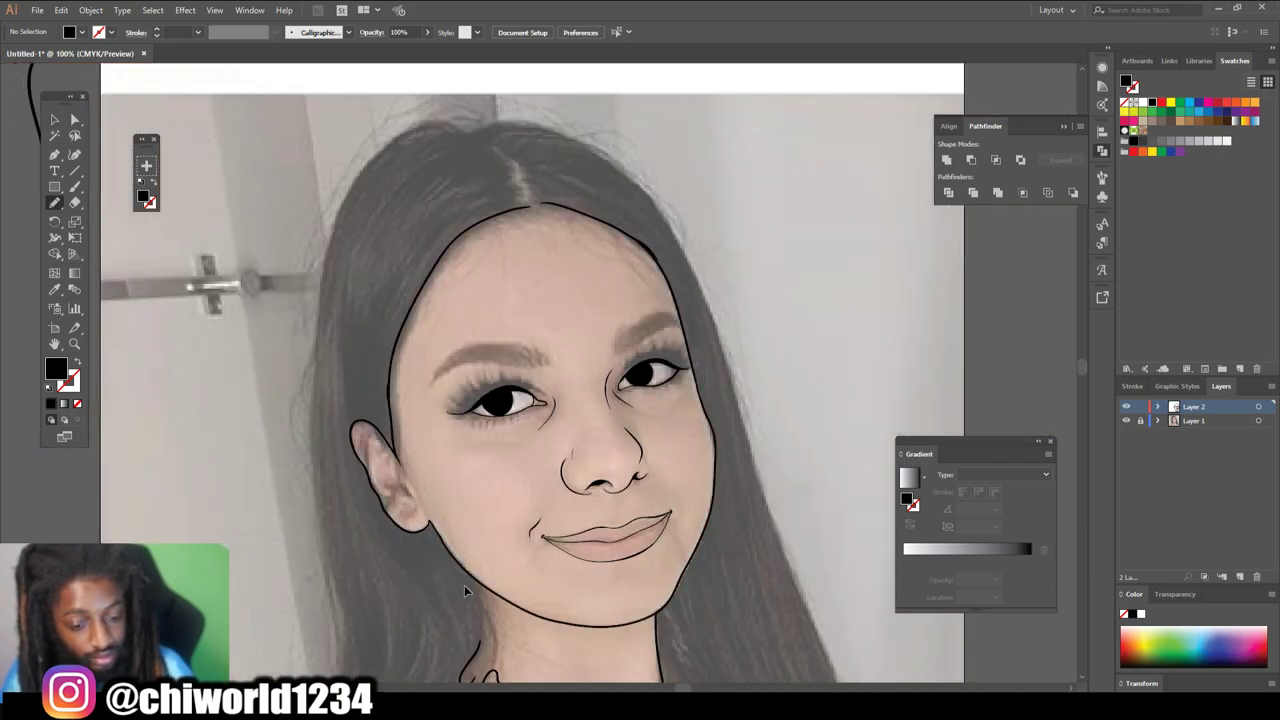
pyautogui.click(1126, 421)
pyautogui.hotkey('ctrl', '-')
pyautogui.hotkey('ctrl', '+')
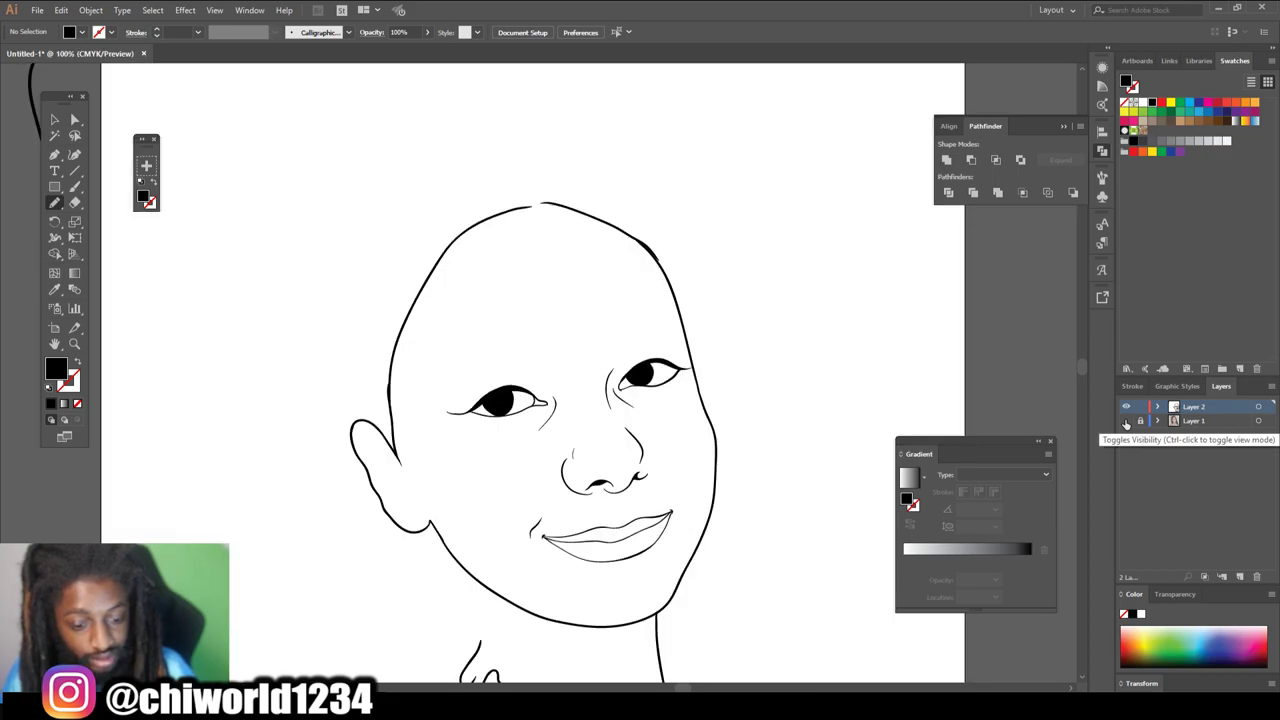
pyautogui.hotkey('ctrl', '+')
pyautogui.hotkey('ctrl', '+')
pyautogui.click(1126, 421)
# - Draw the left eye's upper lashes as one closed black shape with pointed spikes fanning along the whole upper lid
pyautogui.hotkey('ctrl', '+')
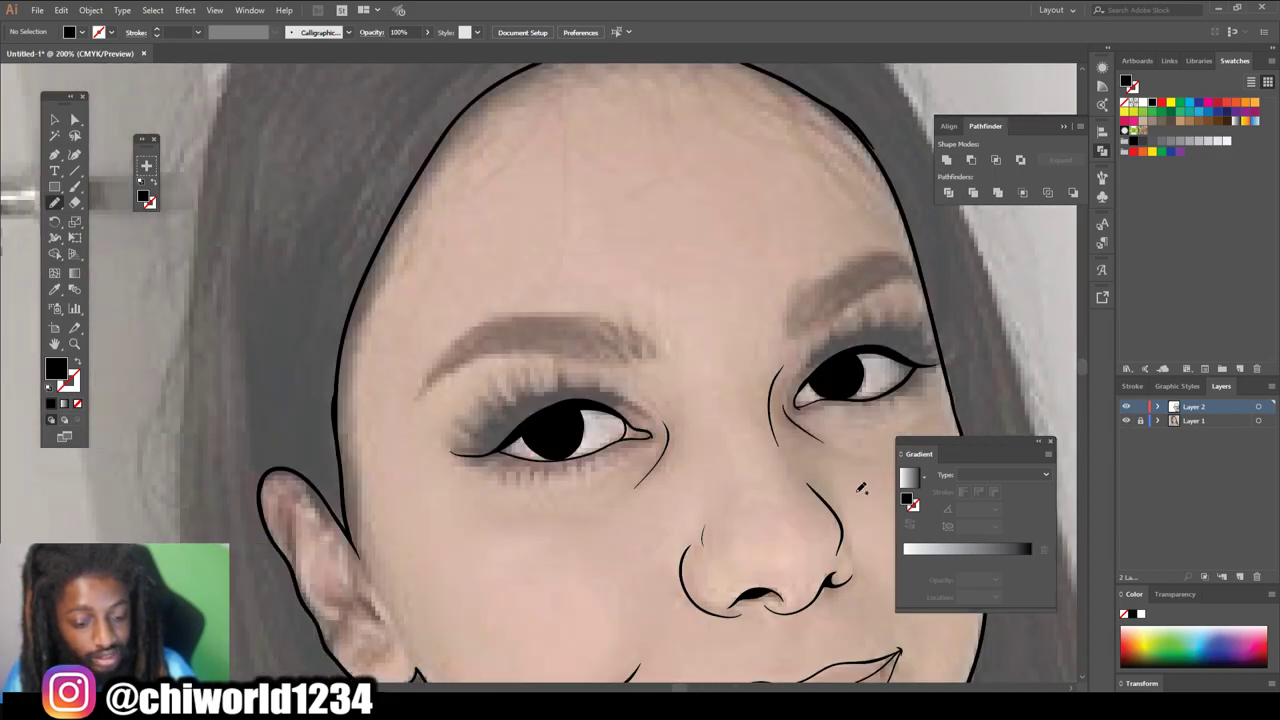
pyautogui.hotkey('ctrl', '+')
pyautogui.hotkey('ctrl', '+')
pyautogui.scroll(3, 860, 496)
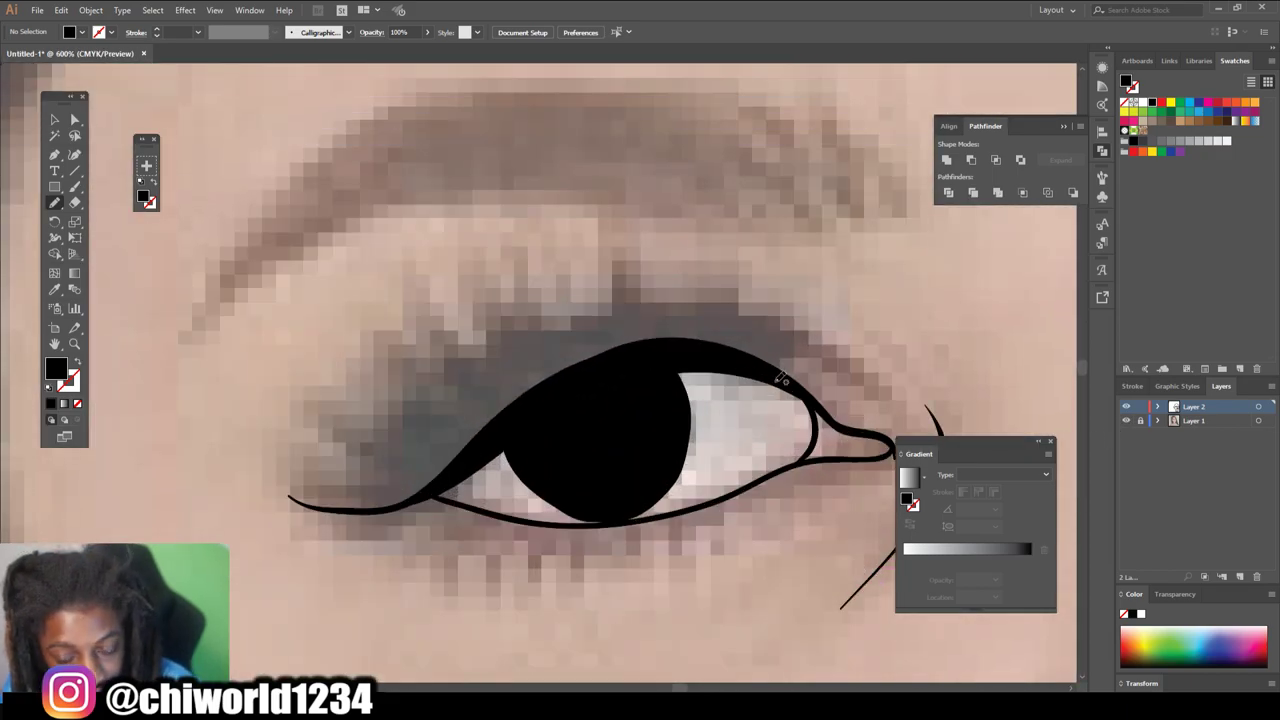
pyautogui.moveTo(453, 467)
pyautogui.mouseDown()
pyautogui.moveTo(362, 513)
pyautogui.moveTo(318, 503)
pyautogui.moveTo(394, 487)
pyautogui.moveTo(302, 475)
pyautogui.moveTo(418, 469)
pyautogui.moveTo(332, 422)
pyautogui.moveTo(378, 440)
pyautogui.moveTo(441, 440)
pyautogui.moveTo(375, 373)
pyautogui.moveTo(445, 420)
pyautogui.moveTo(412, 372)
pyautogui.mouseUp()
pyautogui.moveTo(465, 404); pyautogui.dragTo(443, 334)
pyautogui.moveTo(510, 372); pyautogui.dragTo(532, 356)
pyautogui.moveTo(494, 285); pyautogui.dragTo(573, 334)
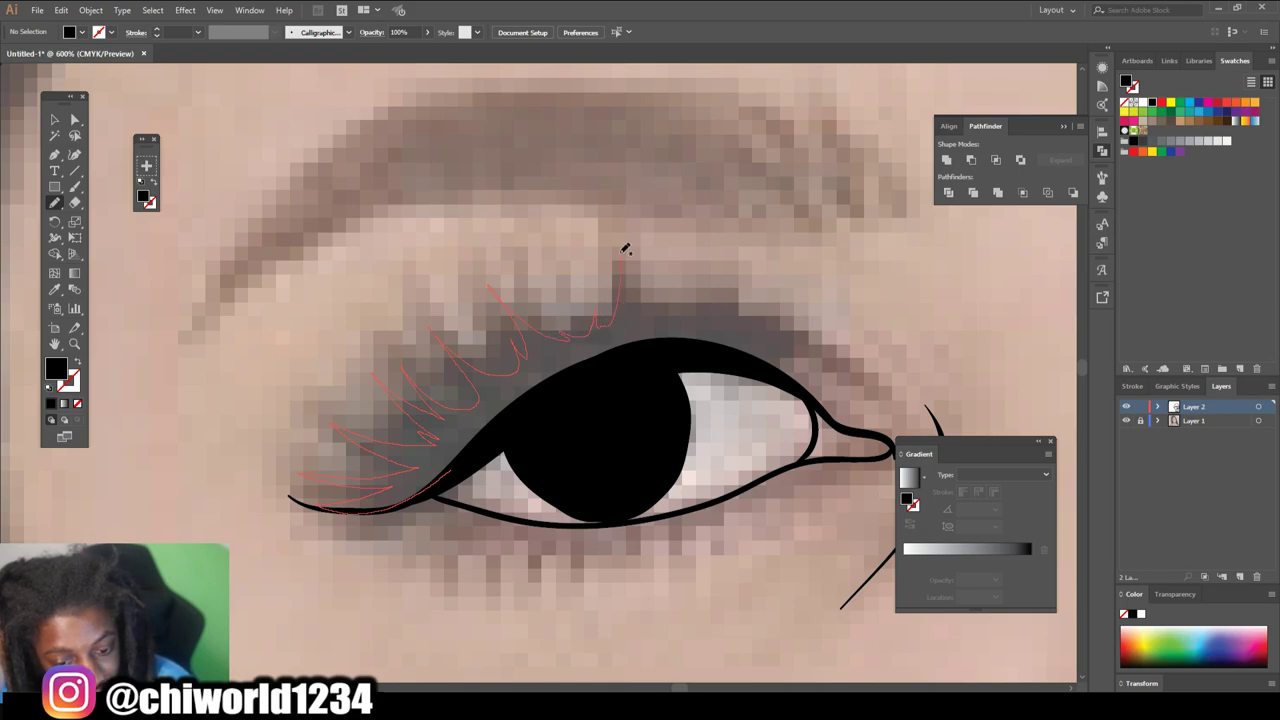
pyautogui.moveTo(722, 318)
pyautogui.mouseDown()
pyautogui.moveTo(762, 328)
pyautogui.moveTo(798, 289)
pyautogui.moveTo(772, 333)
pyautogui.moveTo(793, 338)
pyautogui.moveTo(825, 313)
pyautogui.mouseUp()
pyautogui.moveTo(792, 376)
pyautogui.mouseDown()
pyautogui.moveTo(692, 365)
pyautogui.moveTo(597, 389)
pyautogui.moveTo(460, 474)
pyautogui.mouseUp()
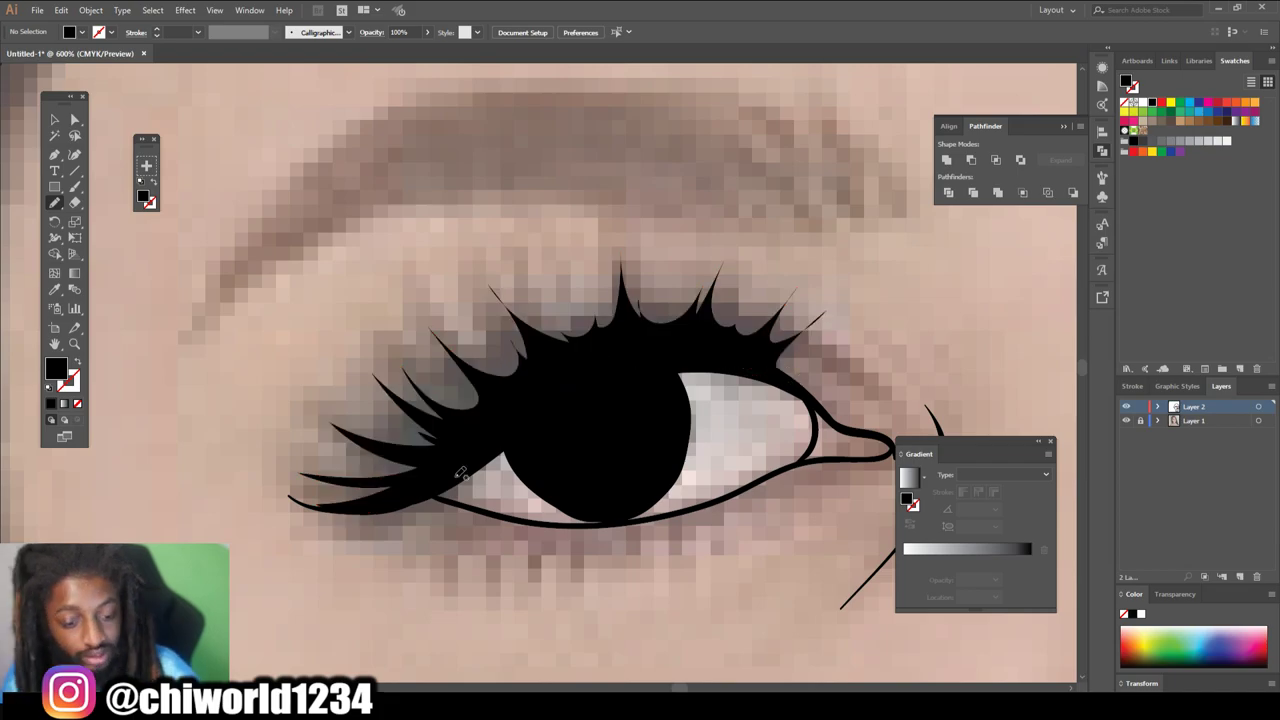
# - Draw the right eye's upper lashes as closed black spiky shapes, running from the outer corner to the inner corner
pyautogui.hotkey('ctrl', '-')
pyautogui.hotkey('ctrl', '-')
pyautogui.hotkey('ctrl', '-')
pyautogui.hotkey('ctrl', '-')
pyautogui.hscroll(3, 457, 476)
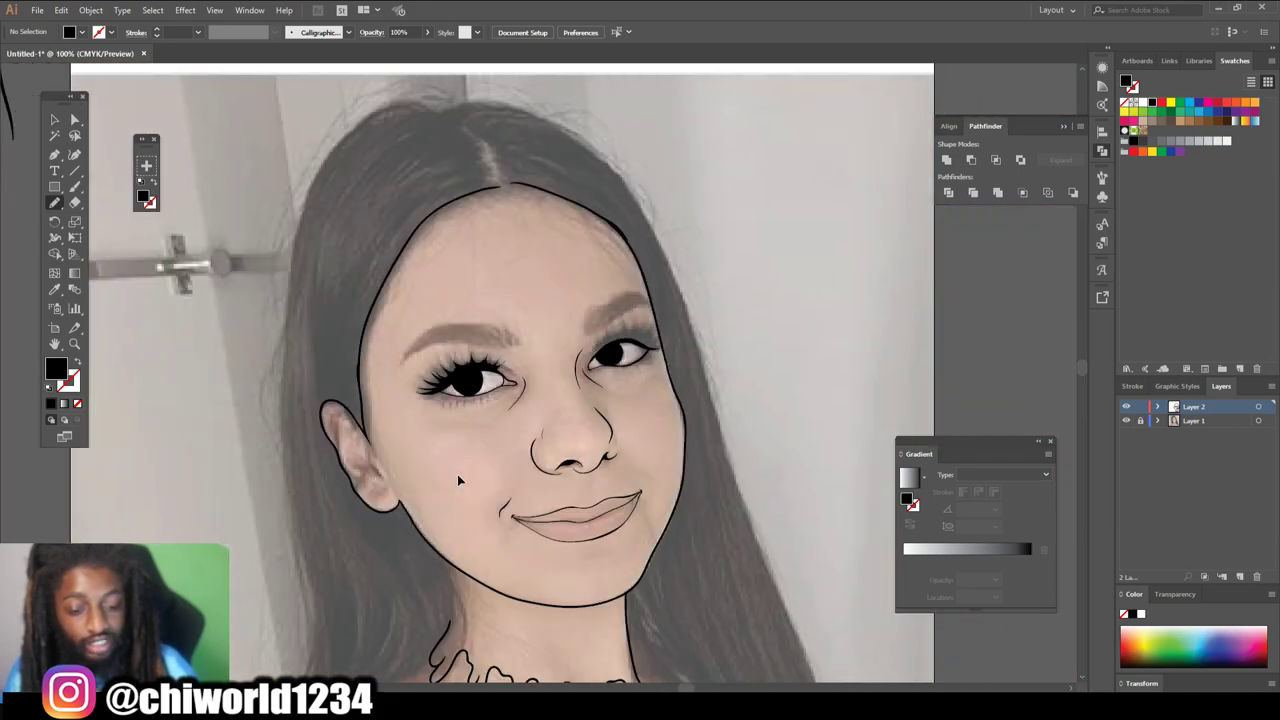
pyautogui.hotkey('ctrl', '=')
pyautogui.scroll(3, 460, 480)
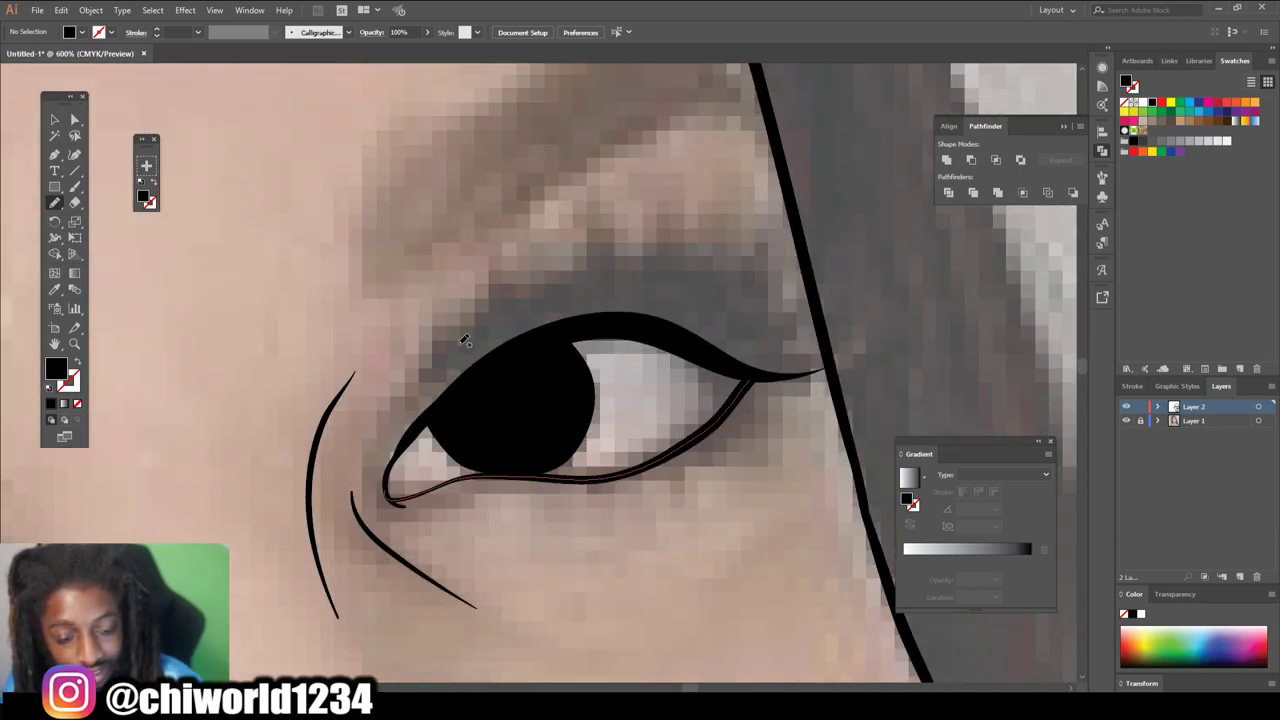
pyautogui.moveTo(452, 397)
pyautogui.mouseDown()
pyautogui.moveTo(499, 351)
pyautogui.moveTo(564, 321)
pyautogui.moveTo(630, 319)
pyautogui.moveTo(766, 374)
pyautogui.moveTo(799, 378)
pyautogui.moveTo(832, 361)
pyautogui.moveTo(777, 365)
pyautogui.moveTo(795, 363)
pyautogui.moveTo(757, 351)
pyautogui.moveTo(800, 305)
pyautogui.moveTo(750, 328)
pyautogui.moveTo(728, 304)
pyautogui.moveTo(756, 246)
pyautogui.moveTo(707, 304)
pyautogui.moveTo(716, 291)
pyautogui.moveTo(674, 298)
pyautogui.moveTo(699, 239)
pyautogui.moveTo(669, 246)
pyautogui.mouseUp()
pyautogui.moveTo(619, 291)
pyautogui.mouseDown()
pyautogui.moveTo(597, 203)
pyautogui.moveTo(579, 280)
pyautogui.moveTo(577, 259)
pyautogui.moveTo(537, 304)
pyautogui.mouseUp()
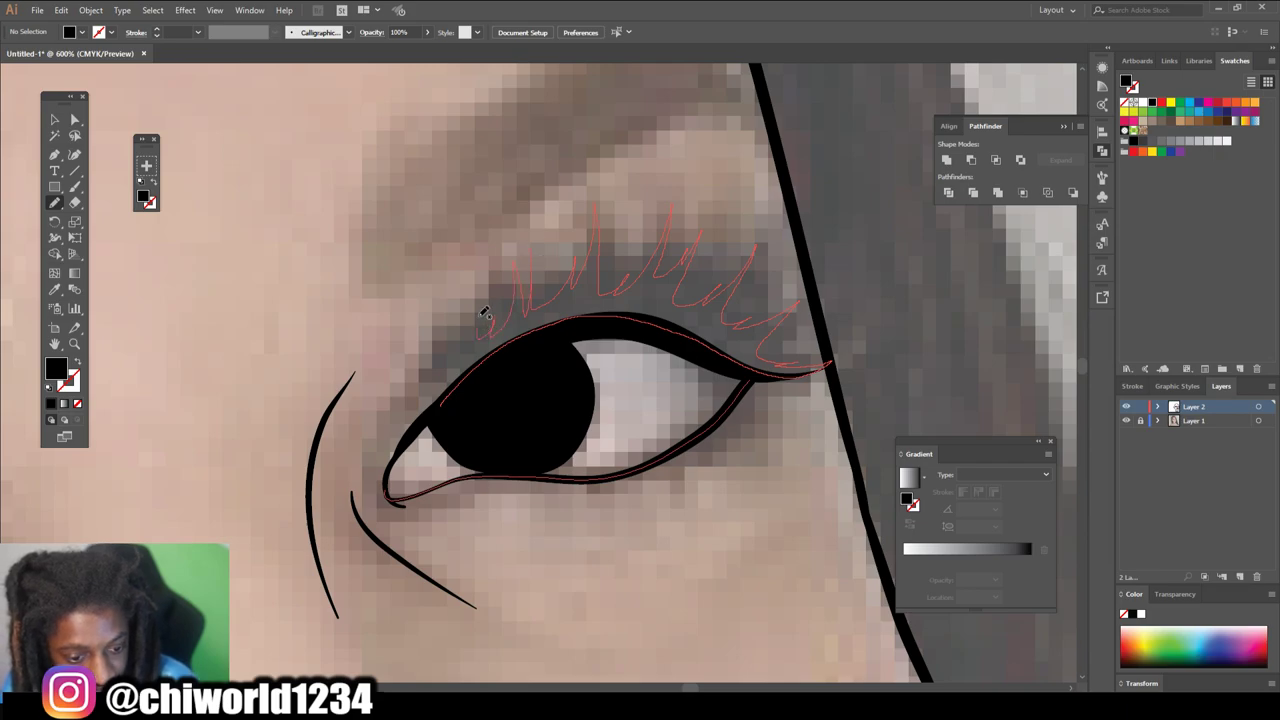
pyautogui.moveTo(410, 430); pyautogui.dragTo(416, 426)
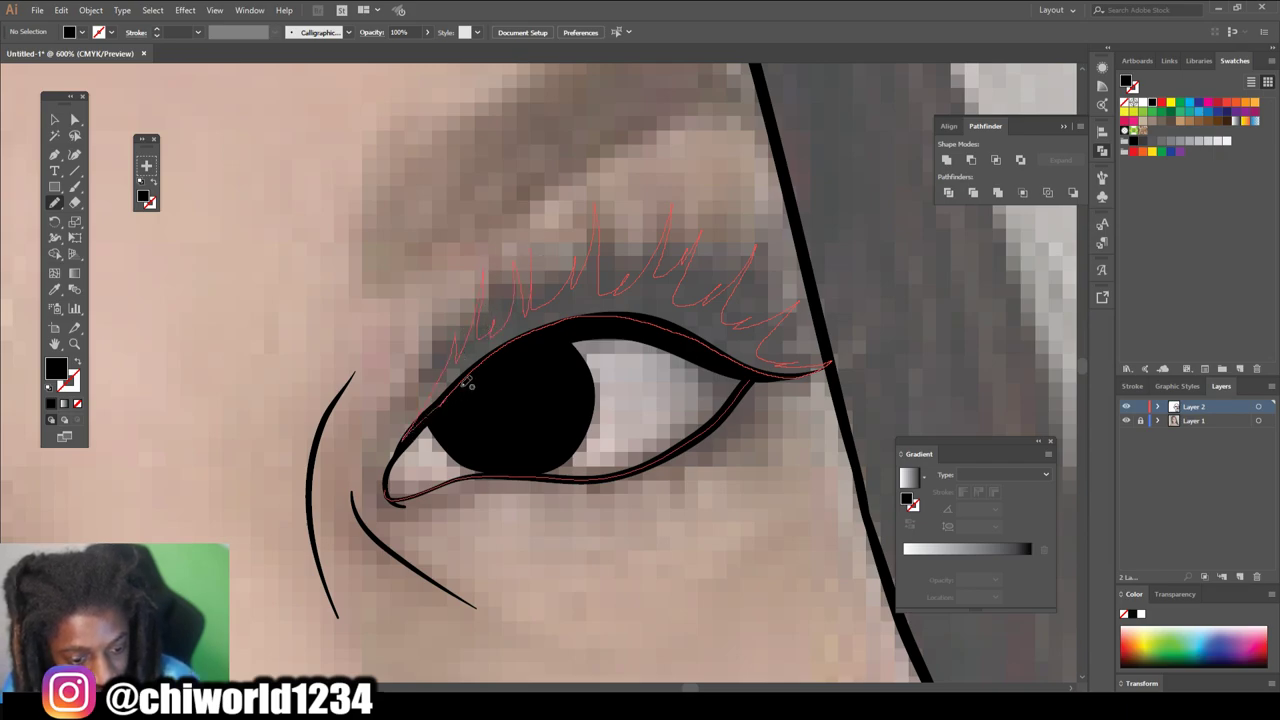
# - Draw three small closed black shapes with the Pencil over the hair beside the left side of the neck
pyautogui.hotkey('ctrl', '-')
pyautogui.hotkey('ctrl', '-')
pyautogui.hotkey('ctrl', '-')
pyautogui.hotkey('ctrl', '-')
pyautogui.hotkey('ctrl', '-')
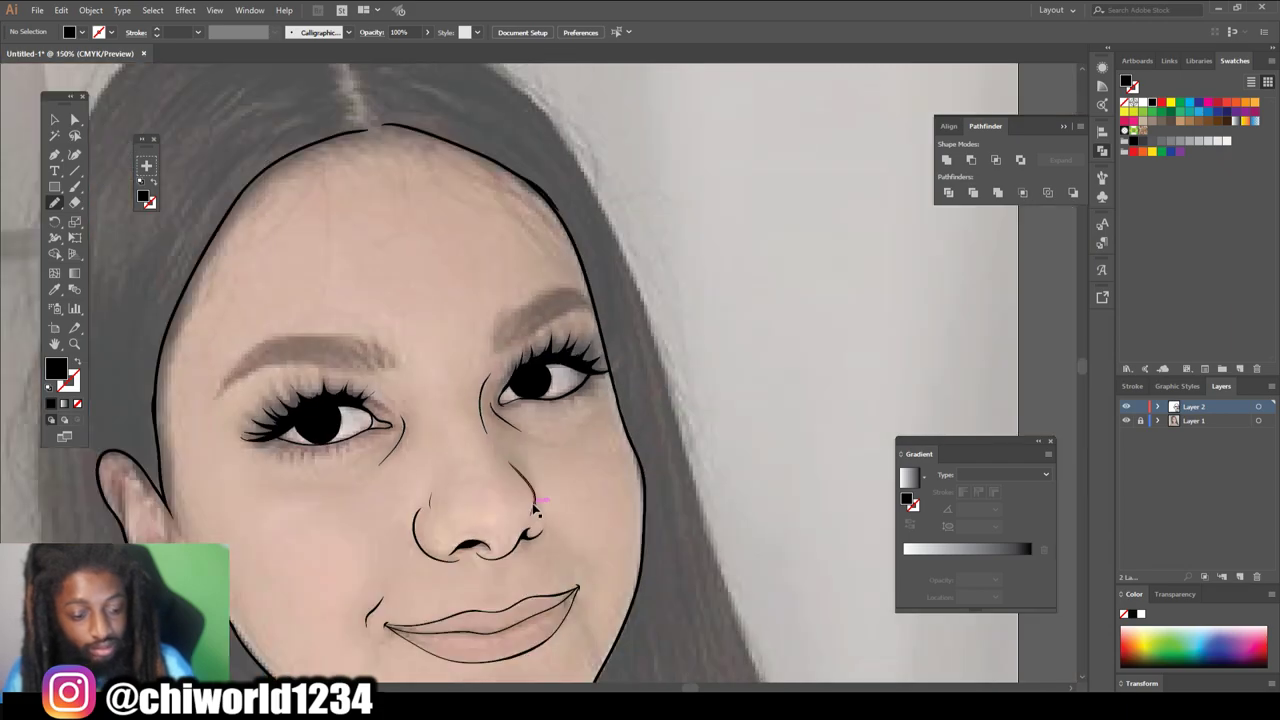
pyautogui.scroll(-2, 529, 508)
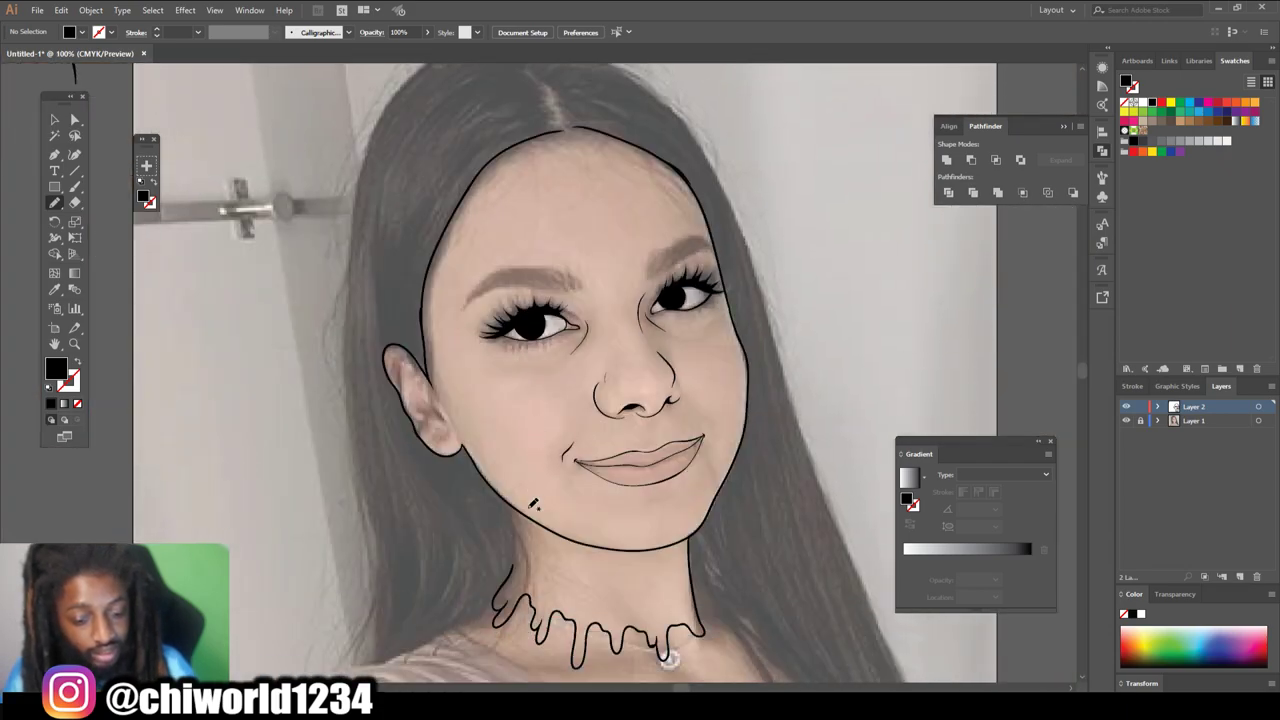
pyautogui.scroll(-1, 520, 500)
pyautogui.scroll(-2, 506, 413)
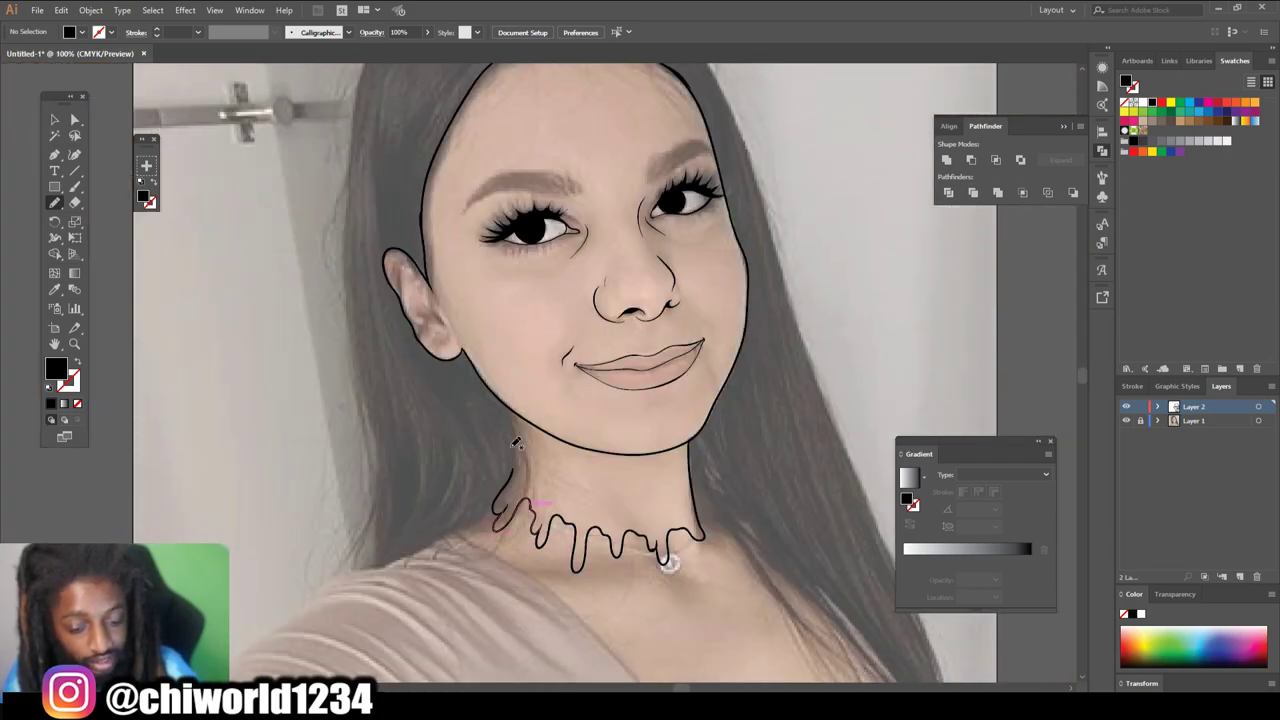
pyautogui.hotkey('ctrl', '-')
pyautogui.hscroll(-2, 526, 480)
pyautogui.hotkey('ctrl', '+')
pyautogui.hotkey('ctrl', '+')
pyautogui.hotkey('ctrl', '+')
pyautogui.scroll(-4, 530, 473)
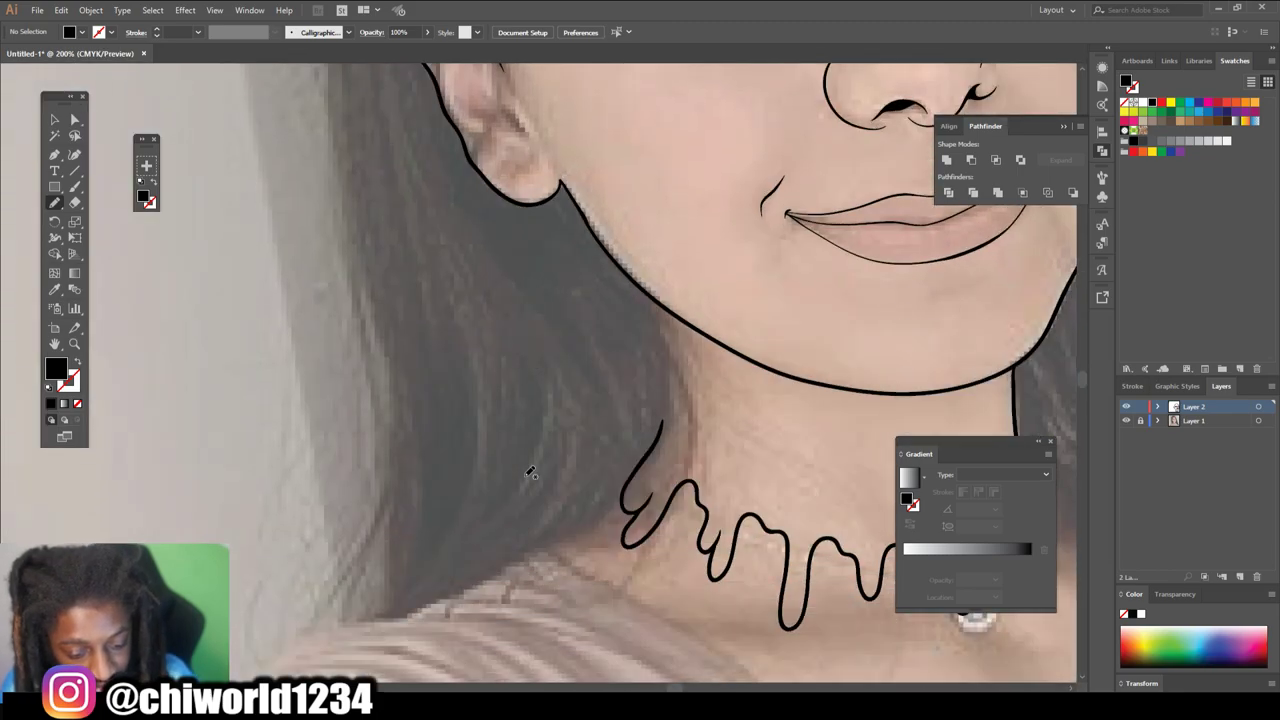
pyautogui.scroll(1, 530, 473)
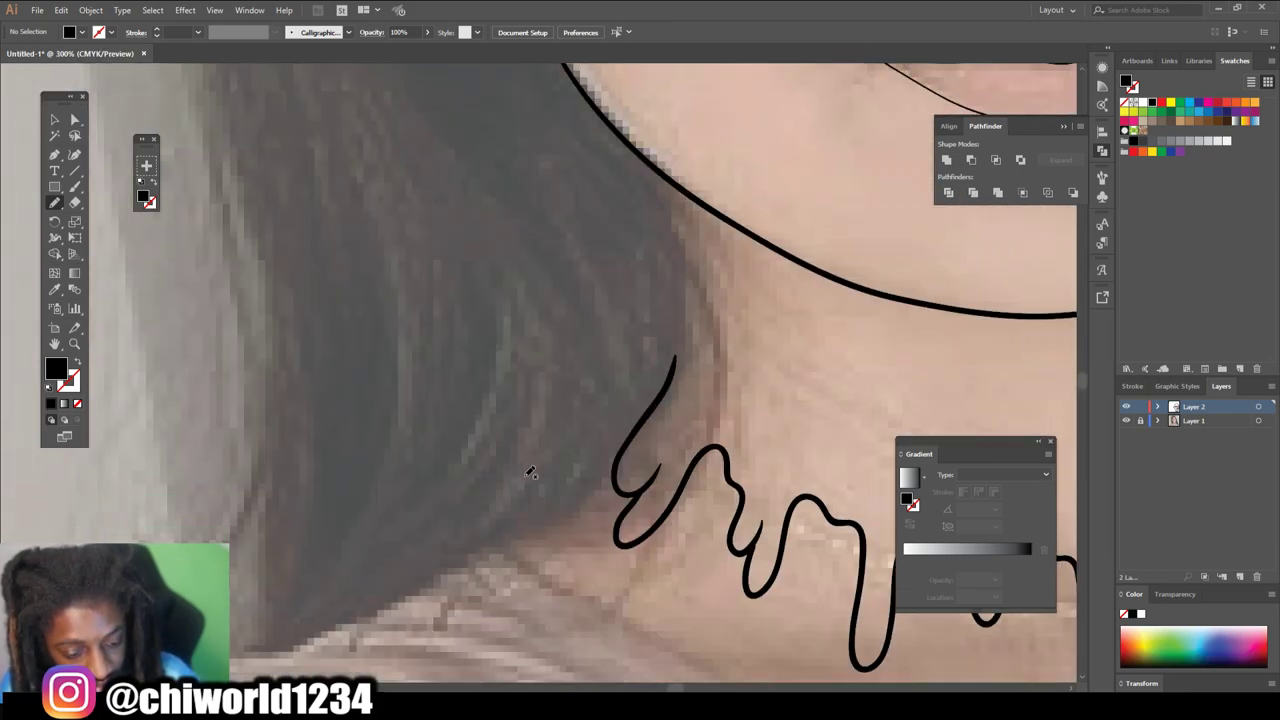
pyautogui.moveTo(383, 585)
pyautogui.mouseDown()
pyautogui.moveTo(423, 554)
pyautogui.moveTo(471, 323)
pyautogui.moveTo(430, 350)
pyautogui.mouseUp()
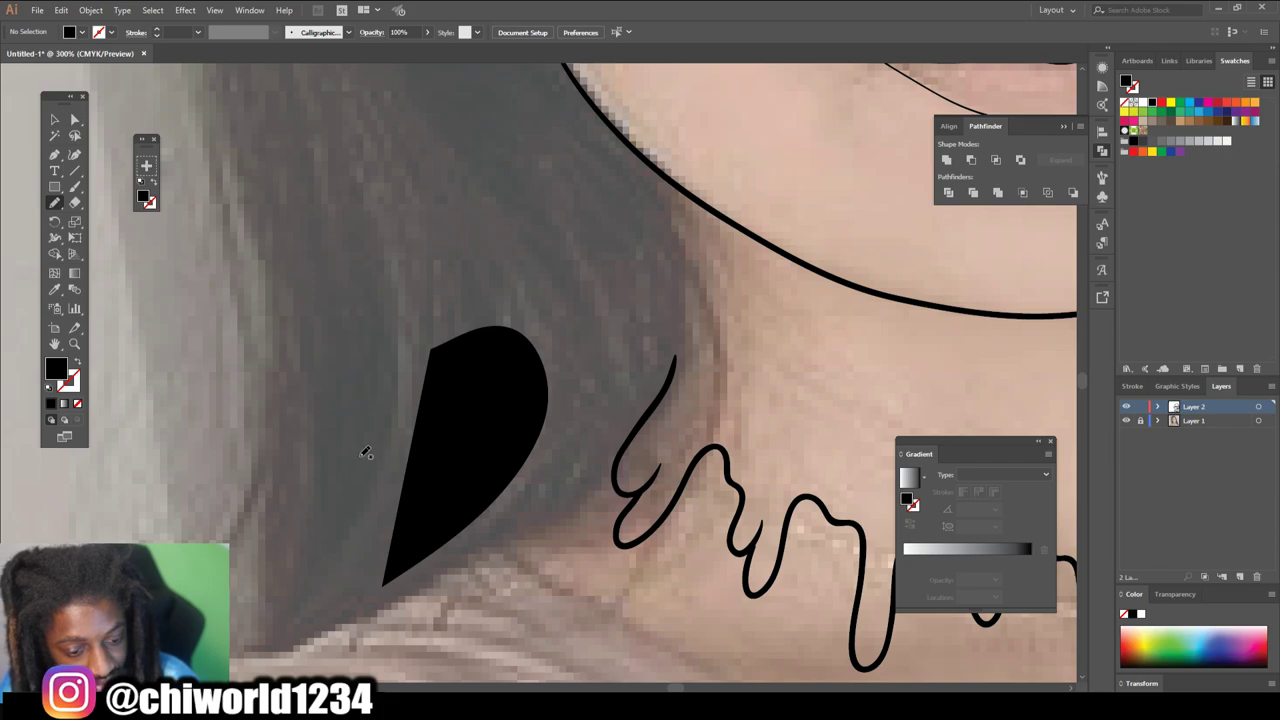
pyautogui.moveTo(351, 420)
pyautogui.mouseDown()
pyautogui.moveTo(451, 209)
pyautogui.moveTo(358, 283)
pyautogui.mouseUp()
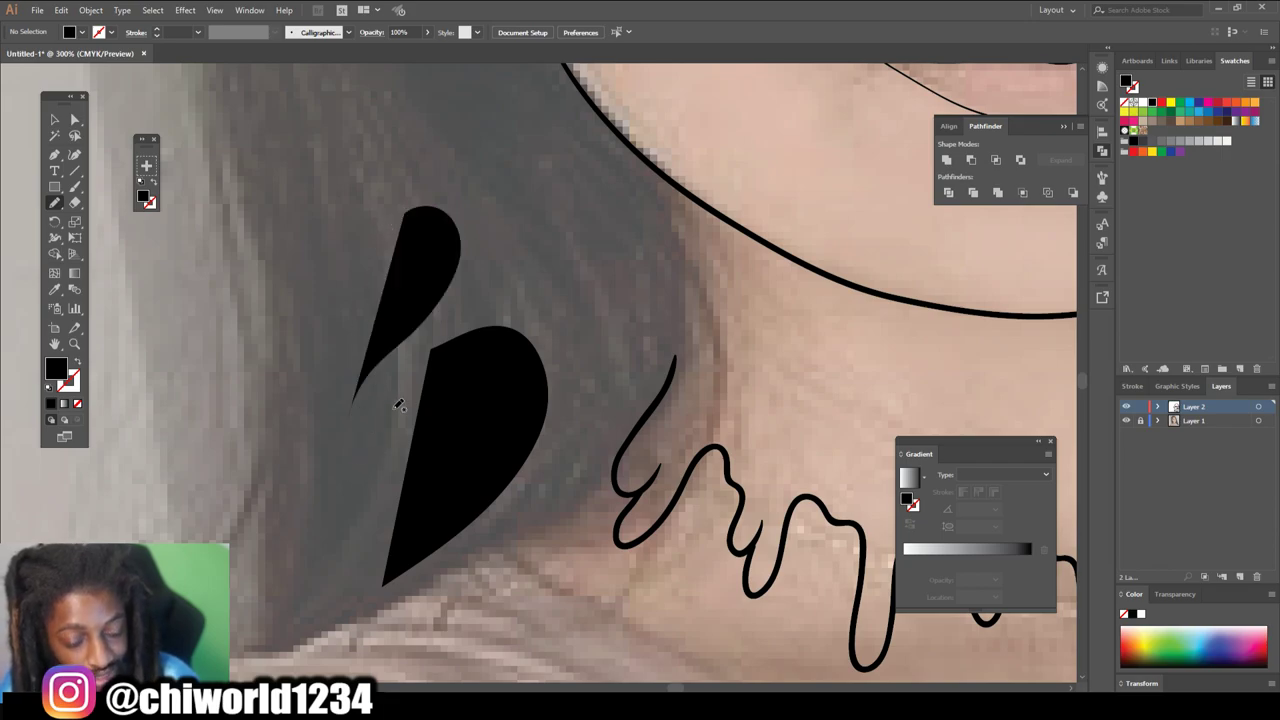
pyautogui.moveTo(526, 297)
pyautogui.mouseDown()
pyautogui.moveTo(594, 239)
pyautogui.moveTo(543, 145)
pyautogui.moveTo(498, 131)
pyautogui.moveTo(474, 170)
pyautogui.mouseUp()
pyautogui.moveTo(476, 215)
pyautogui.mouseDown()
pyautogui.moveTo(476, 252)
pyautogui.moveTo(514, 280)
pyautogui.mouseUp()
# - Fill the lower left hair with one black shape bounded by the jaw, neck and shoulder, with spikes on its outer edge
pyautogui.scroll(-2, 312, 607)
pyautogui.moveTo(456, 502)
pyautogui.mouseDown()
pyautogui.moveTo(593, 427)
pyautogui.moveTo(677, 315)
pyautogui.moveTo(690, 220)
pyautogui.moveTo(652, 95)
pyautogui.moveTo(454, 133)
pyautogui.moveTo(328, 201)
pyautogui.moveTo(299, 286)
pyautogui.moveTo(284, 263)
pyautogui.moveTo(285, 307)
pyautogui.moveTo(269, 266)
pyautogui.moveTo(262, 353)
pyautogui.mouseUp()
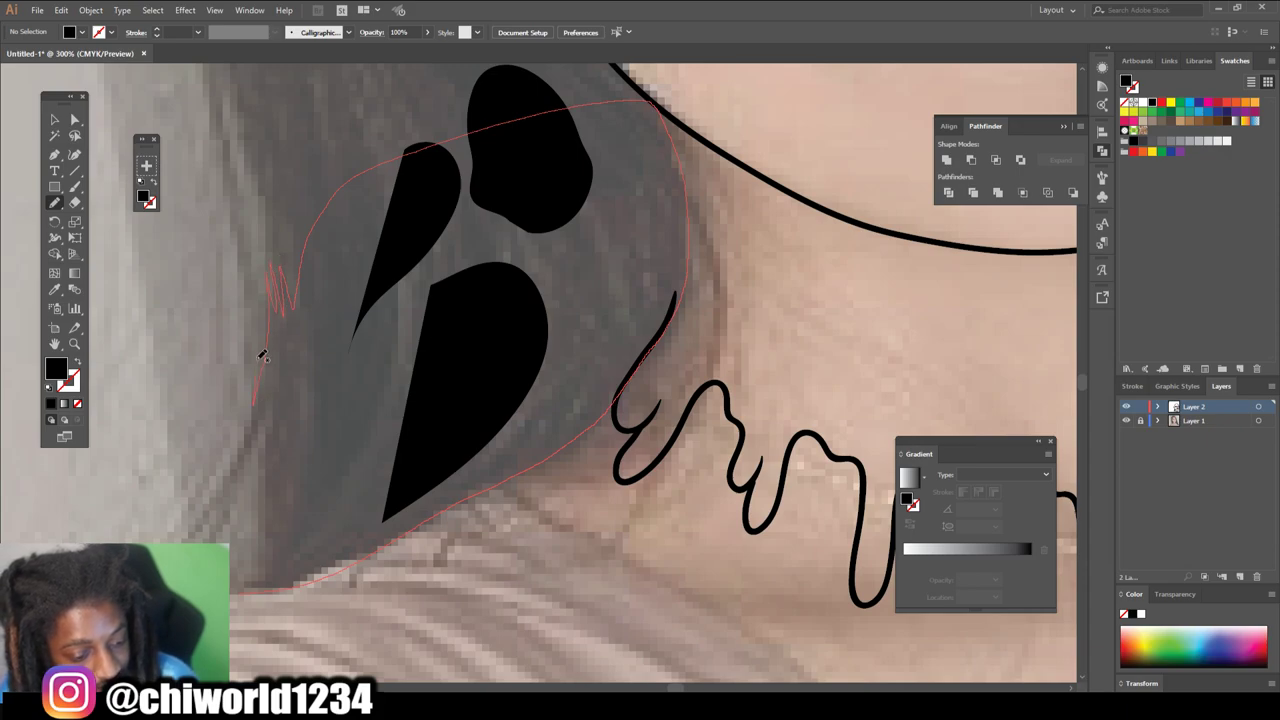
pyautogui.moveTo(672, 300); pyautogui.dragTo(676, 292)
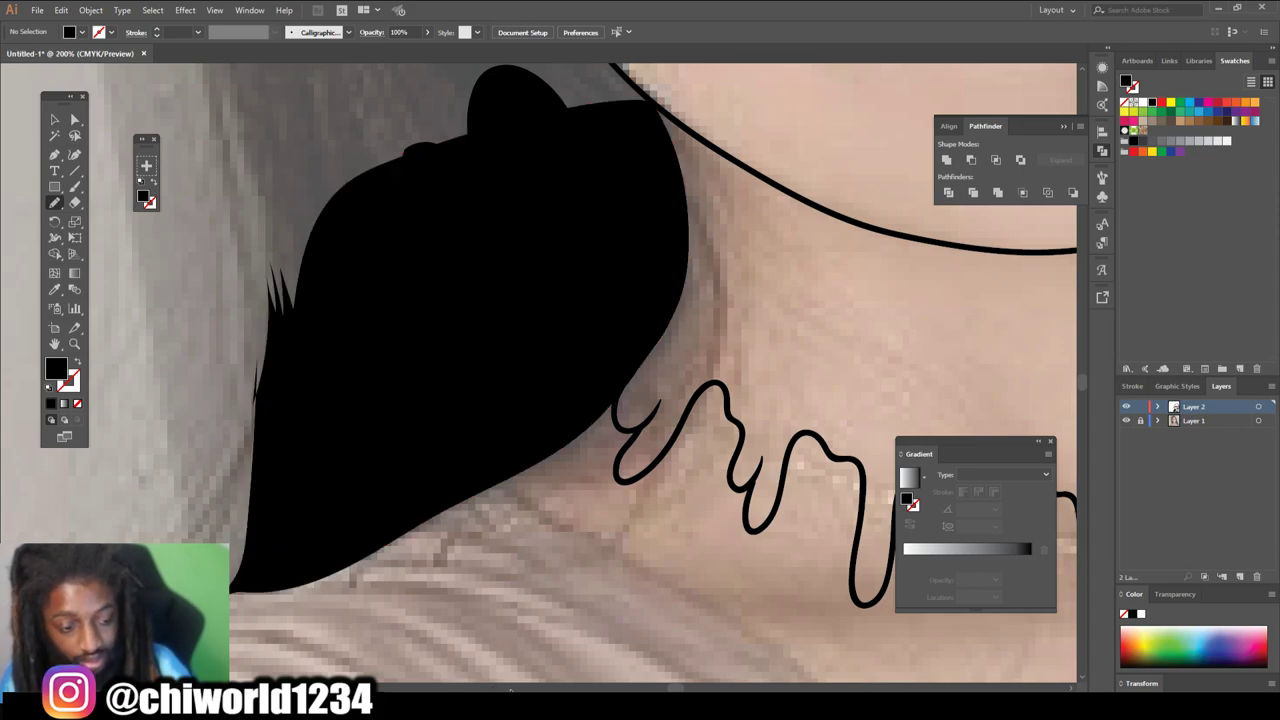
# - Extend the left hair fill upward to the earlobe with a black shape following the outer hair edge, earlobe and jaw
pyautogui.hotkey('ctrl', '-')
pyautogui.hotkey('ctrl', '=')
pyautogui.hotkey('ctrl', '=')
pyautogui.scroll(2, 503, 676)
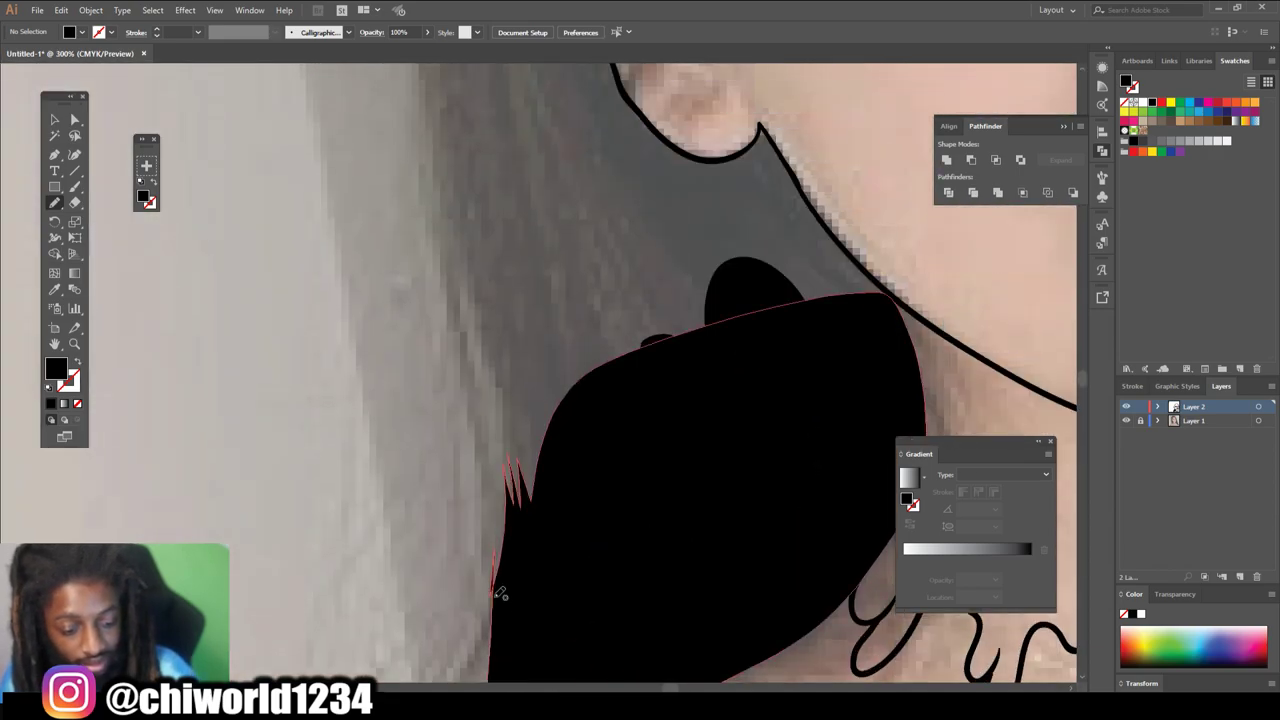
pyautogui.moveTo(501, 653); pyautogui.dragTo(495, 615)
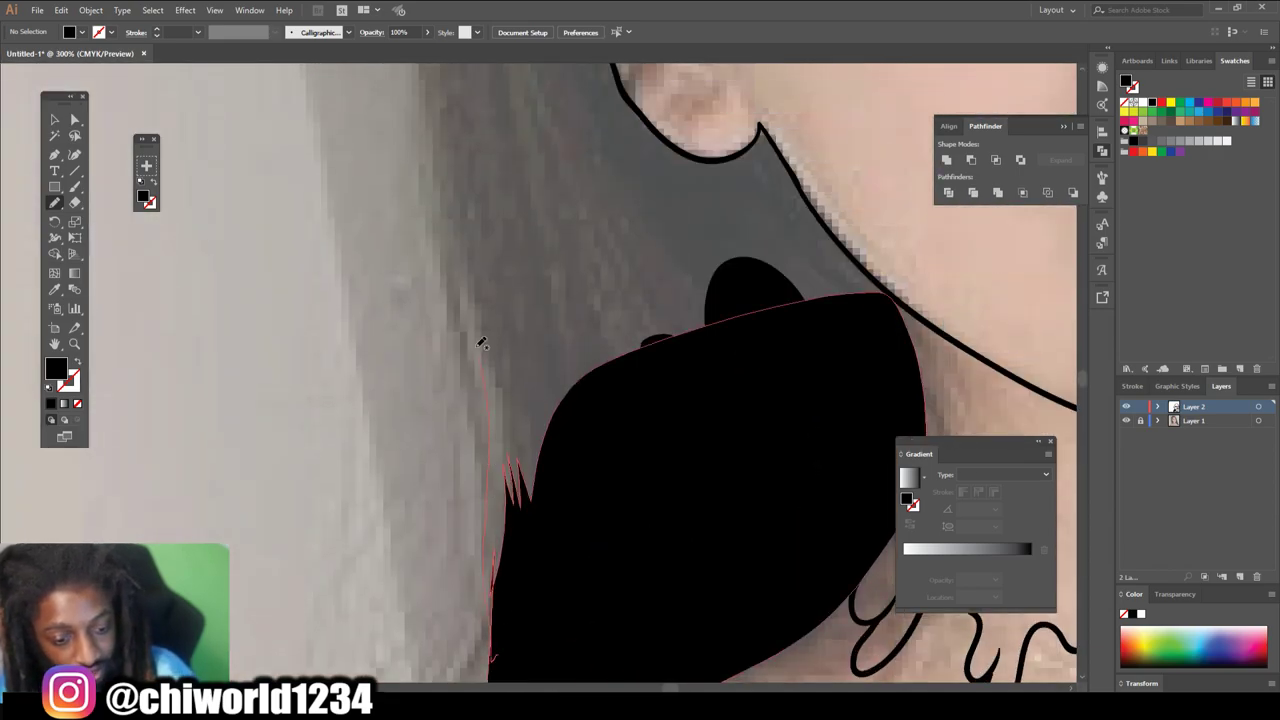
pyautogui.moveTo(443, 167)
pyautogui.mouseDown()
pyautogui.moveTo(434, 104)
pyautogui.moveTo(454, 128)
pyautogui.moveTo(499, 135)
pyautogui.moveTo(655, 128)
pyautogui.mouseUp()
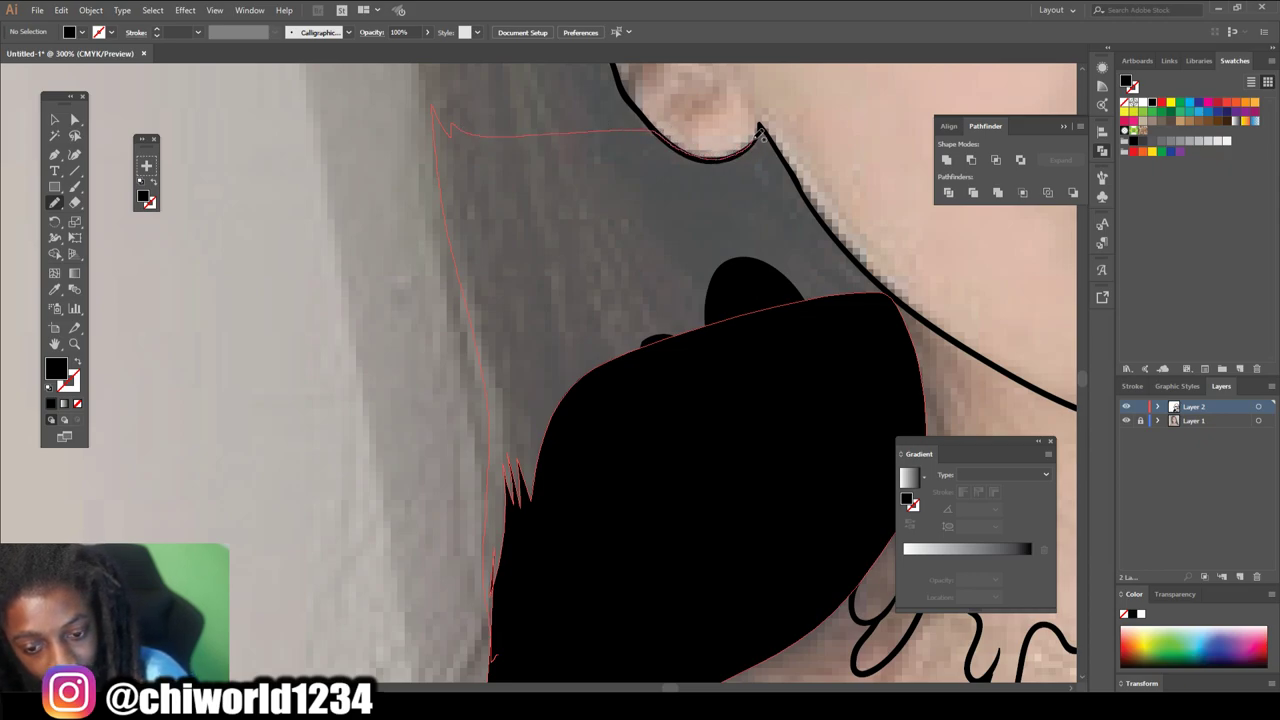
pyautogui.moveTo(800, 172)
pyautogui.mouseDown()
pyautogui.moveTo(892, 294)
pyautogui.moveTo(732, 472)
pyautogui.moveTo(576, 590)
pyautogui.mouseUp()
# - Fill the hair around the left ear with a black shape reaching up to the temple, with a jagged upper edge
pyautogui.hotkey('ctrl', '-')
pyautogui.hotkey('ctrl', '-')
pyautogui.hotkey('ctrl', '-')
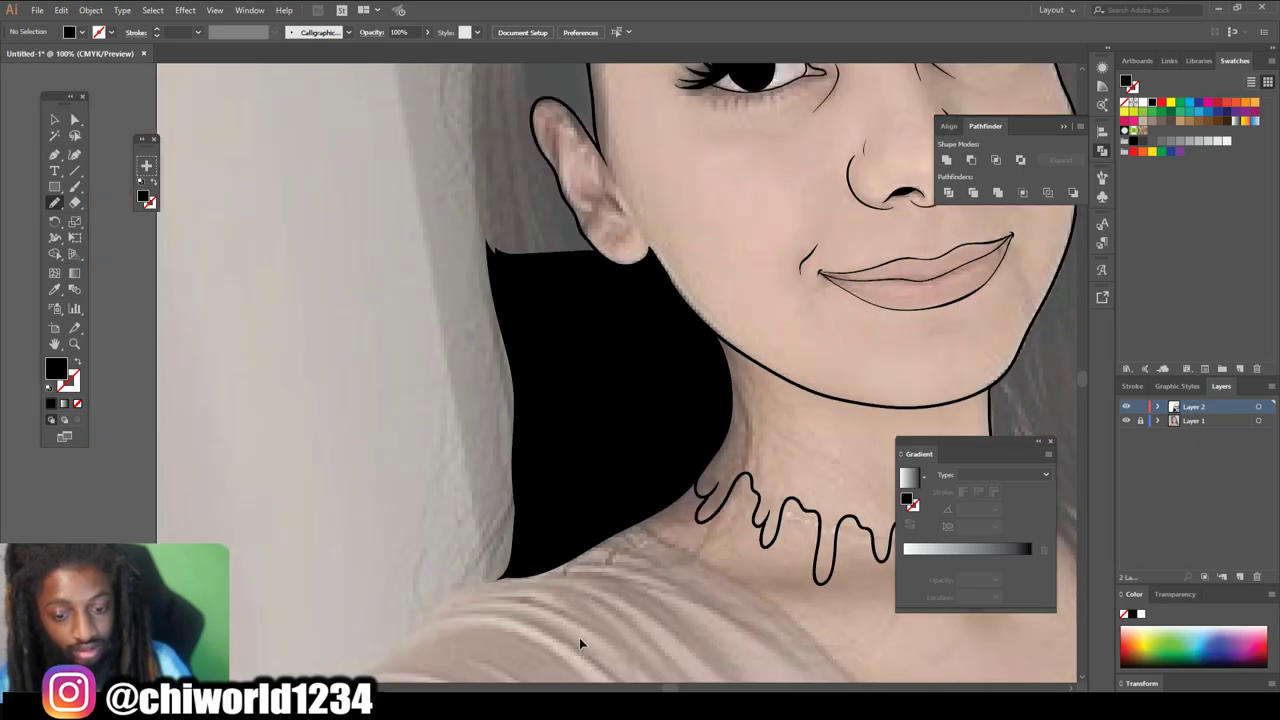
pyautogui.hotkey('ctrl', '-')
pyautogui.scroll(2, 582, 614)
pyautogui.hotkey('ctrl', '+')
pyautogui.hotkey('ctrl', '+')
pyautogui.hotkey('ctrl', '+')
pyautogui.scroll(3, 573, 617)
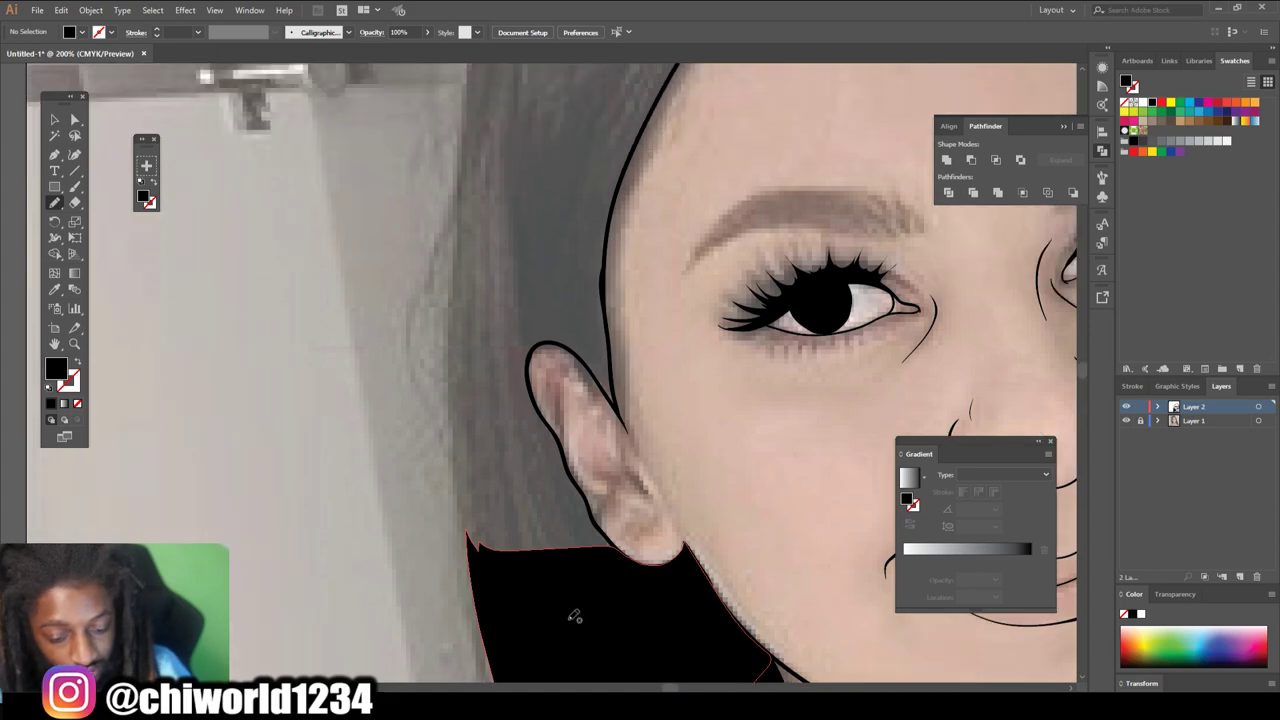
pyautogui.scroll(1, 572, 616)
pyautogui.moveTo(676, 630)
pyautogui.mouseDown()
pyautogui.moveTo(545, 388)
pyautogui.moveTo(558, 280)
pyautogui.moveTo(664, 392)
pyautogui.moveTo(640, 166)
pyautogui.moveTo(416, 182)
pyautogui.moveTo(463, 672)
pyautogui.moveTo(548, 672)
pyautogui.mouseUp()
# - Fill the hair above the left temple with a black shape following the hairline up toward the parting
pyautogui.scroll(2, 636, 610)
pyautogui.hotkey('ctrl', '-')
pyautogui.scroll(4, 636, 608)
pyautogui.moveTo(589, 558); pyautogui.dragTo(641, 428)
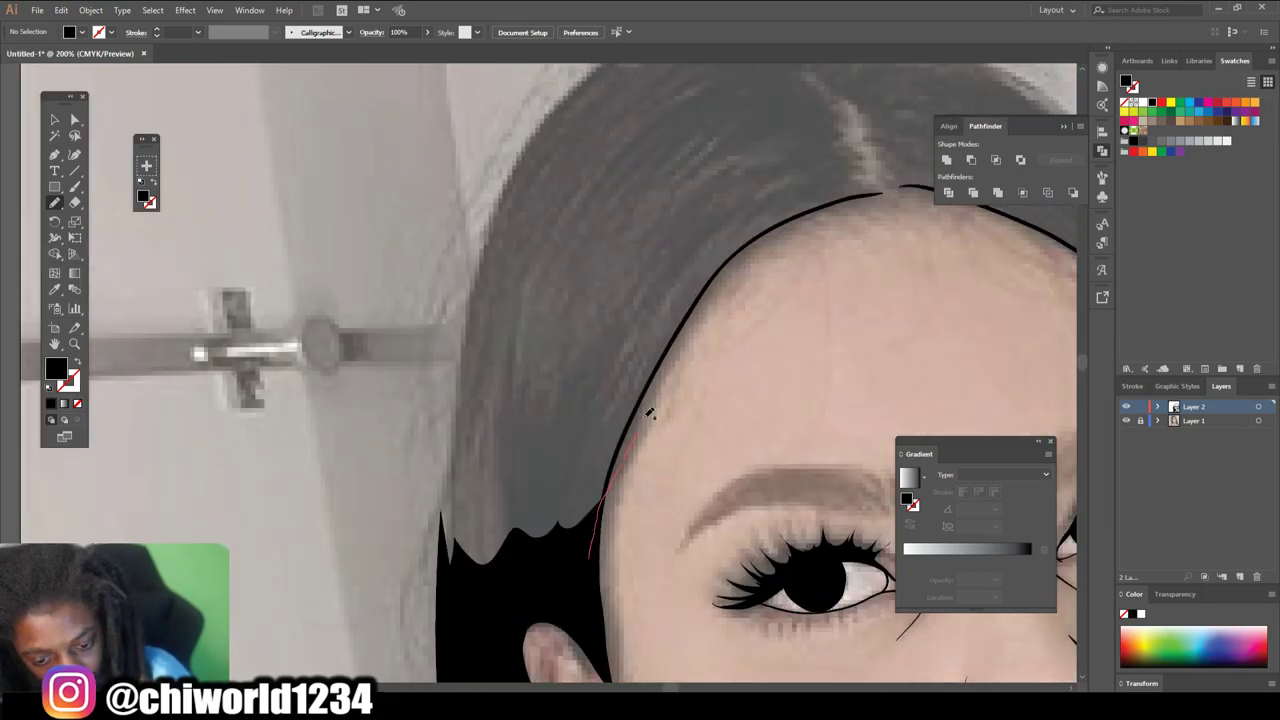
pyautogui.moveTo(838, 204)
pyautogui.mouseDown()
pyautogui.moveTo(836, 146)
pyautogui.moveTo(848, 112)
pyautogui.moveTo(810, 90)
pyautogui.moveTo(553, 180)
pyautogui.moveTo(568, 567)
pyautogui.mouseUp()
# - Continue the black hair fill around the crown with another closed Pencil shape
pyautogui.scroll(2, 497, 586)
pyautogui.hscroll(-6, 497, 586)
pyautogui.hotkey('ctrl', '-')
pyautogui.hotkey('ctrl', '-')
pyautogui.hscroll(4, 514, 571)
pyautogui.hotkey('ctrl', '+')
pyautogui.scroll(1, 518, 568)
pyautogui.moveTo(441, 600)
pyautogui.mouseDown()
pyautogui.moveTo(424, 655)
pyautogui.moveTo(456, 340)
pyautogui.mouseUp()
pyautogui.moveTo(684, 244)
pyautogui.mouseDown()
pyautogui.moveTo(486, 594)
pyautogui.moveTo(450, 615)
pyautogui.mouseUp()
# - Fill the hair along the right side of the face in black, joining it to the hair at the crown
pyautogui.hotkey('ctrl', '-')
pyautogui.hotkey('ctrl', '-')
pyautogui.hotkey('ctrl', '-')
pyautogui.scroll(-2, 661, 663)
pyautogui.hscroll(3, 661, 663)
pyautogui.hotkey('ctrl', '+')
pyautogui.hotkey('ctrl', '+')
pyautogui.hotkey('ctrl', '+')
pyautogui.hotkey('ctrl', '+')
pyautogui.moveTo(513, 652)
pyautogui.mouseDown()
pyautogui.moveTo(366, 472)
pyautogui.moveTo(362, 436)
pyautogui.moveTo(416, 529)
pyautogui.moveTo(361, 414)
pyautogui.moveTo(480, 110)
pyautogui.moveTo(614, 257)
pyautogui.moveTo(620, 606)
pyautogui.moveTo(515, 660)
pyautogui.mouseUp()
pyautogui.hotkey('ctrl', 'z')
pyautogui.hotkey('ctrl', '-')
pyautogui.scroll(3, 733, 586)
pyautogui.scroll(2, 737, 581)
pyautogui.moveTo(525, 610)
pyautogui.mouseDown()
pyautogui.moveTo(516, 450)
pyautogui.moveTo(442, 188)
pyautogui.moveTo(393, 101)
pyautogui.moveTo(361, 77)
pyautogui.moveTo(492, 155)
pyautogui.moveTo(586, 430)
pyautogui.moveTo(633, 655)
pyautogui.mouseUp()
pyautogui.scroll(2, 633, 655)
pyautogui.scroll(-2, 737, 457)
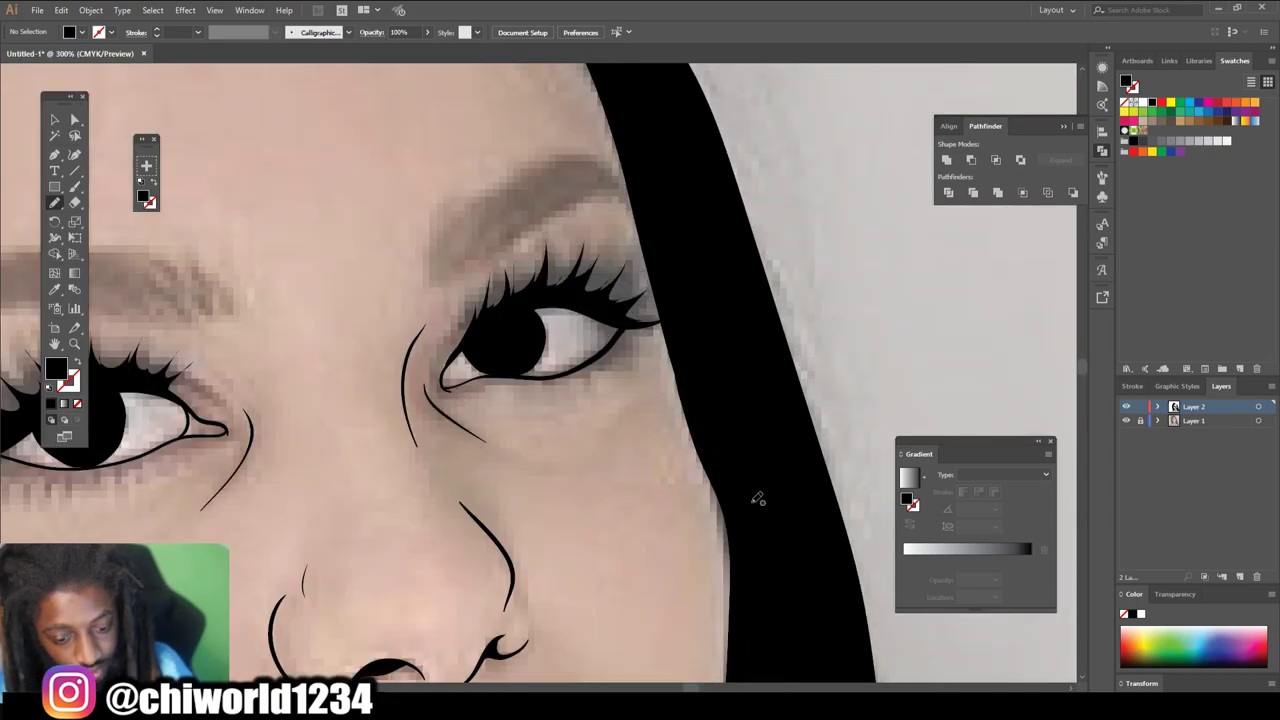
pyautogui.scroll(5, 757, 495)
pyautogui.moveTo(686, 446)
pyautogui.mouseDown()
pyautogui.moveTo(437, 345)
pyautogui.moveTo(435, 317)
pyautogui.moveTo(372, 248)
pyautogui.moveTo(240, 209)
pyautogui.moveTo(604, 271)
pyautogui.moveTo(760, 613)
pyautogui.mouseUp()
# - View the whole artboard with the photo layer hidden to check the filled hair, and show the photo again
pyautogui.hotkey('ctrl', '-')
pyautogui.hotkey('ctrl', '-')
pyautogui.hotkey('ctrl', '-')
pyautogui.hotkey('ctrl', '-')
pyautogui.scroll(-1, 834, 651)
pyautogui.hotkey('ctrl', '-')
pyautogui.click(1126, 421)
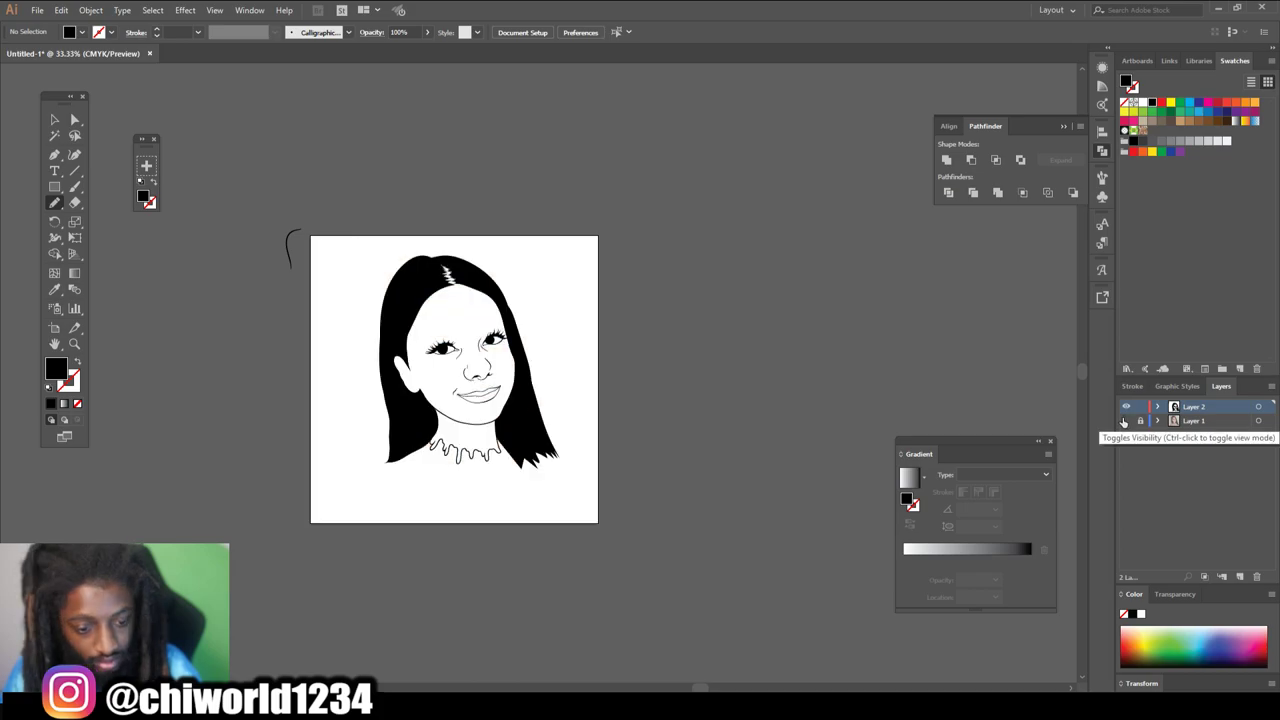
pyautogui.click(1126, 421)
# - Extend the lower right hair in black past the neck and shoulder, ending in pointed tips near the photo's lower edge
pyautogui.hotkey('ctrl', '+')
pyautogui.hotkey('ctrl', '+')
pyautogui.hotkey('ctrl', '+')
pyautogui.scroll(-1, 802, 354)
pyautogui.hotkey('ctrl', '+')
pyautogui.moveTo(558, 64)
pyautogui.mouseDown()
pyautogui.moveTo(674, 349)
pyautogui.moveTo(754, 623)
pyautogui.moveTo(673, 650)
pyautogui.moveTo(383, 389)
pyautogui.moveTo(390, 380)
pyautogui.mouseUp()
pyautogui.hotkey('ctrl', '-')
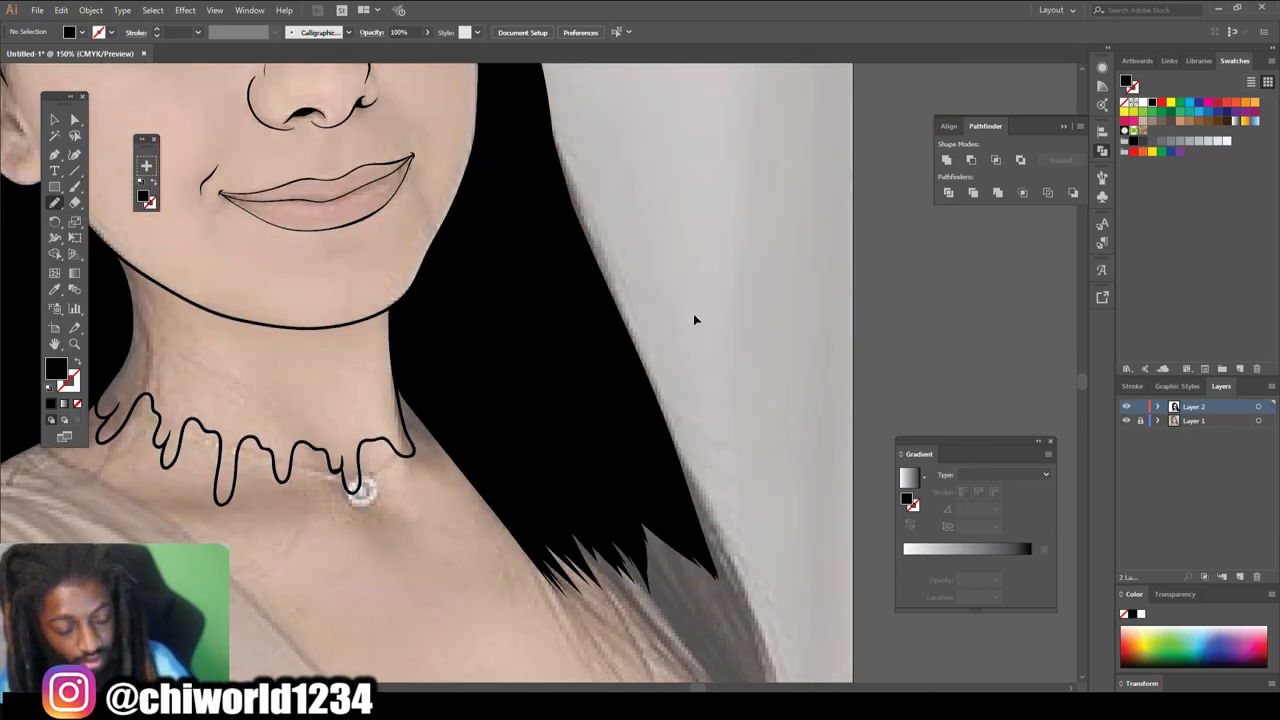
pyautogui.scroll(-3, 694, 316)
pyautogui.hscroll(1, 694, 316)
pyautogui.moveTo(421, 315)
pyautogui.mouseDown()
pyautogui.moveTo(561, 481)
pyautogui.moveTo(694, 551)
pyautogui.moveTo(680, 551)
pyautogui.mouseUp()
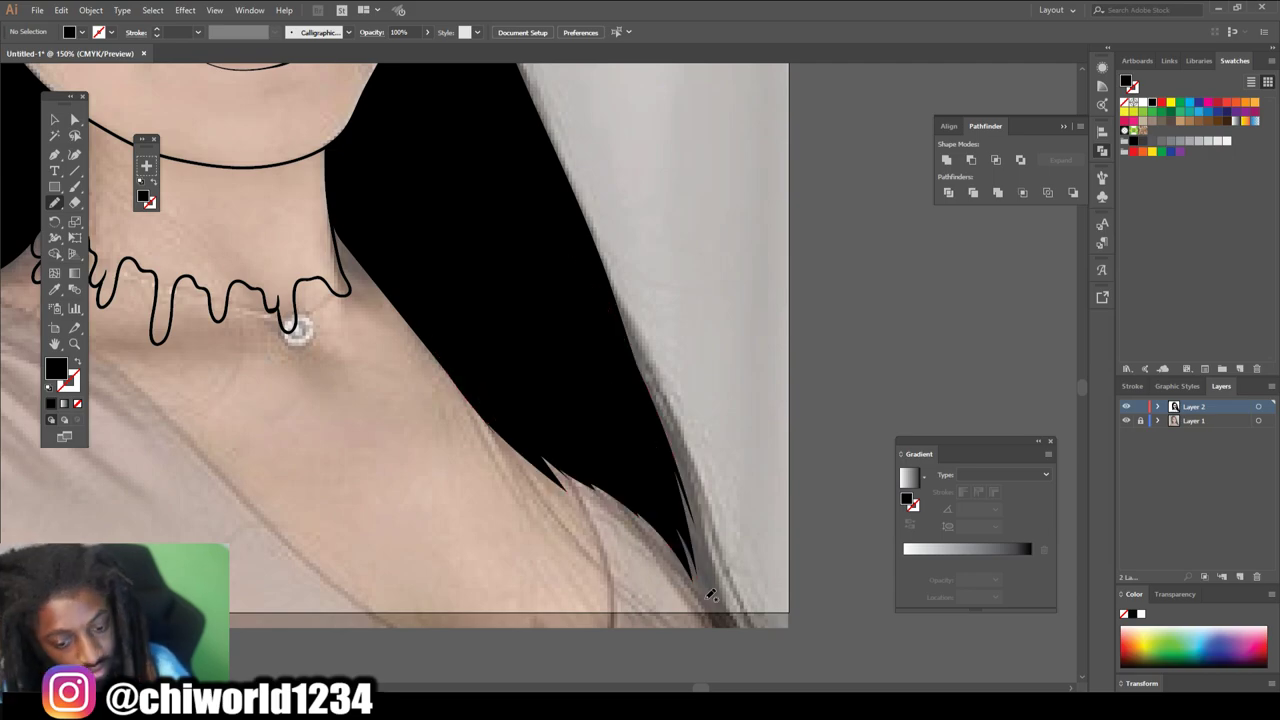
# - Check the extended right hair against the full artwork with the photo layer hidden, and restore the photo's visibility
pyautogui.hotkey('ctrl', '0')
pyautogui.click(1126, 420)
pyautogui.hotkey('ctrl', '-')
pyautogui.click(1126, 420)
# - Draw the left eyebrow as a closed black arched shape tapering to a point at its outer end
pyautogui.scroll(6, 520, 300)
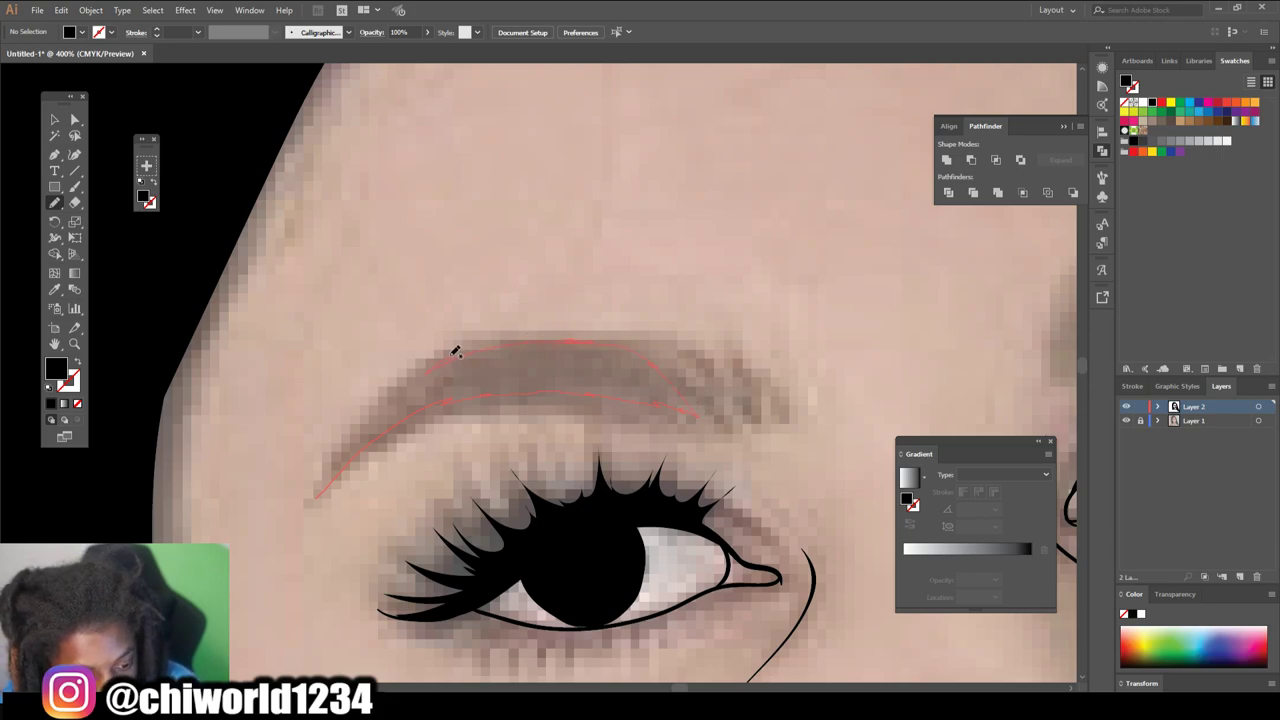
pyautogui.moveTo(322, 492); pyautogui.dragTo(321, 494)
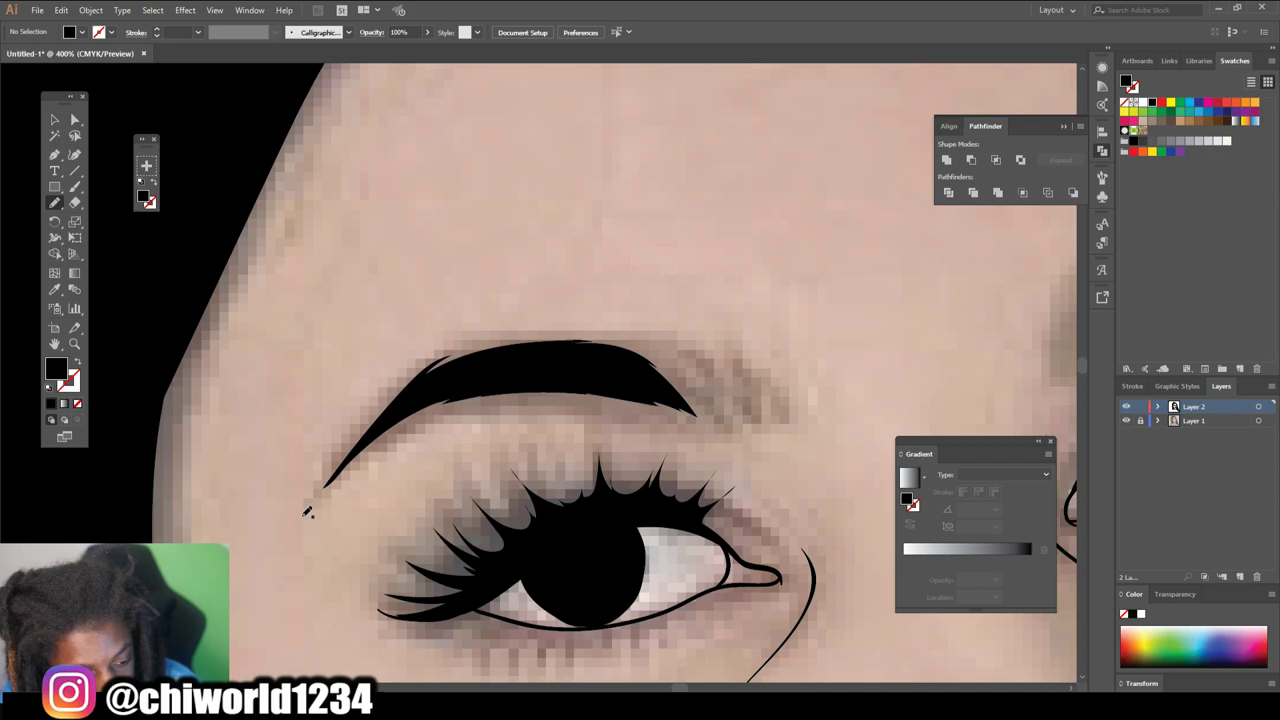
pyautogui.hotkey('ctrl', '-')
pyautogui.hotkey('ctrl', '-')
pyautogui.hotkey('ctrl', '-')
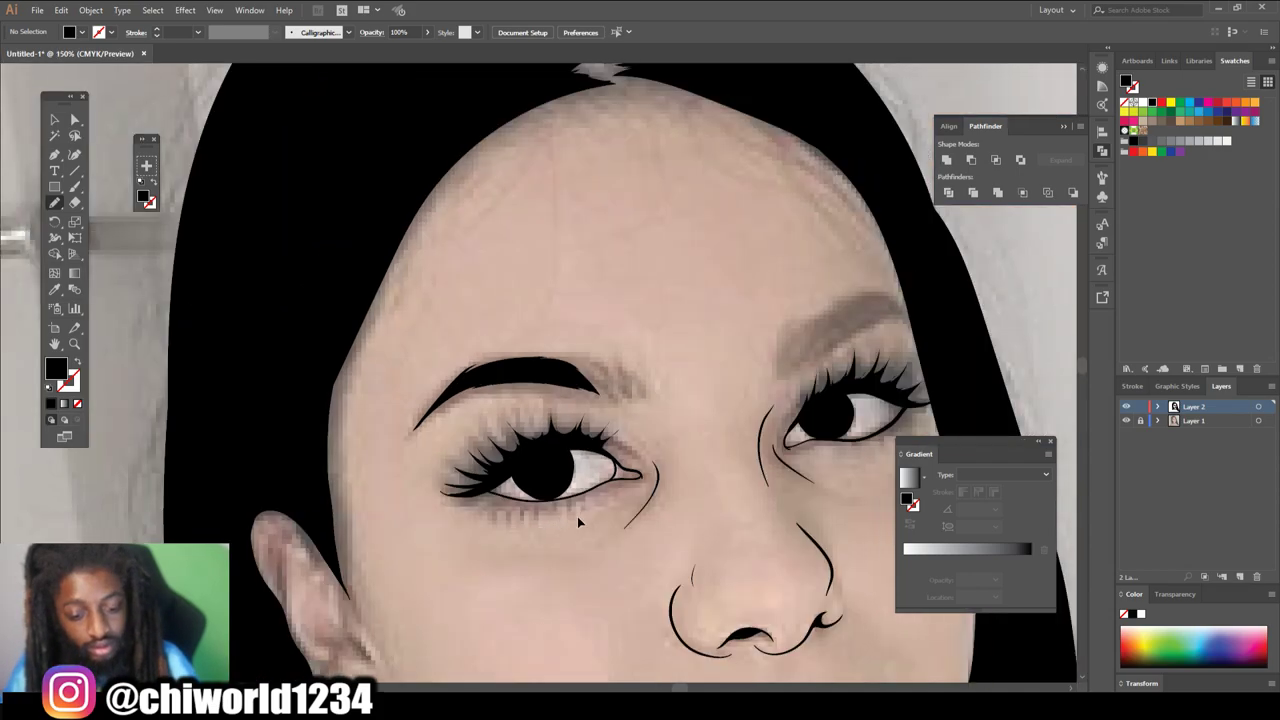
# - Draw the right eyebrow as a closed black arched shape with a jagged inner end, reaching the hair edge
pyautogui.hscroll(3, 590, 518)
pyautogui.hotkey('ctrl', '+')
pyautogui.hotkey('ctrl', '+')
pyautogui.hotkey('ctrl', '+')
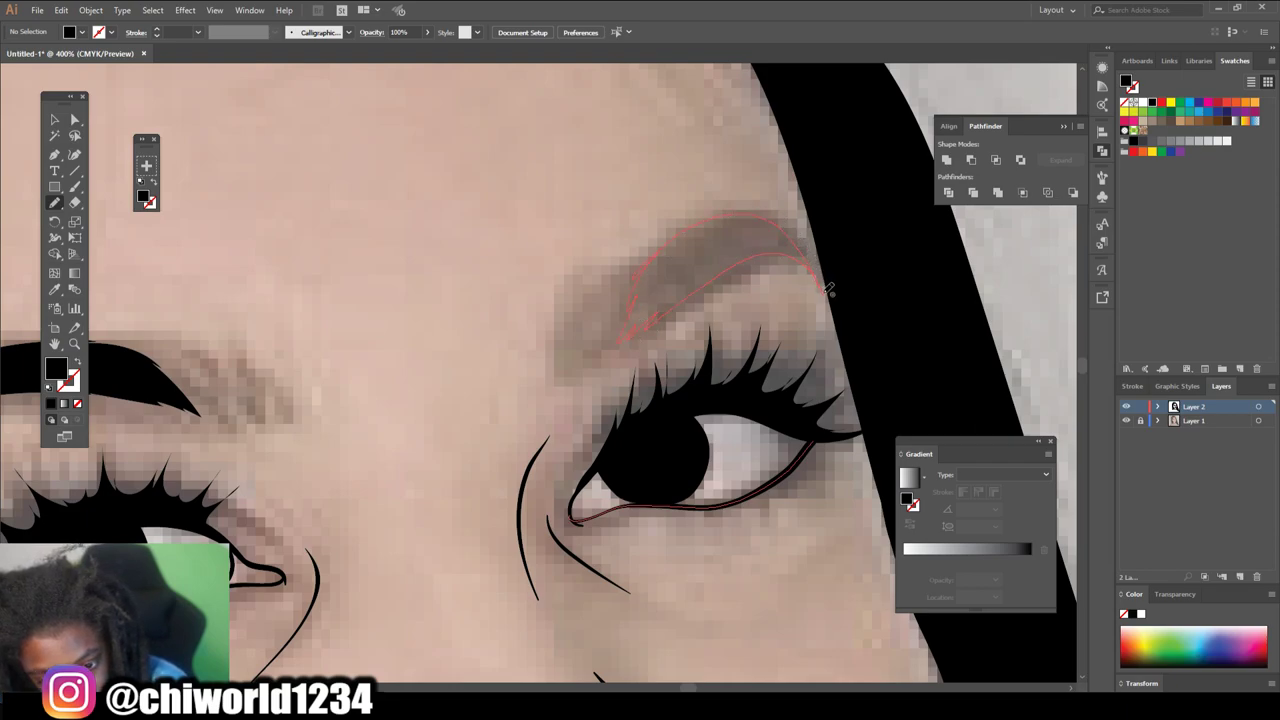
pyautogui.moveTo(828, 289); pyautogui.dragTo(829, 291)
pyautogui.scroll(-6, 790, 520)
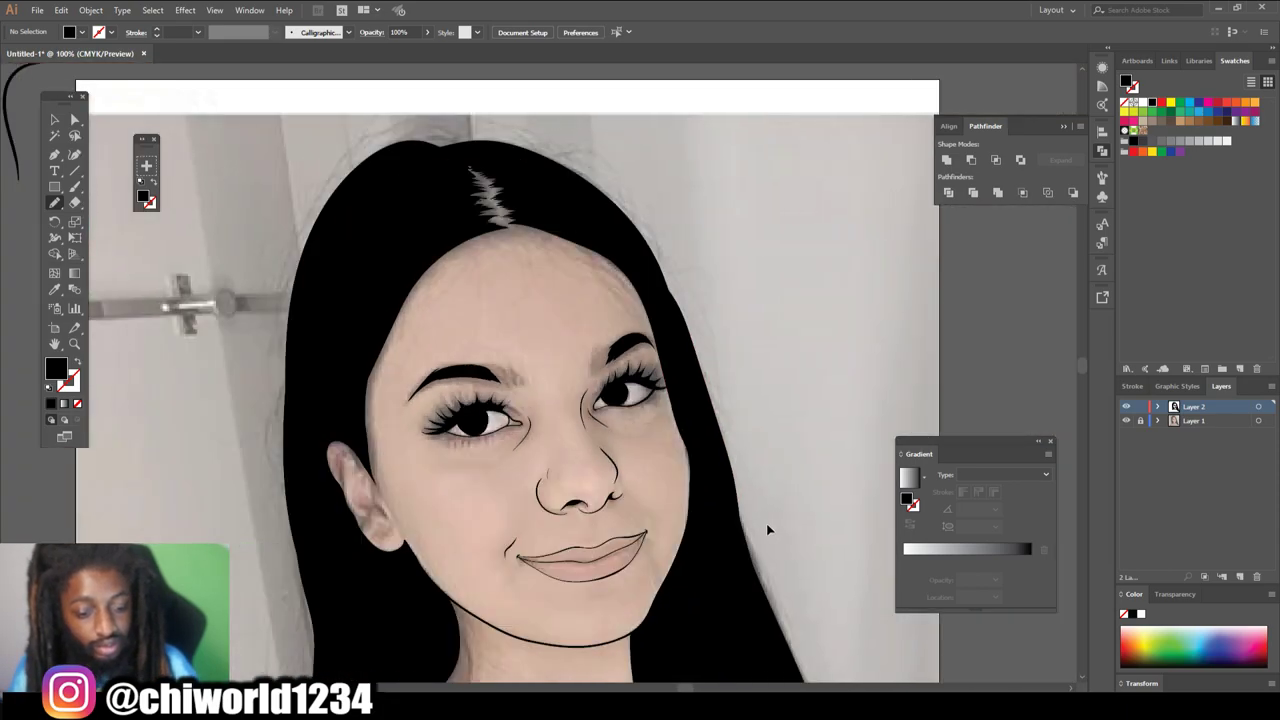
# - Paint fine hair strokes along the right eyebrow's lower edge with a 0.25 pt black Paintbrush stroke and no fill
pyautogui.scroll(2, 766, 523)
pyautogui.moveTo(773, 521); pyautogui.dragTo(775, 528)
pyautogui.press('b')
pyautogui.hotkey('shift', 'x')
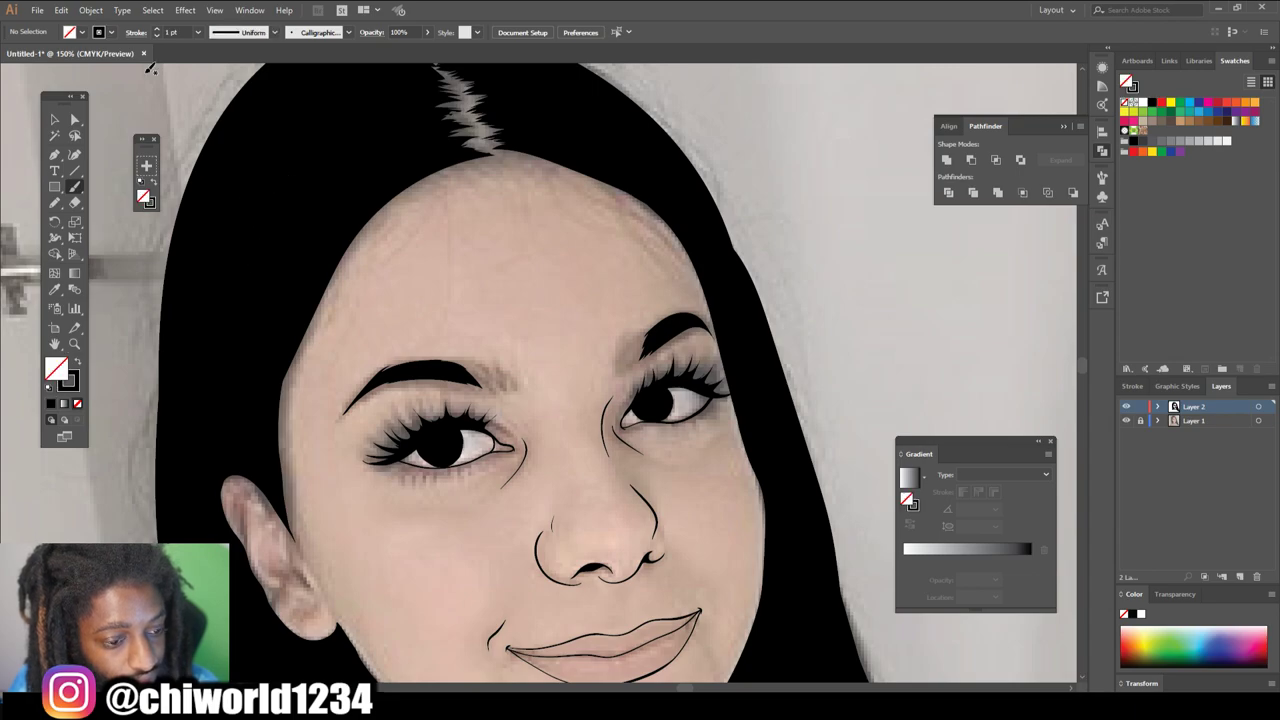
pyautogui.click(197, 32)
pyautogui.click(213, 57)
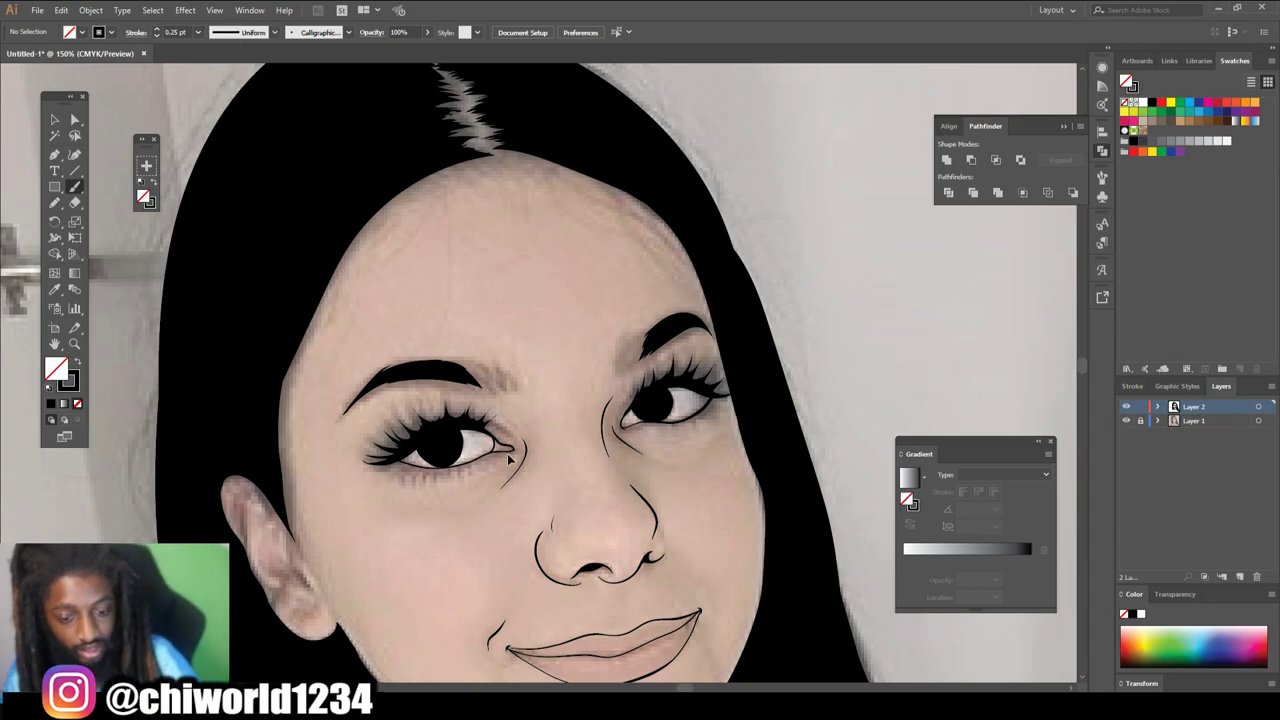
pyautogui.hotkey('ctrl', '-')
pyautogui.hscroll(1, 507, 451)
pyautogui.hotkey('ctrl', '=')
pyautogui.hotkey('ctrl', '=')
pyautogui.hotkey('ctrl', '=')
pyautogui.hotkey('ctrl', '=')
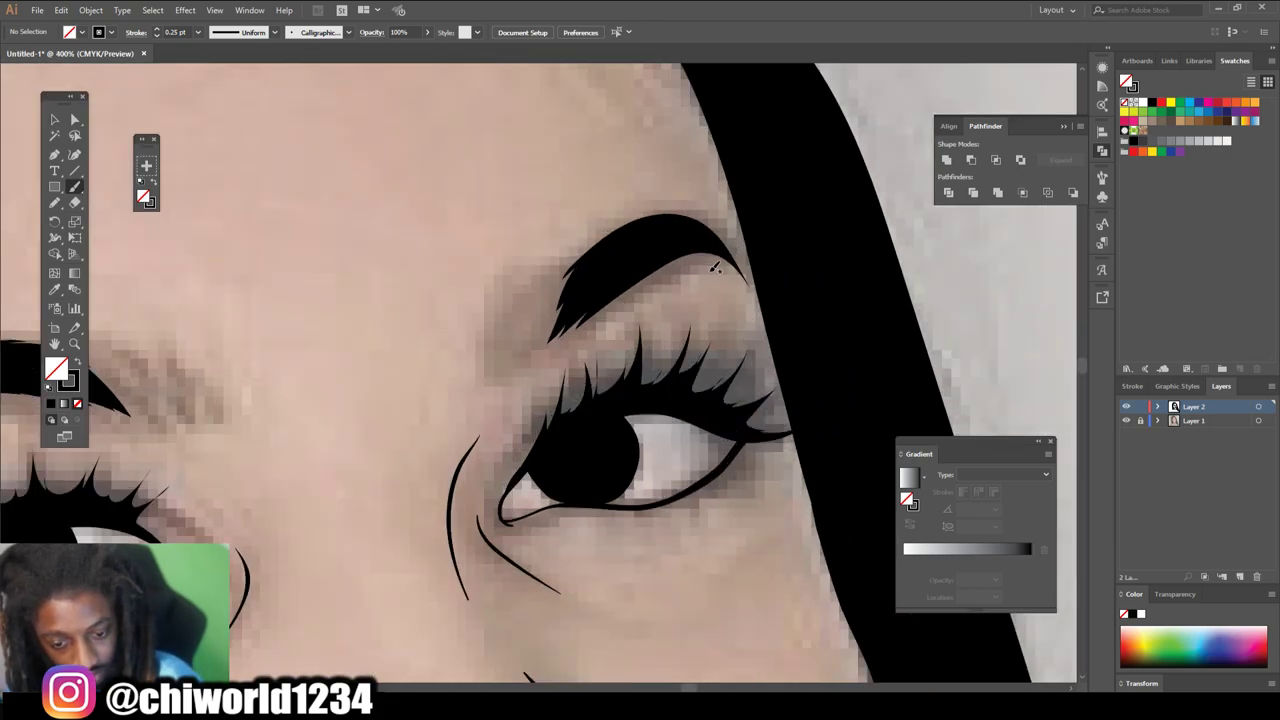
pyautogui.keyDown('ctrl'); pyautogui.click(707, 365); pyautogui.keyUp('ctrl')
pyautogui.moveTo(742, 270)
pyautogui.mouseDown()
pyautogui.moveTo(708, 257)
pyautogui.moveTo(743, 264)
pyautogui.moveTo(720, 256)
pyautogui.moveTo(690, 264)
pyautogui.moveTo(713, 245)
pyautogui.moveTo(675, 280)
pyautogui.moveTo(687, 252)
pyautogui.moveTo(628, 295)
pyautogui.mouseUp()
pyautogui.moveTo(684, 254); pyautogui.dragTo(588, 321)
pyautogui.moveTo(631, 282)
pyautogui.mouseDown()
pyautogui.moveTo(547, 349)
pyautogui.moveTo(564, 320)
pyautogui.moveTo(536, 356)
pyautogui.mouseUp()
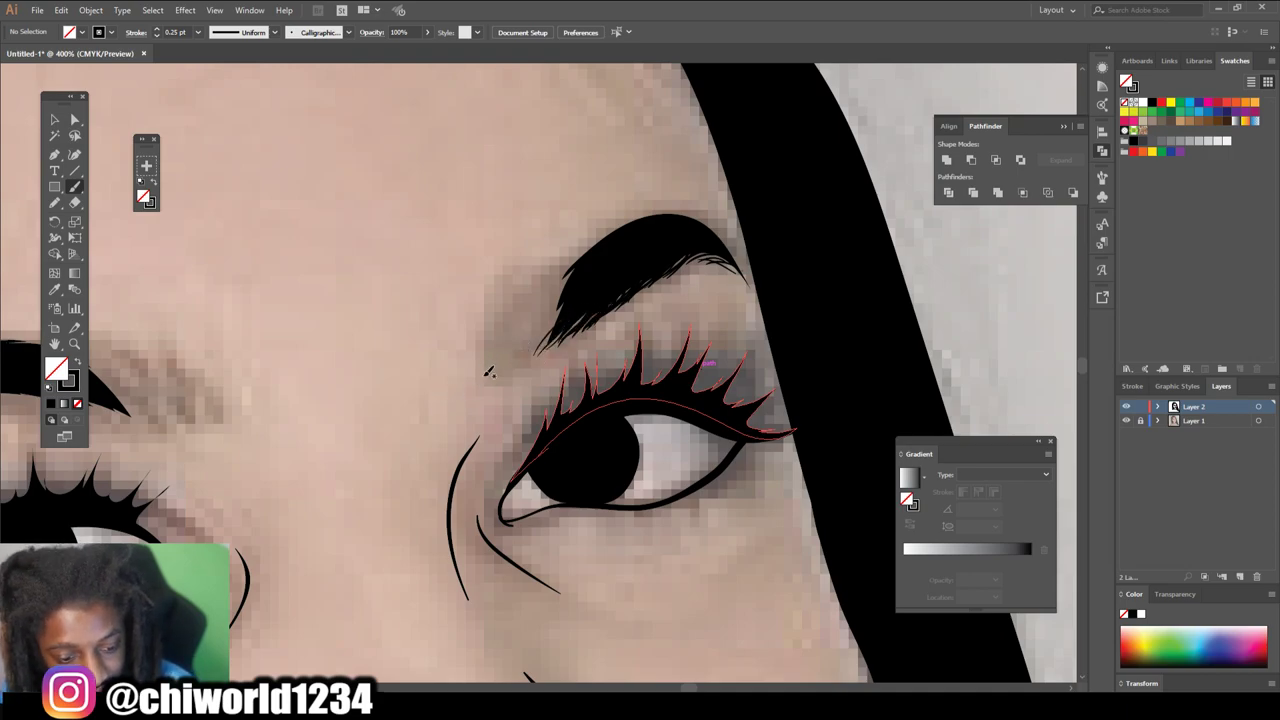
# - Paint dense fine hair strokes at the right eyebrow's inner end, blending them into the solid black shape
pyautogui.moveTo(484, 356); pyautogui.dragTo(500, 318)
pyautogui.moveTo(492, 378); pyautogui.dragTo(513, 296)
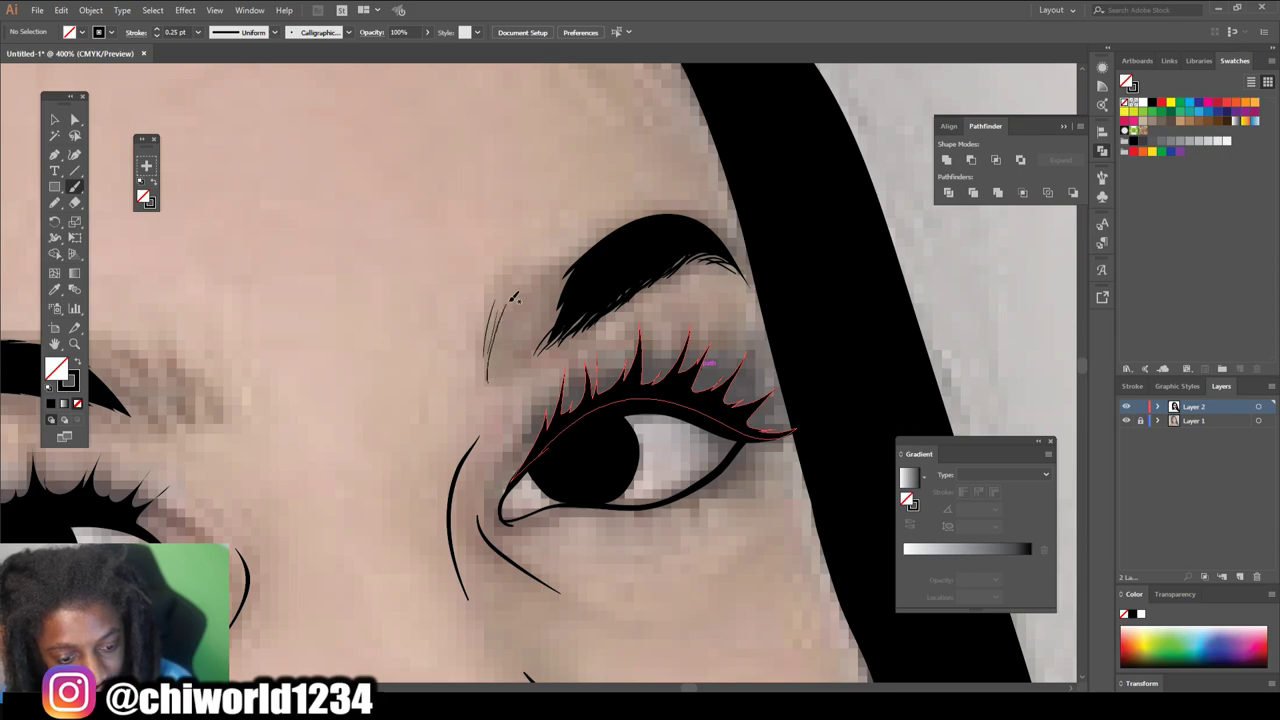
pyautogui.moveTo(491, 362); pyautogui.dragTo(516, 303)
pyautogui.moveTo(505, 359); pyautogui.dragTo(544, 283)
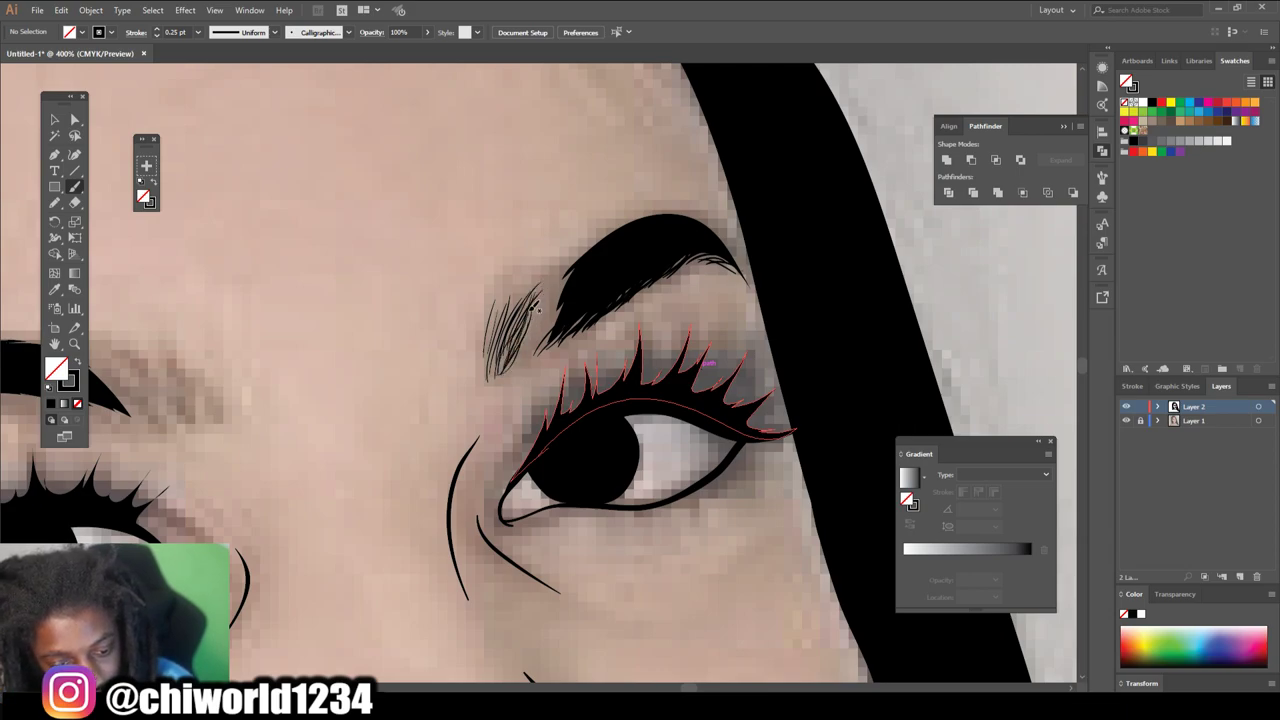
pyautogui.moveTo(548, 336)
pyautogui.mouseDown()
pyautogui.moveTo(578, 260)
pyautogui.moveTo(566, 276)
pyautogui.moveTo(596, 244)
pyautogui.mouseUp()
pyautogui.moveTo(544, 322); pyautogui.dragTo(564, 284)
pyautogui.moveTo(498, 350); pyautogui.dragTo(536, 284)
pyautogui.moveTo(512, 312); pyautogui.dragTo(542, 284)
# - Check the right eyebrow's hair strokes with the photo layer hidden, and restore the photo's visibility
pyautogui.hotkey('ctrl', '-')
pyautogui.hotkey('ctrl', '-')
pyautogui.hotkey('ctrl', '-')
pyautogui.hotkey('ctrl', '-')
pyautogui.hotkey('ctrl', '-')
pyautogui.click(1126, 420)
pyautogui.hotkey('ctrl', '=')
pyautogui.hotkey('ctrl', '=')
pyautogui.hotkey('ctrl', '=')
pyautogui.click(1126, 420)
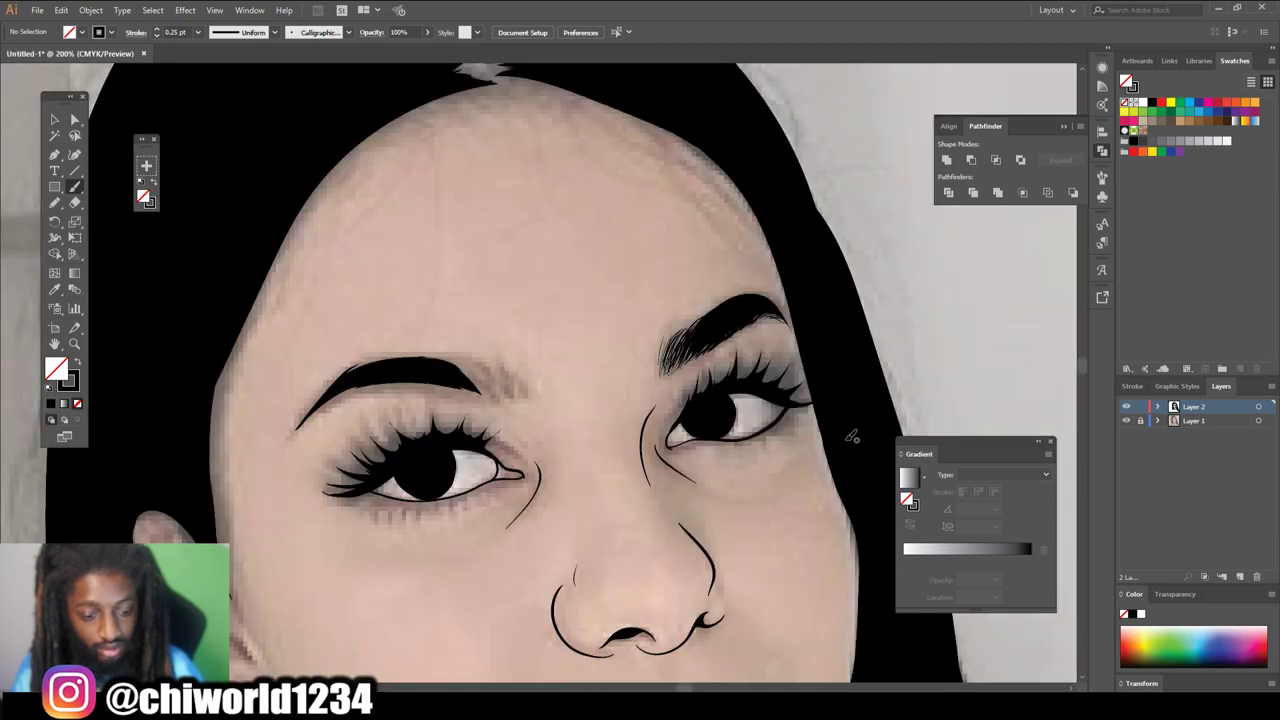
# - Paint dense fine hair strokes at the left eyebrow's inner end, overlapping the solid black shape
pyautogui.scroll(2, 448, 390)
pyautogui.moveTo(609, 416); pyautogui.dragTo(571, 340)
pyautogui.moveTo(600, 400); pyautogui.dragTo(532, 336)
pyautogui.moveTo(572, 381)
pyautogui.mouseDown()
pyautogui.moveTo(521, 335)
pyautogui.moveTo(592, 408)
pyautogui.mouseUp()
pyautogui.moveTo(546, 356); pyautogui.dragTo(586, 410)
pyautogui.moveTo(546, 368); pyautogui.dragTo(572, 400)
pyautogui.moveTo(506, 332)
pyautogui.mouseDown()
pyautogui.moveTo(550, 402)
pyautogui.moveTo(538, 396)
pyautogui.moveTo(560, 396)
pyautogui.mouseUp()
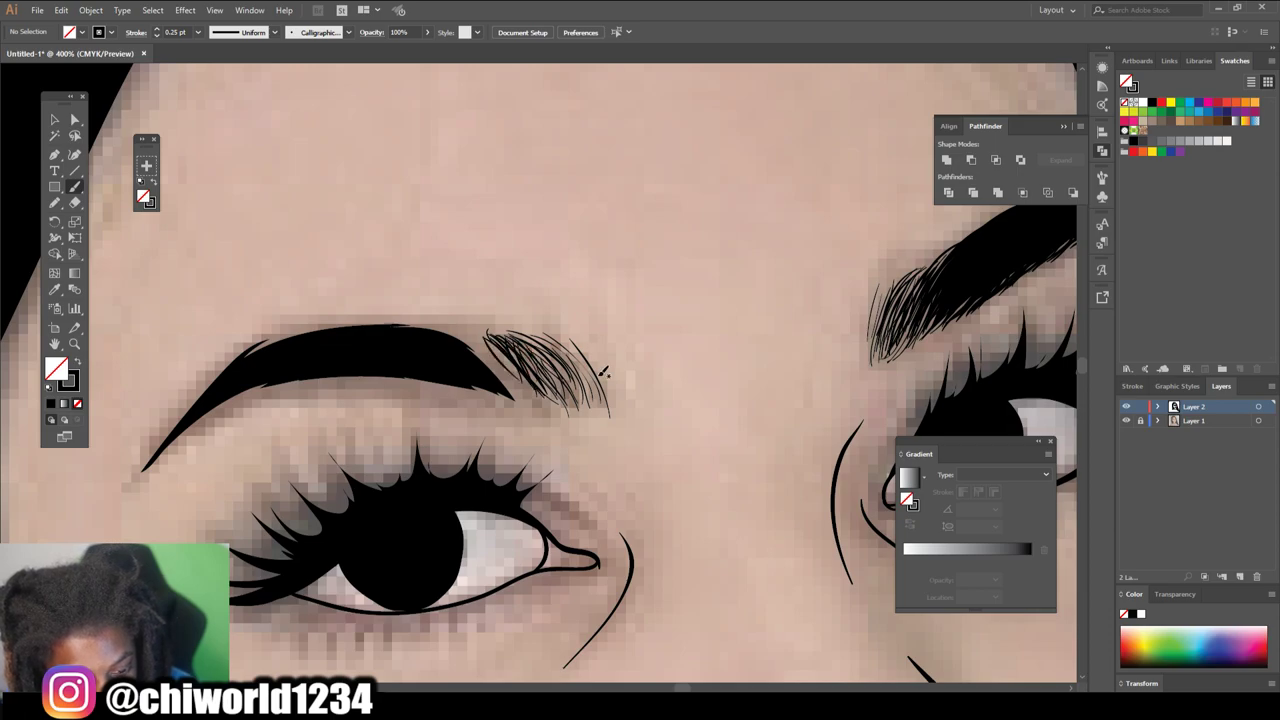
pyautogui.moveTo(492, 348); pyautogui.dragTo(530, 392)
pyautogui.moveTo(440, 330)
pyautogui.mouseDown()
pyautogui.moveTo(489, 369)
pyautogui.moveTo(491, 339)
pyautogui.moveTo(546, 408)
pyautogui.mouseUp()
pyautogui.moveTo(512, 358); pyautogui.dragTo(550, 406)
pyautogui.moveTo(456, 330); pyautogui.dragTo(490, 352)
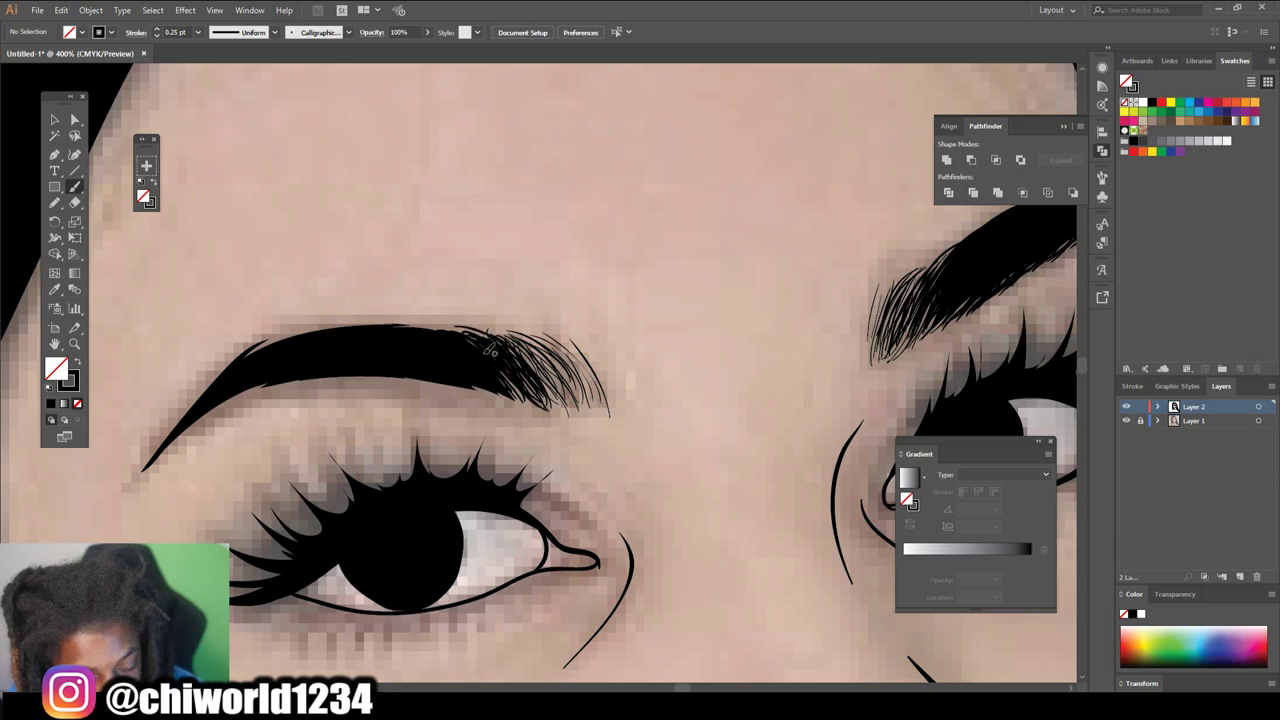
# - Check the left eyebrow's inner hair strokes against the whole face with the photo layer hidden, and restore the photo
pyautogui.hotkey('ctrl', '-')
pyautogui.hotkey('ctrl', '-')
pyautogui.hotkey('ctrl', '-')
pyautogui.hotkey('ctrl', '-')
pyautogui.click(1126, 420)
pyautogui.click(1126, 420)
pyautogui.hotkey('ctrl', '=')
pyautogui.hotkey('ctrl', '=')
pyautogui.hotkey('ctrl', '=')
pyautogui.hotkey('ctrl', '=')
pyautogui.hotkey('ctrl', '=')
# - Add fine hair strokes along the left eyebrow's upper and lower edges from the outer tip to the inner end
pyautogui.moveTo(700, 402); pyautogui.dragTo(871, 434)
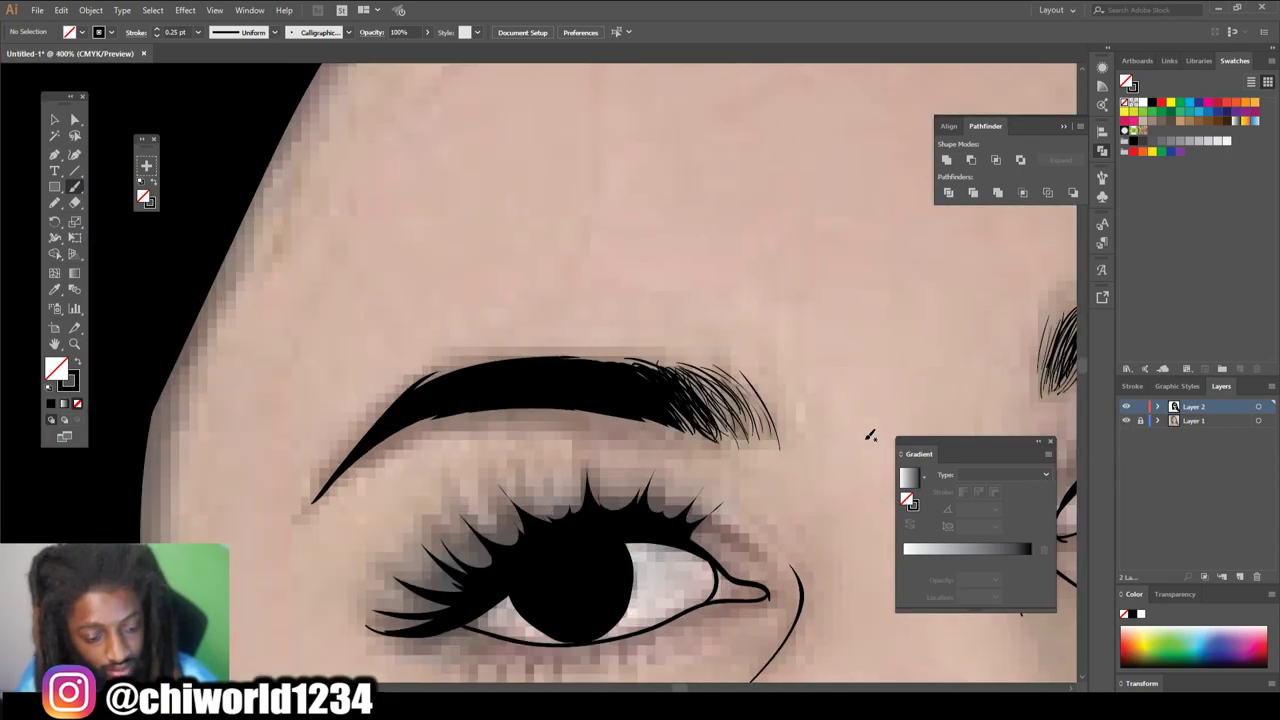
pyautogui.moveTo(299, 518)
pyautogui.mouseDown()
pyautogui.moveTo(358, 465)
pyautogui.moveTo(484, 410)
pyautogui.moveTo(578, 400)
pyautogui.moveTo(735, 432)
pyautogui.mouseUp()
pyautogui.moveTo(580, 357); pyautogui.dragTo(645, 386)
pyautogui.moveTo(510, 362); pyautogui.dragTo(606, 362)
pyautogui.moveTo(436, 376); pyautogui.dragTo(590, 358)
pyautogui.moveTo(312, 504)
pyautogui.mouseDown()
pyautogui.moveTo(380, 428)
pyautogui.moveTo(492, 360)
pyautogui.mouseUp()
pyautogui.moveTo(480, 358)
pyautogui.mouseDown()
pyautogui.moveTo(654, 372)
pyautogui.moveTo(736, 444)
pyautogui.mouseUp()
pyautogui.moveTo(698, 372); pyautogui.dragTo(756, 440)
pyautogui.moveTo(694, 366); pyautogui.dragTo(754, 418)
pyautogui.hotkey('ctrl', '-')
pyautogui.hotkey('ctrl', '-')
pyautogui.hotkey('ctrl', '-')
pyautogui.hotkey('ctrl', '-')
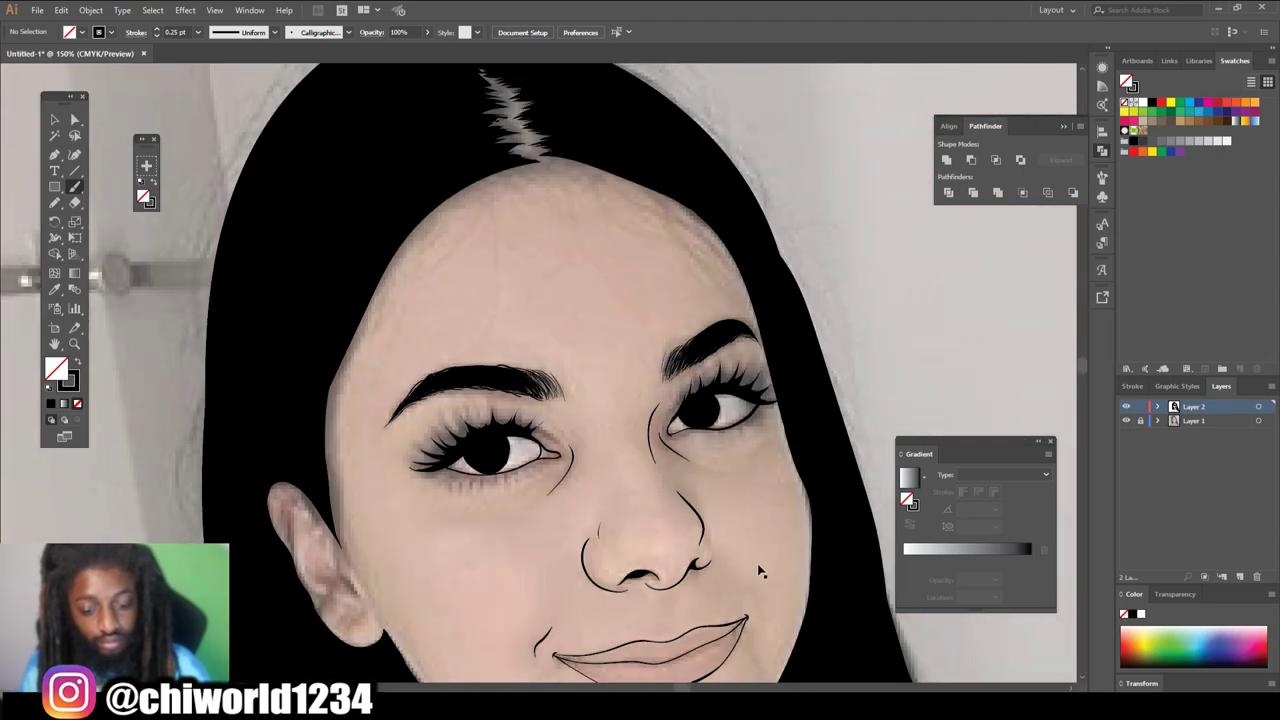
pyautogui.click(1126, 421)
pyautogui.click(1126, 420)
# - Paint fine hair strokes along the left hairline from beside the ear up to the forehead
pyautogui.scroll(5, 542, 367)
pyautogui.moveTo(800, 330)
pyautogui.mouseDown()
pyautogui.moveTo(878, 294)
pyautogui.moveTo(866, 272)
pyautogui.mouseUp()
pyautogui.scroll(-5, 866, 280)
pyautogui.scroll(4, 449, 502)
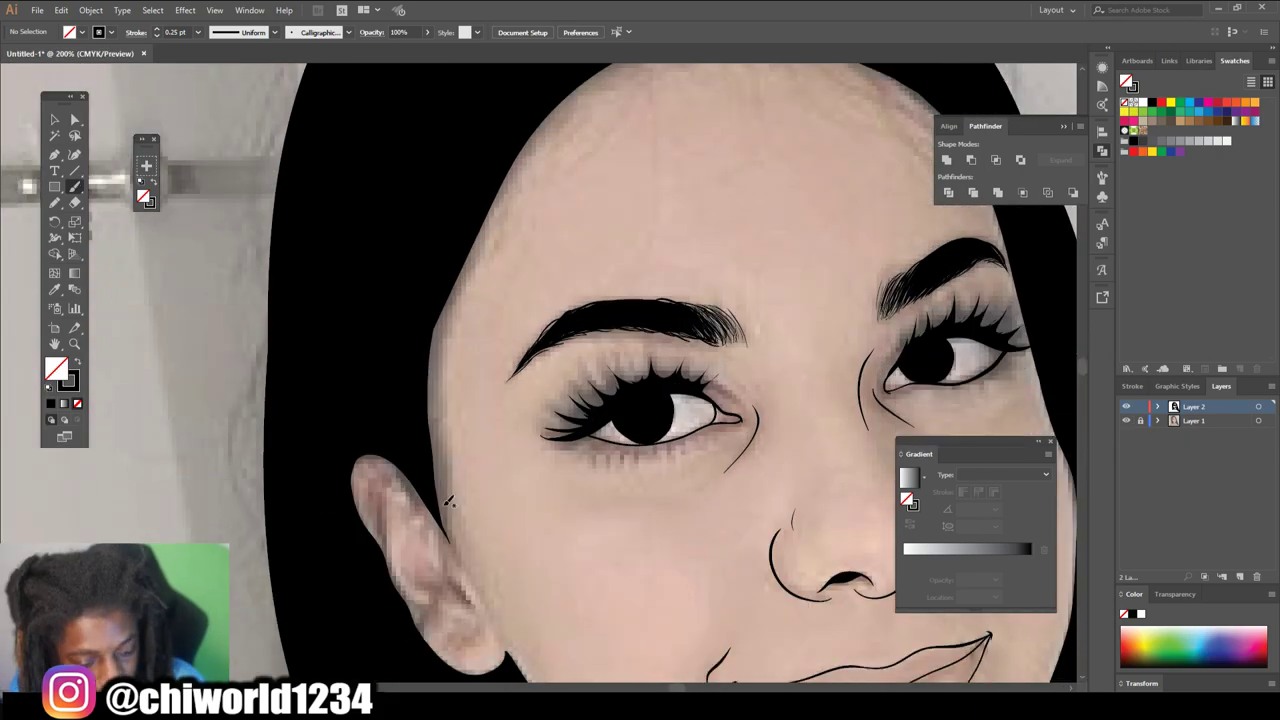
pyautogui.moveTo(452, 550); pyautogui.dragTo(430, 404)
pyautogui.moveTo(436, 462)
pyautogui.mouseDown()
pyautogui.moveTo(428, 356)
pyautogui.moveTo(440, 318)
pyautogui.moveTo(503, 175)
pyautogui.moveTo(550, 125)
pyautogui.mouseUp()
pyautogui.scroll(-3, 550, 130)
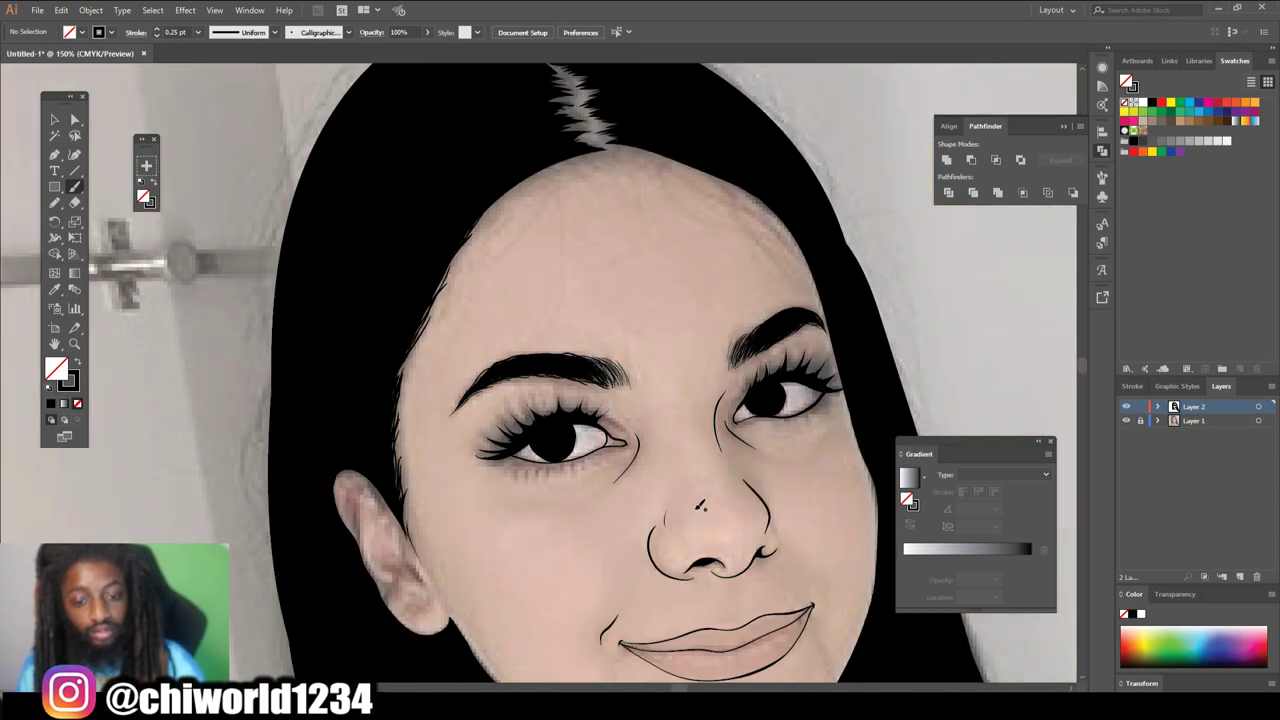
pyautogui.scroll(4, 389, 308)
pyautogui.moveTo(389, 308)
pyautogui.mouseDown()
pyautogui.moveTo(520, 218)
pyautogui.moveTo(660, 165)
pyautogui.moveTo(630, 140)
pyautogui.moveTo(652, 166)
pyautogui.moveTo(580, 130)
pyautogui.moveTo(520, 205)
pyautogui.mouseUp()
pyautogui.scroll(-3, 520, 205)
# - Paint the inner fold lines of the ear with a 1 pt black brush stroke, and hide the photo layer
pyautogui.scroll(3, 408, 378)
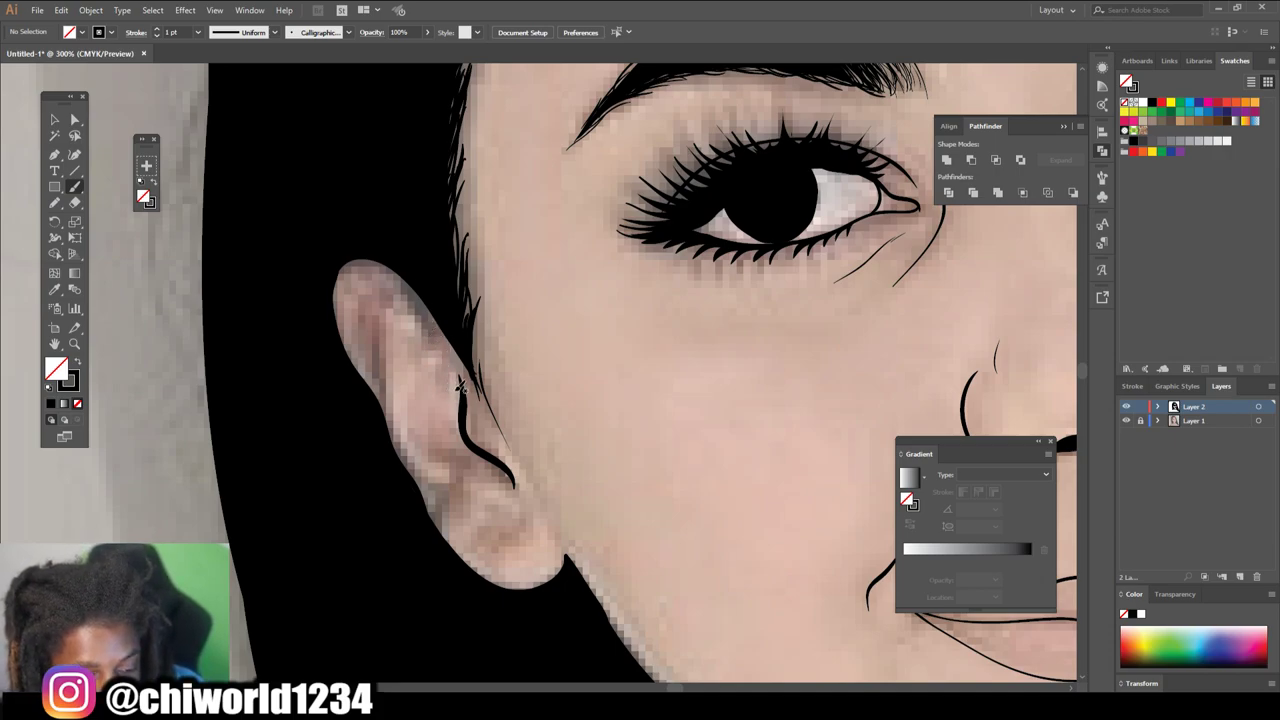
pyautogui.moveTo(428, 352)
pyautogui.mouseDown()
pyautogui.moveTo(401, 308)
pyautogui.moveTo(346, 306)
pyautogui.mouseUp()
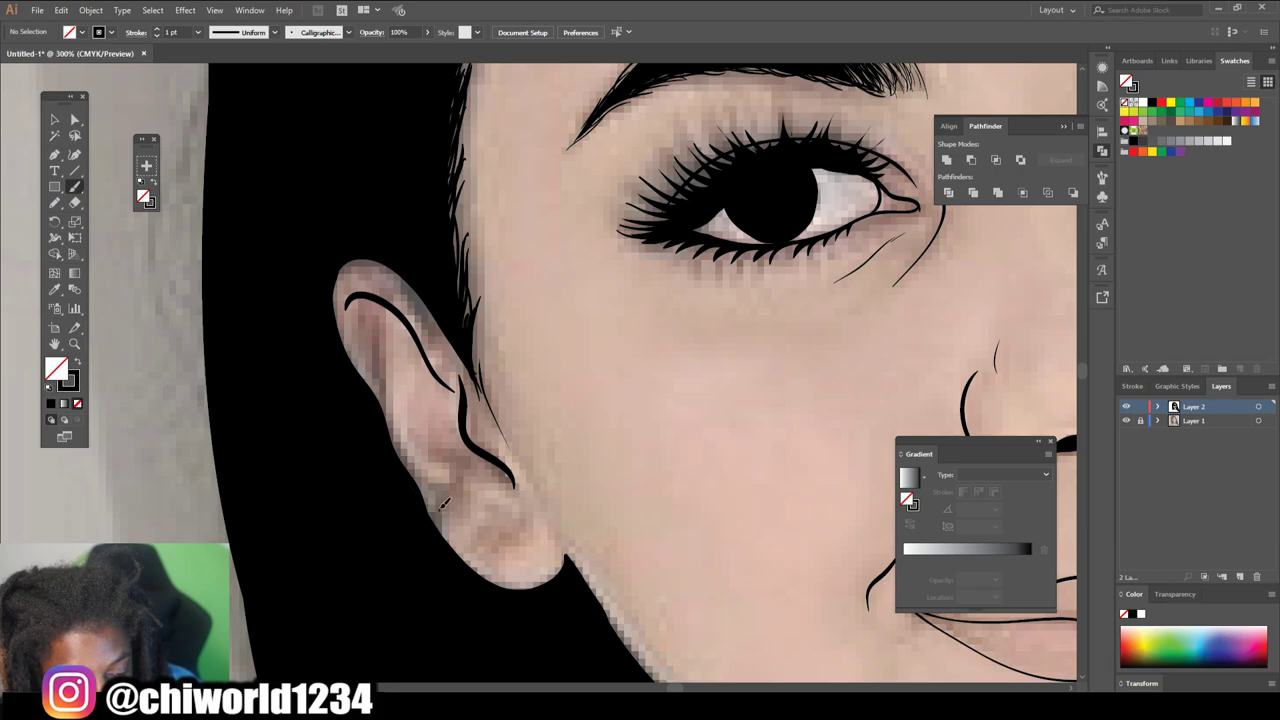
pyautogui.moveTo(430, 481)
pyautogui.mouseDown()
pyautogui.moveTo(400, 448)
pyautogui.moveTo(383, 361)
pyautogui.mouseUp()
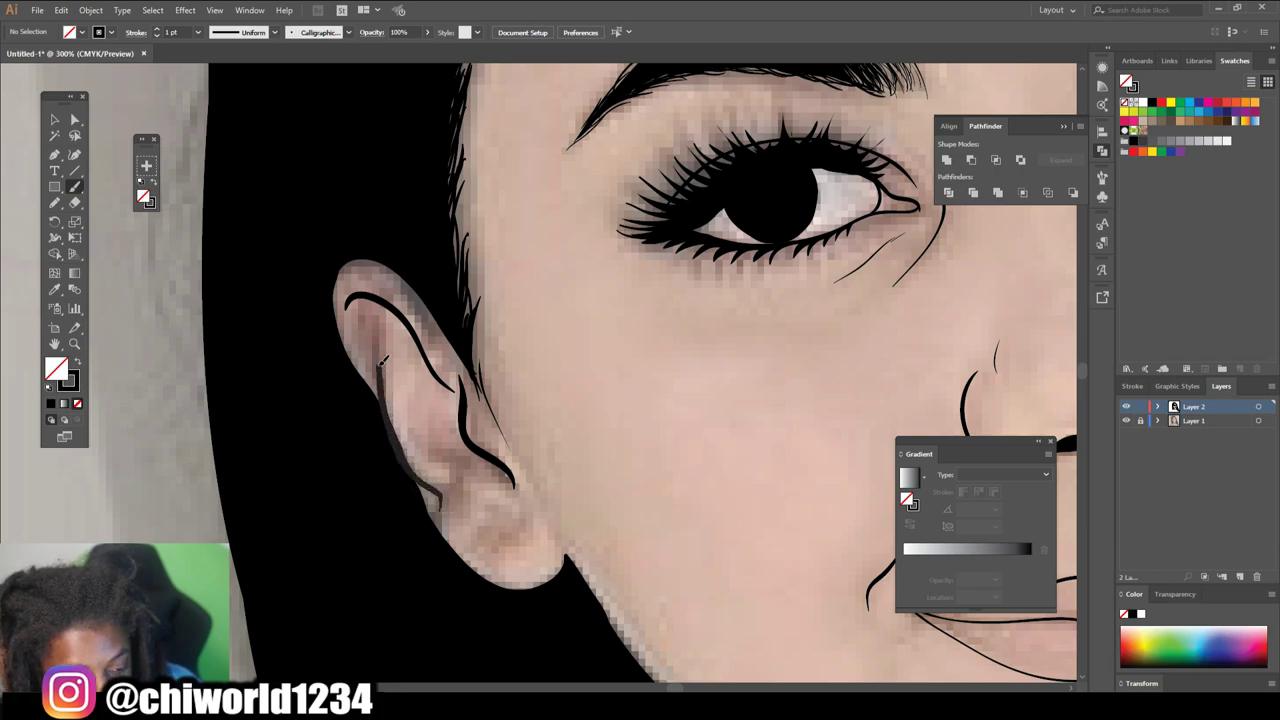
pyautogui.moveTo(380, 301); pyautogui.dragTo(372, 301)
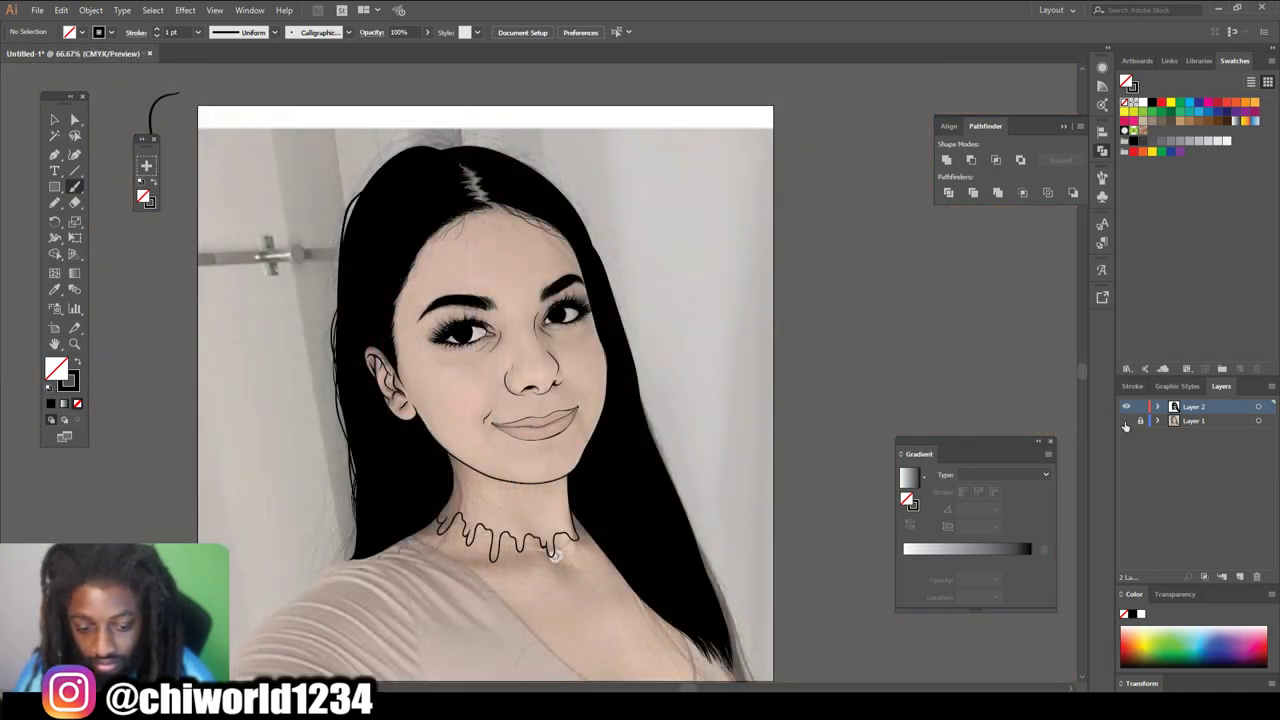
pyautogui.click(1126, 421)
pyautogui.hotkey('ctrl', '-')
pyautogui.scroll(-3, 786, 460)
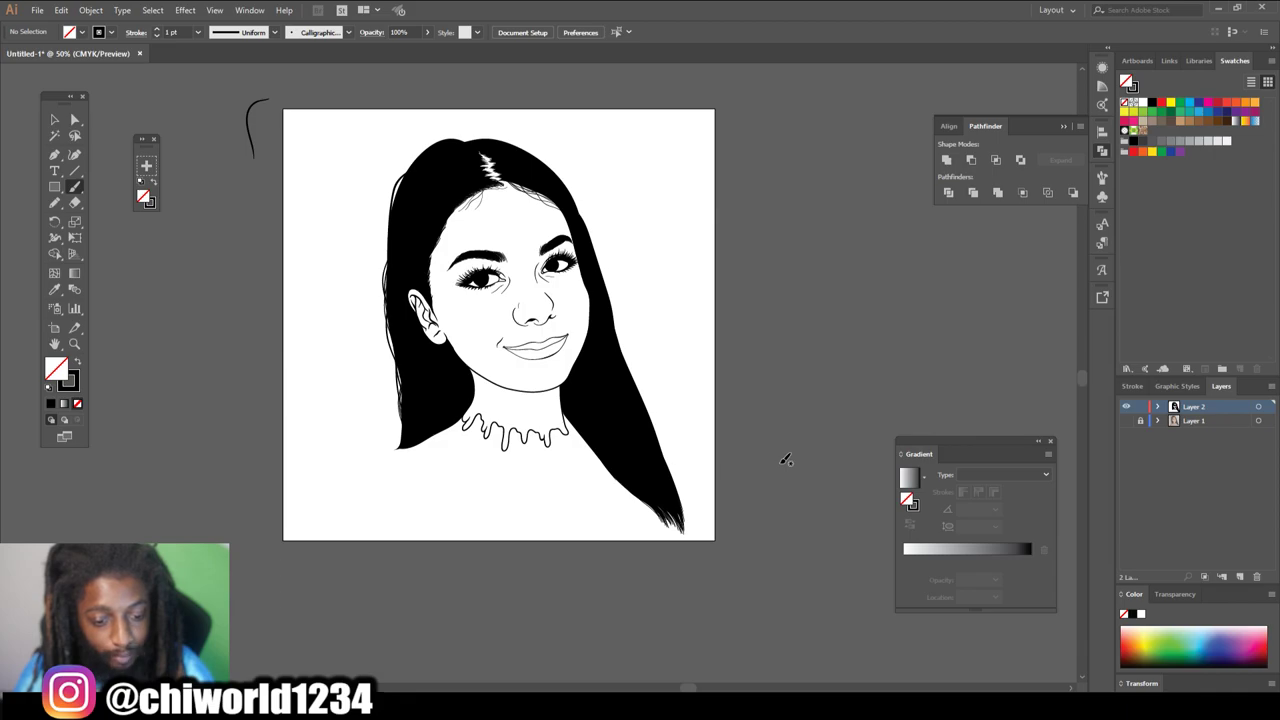
# - Draw a black-filled Pencil drip shape inside the second arch of the neck's drip outline, with no stroke
pyautogui.hotkey('ctrl', '+')
pyautogui.hotkey('ctrl', '+')
pyautogui.hotkey('ctrl', '+')
pyautogui.scroll(-3, 786, 460)
pyautogui.click(55, 203)
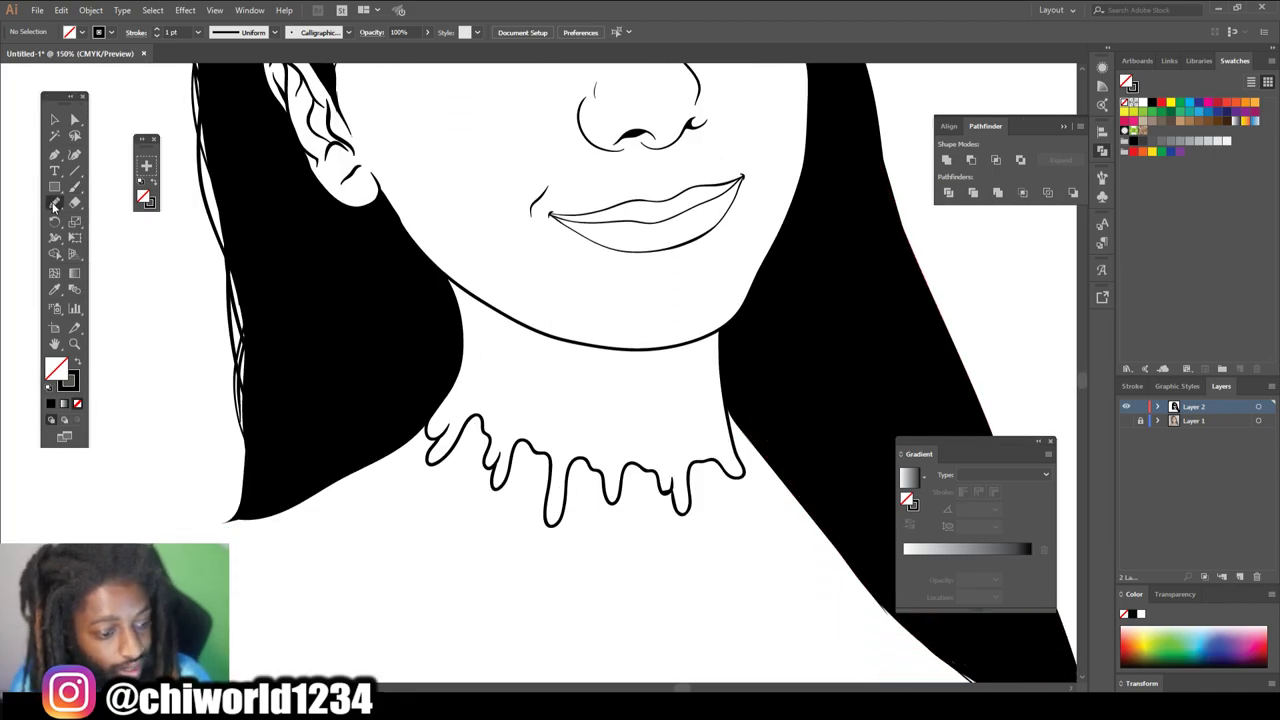
pyautogui.click(76, 362)
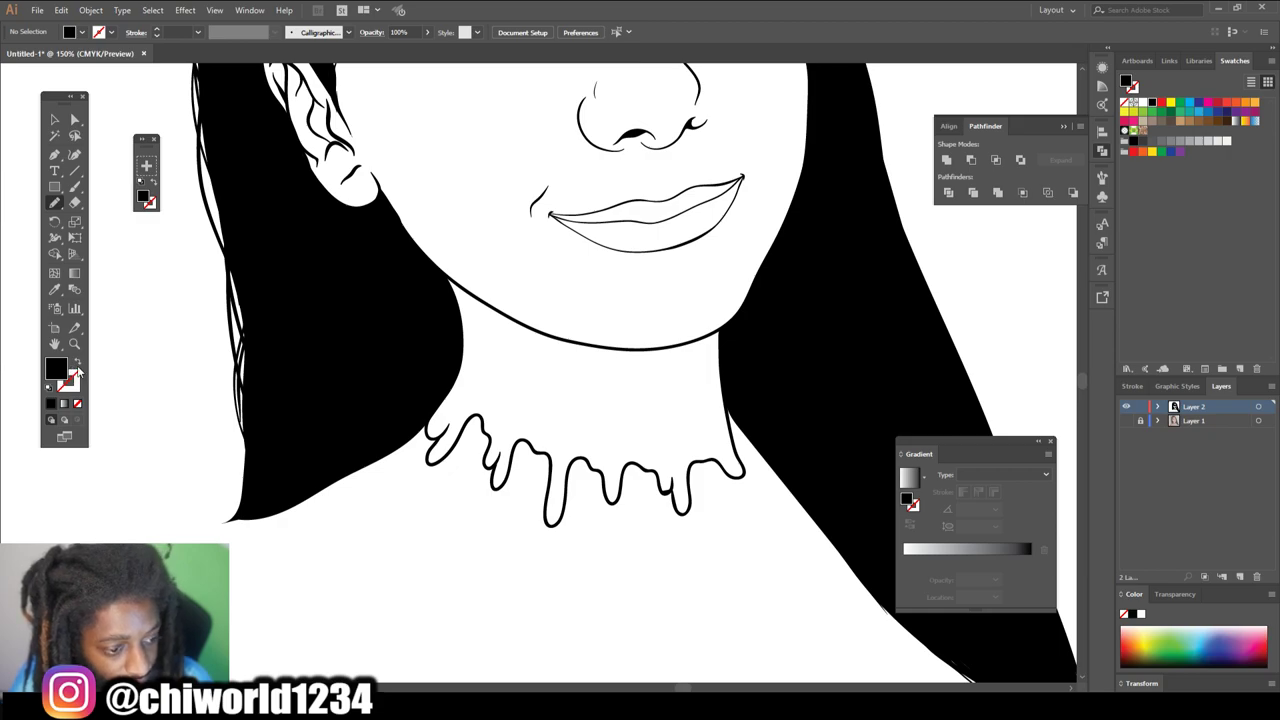
pyautogui.scroll(-2, 548, 505)
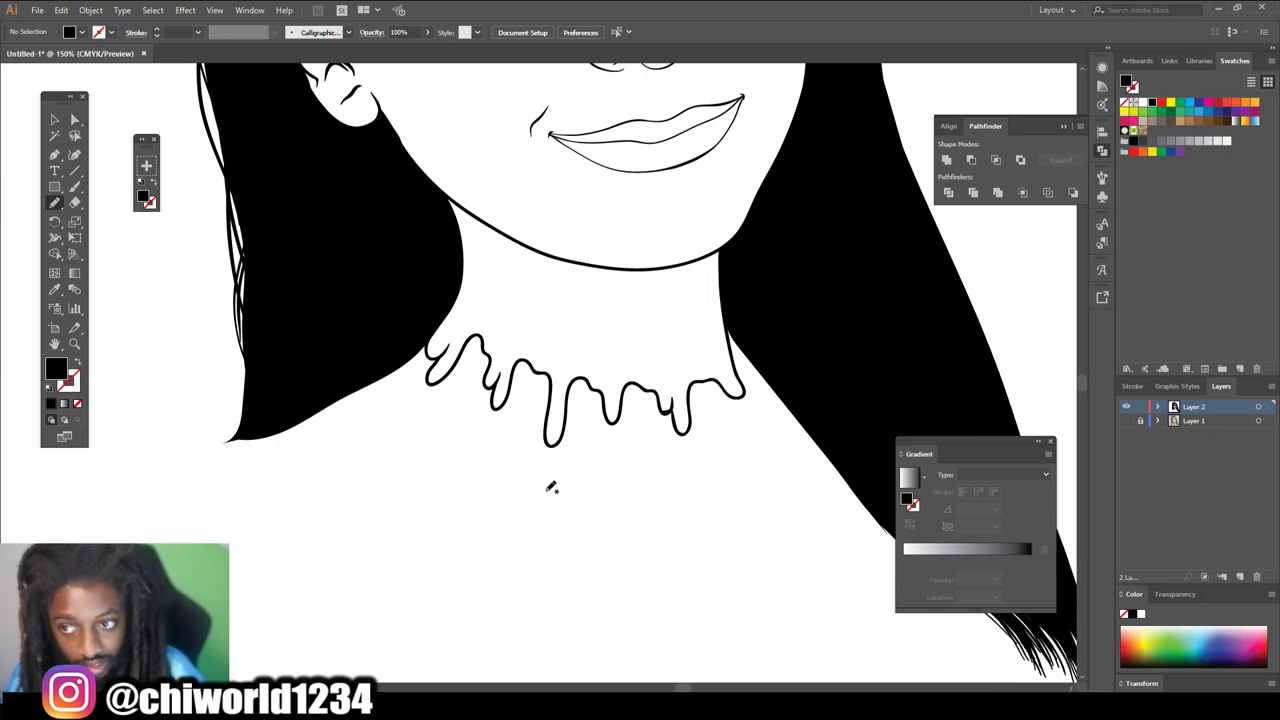
pyautogui.scroll(4, 551, 487)
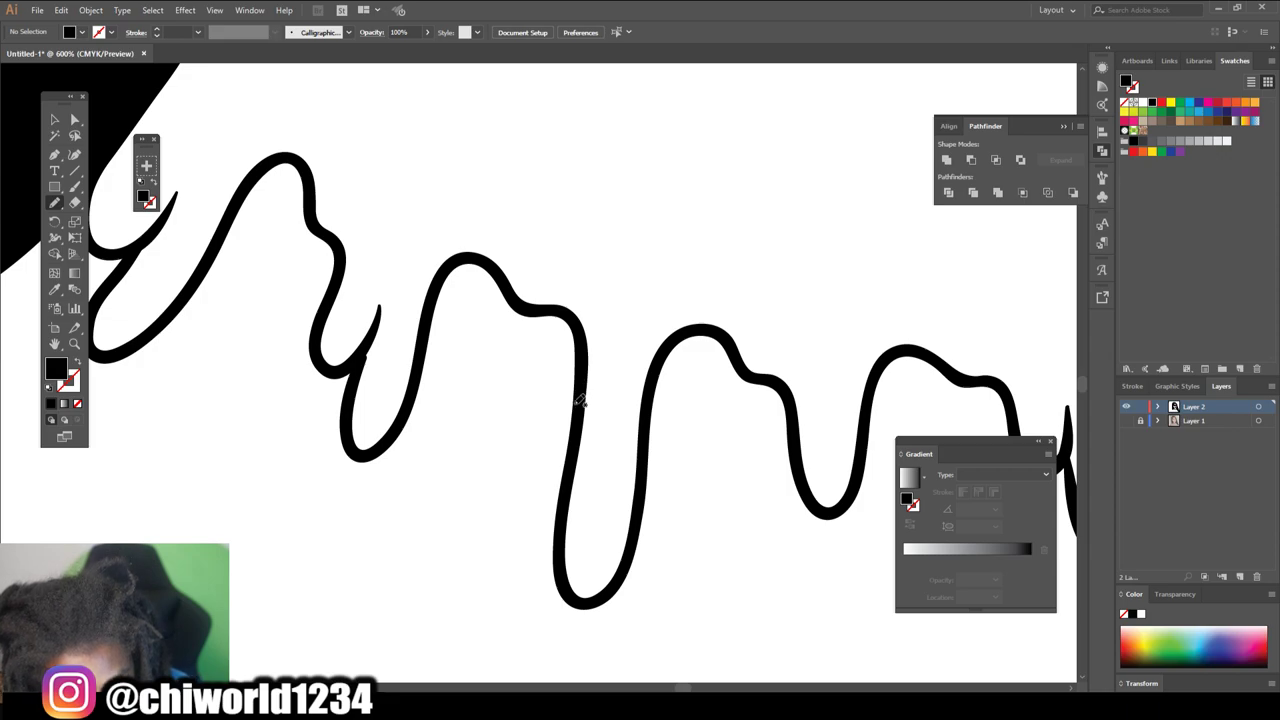
pyautogui.moveTo(576, 420)
pyautogui.mouseDown()
pyautogui.moveTo(514, 423)
pyautogui.moveTo(486, 499)
pyautogui.moveTo(449, 528)
pyautogui.moveTo(448, 410)
pyautogui.moveTo(434, 378)
pyautogui.moveTo(414, 397)
pyautogui.moveTo(456, 260)
pyautogui.moveTo(487, 261)
pyautogui.moveTo(521, 305)
pyautogui.moveTo(567, 318)
pyautogui.moveTo(579, 345)
pyautogui.moveTo(575, 440)
pyautogui.mouseUp()
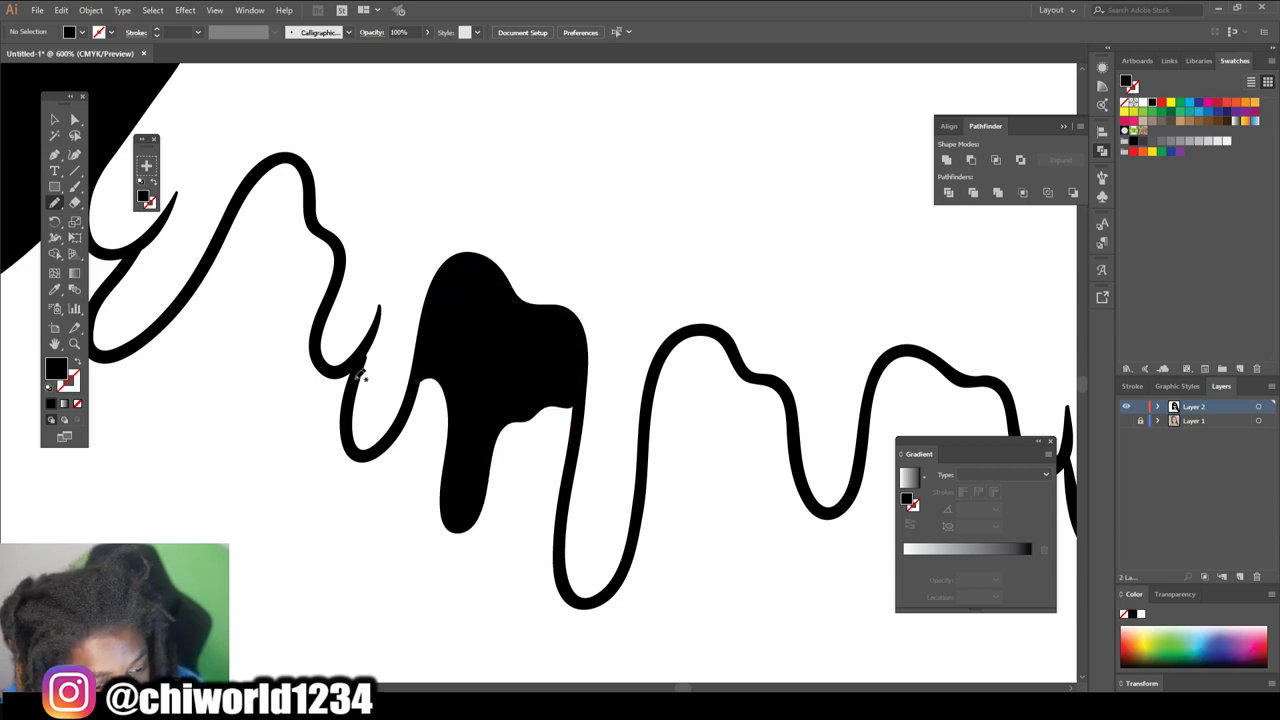
# - Draw a black drip shape filling the first arch at the left of the neck's drip outline
pyautogui.moveTo(366, 352)
pyautogui.mouseDown()
pyautogui.moveTo(330, 368)
pyautogui.moveTo(328, 318)
pyautogui.mouseUp()
pyautogui.moveTo(344, 272); pyautogui.dragTo(326, 228)
pyautogui.moveTo(318, 183)
pyautogui.mouseDown()
pyautogui.moveTo(280, 156)
pyautogui.moveTo(208, 282)
pyautogui.moveTo(236, 352)
pyautogui.moveTo(278, 390)
pyautogui.moveTo(270, 507)
pyautogui.moveTo(362, 370)
pyautogui.mouseUp()
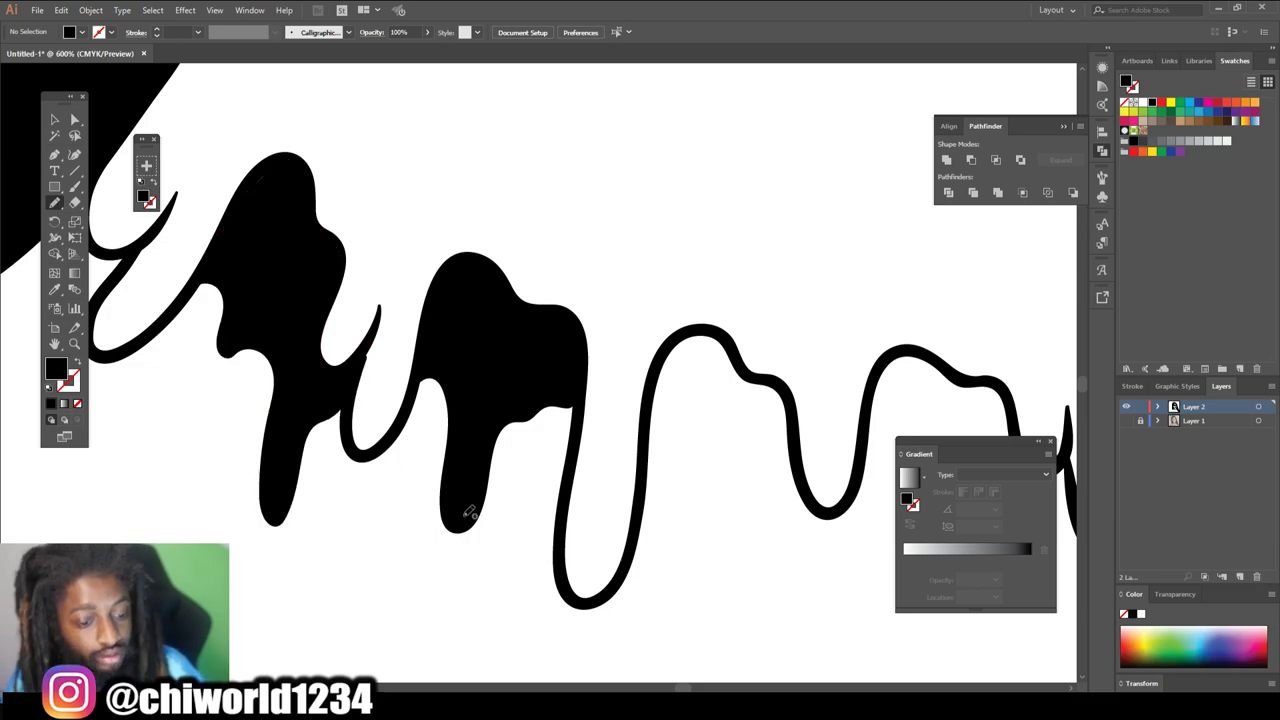
pyautogui.moveTo(258, 223)
pyautogui.mouseDown()
pyautogui.moveTo(275, 173)
pyautogui.moveTo(247, 227)
pyautogui.moveTo(258, 223)
pyautogui.mouseUp()
pyautogui.moveTo(378, 330); pyautogui.dragTo(378, 432)
pyautogui.hotkey('ctrl', '-')
pyautogui.hotkey('ctrl', '-')
pyautogui.hotkey('ctrl', '-')
pyautogui.hotkey('ctrl', '-')
pyautogui.hotkey('ctrl', '-')
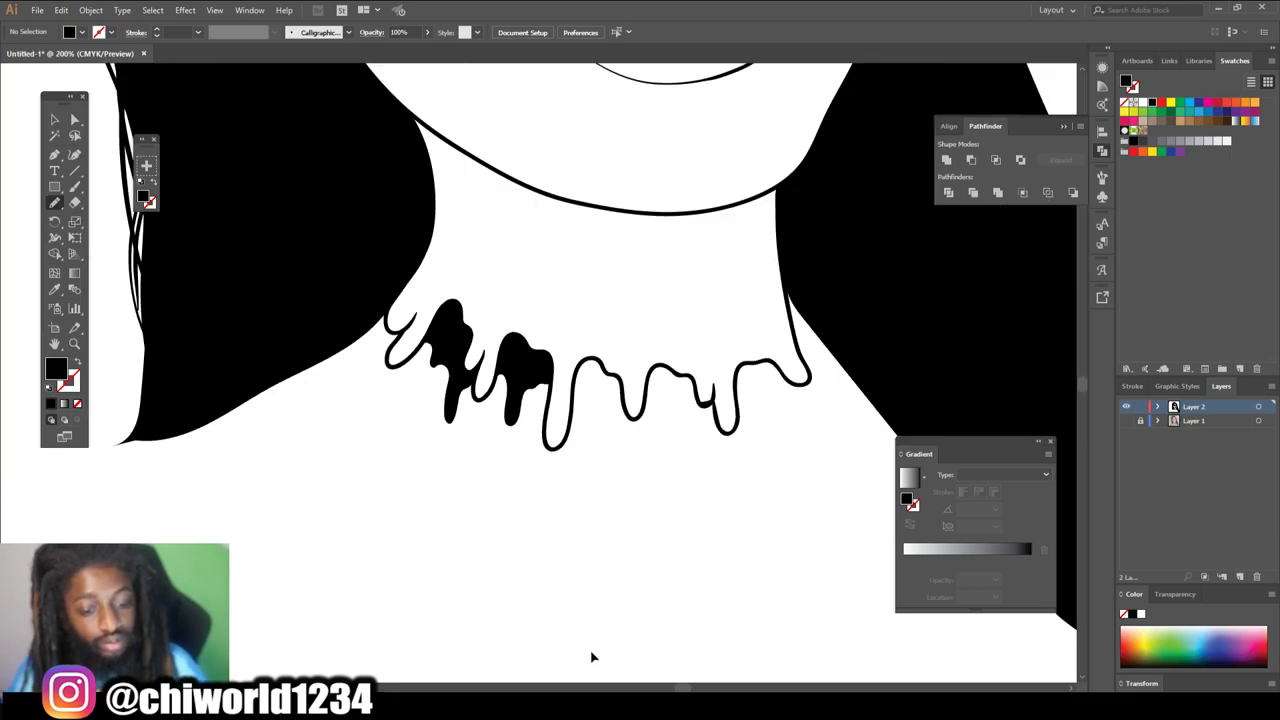
# - Draw a black shape with two hanging drips inside the fourth arch of the neck's drip outline
pyautogui.hscroll(2, 586, 635)
pyautogui.hotkey('ctrl', '+')
pyautogui.hotkey('ctrl', '+')
pyautogui.hotkey('ctrl', '+')
pyautogui.hotkey('ctrl', '+')
pyautogui.hotkey('ctrl', '+')
pyautogui.hscroll(-2, 585, 631)
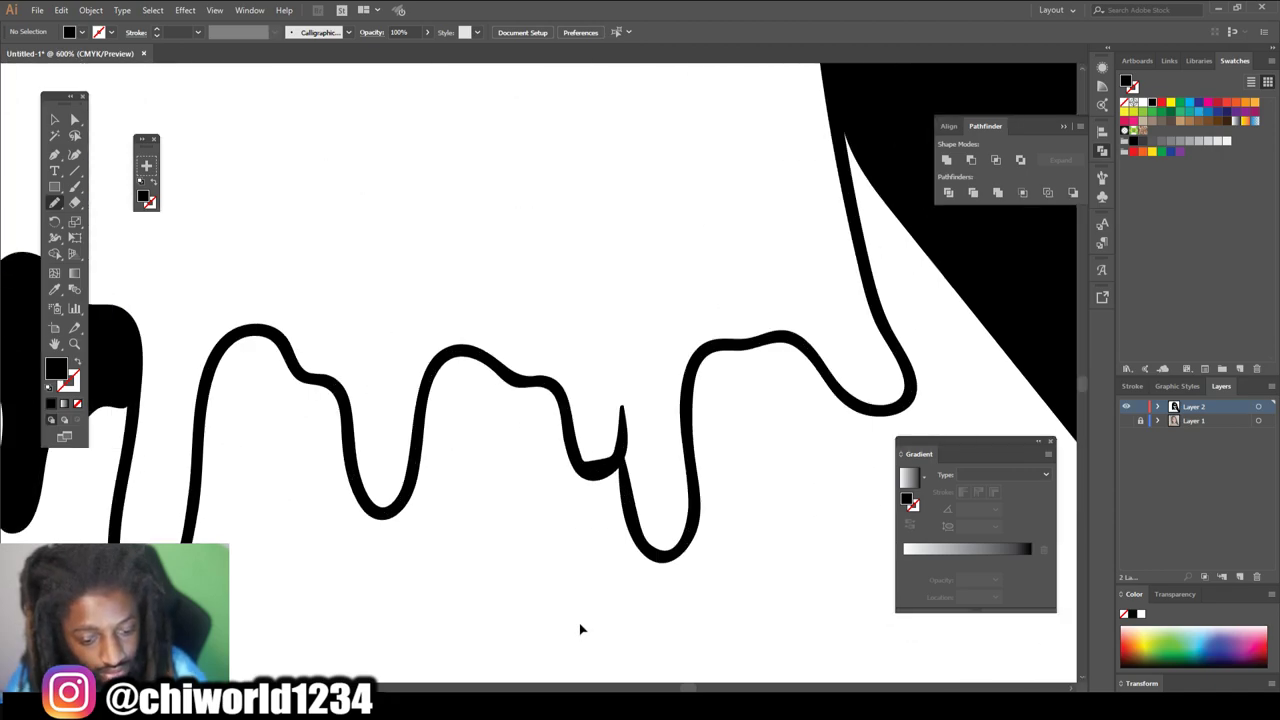
pyautogui.scroll(-2, 583, 628)
pyautogui.moveTo(648, 386)
pyautogui.mouseDown()
pyautogui.moveTo(658, 362)
pyautogui.moveTo(591, 307)
pyautogui.moveTo(482, 272)
pyautogui.moveTo(447, 395)
pyautogui.moveTo(482, 376)
pyautogui.moveTo(525, 493)
pyautogui.moveTo(557, 433)
pyautogui.moveTo(603, 422)
pyautogui.moveTo(620, 524)
pyautogui.moveTo(663, 422)
pyautogui.mouseUp()
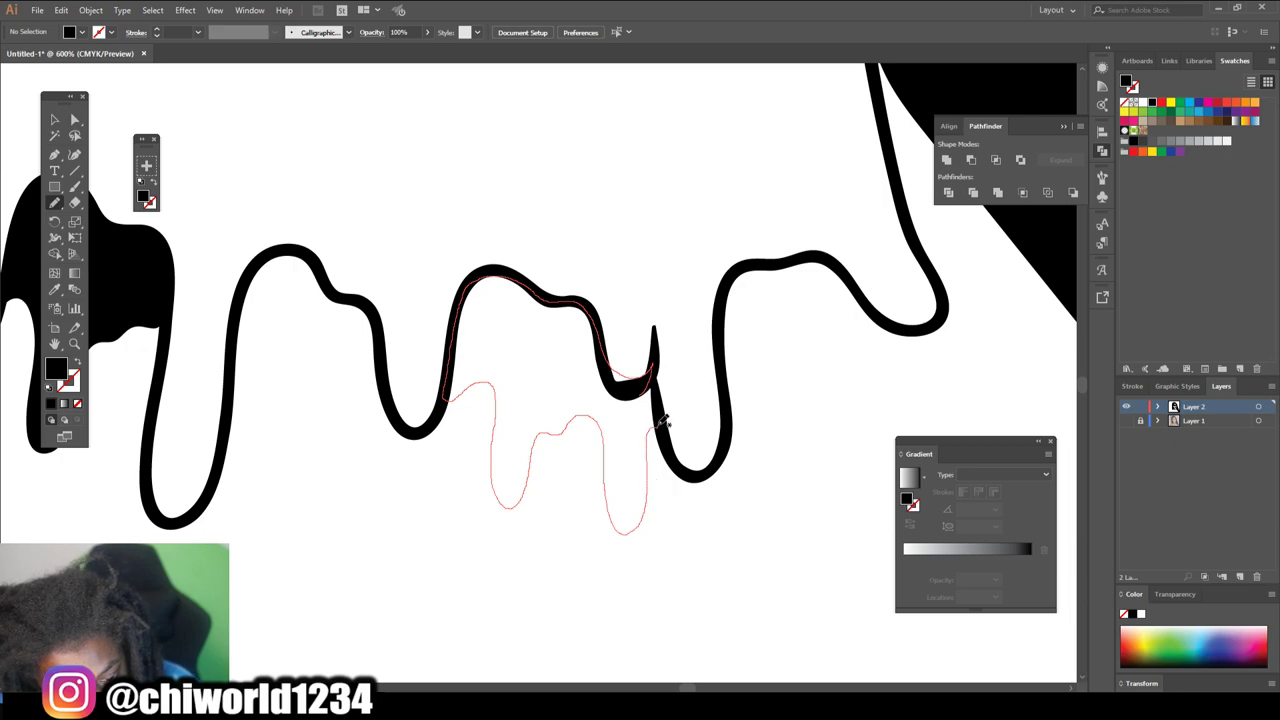
pyautogui.moveTo(632, 355); pyautogui.dragTo(633, 357)
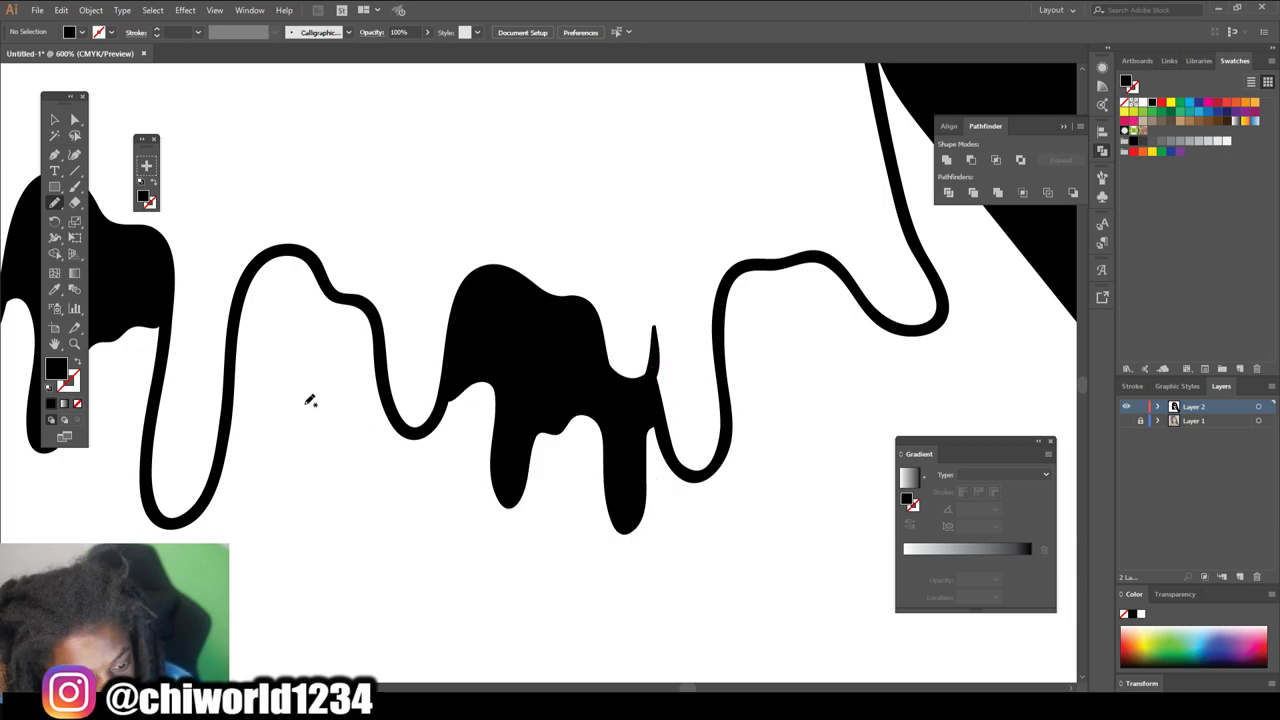
# - Draw black drip shapes inside the remaining third and rightmost arches of the neck's drip outline
pyautogui.moveTo(382, 402)
pyautogui.mouseDown()
pyautogui.moveTo(299, 507)
pyautogui.moveTo(285, 369)
pyautogui.moveTo(234, 330)
pyautogui.moveTo(252, 262)
pyautogui.moveTo(300, 247)
pyautogui.moveTo(330, 287)
pyautogui.moveTo(365, 300)
pyautogui.moveTo(382, 438)
pyautogui.mouseUp()
pyautogui.moveTo(872, 316)
pyautogui.mouseDown()
pyautogui.moveTo(828, 352)
pyautogui.moveTo(800, 448)
pyautogui.moveTo(766, 466)
pyautogui.moveTo(716, 340)
pyautogui.moveTo(728, 272)
pyautogui.moveTo(823, 251)
pyautogui.moveTo(914, 314)
pyautogui.moveTo(908, 334)
pyautogui.mouseUp()
pyautogui.hotkey('ctrl', '-')
pyautogui.hotkey('ctrl', '-')
pyautogui.hotkey('ctrl', '-')
pyautogui.hotkey('ctrl', '-')
pyautogui.hotkey('ctrl', '-')
pyautogui.hotkey('ctrl', '-')
pyautogui.hotkey('ctrl', '-')
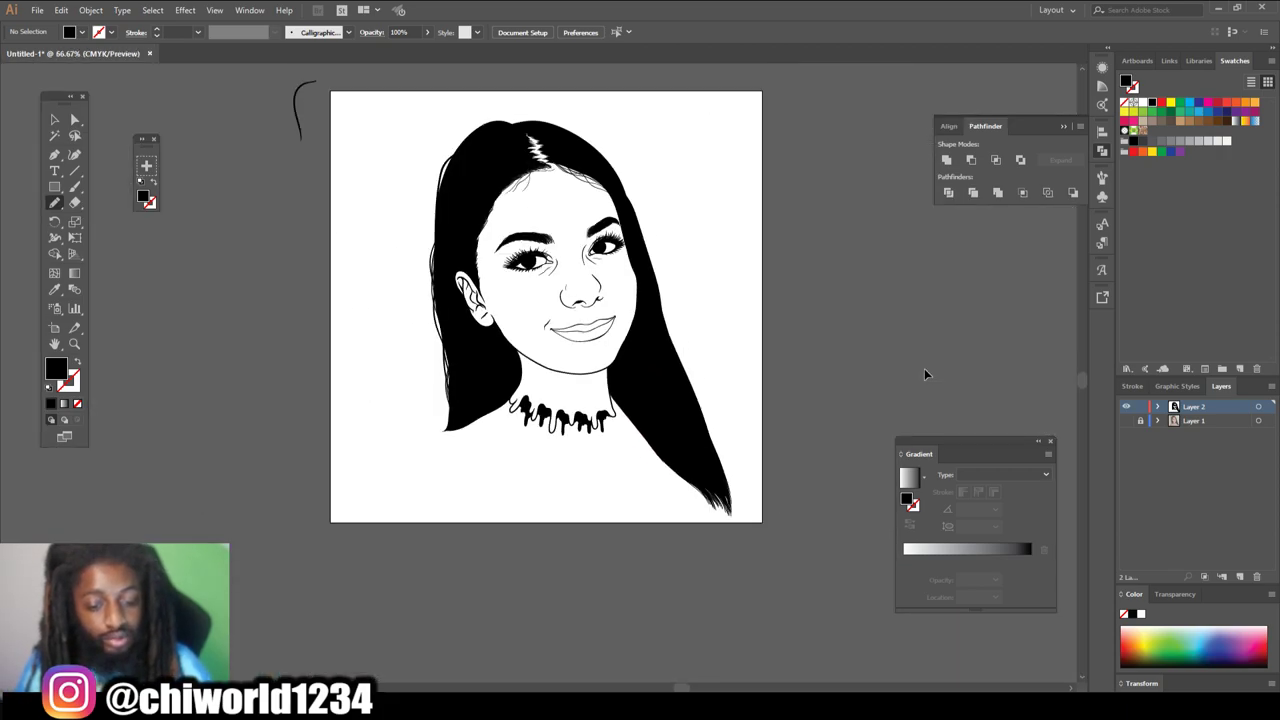
# - Paint a thin curved line joining the nose's right contour to the right nostril with a 0.25 pt black brush stroke
pyautogui.hotkey('ctrl', '+')
pyautogui.hotkey('ctrl', '+')
pyautogui.hotkey('ctrl', '+')
pyautogui.hotkey('ctrl', '+')
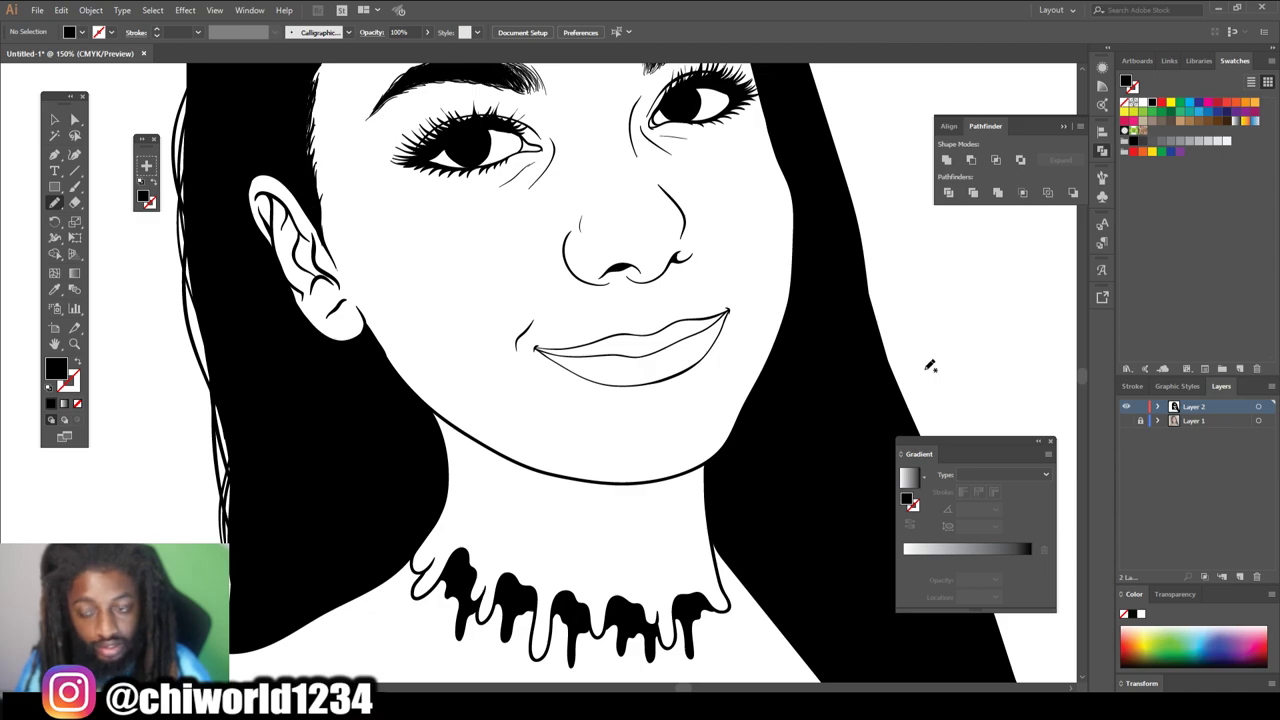
pyautogui.scroll(3, 926, 370)
pyautogui.hotkey('ctrl', '+')
pyautogui.hotkey('ctrl', '+')
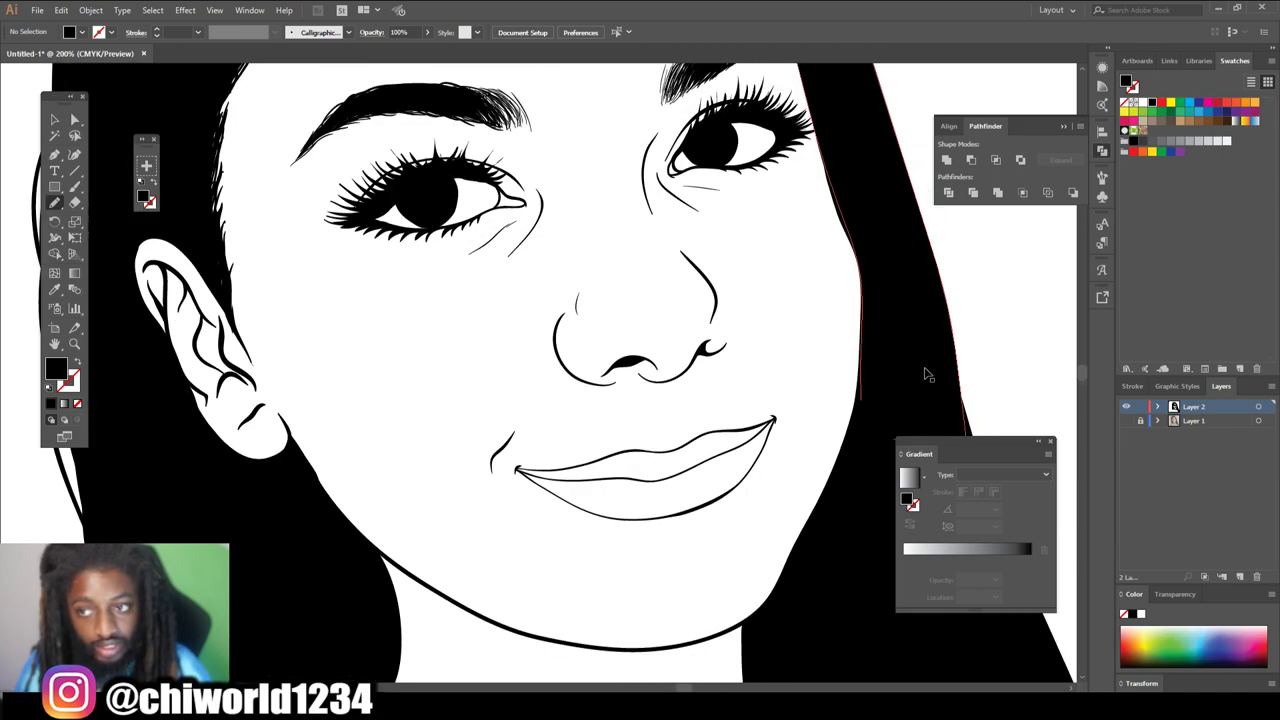
pyautogui.hscroll(4, 925, 371)
pyautogui.hscroll(5, 925, 371)
pyautogui.scroll(3, 928, 366)
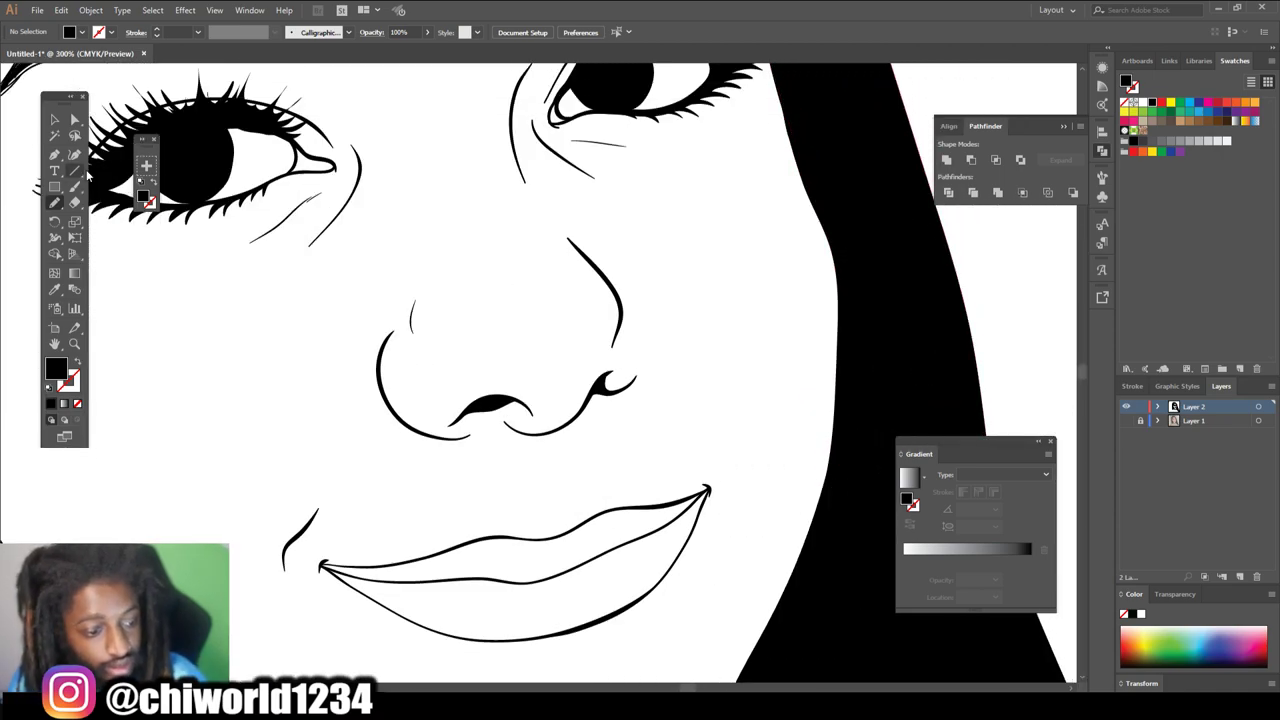
pyautogui.press('b')
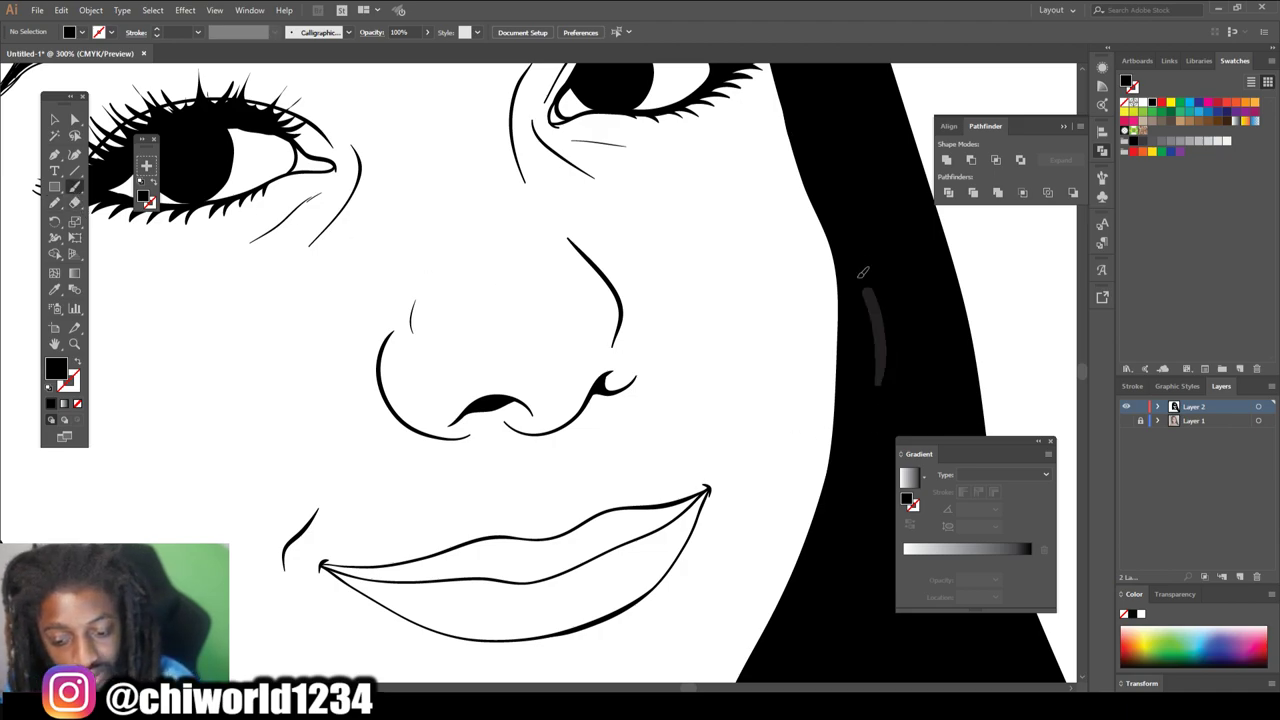
pyautogui.hotkey('shift', 'x')
pyautogui.click(197, 33)
pyautogui.click(220, 38)
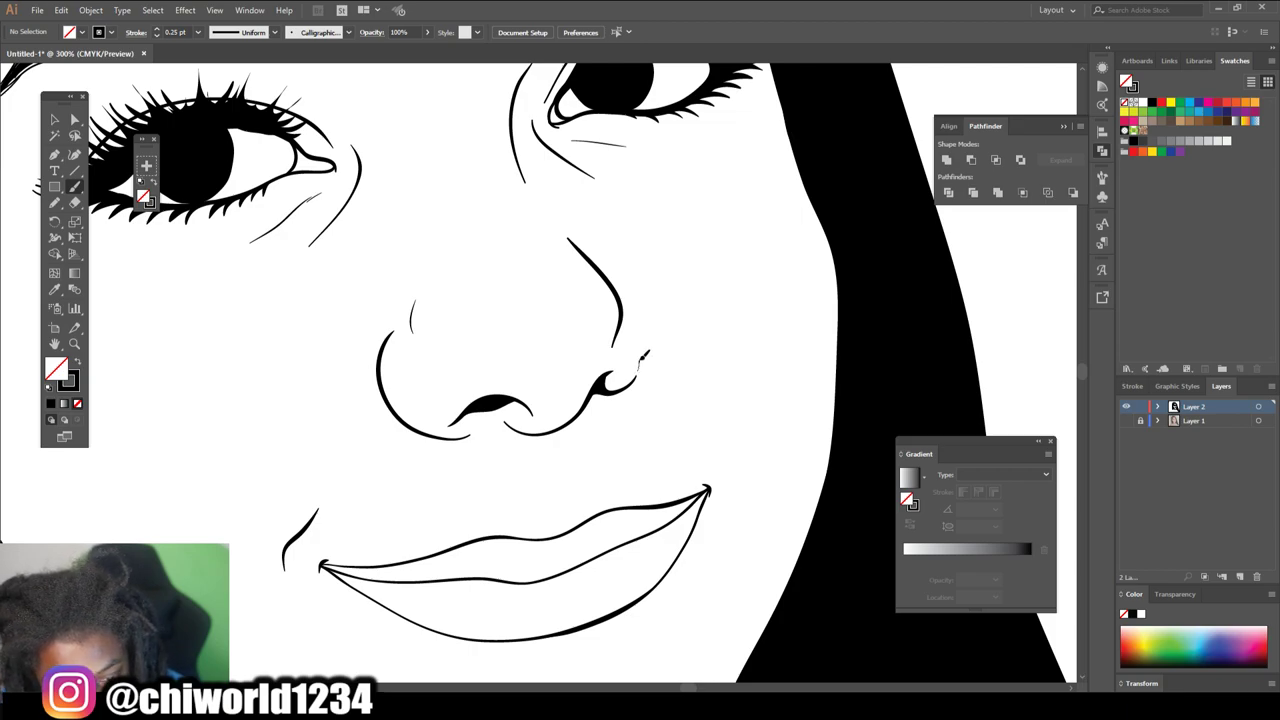
pyautogui.hotkey('ctrl', '-')
pyautogui.hotkey('ctrl', '-')
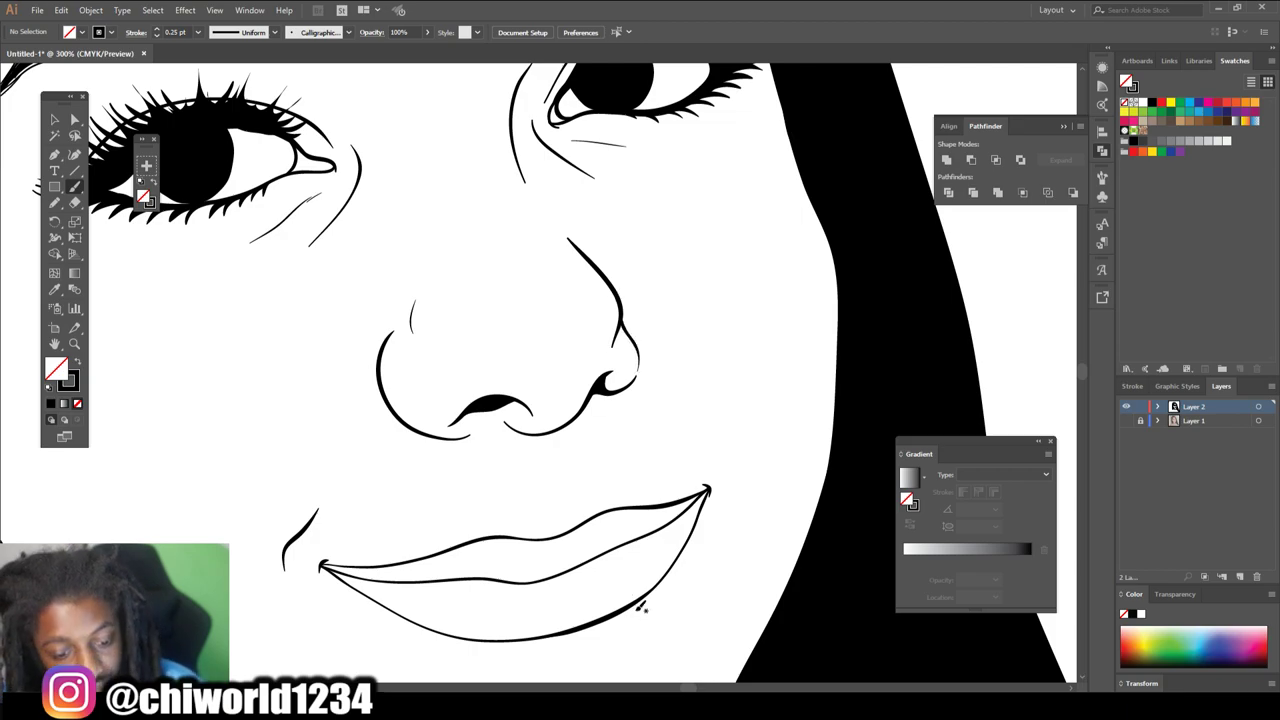
# - Paint fine 0.25 pt hair strokes at the inner ends of both eyebrows
pyautogui.hotkey('ctrl', '-')
pyautogui.hotkey('ctrl', '-')
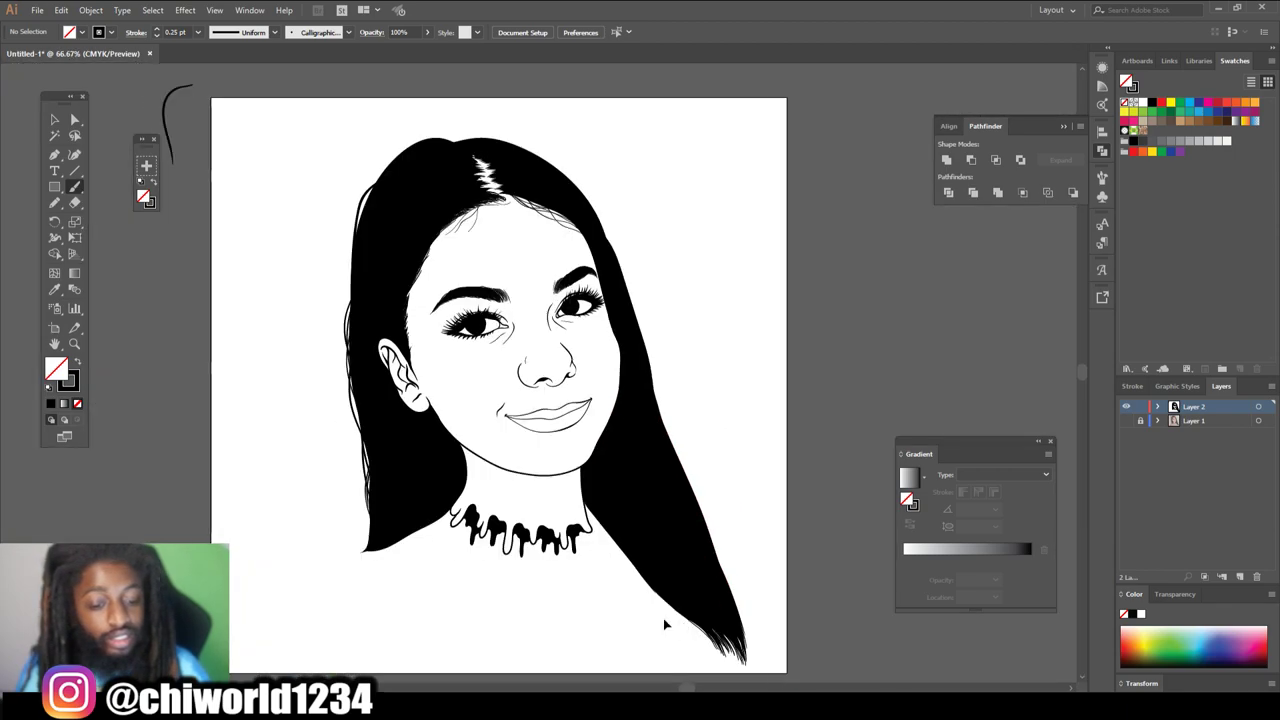
pyautogui.scroll(-1, 683, 610)
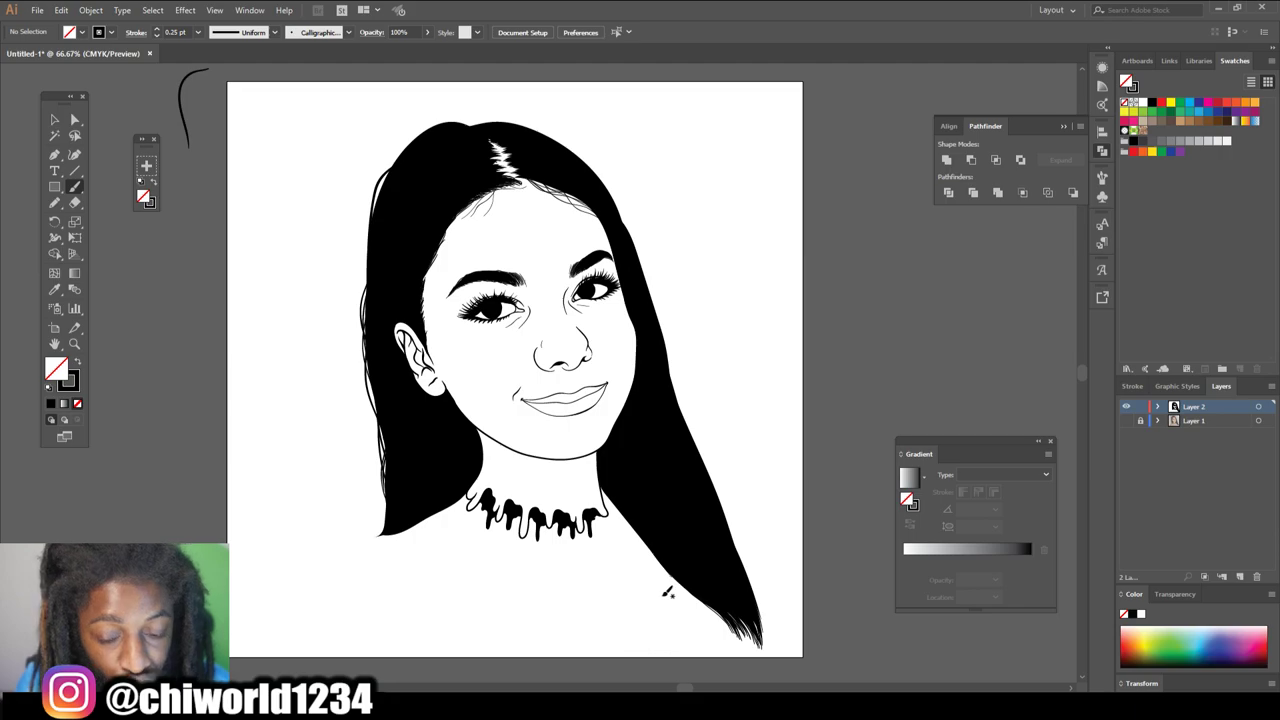
pyautogui.scroll(5, 660, 590)
pyautogui.hotkey('ctrl', '+')
pyautogui.hotkey('ctrl', '+')
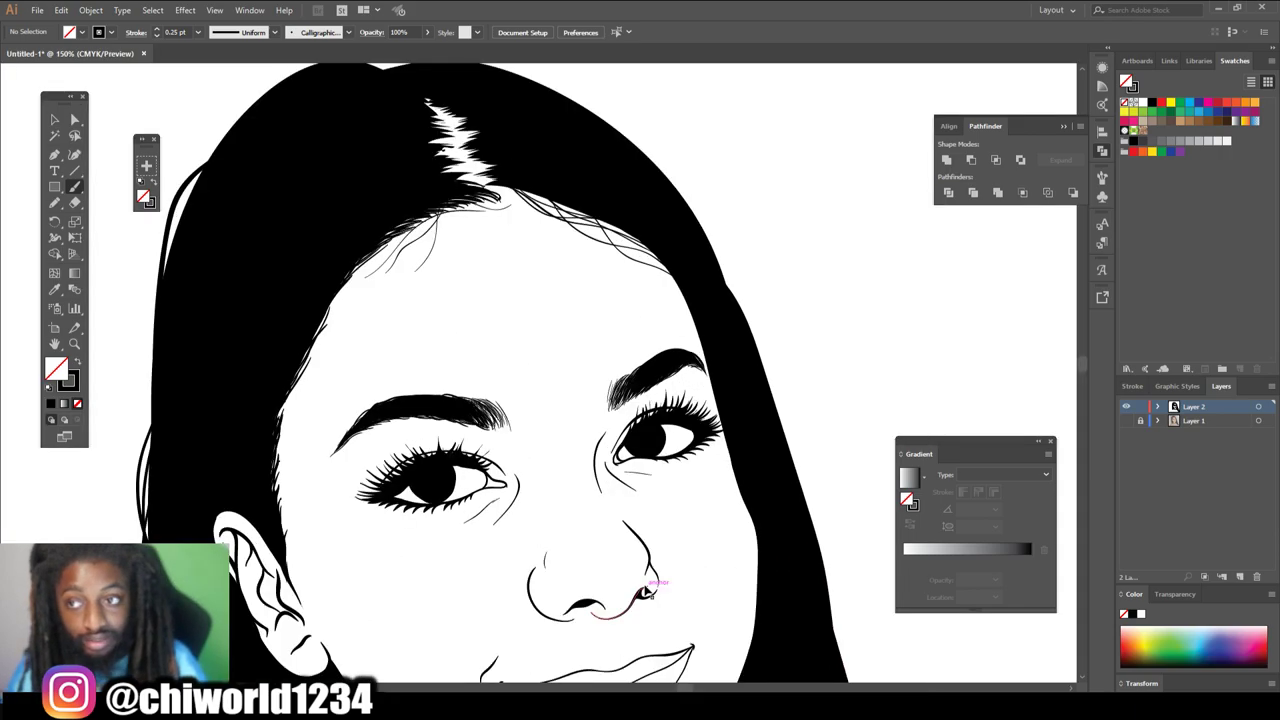
pyautogui.hotkey('ctrl', '+')
pyautogui.hotkey('ctrl', '+')
pyautogui.moveTo(678, 440)
pyautogui.mouseDown()
pyautogui.moveTo(691, 397)
pyautogui.moveTo(677, 396)
pyautogui.mouseUp()
pyautogui.moveTo(474, 492)
pyautogui.mouseDown()
pyautogui.moveTo(450, 441)
pyautogui.moveTo(458, 430)
pyautogui.moveTo(443, 424)
pyautogui.mouseUp()
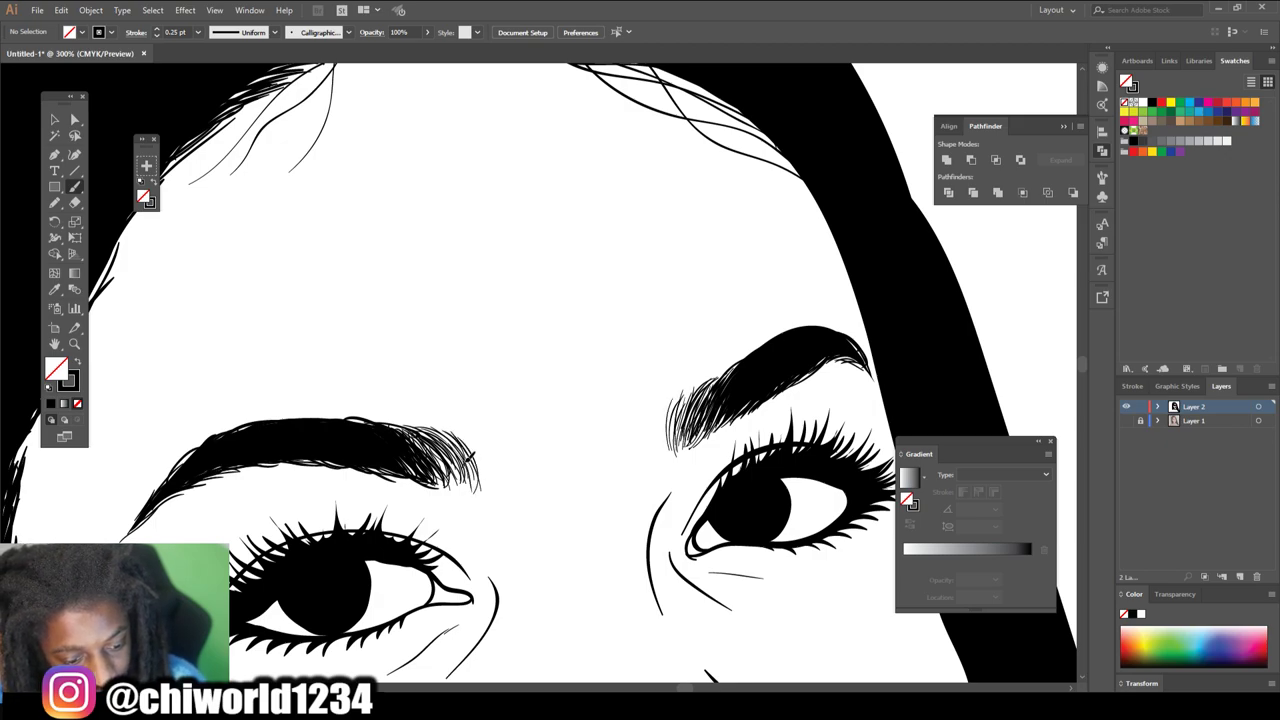
pyautogui.hotkey('ctrl', '-')
pyautogui.hotkey('ctrl', '-')
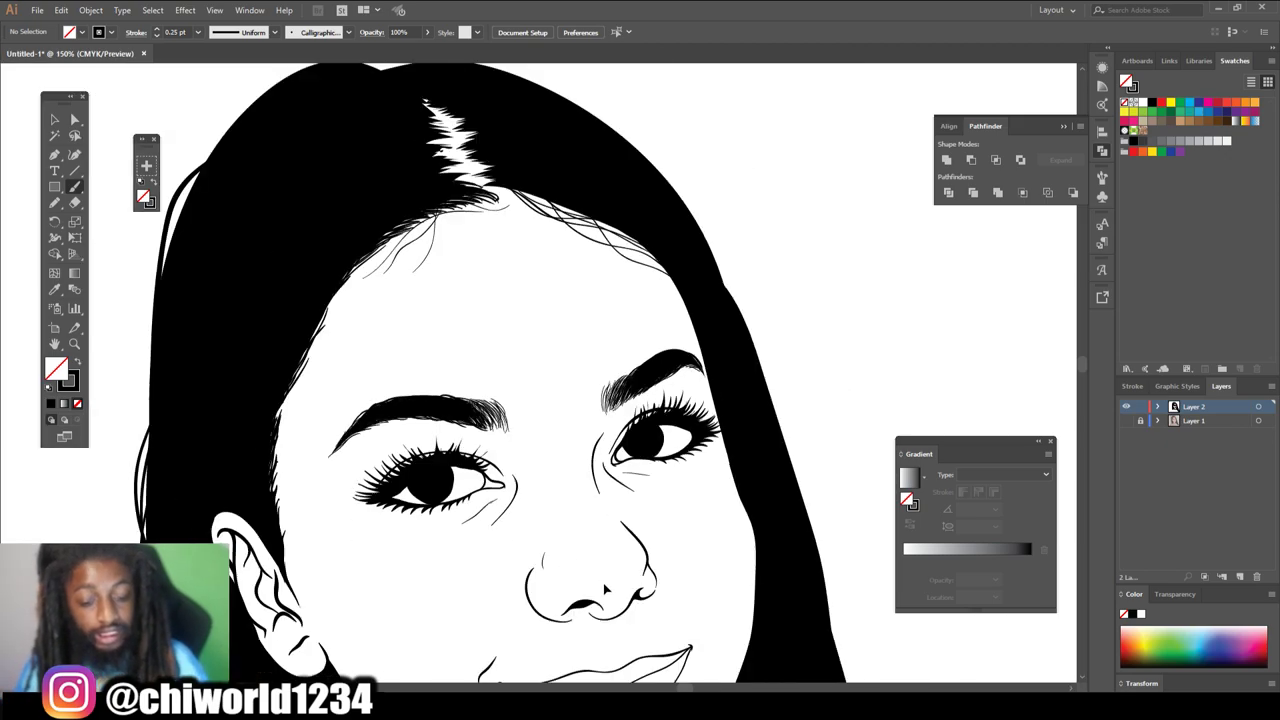
# - Delete the stray curved brush line lying outside the artboard
pyautogui.hotkey('ctrl', '-')
pyautogui.hotkey('ctrl', '-')
pyautogui.hotkey('ctrl', '-')
pyautogui.click(54, 118)
pyautogui.moveTo(230, 155); pyautogui.dragTo(314, 220)
pyautogui.press('Delete')
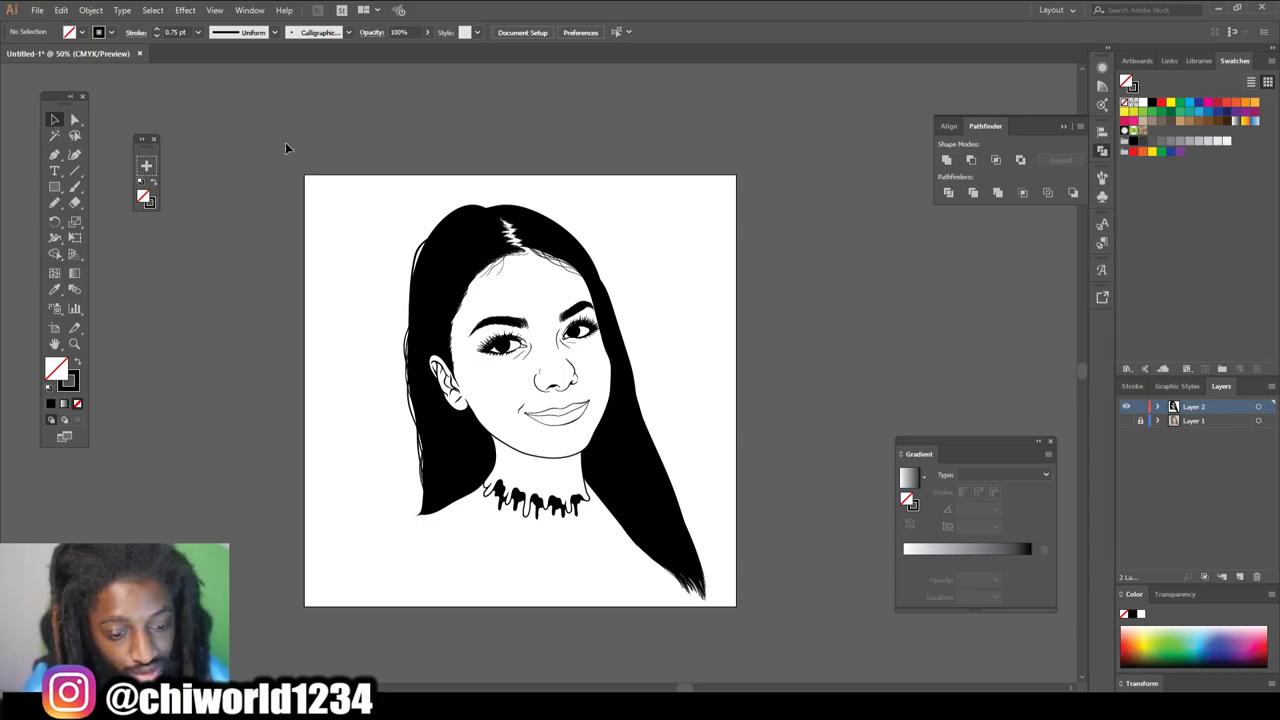
# - Expand the appearance of all the portrait artwork so the brush strokes become filled shapes
pyautogui.hotkey('ctrl', 'a')
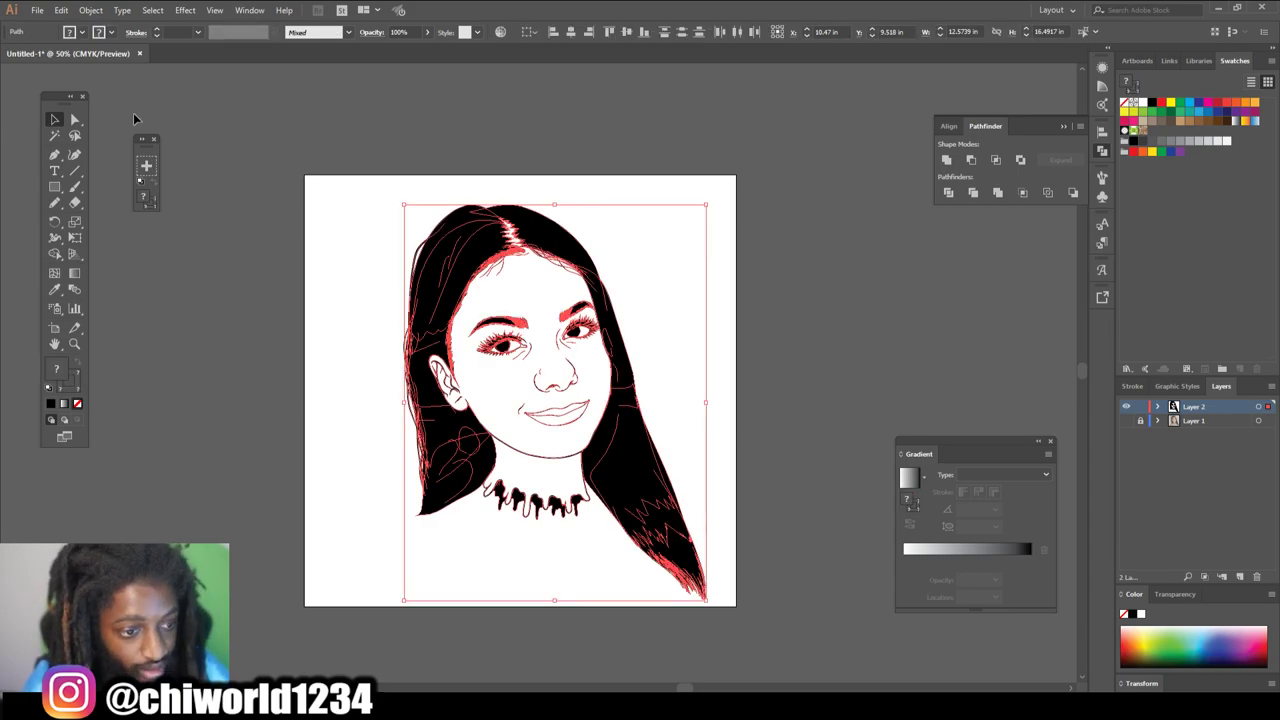
pyautogui.click(91, 10)
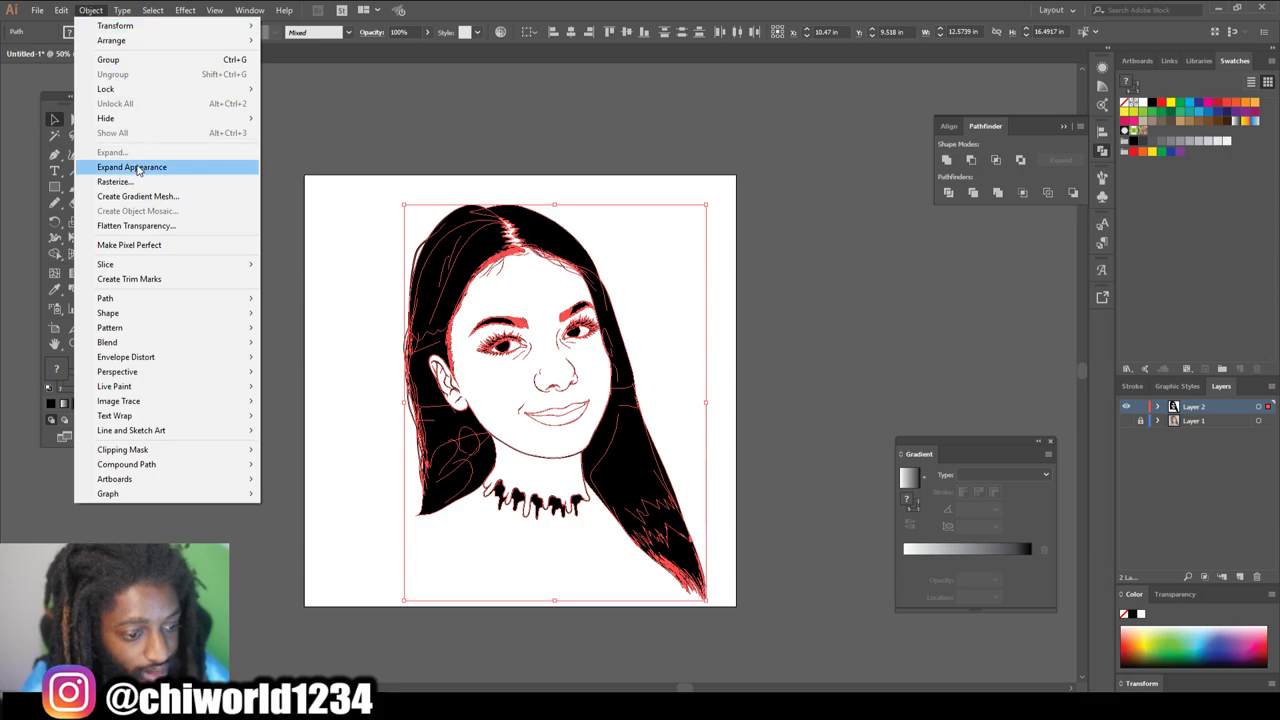
pyautogui.click(137, 169)
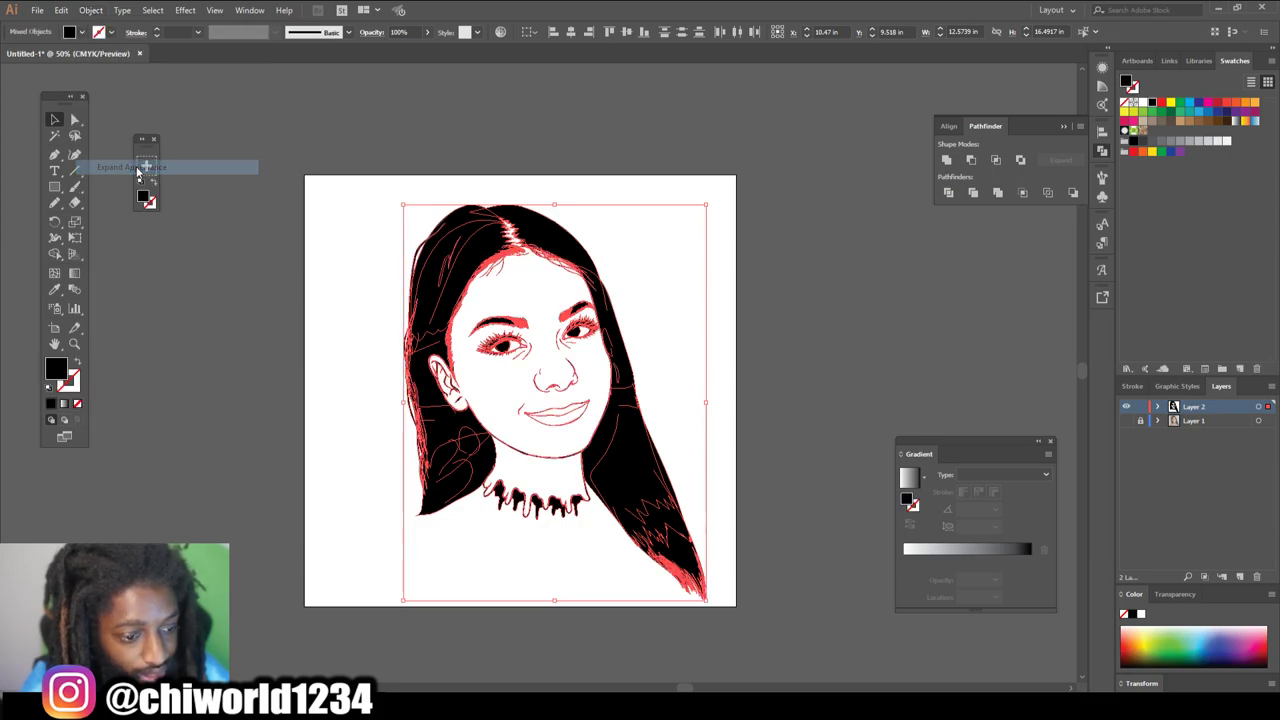
# - Merge all the expanded line art with Pathfinder Merge and ungroup the result
pyautogui.click(996, 193)
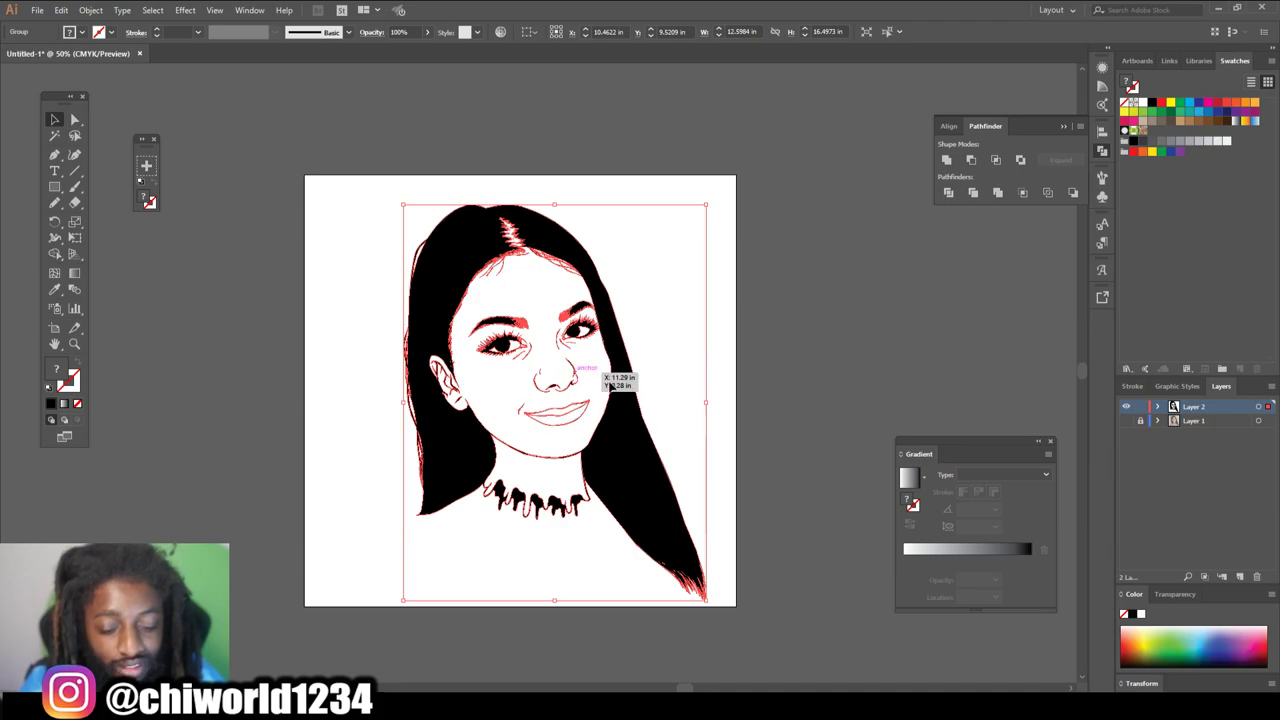
pyautogui.hotkey('ctrl', 'shift', 'g')
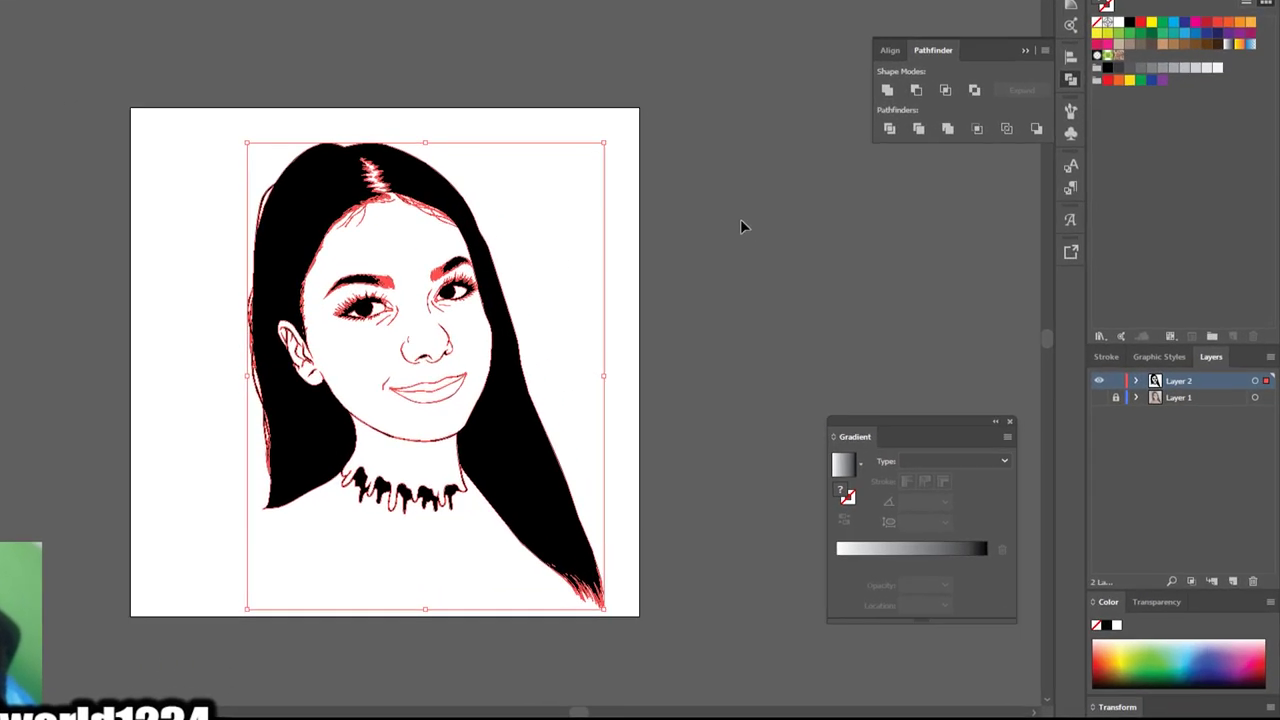
pyautogui.click(823, 272)
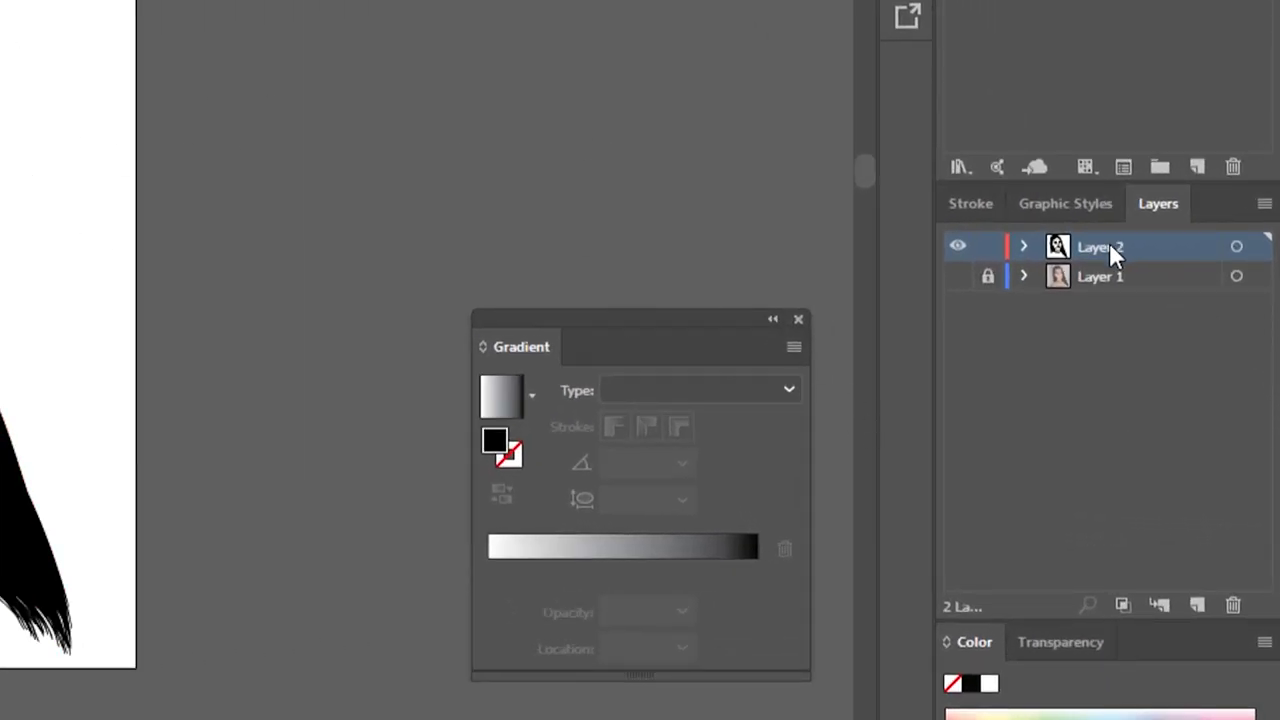
# - Duplicate Layer 2, lock the copy and make the original Layer 2 the active layer
pyautogui.moveTo(1106, 250); pyautogui.dragTo(1204, 605)
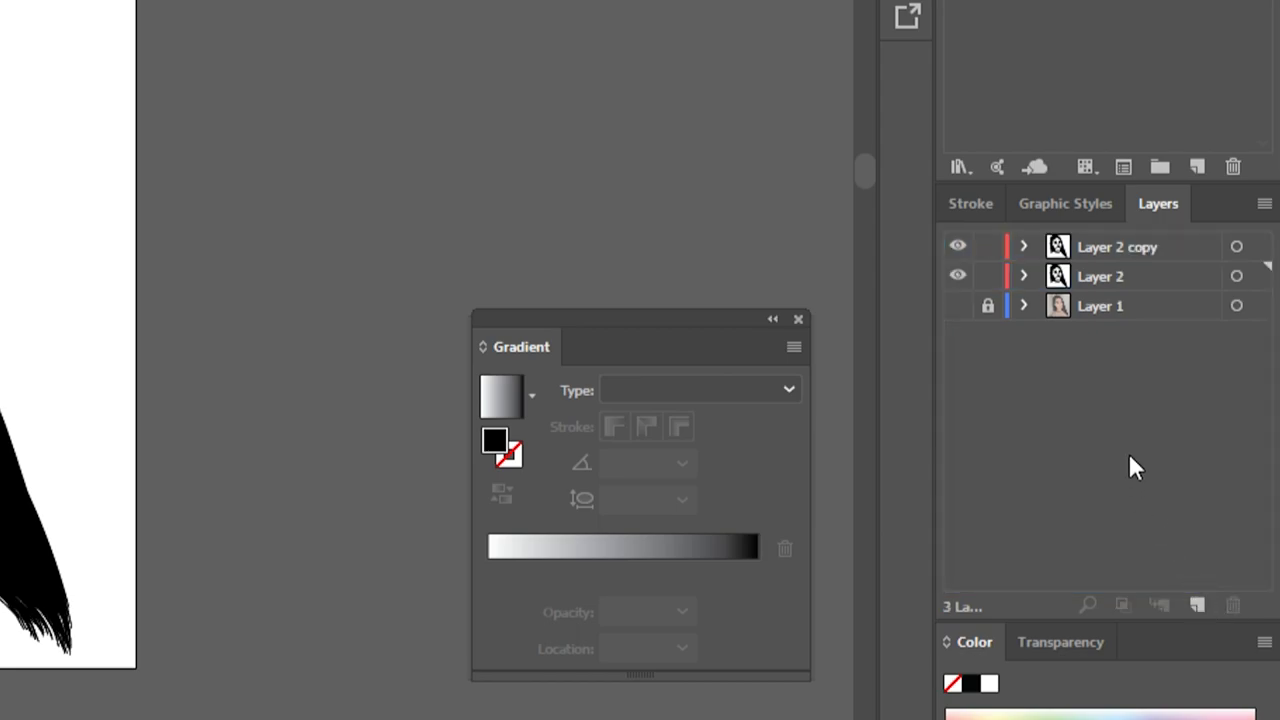
pyautogui.click(997, 246)
pyautogui.click(1126, 276)
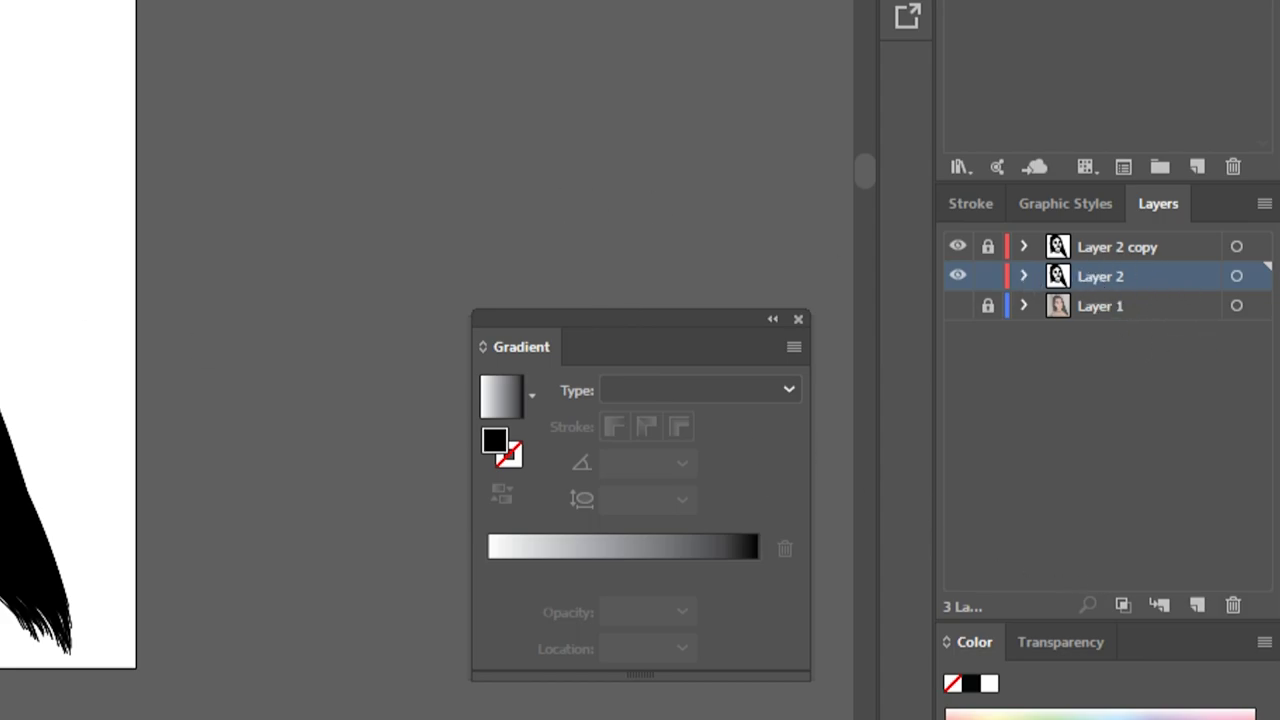
# - Set the fill colour to the peach skin tone FFC0A4
pyautogui.doubleClick(56, 368)
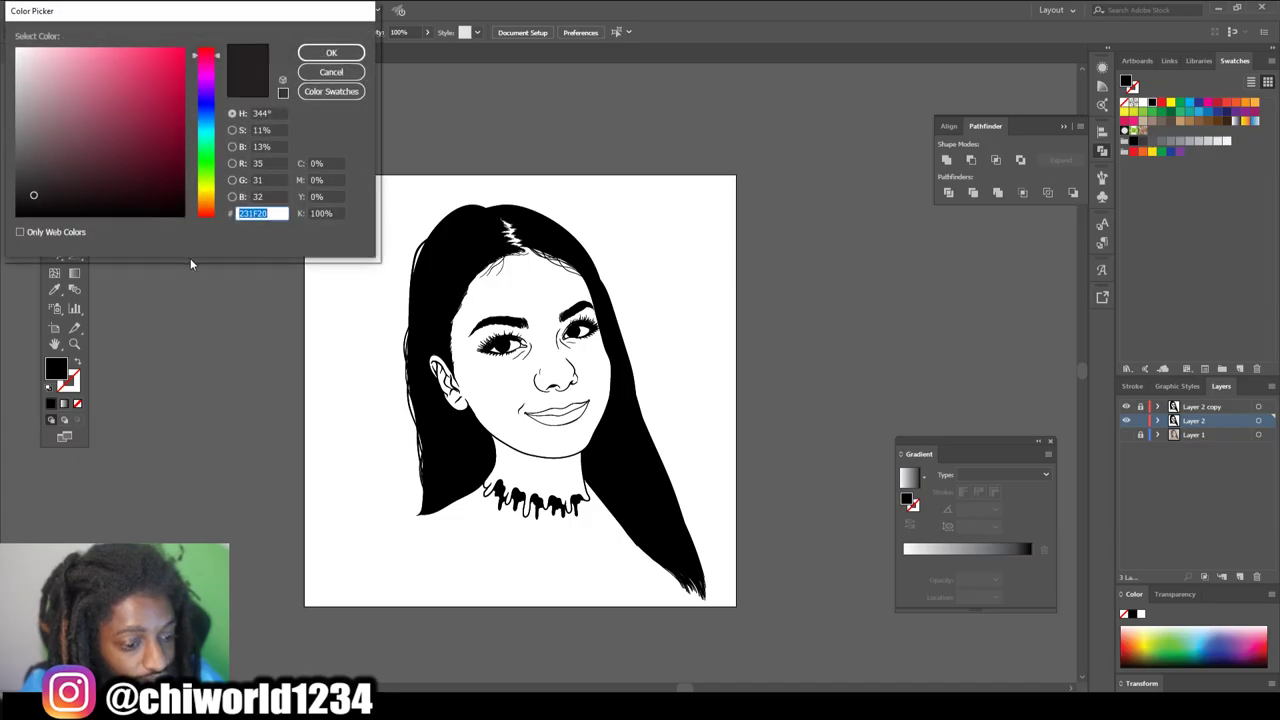
pyautogui.click(208, 211)
pyautogui.moveTo(208, 213); pyautogui.dragTo(201, 212)
pyautogui.moveTo(60, 55); pyautogui.dragTo(76, 36)
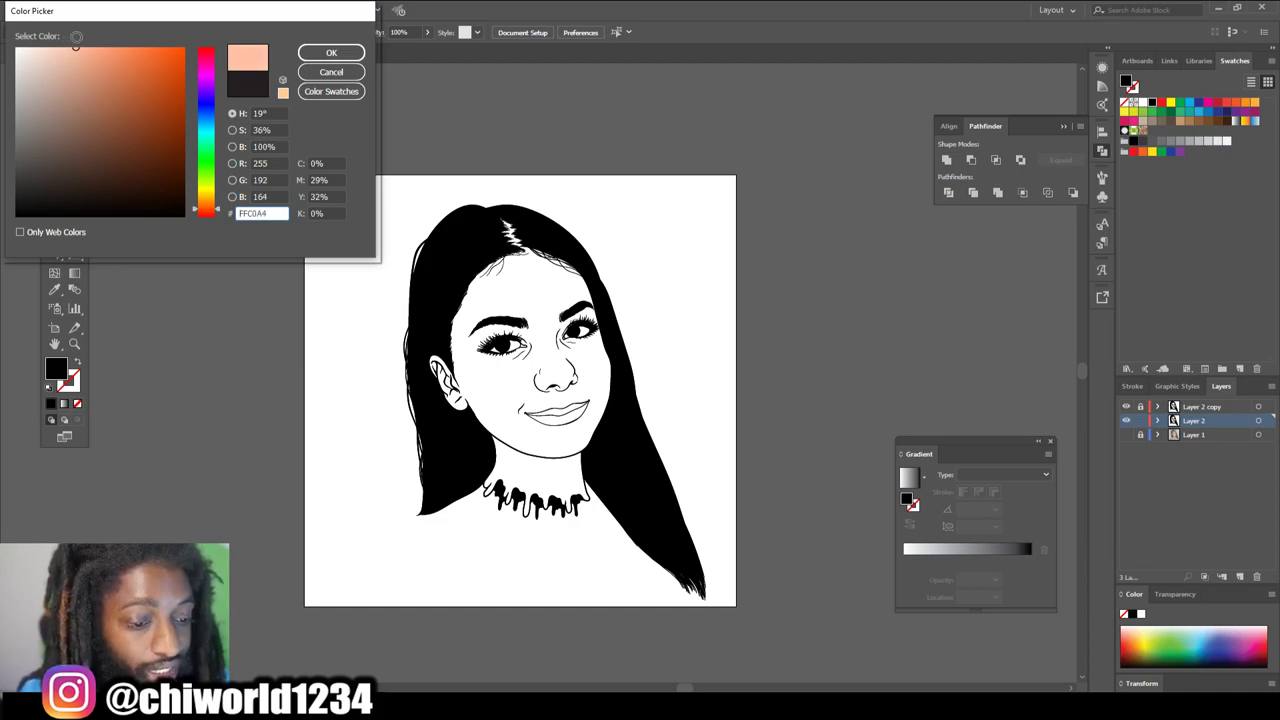
pyautogui.click(331, 52)
# - Draw a peach rectangle about 17.5 × 19.4 in covering the whole portrait and send it to the back of Layer 2
pyautogui.click(55, 188)
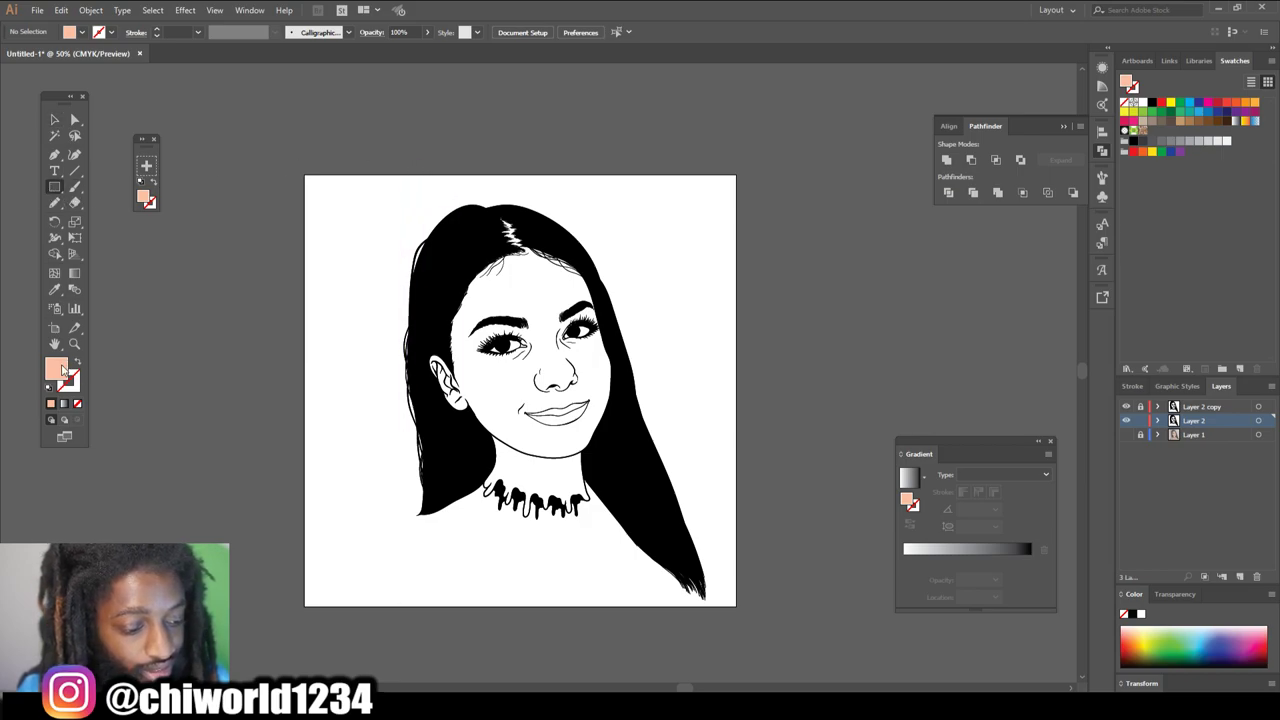
pyautogui.click(55, 187)
pyautogui.moveTo(371, 164); pyautogui.dragTo(790, 630)
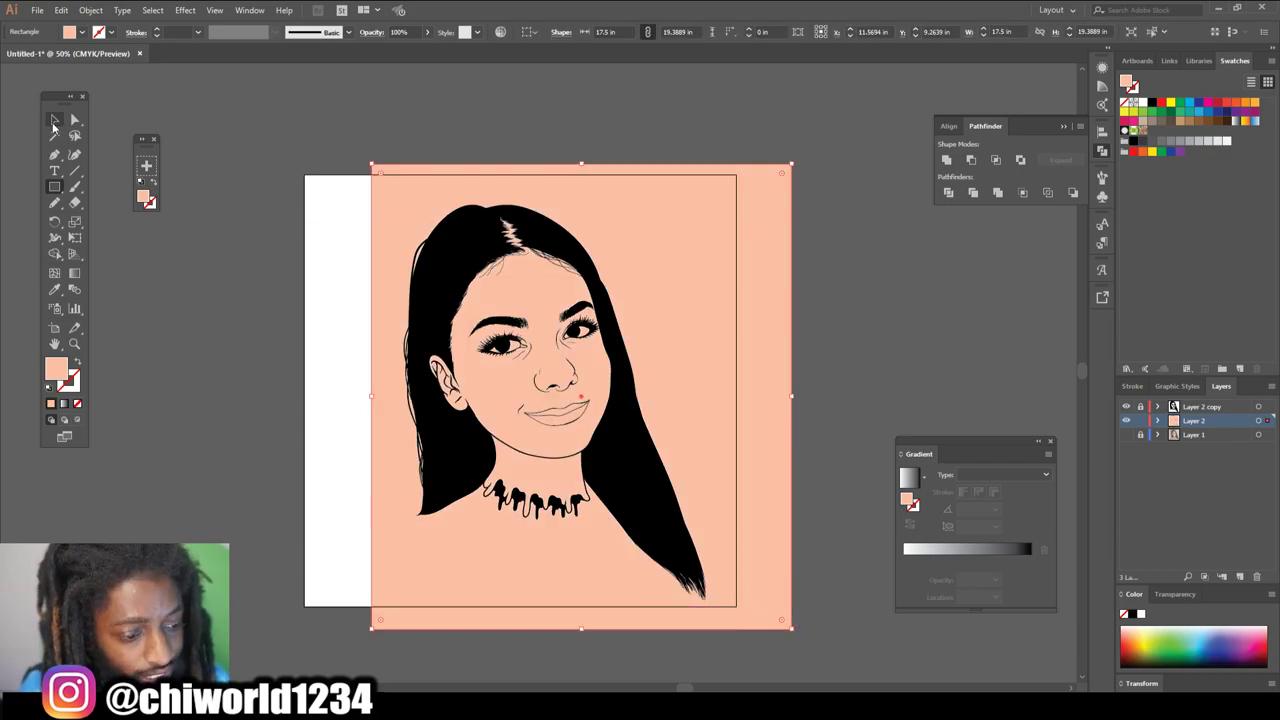
pyautogui.click(55, 119)
pyautogui.rightClick(414, 212)
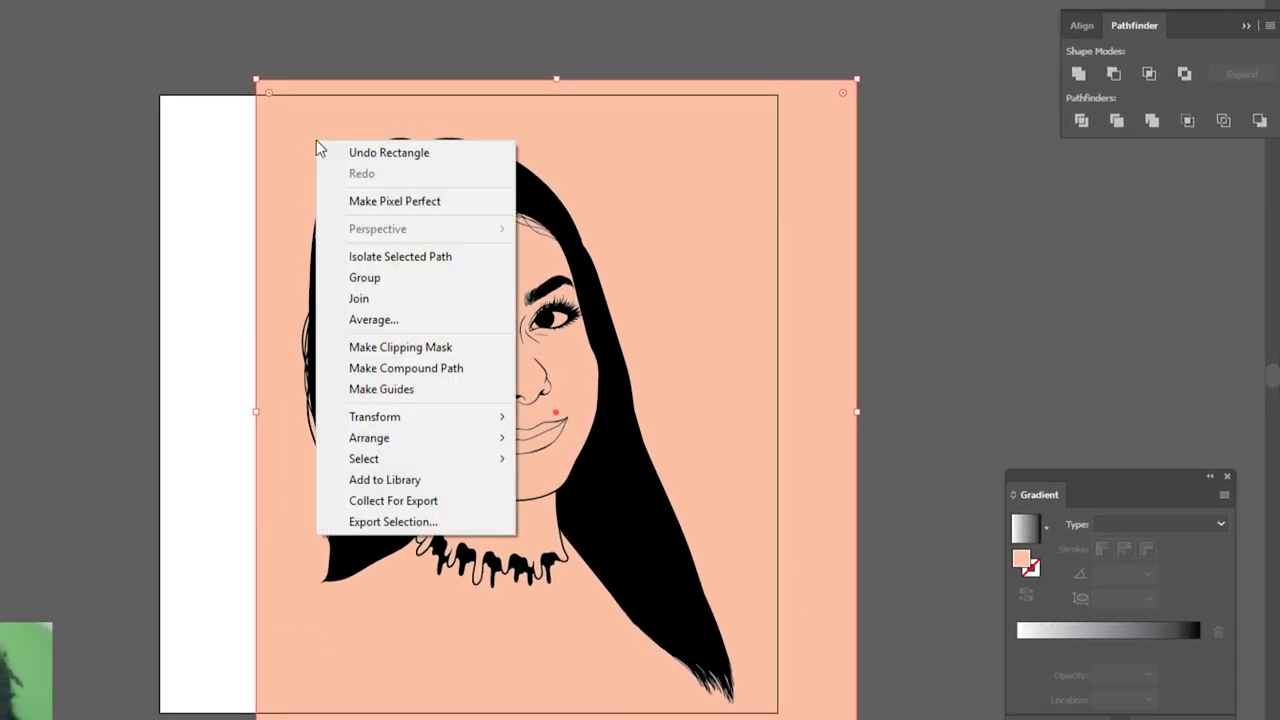
pyautogui.moveTo(455, 441)
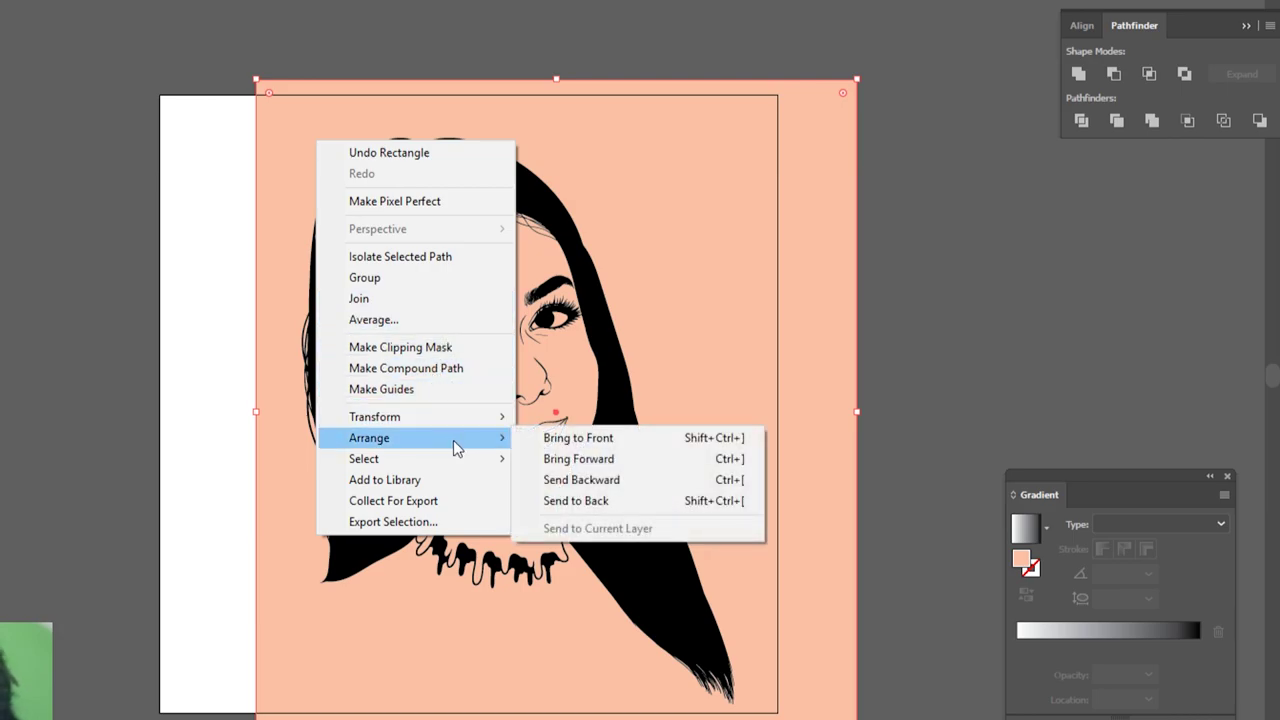
pyautogui.click(604, 502)
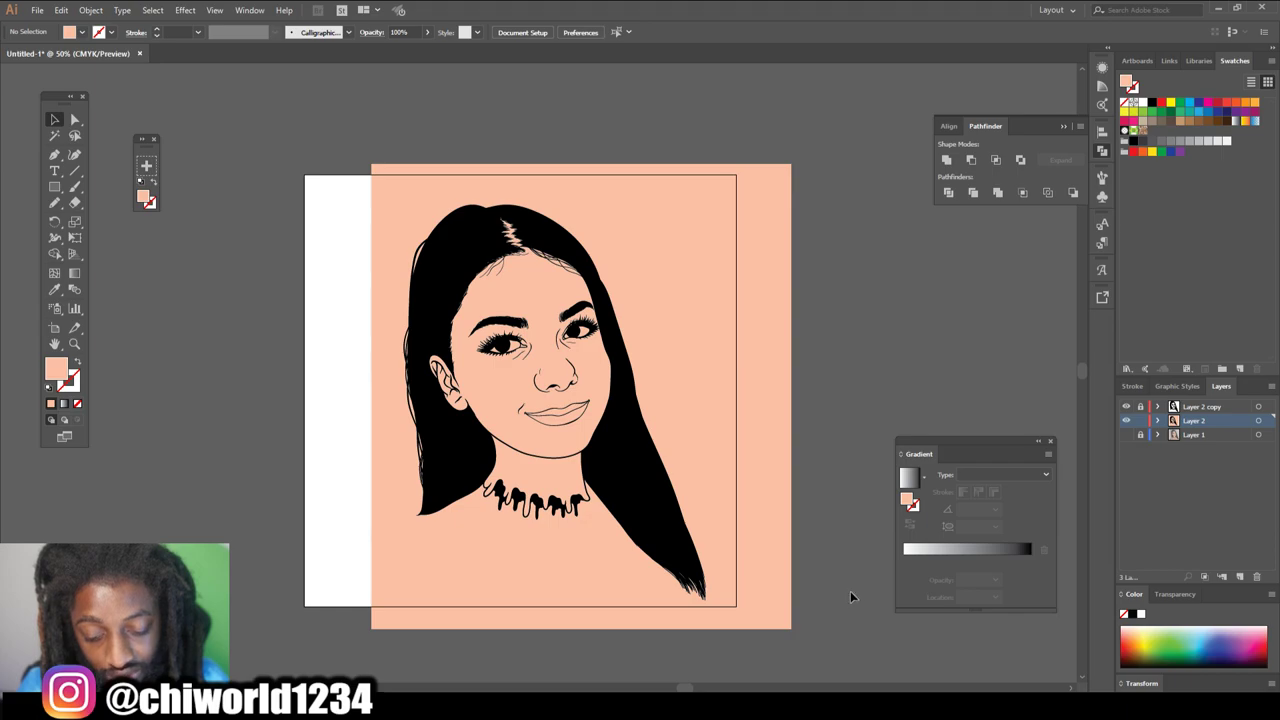
# - Merge the peach rectangle with Layer 2's line art and, with the group isolated, delete the peach area outside the portrait
pyautogui.moveTo(861, 604); pyautogui.dragTo(334, 166)
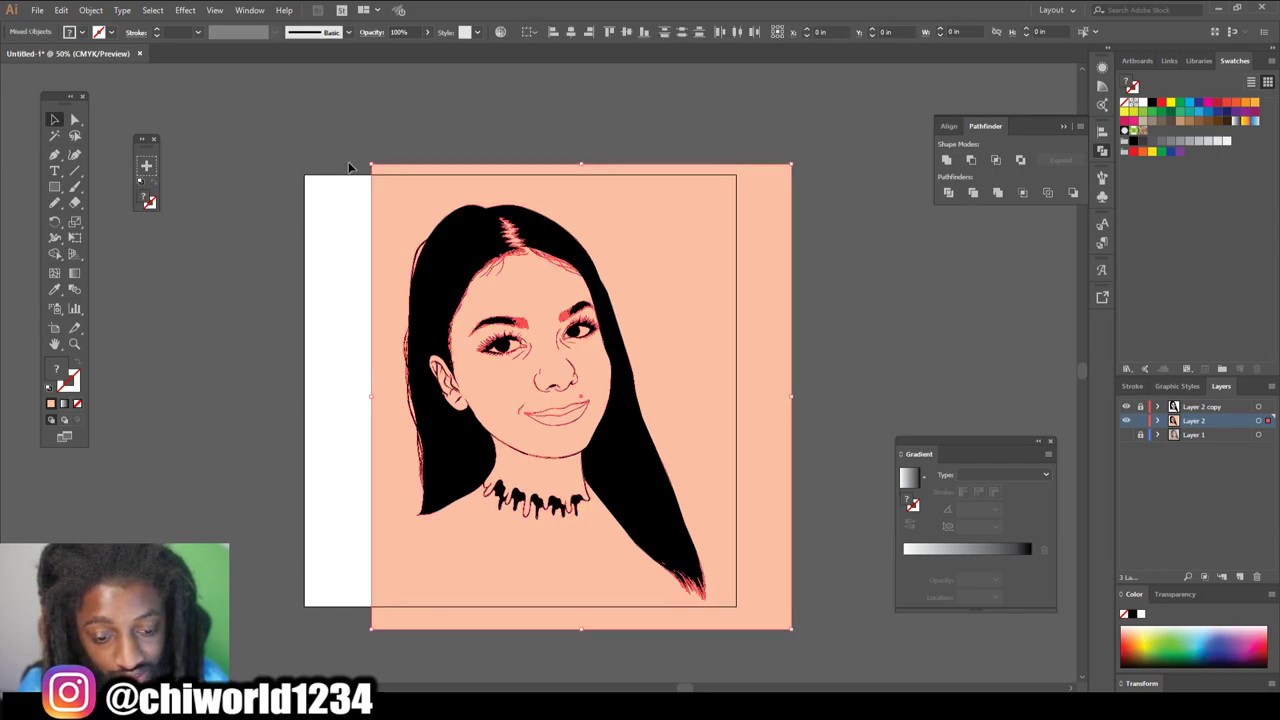
pyautogui.click(997, 192)
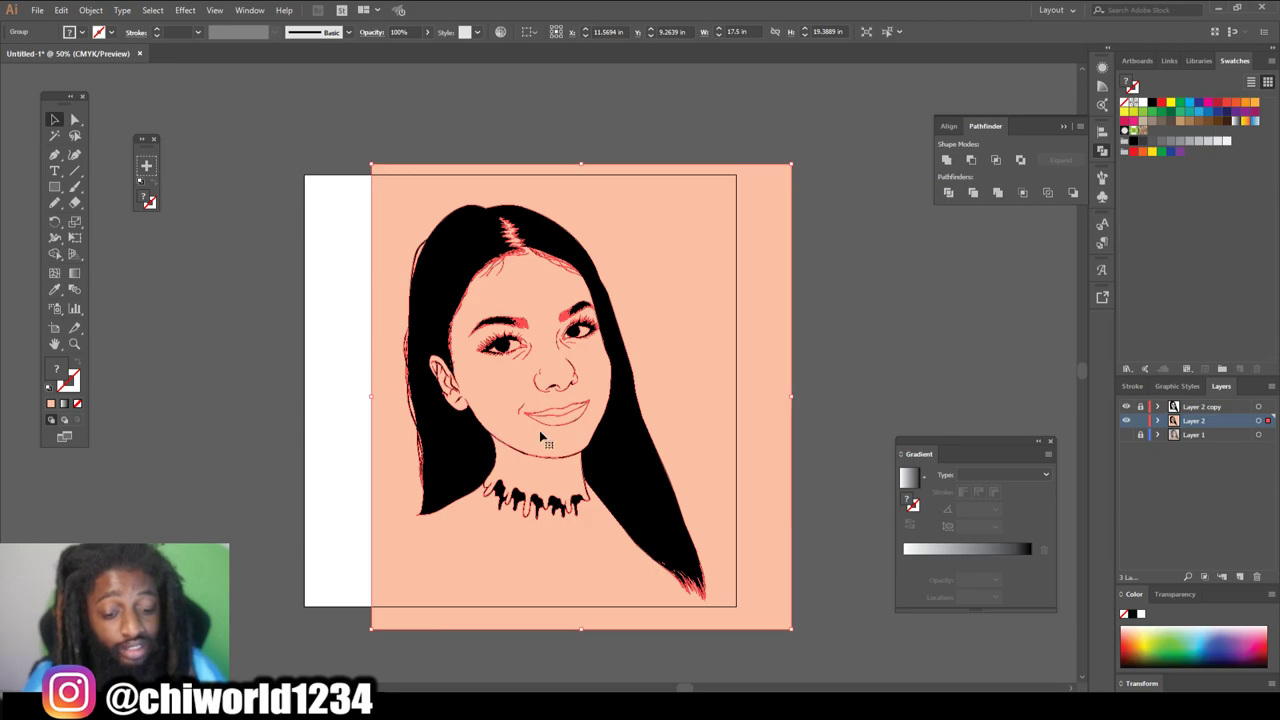
pyautogui.rightClick(660, 268)
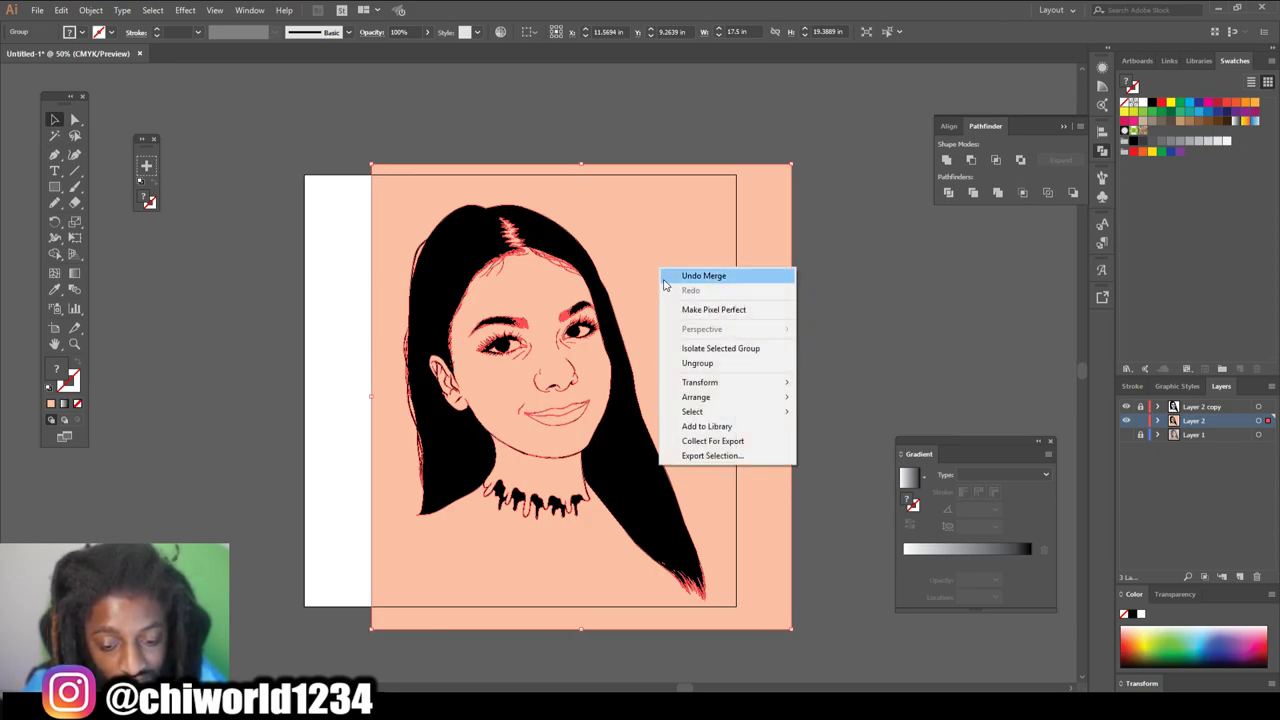
pyautogui.click(692, 349)
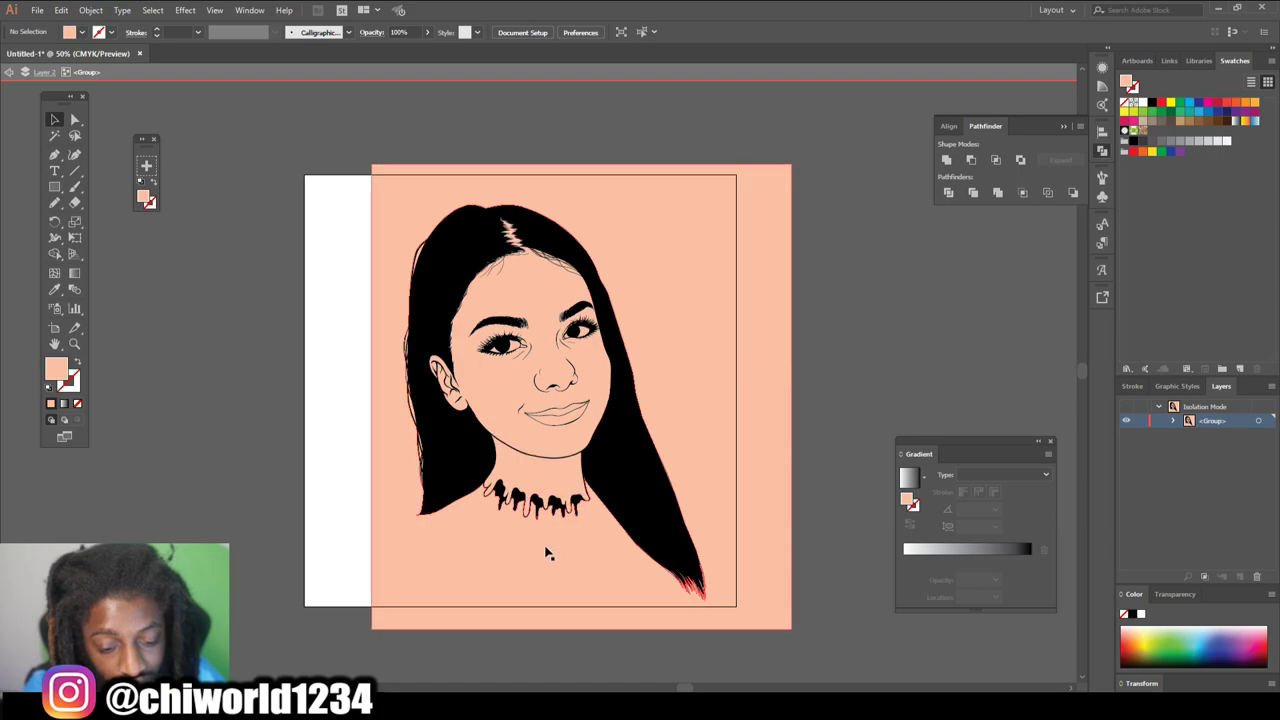
pyautogui.click(671, 252)
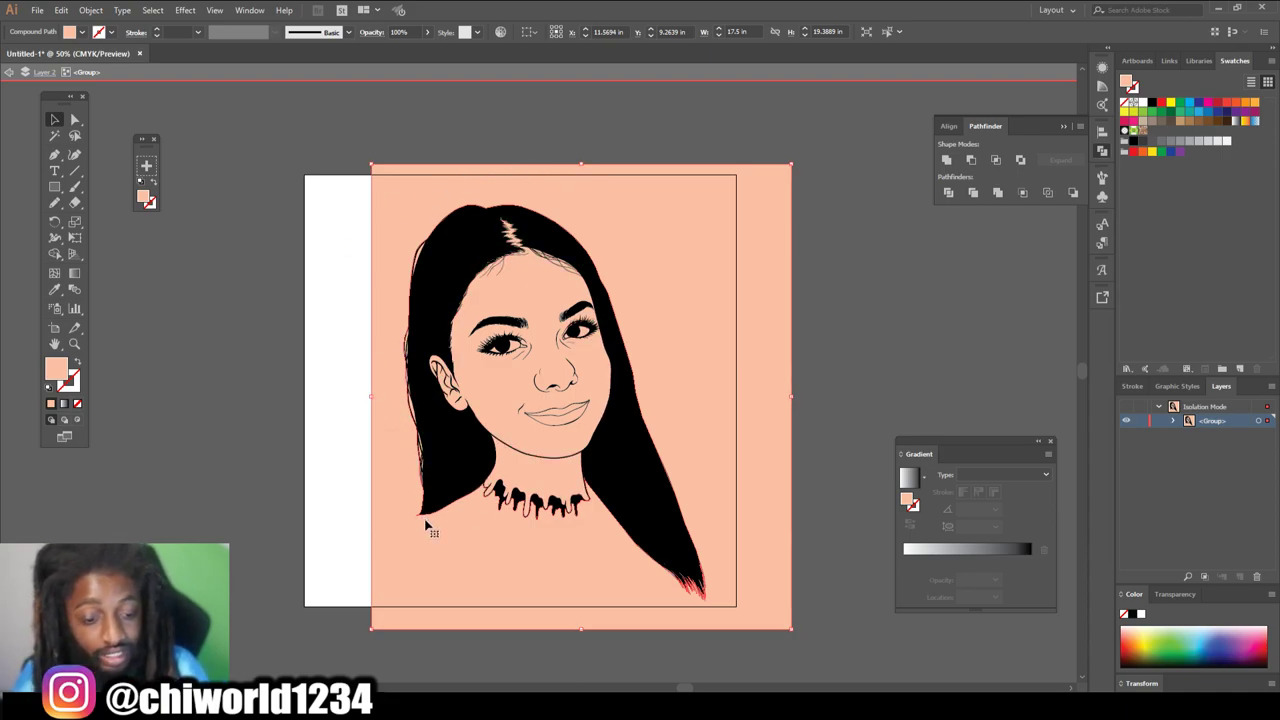
pyautogui.press('Delete')
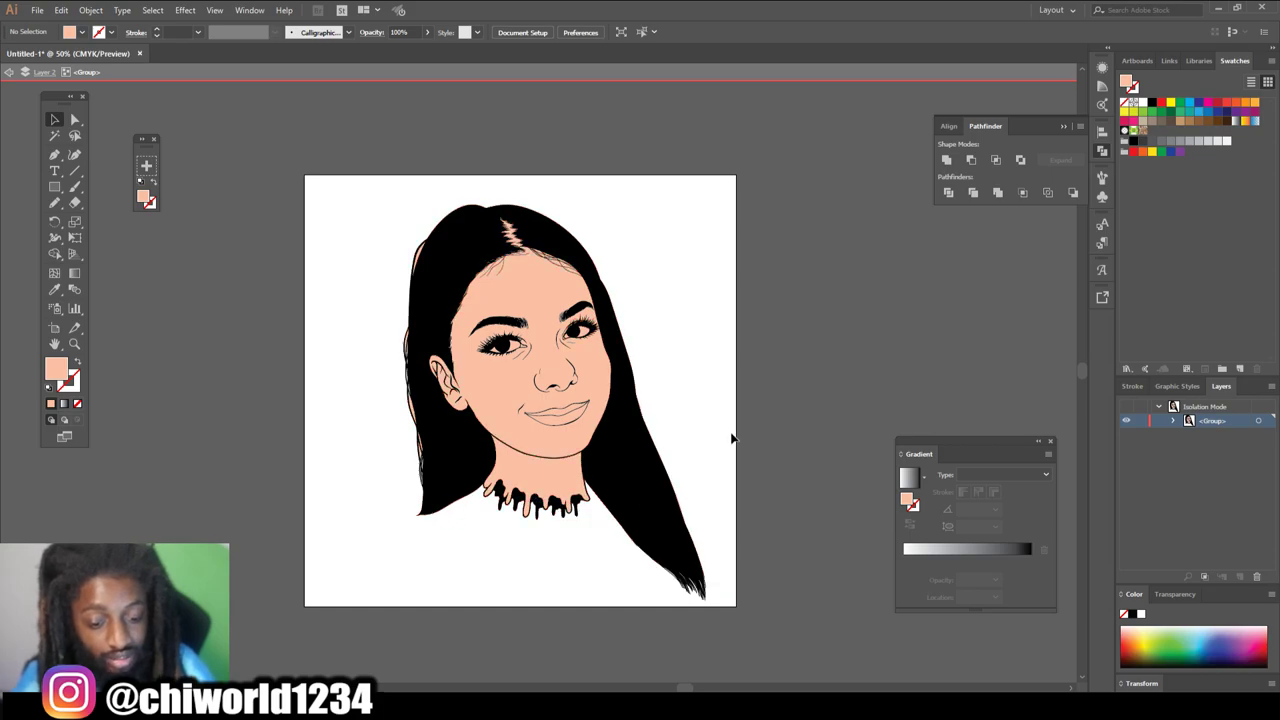
# - Fill the white areas of both eyes with the lightest grey swatch
pyautogui.scroll(-3, 731, 438)
pyautogui.scroll(2, 731, 438)
pyautogui.hotkey('ctrl', '+')
pyautogui.hotkey('ctrl', '+')
pyautogui.hotkey('ctrl', '+')
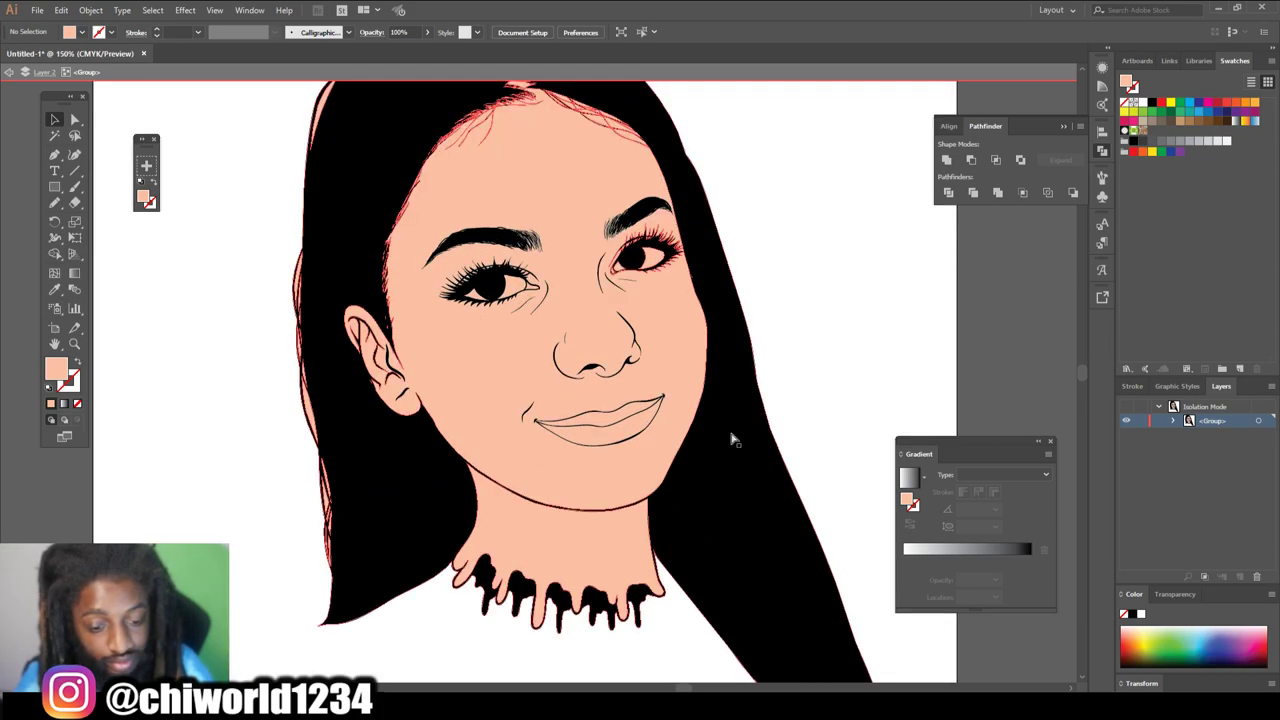
pyautogui.hotkey('ctrl', '+')
pyautogui.scroll(2, 716, 361)
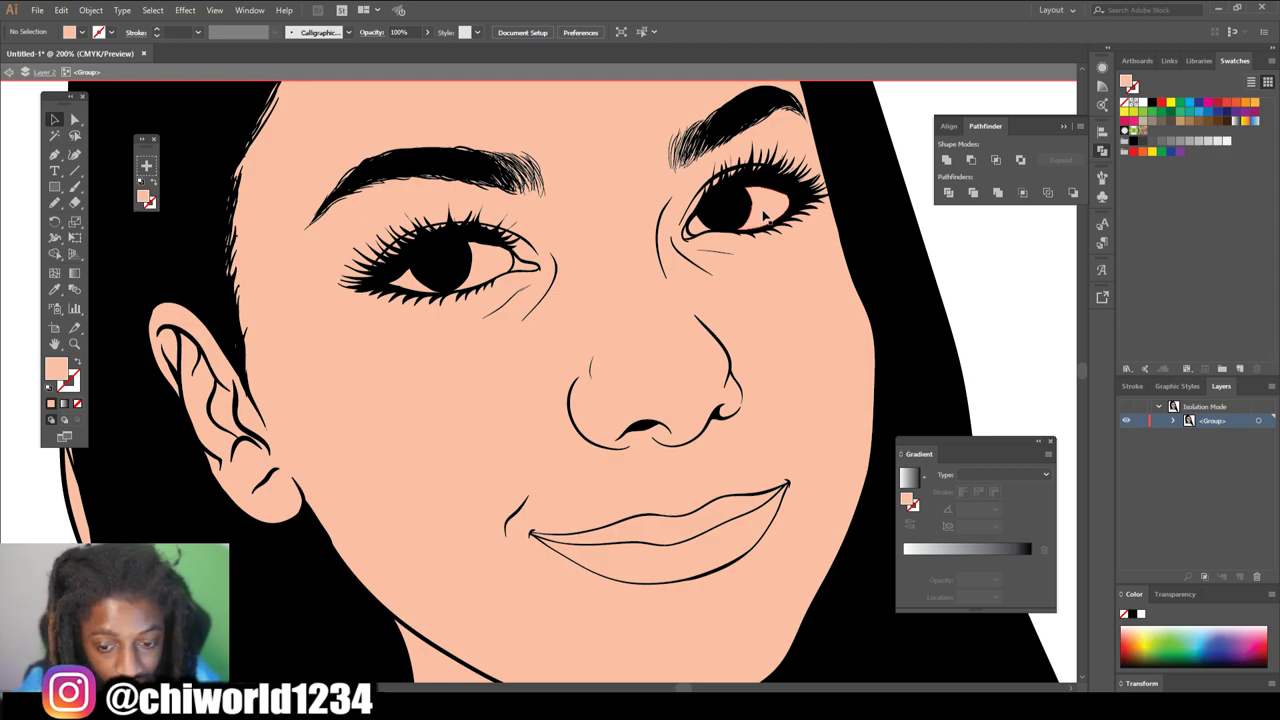
pyautogui.click(765, 214)
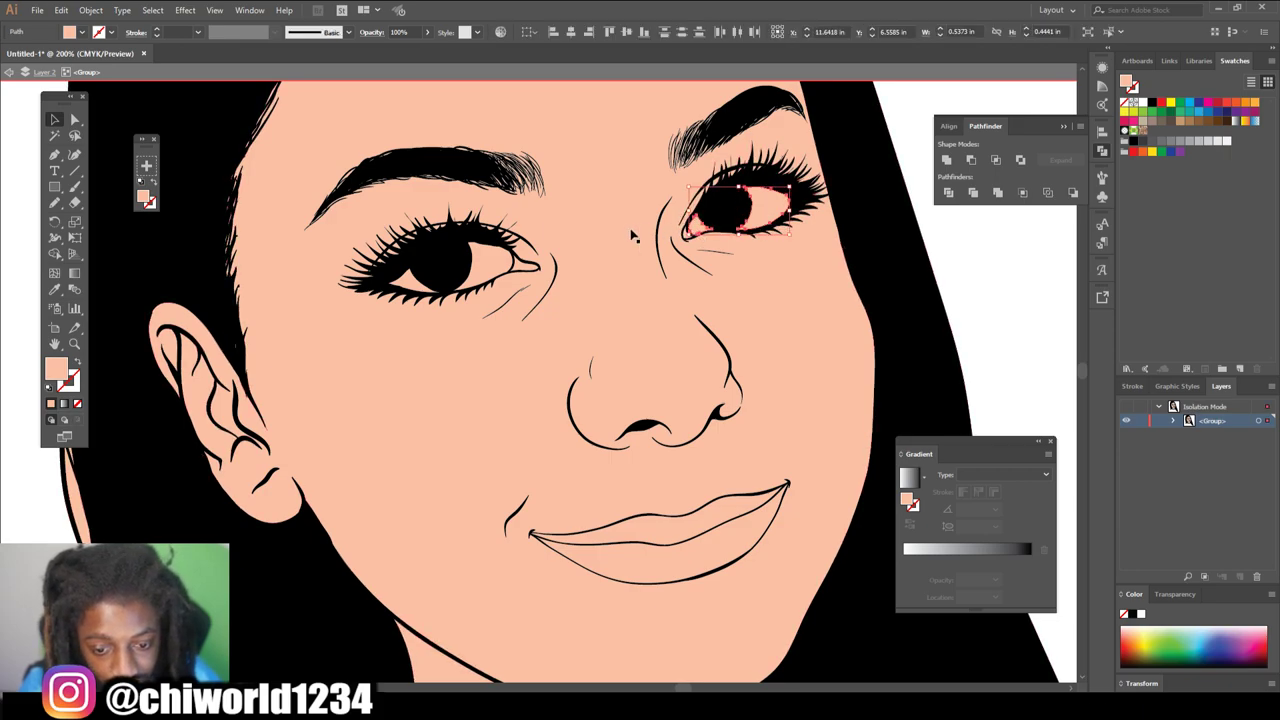
pyautogui.keyDown('shift'); pyautogui.click(498, 258); pyautogui.keyUp('shift')
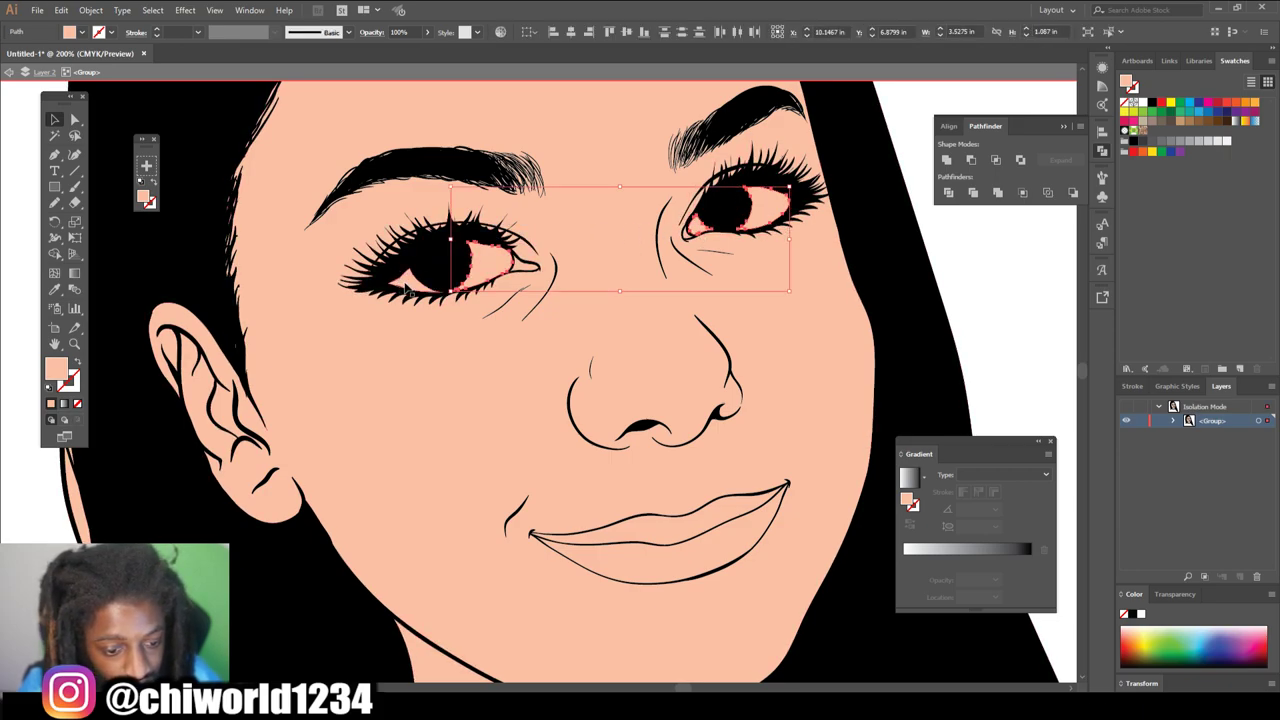
pyautogui.keyDown('shift'); pyautogui.click(405, 284); pyautogui.keyUp('shift')
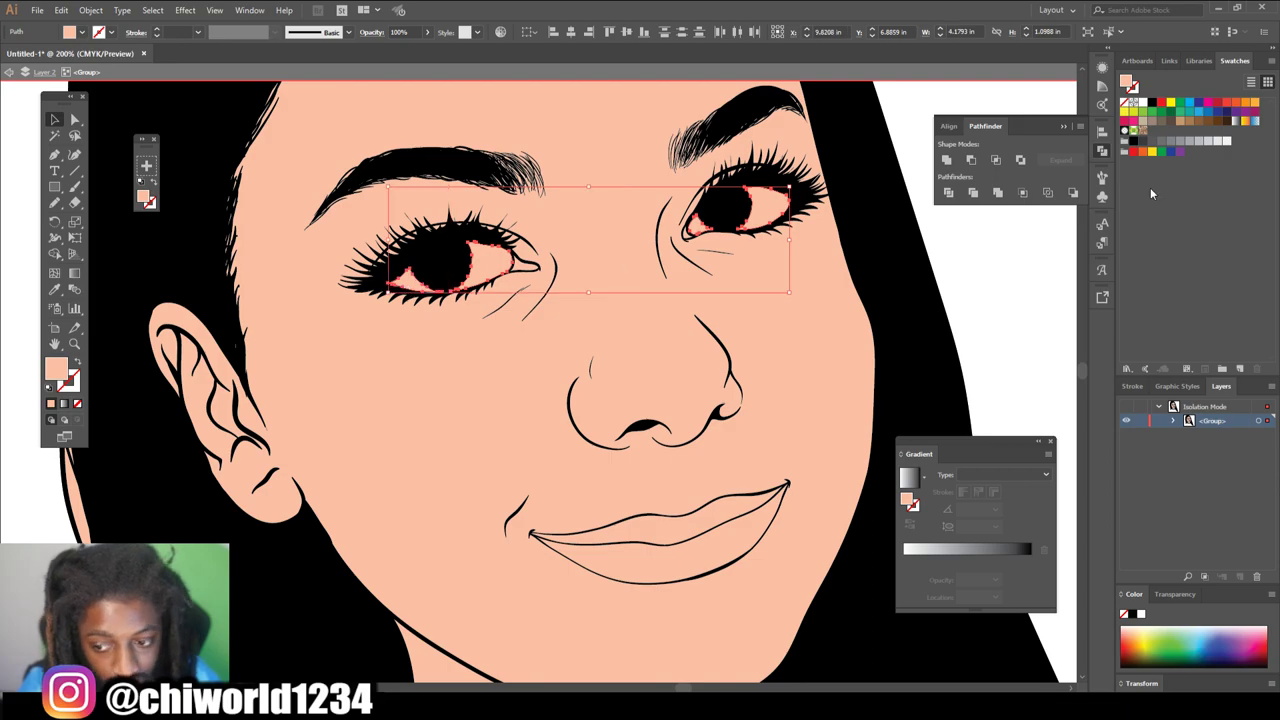
pyautogui.click(1227, 142)
pyautogui.click(998, 280)
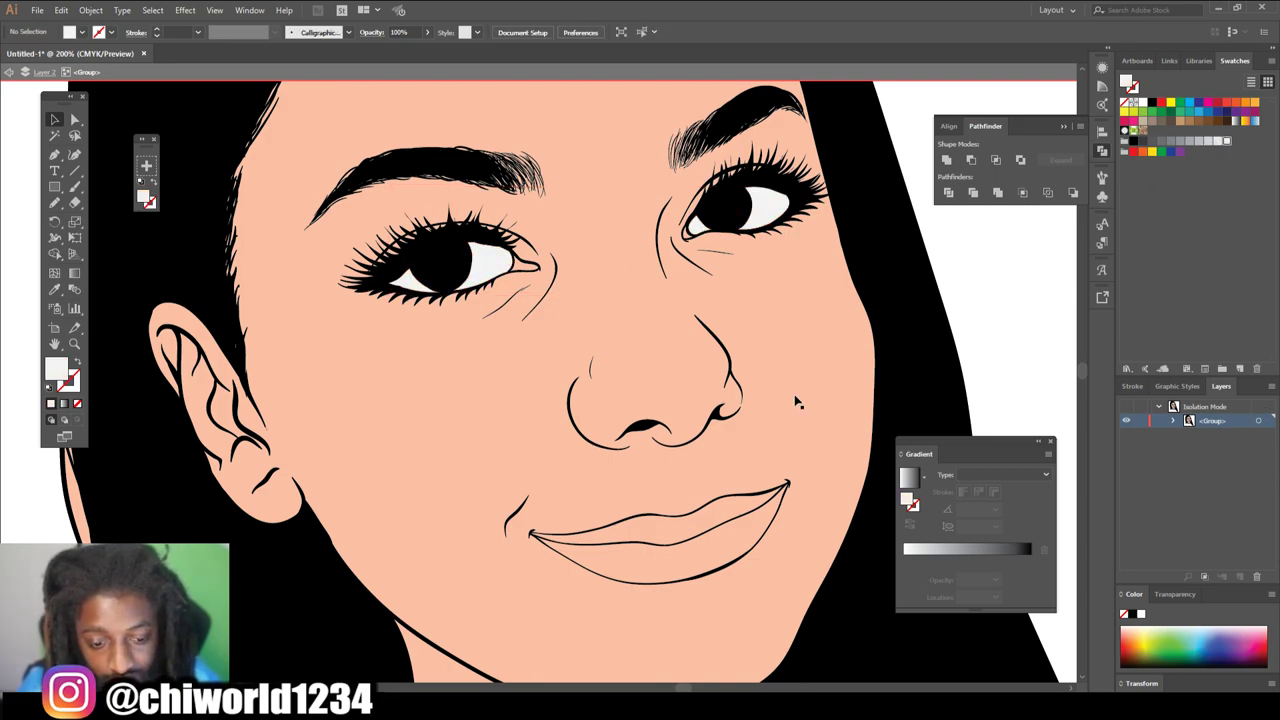
# - Fill both the upper and lower lip with a muted, darker pink than the skin tone
pyautogui.click(686, 540)
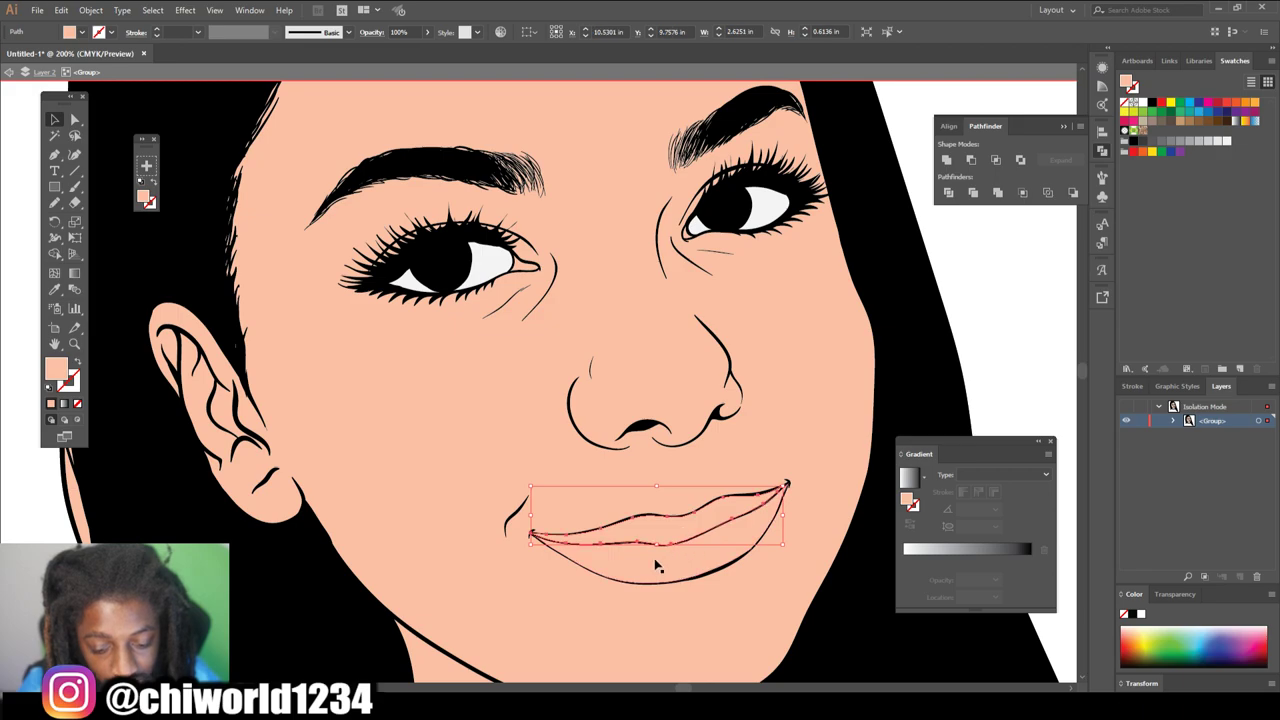
pyautogui.keyDown('shift'); pyautogui.click(649, 571); pyautogui.keyUp('shift')
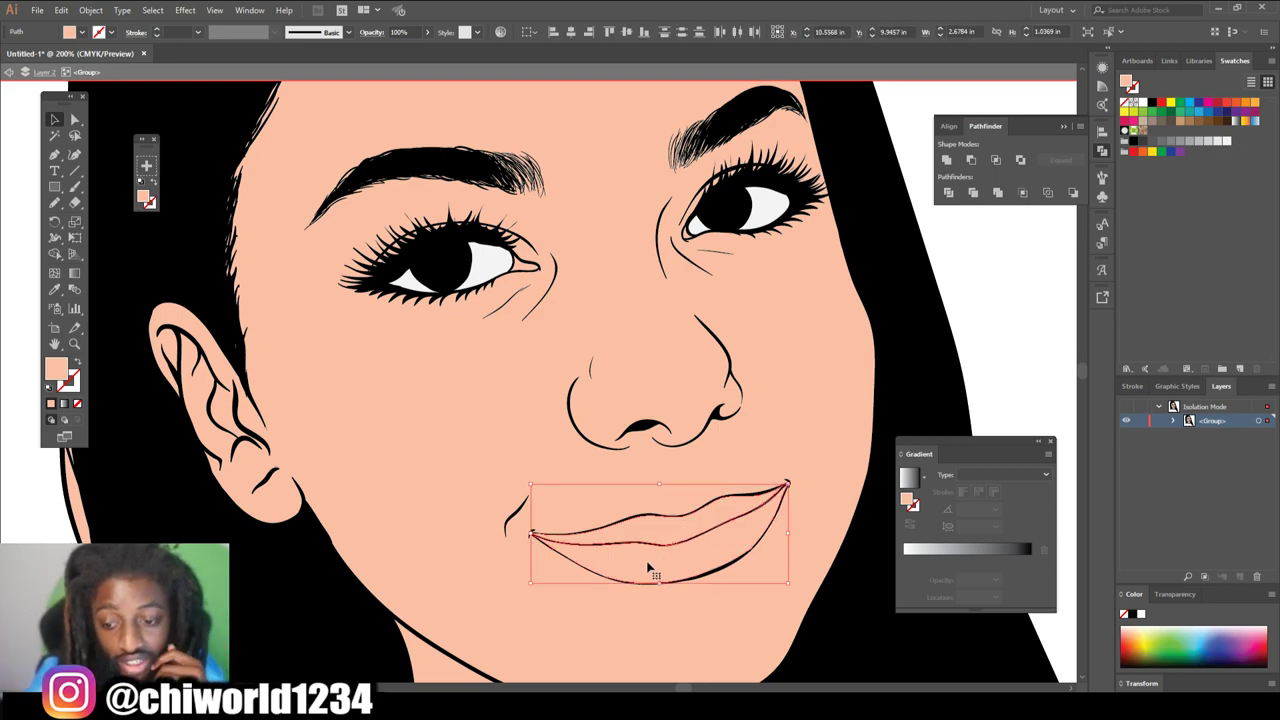
pyautogui.doubleClick(57, 371)
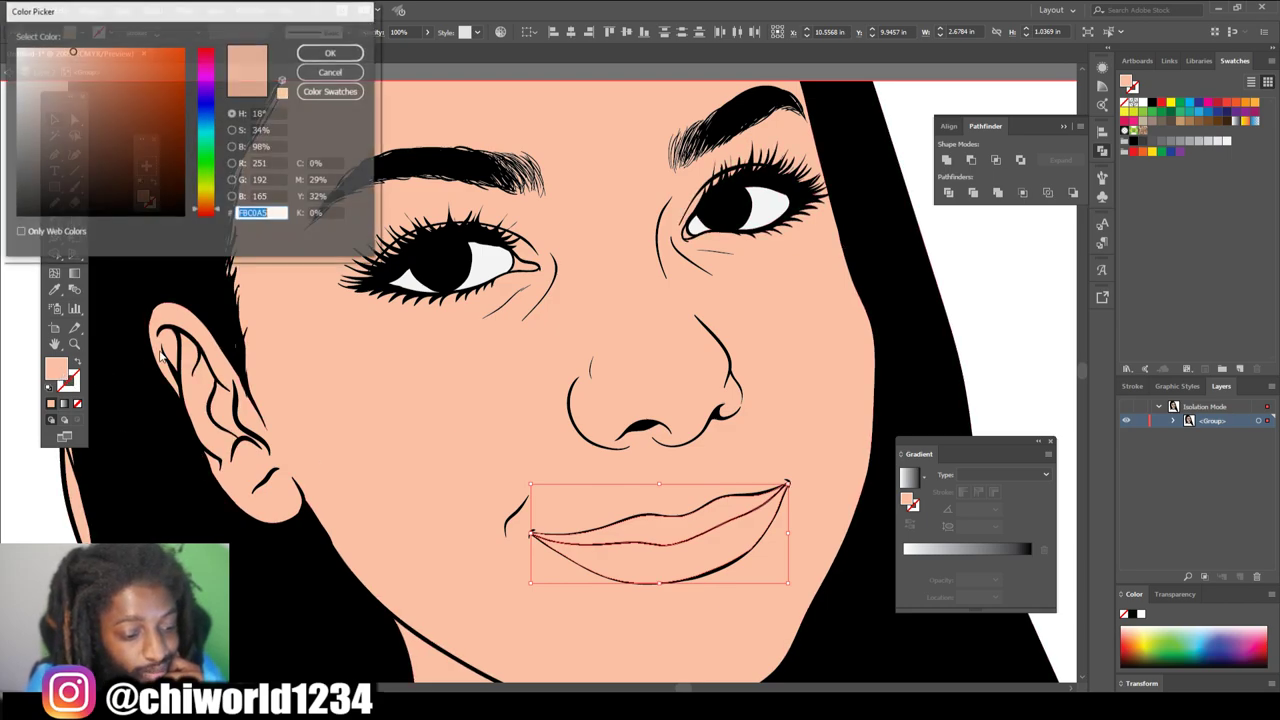
pyautogui.click(198, 218)
pyautogui.moveTo(78, 109)
pyautogui.mouseDown()
pyautogui.moveTo(66, 106)
pyautogui.moveTo(70, 52)
pyautogui.moveTo(76, 62)
pyautogui.mouseUp()
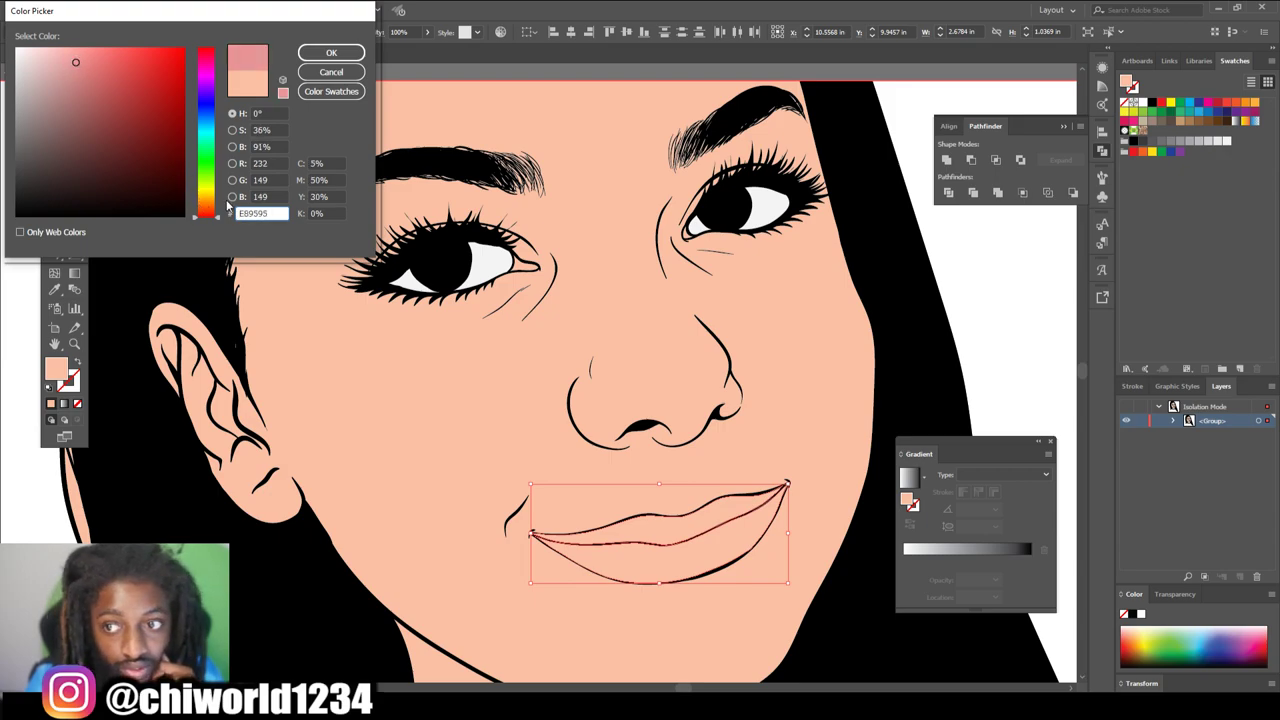
pyautogui.moveTo(208, 220); pyautogui.dragTo(208, 218)
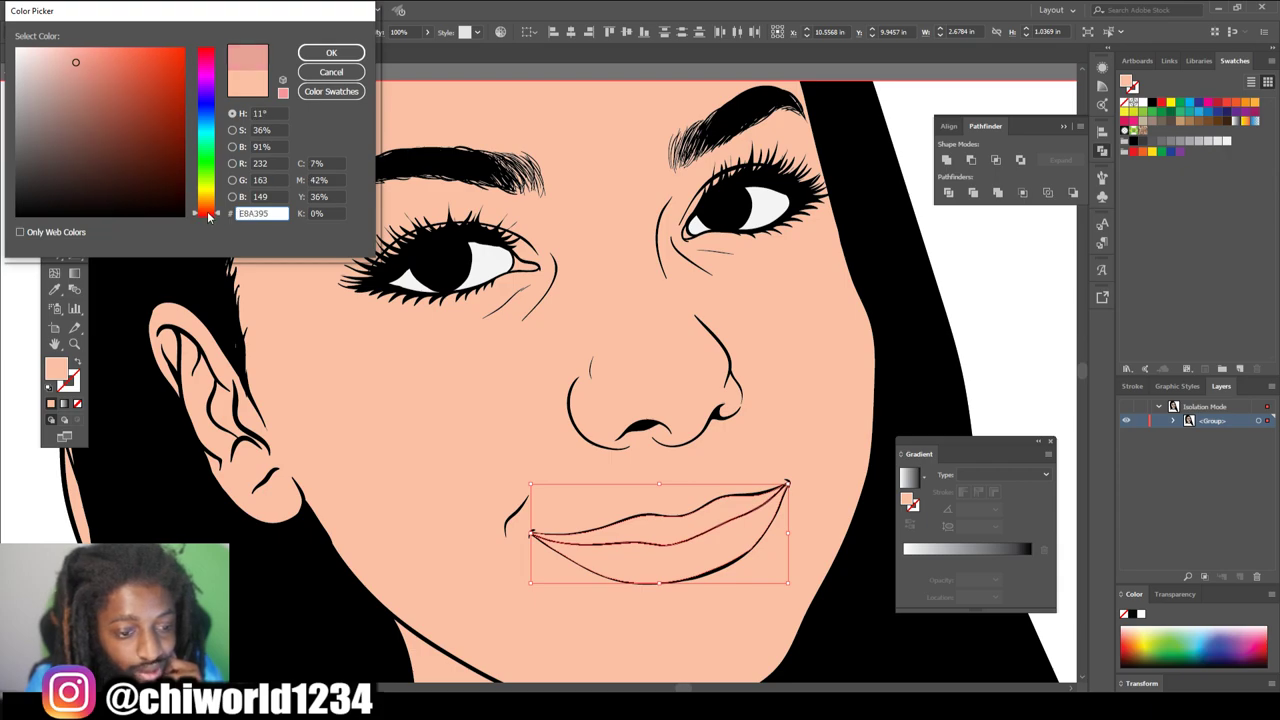
pyautogui.moveTo(87, 84); pyautogui.dragTo(83, 77)
pyautogui.click(322, 53)
pyautogui.click(981, 260)
# - Fill the inner corners of both eyes with the pink F29999
pyautogui.scroll(3, 930, 290)
pyautogui.press('p')
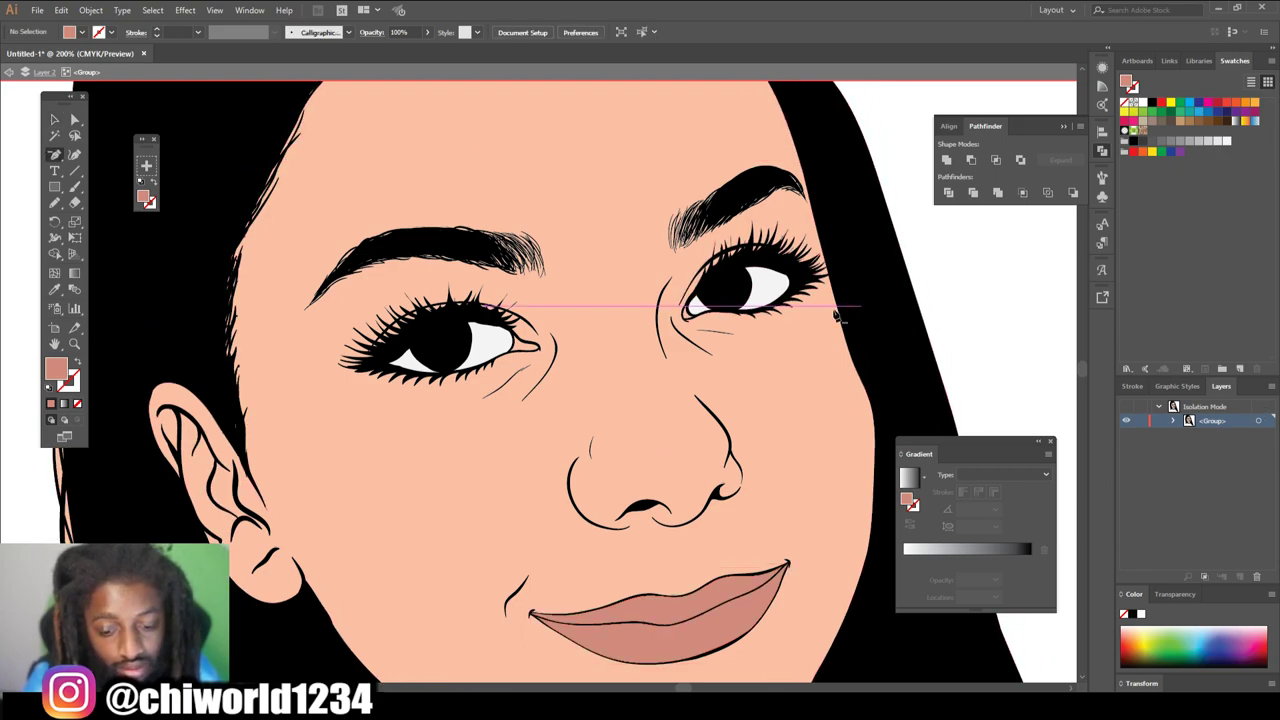
pyautogui.hotkey('ctrl', '=')
pyautogui.click(55, 119)
pyautogui.click(751, 284)
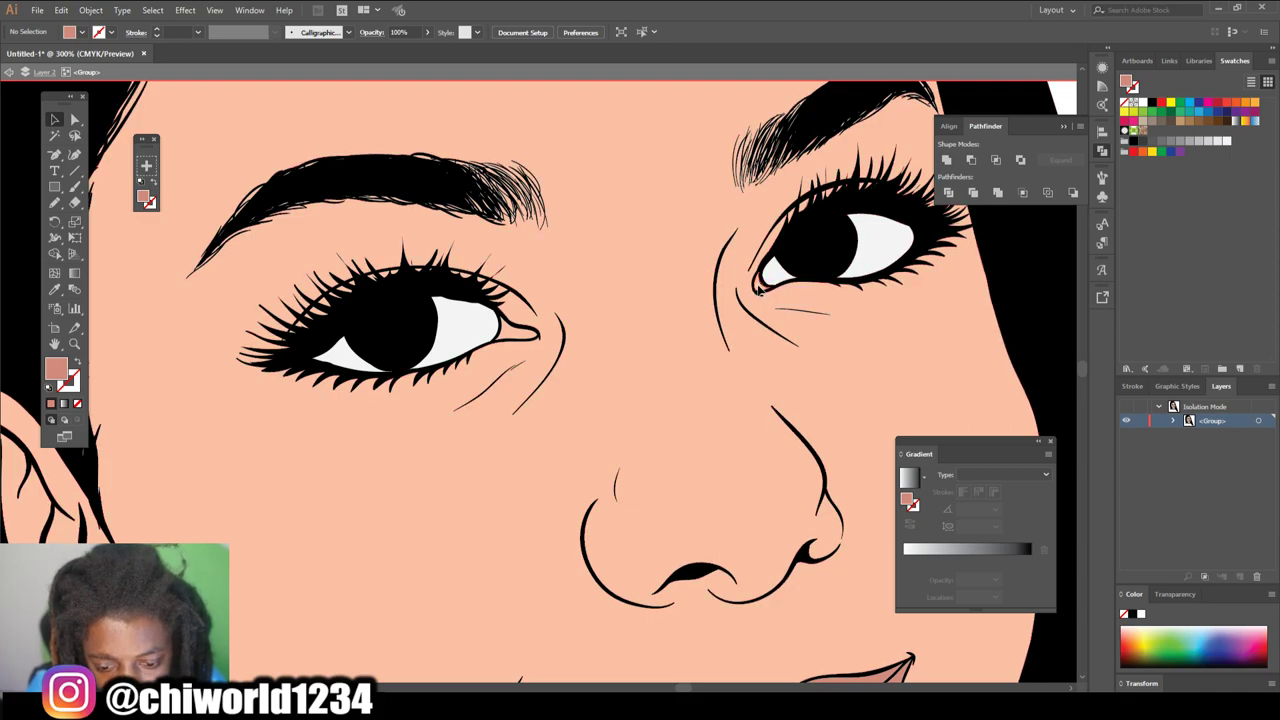
pyautogui.click(757, 290)
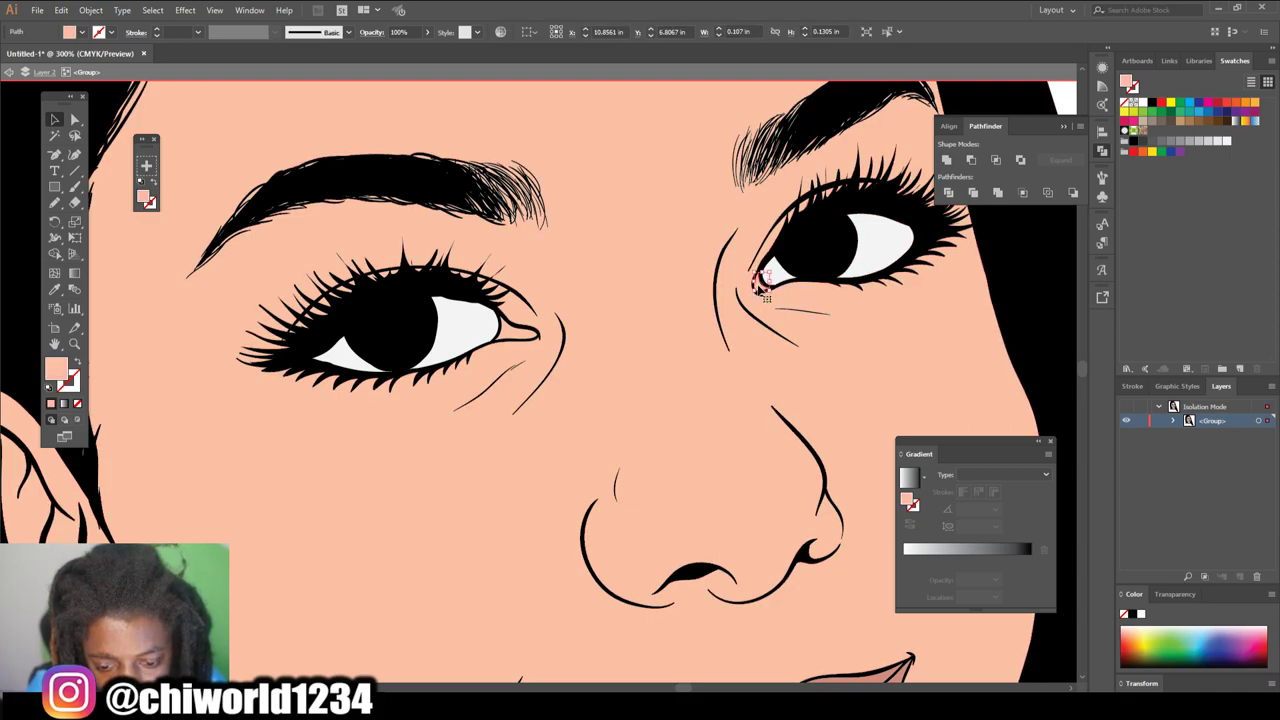
pyautogui.keyDown('shift'); pyautogui.click(520, 334); pyautogui.keyUp('shift')
pyautogui.doubleClick(55, 370)
pyautogui.moveTo(205, 200); pyautogui.dragTo(205, 228)
pyautogui.moveTo(85, 101); pyautogui.dragTo(76, 55)
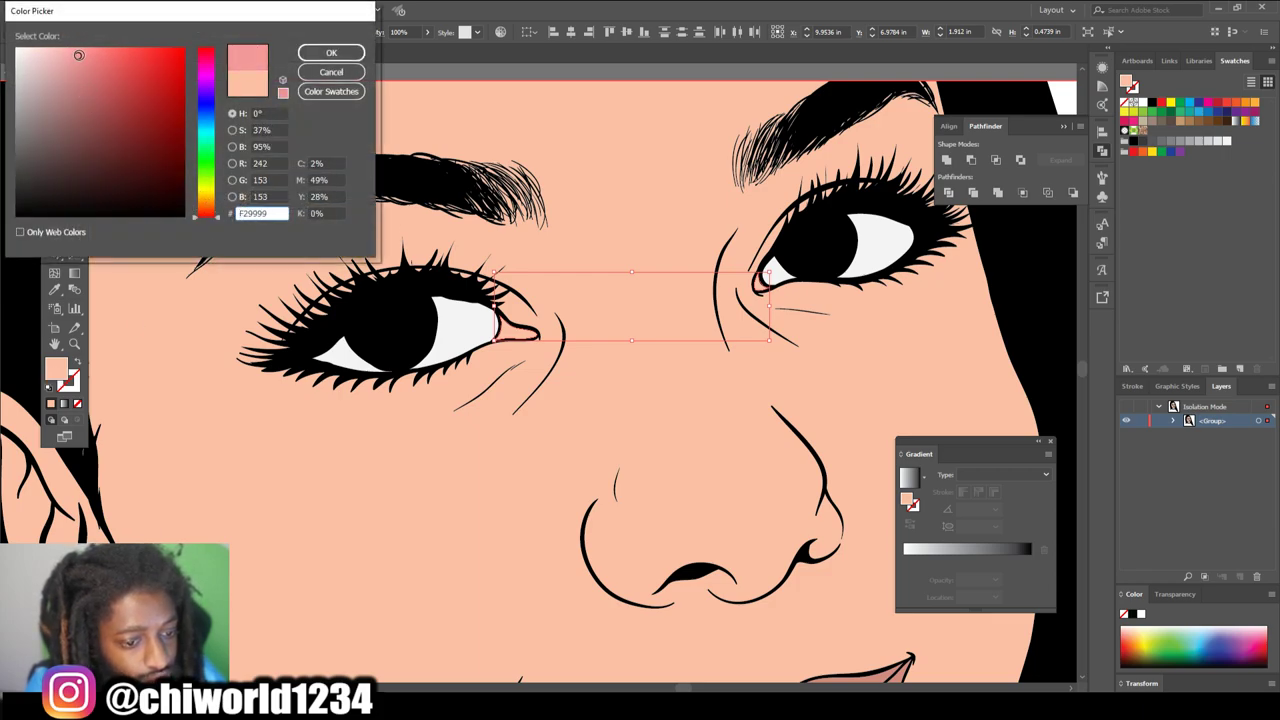
pyautogui.click(331, 52)
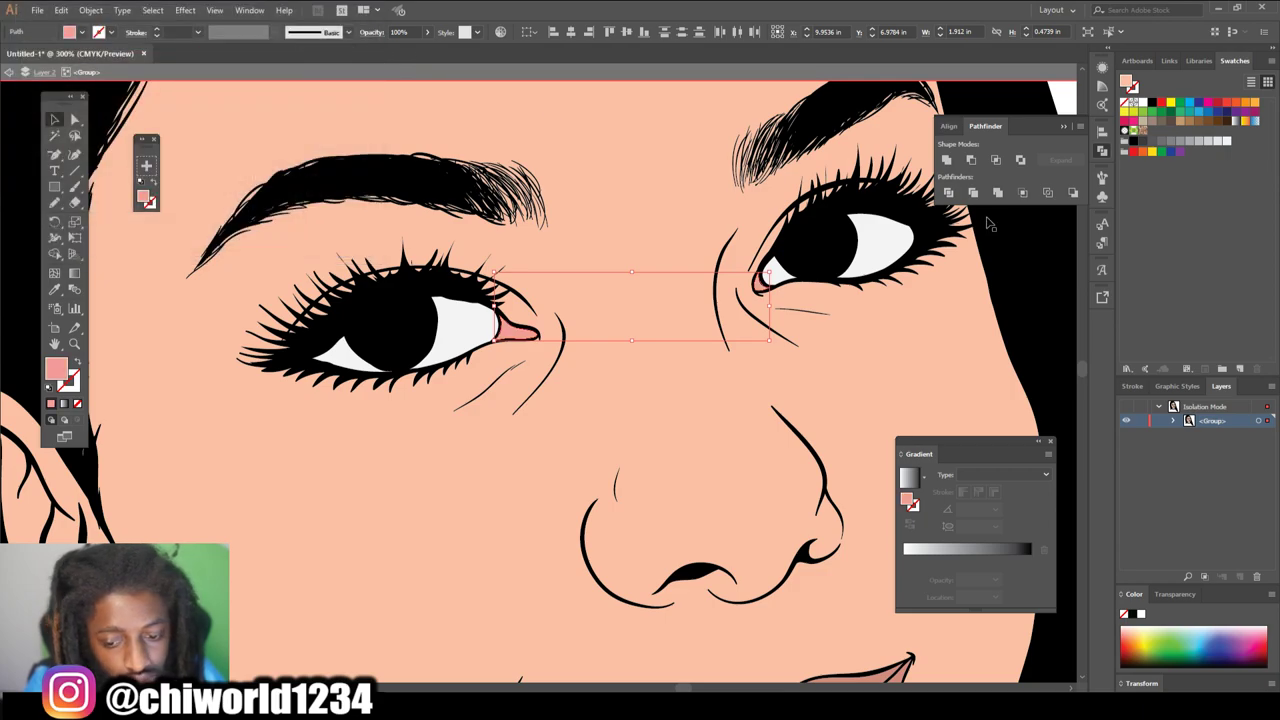
# - Deselect the eye corners and exit isolation mode for the coloured group
pyautogui.hotkey('ctrl', '-')
pyautogui.hotkey('ctrl', '-')
pyautogui.hotkey('ctrl', '-')
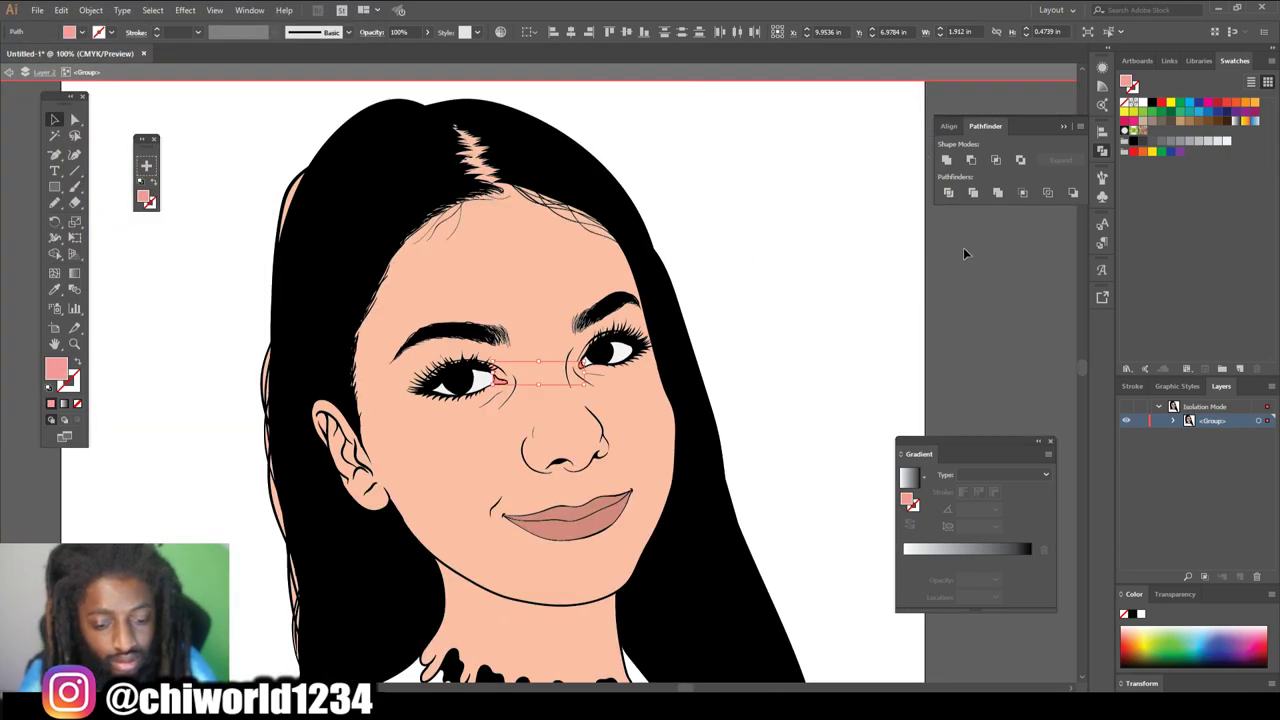
pyautogui.click(940, 277)
pyautogui.hotkey('ctrl', '-')
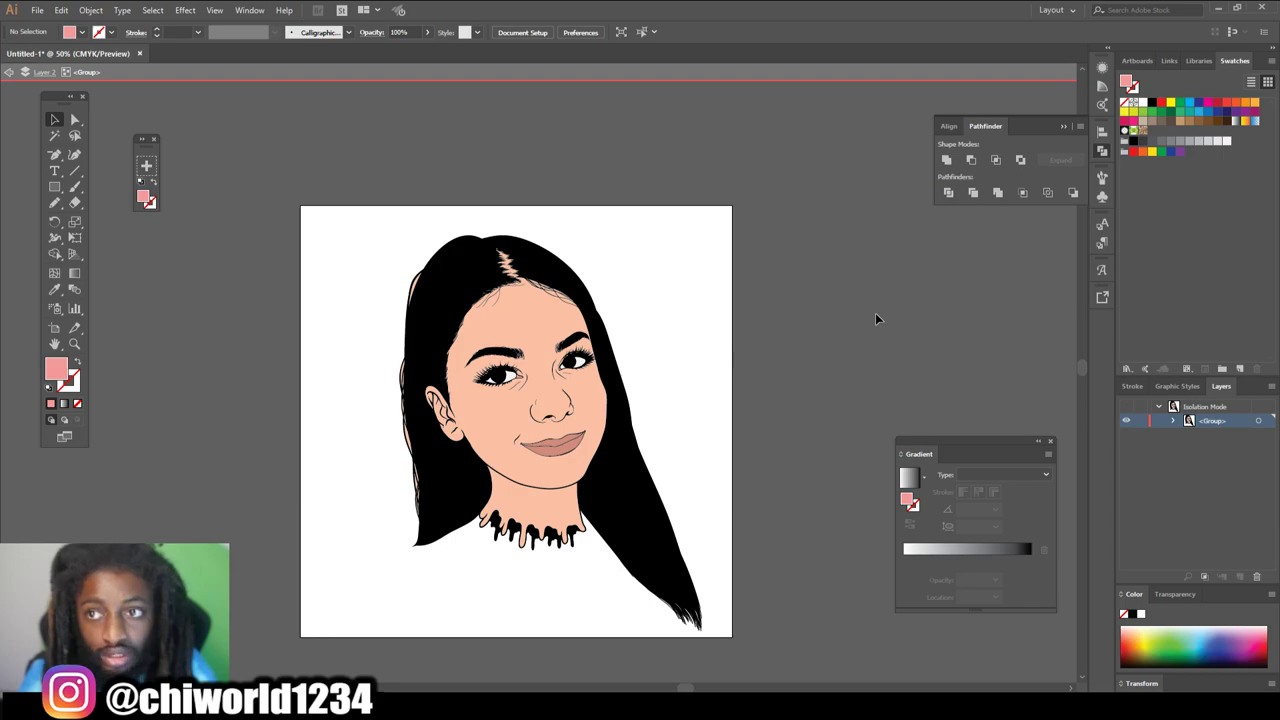
pyautogui.hotkey('ctrl', '+')
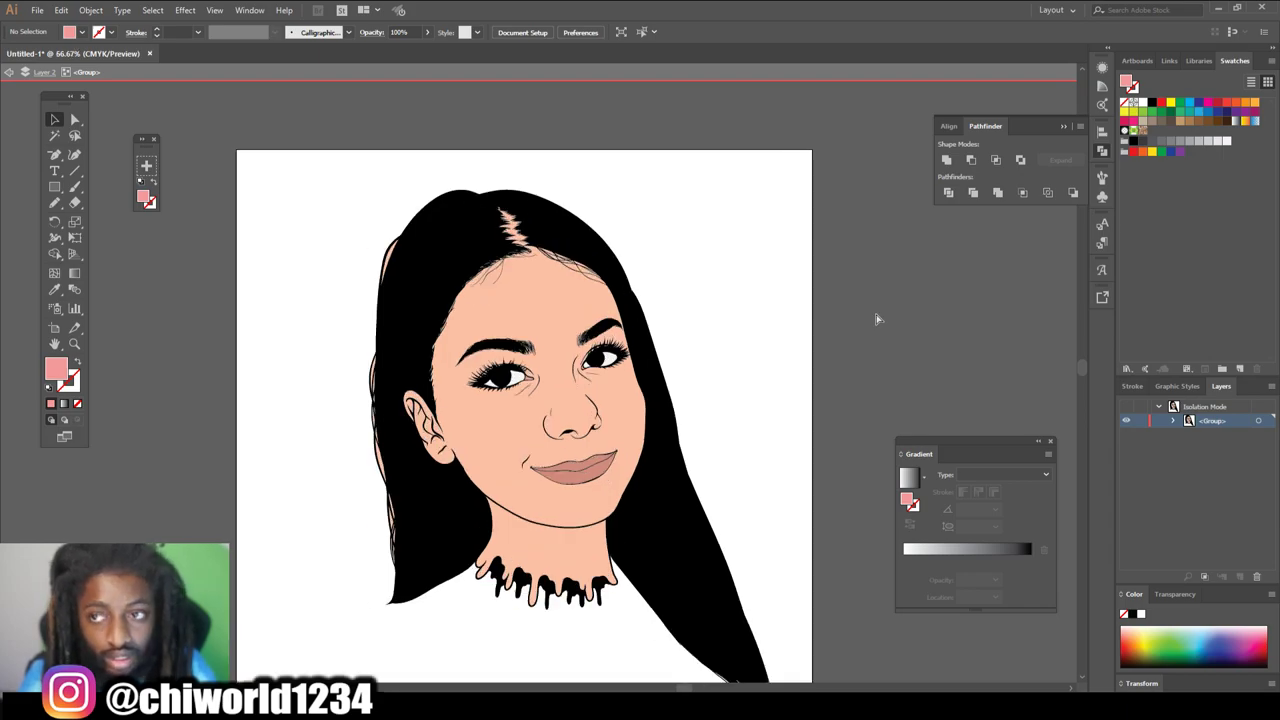
pyautogui.hscroll(-1, 876, 314)
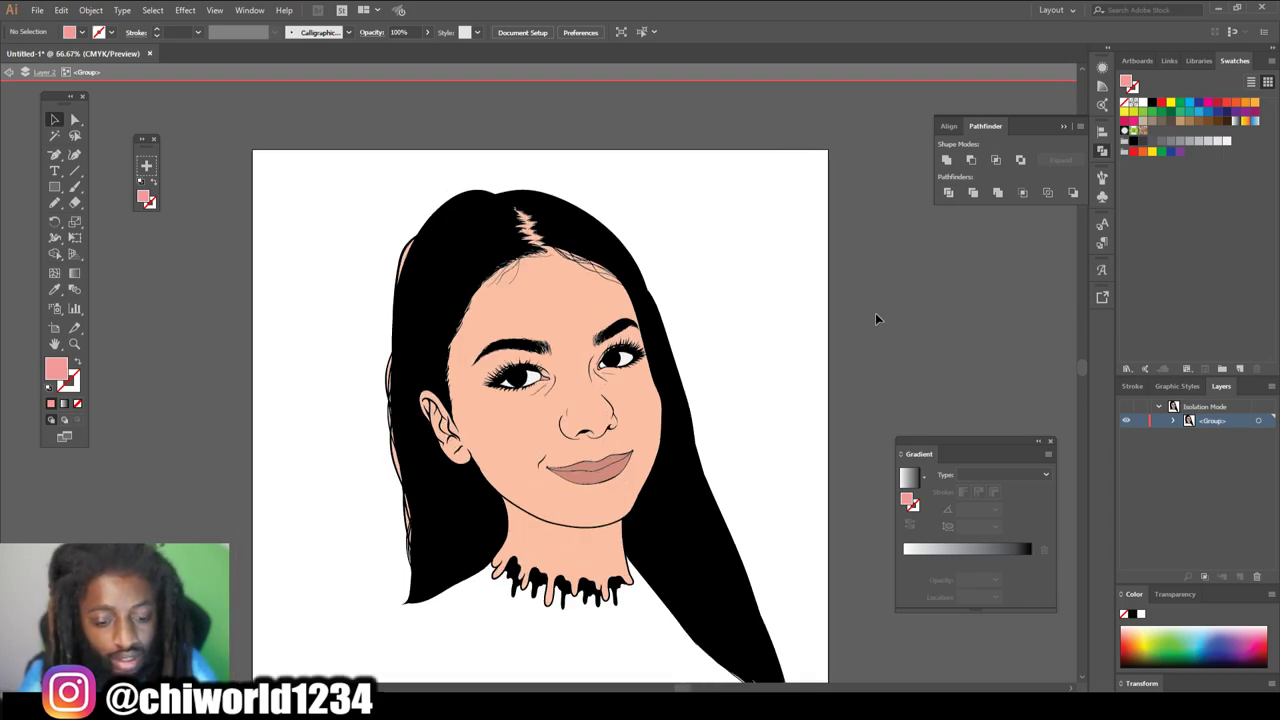
pyautogui.doubleClick(762, 232)
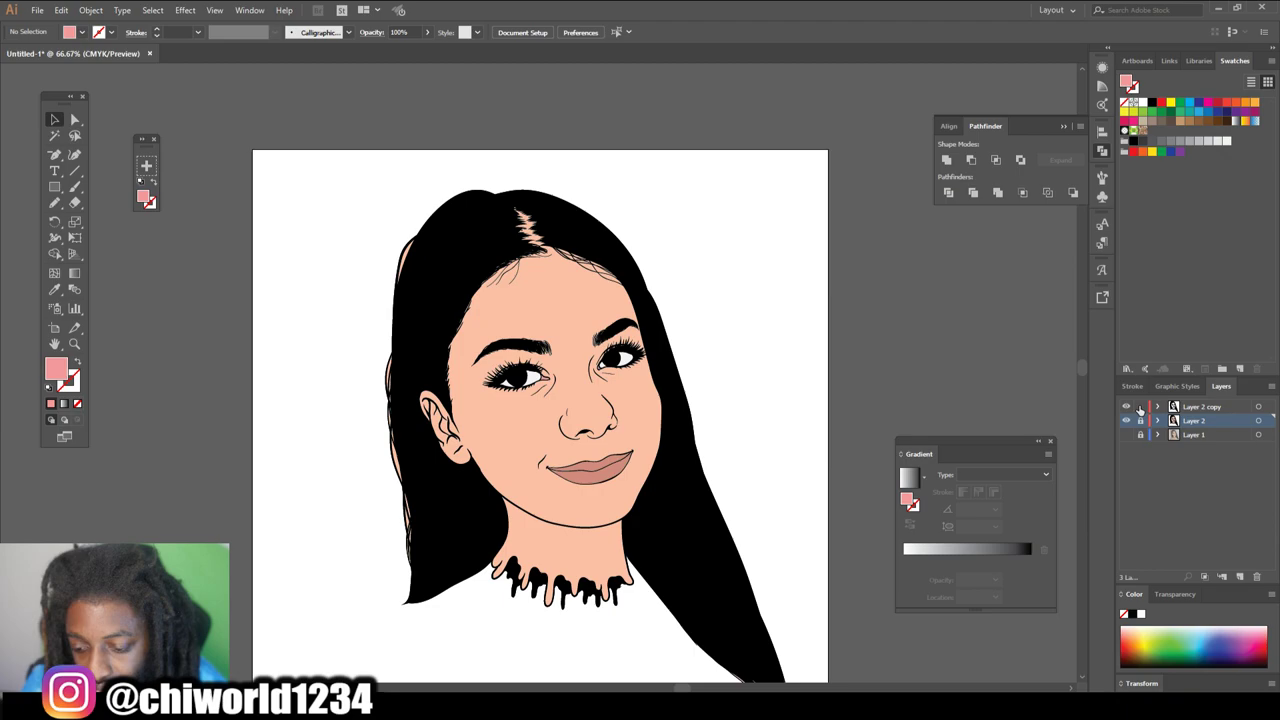
# - On the unlocked Layer 2 copy, paint fine 0.5 pt black Paintbrush strokes along both sides of the hair parting to narrow it
pyautogui.click(1200, 406)
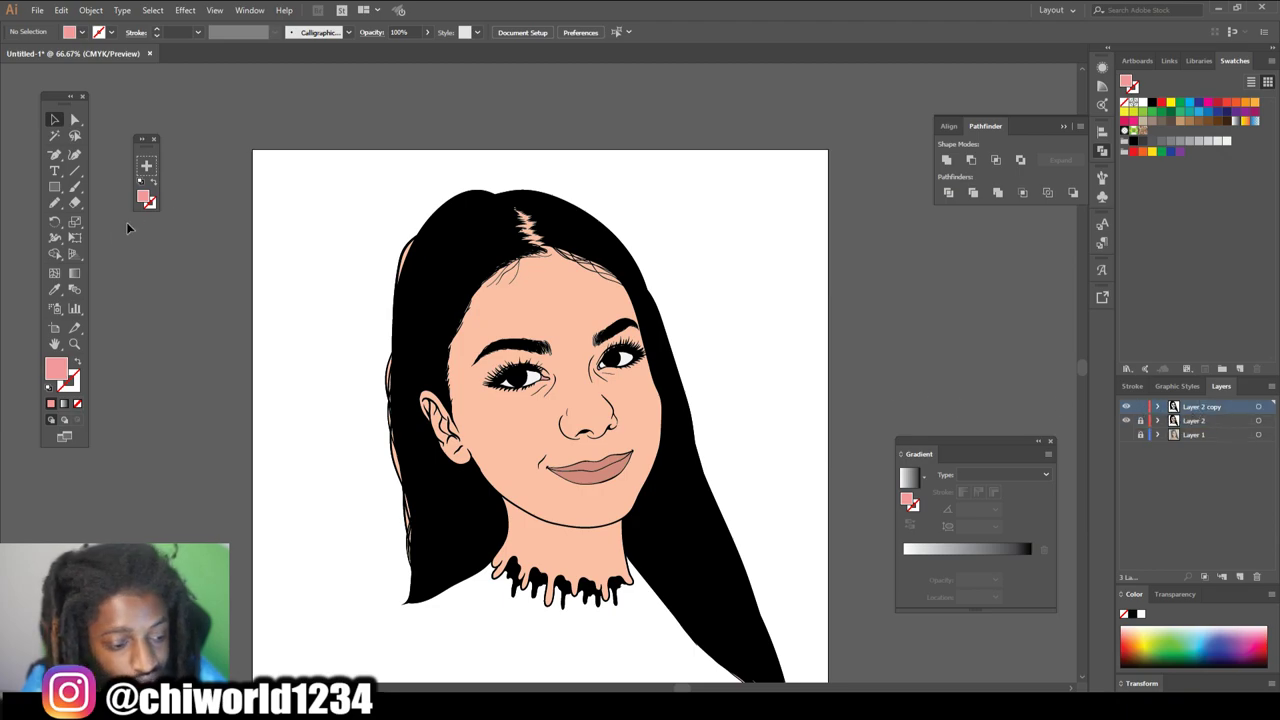
pyautogui.click(48, 390)
pyautogui.click(74, 187)
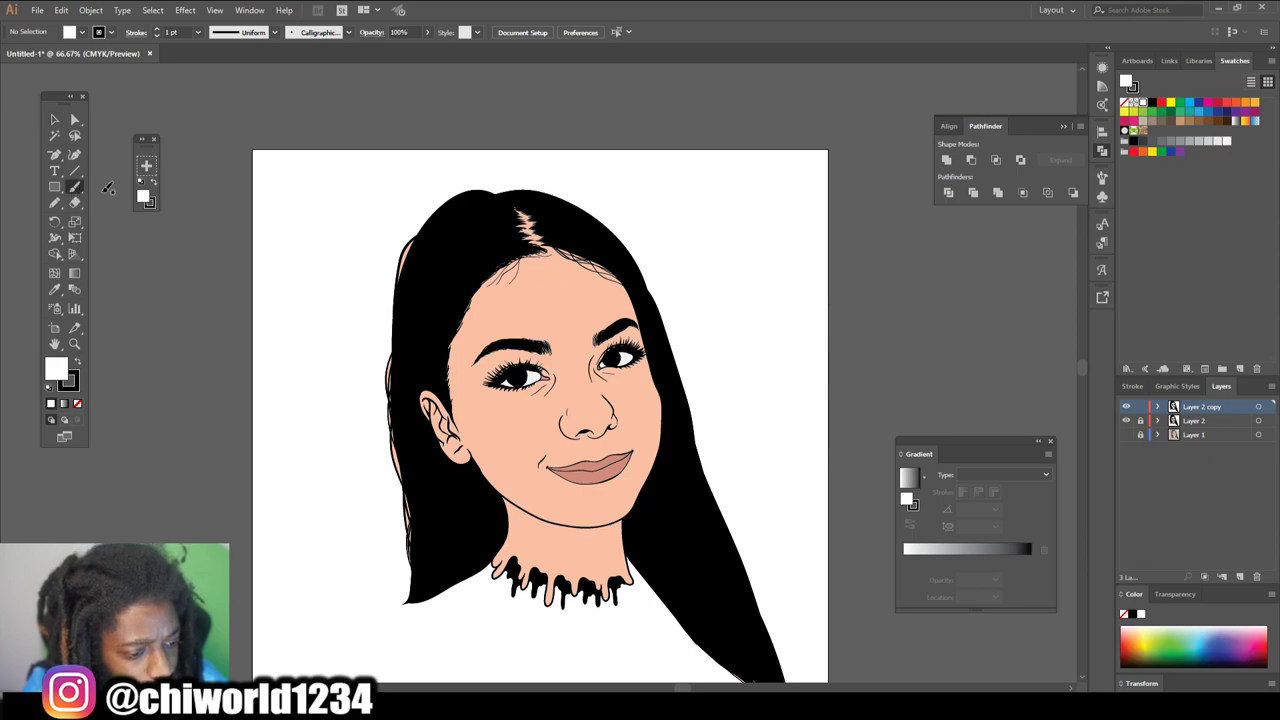
pyautogui.scroll(3, 515, 310)
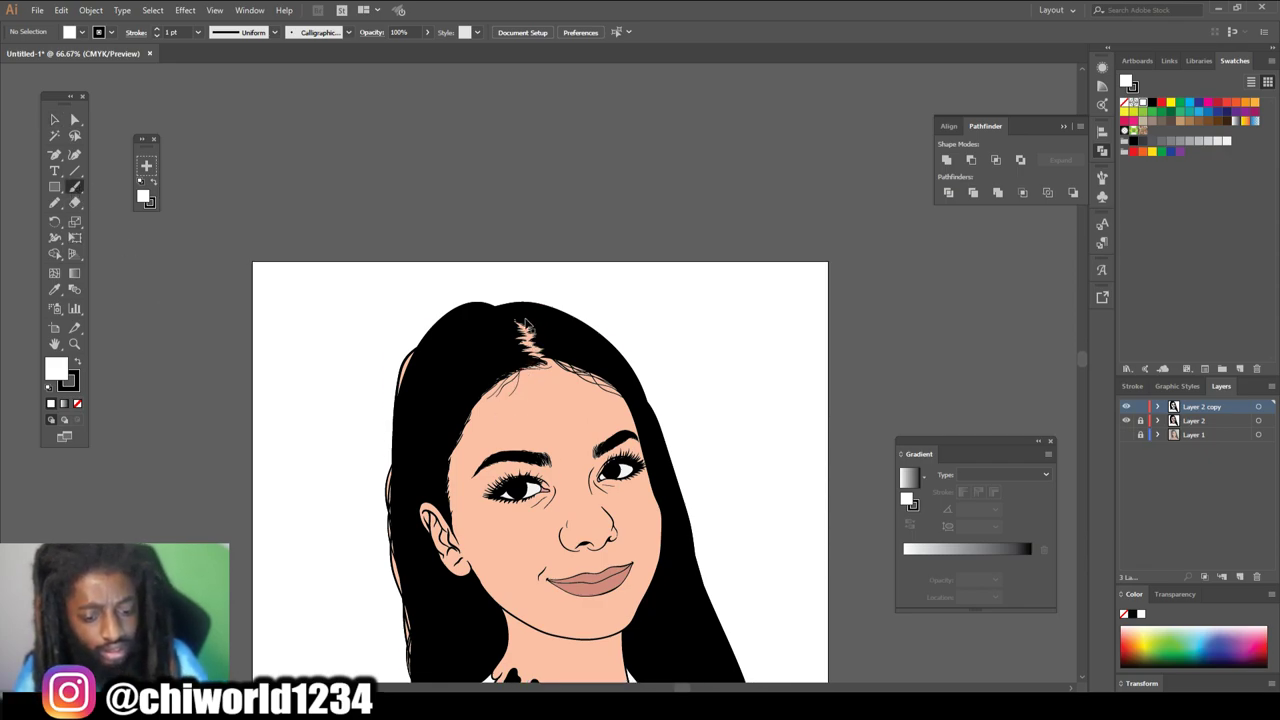
pyautogui.scroll(3, 522, 322)
pyautogui.moveTo(434, 380); pyautogui.dragTo(462, 326)
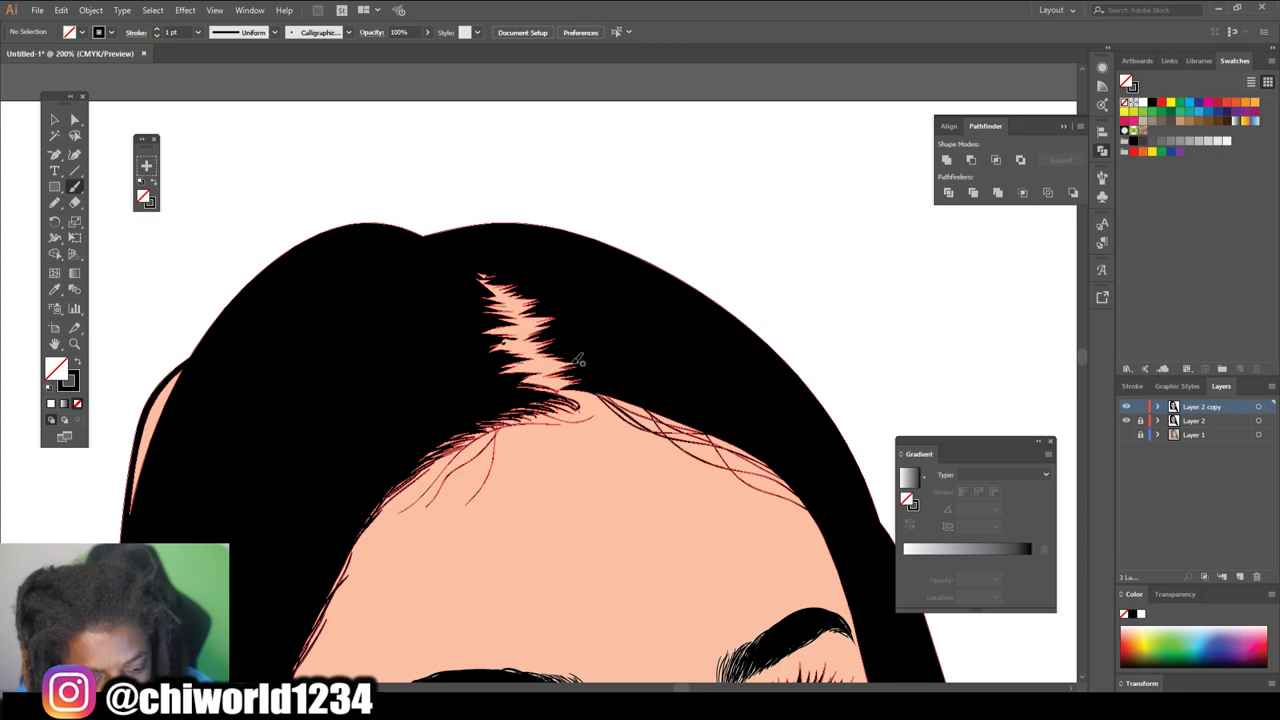
pyautogui.click(199, 32)
pyautogui.click(212, 64)
pyautogui.moveTo(504, 364)
pyautogui.mouseDown()
pyautogui.moveTo(532, 347)
pyautogui.moveTo(489, 329)
pyautogui.moveTo(518, 303)
pyautogui.moveTo(484, 272)
pyautogui.mouseUp()
pyautogui.moveTo(576, 382)
pyautogui.mouseDown()
pyautogui.moveTo(534, 325)
pyautogui.moveTo(550, 311)
pyautogui.moveTo(527, 289)
pyautogui.moveTo(496, 278)
pyautogui.mouseUp()
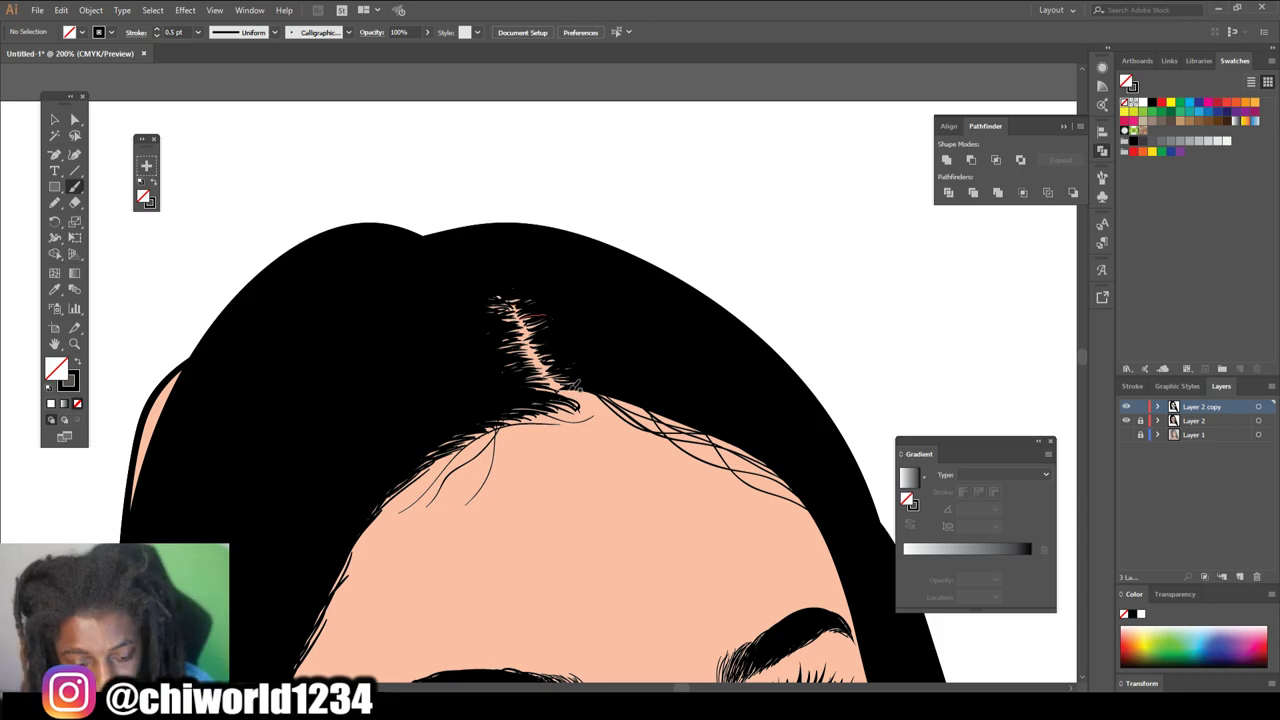
# - Lock Layer 2 copy, unlock Layer 2 and make it the active layer
pyautogui.hotkey('ctrl', '-')
pyautogui.hotkey('ctrl', '-')
pyautogui.hotkey('ctrl', '-')
pyautogui.hotkey('ctrl', '-')
pyautogui.hotkey('ctrl', '-')
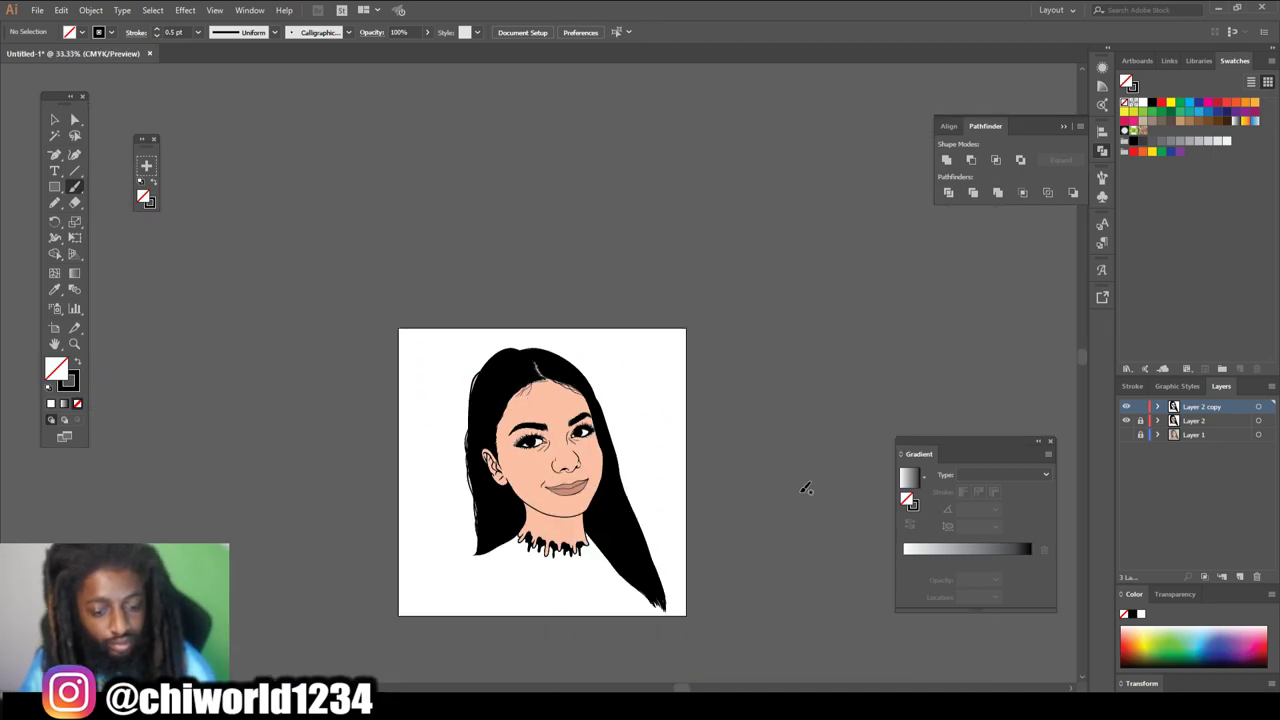
pyautogui.hotkey('ctrl', '+')
pyautogui.hotkey('ctrl', '+')
pyautogui.hotkey('ctrl', '+')
pyautogui.click(1176, 421)
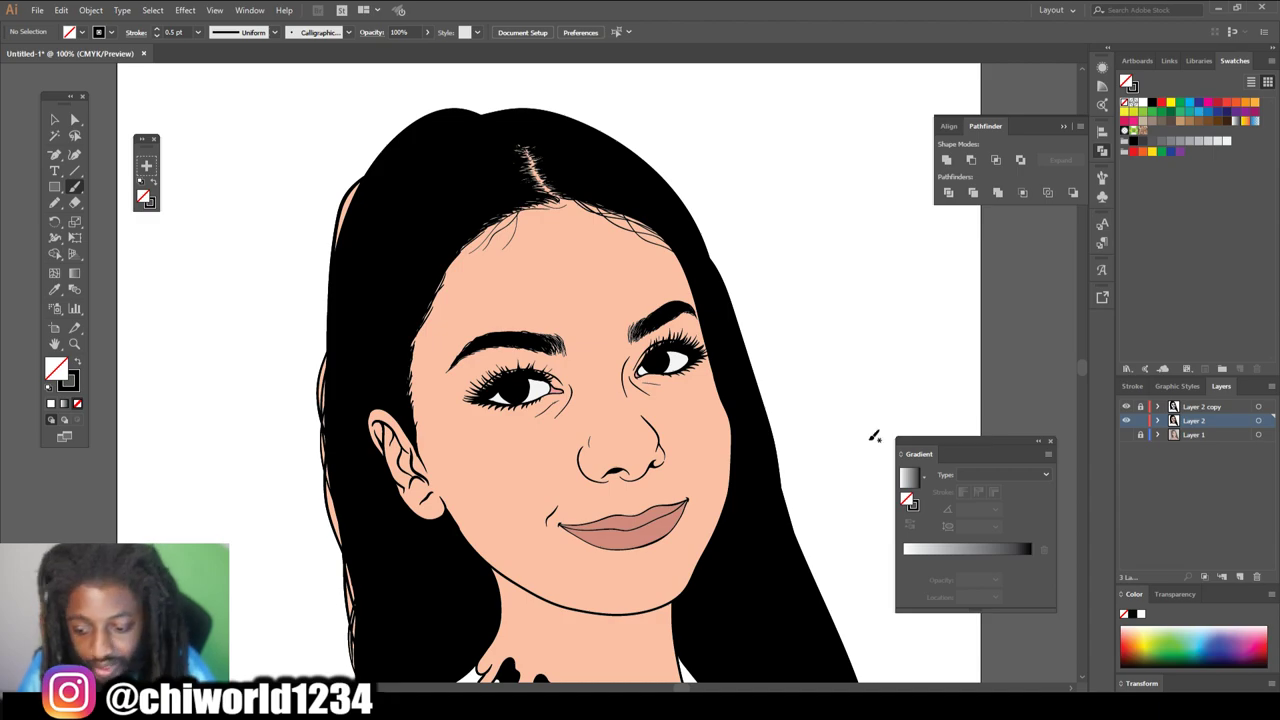
# - Delete the three peach slivers around the upper crossing of the loose strands on the hair's outer edge beside the ear
pyautogui.hotkey('ctrl', '-')
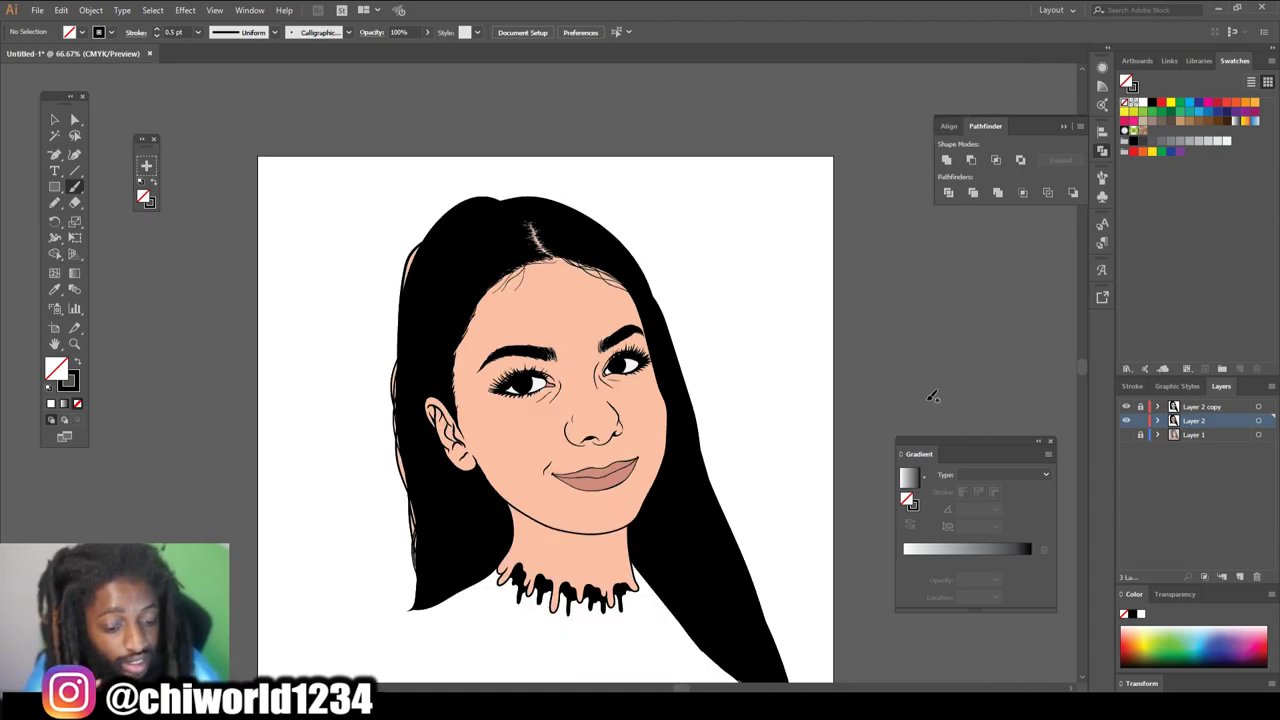
pyautogui.hscroll(-2, 573, 470)
pyautogui.hotkey('ctrl', '+')
pyautogui.hotkey('ctrl', '+')
pyautogui.hotkey('ctrl', '+')
pyautogui.hotkey('ctrl', '+')
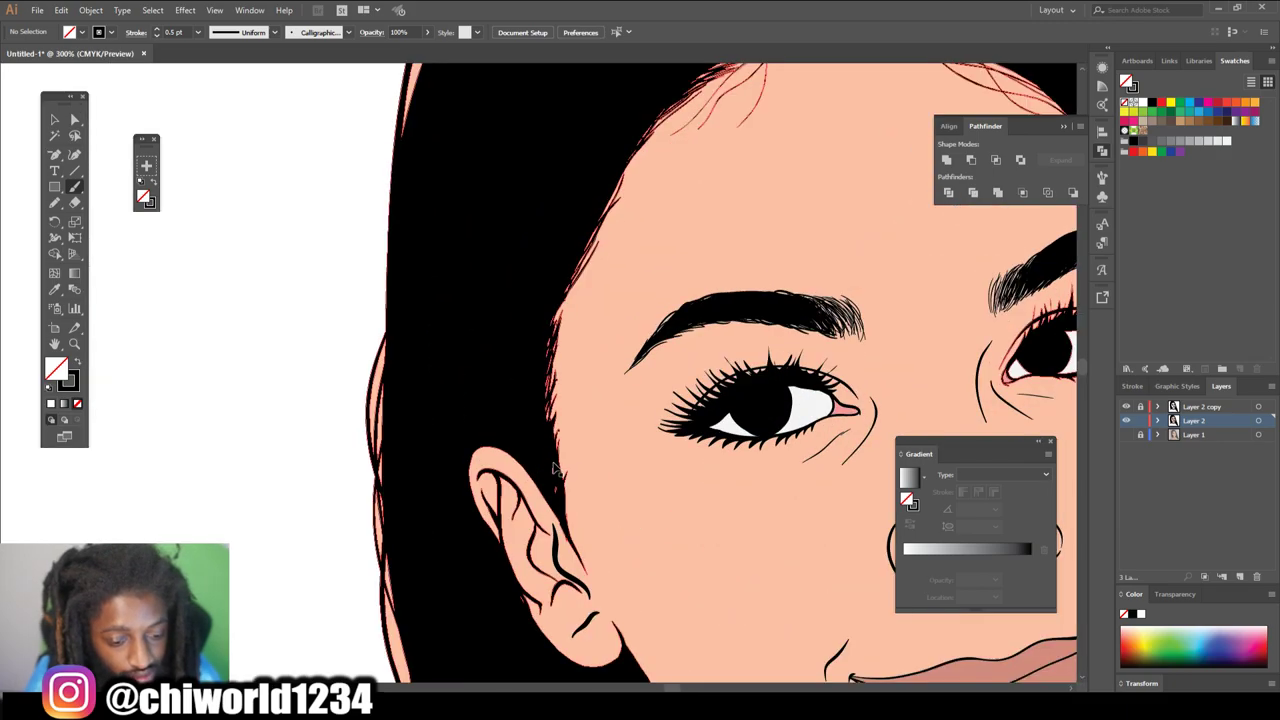
pyautogui.hscroll(-5, 555, 469)
pyautogui.scroll(-4, 555, 462)
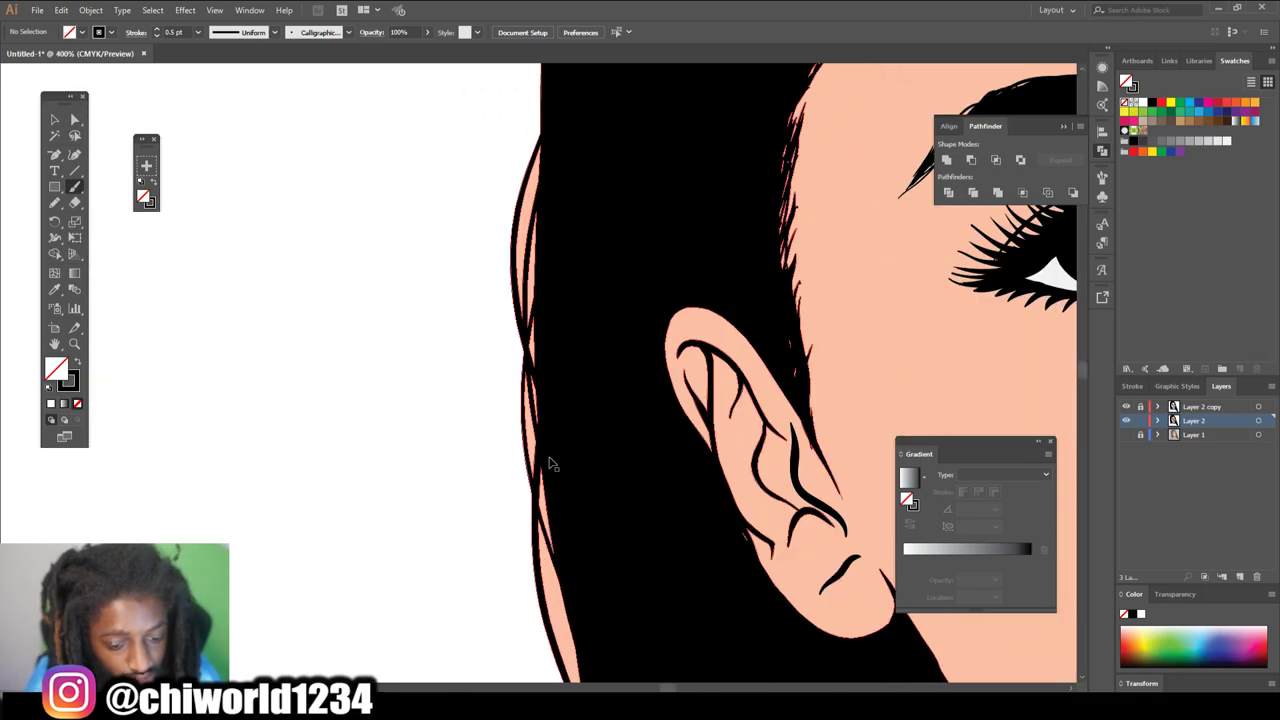
pyautogui.hotkey('ctrl', '+')
pyautogui.hotkey('ctrl', '+')
pyautogui.hotkey('ctrl', '+')
pyautogui.hscroll(-2, 556, 455)
pyautogui.scroll(2, 556, 443)
pyautogui.hotkey('ctrl', '+')
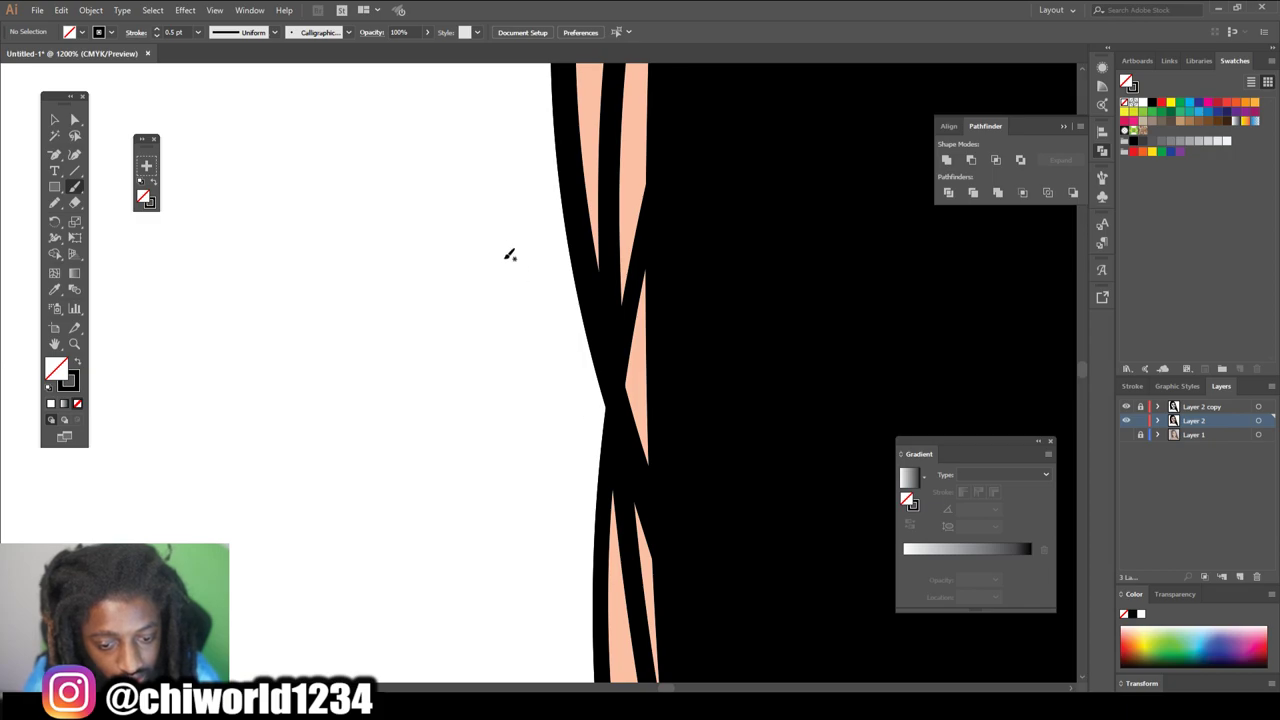
pyautogui.click(75, 120)
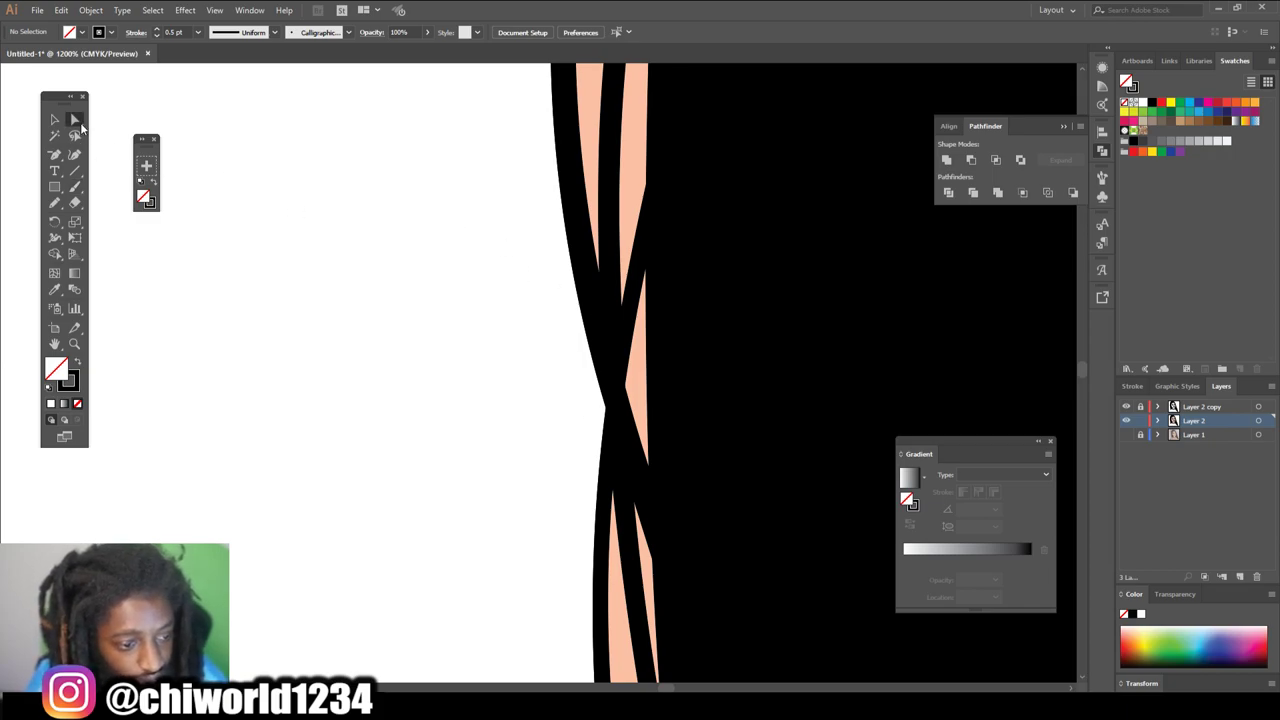
pyautogui.click(634, 183)
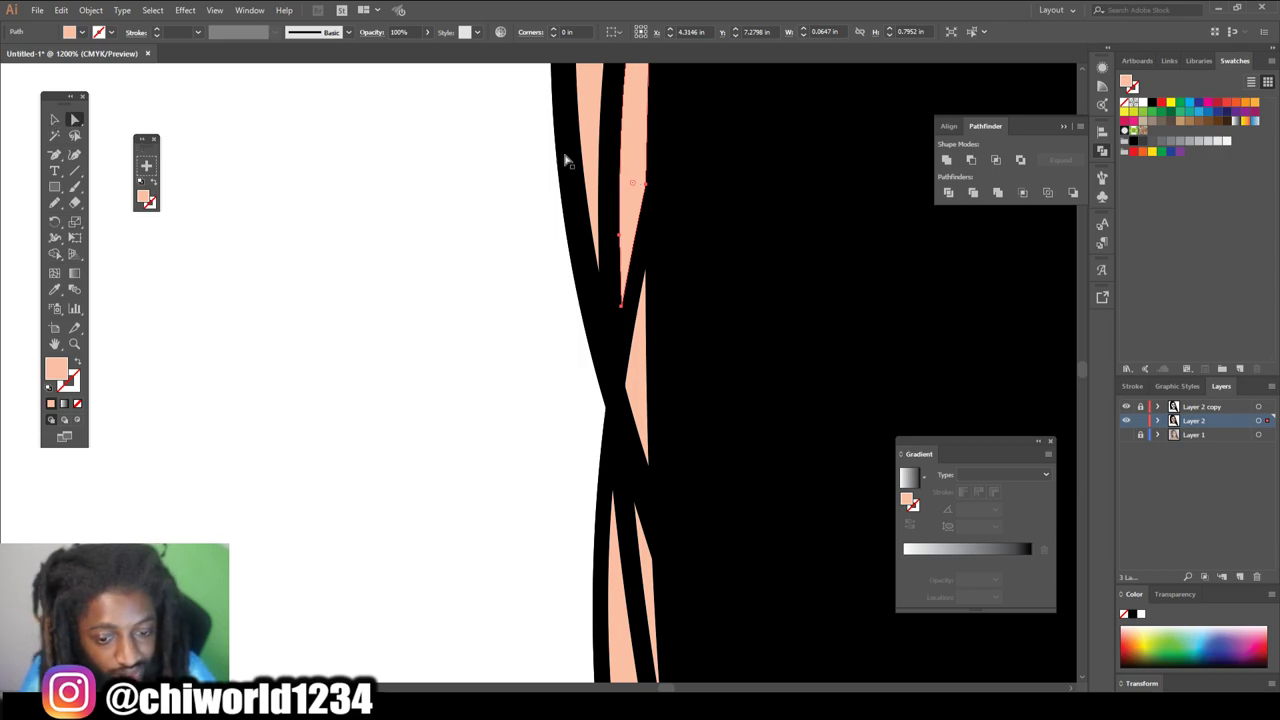
pyautogui.press('Delete')
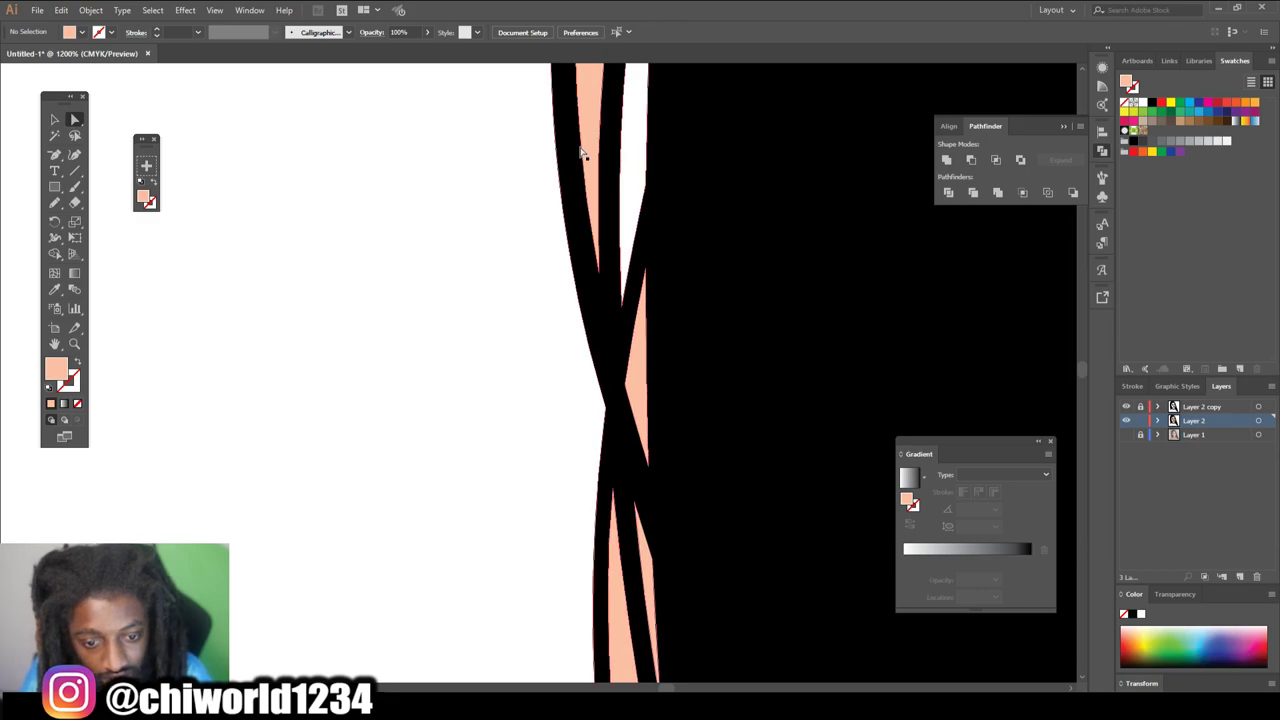
pyautogui.click(590, 142)
pyautogui.press('Delete')
pyautogui.click(641, 372)
pyautogui.press('Delete')
# - Delete the next four peach slivers further down between the loose strands and the main hair shape
pyautogui.scroll(-2, 640, 370)
pyautogui.scroll(-2, 641, 372)
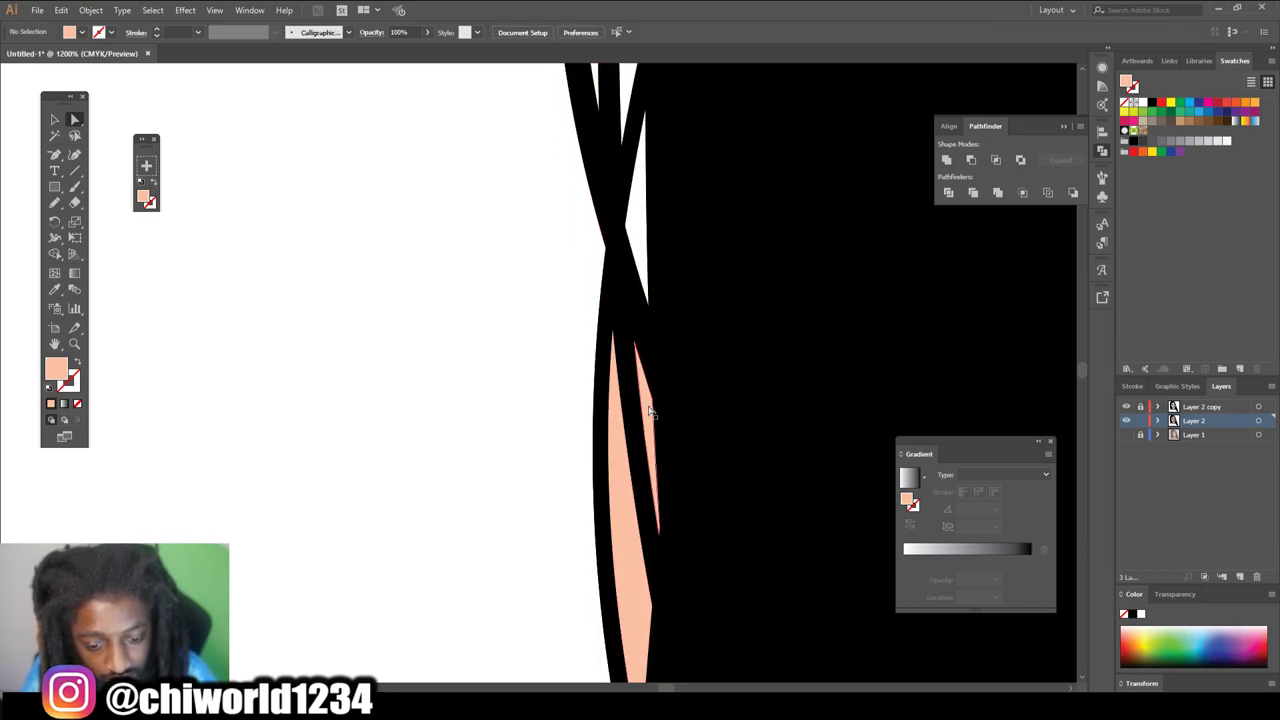
pyautogui.press('Delete')
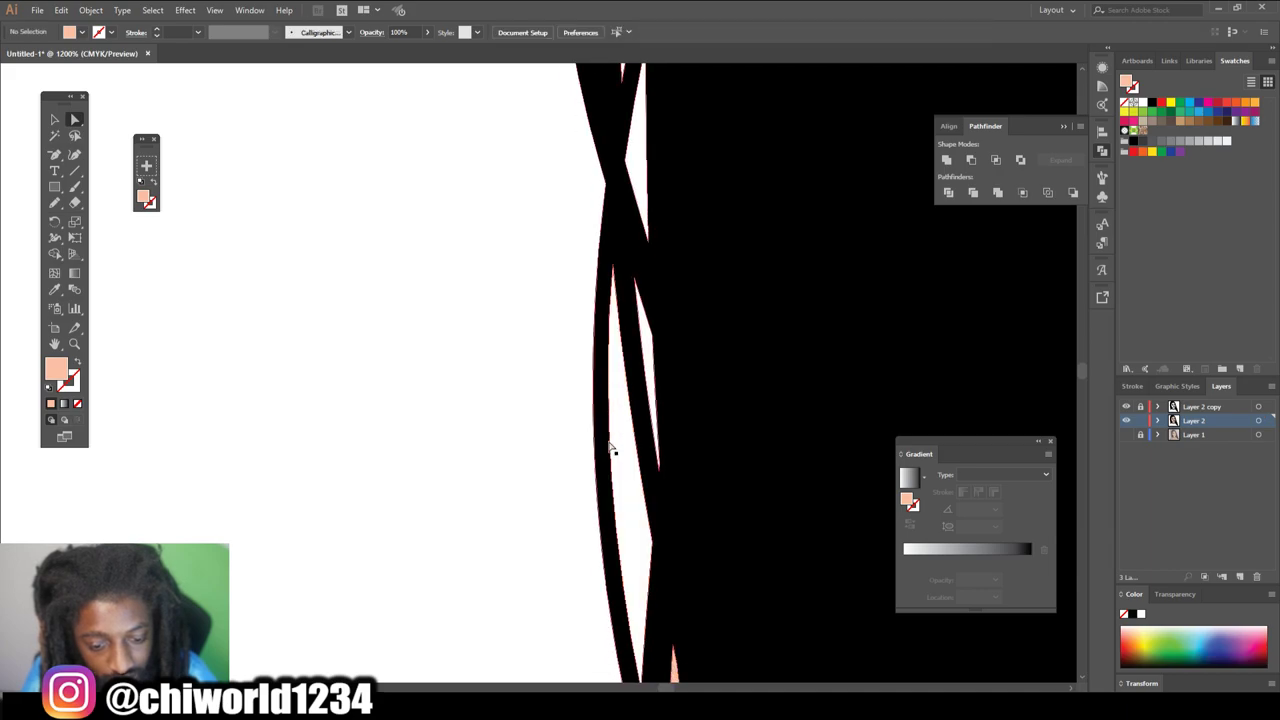
pyautogui.scroll(-3, 611, 440)
pyautogui.click(688, 436)
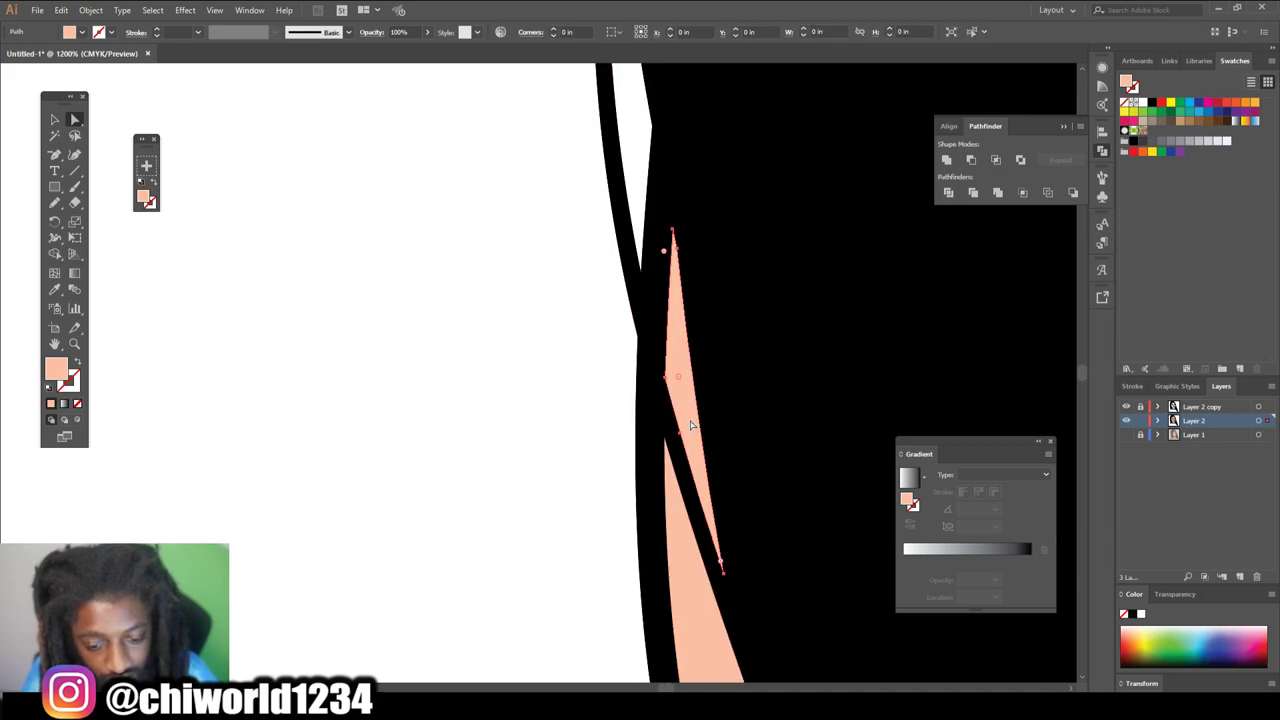
pyautogui.press('Delete')
pyautogui.scroll(-3, 688, 432)
pyautogui.click(688, 429)
pyautogui.press('Delete')
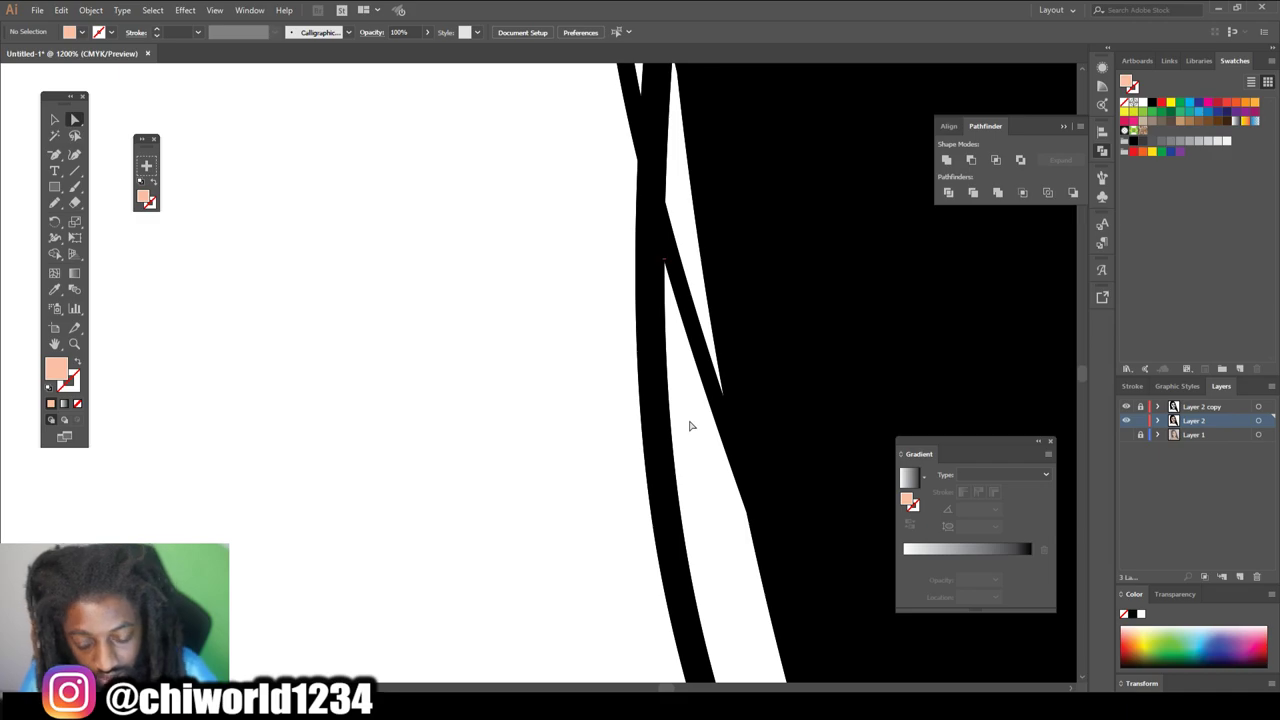
# - Delete the five peach slivers around the lower crossing of the loose strands on the hair's outer edge beside the ear
pyautogui.scroll(-5, 689, 426)
pyautogui.scroll(-3, 688, 427)
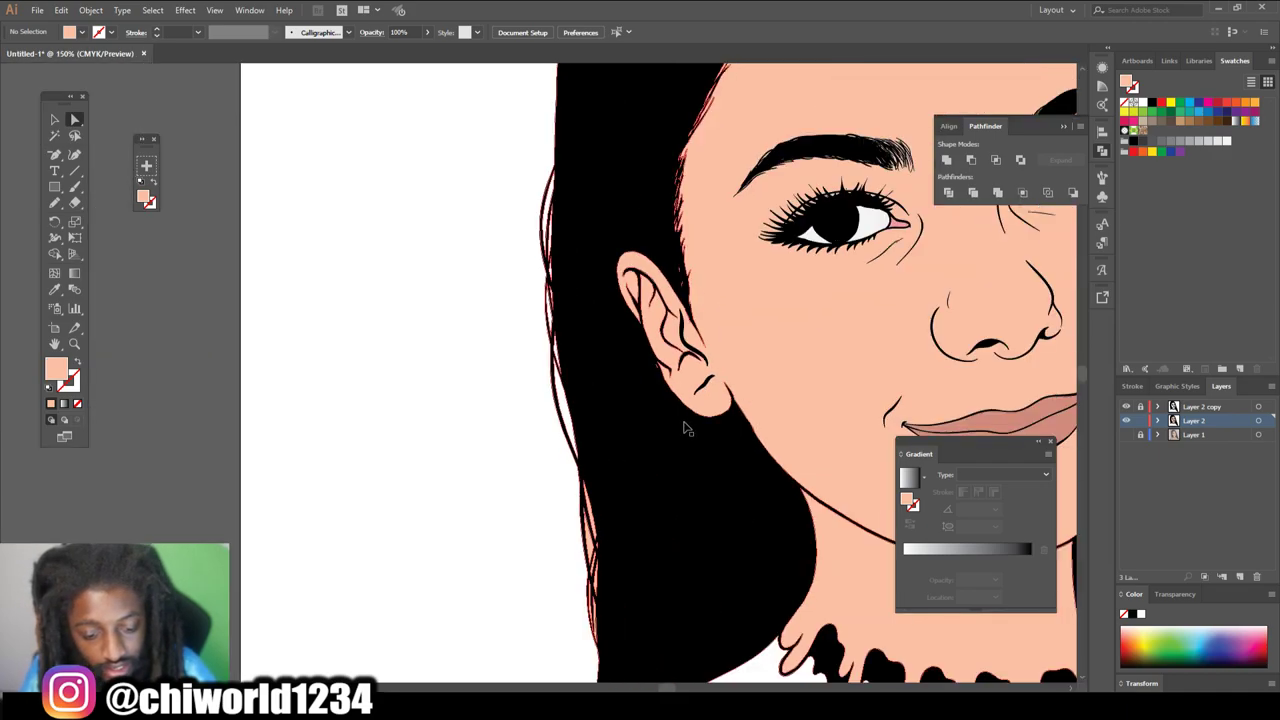
pyautogui.scroll(-4, 677, 429)
pyautogui.scroll(5, 671, 419)
pyautogui.scroll(3, 674, 420)
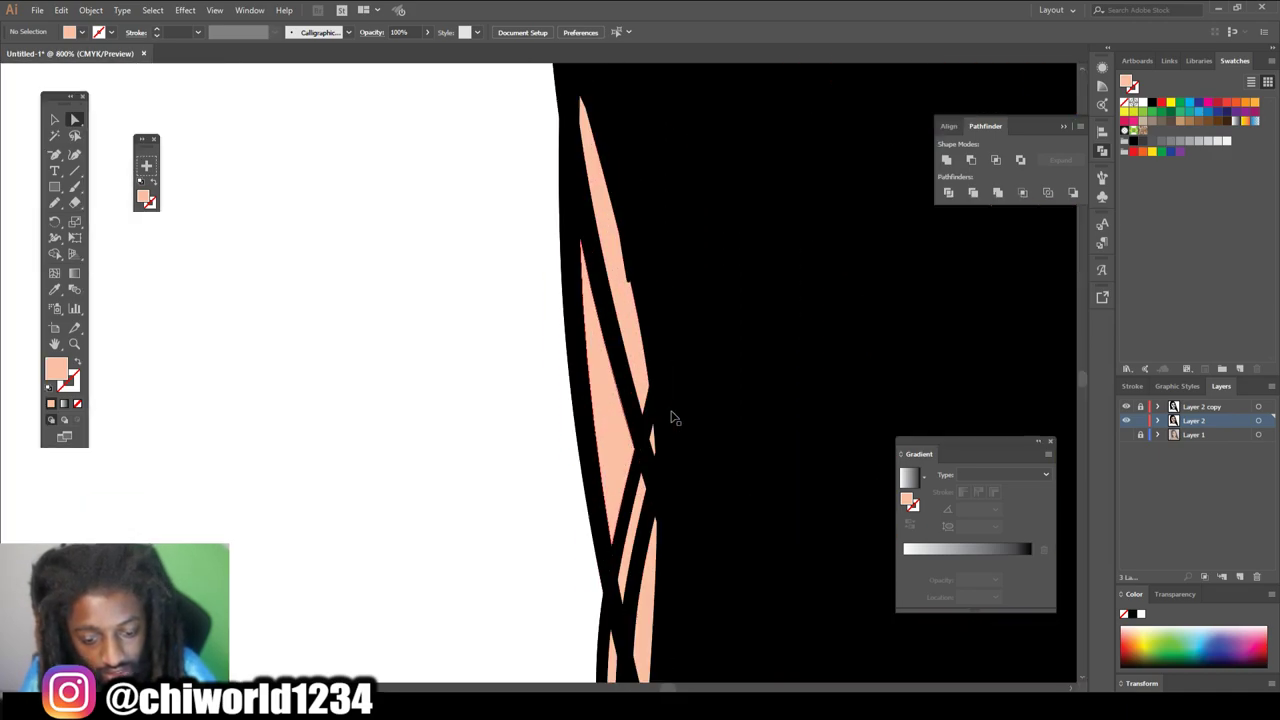
pyautogui.scroll(-2, 660, 390)
pyautogui.click(613, 248)
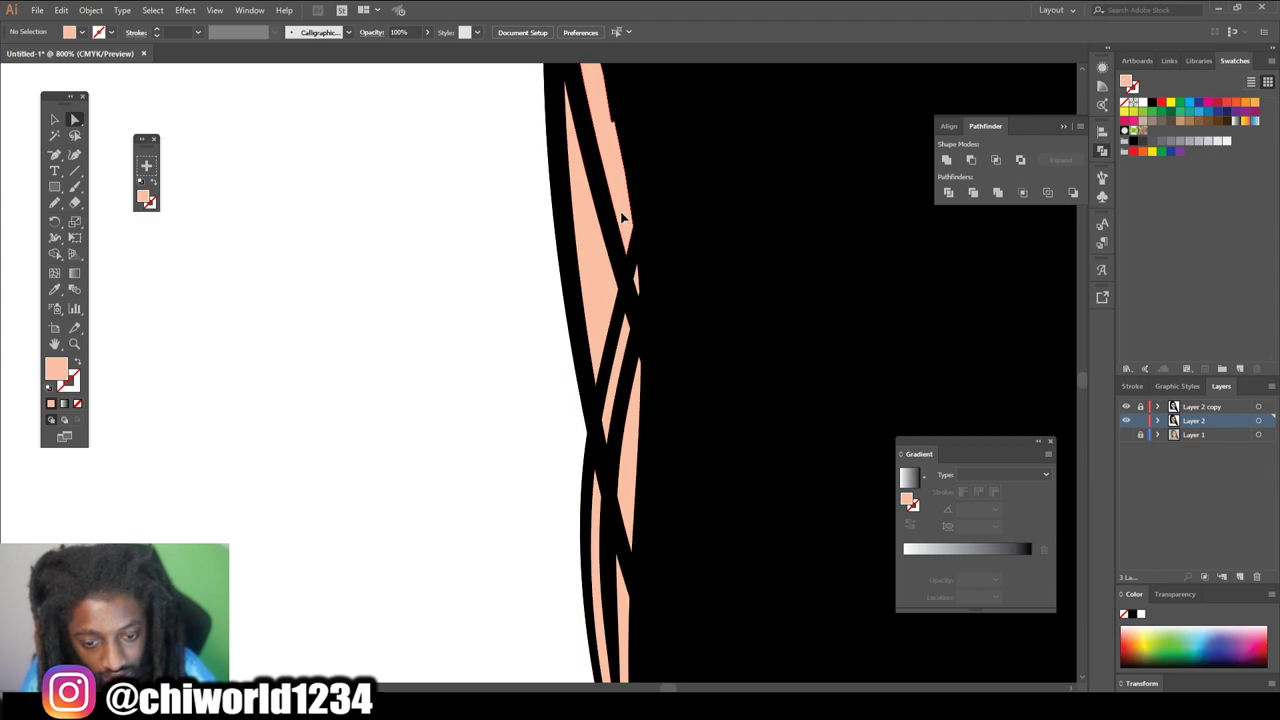
pyautogui.press('Delete')
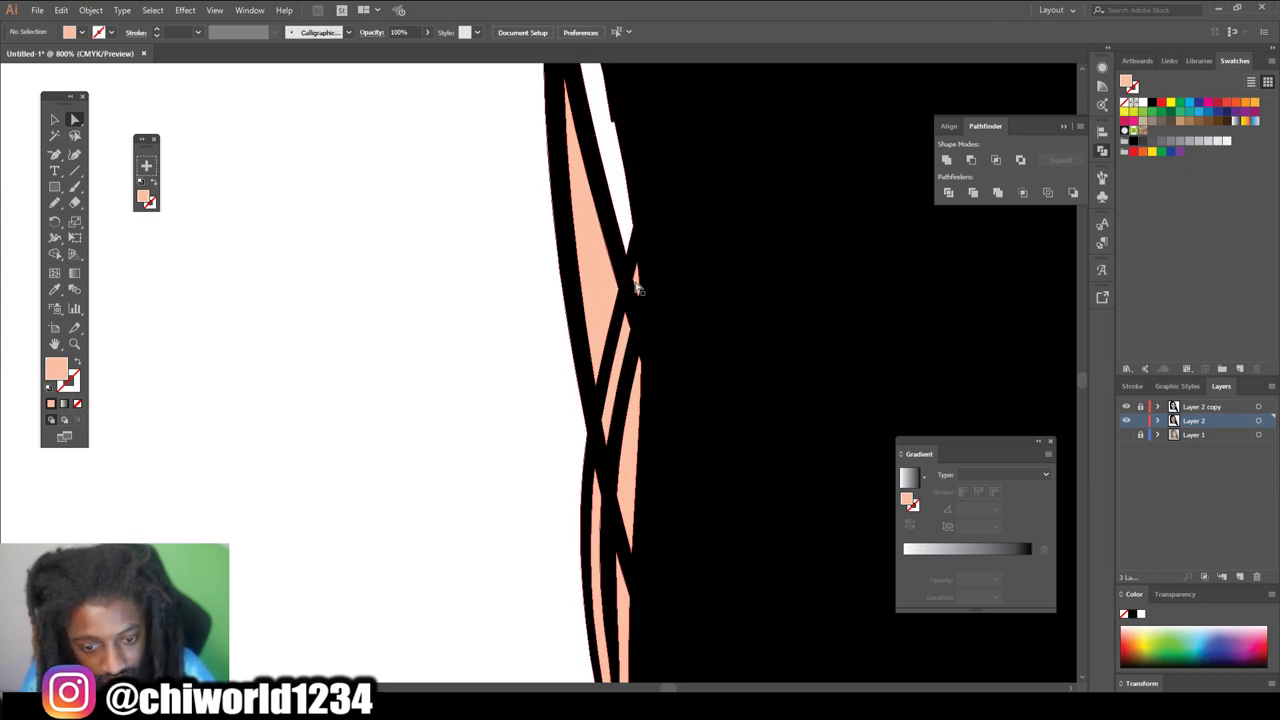
pyautogui.click(629, 279)
pyautogui.press('Delete')
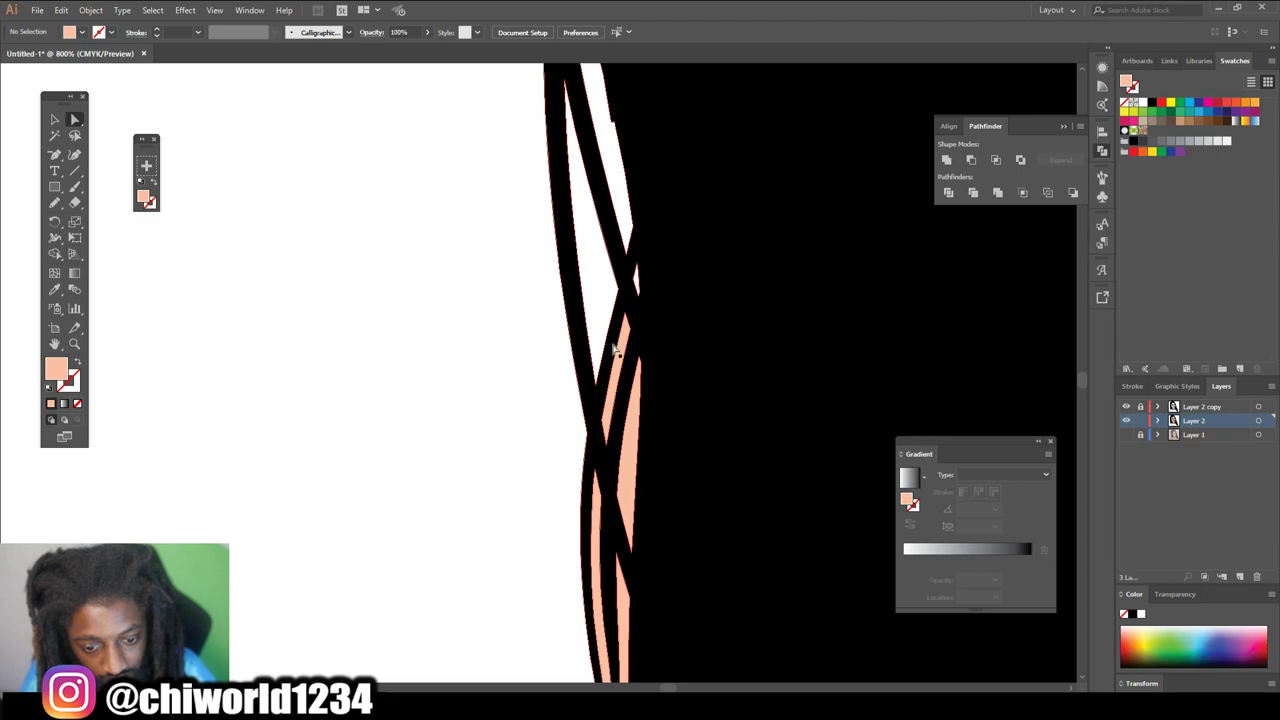
pyautogui.click(620, 366)
pyautogui.press('Delete')
pyautogui.click(630, 418)
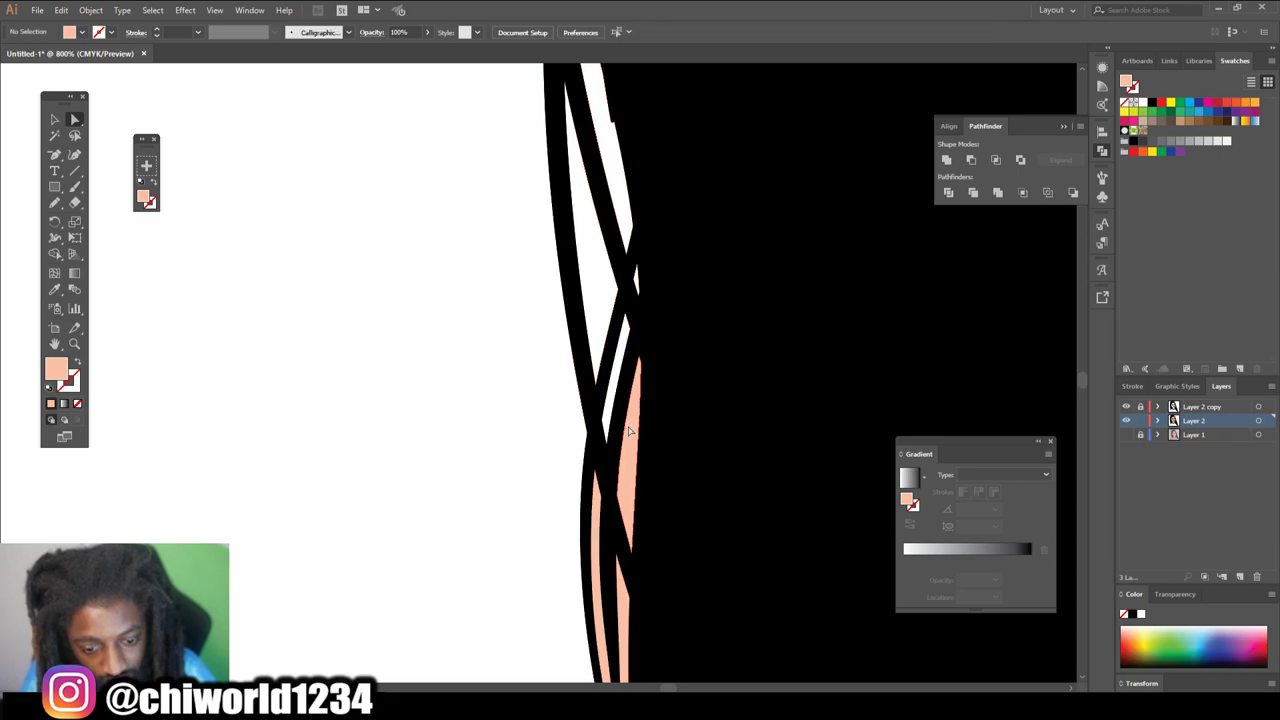
pyautogui.press('Delete')
# - Delete the two long peach slivers just below that crossing, where the loose strands rejoin the main hair shape
pyautogui.scroll(-3, 629, 418)
pyautogui.click(627, 415)
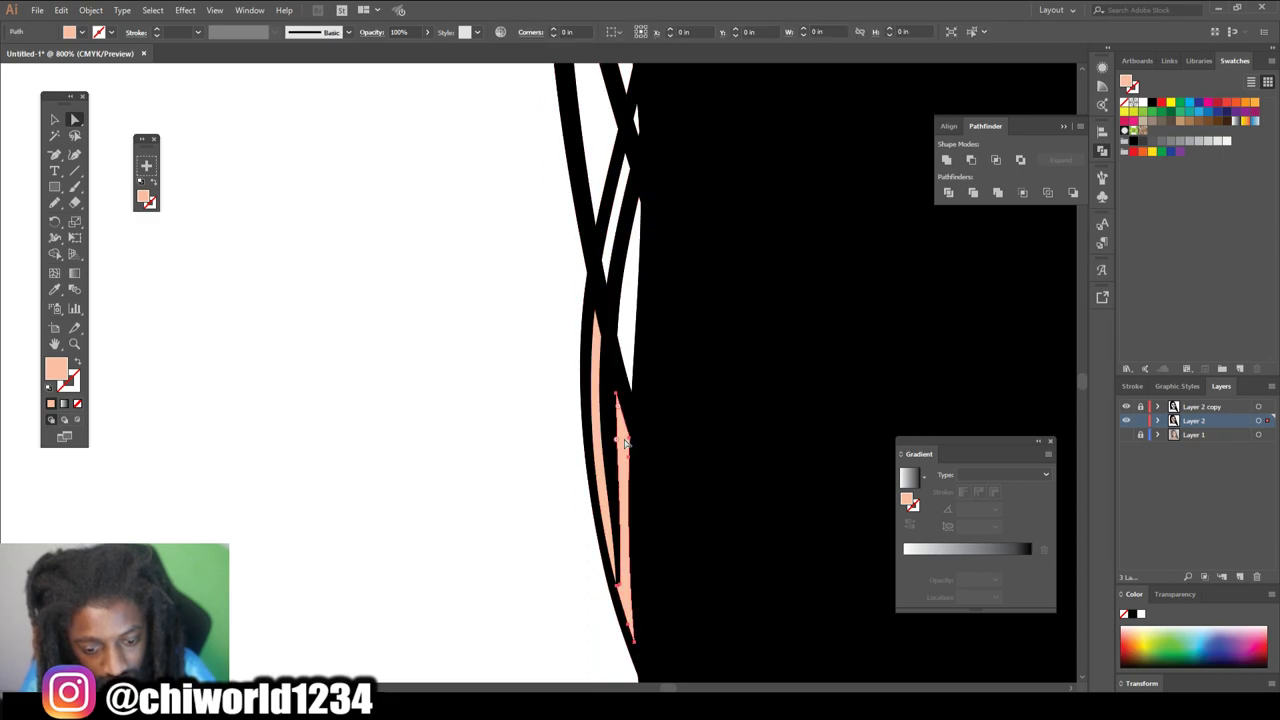
pyautogui.press('Delete')
pyautogui.click(593, 418)
pyautogui.press('Delete')
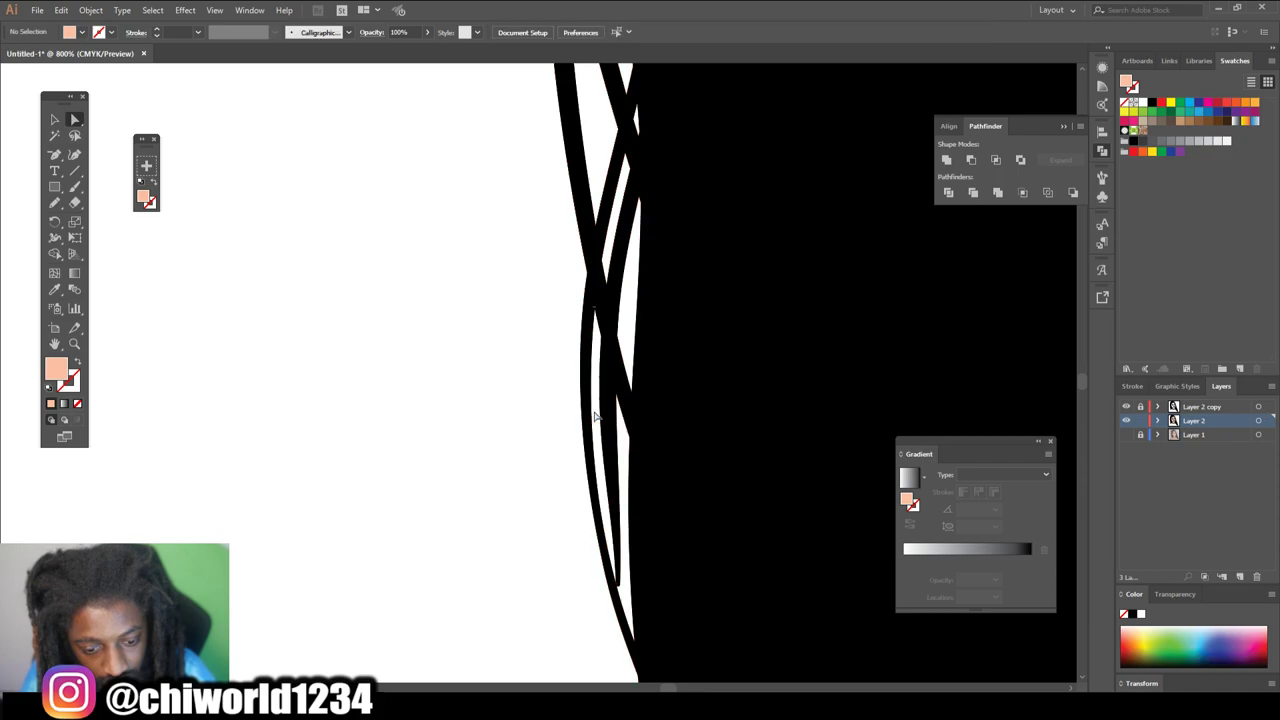
# - Delete the curved peach sliver enclosed by the loose strand high on the hair's outer edge, near the crown
pyautogui.hotkey('ctrl', '-')
pyautogui.hotkey('ctrl', '-')
pyautogui.hotkey('ctrl', '-')
pyautogui.hotkey('ctrl', '-')
pyautogui.hotkey('ctrl', '-')
pyautogui.hotkey('ctrl', '-')
pyautogui.scroll(7, 554, 397)
pyautogui.hotkey('ctrl', '+')
pyautogui.hotkey('ctrl', '+')
pyautogui.click(526, 330)
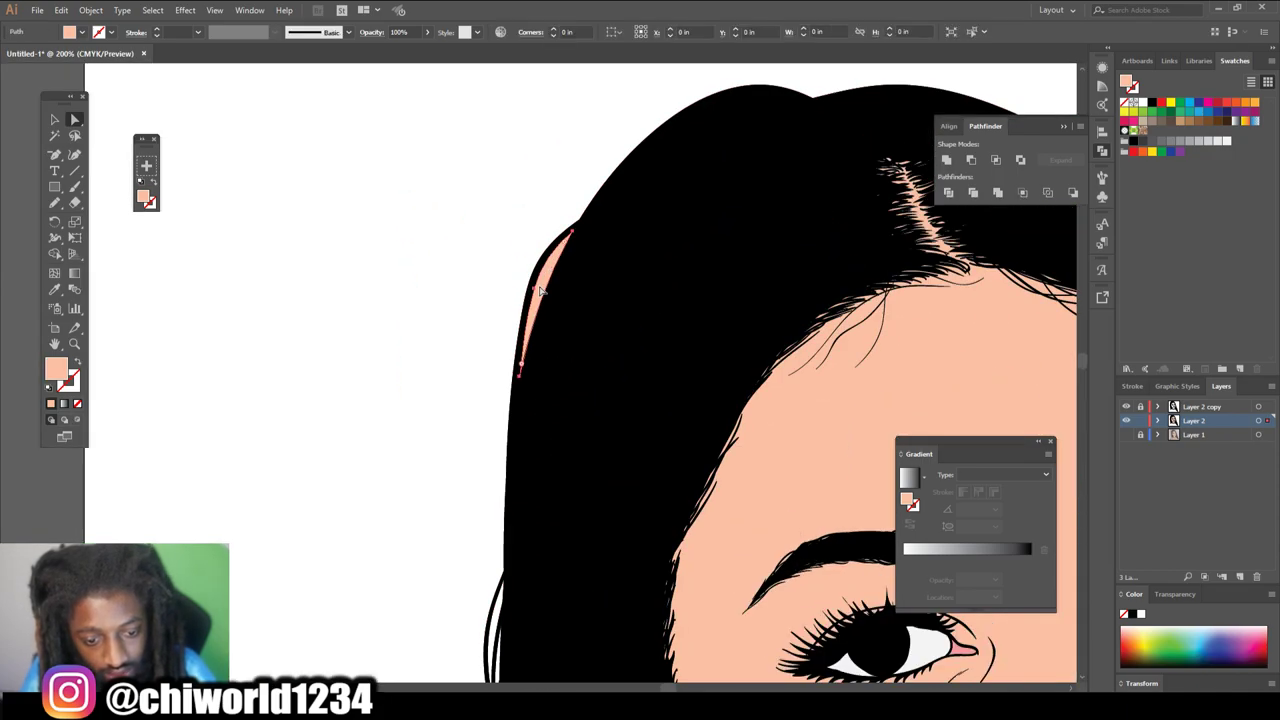
pyautogui.press('Delete')
# - Delete the three large peach slivers between the strands at the tapered tips of the long hair
pyautogui.hotkey('ctrl', '-')
pyautogui.hotkey('ctrl', '-')
pyautogui.hotkey('ctrl', '-')
pyautogui.scroll(-1, 637, 350)
pyautogui.scroll(6, 660, 360)
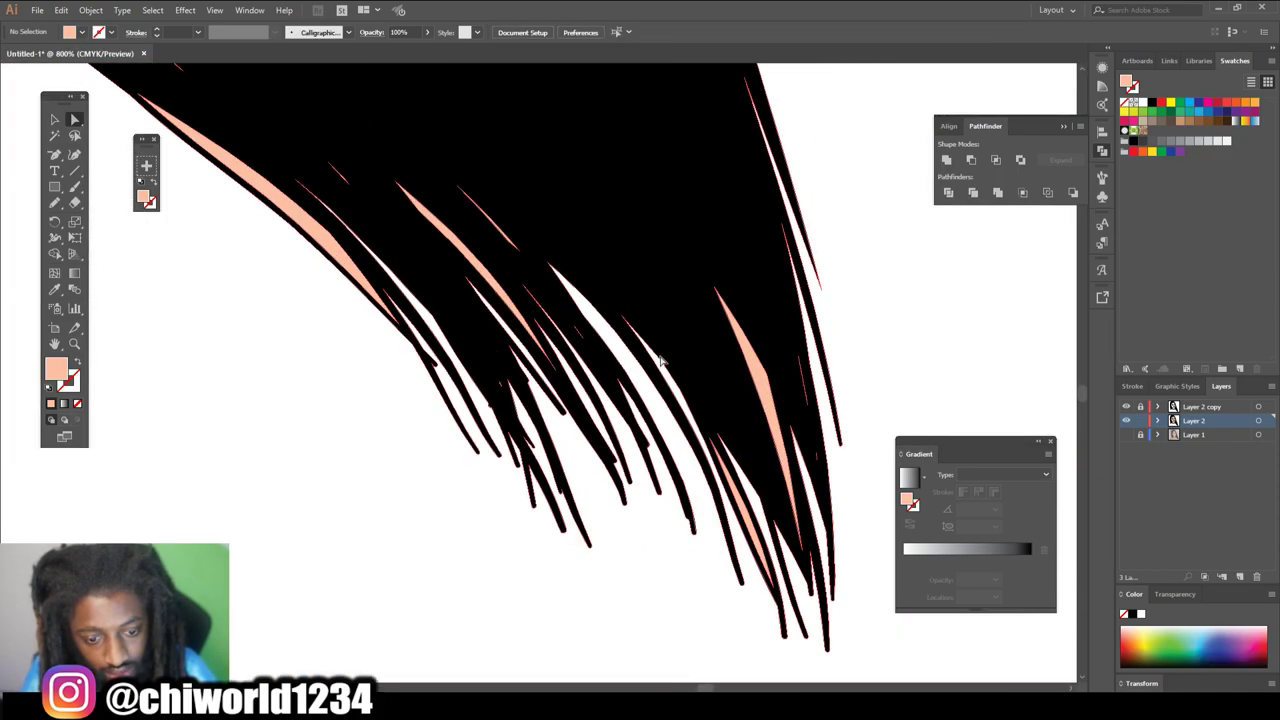
pyautogui.click(440, 302)
pyautogui.press('Delete')
pyautogui.click(754, 417)
pyautogui.press('Delete')
pyautogui.click(336, 314)
pyautogui.press('Delete')
pyautogui.scroll(4, 400, 240)
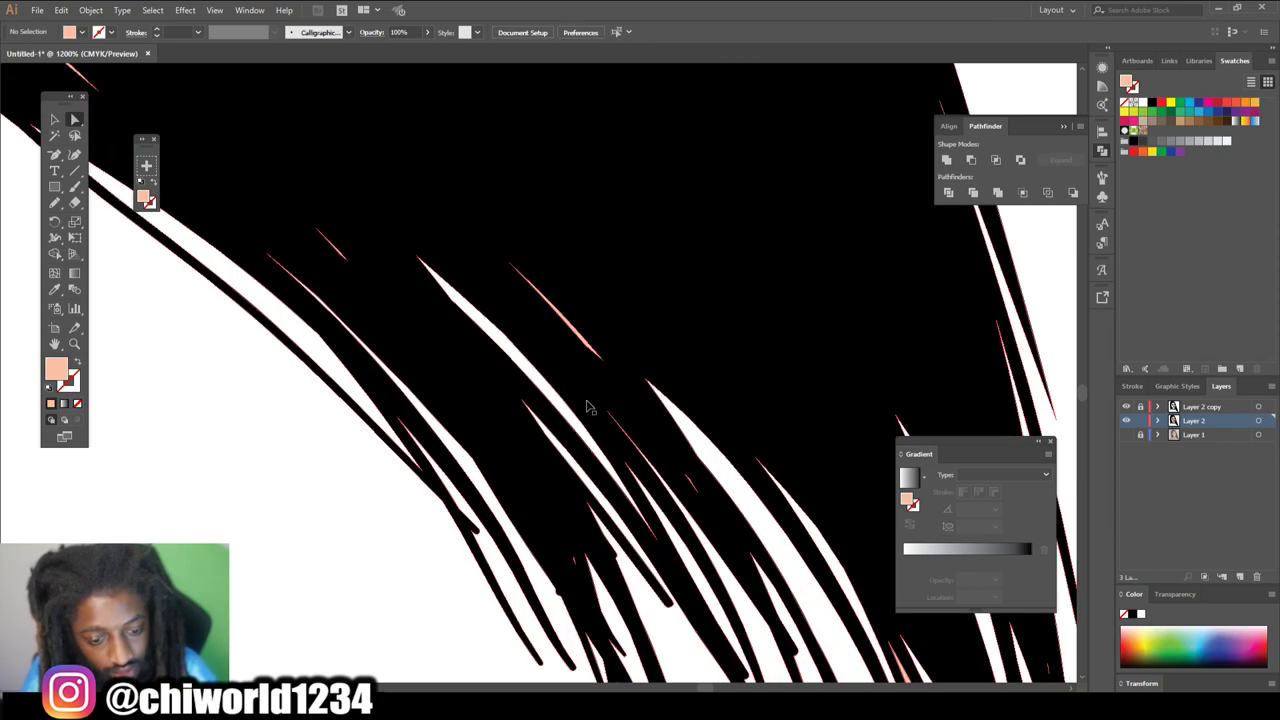
# - Delete the two thin peach slivers inside the black hair just above the tips
pyautogui.scroll(1, 388, 354)
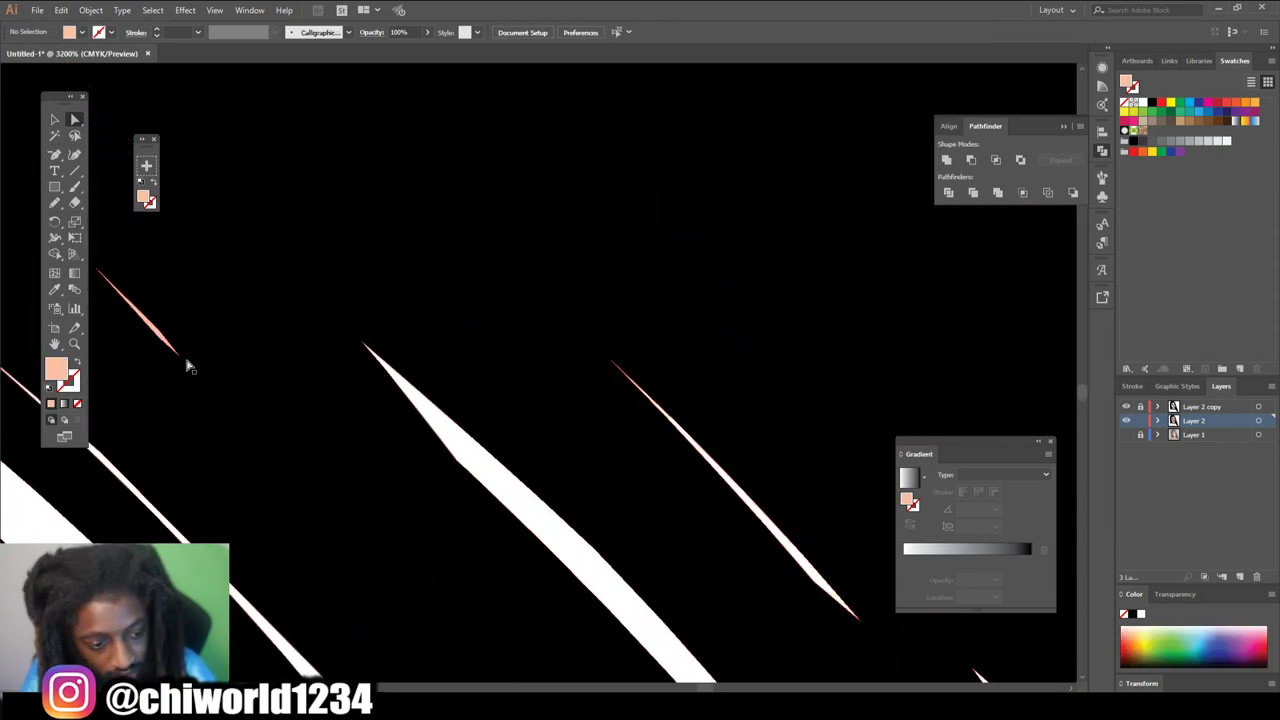
pyautogui.scroll(-2, 571, 429)
pyautogui.scroll(4, 566, 403)
pyautogui.click(813, 336)
pyautogui.press('Delete')
pyautogui.click(417, 252)
pyautogui.press('Delete')
# - Inspect the hair tips and the whole portrait for leftover peach areas
pyautogui.scroll(-8, 343, 405)
pyautogui.scroll(5, 540, 405)
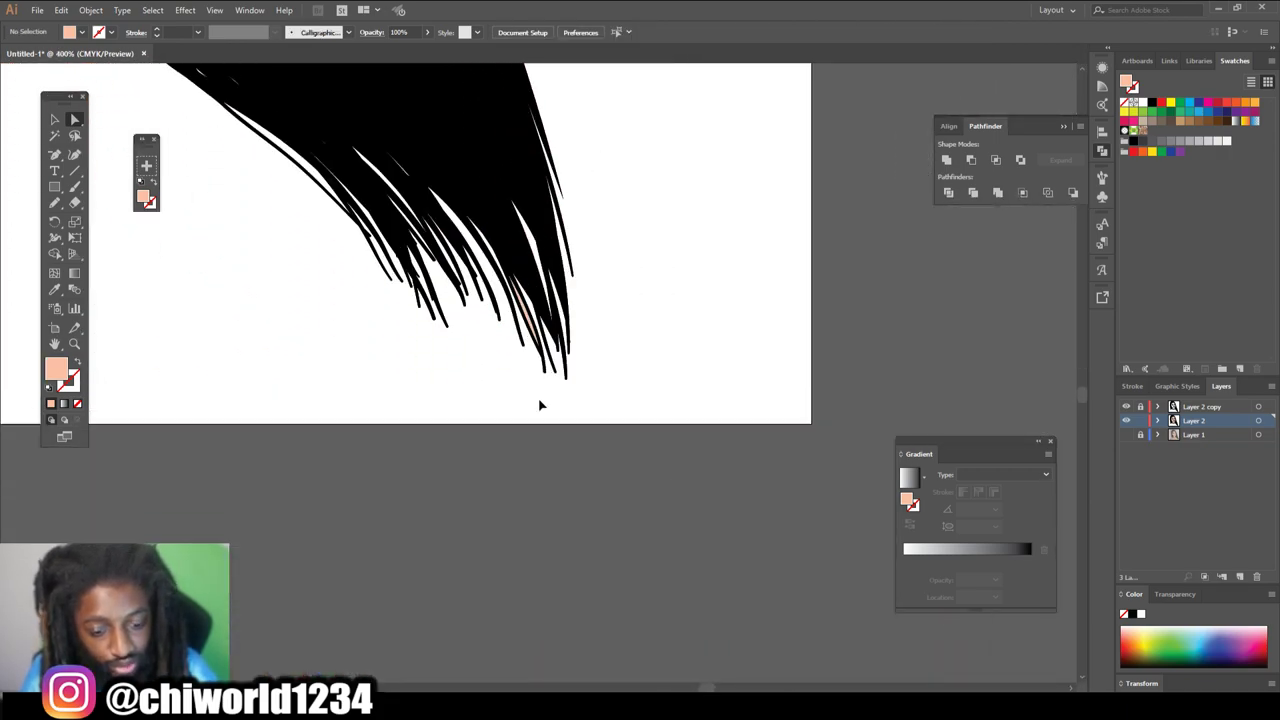
pyautogui.scroll(-8, 555, 198)
pyautogui.scroll(4, 551, 288)
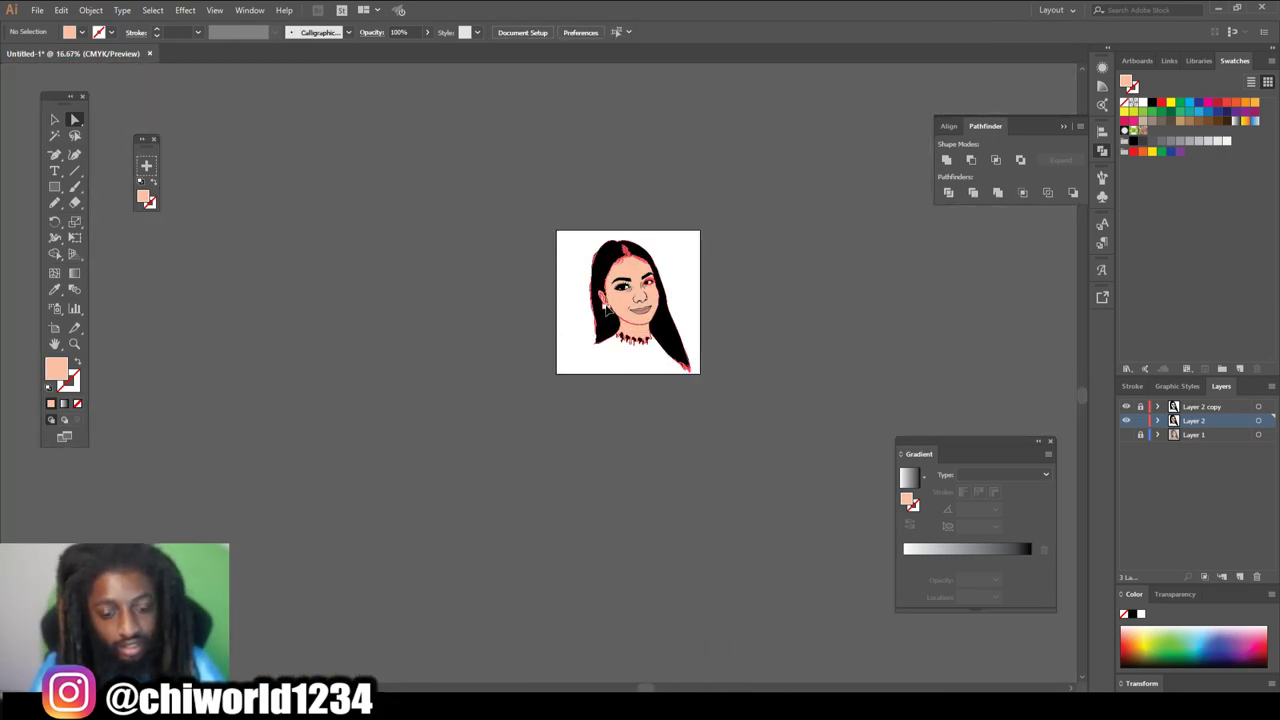
pyautogui.scroll(3, 607, 310)
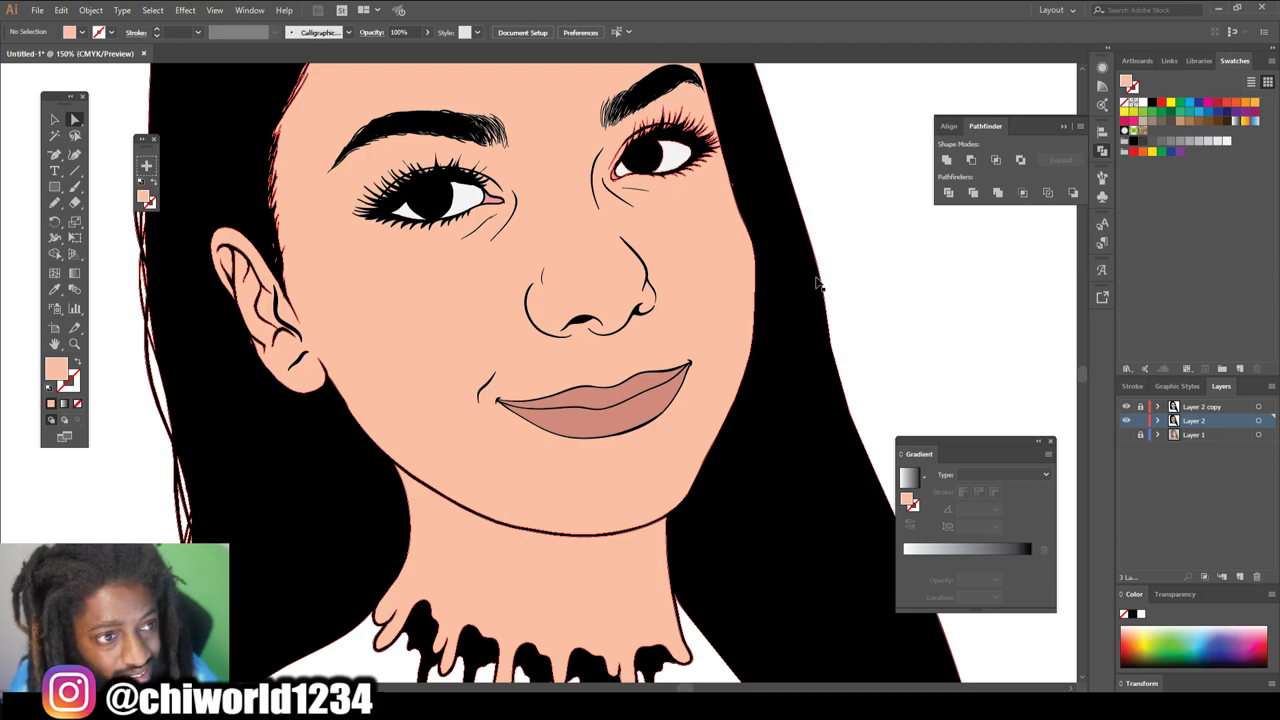
pyautogui.scroll(-1, 814, 292)
pyautogui.scroll(-1, 814, 295)
pyautogui.scroll(1, 803, 317)
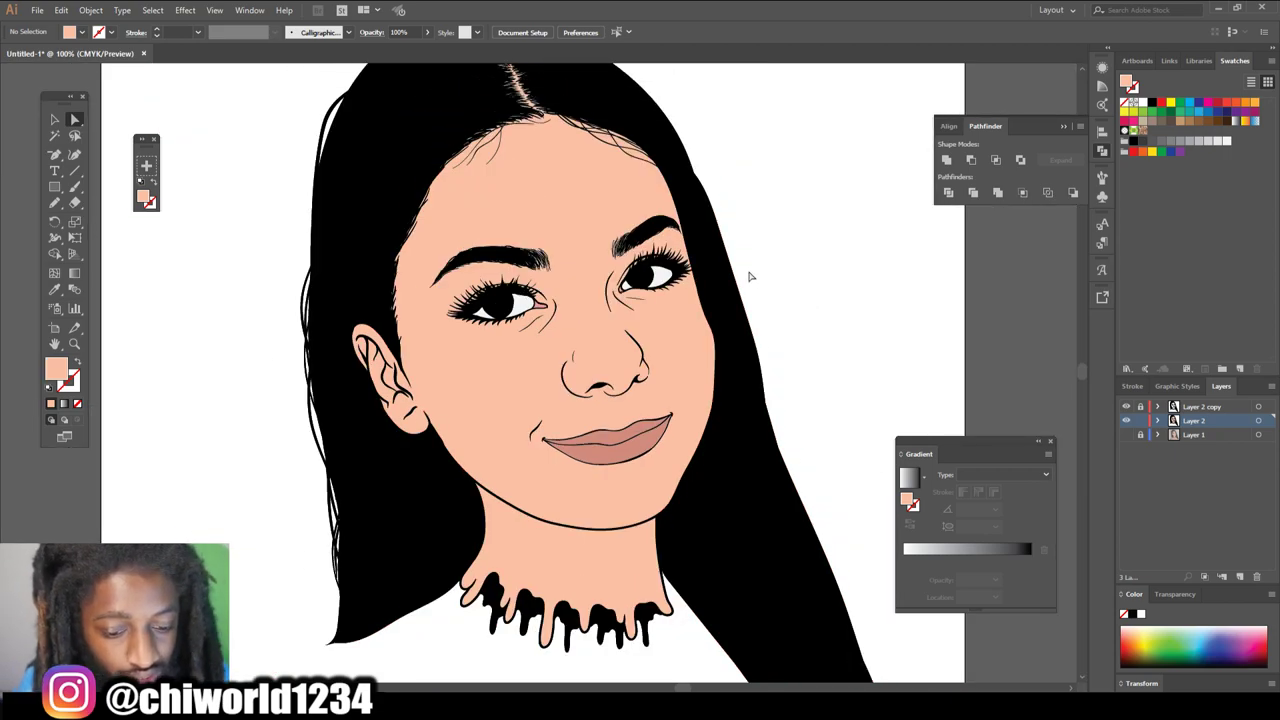
# - Select the Layer 2 artwork and adjust its color balance with Preview on, setting Magenta to 5%
pyautogui.click(55, 121)
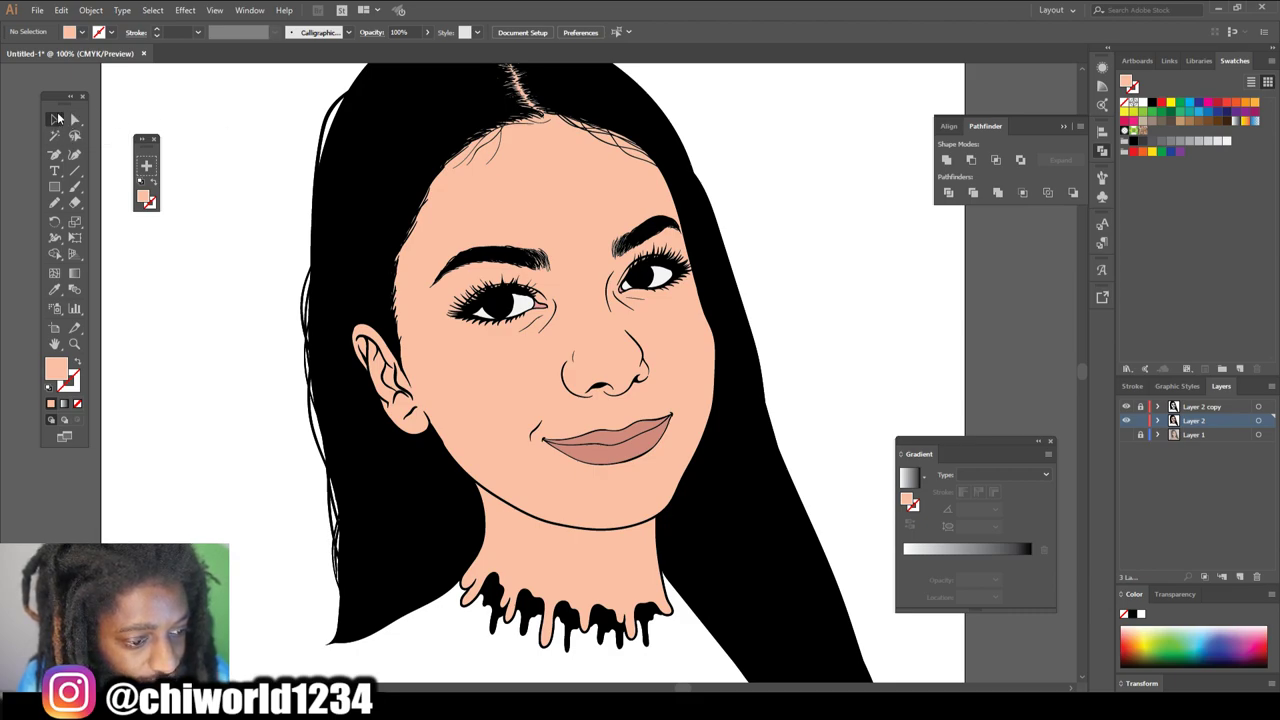
pyautogui.moveTo(275, 80); pyautogui.dragTo(306, 277)
pyautogui.scroll(2, 304, 277)
pyautogui.moveTo(264, 121); pyautogui.dragTo(840, 654)
pyautogui.click(61, 10)
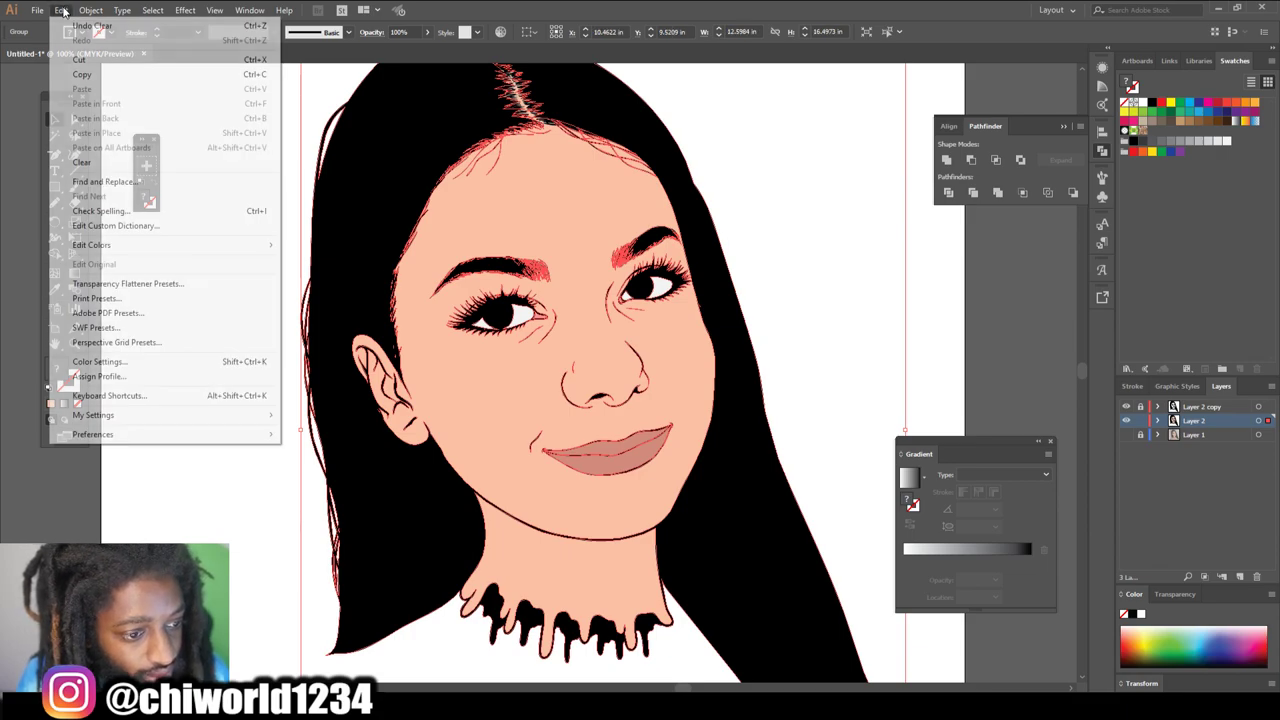
pyautogui.moveTo(249, 256)
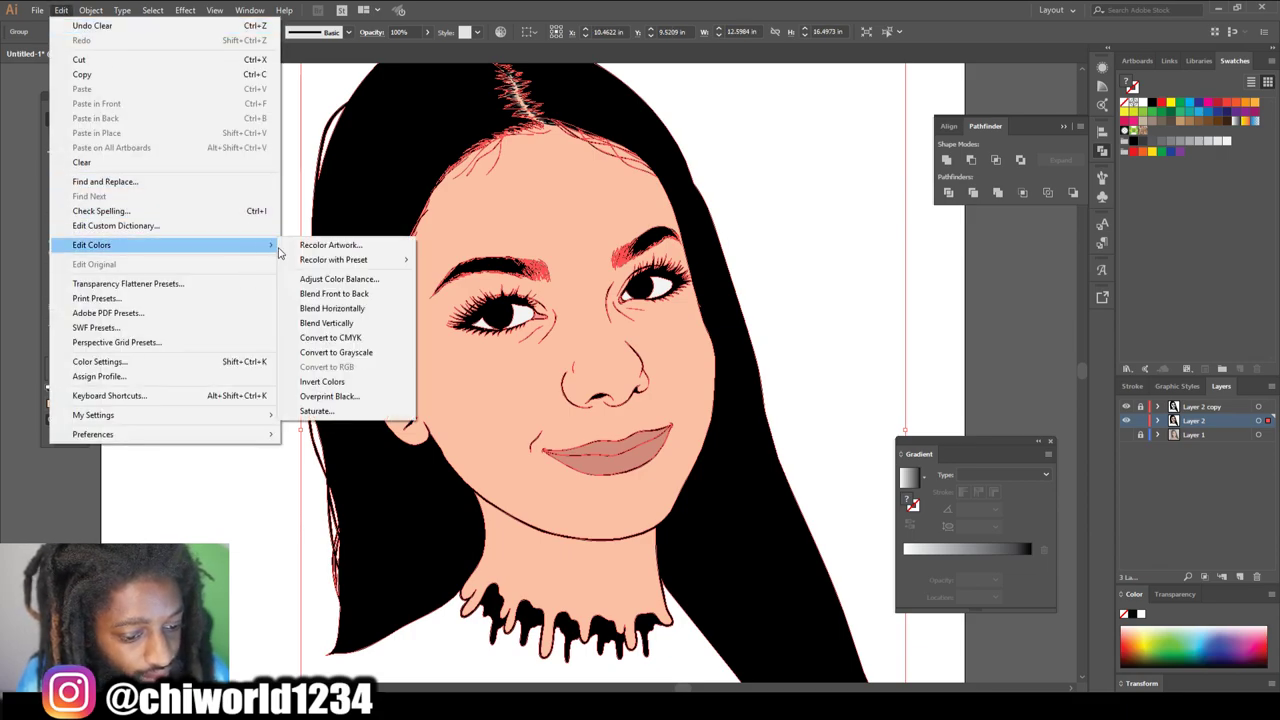
pyautogui.moveTo(322, 266)
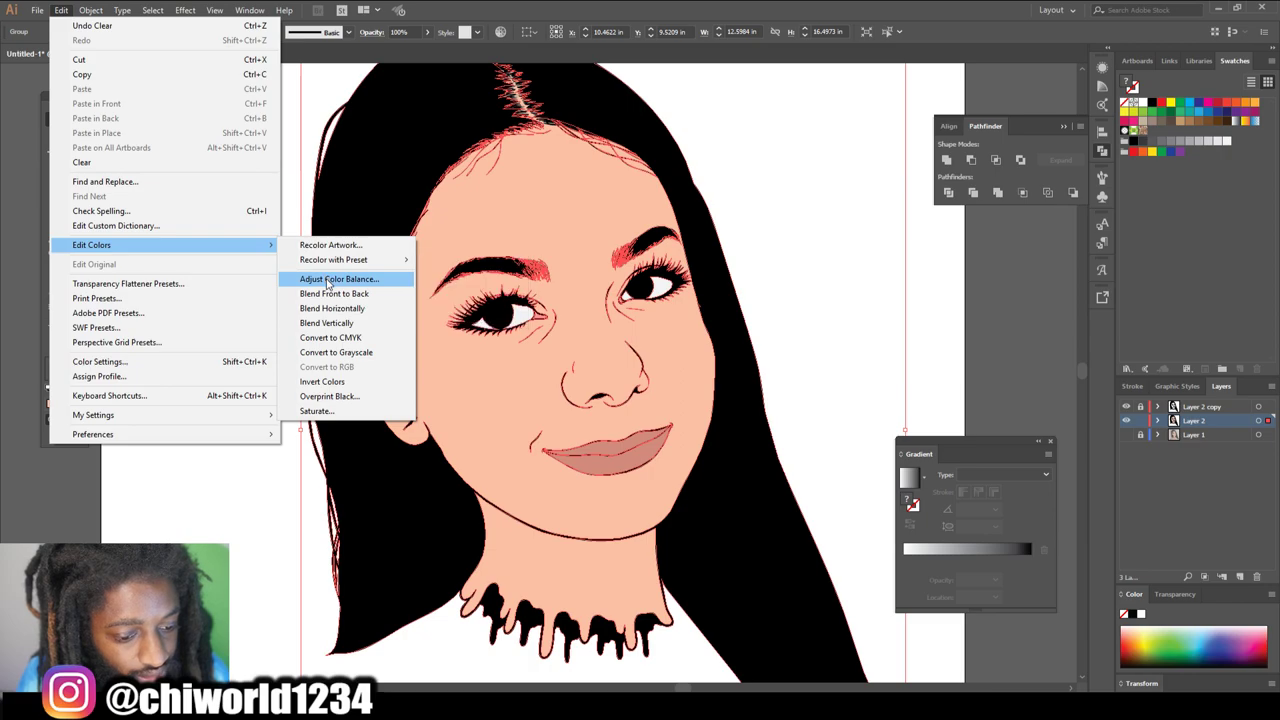
pyautogui.click(328, 281)
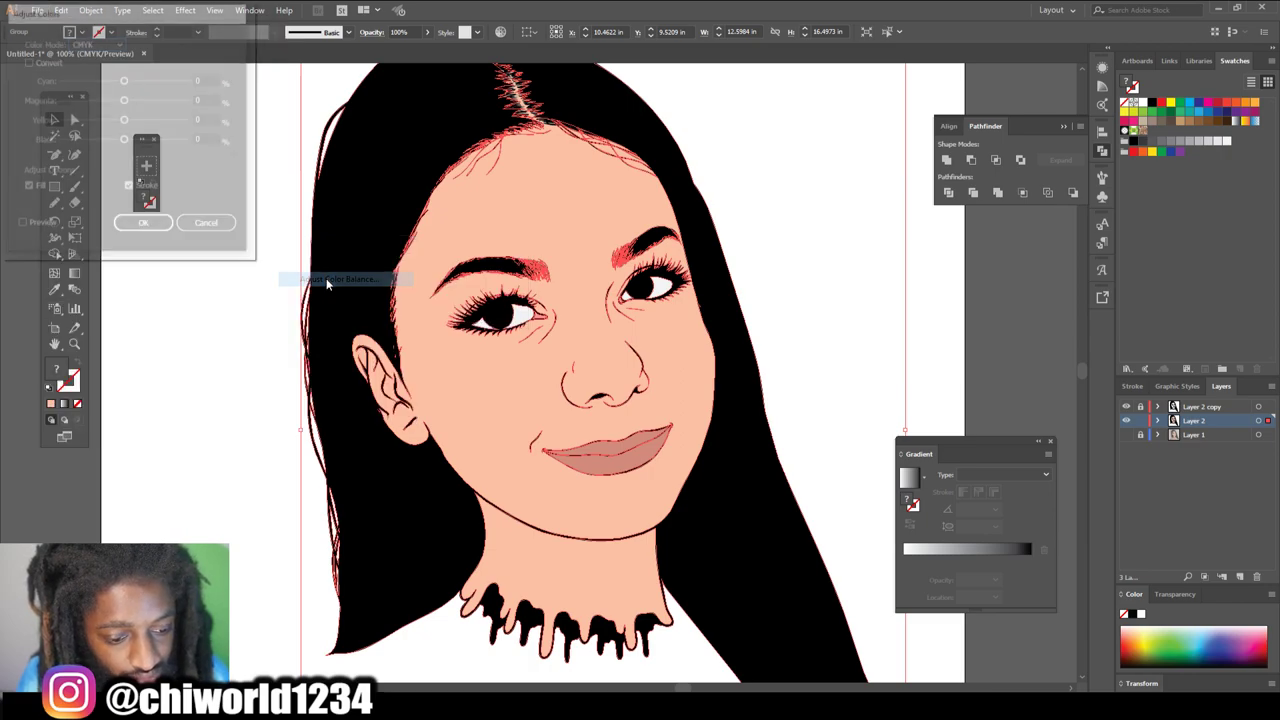
pyautogui.click(20, 225)
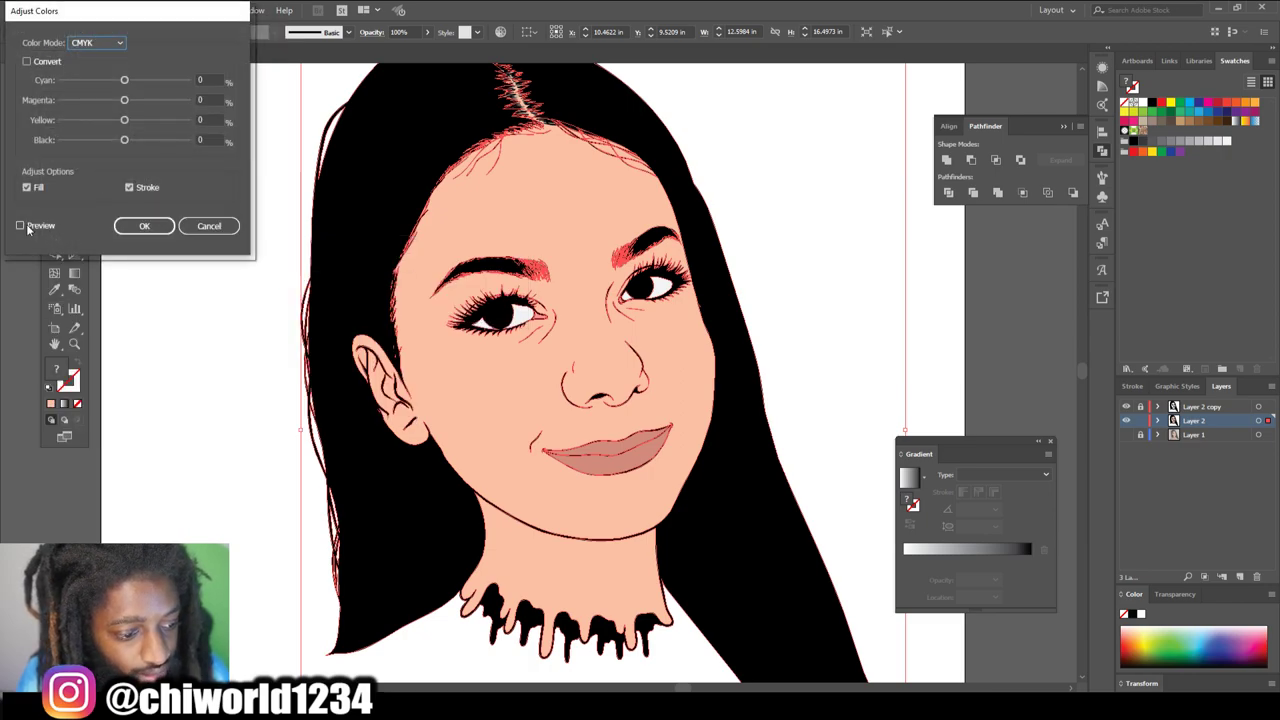
pyautogui.click(124, 101)
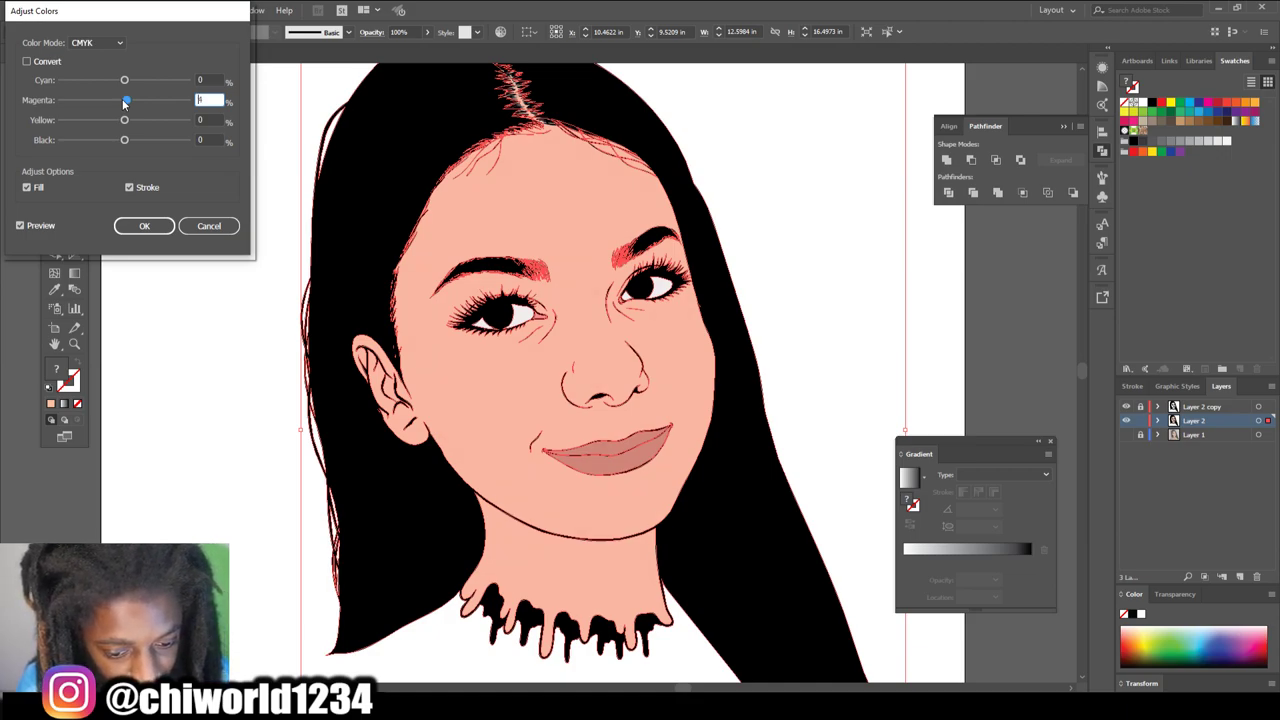
pyautogui.click(133, 226)
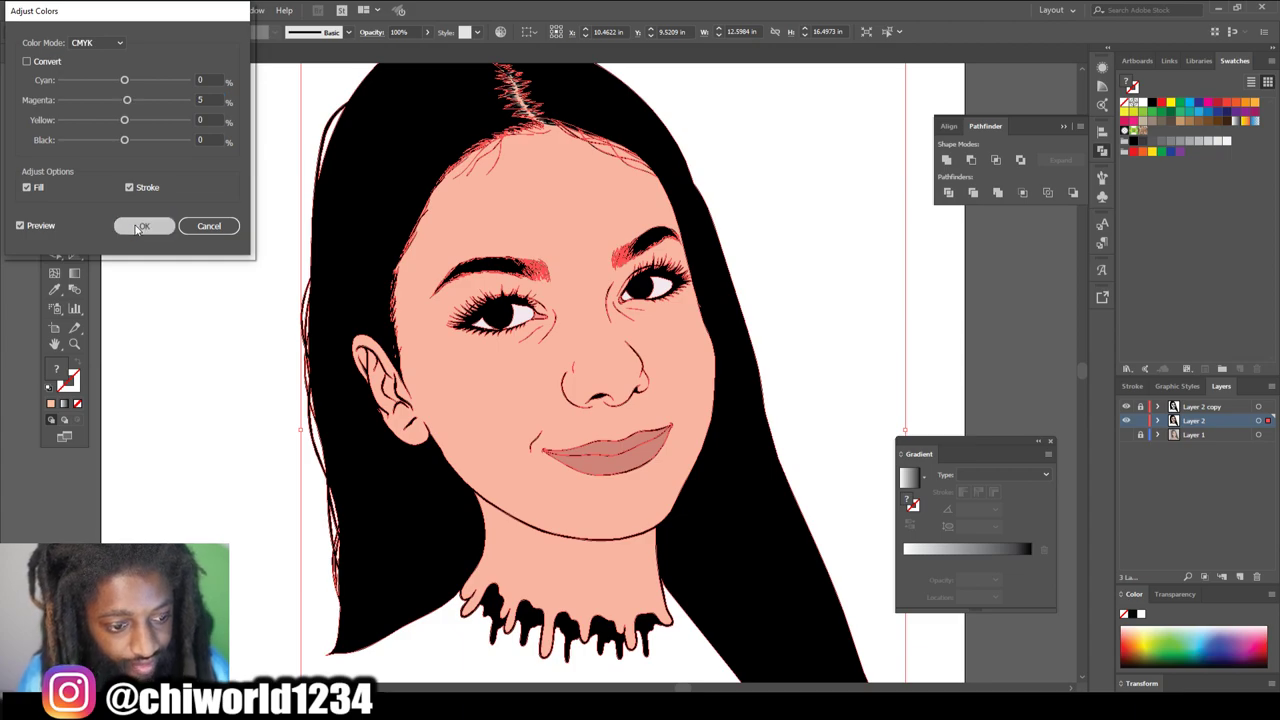
pyautogui.click(198, 372)
# - Duplicate Layer 2 within the layer stack
pyautogui.hotkey('ctrl', '-')
pyautogui.hotkey('ctrl', '-')
pyautogui.hotkey('ctrl', '=')
pyautogui.scroll(1, 762, 427)
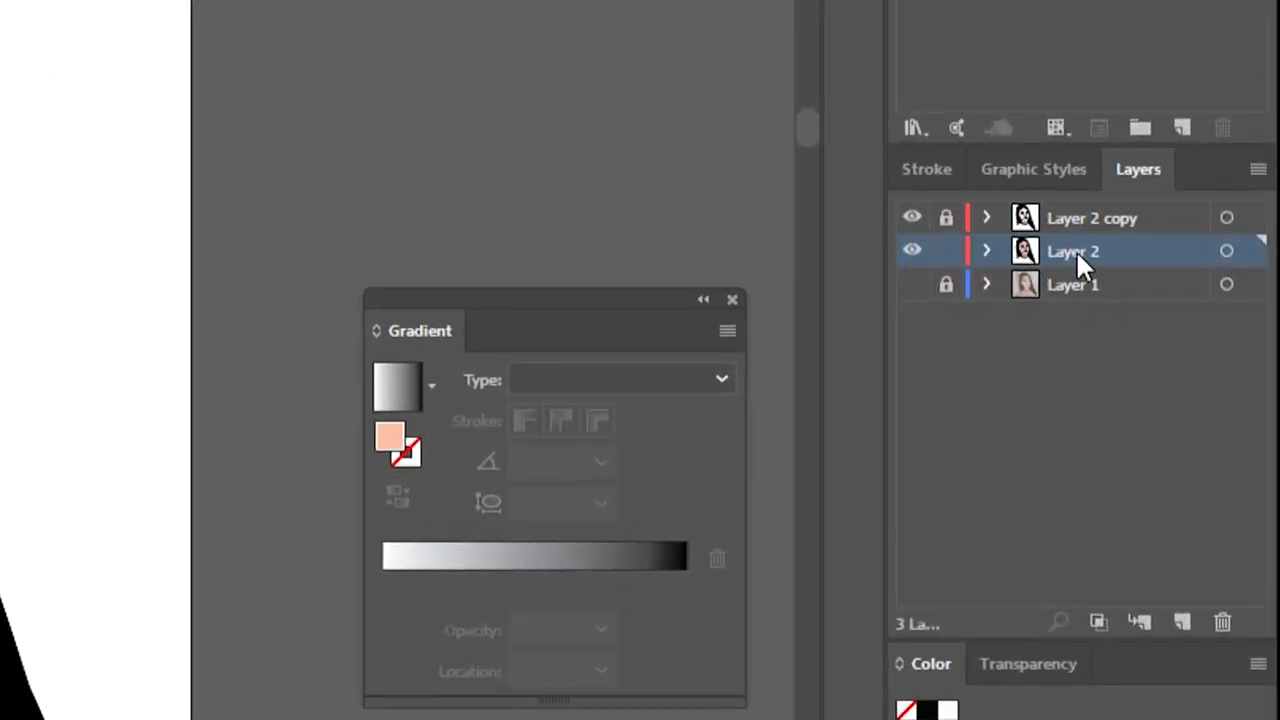
pyautogui.moveTo(1065, 248); pyautogui.dragTo(1183, 622)
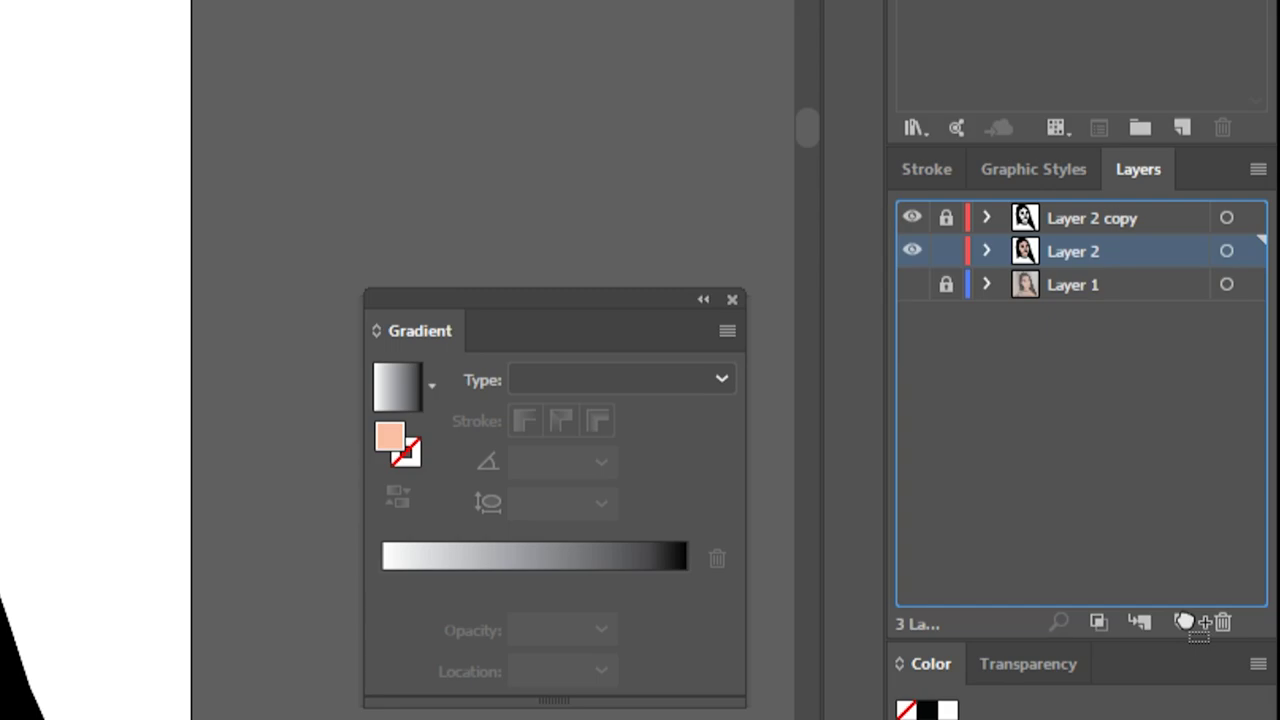
pyautogui.moveTo(1183, 622); pyautogui.dragTo(1185, 618)
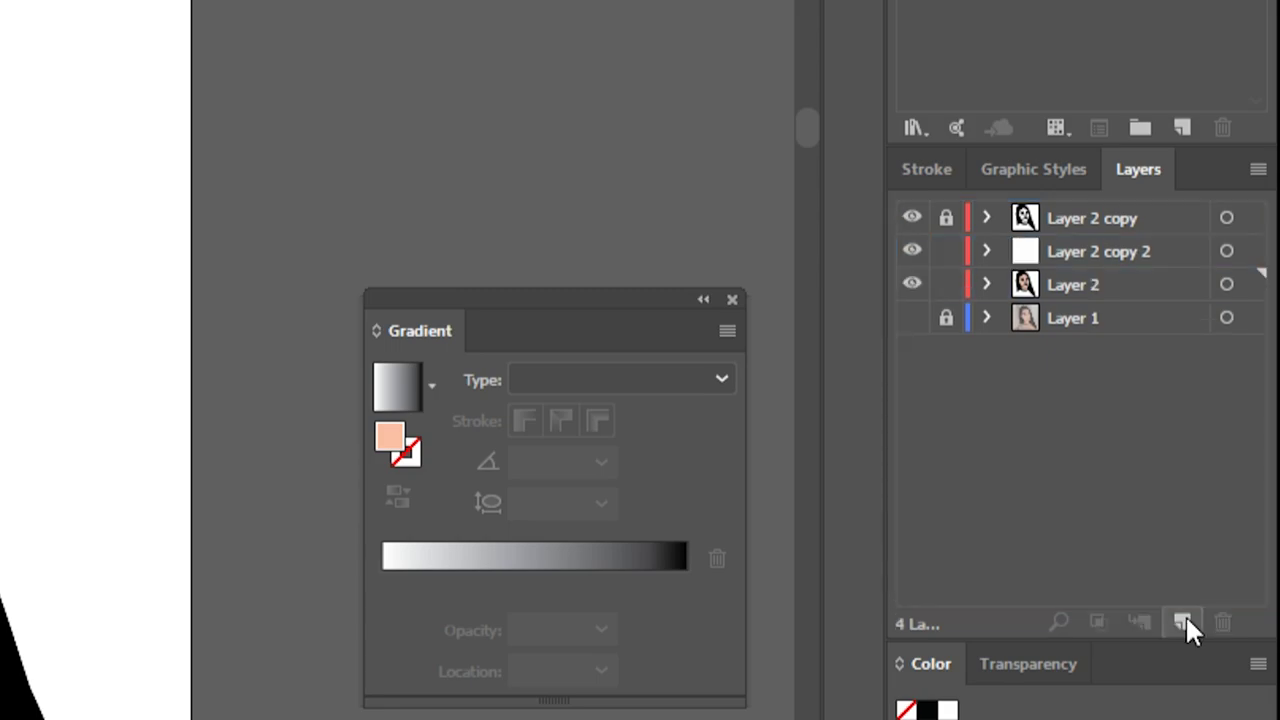
# - Lock and hide the original Layer 2 and make its new duplicate the active layer
pyautogui.click(945, 285)
pyautogui.click(911, 285)
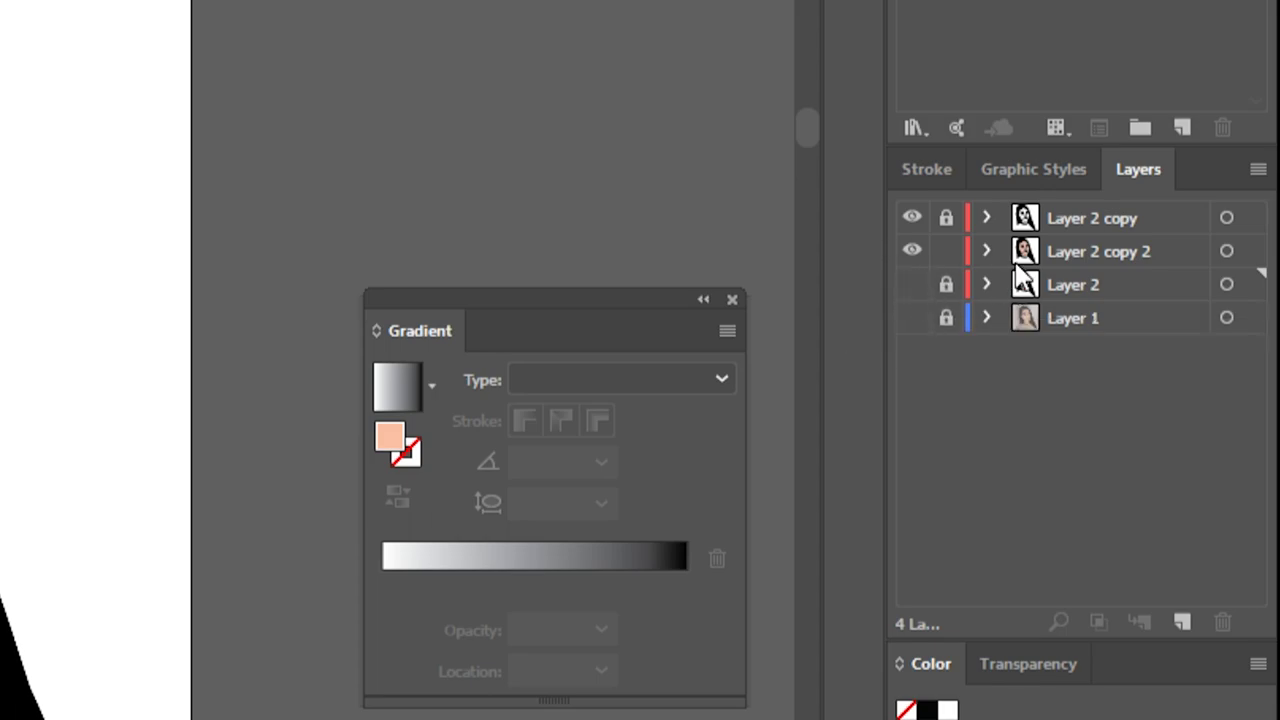
pyautogui.click(1050, 254)
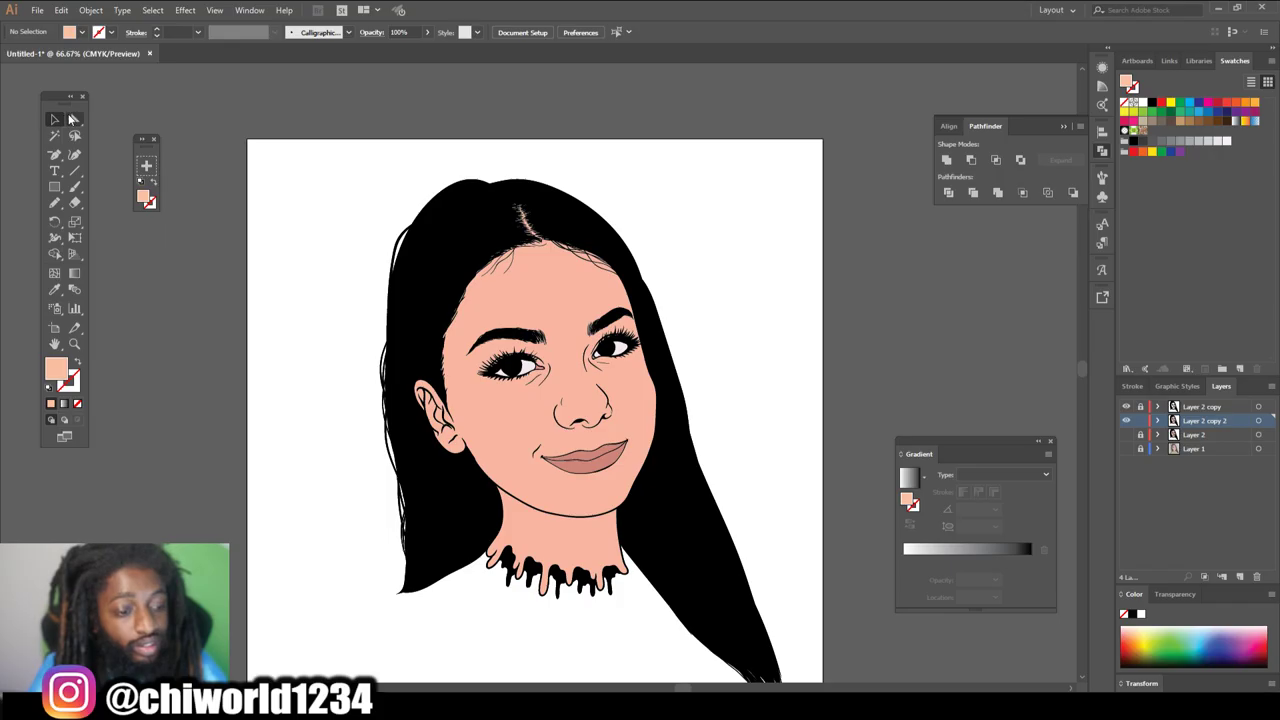
# - On the duplicate layer, directly select the skin fill covering the face and ear and delete it
pyautogui.click(74, 119)
pyautogui.scroll(-1, 497, 335)
pyautogui.scroll(-1, 497, 335)
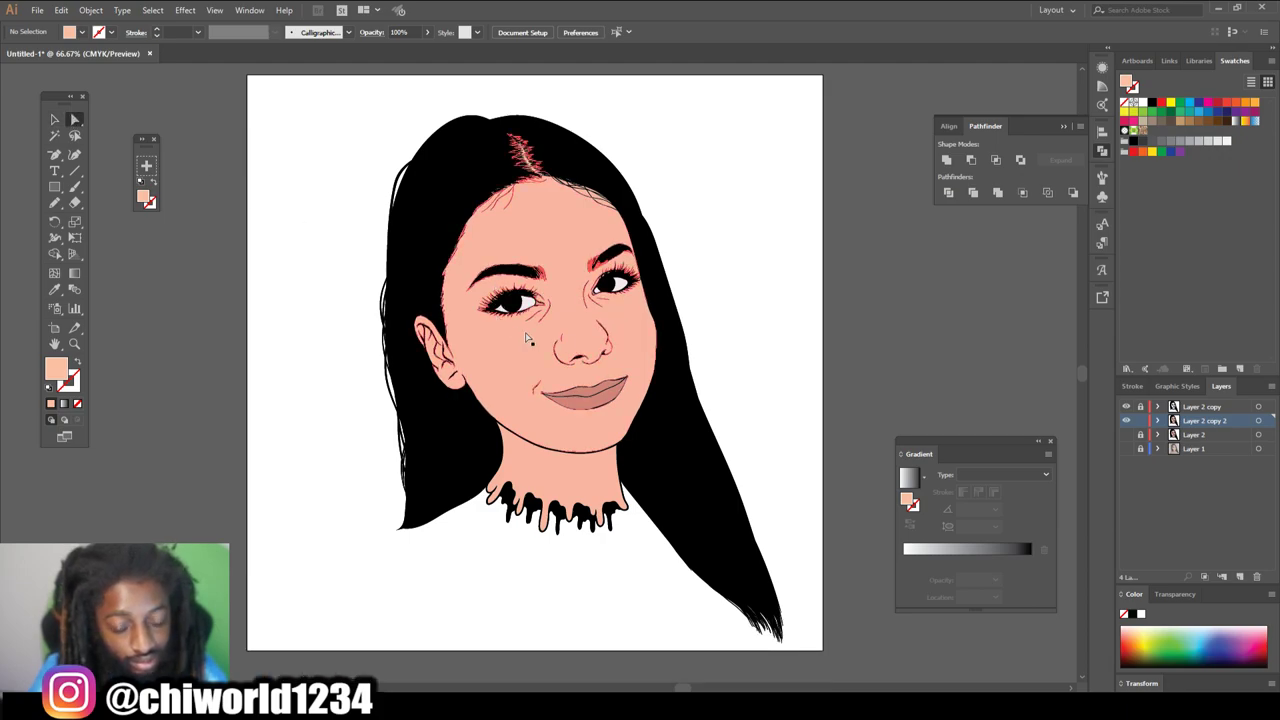
pyautogui.hotkey('ctrl', '+')
pyautogui.hotkey('ctrl', '+')
pyautogui.scroll(1, 573, 348)
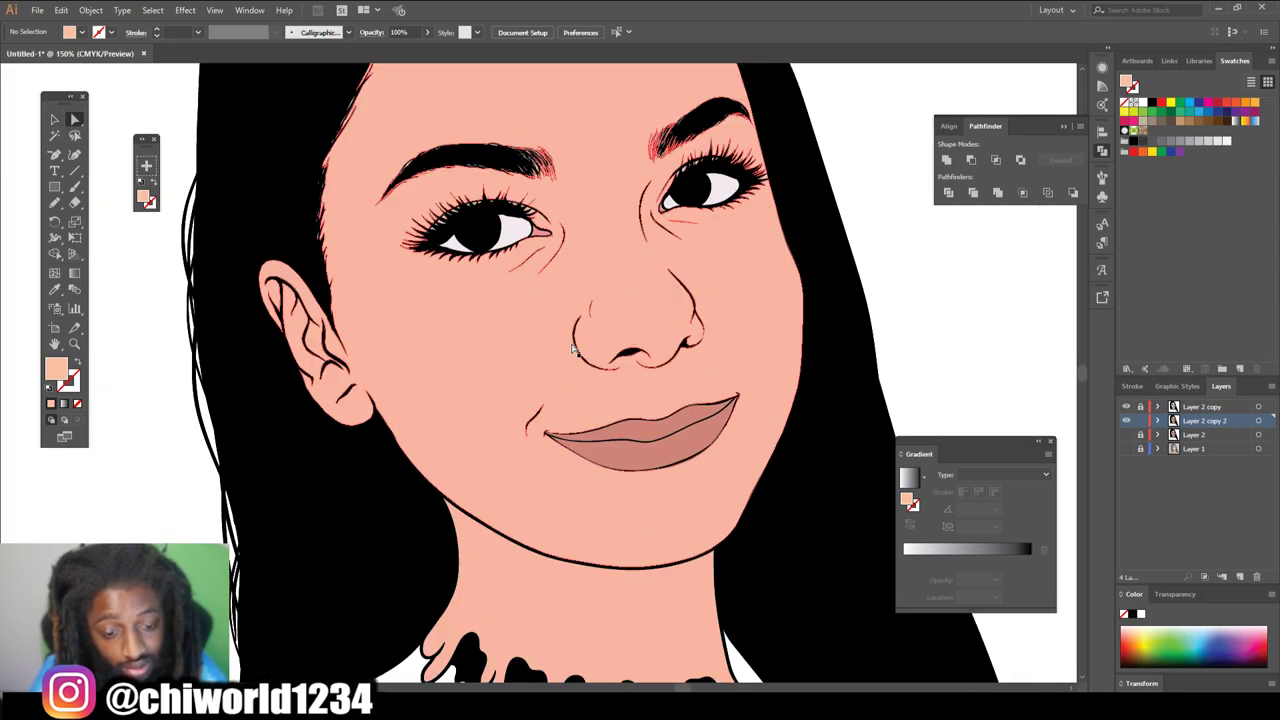
pyautogui.scroll(1, 540, 330)
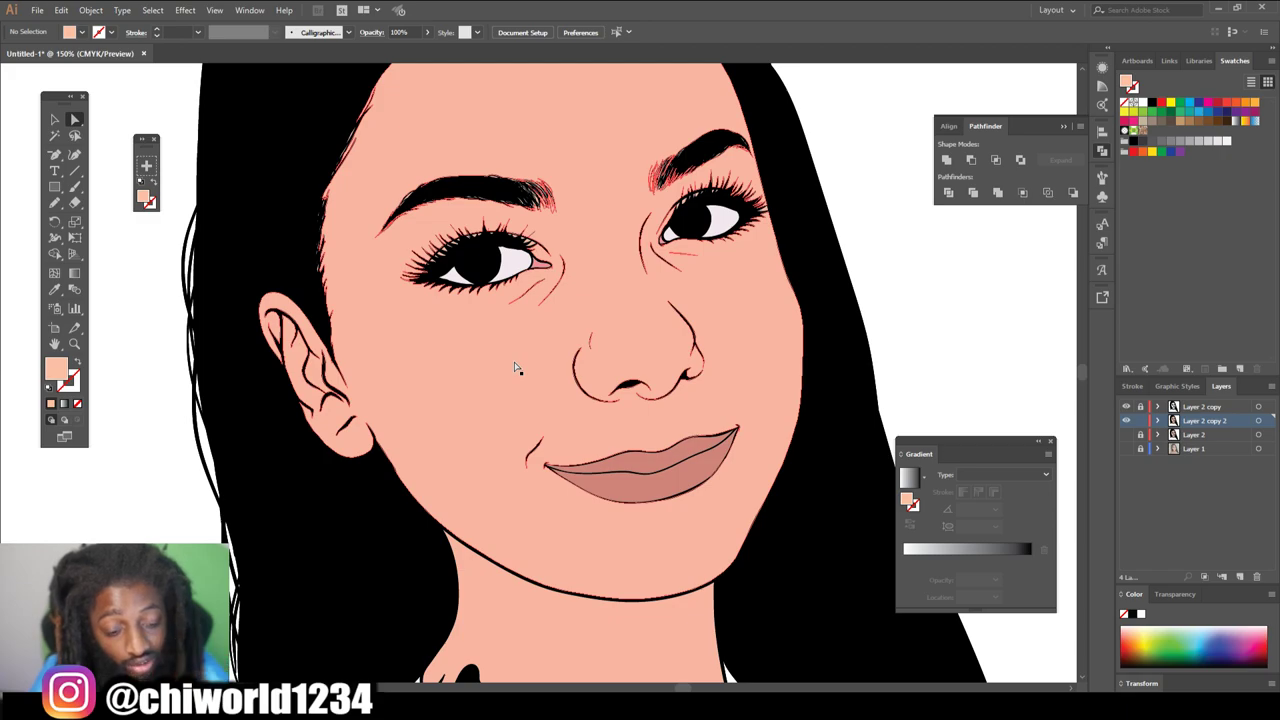
pyautogui.hotkey('ctrl', 'a')
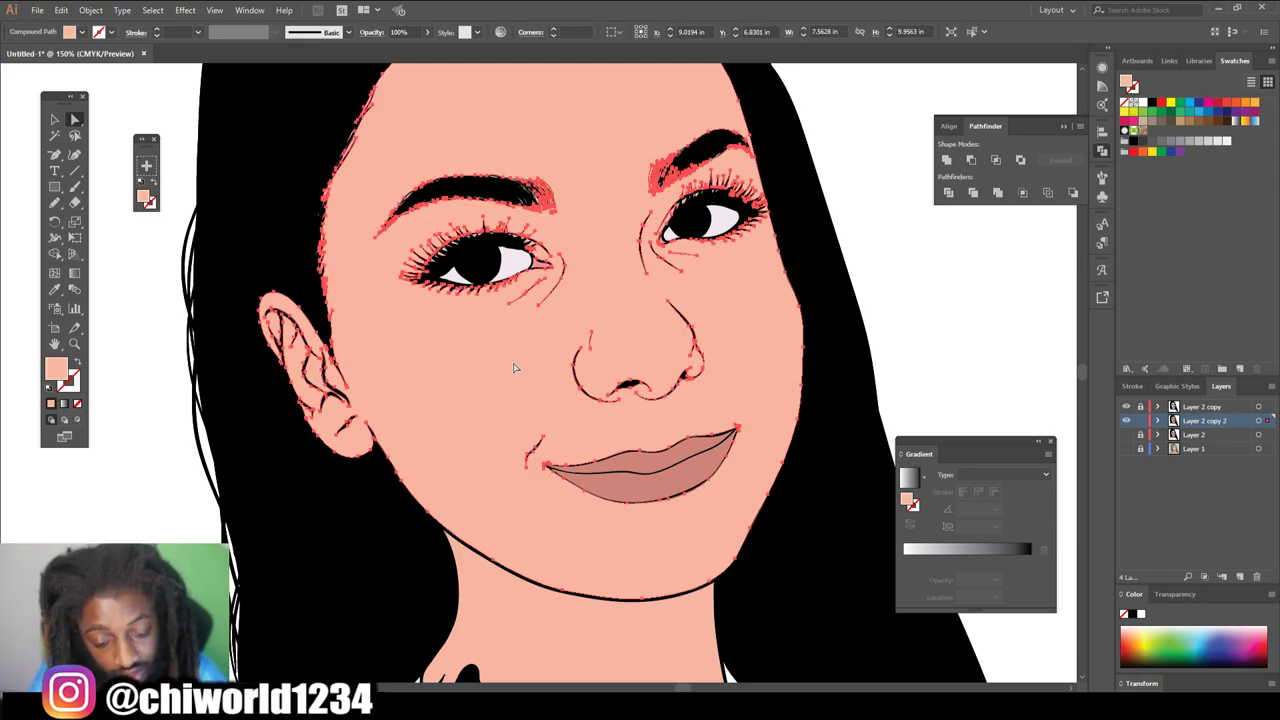
pyautogui.click(913, 299)
pyautogui.hotkey('ctrl', 'a')
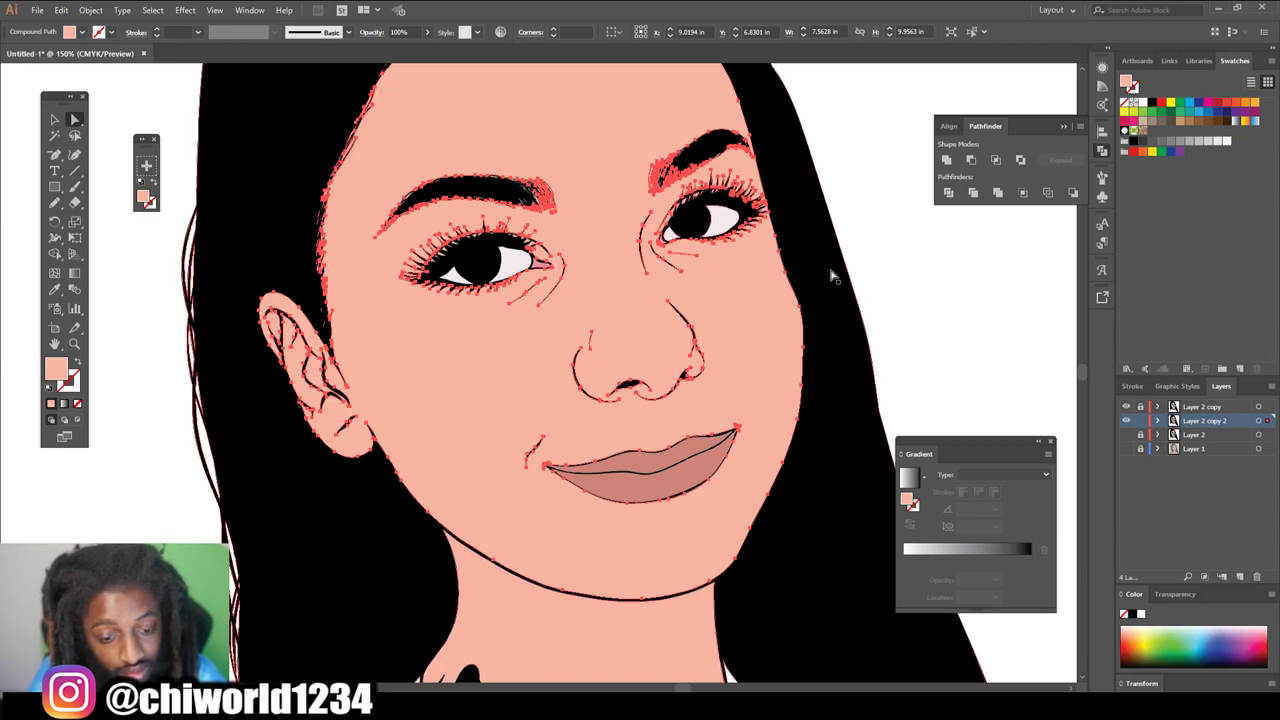
pyautogui.press('Delete')
pyautogui.scroll(-2, 771, 305)
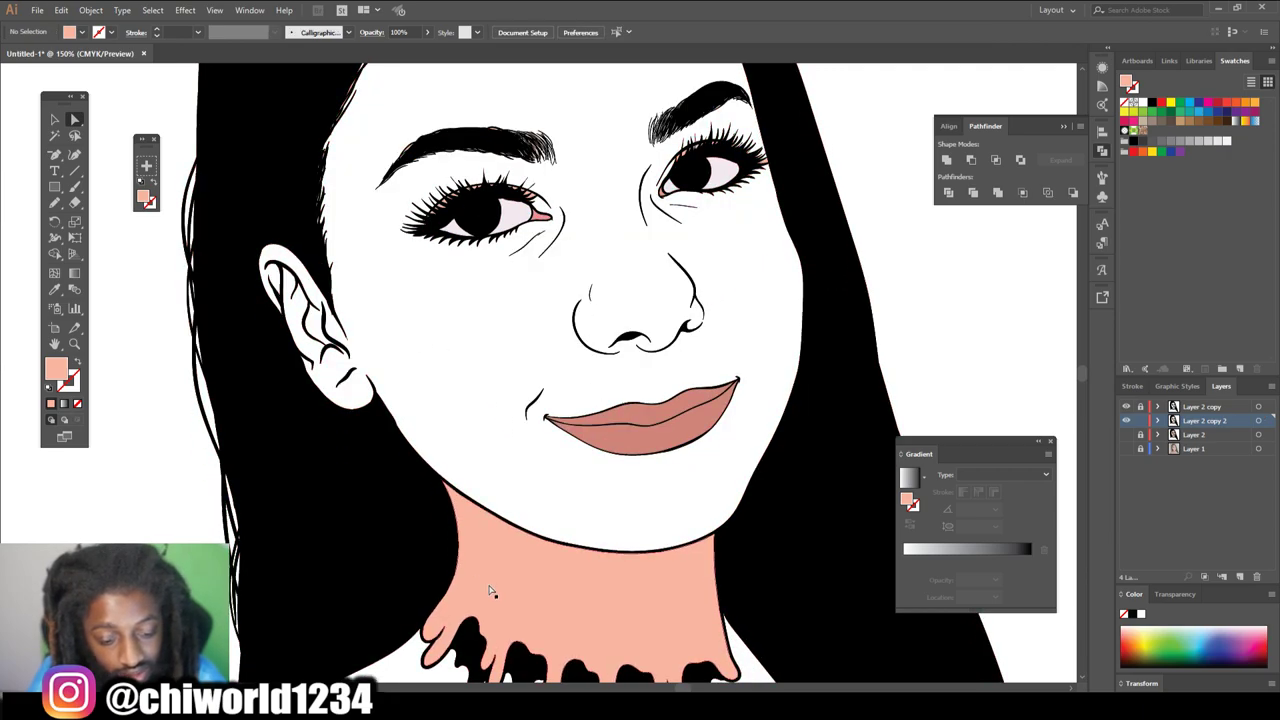
pyautogui.scroll(7, 485, 560)
pyautogui.scroll(4, 481, 492)
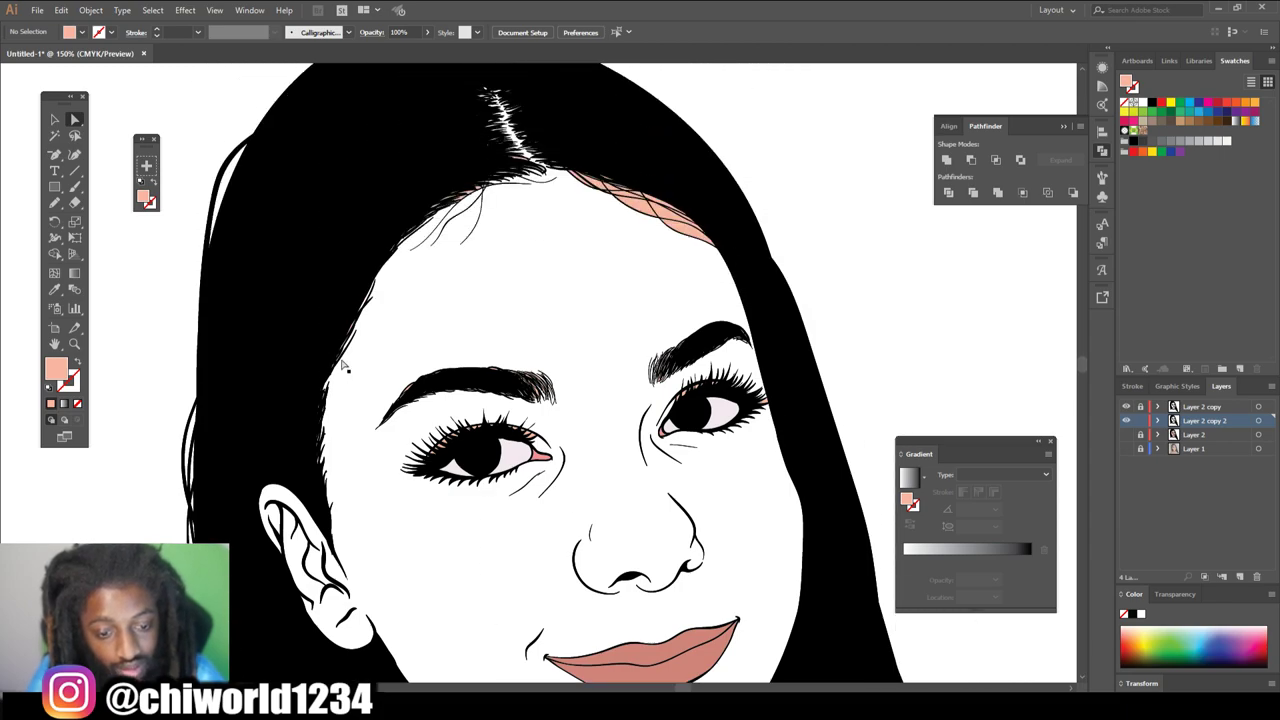
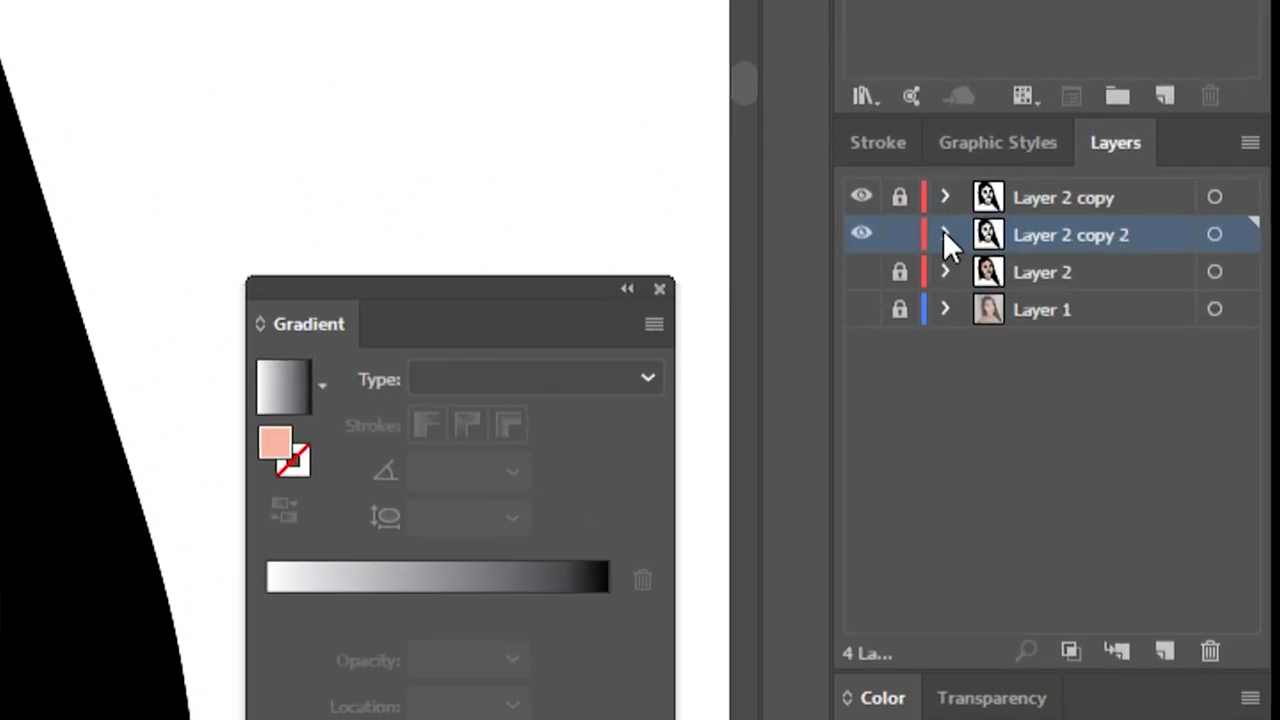
pyautogui.click(943, 231)
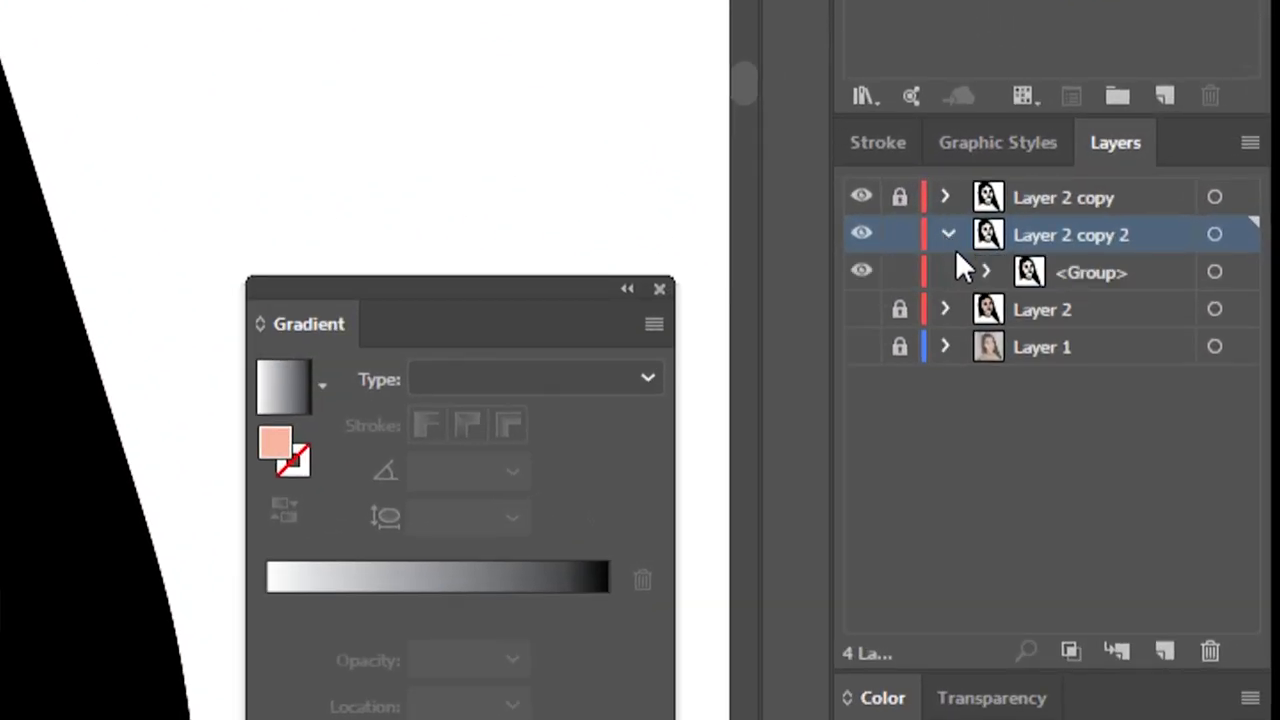
pyautogui.click(984, 270)
pyautogui.scroll(-10, 992, 286)
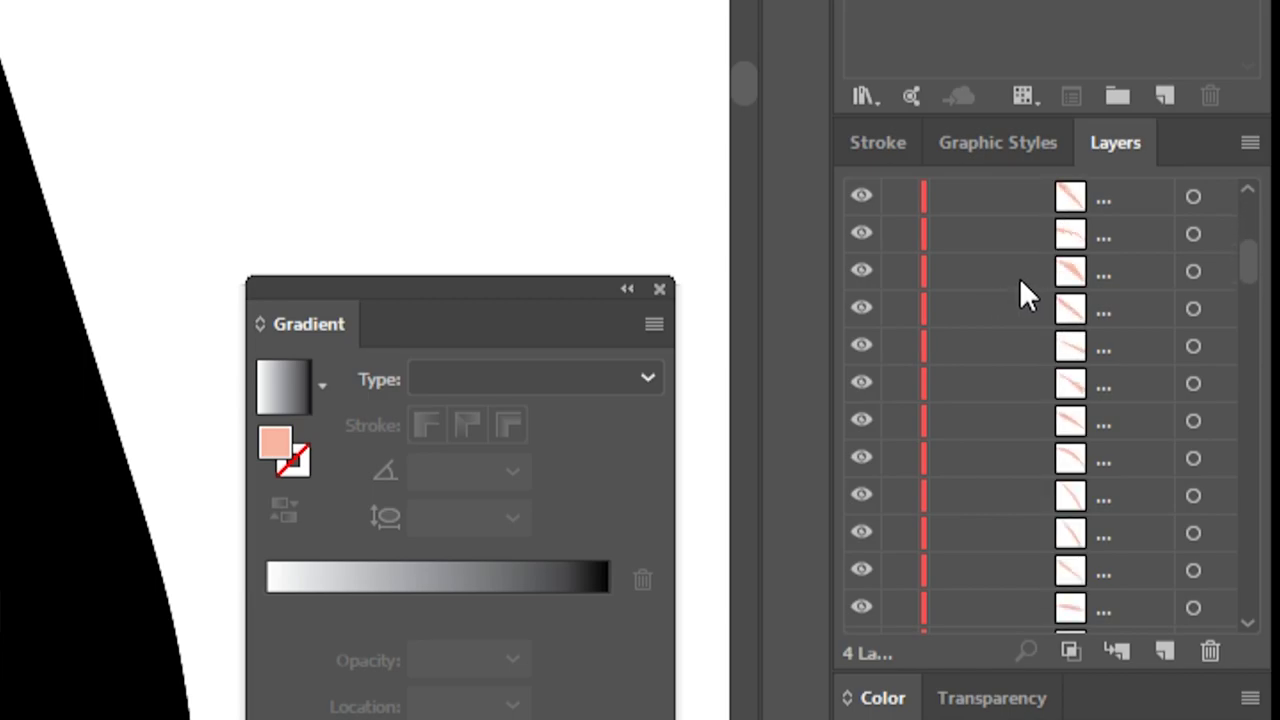
pyautogui.moveTo(900, 395); pyautogui.dragTo(920, 129)
pyautogui.click(899, 270)
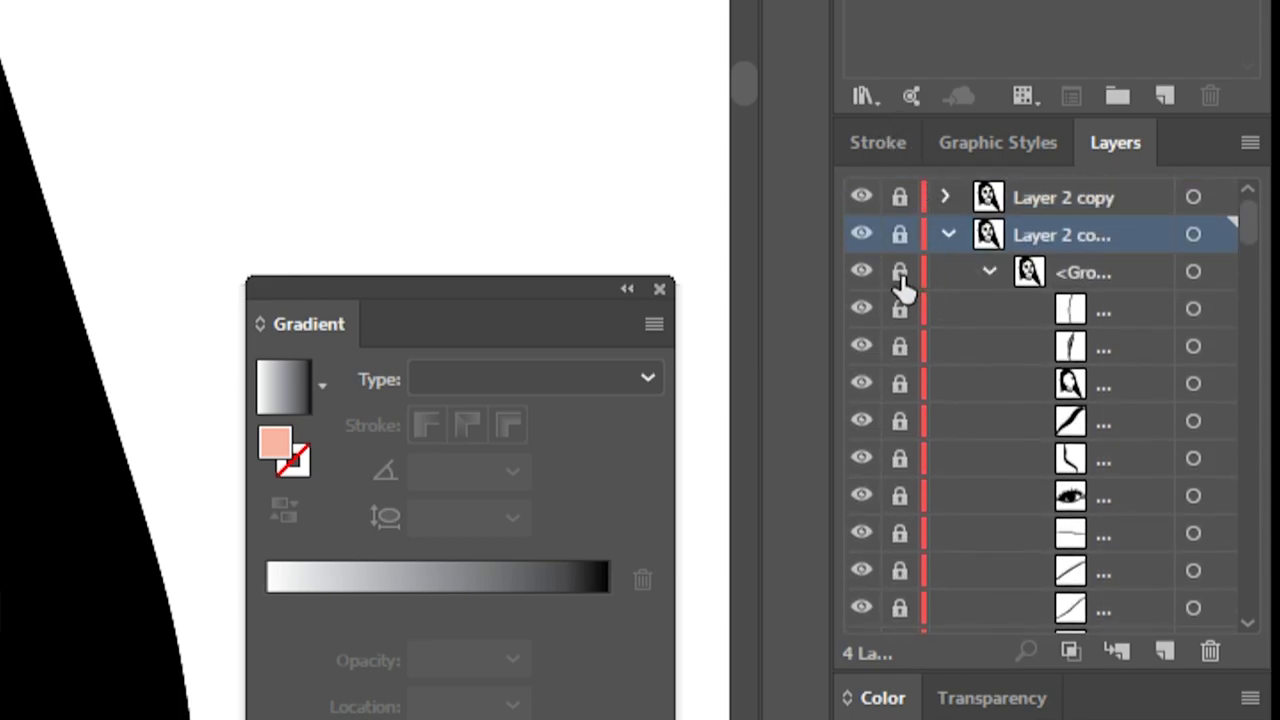
pyautogui.click(900, 236)
pyautogui.click(948, 234)
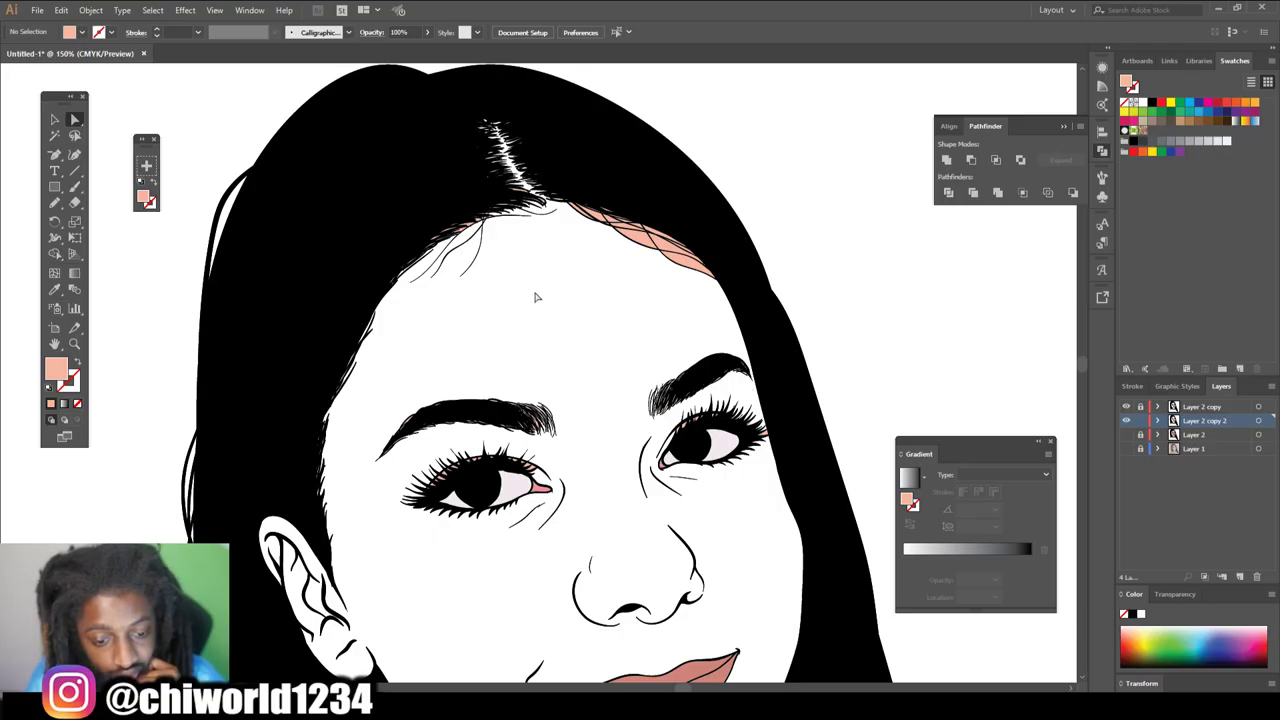
# - Directly select and delete the leftover skin-coloured pieces between the hair strands along the forehead hairline and in the parting
pyautogui.moveTo(535, 297); pyautogui.dragTo(783, 158)
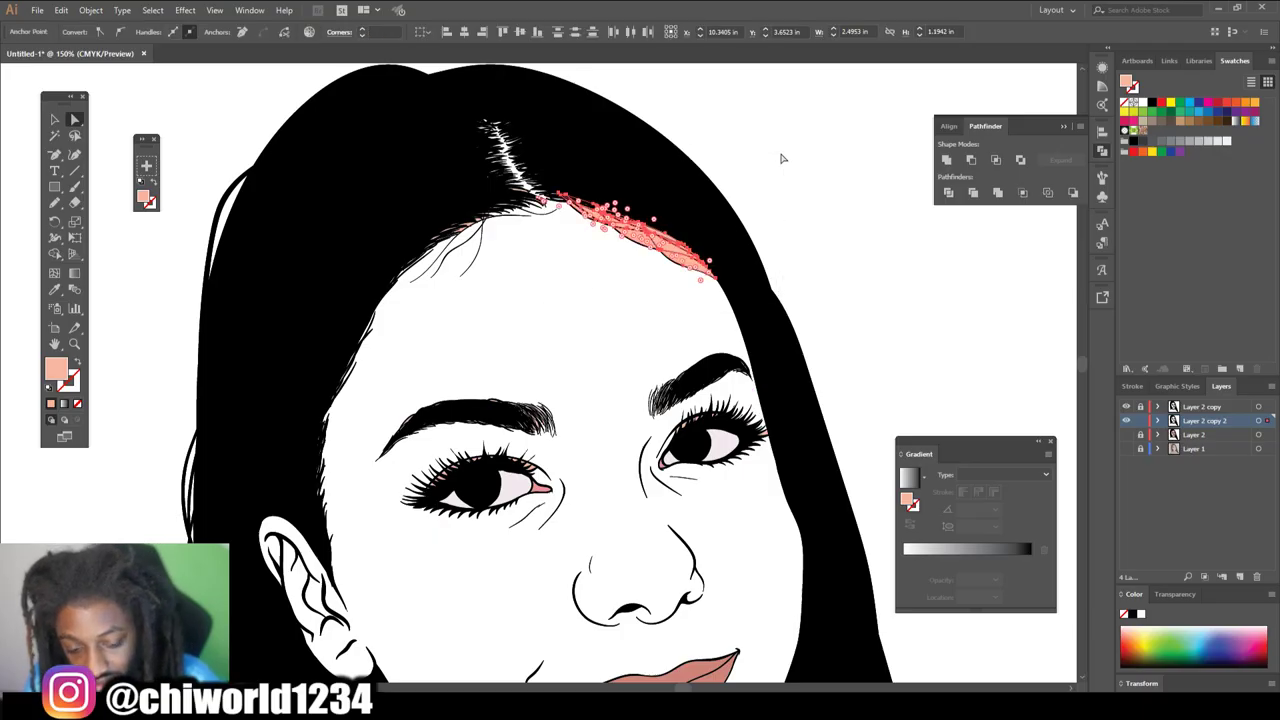
pyautogui.press('Delete')
pyautogui.scroll(2, 423, 314)
pyautogui.moveTo(244, 104); pyautogui.dragTo(745, 418)
pyautogui.click(379, 467)
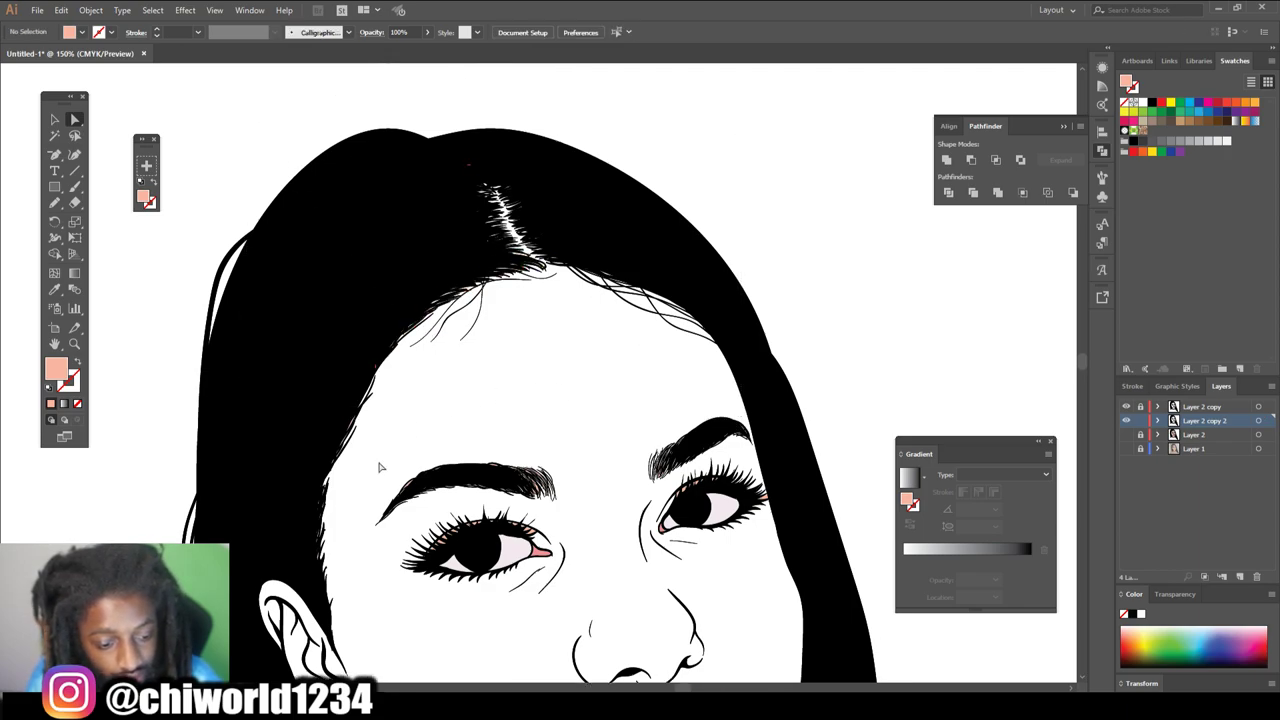
# - Clear any remaining skin-coloured pieces along the side hairline above the ear and within both eyebrows
pyautogui.moveTo(275, 612); pyautogui.dragTo(376, 348)
pyautogui.moveTo(388, 412); pyautogui.dragTo(586, 516)
pyautogui.moveTo(633, 381); pyautogui.dragTo(797, 496)
pyautogui.click(786, 497)
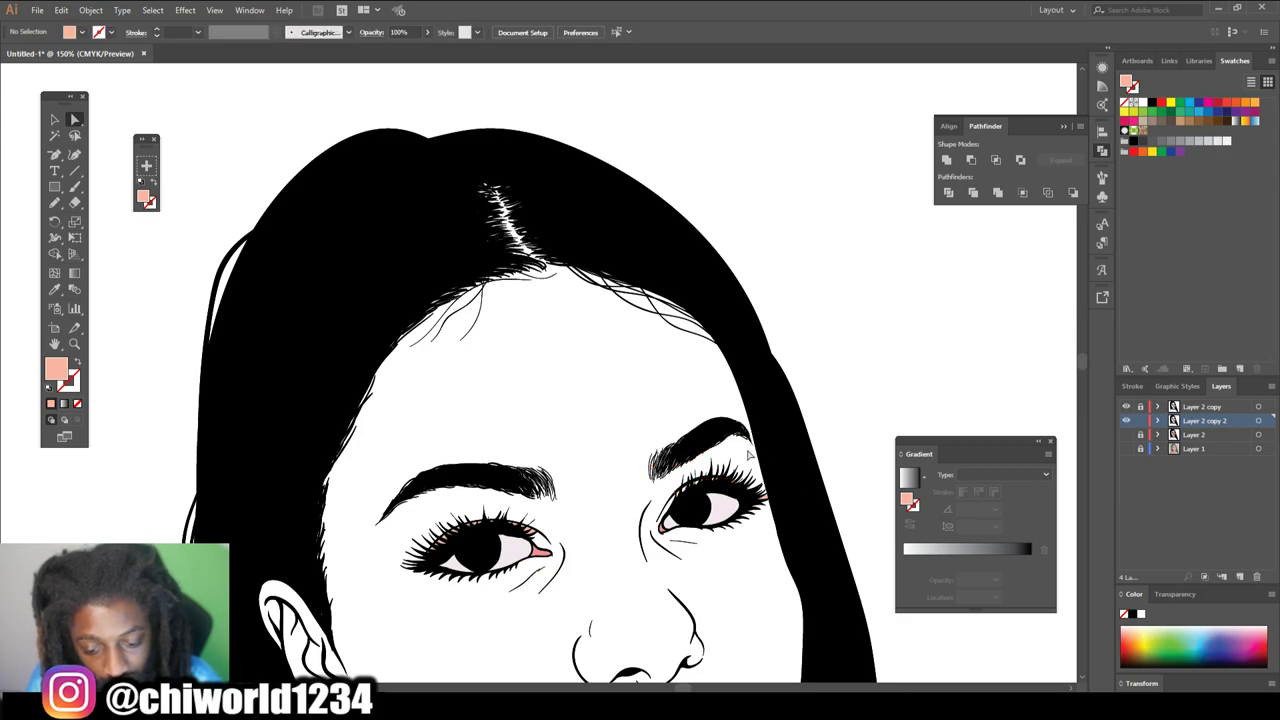
# - Delete the skin-coloured slivers between the upper lashes of the eye nearer the ear, keeping the eye white and tear-duct fills
pyautogui.scroll(-1, 669, 566)
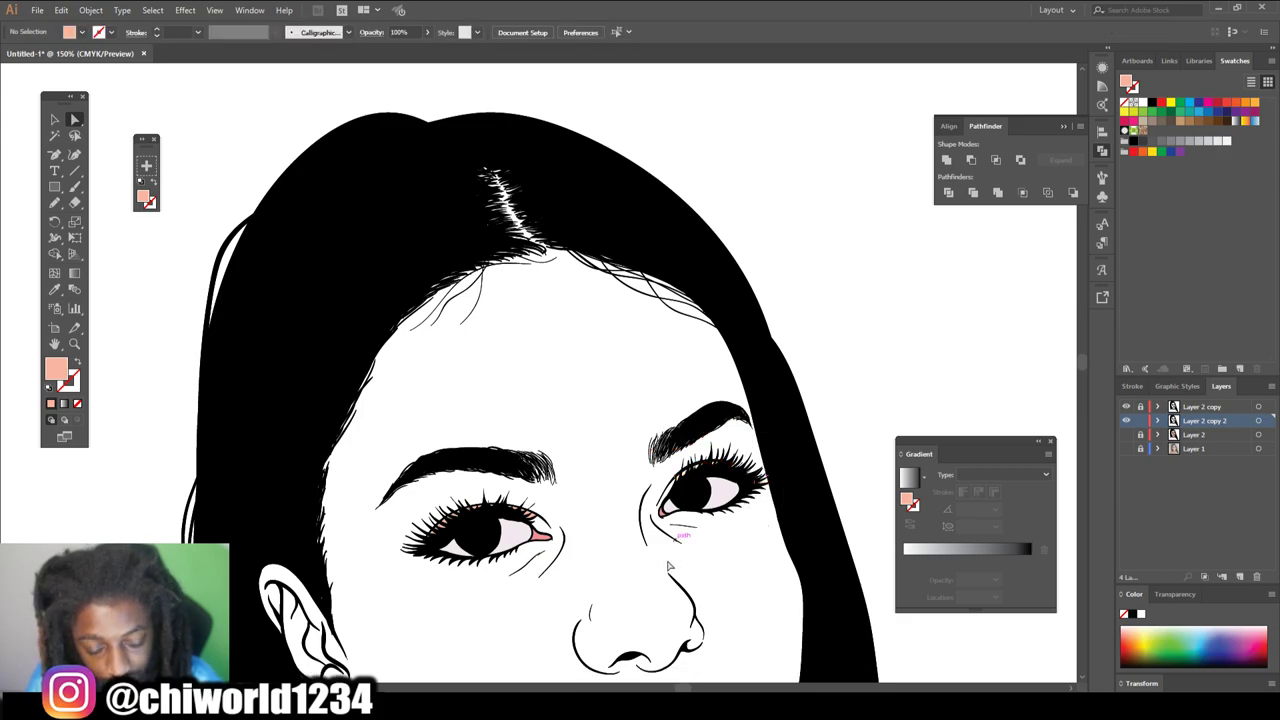
pyautogui.scroll(-8, 669, 566)
pyautogui.scroll(5, 584, 529)
pyautogui.hscroll(-4, 574, 536)
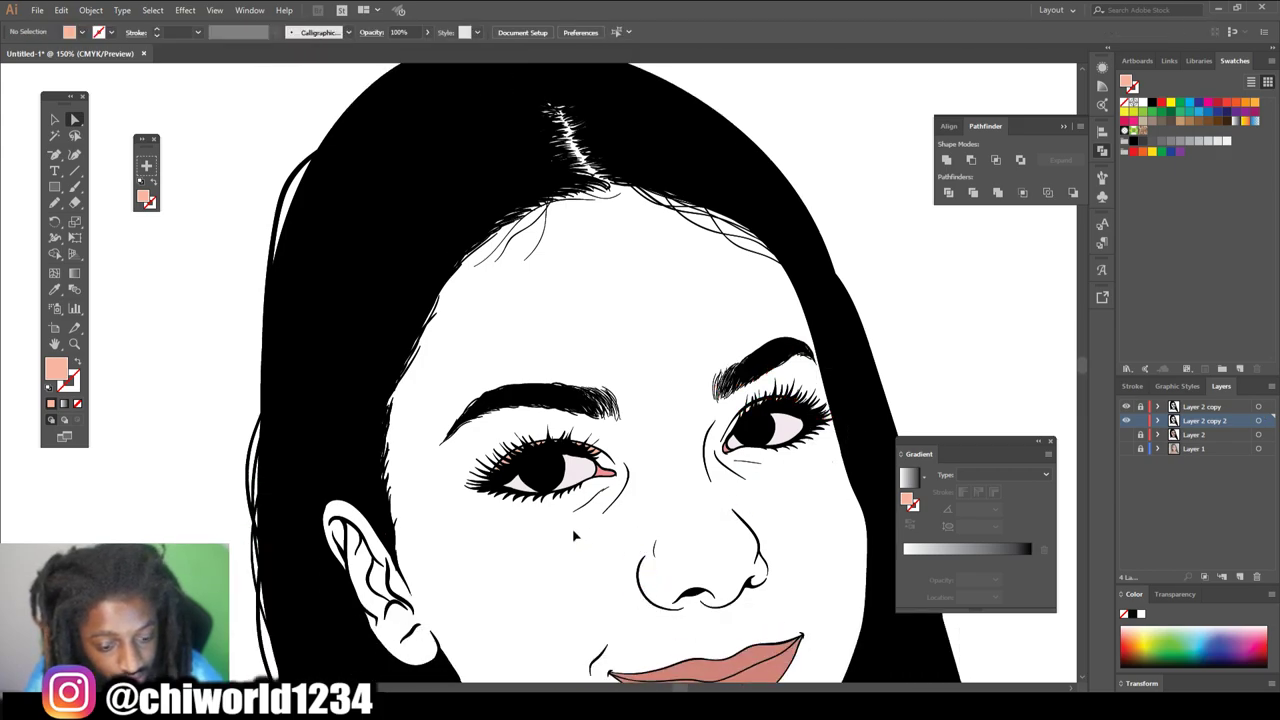
pyautogui.scroll(5, 575, 537)
pyautogui.moveTo(354, 332); pyautogui.dragTo(819, 519)
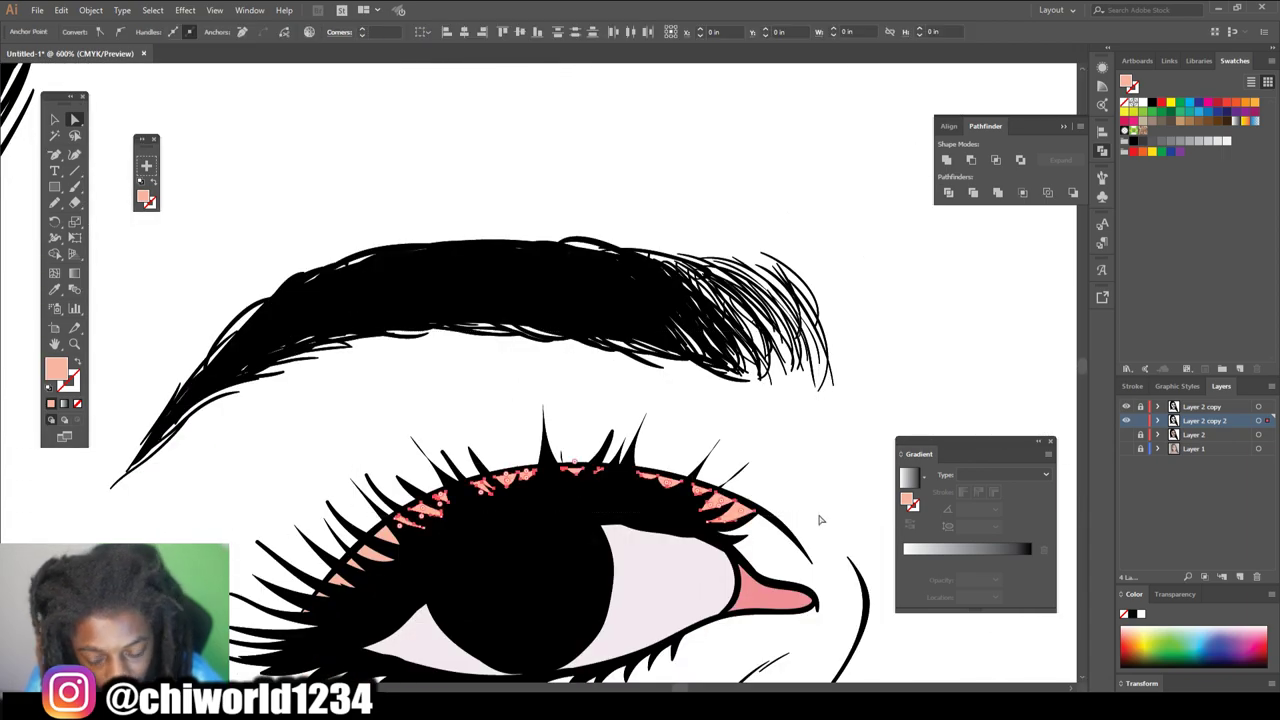
pyautogui.click(821, 520)
pyautogui.moveTo(295, 497); pyautogui.dragTo(331, 623)
pyautogui.moveTo(332, 499); pyautogui.dragTo(449, 586)
pyautogui.hotkey('ctrl', '-')
pyautogui.hotkey('ctrl', '-')
pyautogui.hotkey('ctrl', '-')
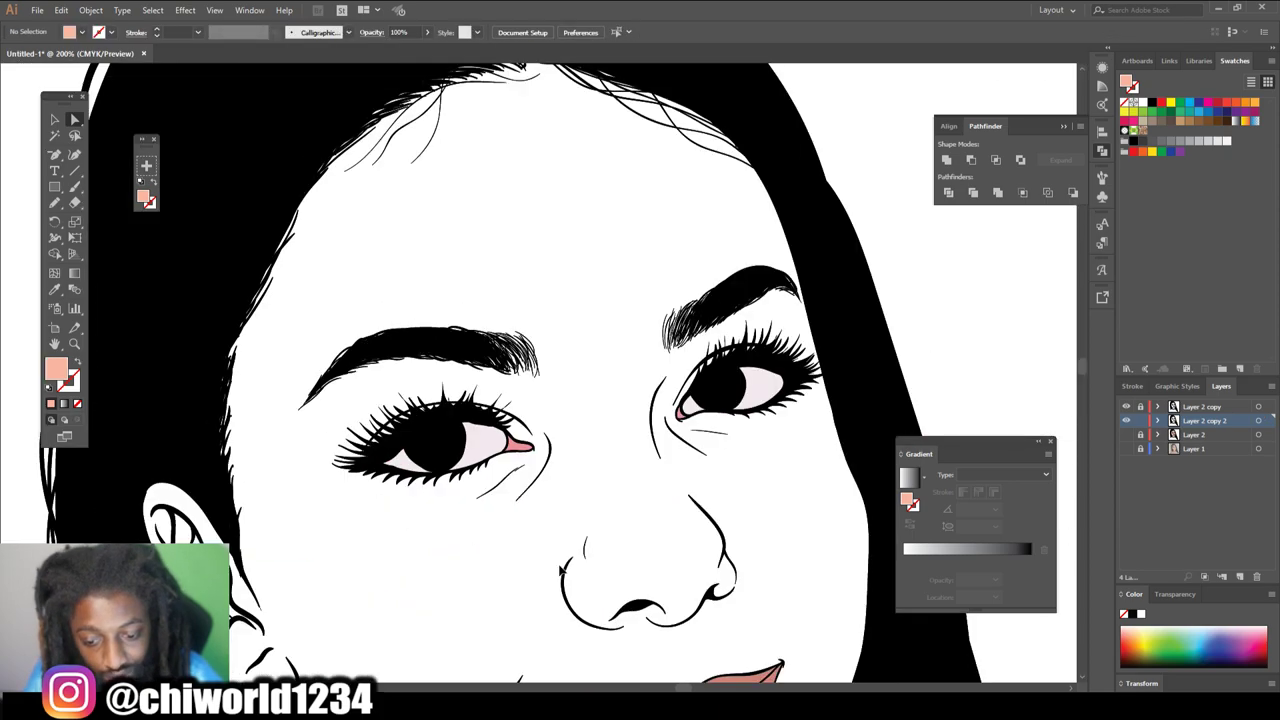
# - Inspect the other eye up close, including its lashes, for leftover skin-coloured slivers
pyautogui.hscroll(4, 563, 570)
pyautogui.hotkey('ctrl', '+')
pyautogui.hscroll(3, 568, 570)
pyautogui.hotkey('ctrl', '+')
pyautogui.hotkey('ctrl', '+')
pyautogui.hotkey('ctrl', '-')
pyautogui.hotkey('ctrl', '-')
pyautogui.hotkey('ctrl', '-')
pyautogui.hotkey('ctrl', '-')
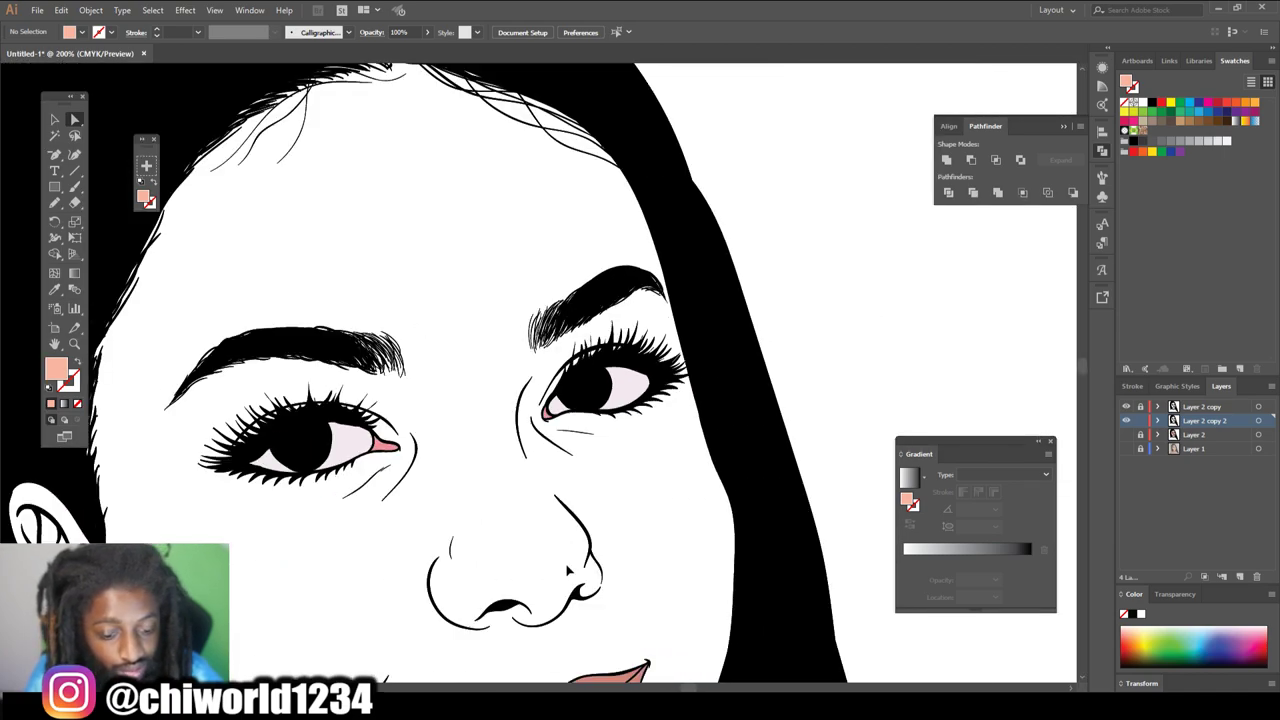
pyautogui.hotkey('ctrl', '-')
pyautogui.hotkey('ctrl', '-')
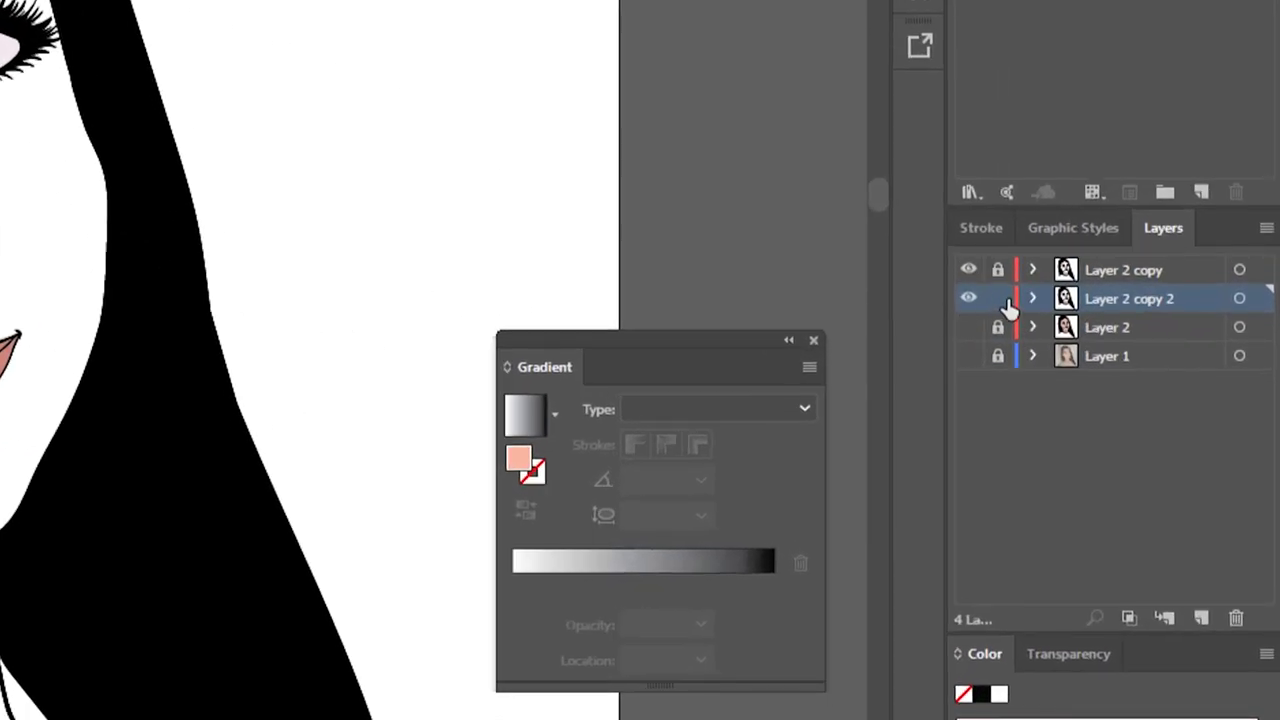
# - Lock Layer 2 copy 2, show Layer 2 again, and add a new empty layer between them
pyautogui.click(1004, 299)
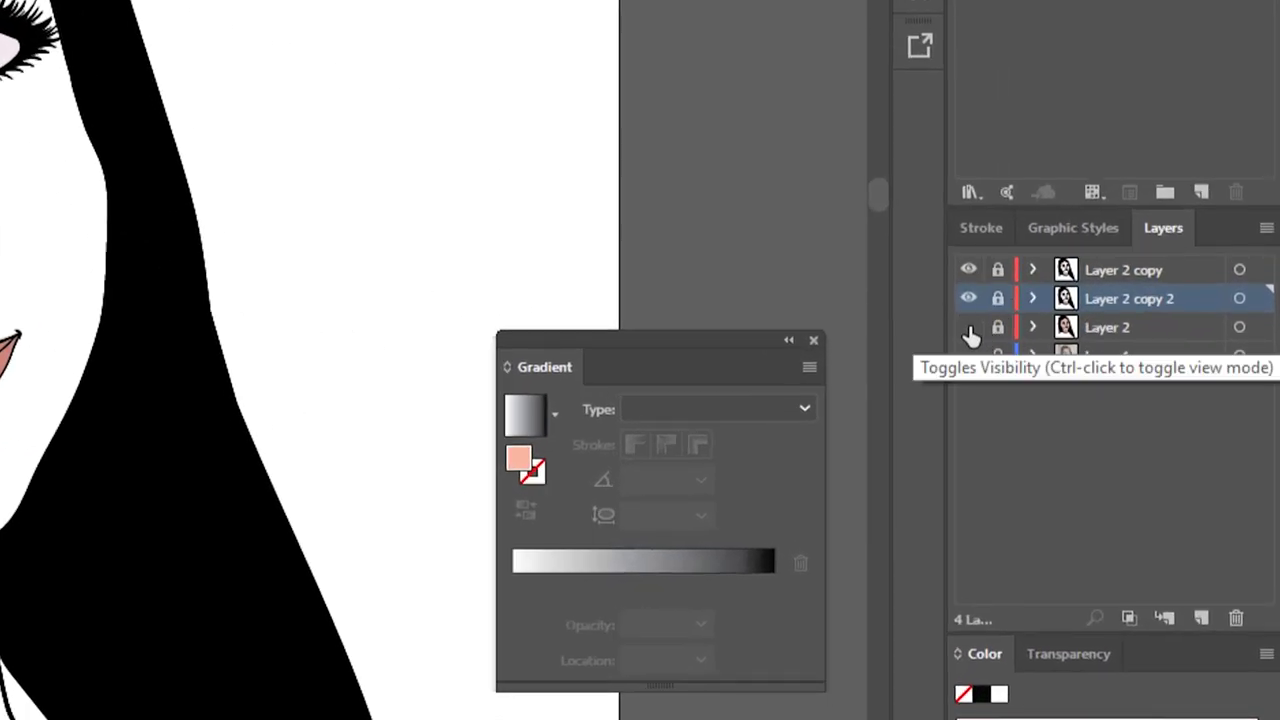
pyautogui.click(969, 328)
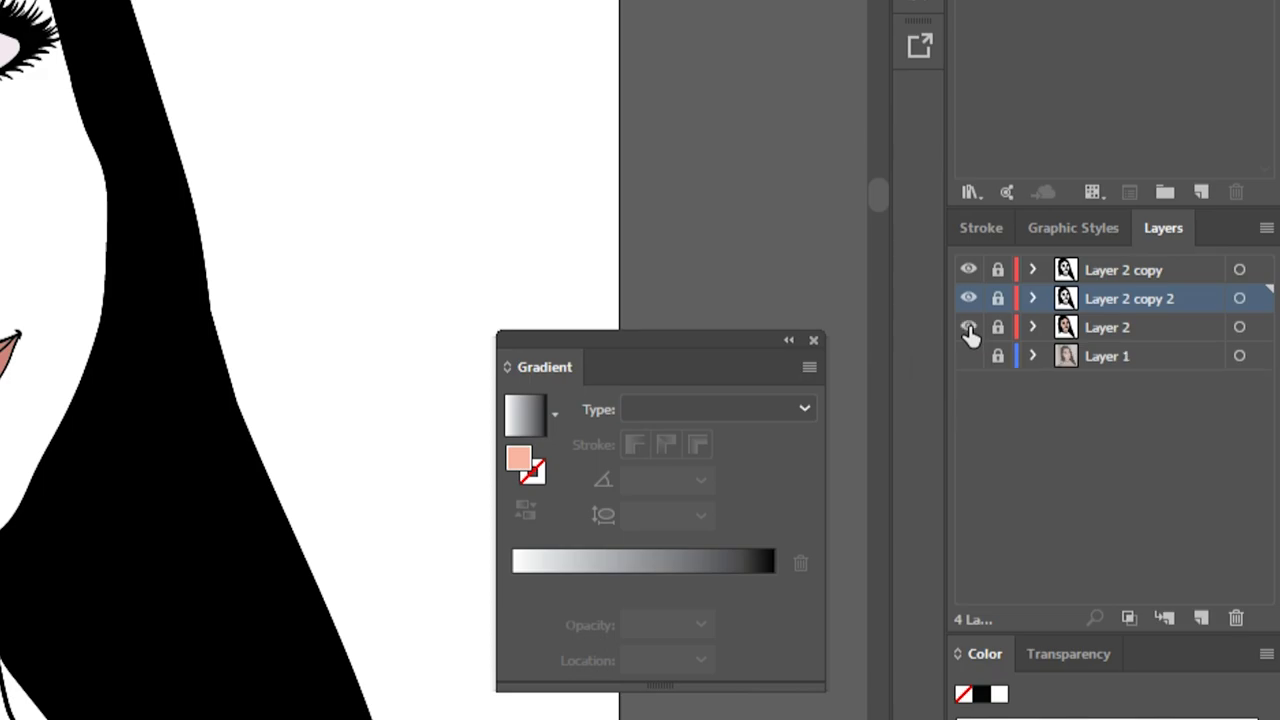
pyautogui.click(1201, 618)
pyautogui.moveTo(1110, 295); pyautogui.dragTo(1075, 334)
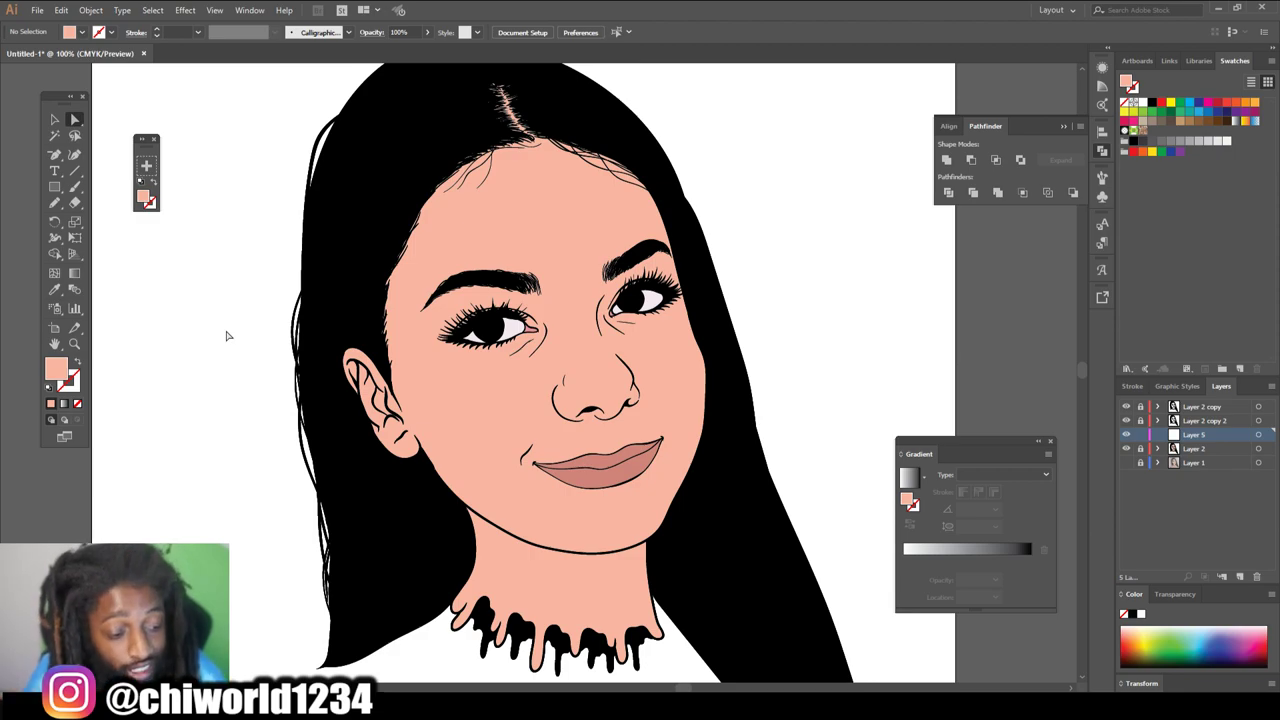
# - Set the fill colour to the muted brown 9E6657
pyautogui.doubleClick(60, 372)
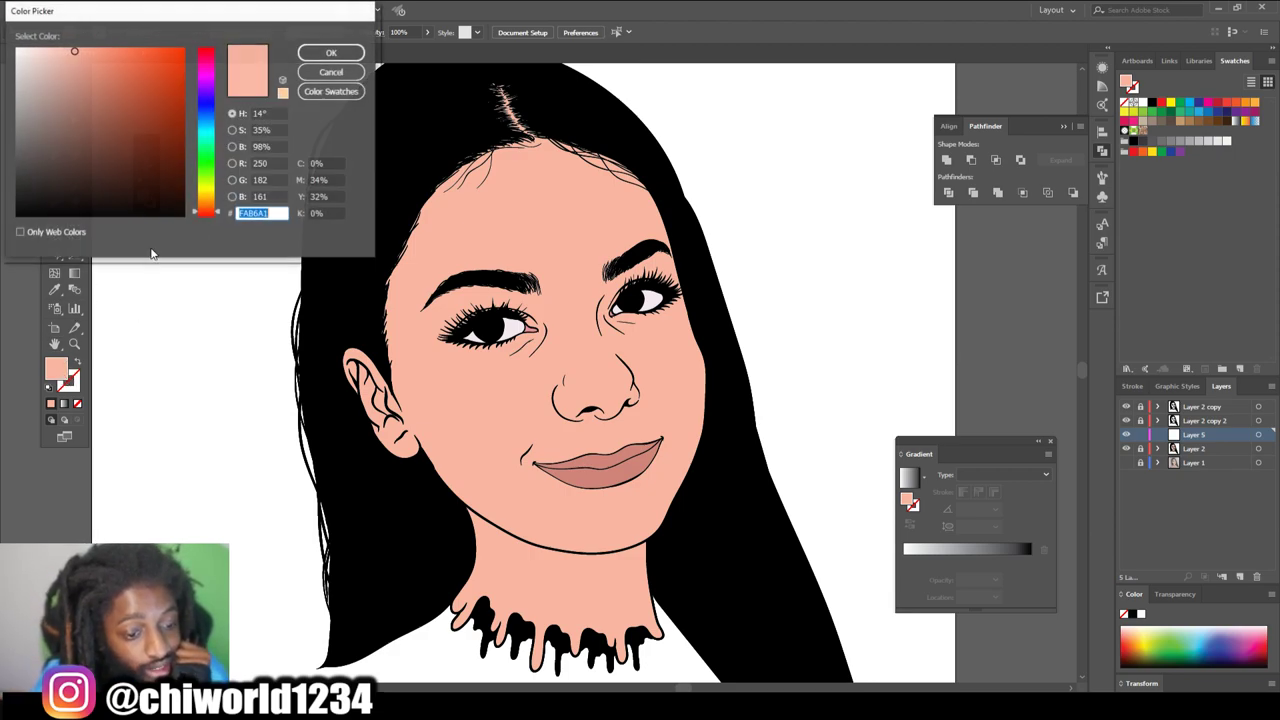
pyautogui.click(140, 131)
pyautogui.moveTo(140, 131)
pyautogui.mouseDown()
pyautogui.moveTo(114, 99)
pyautogui.moveTo(91, 111)
pyautogui.mouseUp()
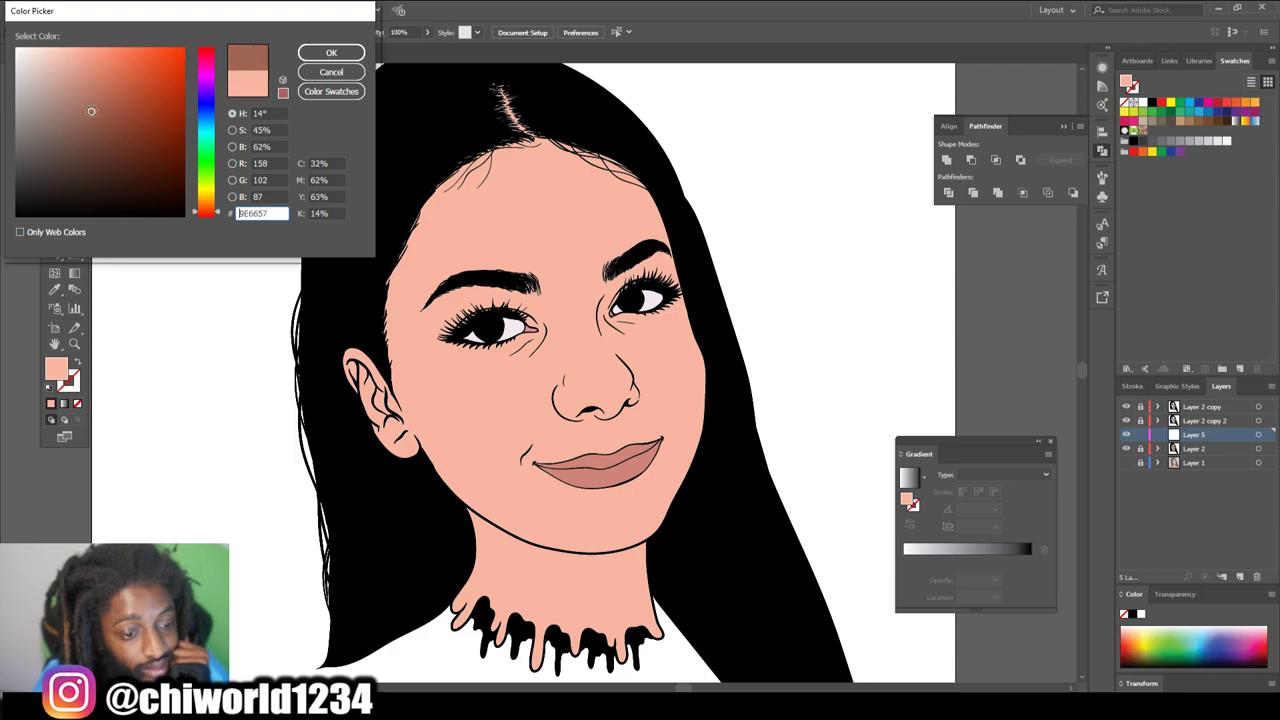
pyautogui.click(322, 54)
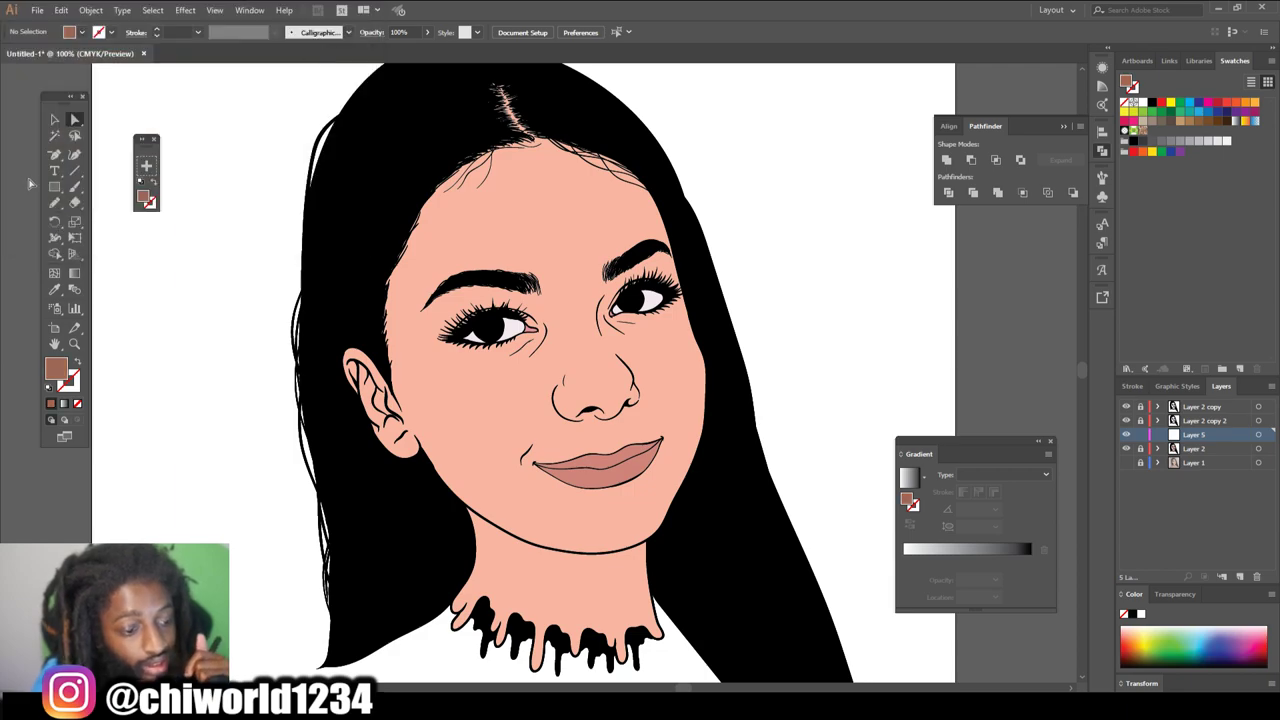
# - Try drawing large freehand shadow shapes over the face with the Pencil tool and undo them
pyautogui.click(54, 205)
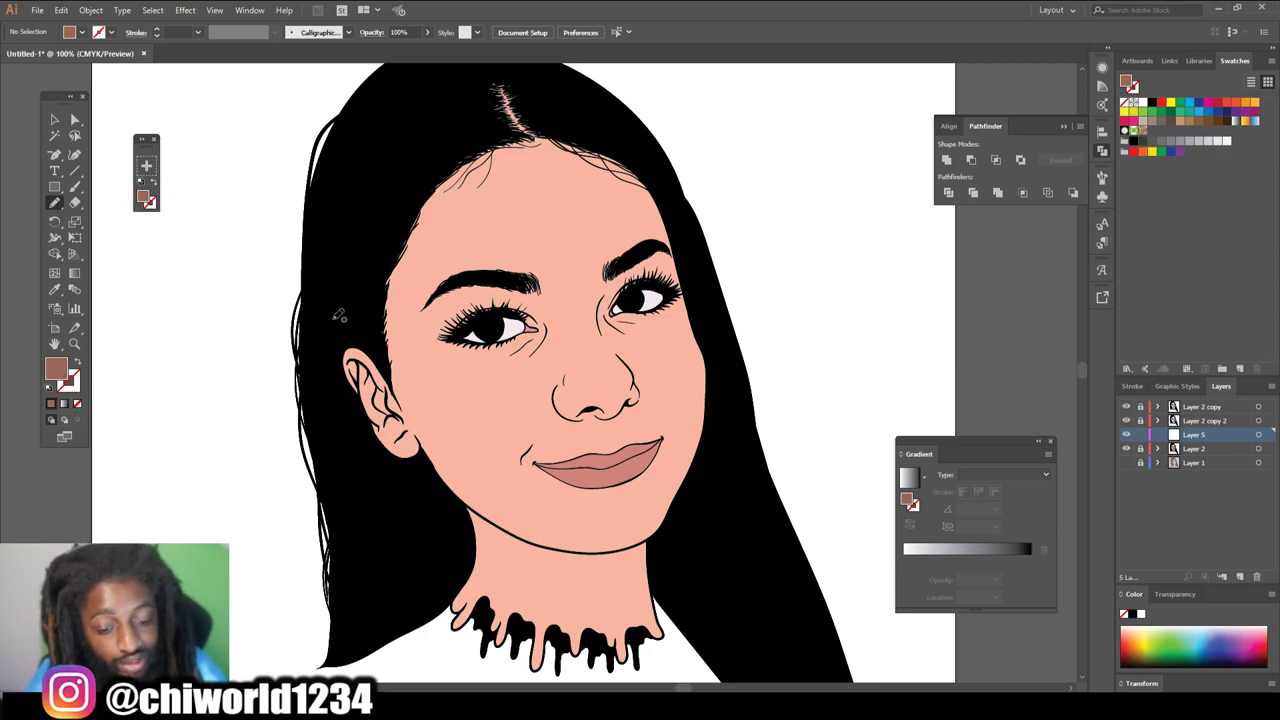
pyautogui.moveTo(434, 535)
pyautogui.mouseDown()
pyautogui.moveTo(590, 556)
pyautogui.moveTo(668, 302)
pyautogui.moveTo(565, 160)
pyautogui.moveTo(450, 158)
pyautogui.moveTo(436, 528)
pyautogui.mouseUp()
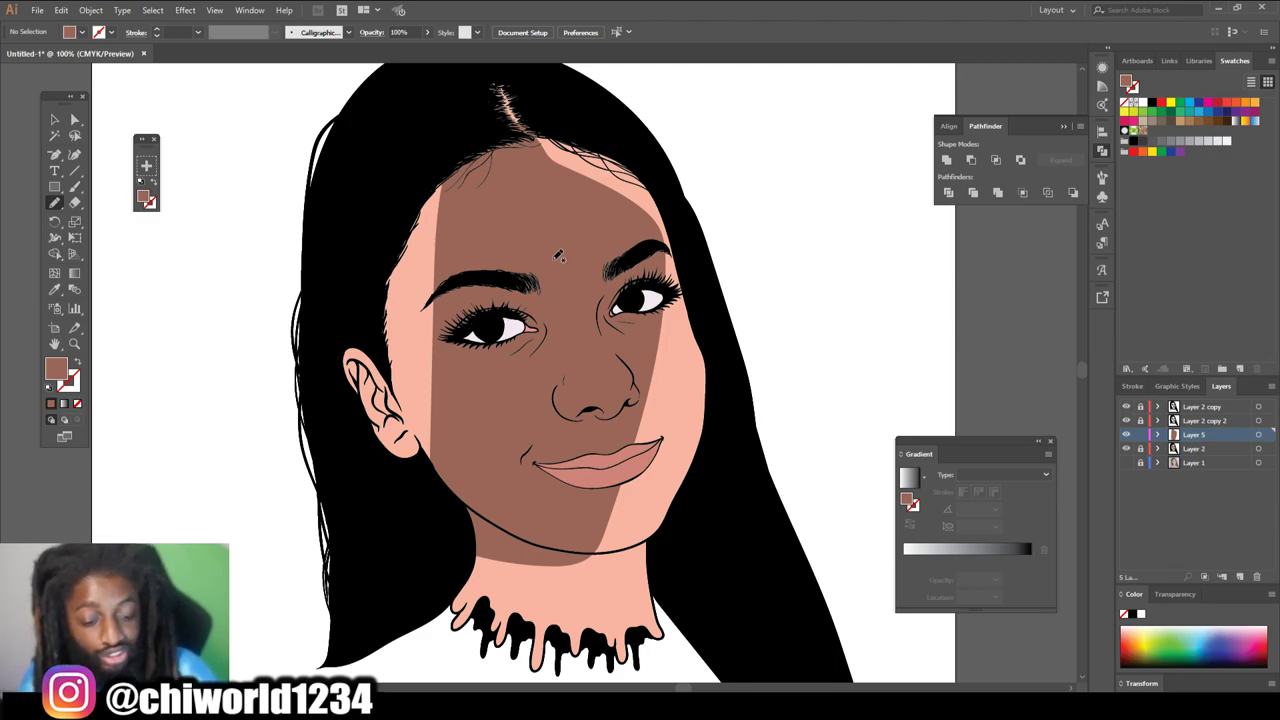
pyautogui.hotkey('ctrl', 'z')
pyautogui.moveTo(468, 332)
pyautogui.mouseDown()
pyautogui.moveTo(543, 525)
pyautogui.moveTo(573, 249)
pyautogui.moveTo(468, 332)
pyautogui.mouseUp()
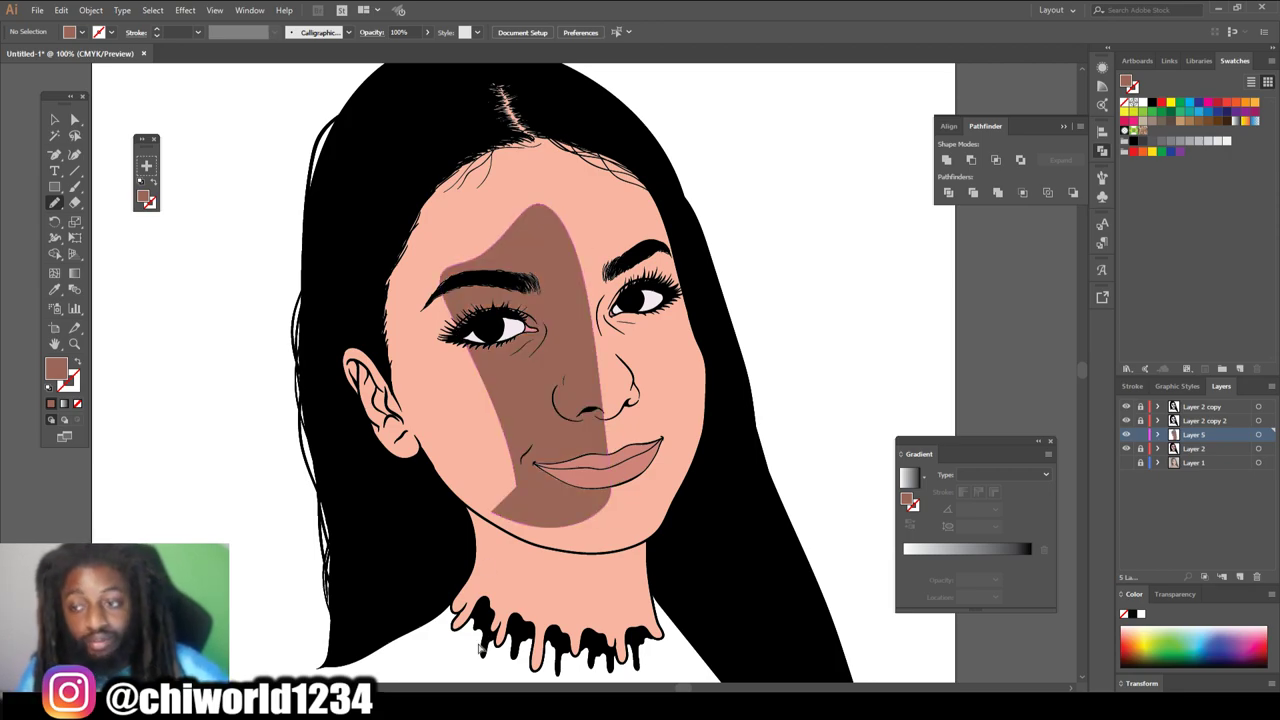
pyautogui.hotkey('ctrl', 'z')
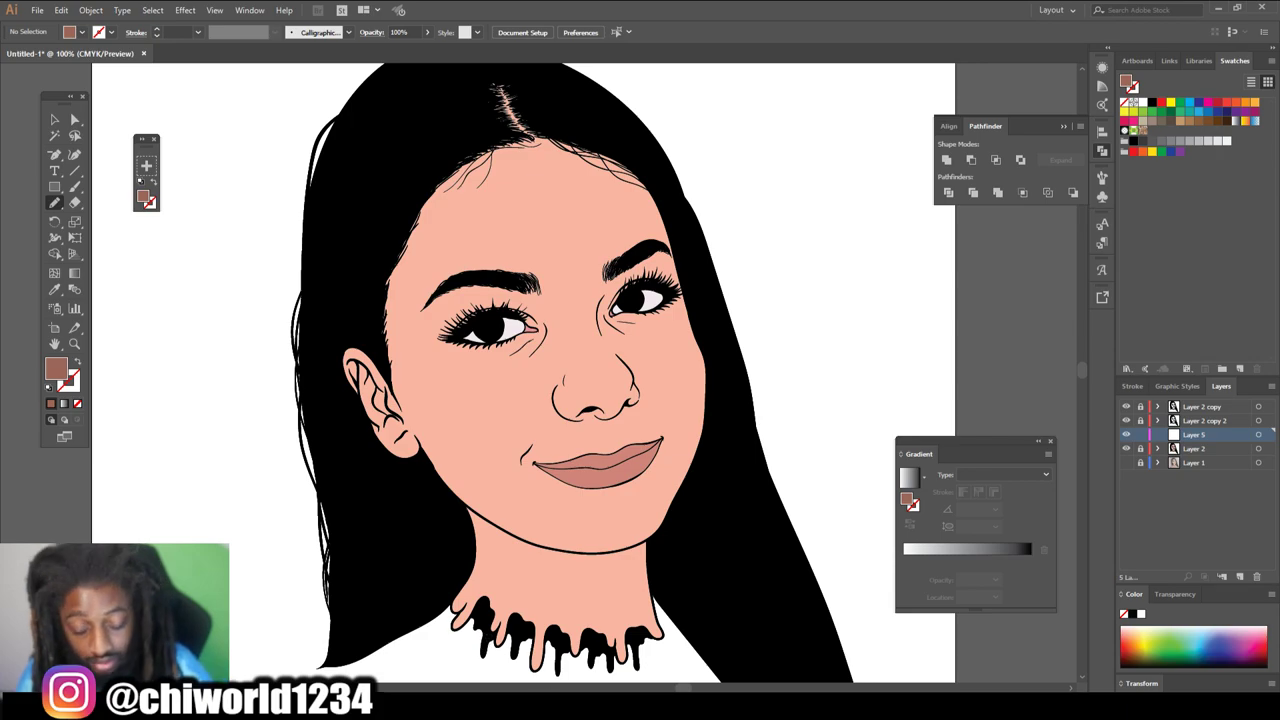
# - Sample the skin tone from the face and darken it to fill colour DD9D8C
pyautogui.hotkey('ctrl', '+')
pyautogui.hotkey('ctrl', '+')
pyautogui.hotkey('ctrl', '+')
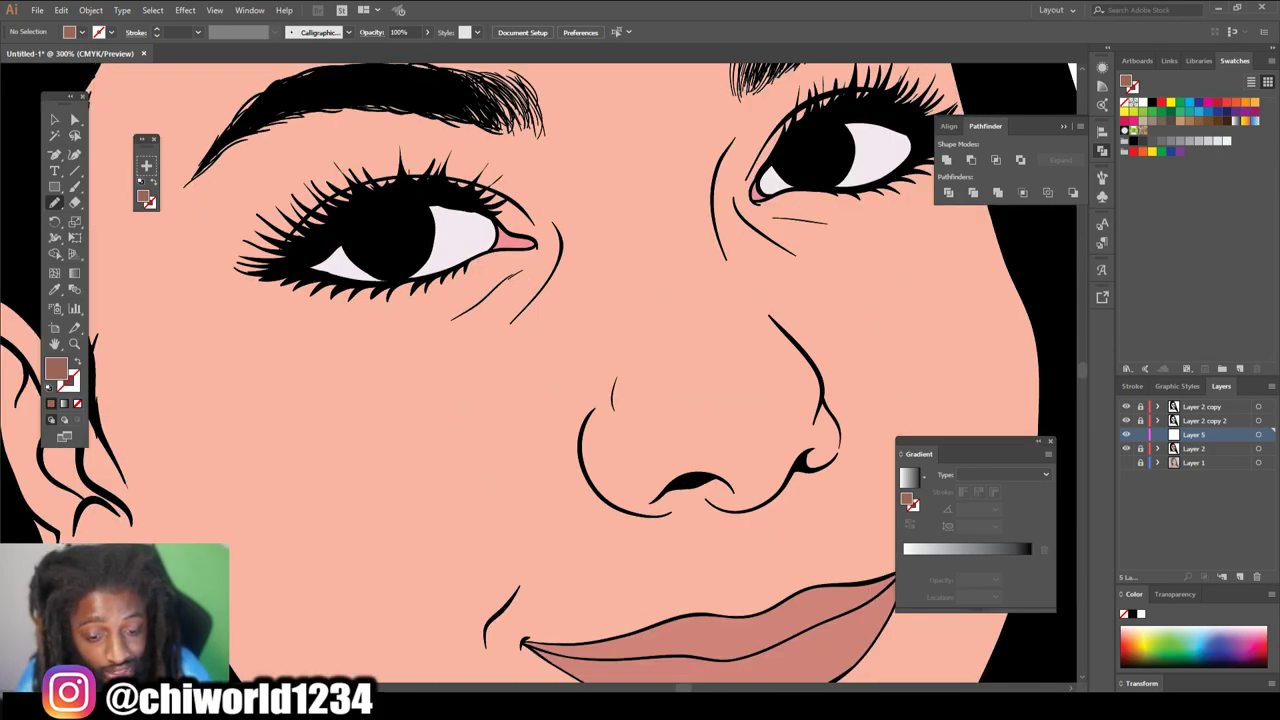
pyautogui.hscroll(3, 650, 540)
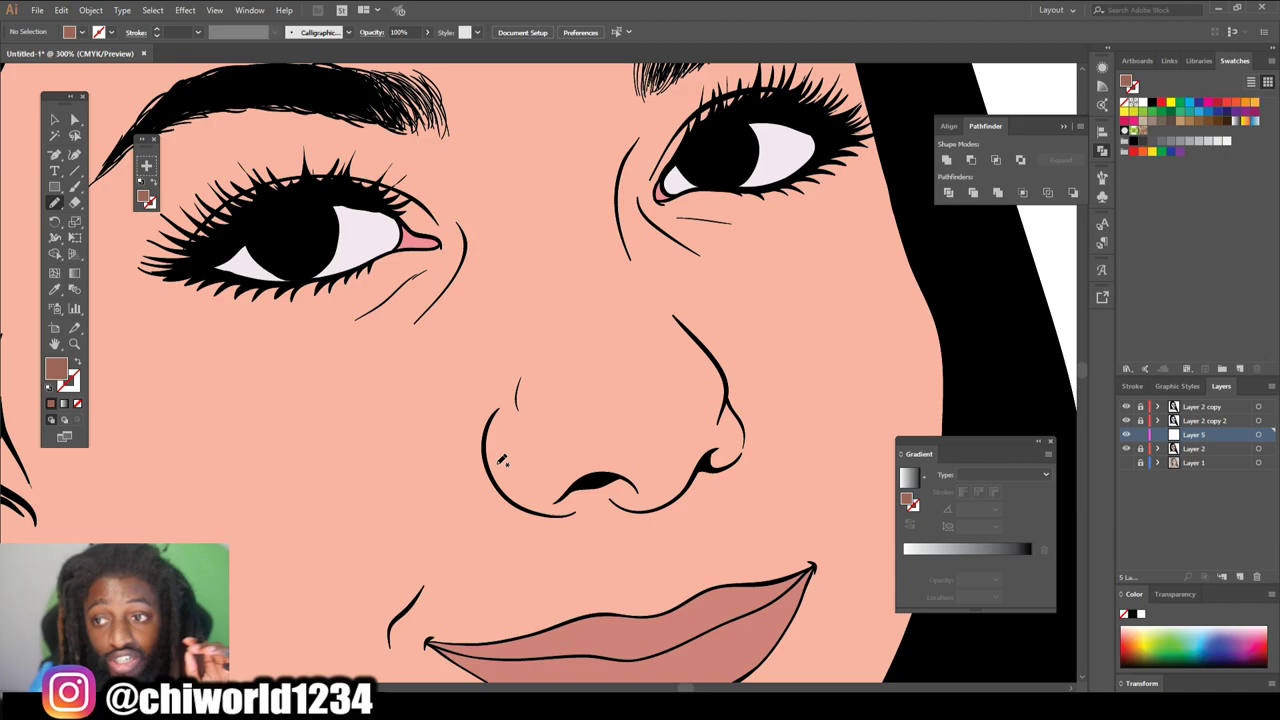
pyautogui.click(56, 290)
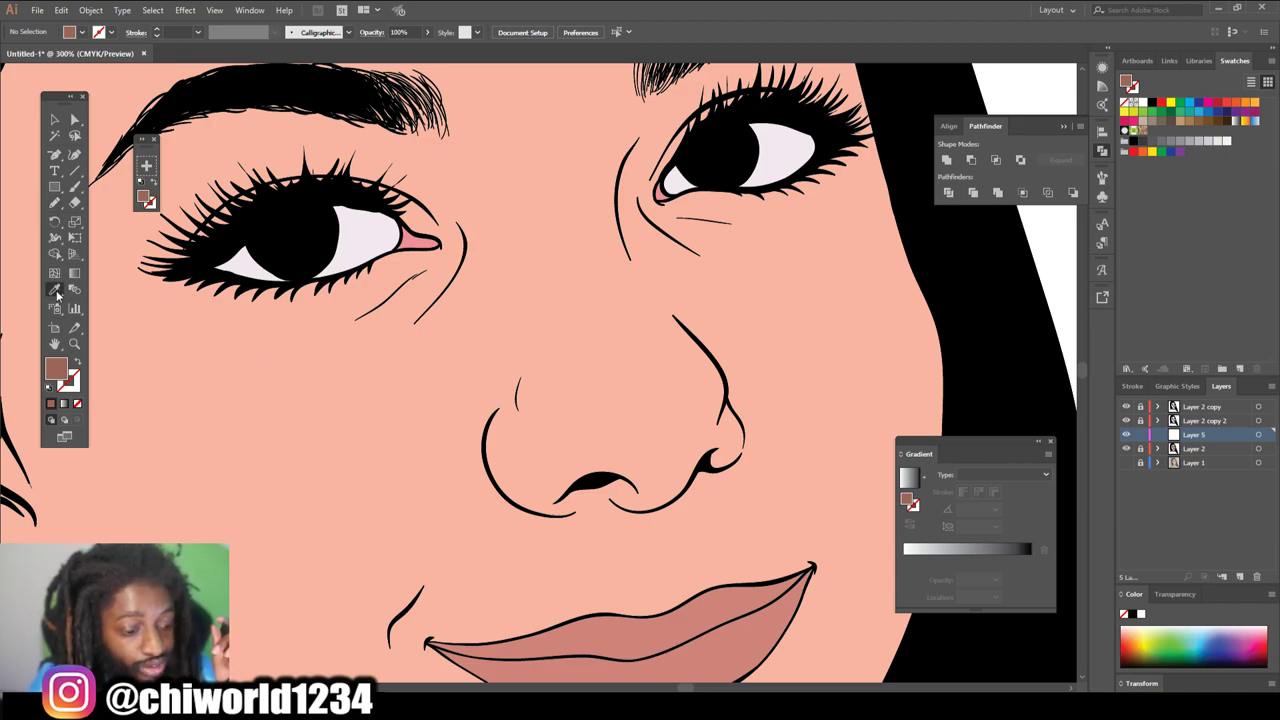
pyautogui.click(596, 412)
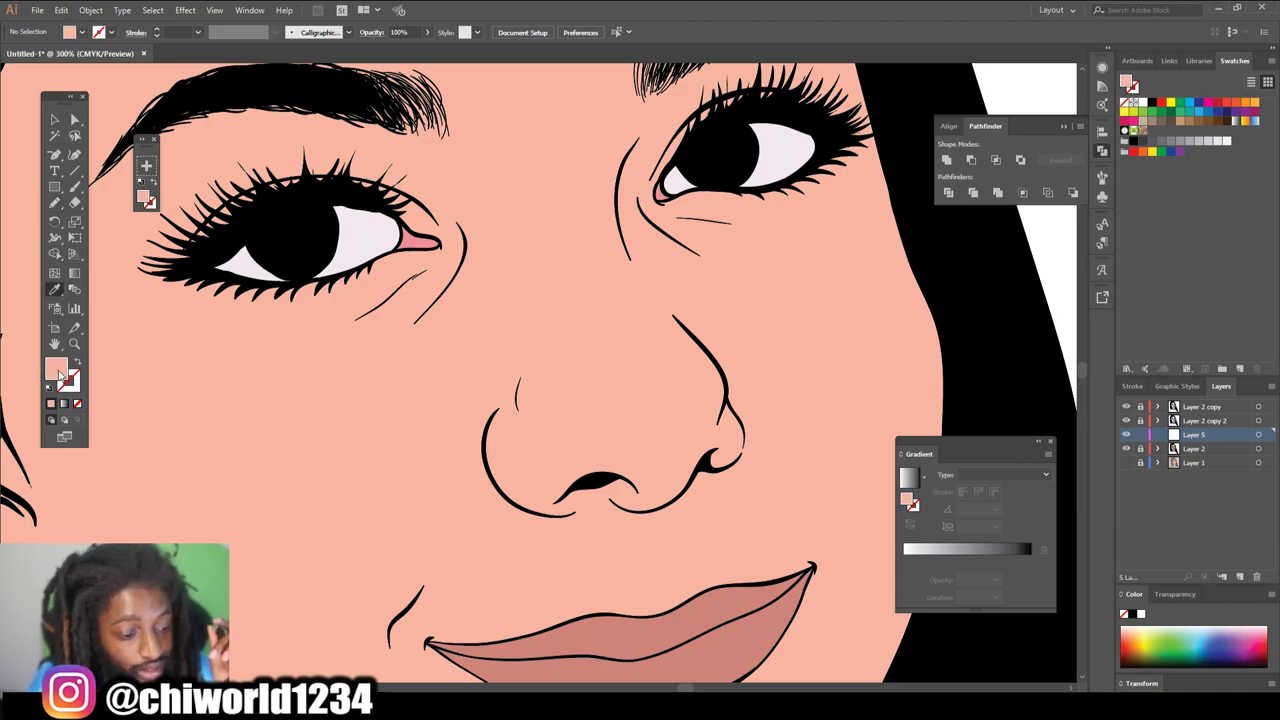
pyautogui.doubleClick(60, 375)
pyautogui.moveTo(78, 55); pyautogui.dragTo(78, 69)
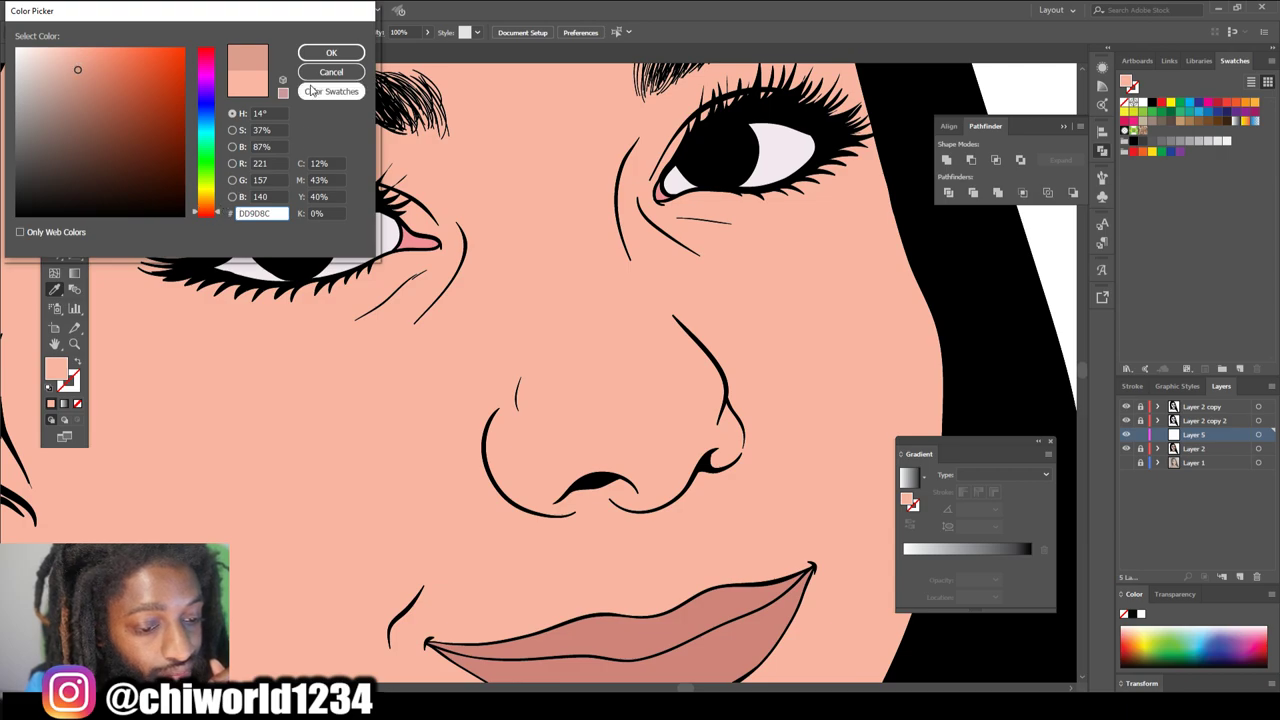
pyautogui.click(331, 52)
# - Draw a closed Pencil shadow shape along the underside of the nose, around both nostrils and up the nose's right edge
pyautogui.click(55, 203)
pyautogui.scroll(-1, 455, 350)
pyautogui.hscroll(1, 455, 352)
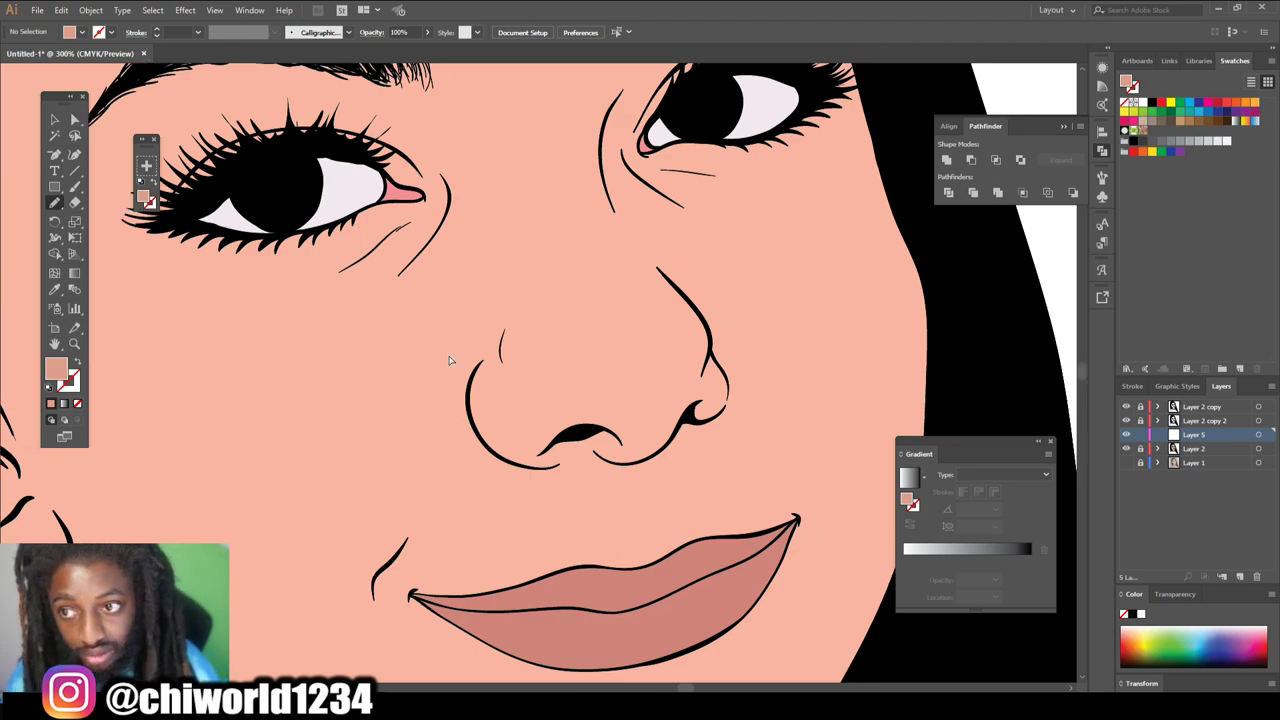
pyautogui.hotkey('ctrl', '=')
pyautogui.hotkey('ctrl', '=')
pyautogui.hscroll(1, 455, 352)
pyautogui.hotkey('ctrl', '=')
pyautogui.scroll(-1, 455, 352)
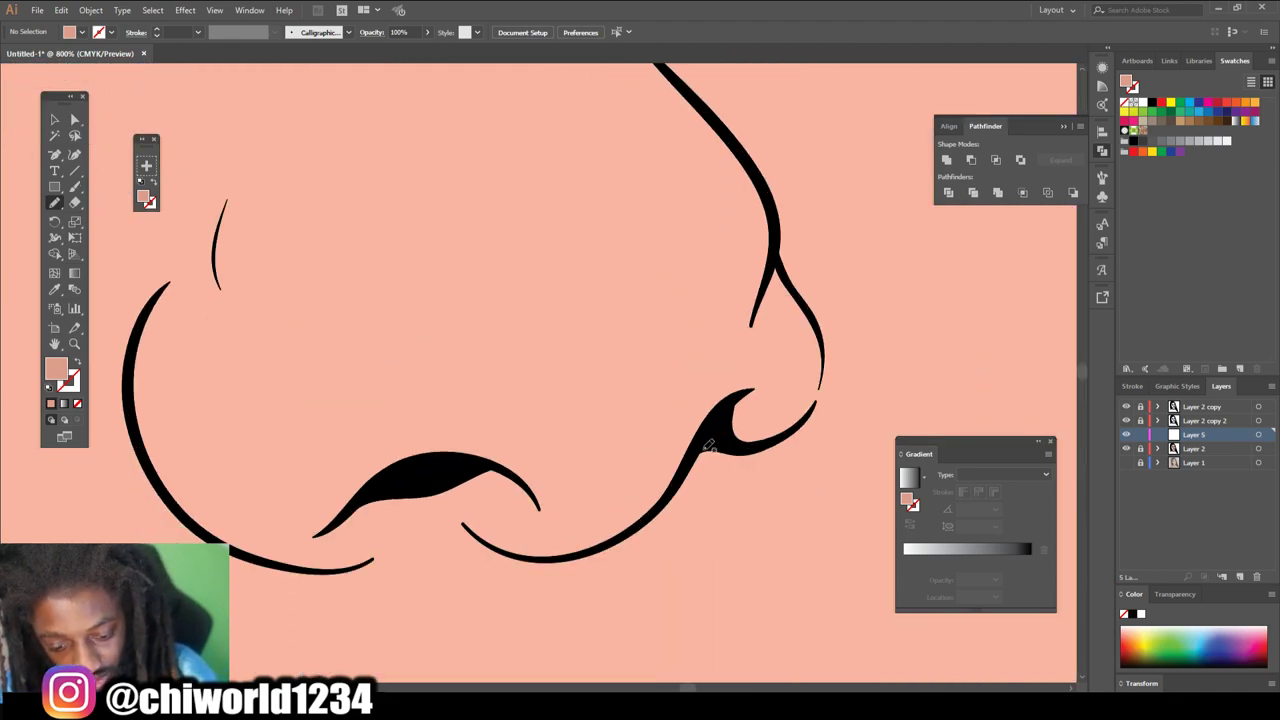
pyautogui.moveTo(688, 462)
pyautogui.mouseDown()
pyautogui.moveTo(776, 440)
pyautogui.moveTo(808, 414)
pyautogui.mouseUp()
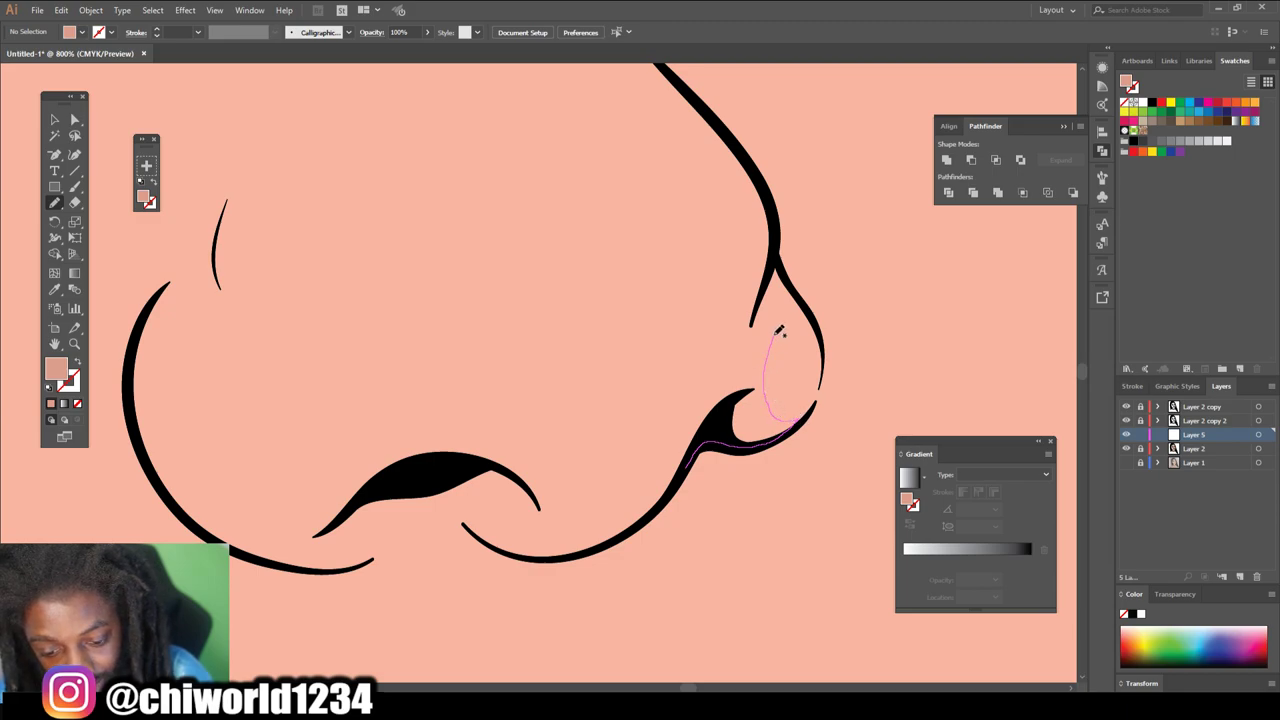
pyautogui.moveTo(799, 291)
pyautogui.mouseDown()
pyautogui.moveTo(775, 217)
pyautogui.moveTo(705, 403)
pyautogui.moveTo(657, 488)
pyautogui.mouseUp()
pyautogui.moveTo(582, 531); pyautogui.dragTo(523, 524)
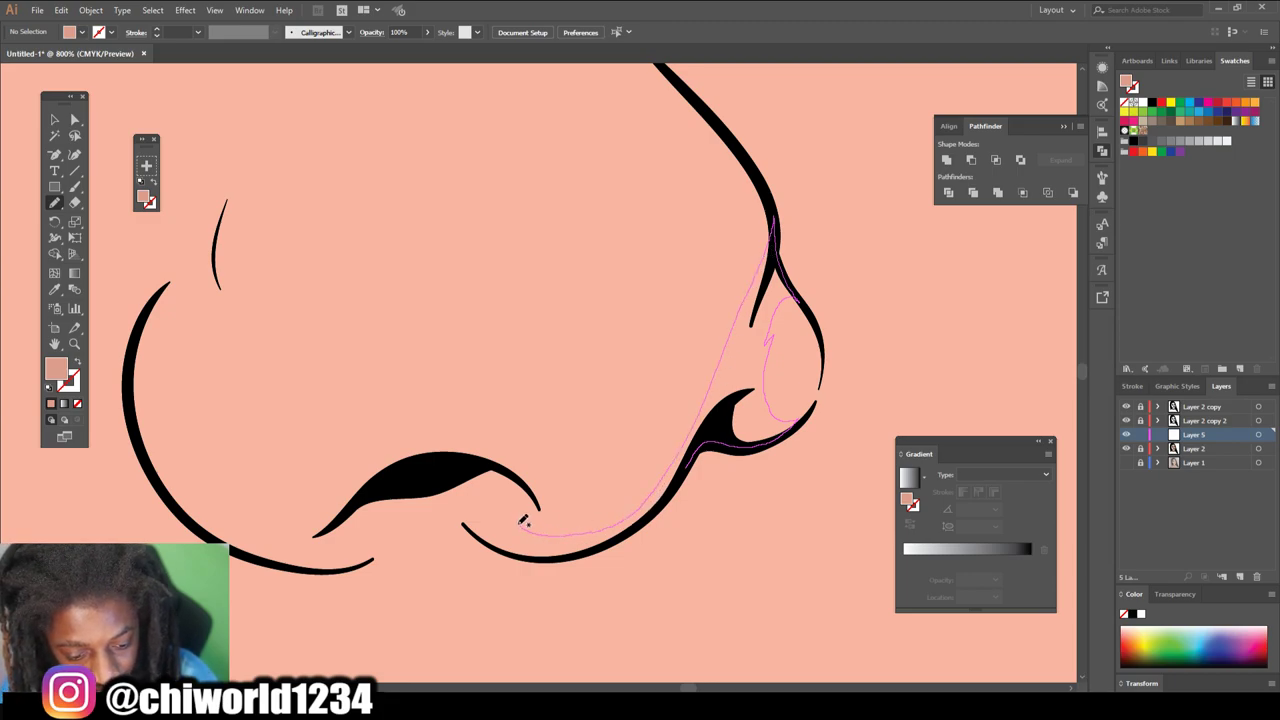
pyautogui.moveTo(461, 427); pyautogui.dragTo(376, 448)
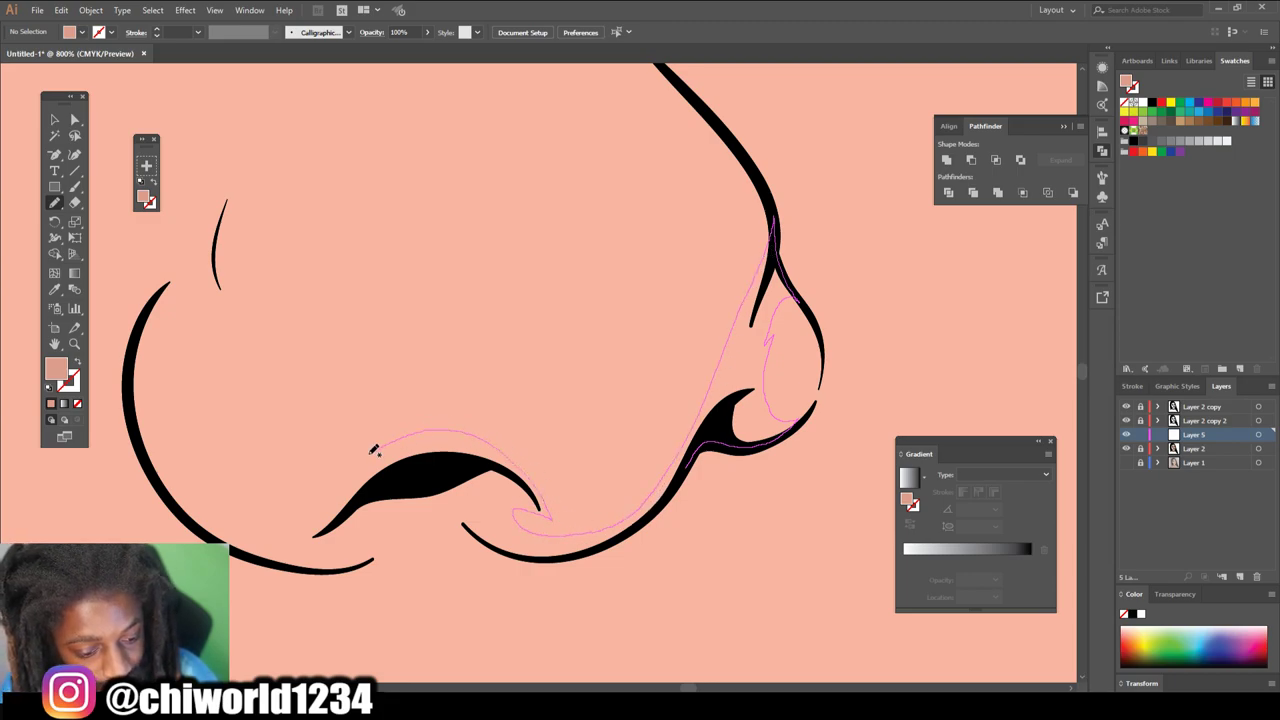
pyautogui.moveTo(258, 533)
pyautogui.mouseDown()
pyautogui.moveTo(163, 486)
pyautogui.moveTo(244, 557)
pyautogui.moveTo(344, 574)
pyautogui.mouseUp()
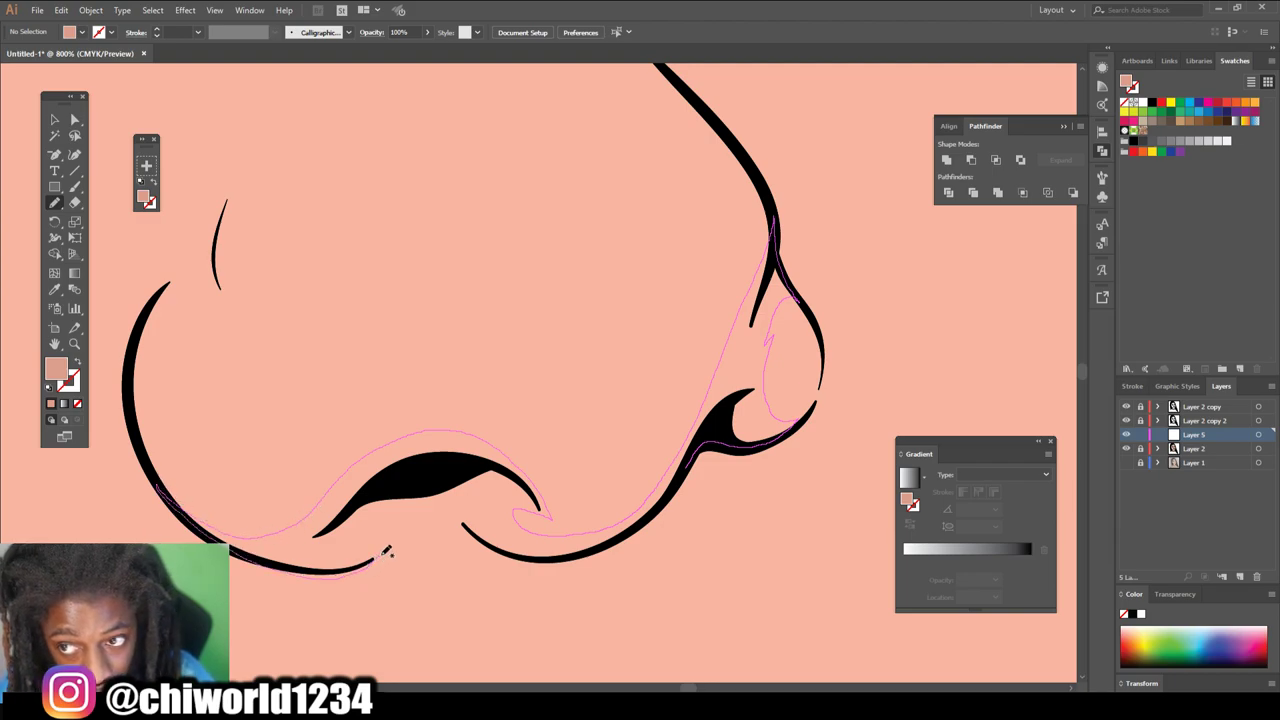
pyautogui.moveTo(467, 530)
pyautogui.mouseDown()
pyautogui.moveTo(508, 560)
pyautogui.moveTo(569, 564)
pyautogui.moveTo(631, 538)
pyautogui.moveTo(684, 465)
pyautogui.mouseUp()
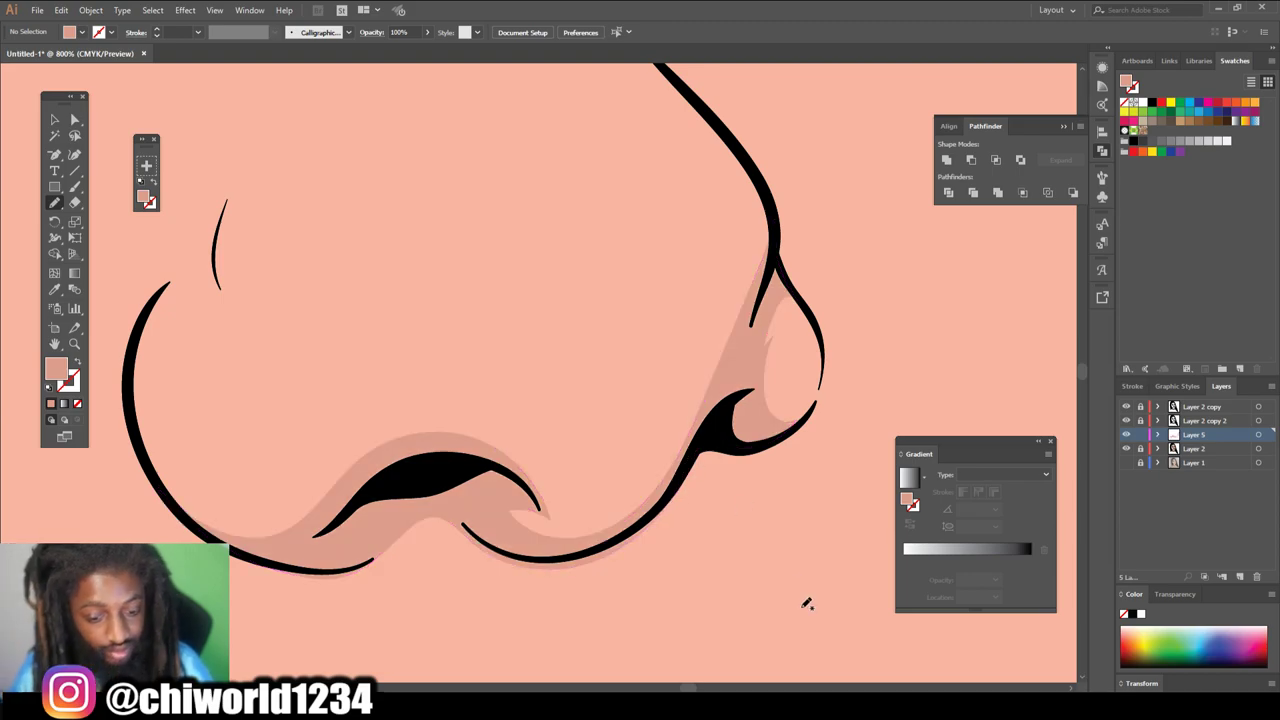
# - Draw a tapering Pencil shadow above the left nostril wing, around the short crease line and up the side of the nose
pyautogui.hotkey('ctrl', '-')
pyautogui.hotkey('ctrl', '-')
pyautogui.hotkey('ctrl', '-')
pyautogui.hotkey('ctrl', '-')
pyautogui.hotkey('ctrl', '-')
pyautogui.scroll(1, 794, 583)
pyautogui.hotkey('ctrl', '+')
pyautogui.hotkey('ctrl', '+')
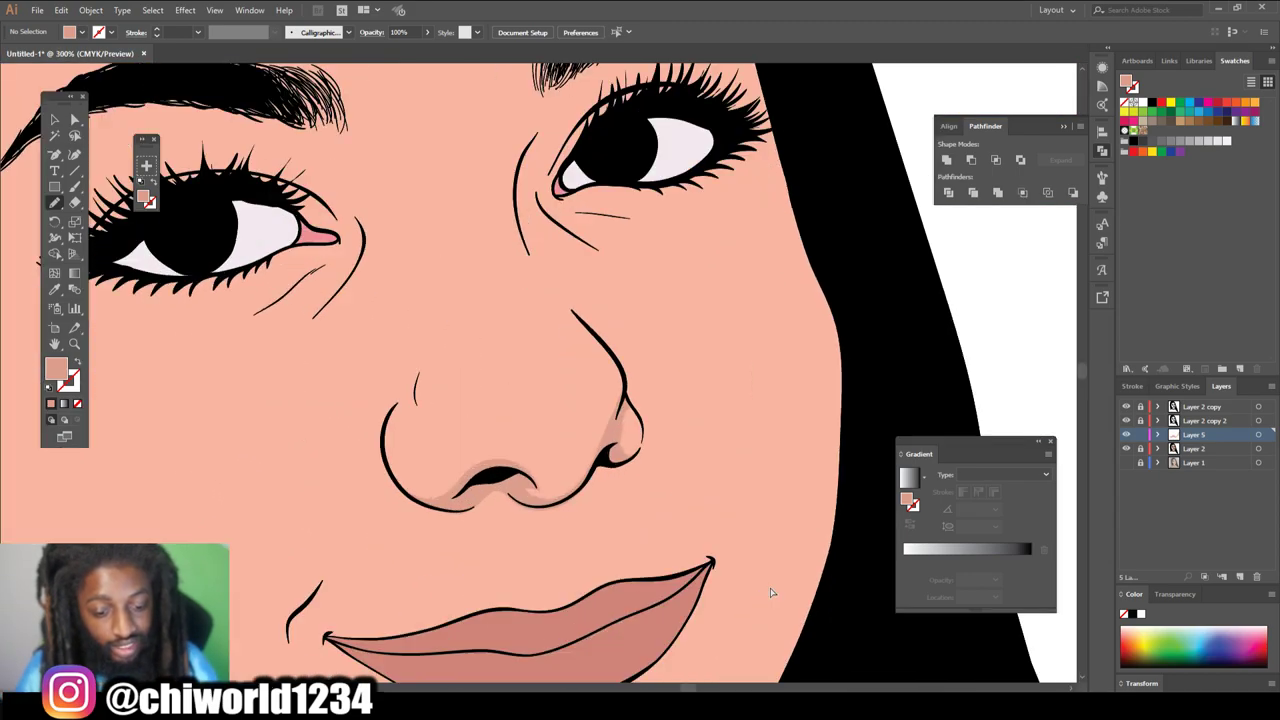
pyautogui.scroll(5, 770, 593)
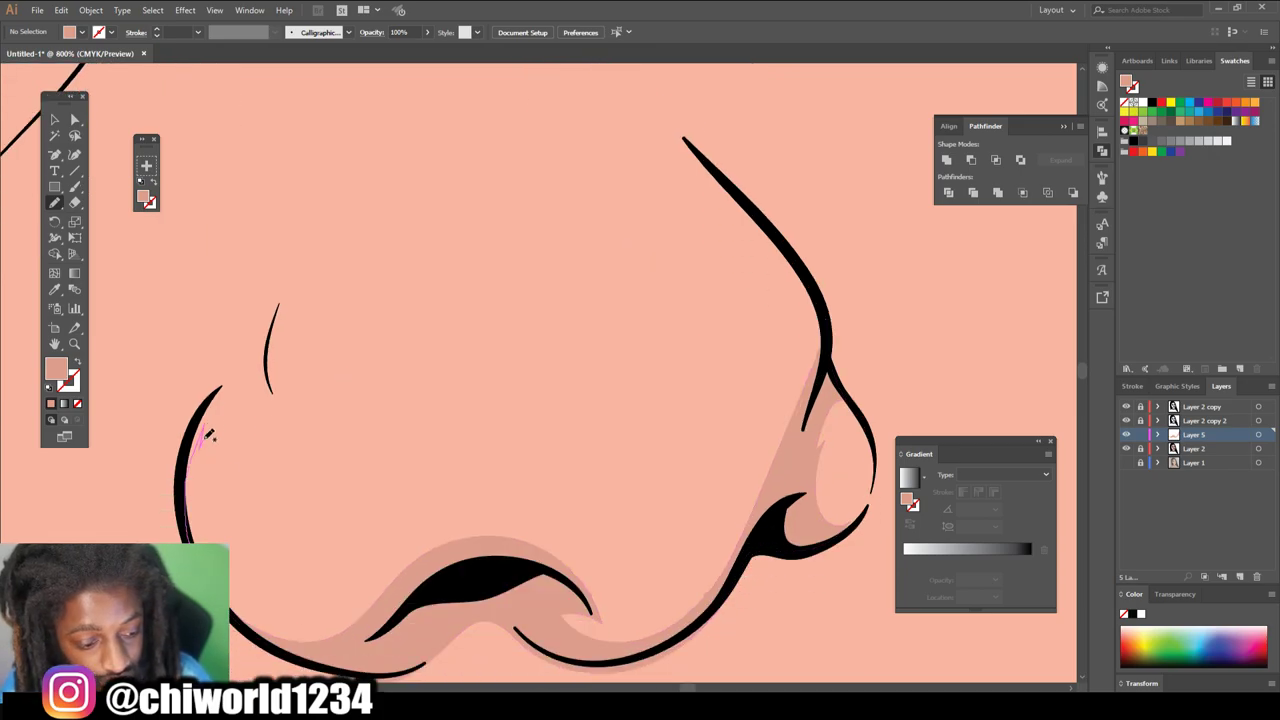
pyautogui.moveTo(261, 397); pyautogui.dragTo(321, 426)
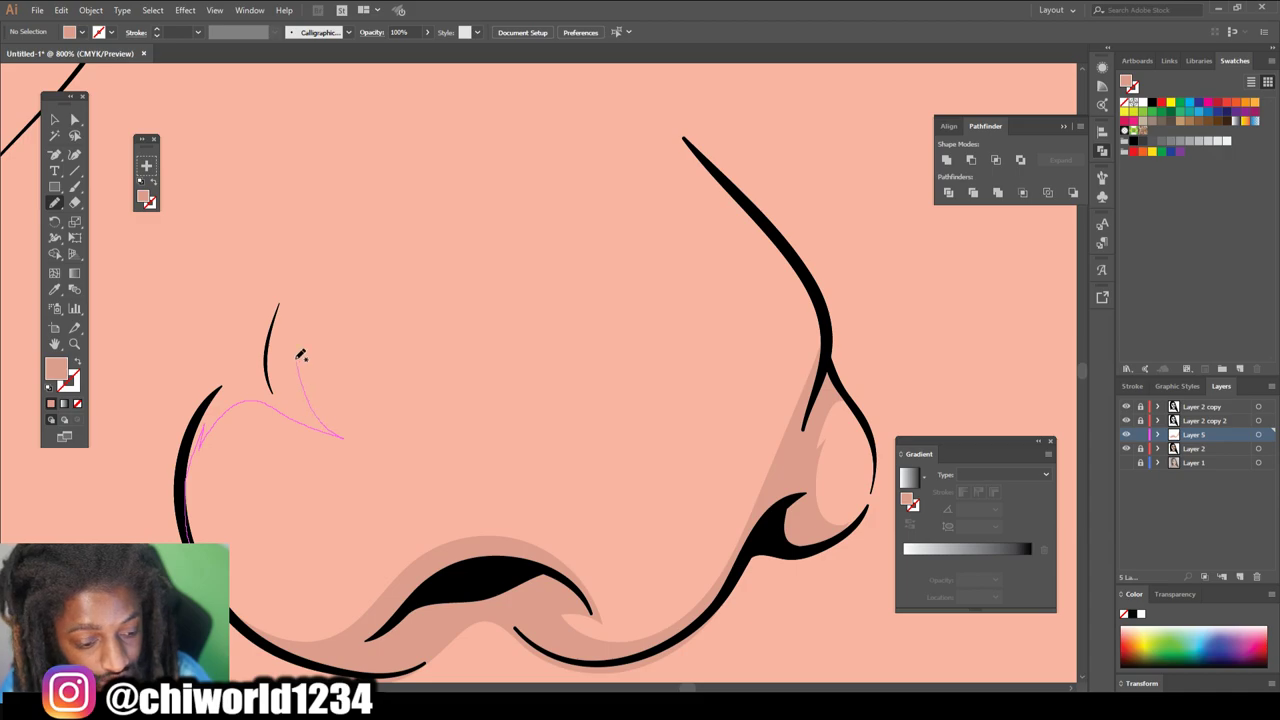
pyautogui.moveTo(295, 344); pyautogui.dragTo(309, 240)
pyautogui.moveTo(227, 352); pyautogui.dragTo(183, 478)
pyautogui.moveTo(187, 535); pyautogui.dragTo(200, 440)
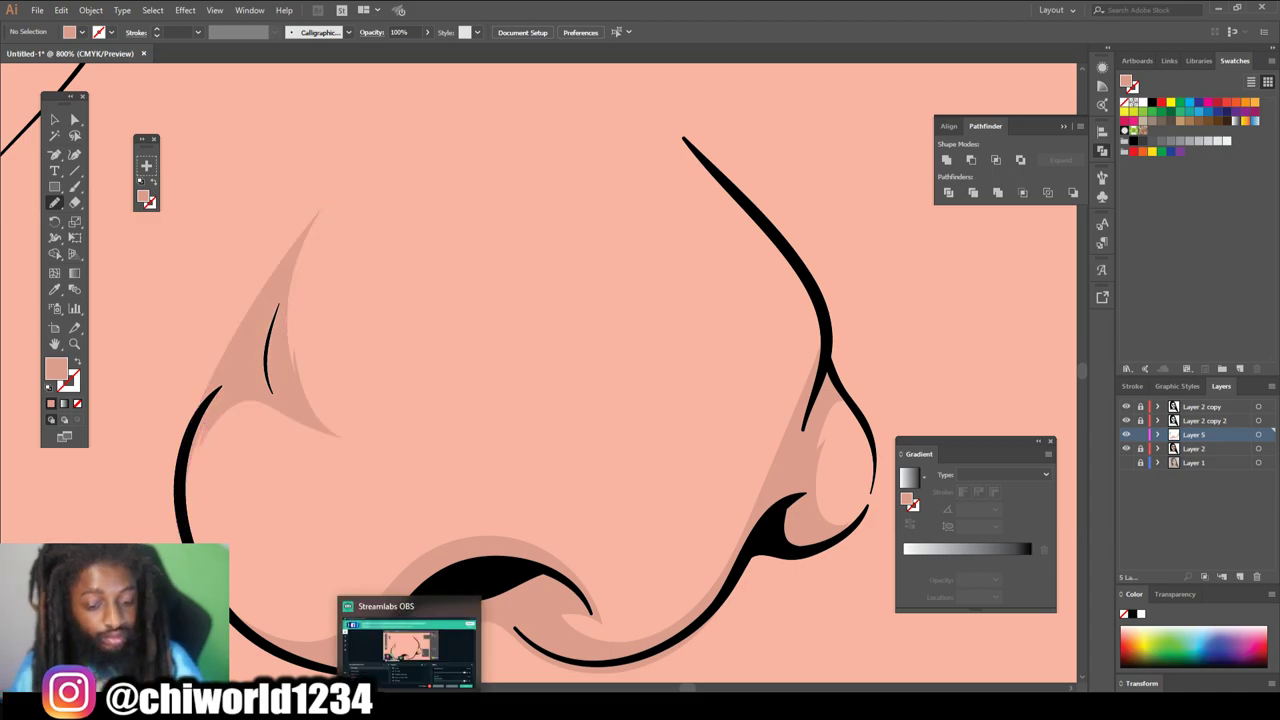
# - Draw a Pencil shadow from the right side of the nose bridge up to the right eye's inner corner, with a point beneath its crease
pyautogui.hotkey('ctrl', '-')
pyautogui.hotkey('ctrl', '-')
pyautogui.hotkey('ctrl', '-')
pyautogui.hotkey('ctrl', '-')
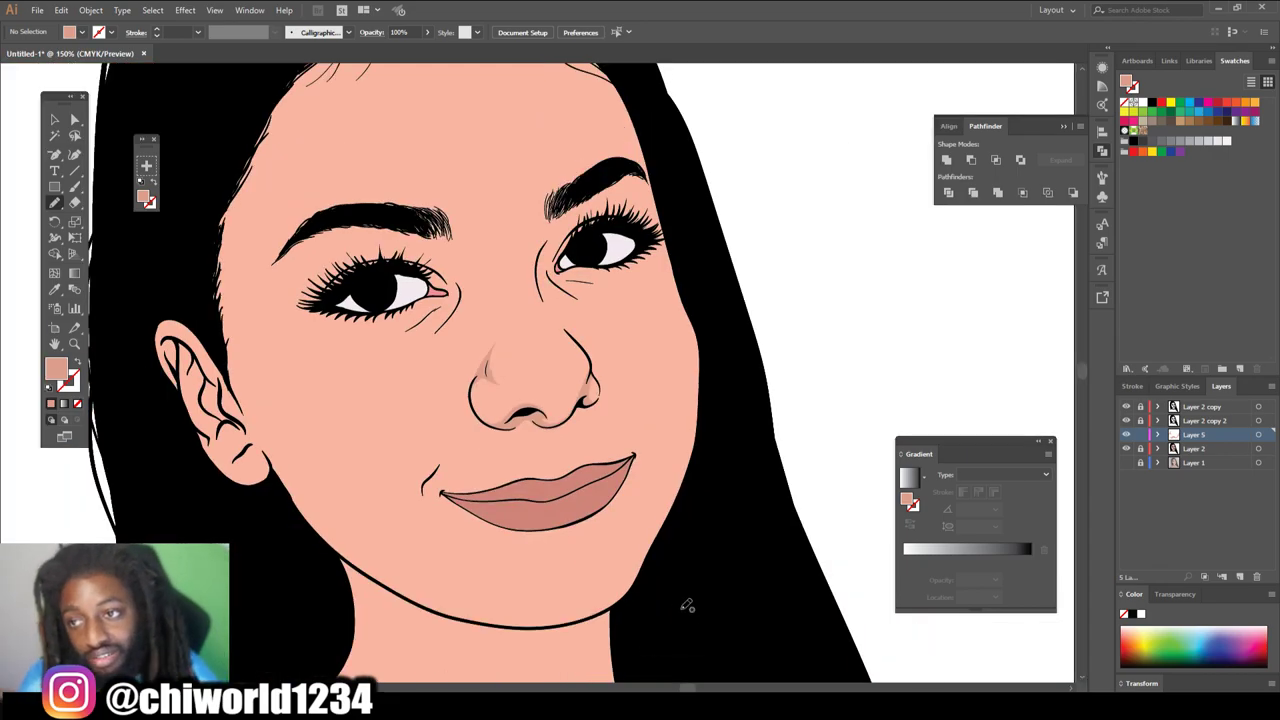
pyautogui.hotkey('ctrl', '+')
pyautogui.hotkey('ctrl', '+')
pyautogui.hotkey('ctrl', '+')
pyautogui.hotkey('ctrl', '+')
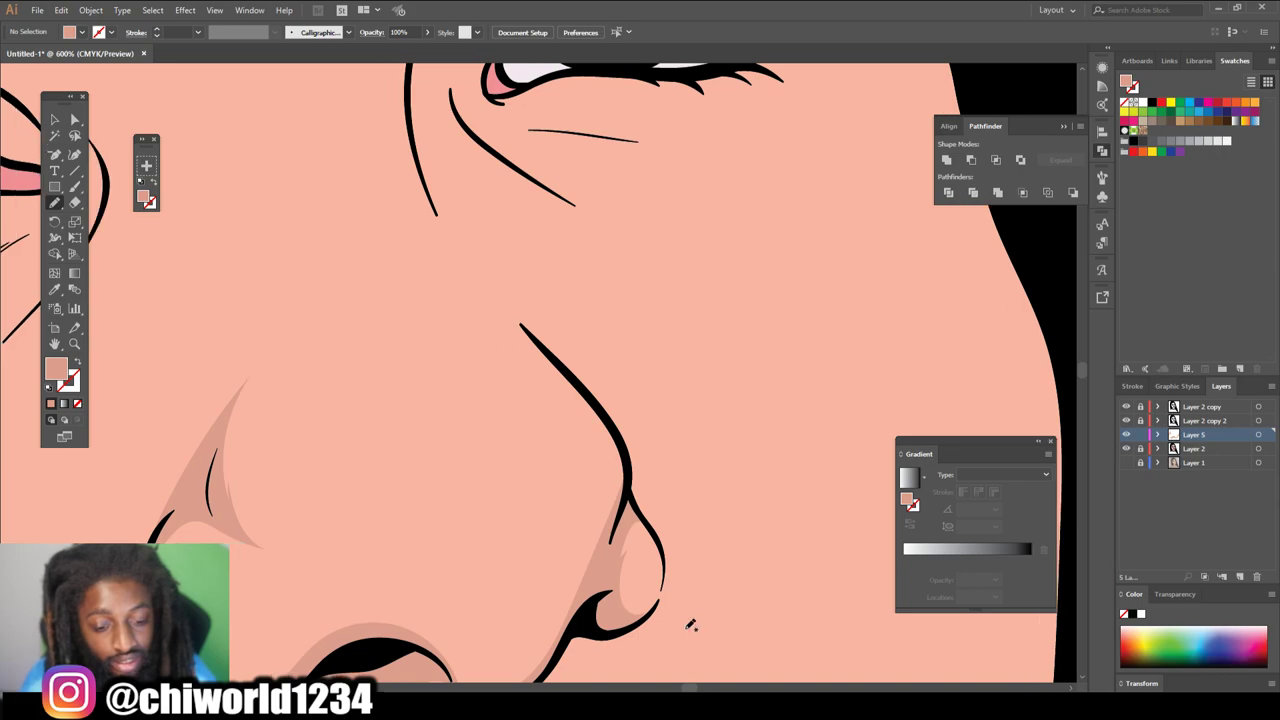
pyautogui.scroll(3, 688, 628)
pyautogui.moveTo(607, 545); pyautogui.dragTo(491, 438)
pyautogui.moveTo(463, 391)
pyautogui.mouseDown()
pyautogui.moveTo(421, 311)
pyautogui.moveTo(408, 222)
pyautogui.mouseUp()
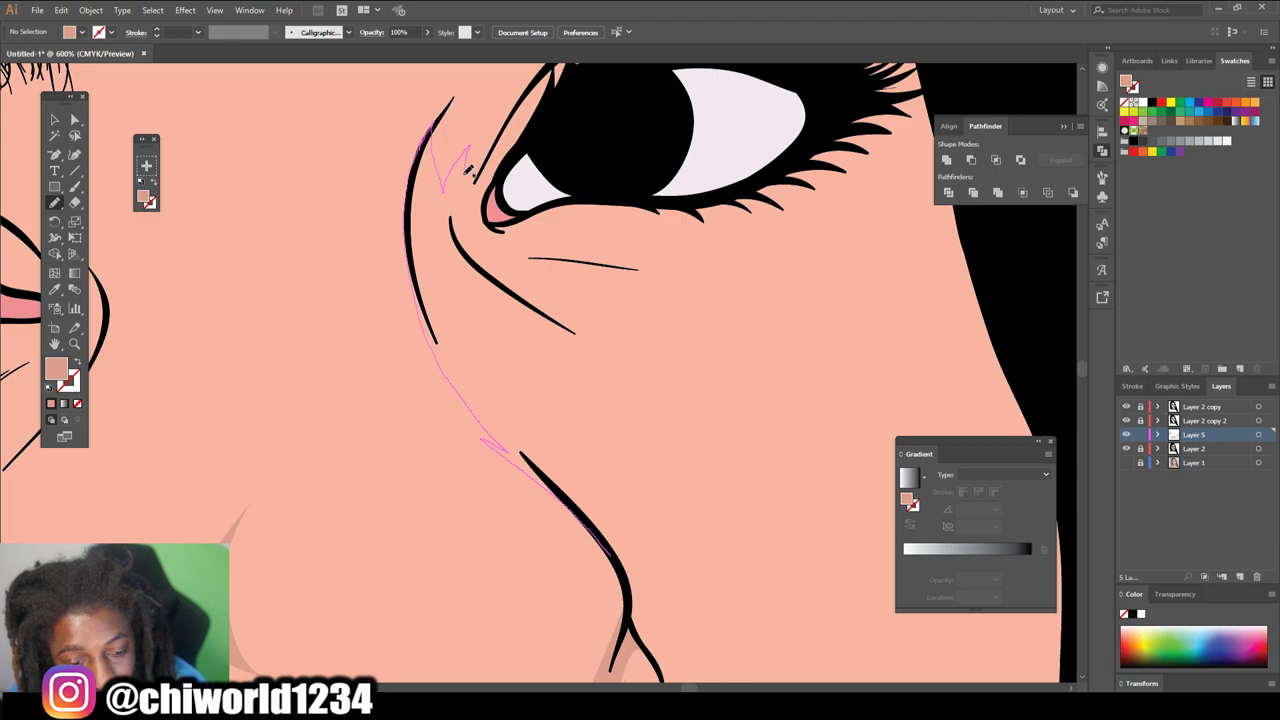
pyautogui.moveTo(594, 337); pyautogui.dragTo(674, 378)
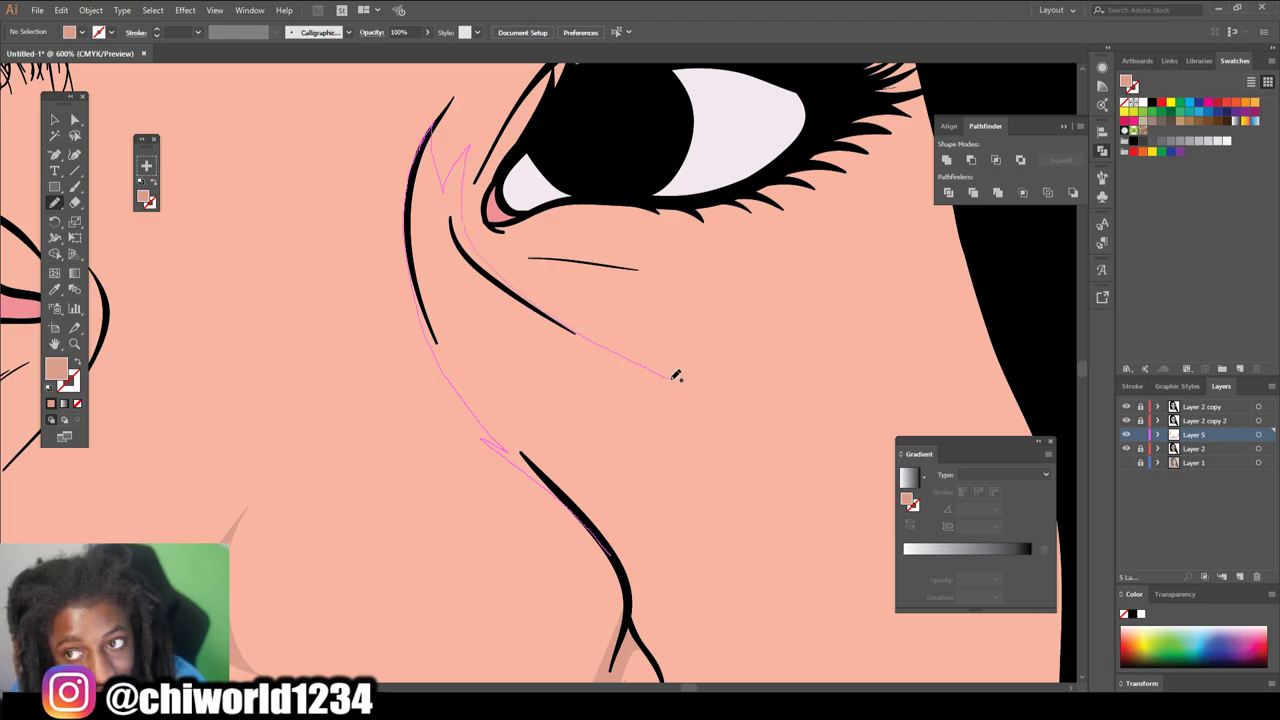
pyautogui.moveTo(592, 357)
pyautogui.mouseDown()
pyautogui.moveTo(515, 350)
pyautogui.moveTo(531, 418)
pyautogui.mouseUp()
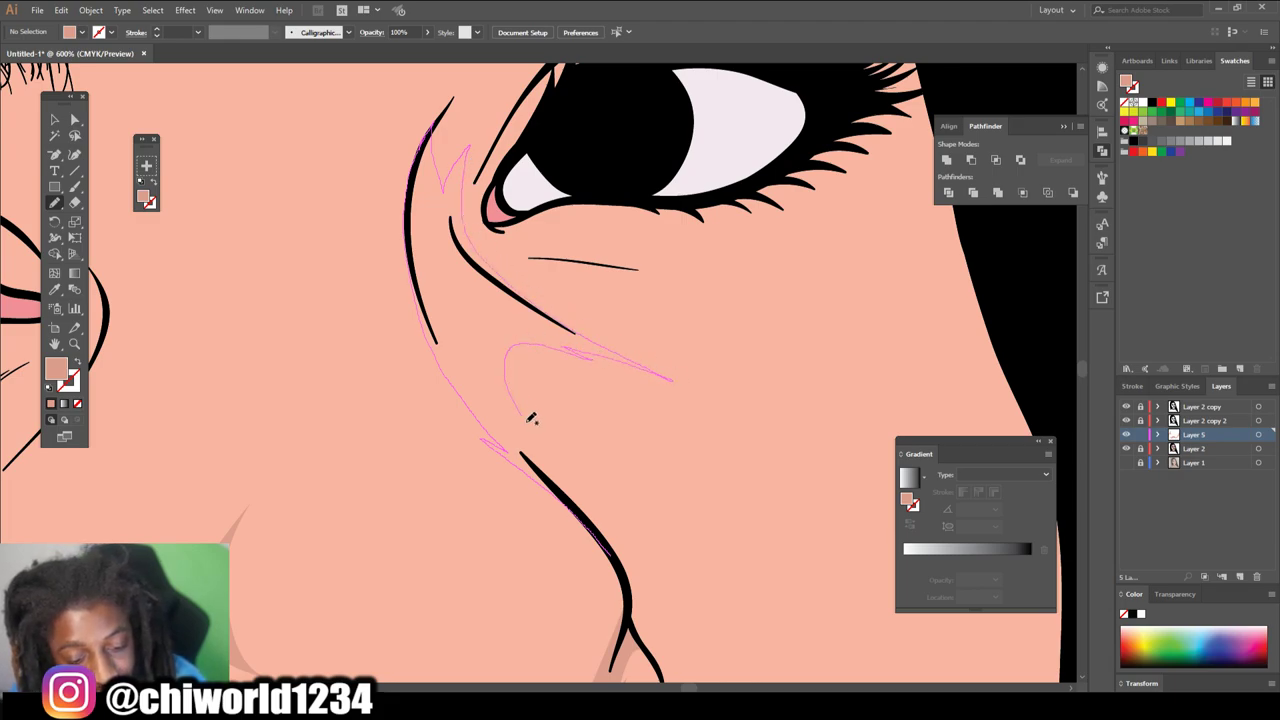
pyautogui.moveTo(630, 568); pyautogui.dragTo(628, 572)
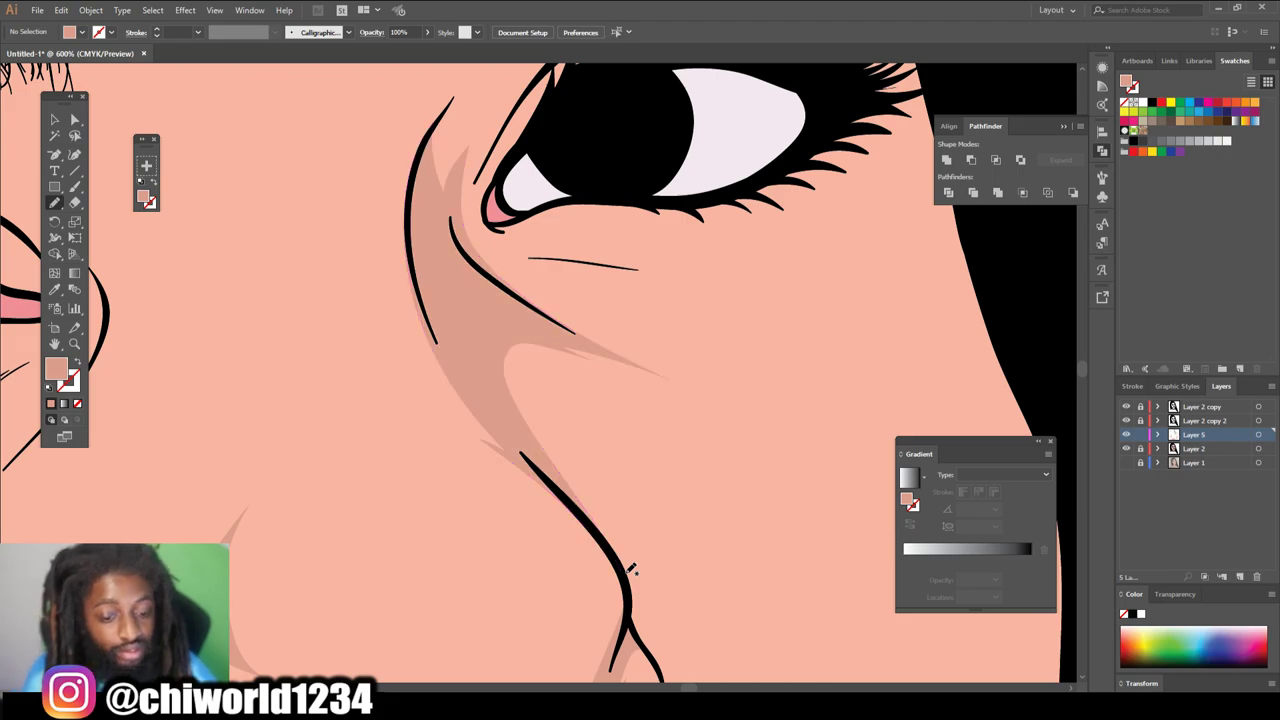
# - Draw a Pencil shadow around the right eye's inner corner, extending along the lower crease and up to the start of the eyebrow
pyautogui.hotkey('ctrl', '-')
pyautogui.hotkey('ctrl', '-')
pyautogui.hotkey('ctrl', '-')
pyautogui.hotkey('ctrl', '-')
pyautogui.hotkey('ctrl', '-')
pyautogui.hotkey('ctrl', '-')
pyautogui.scroll(1, 629, 566)
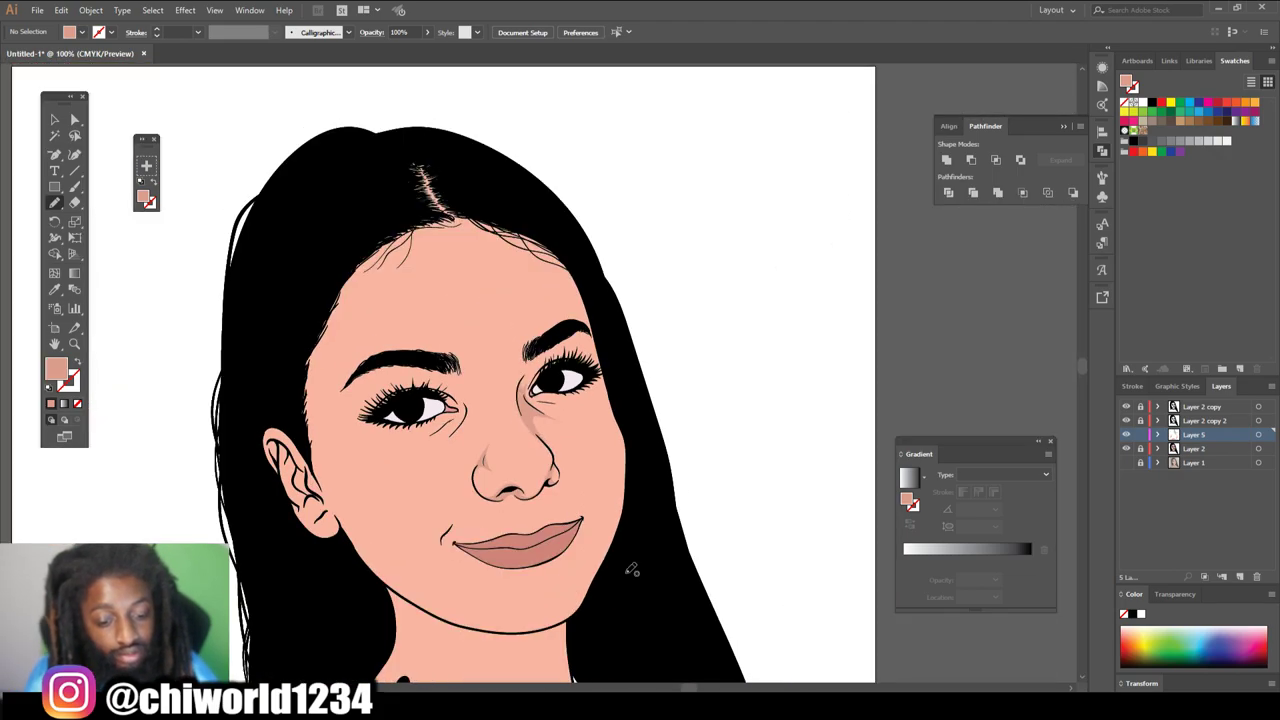
pyautogui.hotkey('ctrl', '+')
pyautogui.hotkey('ctrl', '+')
pyautogui.hotkey('ctrl', '+')
pyautogui.hotkey('ctrl', '+')
pyautogui.hotkey('ctrl', '+')
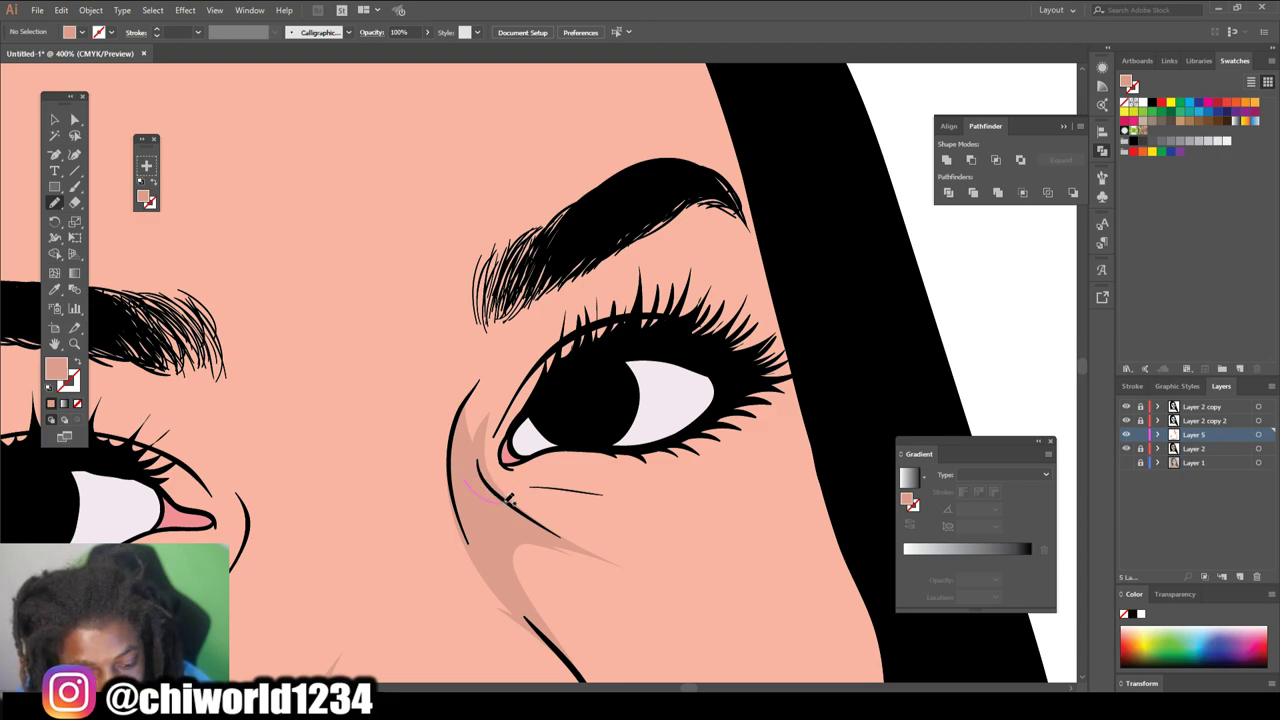
pyautogui.moveTo(559, 490); pyautogui.dragTo(642, 489)
pyautogui.moveTo(557, 470)
pyautogui.mouseDown()
pyautogui.moveTo(571, 431)
pyautogui.moveTo(512, 452)
pyautogui.mouseUp()
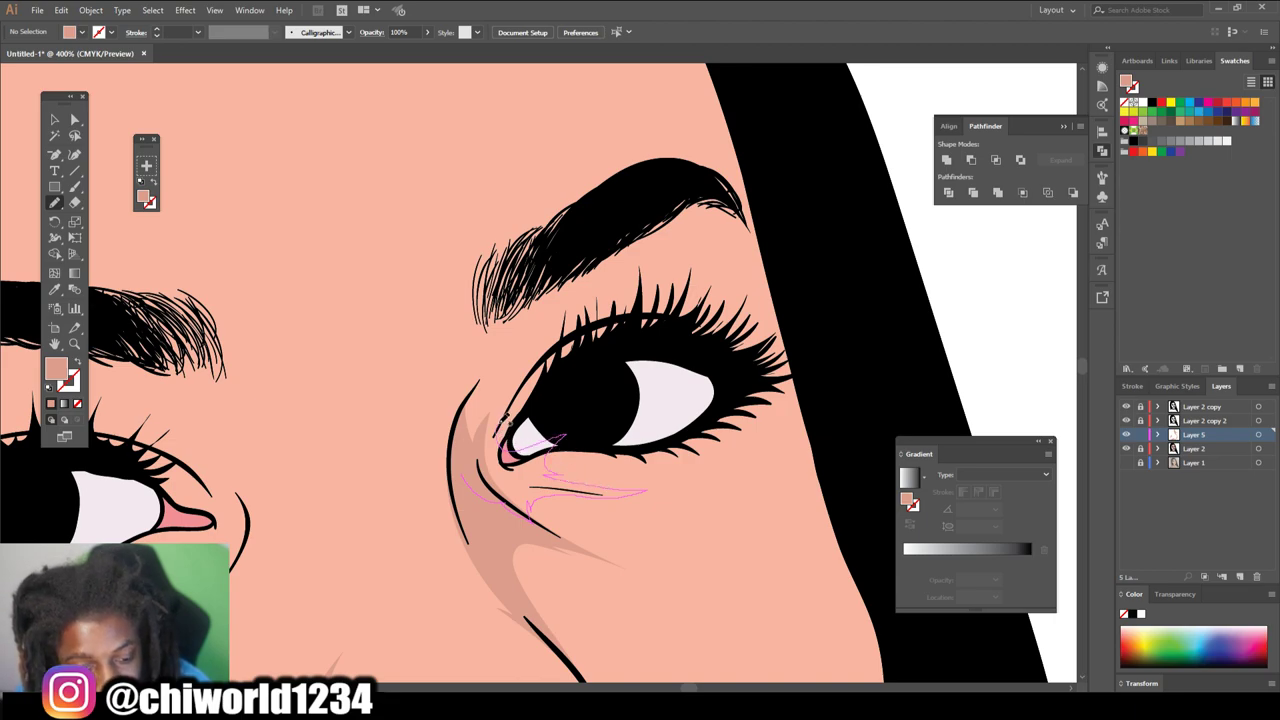
pyautogui.moveTo(526, 382)
pyautogui.mouseDown()
pyautogui.moveTo(576, 331)
pyautogui.moveTo(523, 350)
pyautogui.moveTo(563, 263)
pyautogui.moveTo(495, 334)
pyautogui.moveTo(453, 448)
pyautogui.moveTo(545, 402)
pyautogui.moveTo(524, 407)
pyautogui.moveTo(565, 335)
pyautogui.mouseUp()
pyautogui.moveTo(535, 322)
pyautogui.mouseDown()
pyautogui.moveTo(613, 233)
pyautogui.moveTo(546, 270)
pyautogui.moveTo(488, 378)
pyautogui.moveTo(491, 488)
pyautogui.mouseUp()
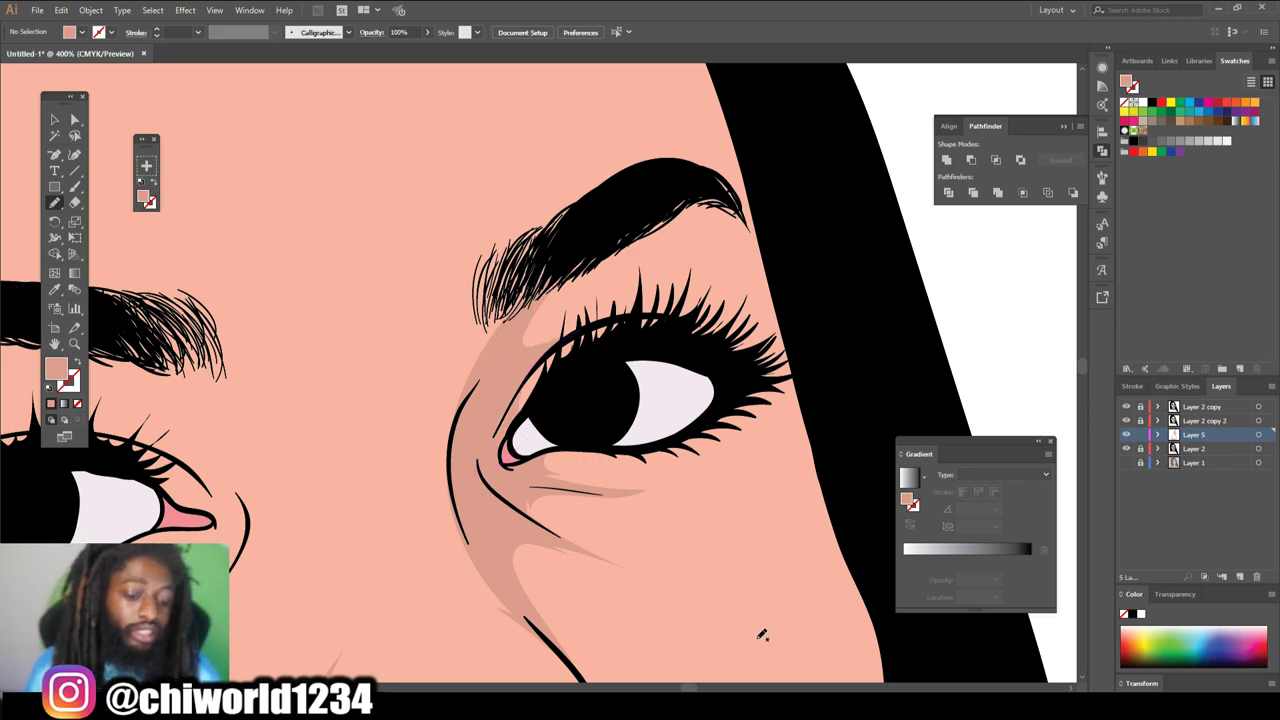
# - Draw a Pencil shadow below the left eye's inner corner, around the short lower crease and up along the curved inner crease
pyautogui.scroll(-4, 765, 635)
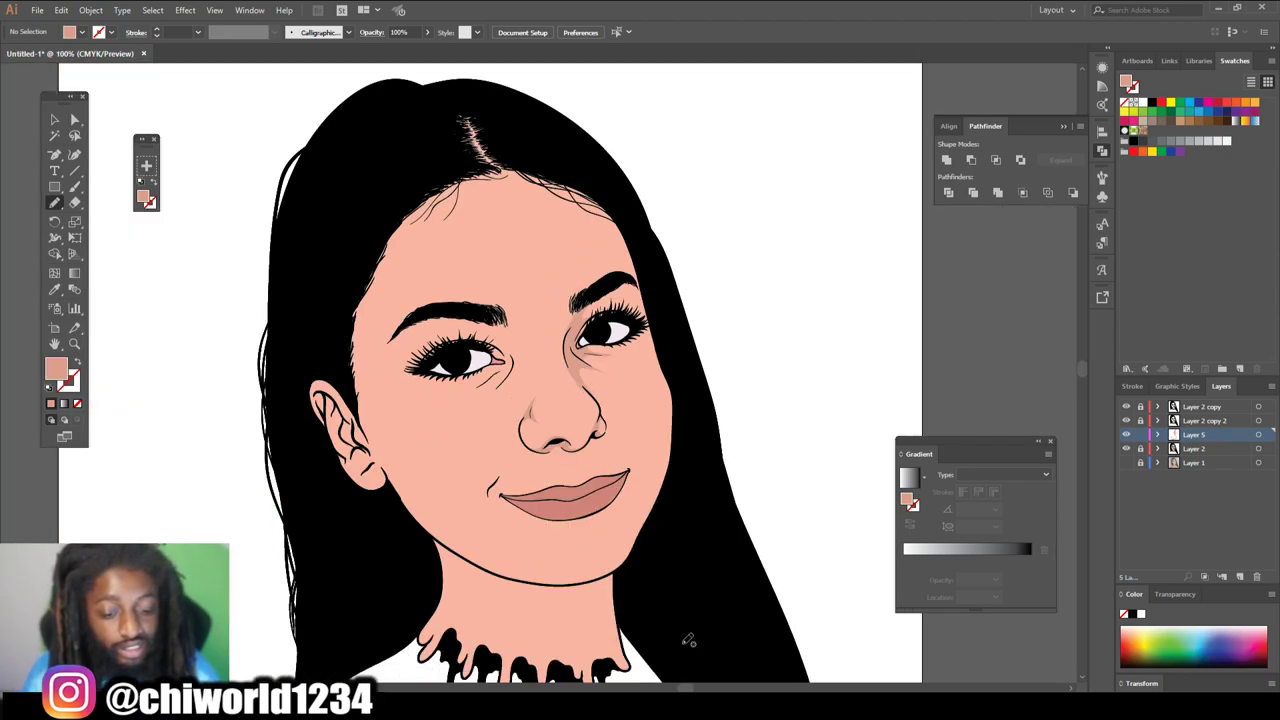
pyautogui.scroll(4, 688, 640)
pyautogui.scroll(2, 684, 648)
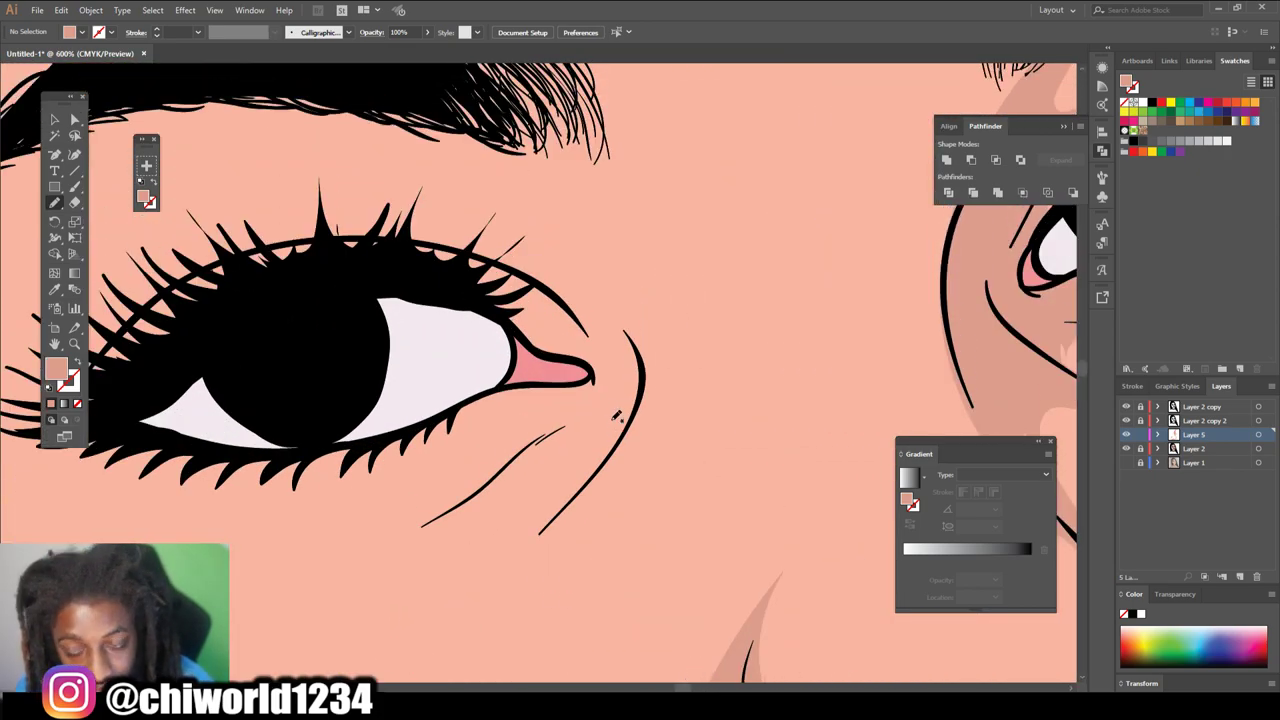
pyautogui.moveTo(627, 441); pyautogui.dragTo(597, 482)
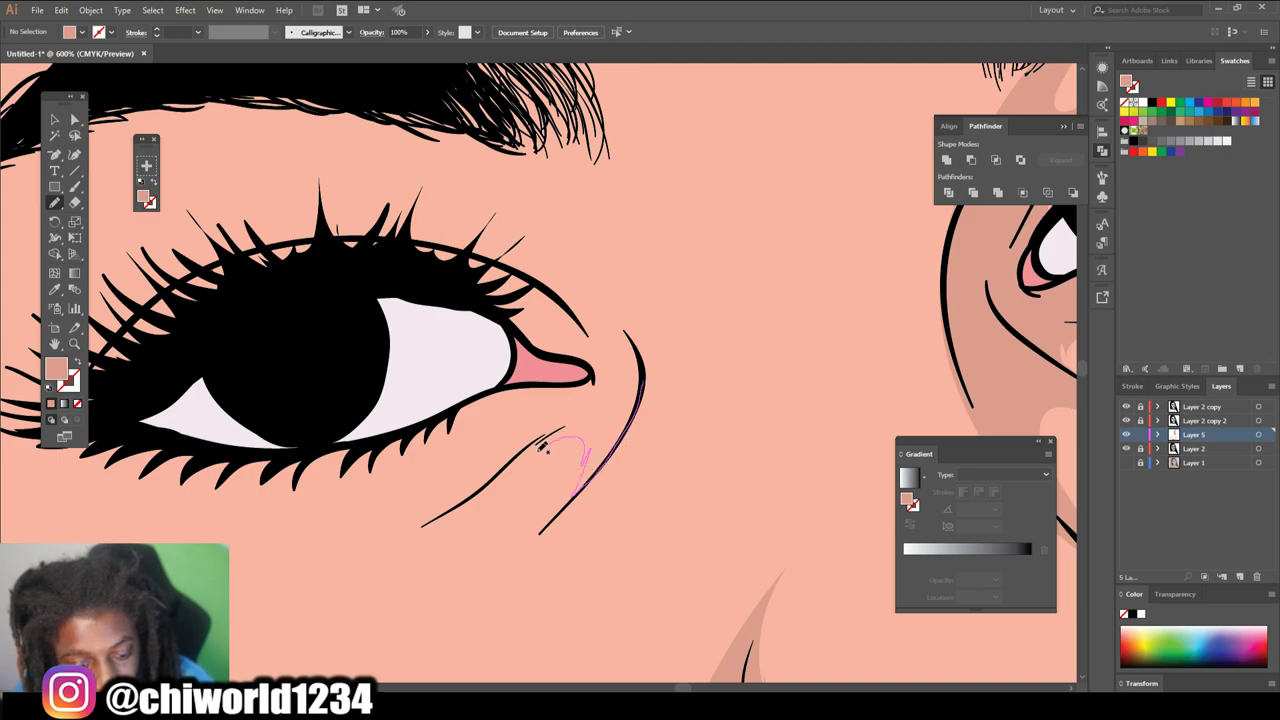
pyautogui.moveTo(497, 481); pyautogui.dragTo(416, 527)
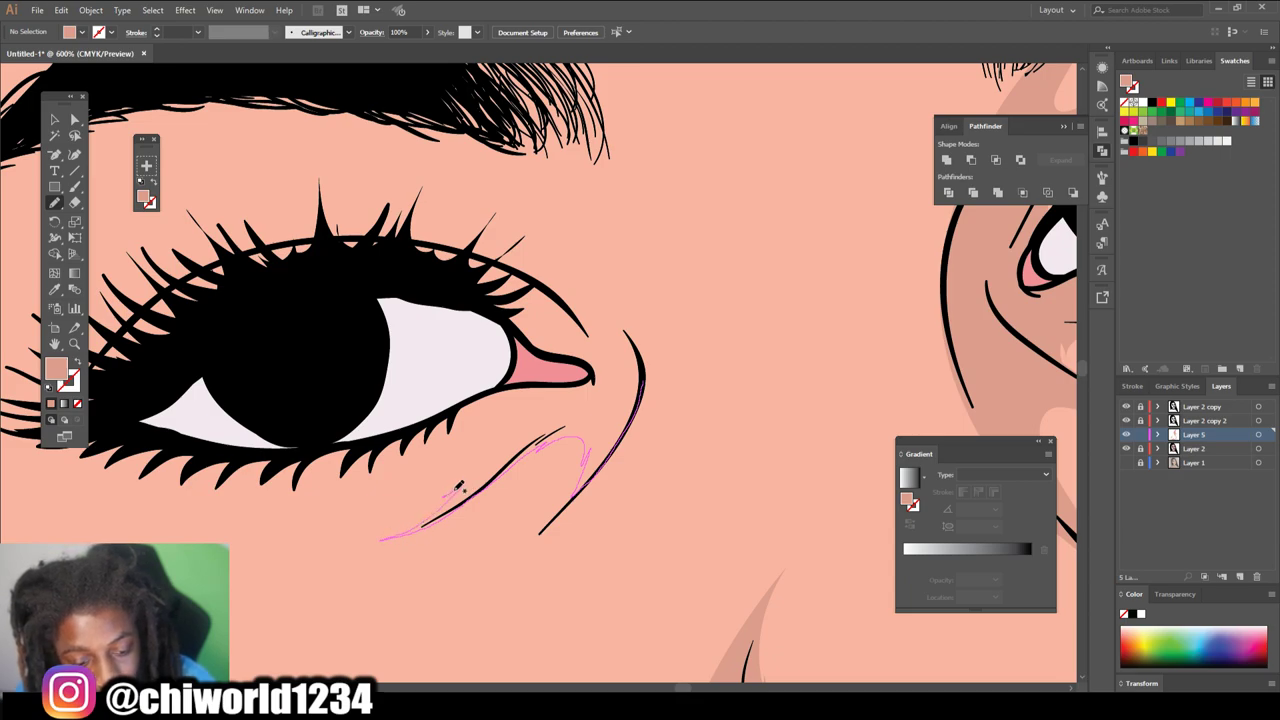
pyautogui.moveTo(583, 413); pyautogui.dragTo(628, 396)
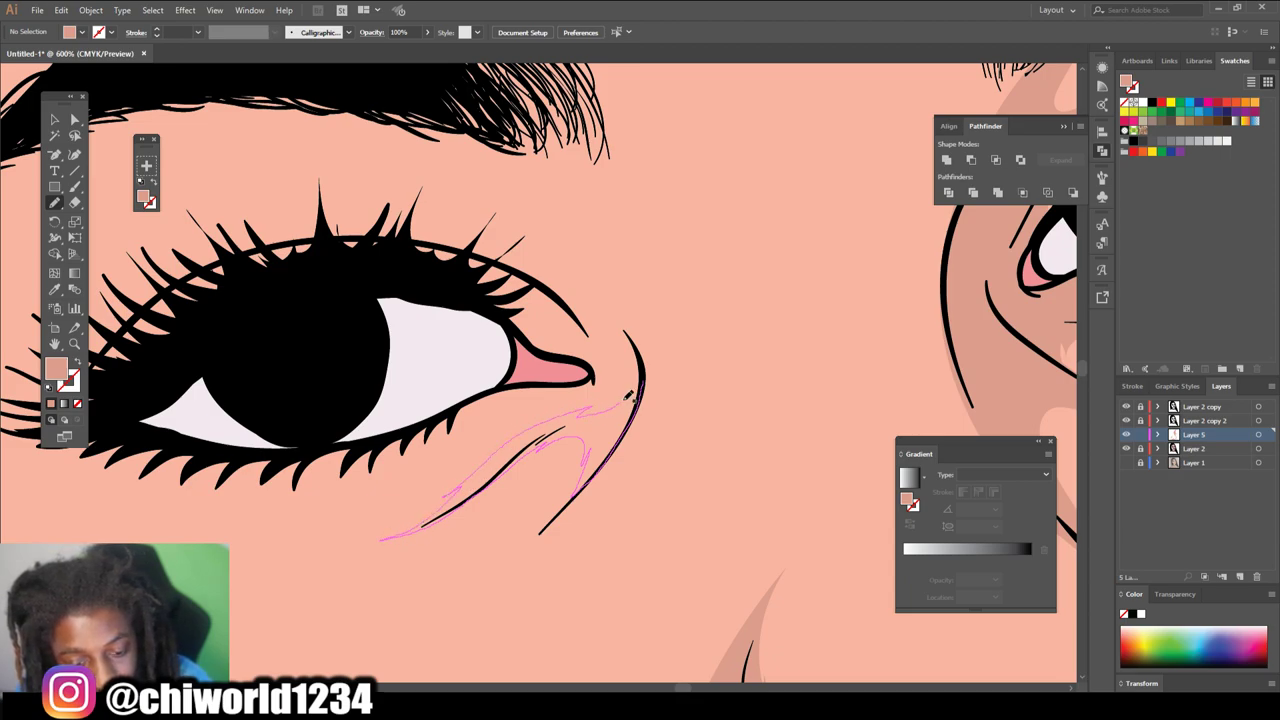
pyautogui.moveTo(623, 328); pyautogui.dragTo(625, 331)
pyautogui.scroll(3, 428, 436)
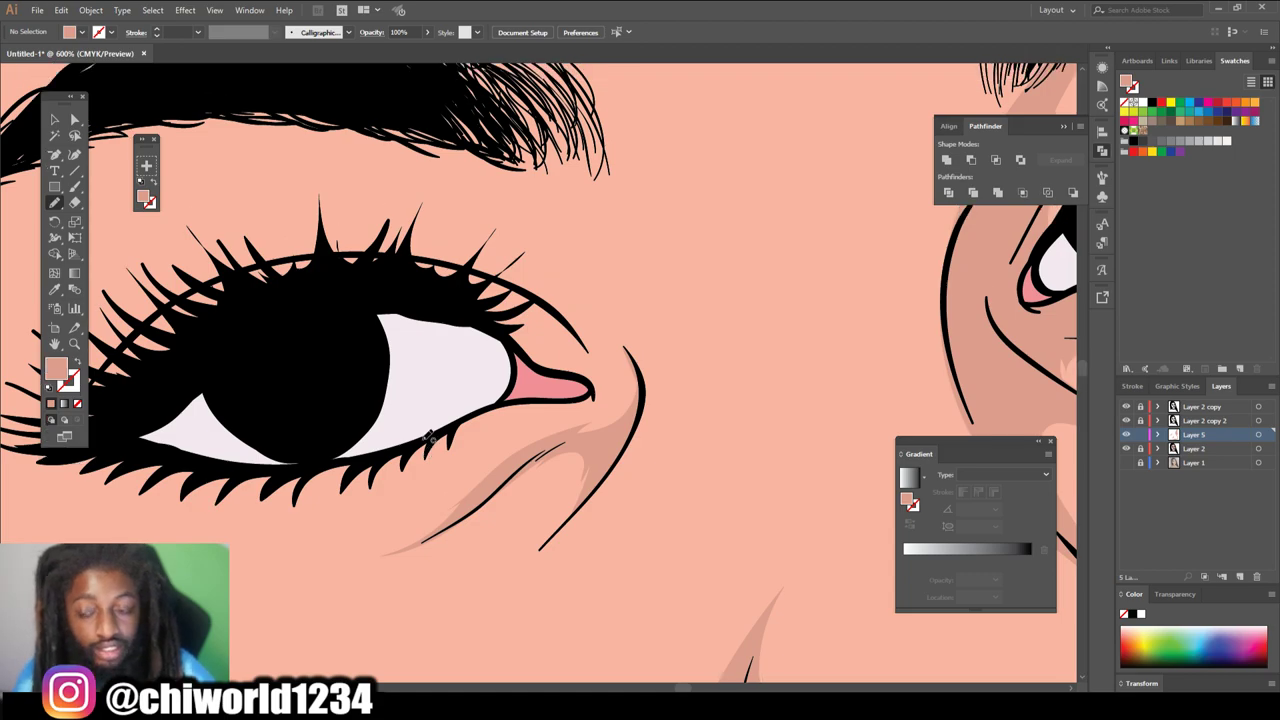
# - Try a Pencil shadow beneath the inner half of the left eyebrow, curving down to the eye's inner crease
pyautogui.hotkey('ctrl', '-')
pyautogui.hotkey('ctrl', '-')
pyautogui.hscroll(-1, 425, 440)
pyautogui.hotkey('ctrl', '+')
pyautogui.hotkey('ctrl', '+')
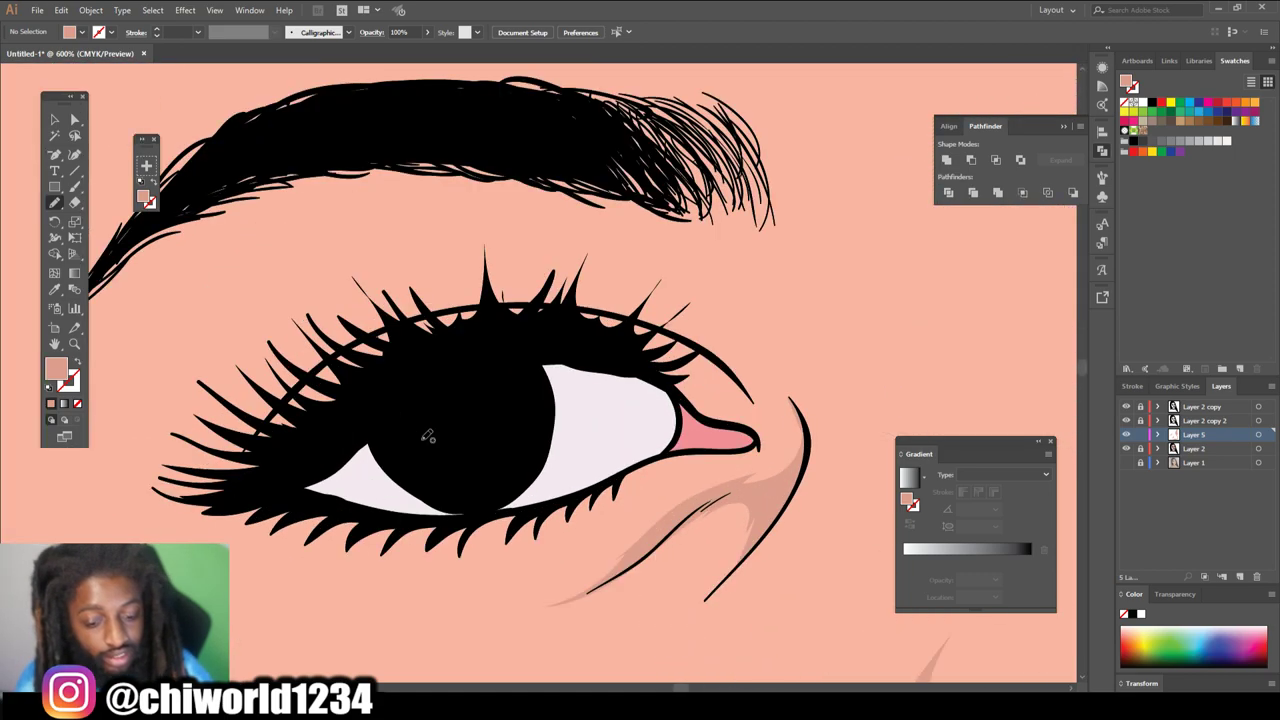
pyautogui.scroll(1, 428, 436)
pyautogui.moveTo(261, 502)
pyautogui.mouseDown()
pyautogui.moveTo(358, 424)
pyautogui.moveTo(506, 378)
pyautogui.mouseUp()
pyautogui.moveTo(383, 184)
pyautogui.mouseDown()
pyautogui.moveTo(572, 241)
pyautogui.moveTo(742, 349)
pyautogui.moveTo(734, 331)
pyautogui.moveTo(799, 407)
pyautogui.moveTo(783, 269)
pyautogui.moveTo(758, 221)
pyautogui.moveTo(768, 233)
pyautogui.moveTo(400, 165)
pyautogui.mouseUp()
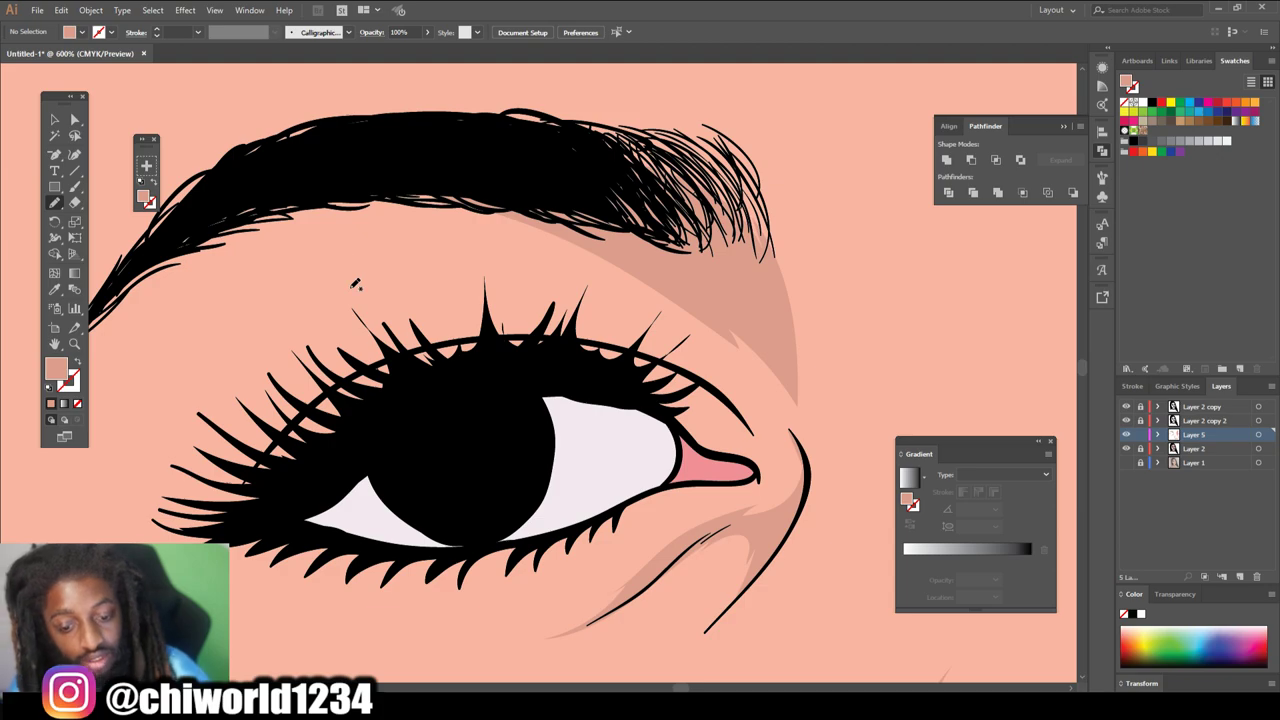
# - Draw a Pencil shadow on the neck along the full underside of the jaw, with a long point tapering down the middle
pyautogui.scroll(-7, 355, 285)
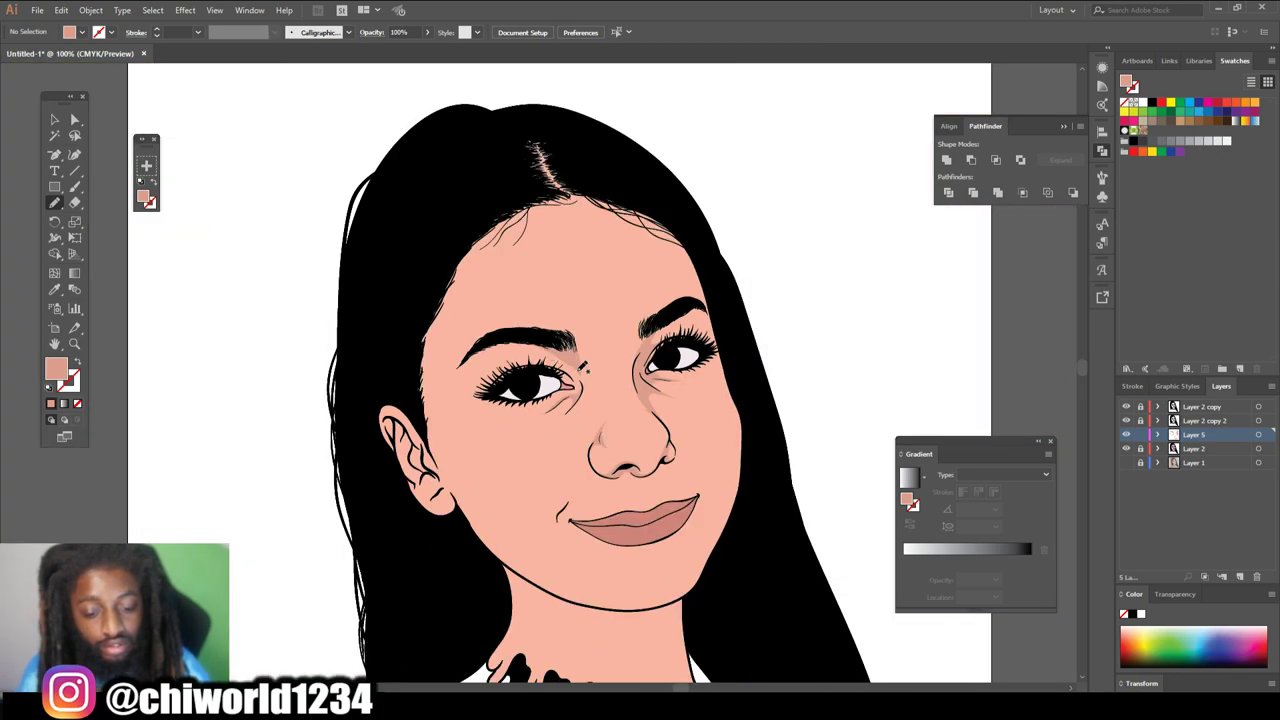
pyautogui.scroll(-1, 706, 443)
pyautogui.hotkey('ctrl', '=')
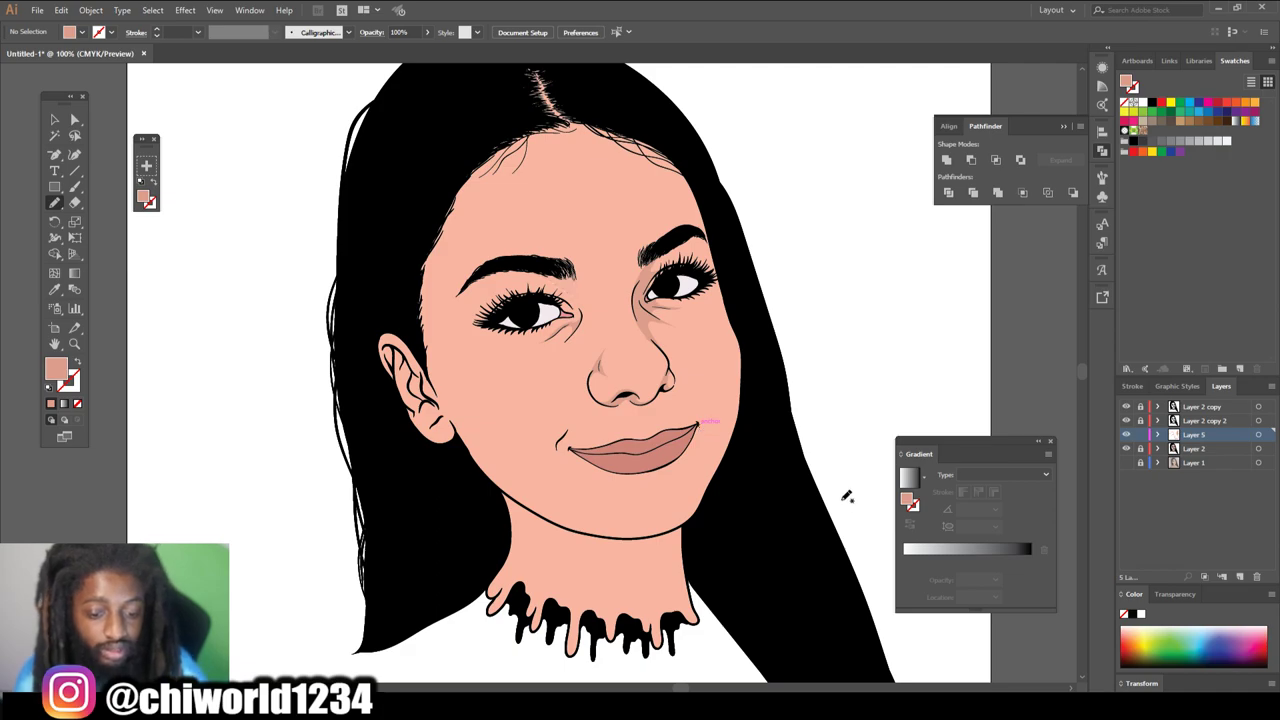
pyautogui.hotkey('ctrl', '-')
pyautogui.scroll(-1, 834, 519)
pyautogui.hotkey('ctrl', '=')
pyautogui.hotkey('ctrl', '=')
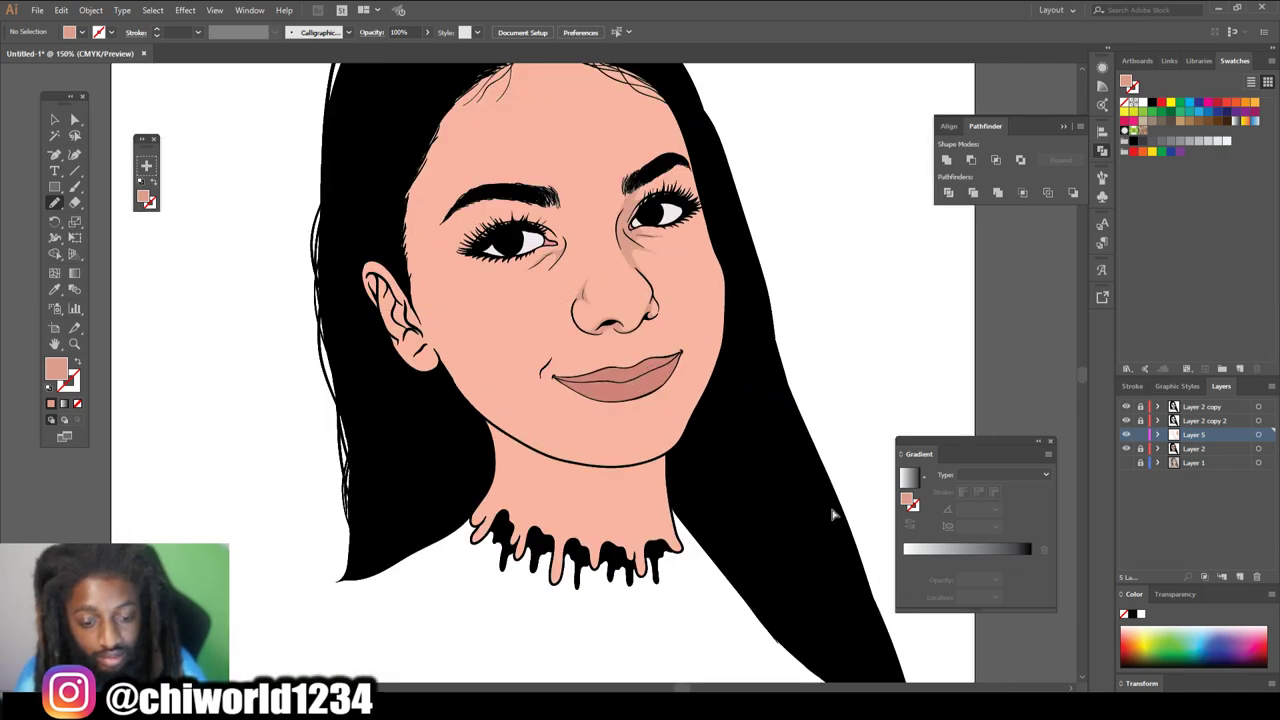
pyautogui.hotkey('ctrl', '=')
pyautogui.hotkey('ctrl', '=')
pyautogui.hotkey('ctrl', '=')
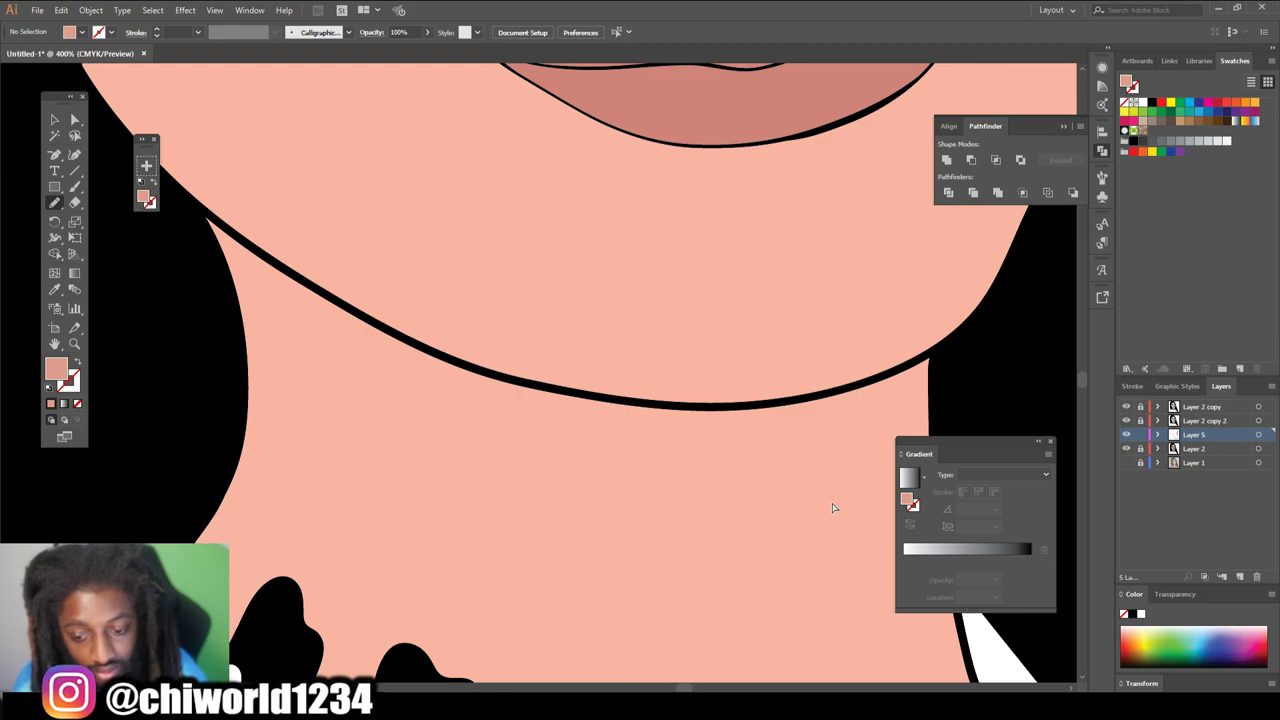
pyautogui.moveTo(944, 322)
pyautogui.mouseDown()
pyautogui.moveTo(878, 381)
pyautogui.moveTo(783, 420)
pyautogui.moveTo(659, 451)
pyautogui.moveTo(642, 476)
pyautogui.moveTo(645, 530)
pyautogui.moveTo(680, 622)
pyautogui.moveTo(467, 393)
pyautogui.moveTo(384, 324)
pyautogui.moveTo(269, 310)
pyautogui.moveTo(233, 343)
pyautogui.moveTo(185, 161)
pyautogui.moveTo(356, 279)
pyautogui.moveTo(589, 360)
pyautogui.moveTo(757, 367)
pyautogui.moveTo(838, 355)
pyautogui.moveTo(975, 278)
pyautogui.mouseUp()
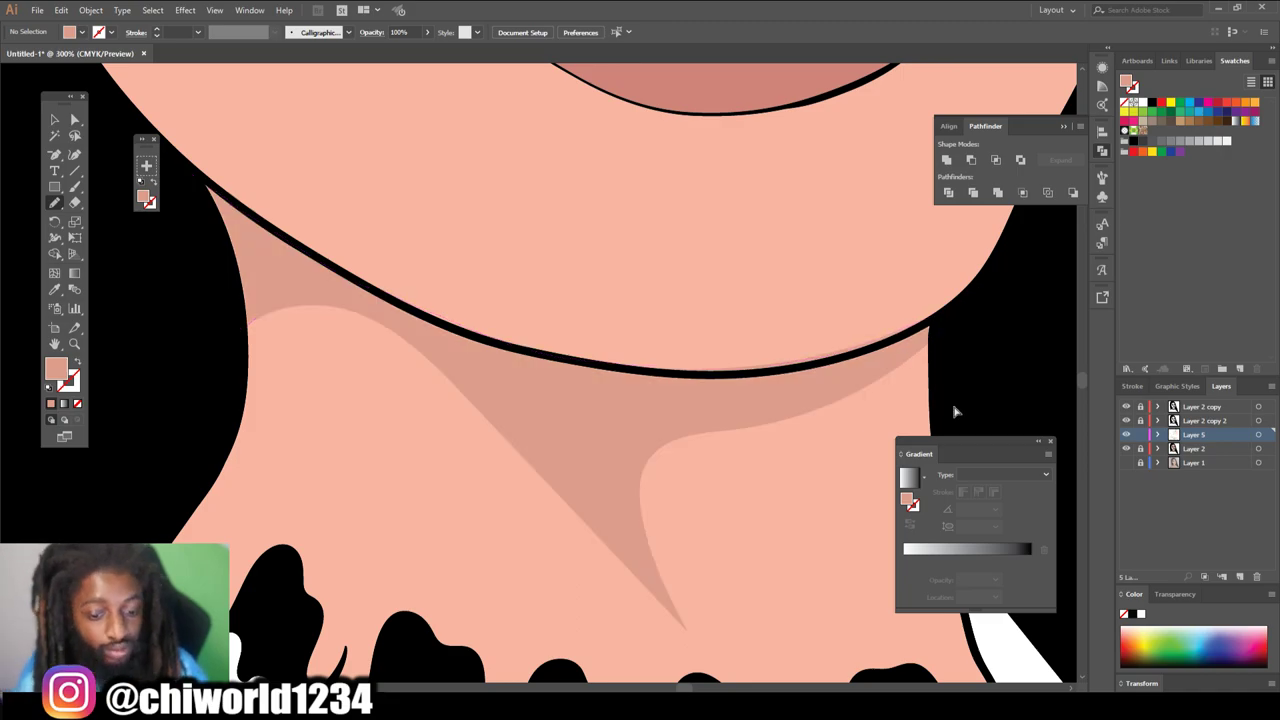
# - Draw a closed Pencil shadow from beneath the right nostril, curving down the smile fold and around the right corner of the mouth
pyautogui.hotkey('ctrl', '-')
pyautogui.hotkey('ctrl', '-')
pyautogui.hotkey('ctrl', '-')
pyautogui.hotkey('ctrl', '-')
pyautogui.hotkey('ctrl', '-')
pyautogui.scroll(1, 928, 390)
pyautogui.scroll(2, 899, 391)
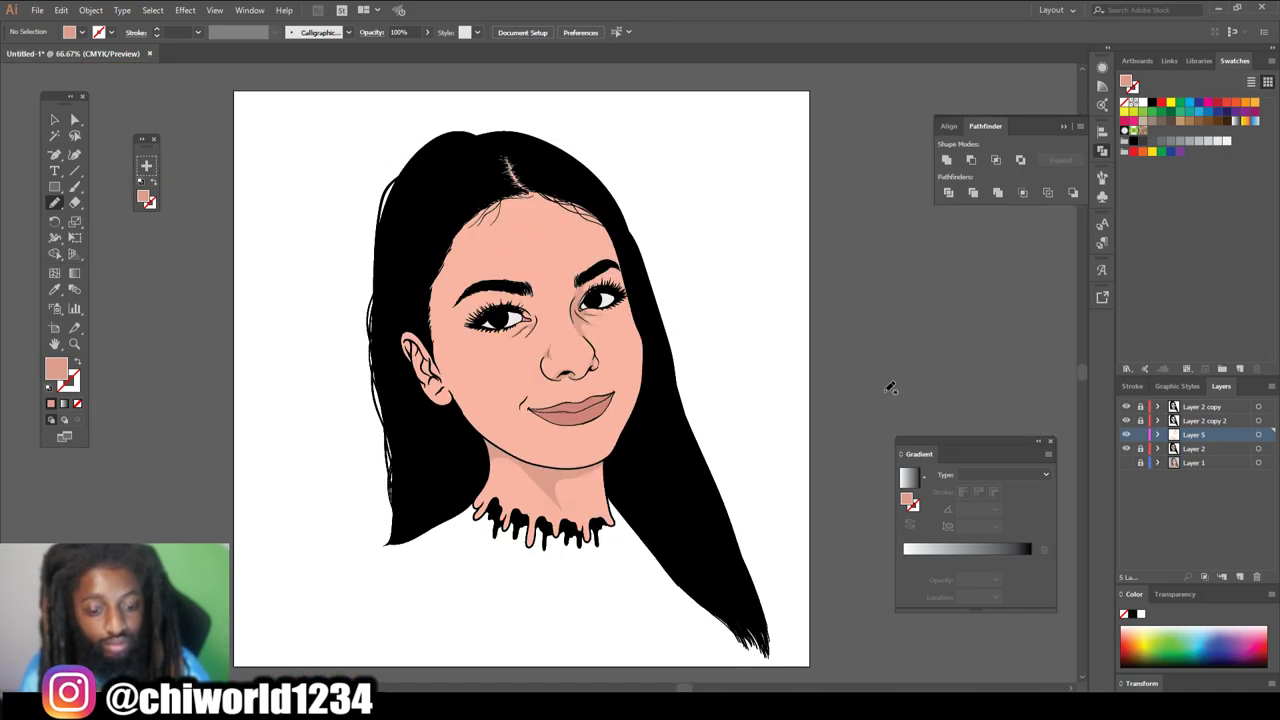
pyautogui.hotkey('ctrl', '+')
pyautogui.hotkey('ctrl', '+')
pyautogui.hotkey('ctrl', '+')
pyautogui.hotkey('ctrl', '+')
pyautogui.hotkey('ctrl', '+')
pyautogui.hotkey('ctrl', '+')
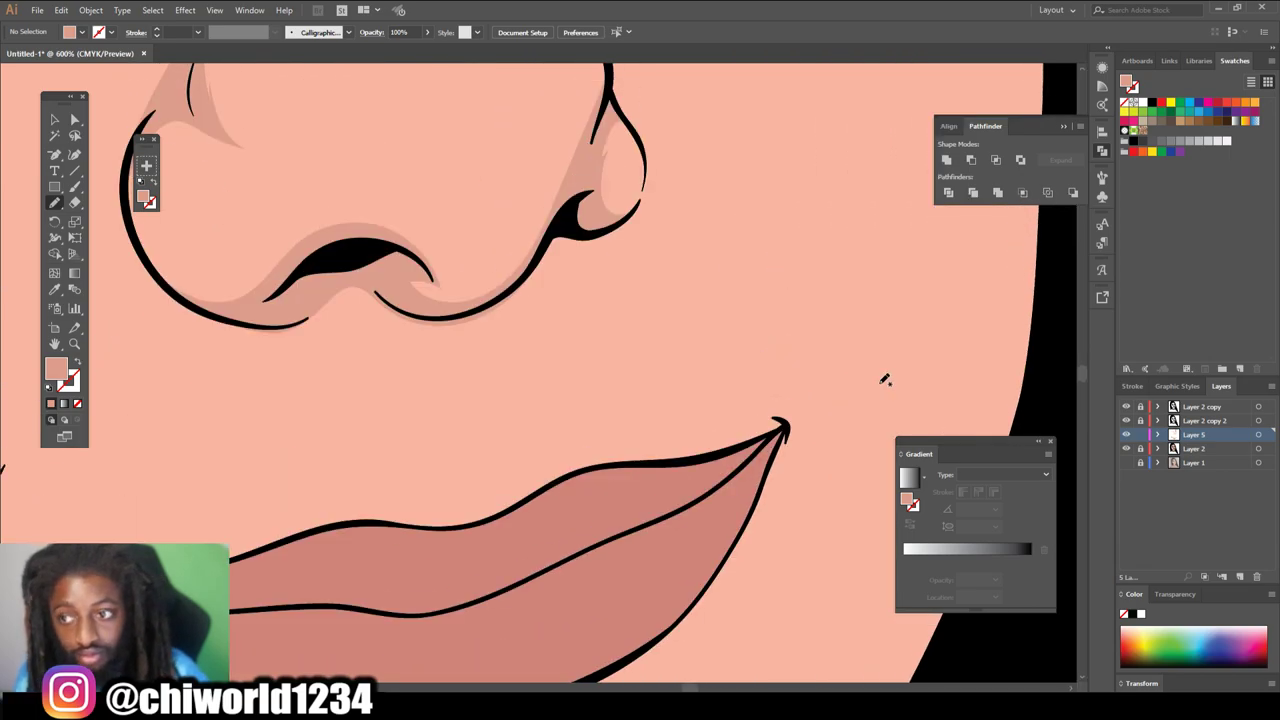
pyautogui.scroll(1, 884, 380)
pyautogui.moveTo(790, 452)
pyautogui.mouseDown()
pyautogui.moveTo(662, 482)
pyautogui.moveTo(673, 386)
pyautogui.moveTo(570, 304)
pyautogui.moveTo(505, 350)
pyautogui.mouseUp()
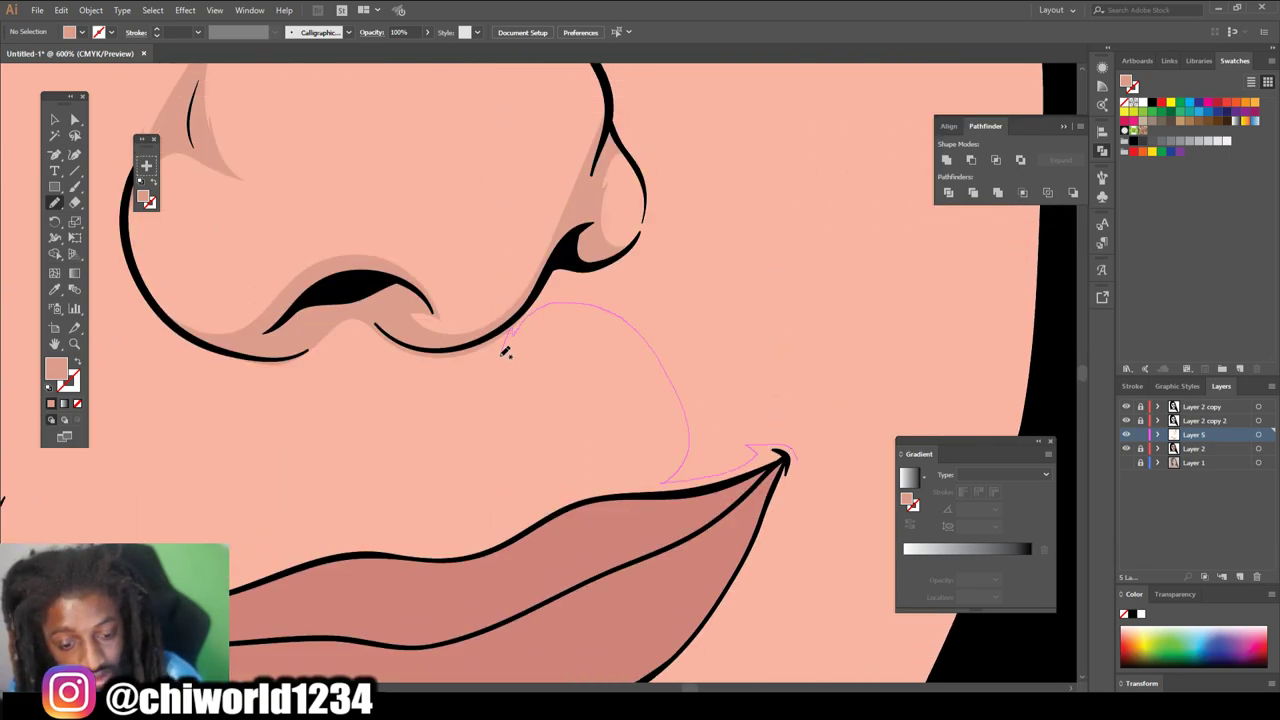
pyautogui.moveTo(490, 405)
pyautogui.mouseDown()
pyautogui.moveTo(455, 352)
pyautogui.moveTo(575, 262)
pyautogui.moveTo(645, 172)
pyautogui.moveTo(790, 405)
pyautogui.moveTo(797, 462)
pyautogui.mouseUp()
# - Add small Pencil shadows around the mouth: beneath the nose, around the left smile crease and under the lower lip
pyautogui.scroll(-3, 874, 506)
pyautogui.scroll(3, 874, 506)
pyautogui.scroll(1, 794, 497)
pyautogui.moveTo(597, 508)
pyautogui.mouseDown()
pyautogui.moveTo(610, 523)
pyautogui.moveTo(546, 405)
pyautogui.moveTo(586, 518)
pyautogui.mouseUp()
pyautogui.scroll(-5, 706, 589)
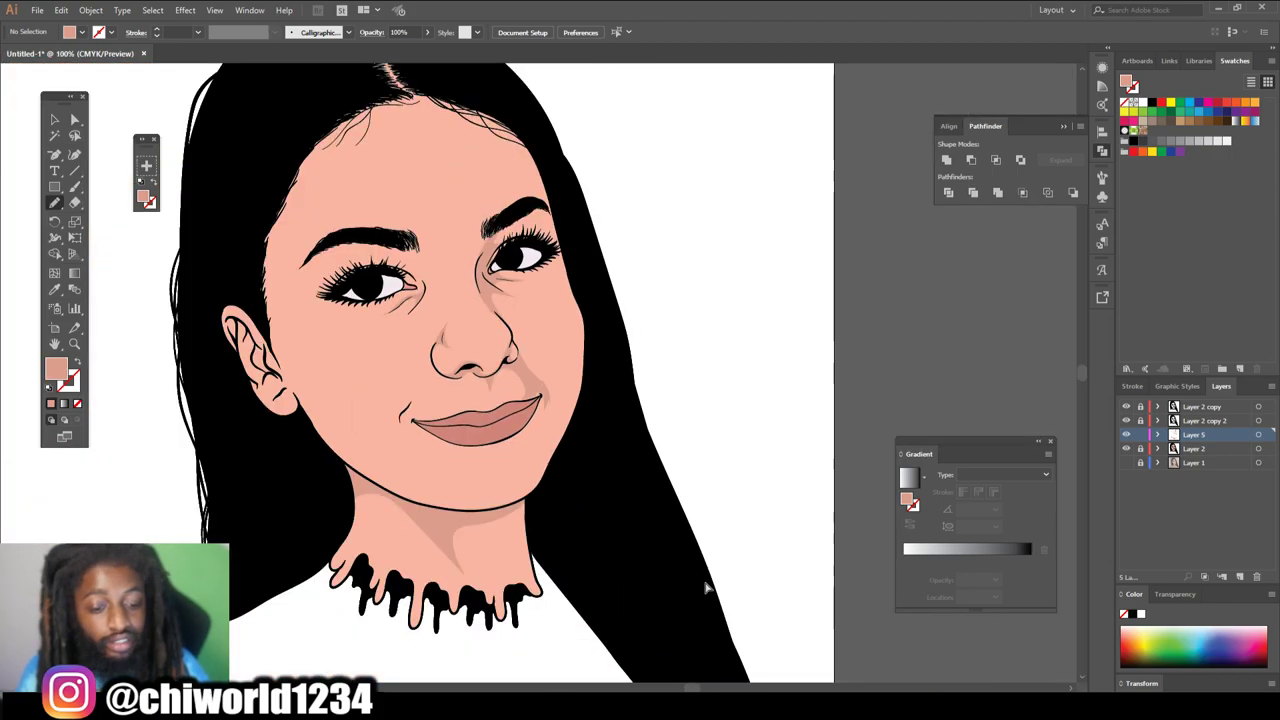
pyautogui.scroll(3, 704, 583)
pyautogui.scroll(1, 698, 582)
pyautogui.moveTo(515, 388)
pyautogui.mouseDown()
pyautogui.moveTo(600, 370)
pyautogui.moveTo(516, 387)
pyautogui.moveTo(548, 367)
pyautogui.mouseUp()
pyautogui.scroll(-2, 551, 365)
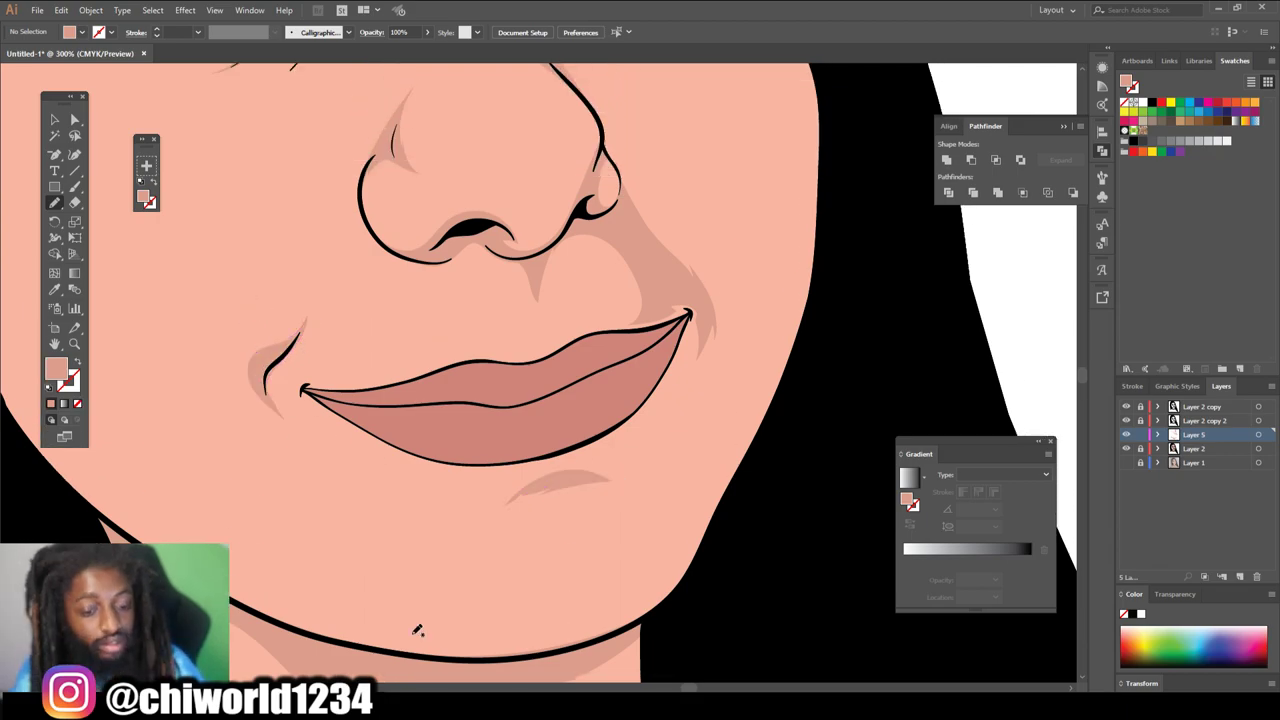
# - Draw a Pencil shadow below the right eye's outer corner, against the right edge of the face
pyautogui.scroll(-3, 585, 622)
pyautogui.scroll(3, 585, 622)
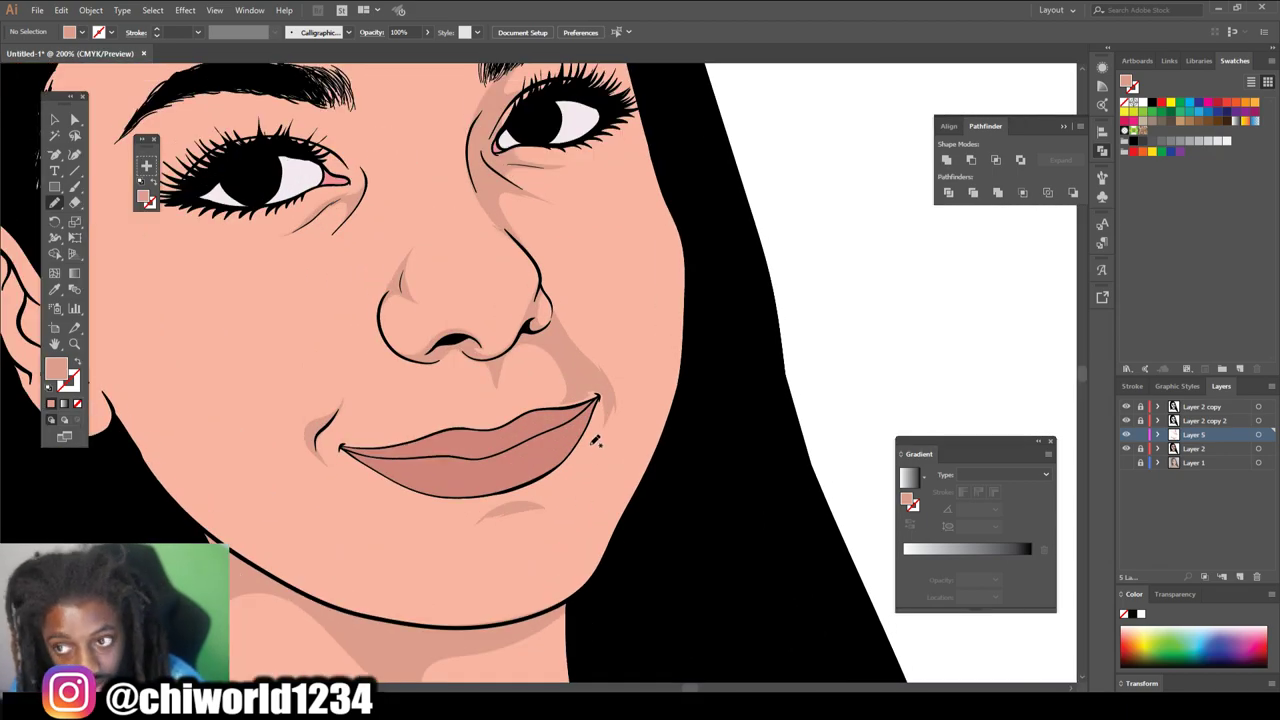
pyautogui.scroll(3, 596, 440)
pyautogui.moveTo(646, 289)
pyautogui.mouseDown()
pyautogui.moveTo(591, 314)
pyautogui.moveTo(568, 240)
pyautogui.moveTo(603, 151)
pyautogui.moveTo(648, 283)
pyautogui.mouseUp()
# - Draw a long Pencil shadow down the left side of the face, from the temple past the ear to the jaw
pyautogui.scroll(-3, 668, 508)
pyautogui.scroll(3, 668, 520)
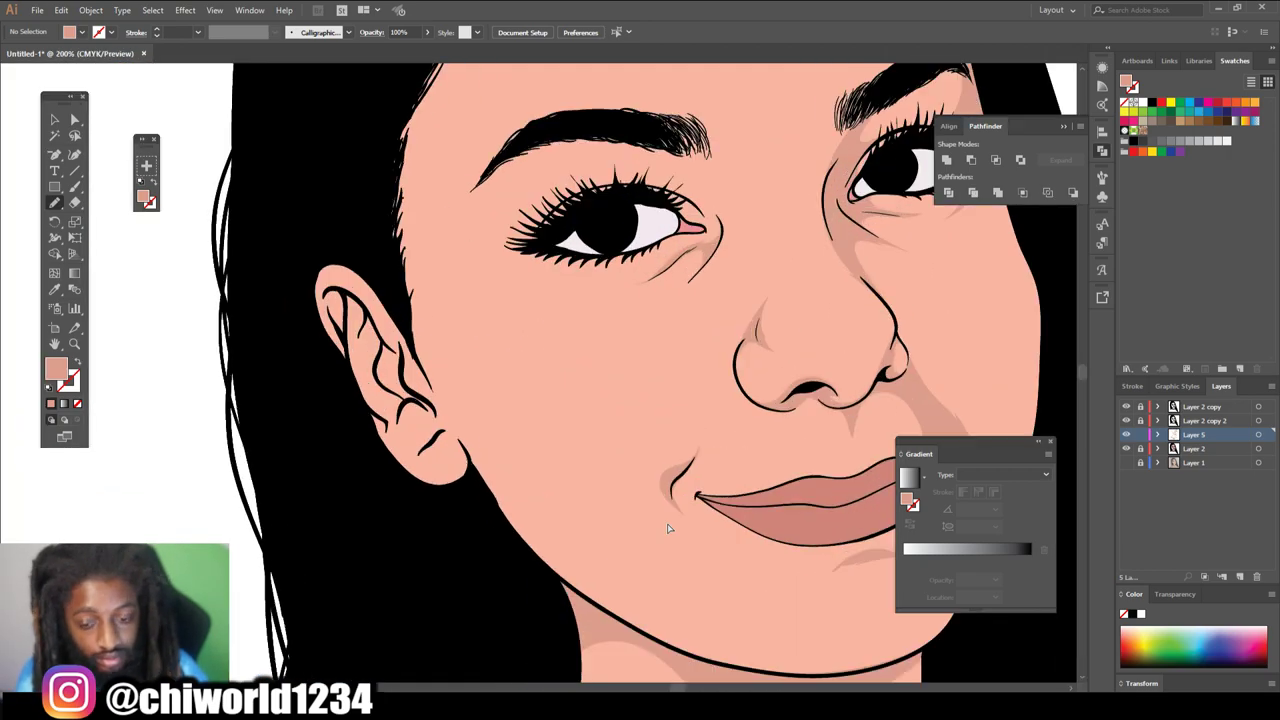
pyautogui.moveTo(416, 274)
pyautogui.mouseDown()
pyautogui.moveTo(590, 598)
pyautogui.moveTo(648, 640)
pyautogui.mouseUp()
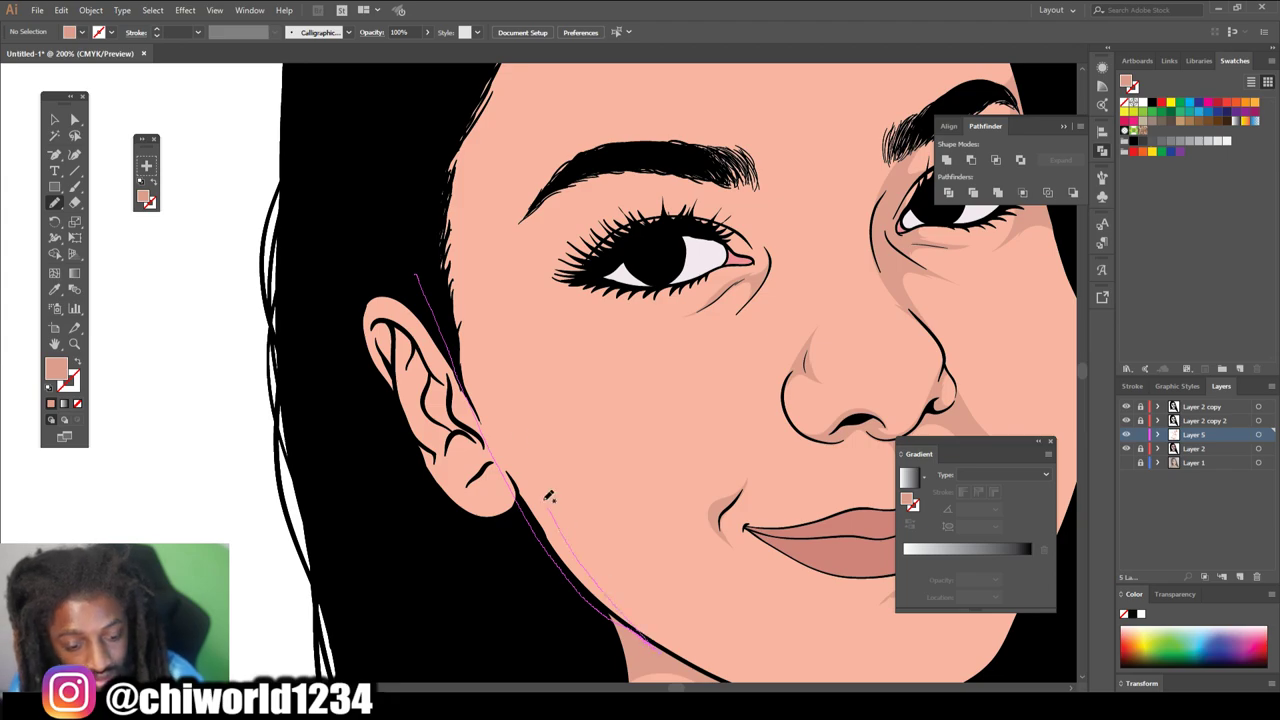
# - Draw Pencil shadows in the ear's inner folds, around the lobe crease and along the outer rim
pyautogui.scroll(-1, 588, 603)
pyautogui.scroll(4, 588, 600)
pyautogui.moveTo(675, 560)
pyautogui.mouseDown()
pyautogui.moveTo(580, 510)
pyautogui.moveTo(552, 470)
pyautogui.moveTo(527, 271)
pyautogui.moveTo(624, 340)
pyautogui.mouseUp()
pyautogui.moveTo(521, 465)
pyautogui.mouseDown()
pyautogui.moveTo(531, 431)
pyautogui.moveTo(463, 305)
pyautogui.moveTo(453, 234)
pyautogui.moveTo(469, 269)
pyautogui.moveTo(504, 266)
pyautogui.moveTo(502, 238)
pyautogui.moveTo(417, 173)
pyautogui.moveTo(432, 270)
pyautogui.mouseUp()
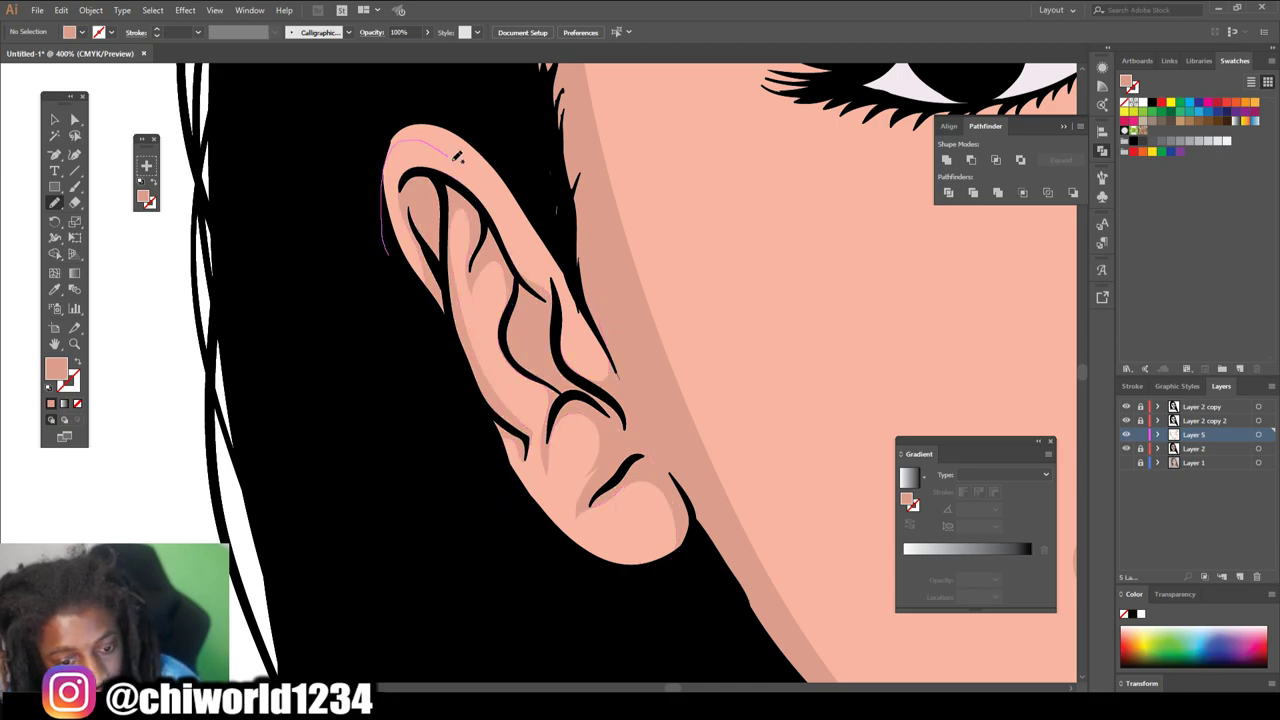
# - Extend the left eye's shading with a pointed Pencil shadow between the inner corner and the curved crease
pyautogui.scroll(-2, 370, 336)
pyautogui.scroll(-2, 367, 318)
pyautogui.scroll(8, 743, 457)
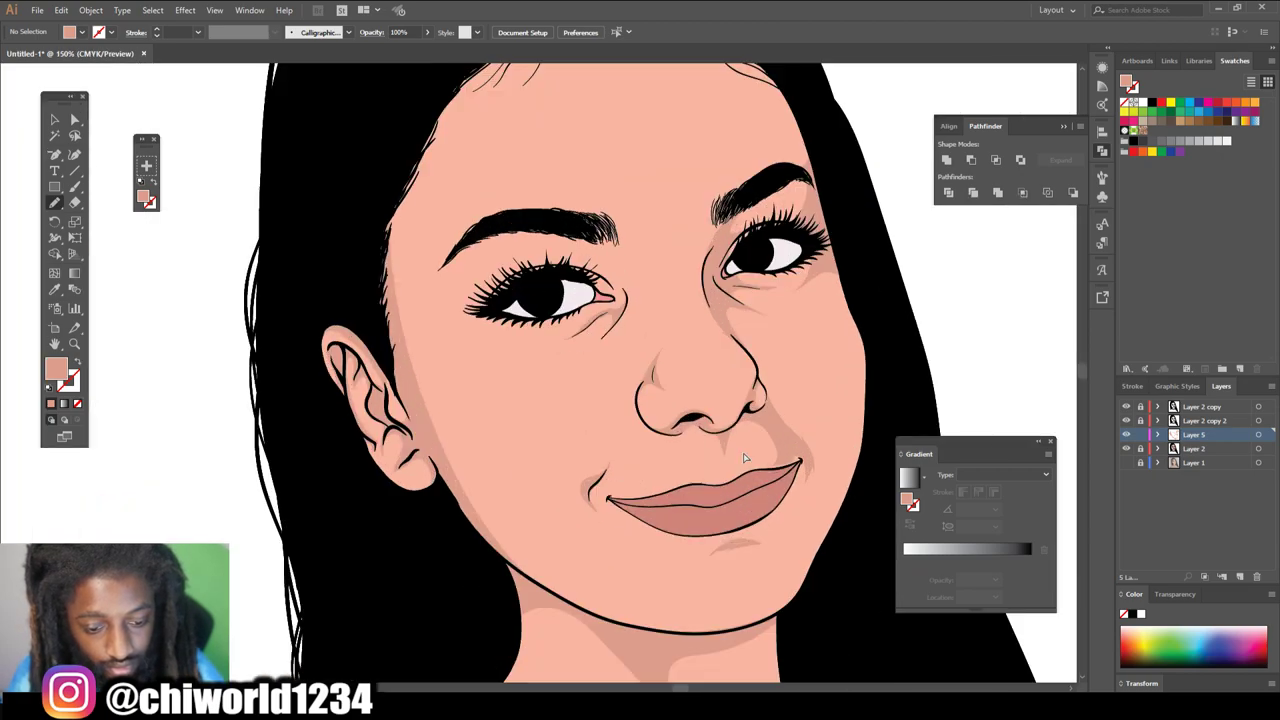
pyautogui.hscroll(3, 743, 457)
pyautogui.scroll(4, 748, 445)
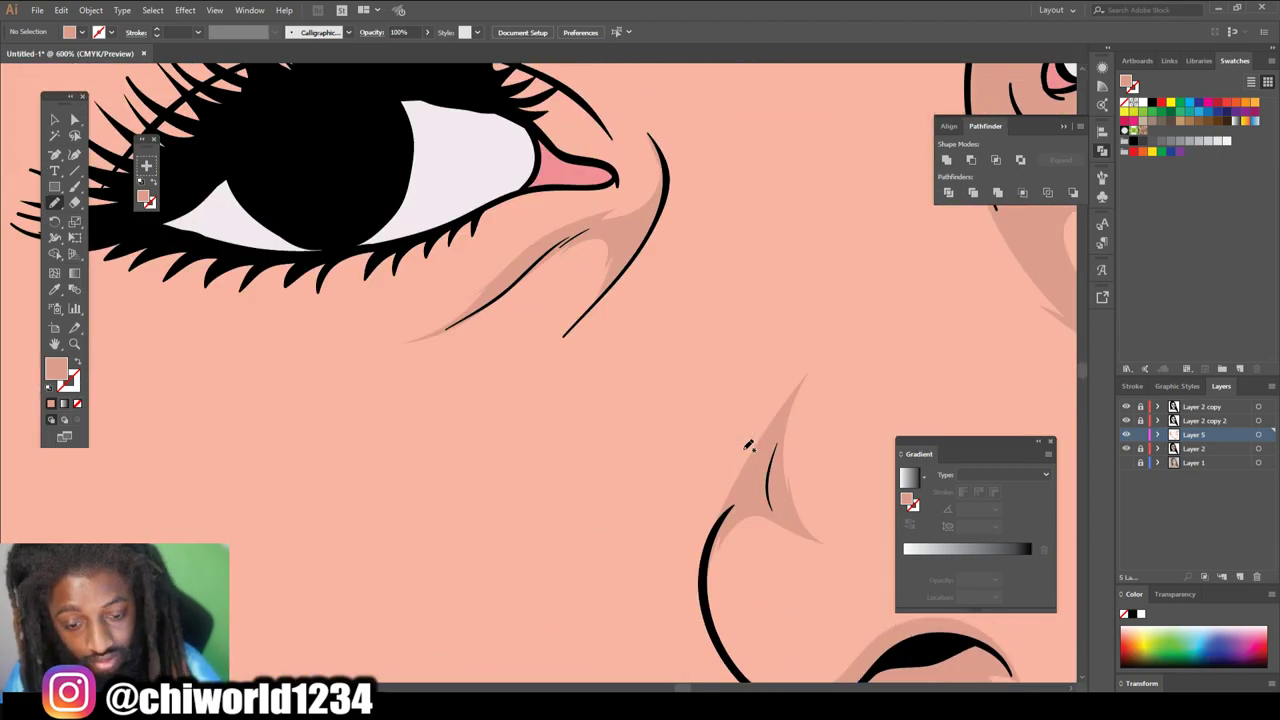
pyautogui.moveTo(636, 276)
pyautogui.mouseDown()
pyautogui.moveTo(621, 159)
pyautogui.moveTo(662, 191)
pyautogui.moveTo(670, 254)
pyautogui.moveTo(615, 350)
pyautogui.mouseUp()
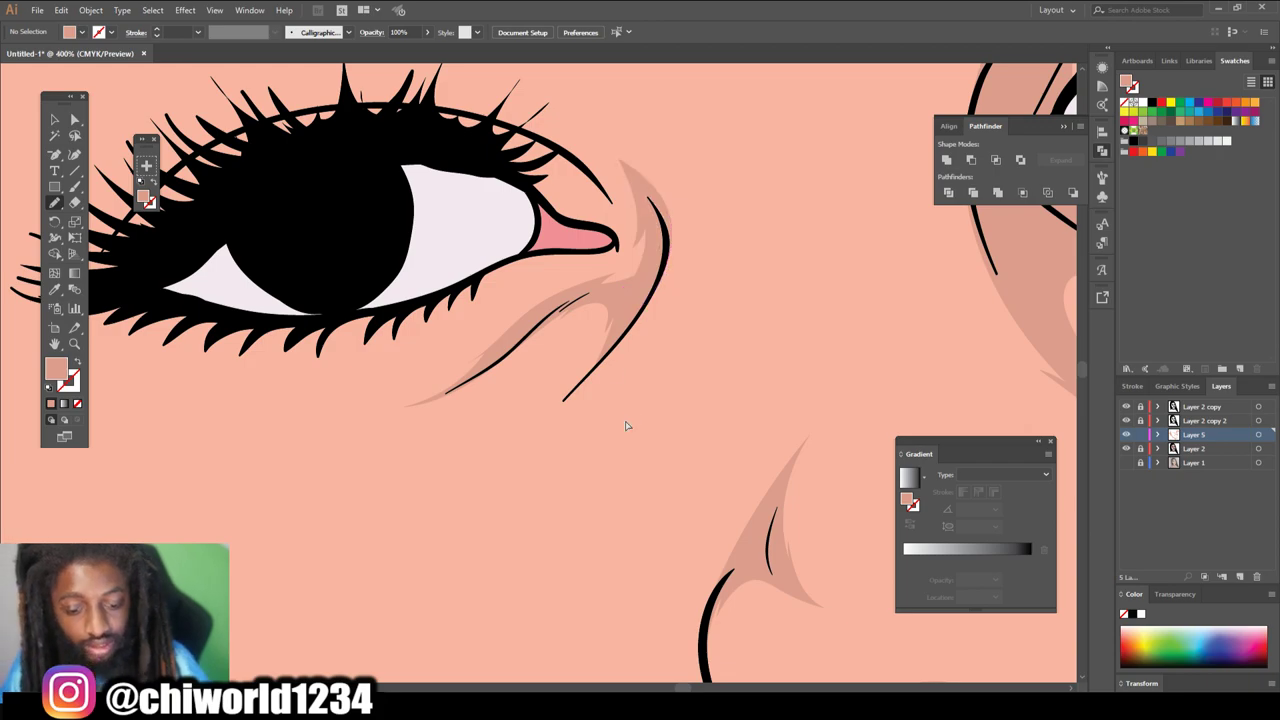
# - Draw Pencil shadows along the forehead hairline below the hair parting
pyautogui.hotkey('ctrl', '-')
pyautogui.hotkey('ctrl', '-')
pyautogui.hotkey('ctrl', '-')
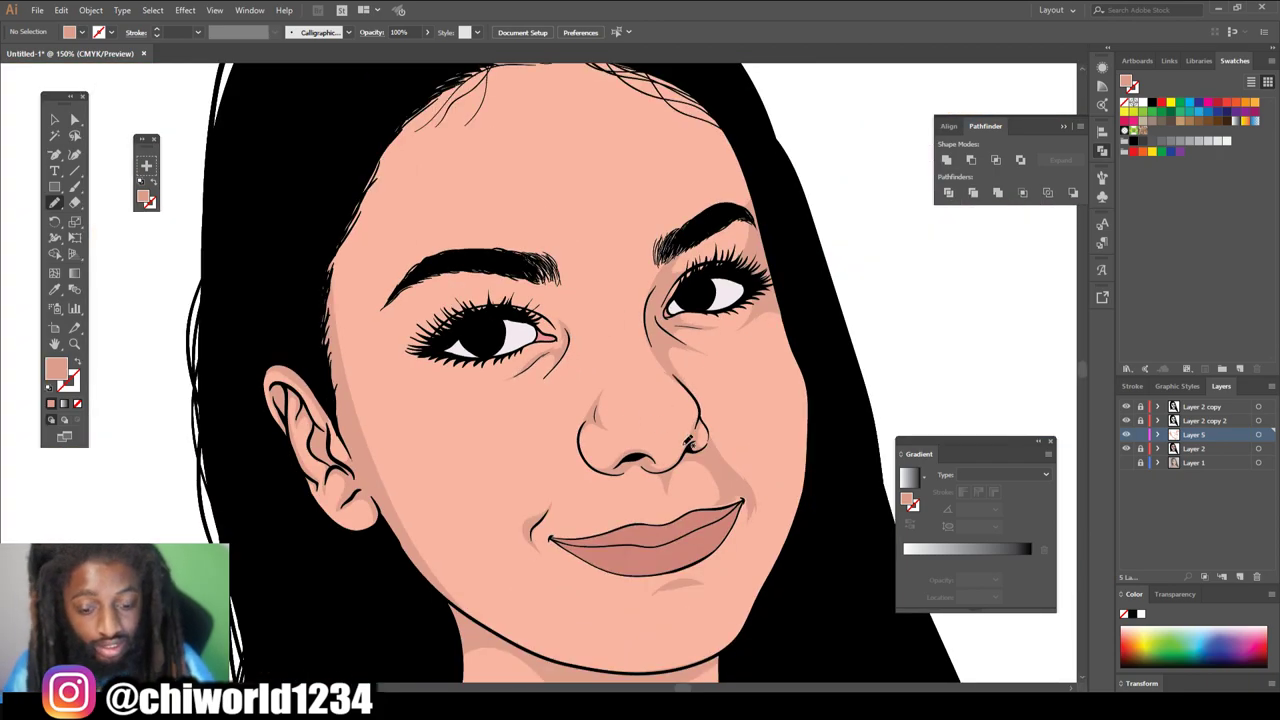
pyautogui.hotkey('ctrl', '-')
pyautogui.scroll(-2, 827, 497)
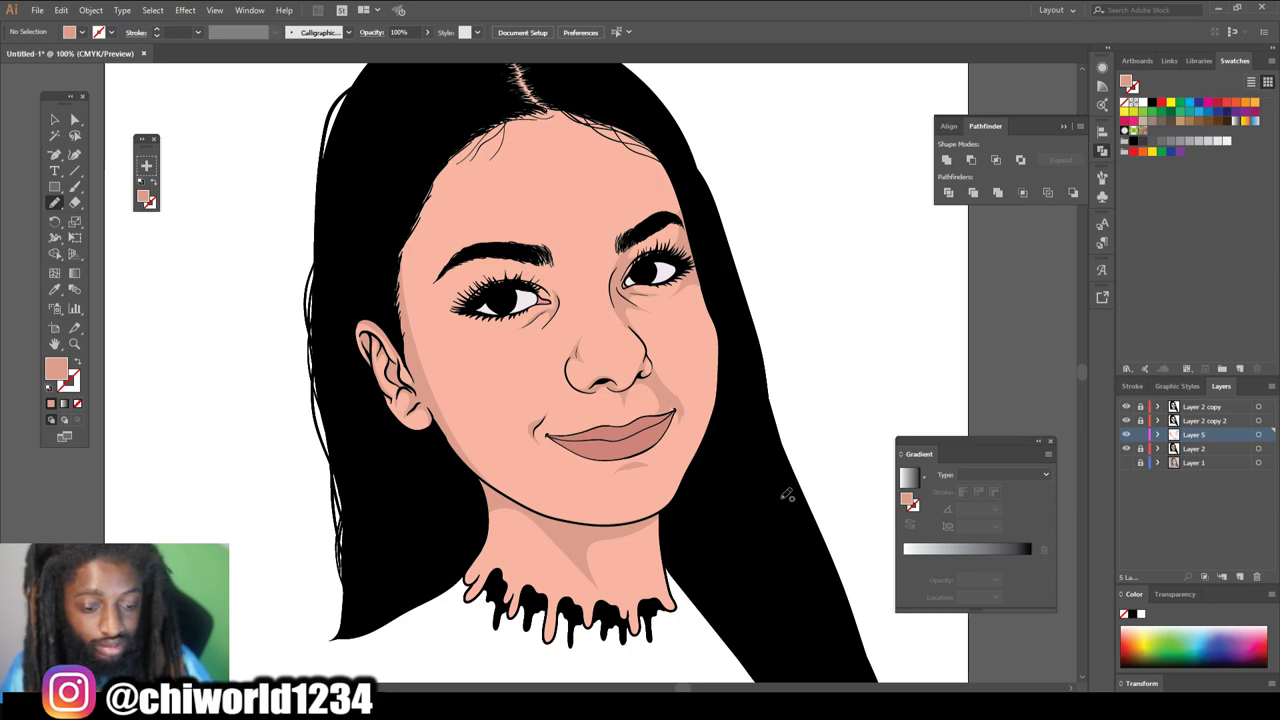
pyautogui.scroll(1, 727, 467)
pyautogui.scroll(5, 727, 467)
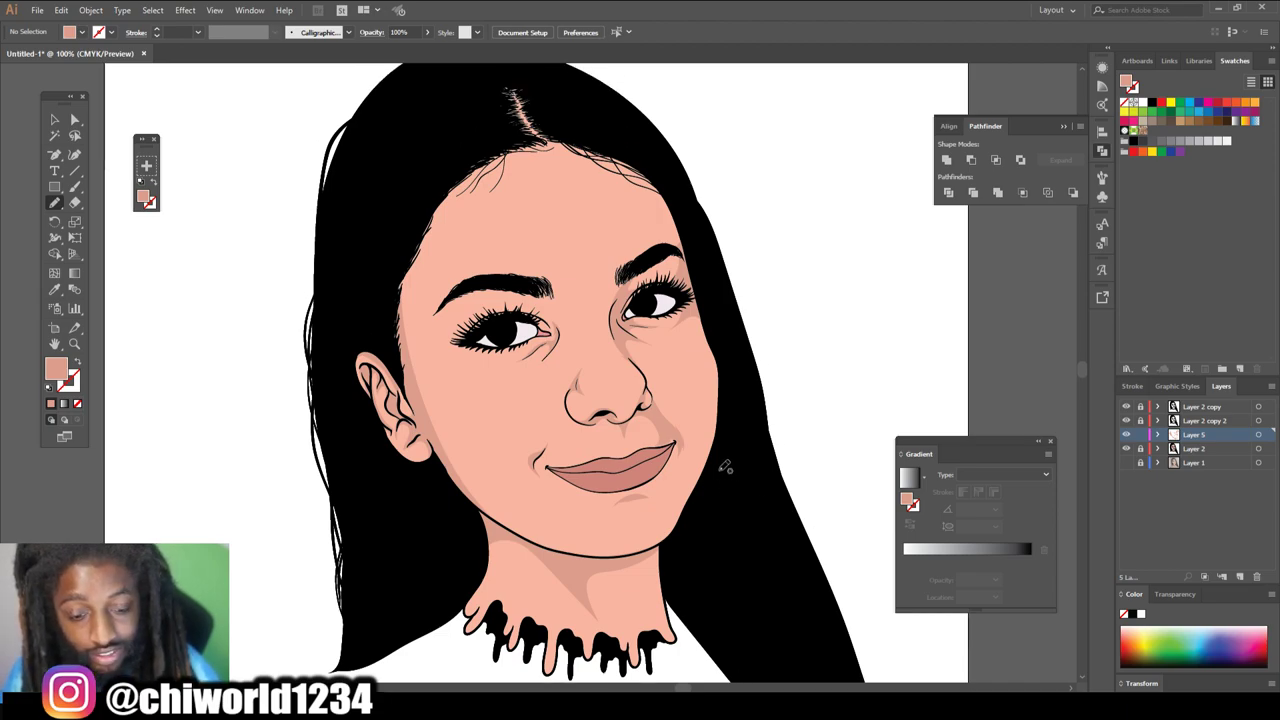
pyautogui.hotkey('ctrl', '+')
pyautogui.hotkey('ctrl', '+')
pyautogui.hotkey('ctrl', '+')
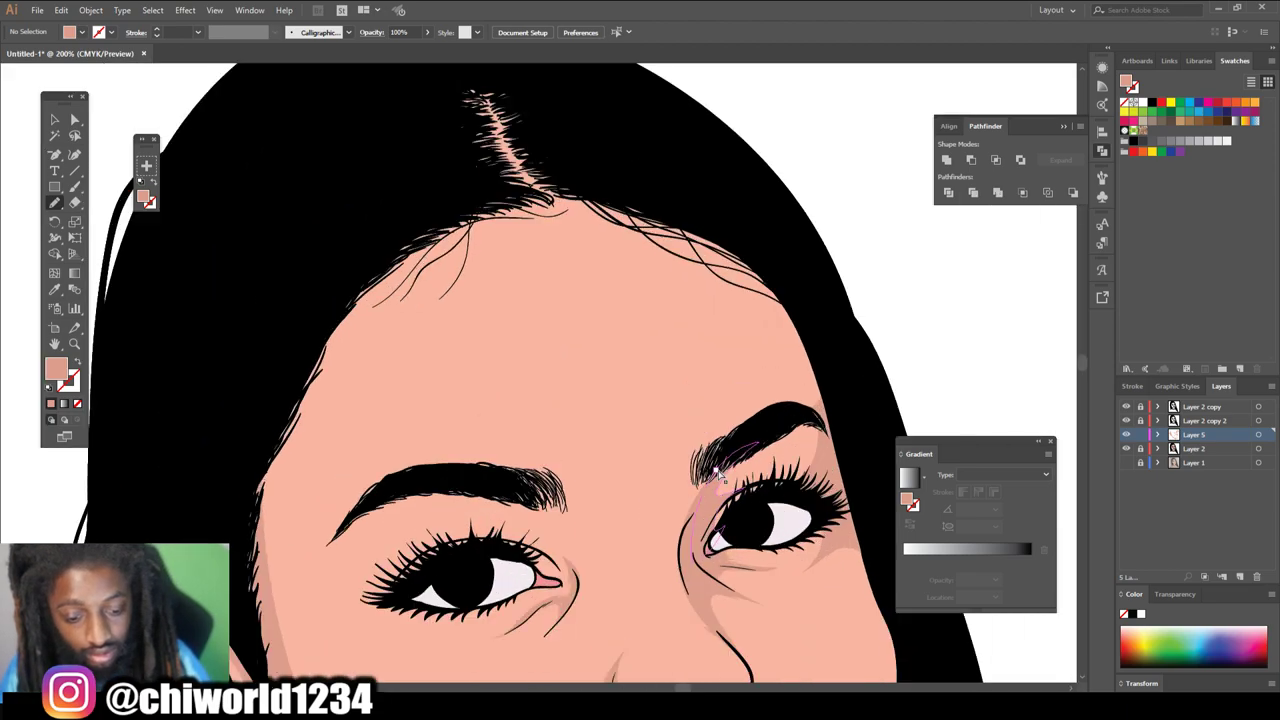
pyautogui.moveTo(778, 157)
pyautogui.mouseDown()
pyautogui.moveTo(458, 160)
pyautogui.moveTo(360, 199)
pyautogui.moveTo(223, 362)
pyautogui.moveTo(275, 258)
pyautogui.moveTo(388, 141)
pyautogui.moveTo(490, 126)
pyautogui.moveTo(503, 100)
pyautogui.moveTo(550, 94)
pyautogui.moveTo(780, 160)
pyautogui.mouseUp()
pyautogui.hotkey('ctrl', '-')
pyautogui.hotkey('ctrl', '-')
pyautogui.hotkey('ctrl', '-')
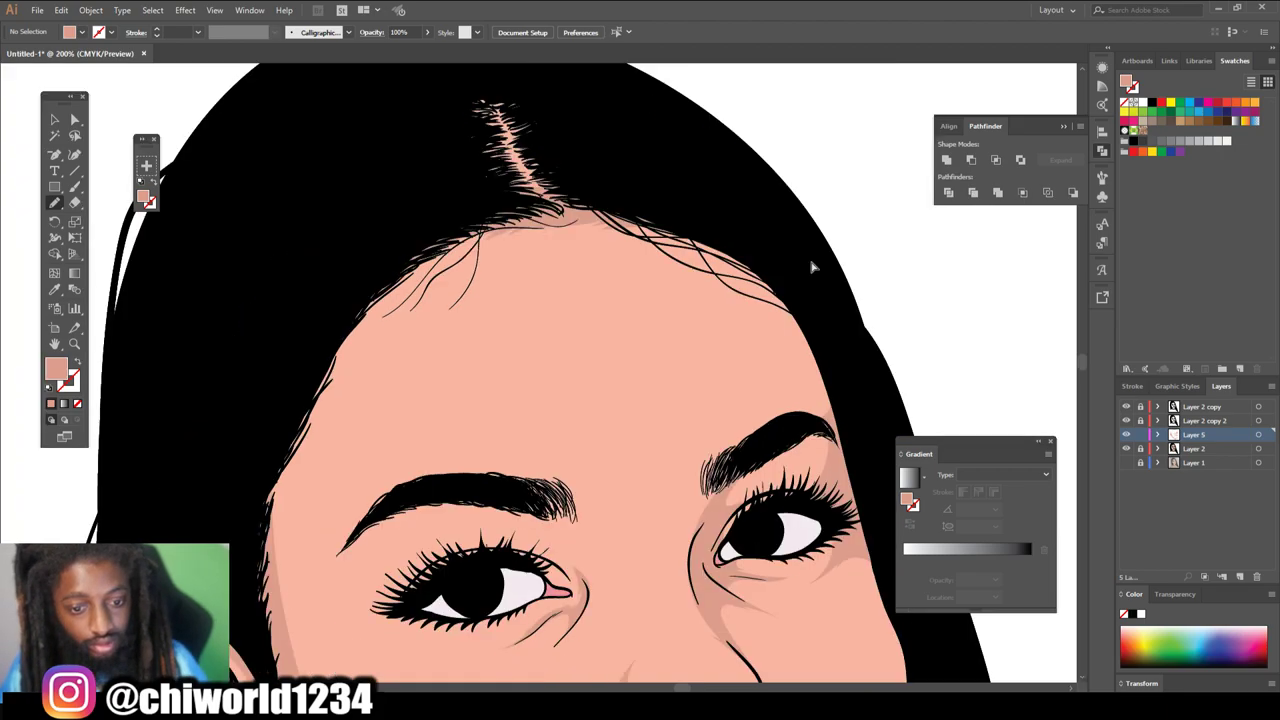
pyautogui.scroll(2, 814, 260)
pyautogui.moveTo(501, 301)
pyautogui.mouseDown()
pyautogui.moveTo(515, 344)
pyautogui.moveTo(554, 355)
pyautogui.moveTo(566, 319)
pyautogui.moveTo(497, 303)
pyautogui.mouseUp()
pyautogui.scroll(-3, 636, 525)
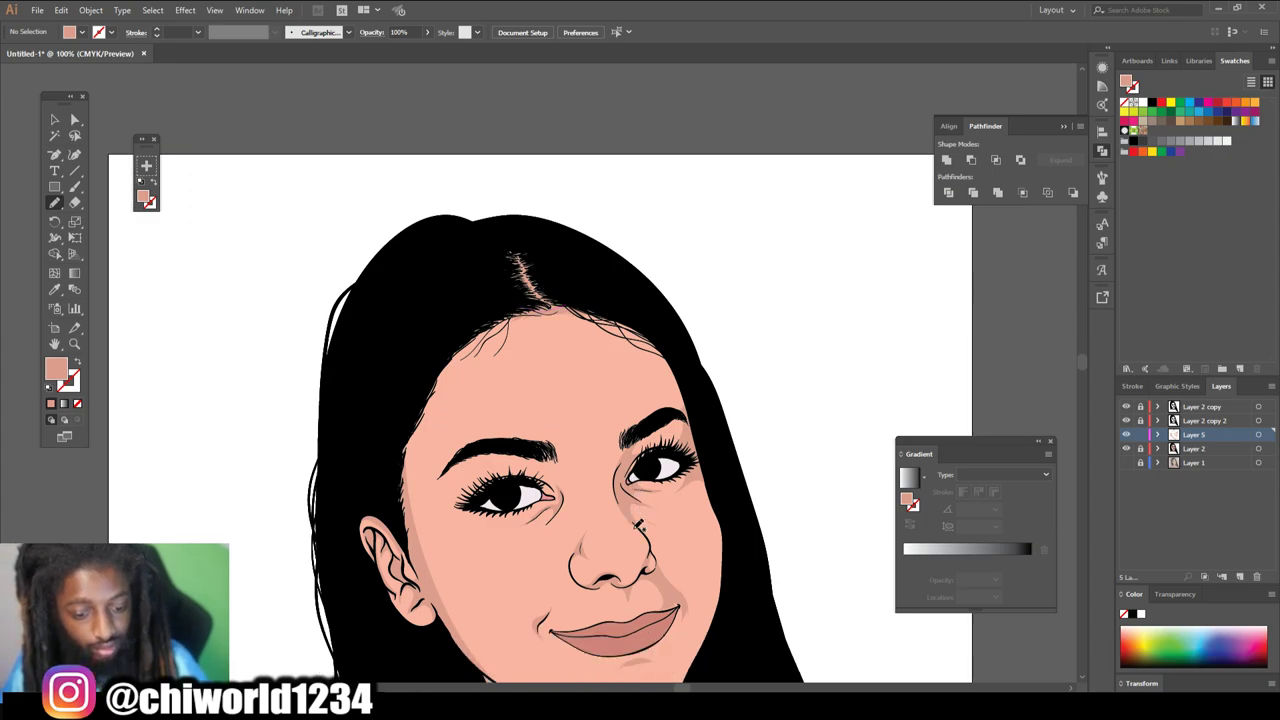
# - Select all the face, ear and neck shadow shapes, expand them and combine them with Pathfinder Merge
pyautogui.hotkey('ctrl', '-')
pyautogui.hotkey('ctrl', '-')
pyautogui.scroll(-2, 634, 525)
pyautogui.hotkey('ctrl', '+')
pyautogui.hotkey('ctrl', '+')
pyautogui.scroll(-1, 523, 437)
pyautogui.scroll(-1, 522, 437)
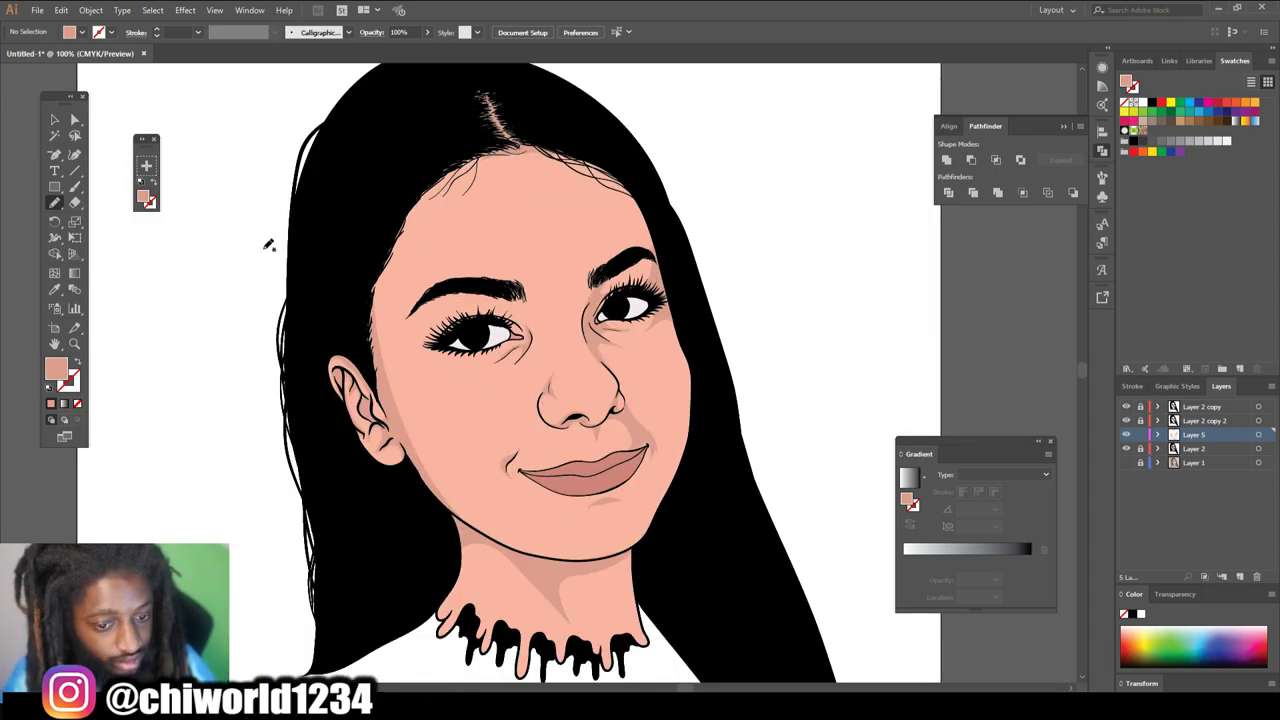
pyautogui.click(54, 120)
pyautogui.moveTo(265, 77); pyautogui.dragTo(862, 673)
pyautogui.hotkey('ctrl', '=')
pyautogui.scroll(-3, 215, 150)
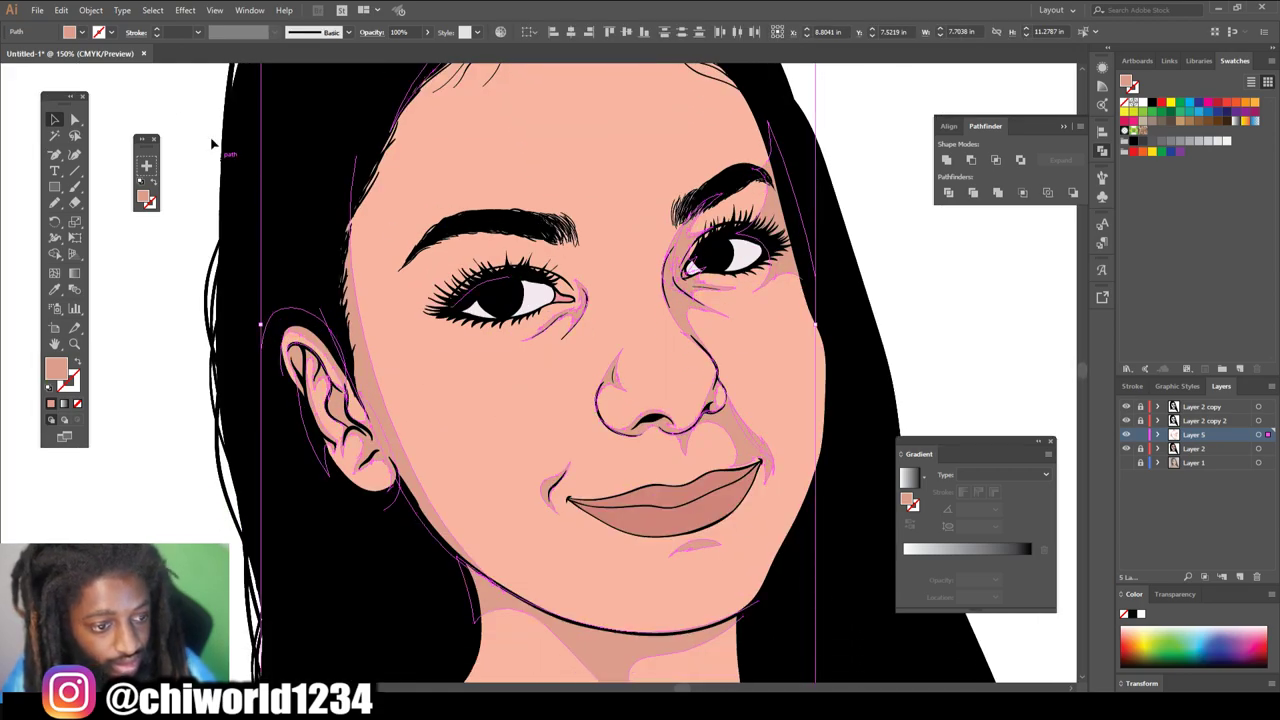
pyautogui.click(90, 10)
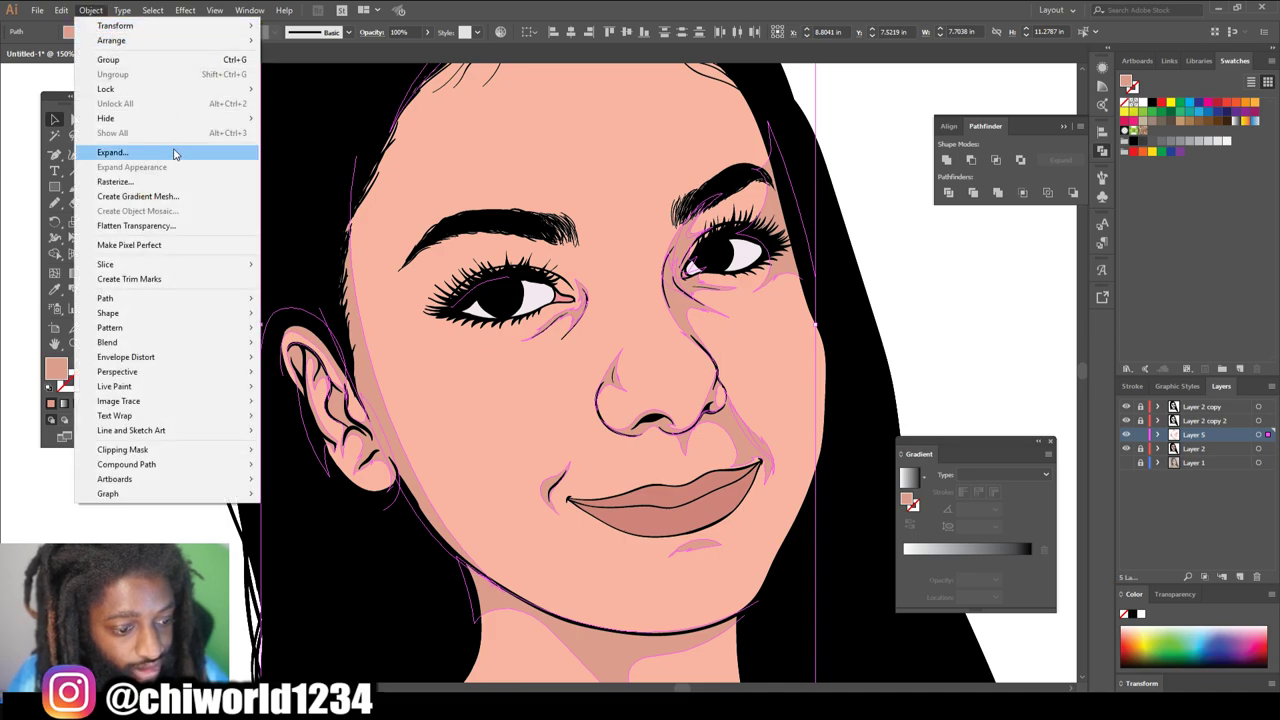
pyautogui.click(113, 152)
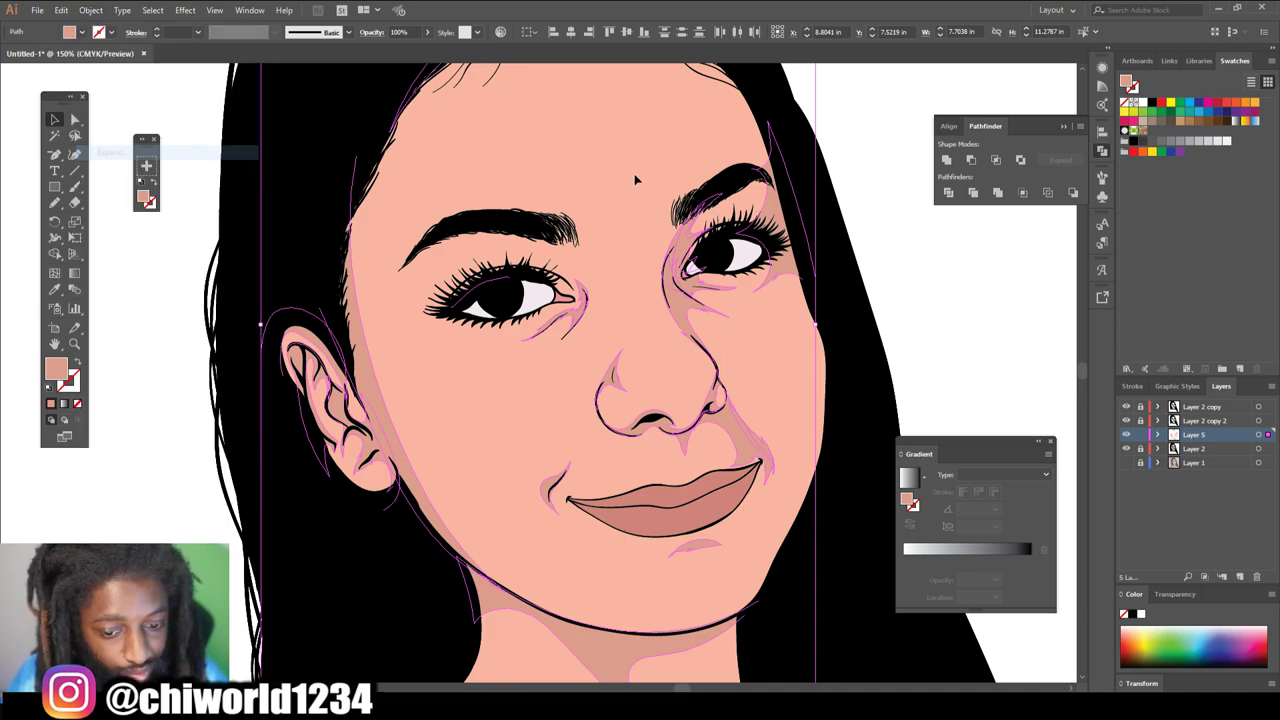
pyautogui.click(997, 193)
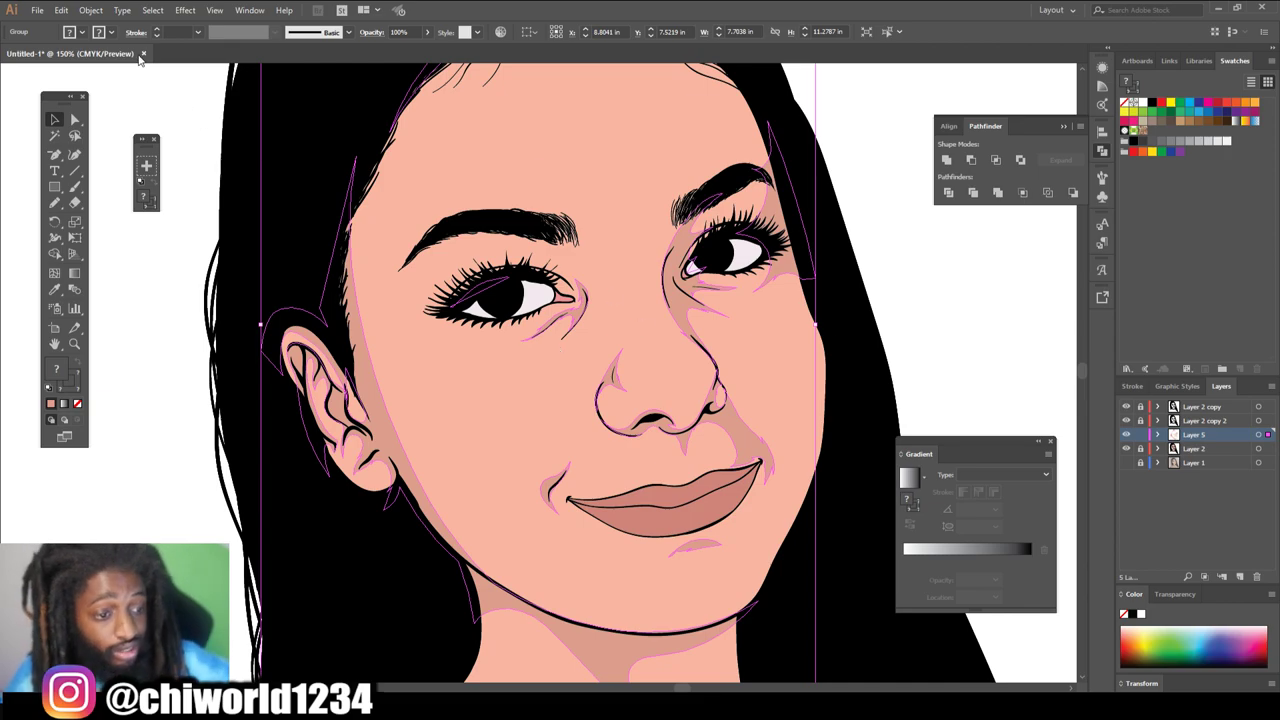
# - Adjust the merged shadows' color balance to Magenta 4% and Yellow 2%, leaving Cyan and Black at 0%
pyautogui.click(60, 10)
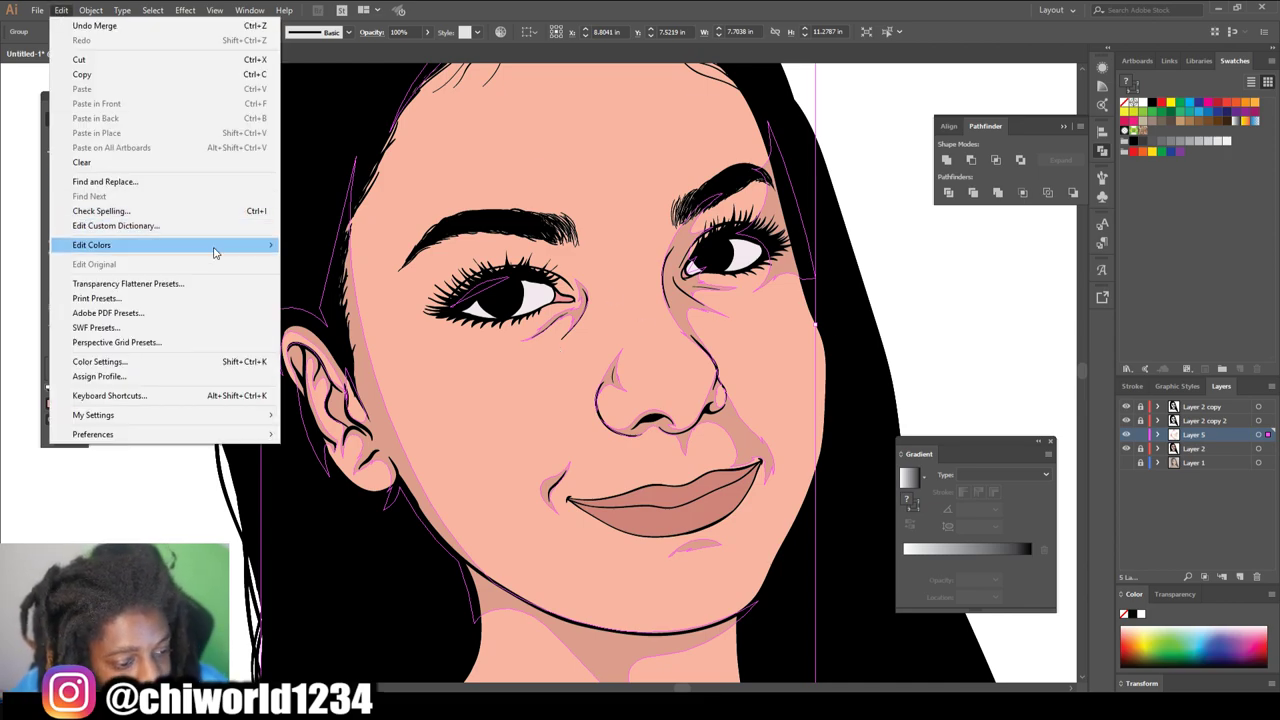
pyautogui.moveTo(224, 253)
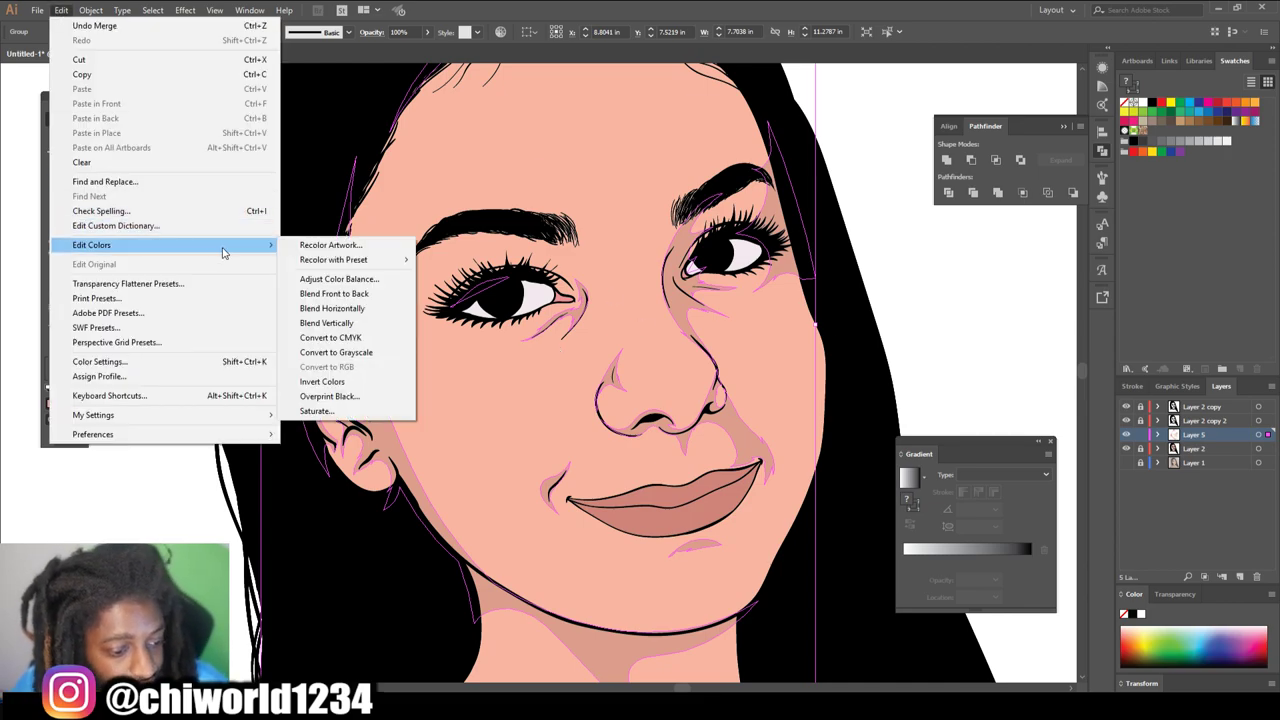
pyautogui.click(337, 280)
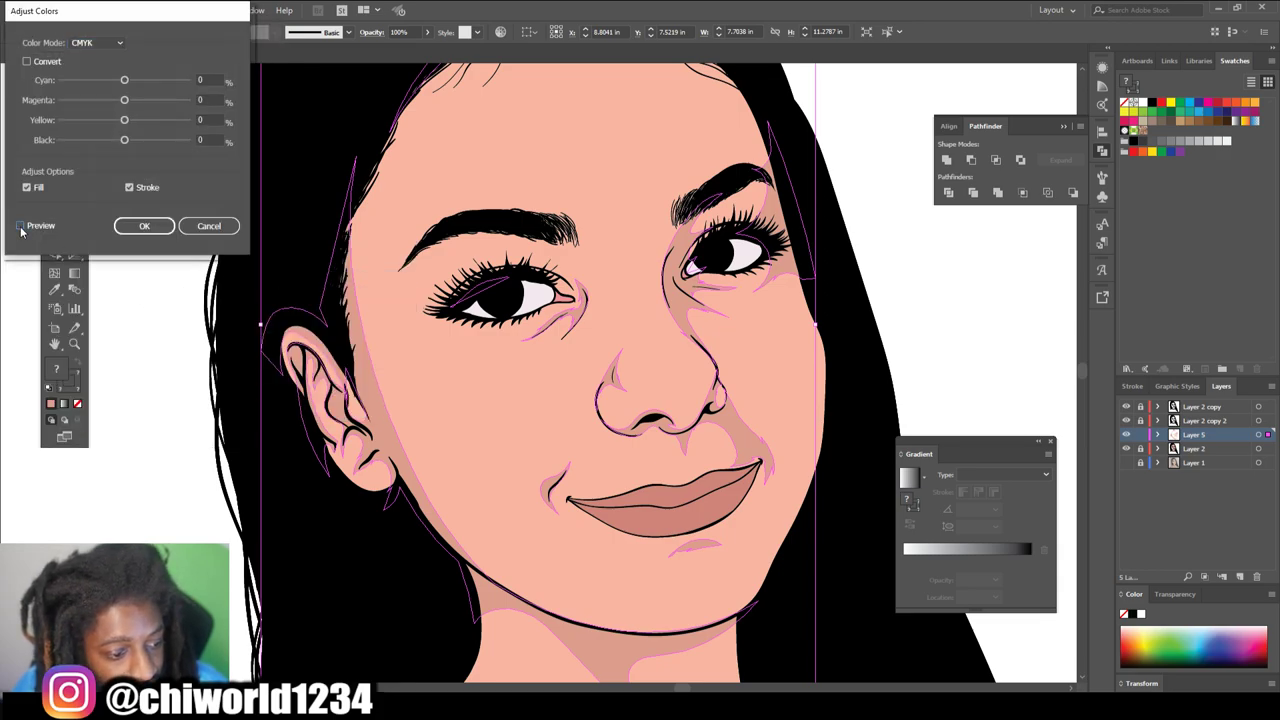
pyautogui.click(125, 102)
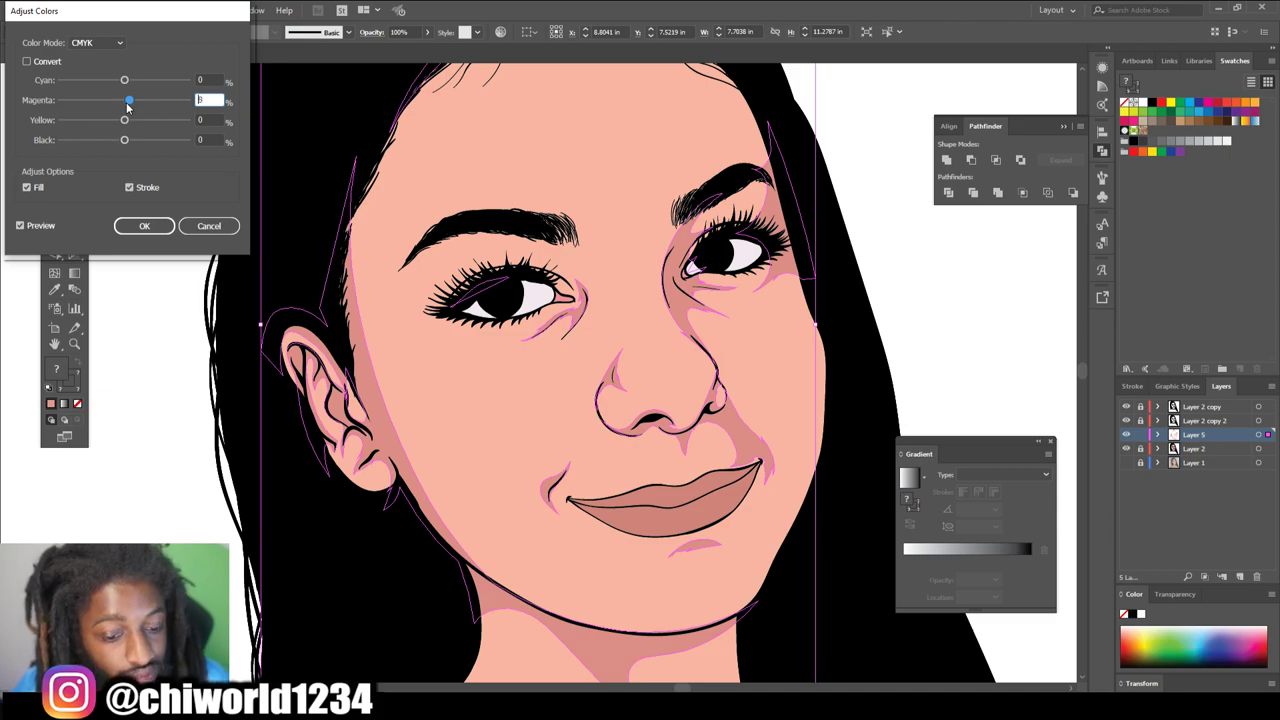
pyautogui.press('Down')
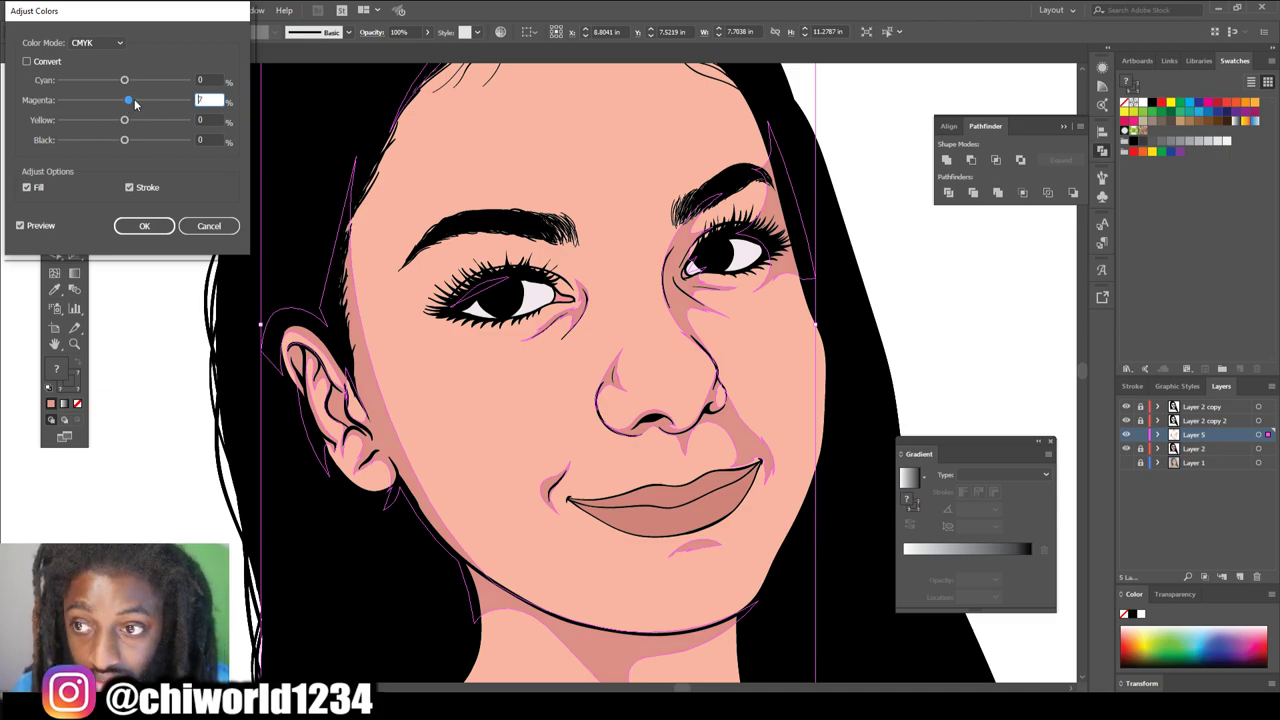
pyautogui.click(125, 121)
pyautogui.moveTo(126, 121); pyautogui.dragTo(127, 121)
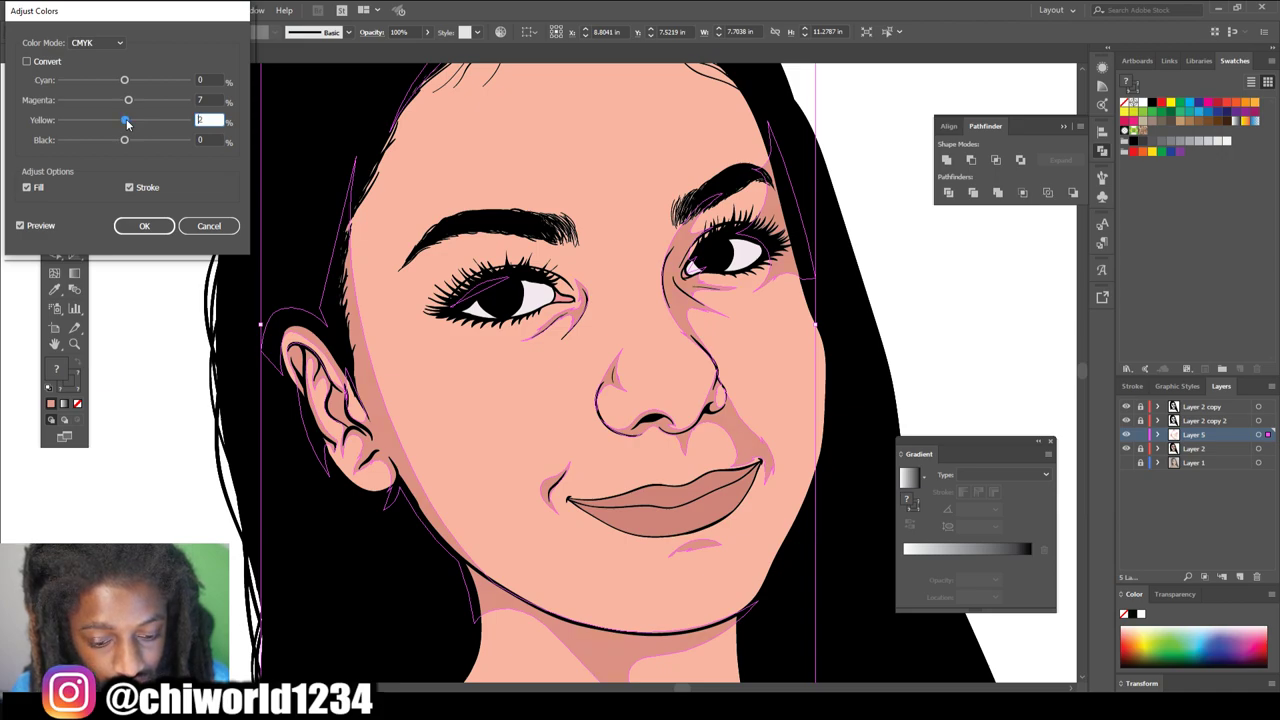
pyautogui.click(125, 80)
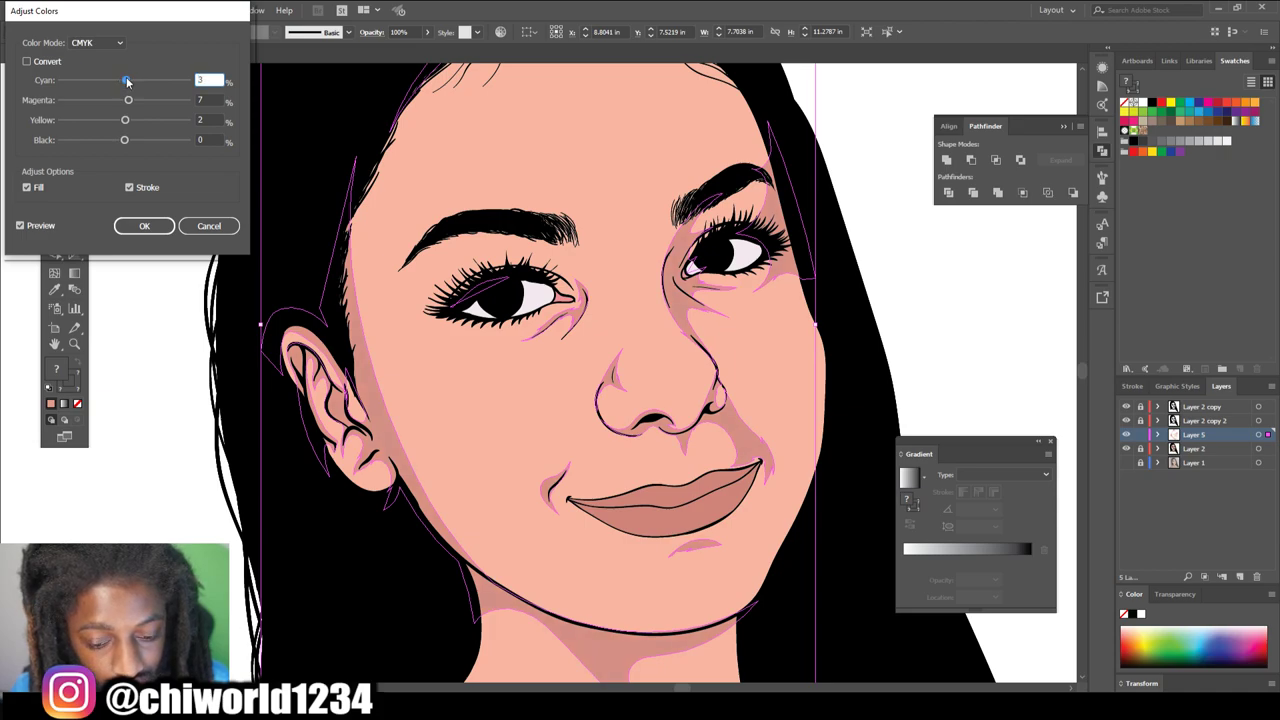
pyautogui.click(127, 102)
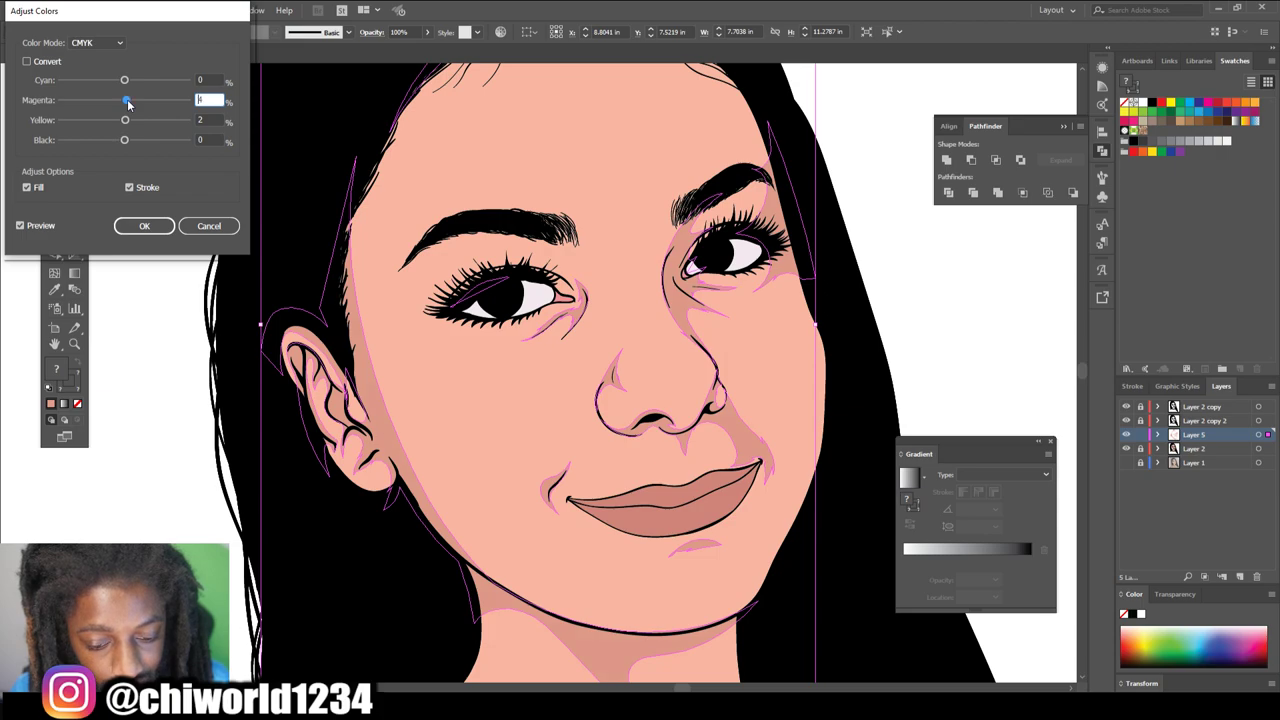
pyautogui.click(147, 226)
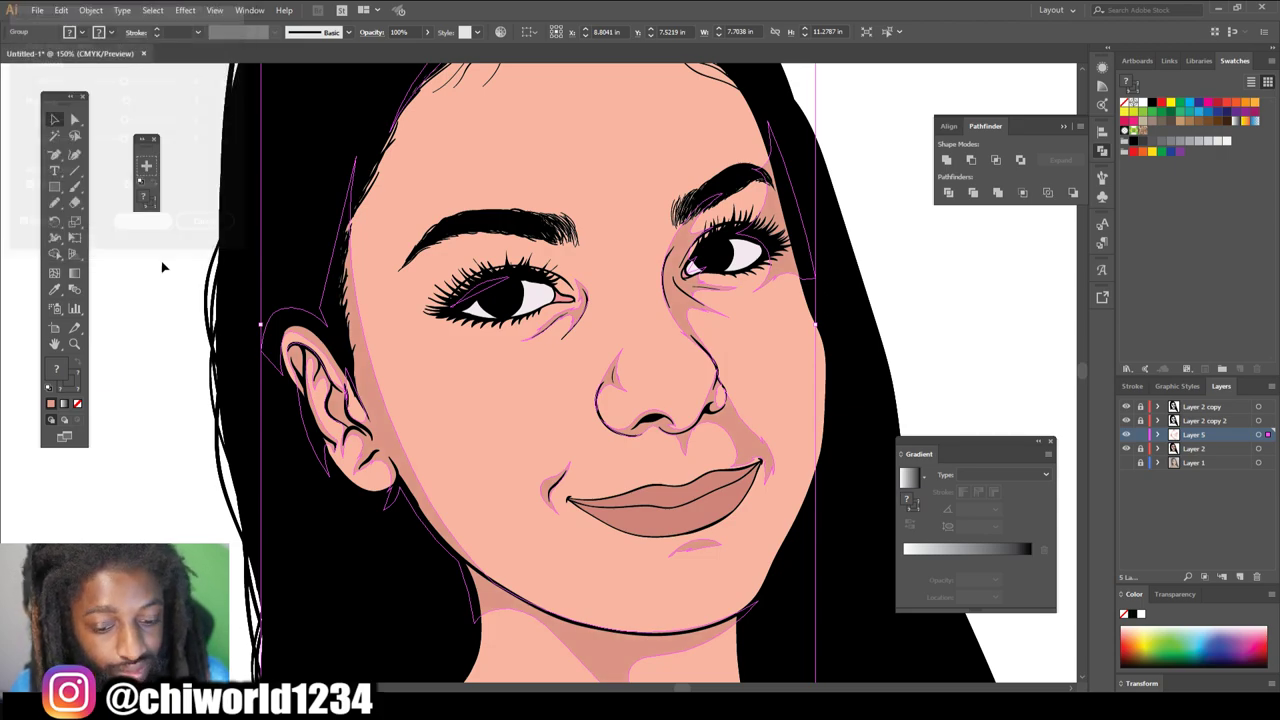
pyautogui.click(160, 335)
pyautogui.hotkey('ctrl', '0')
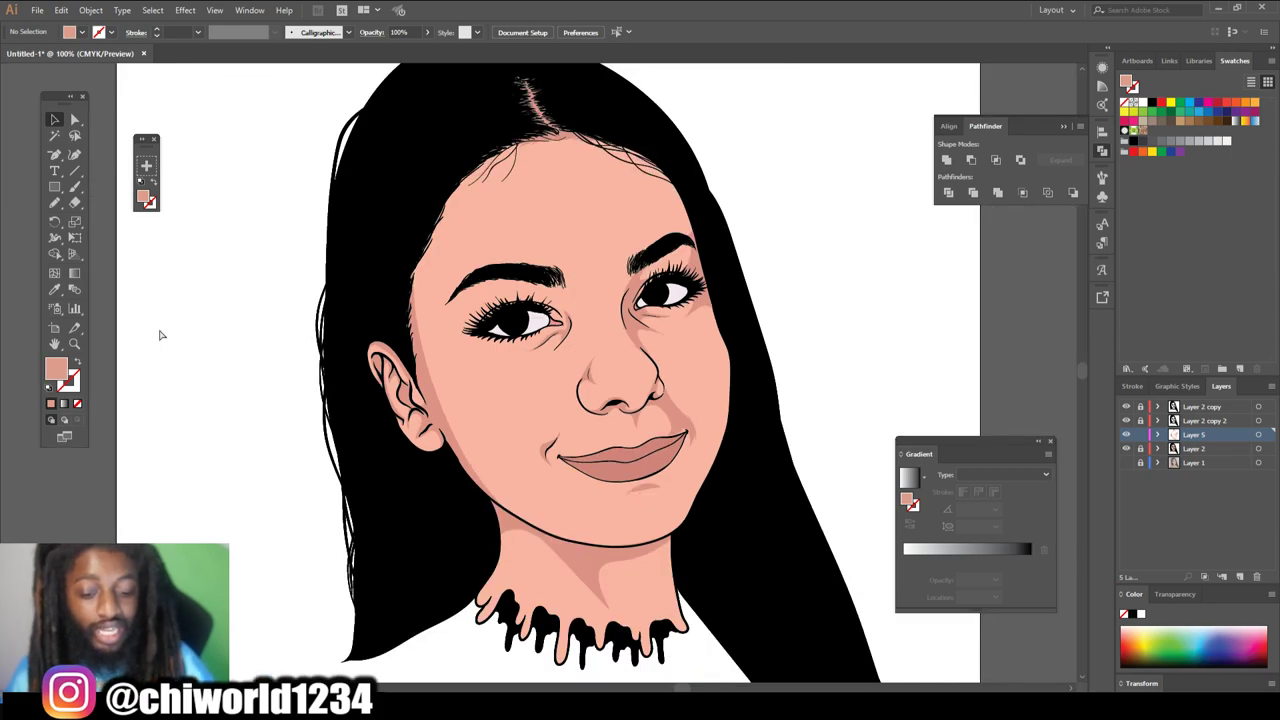
# - Create a new layer and place it directly below the shadow layer, above Layer 2
pyautogui.hotkey('ctrl', '+')
pyautogui.hotkey('ctrl', '+')
pyautogui.scroll(-1, 877, 409)
pyautogui.hotkey('ctrl', '-')
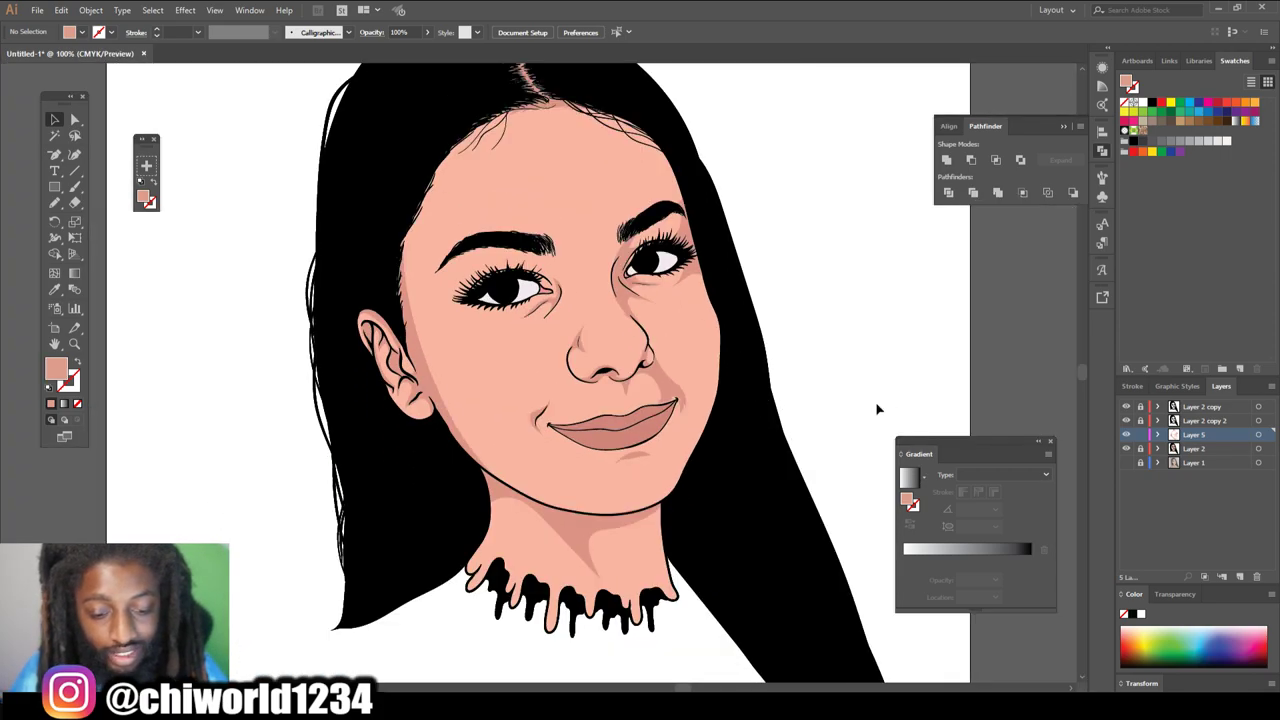
pyautogui.scroll(-1, 877, 409)
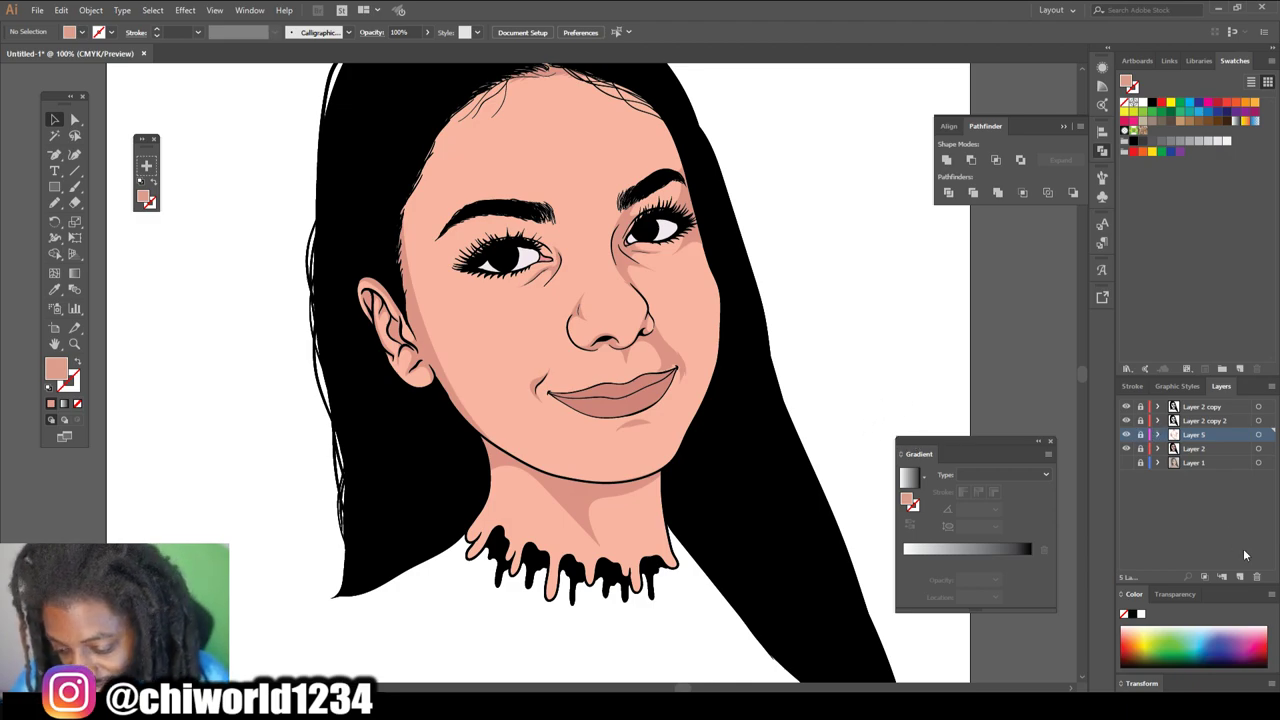
pyautogui.click(1238, 576)
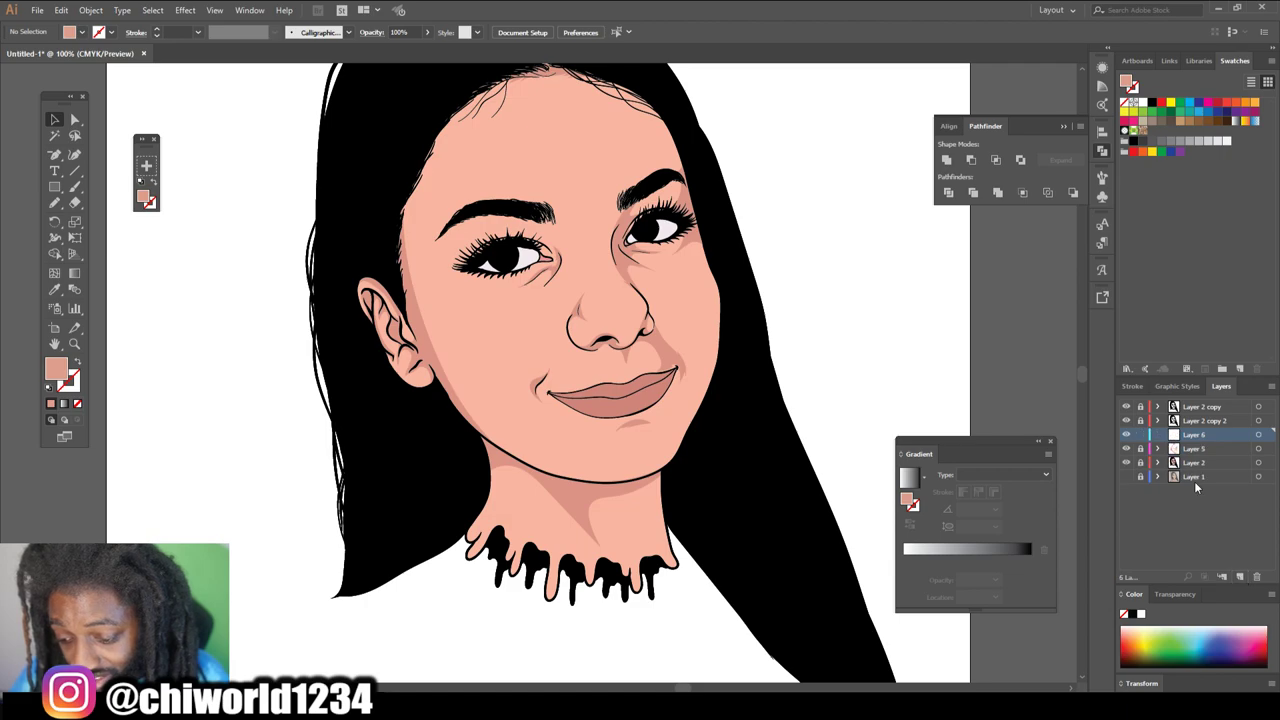
pyautogui.moveTo(1190, 440); pyautogui.dragTo(1190, 462)
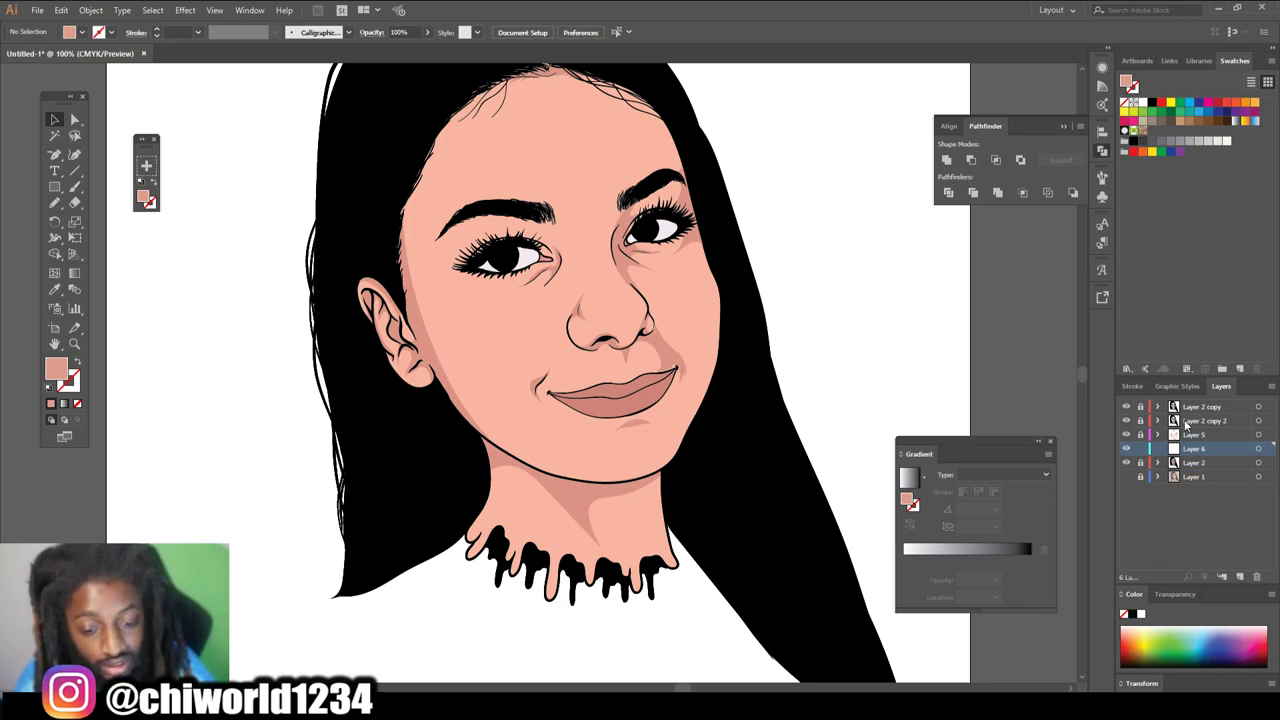
# - Sample the base skin color from the nose and darken the fill slightly to F2A691
pyautogui.hotkey('ctrl', '+')
pyautogui.hotkey('ctrl', '+')
pyautogui.hscroll(3, 875, 440)
pyautogui.scroll(3, 872, 440)
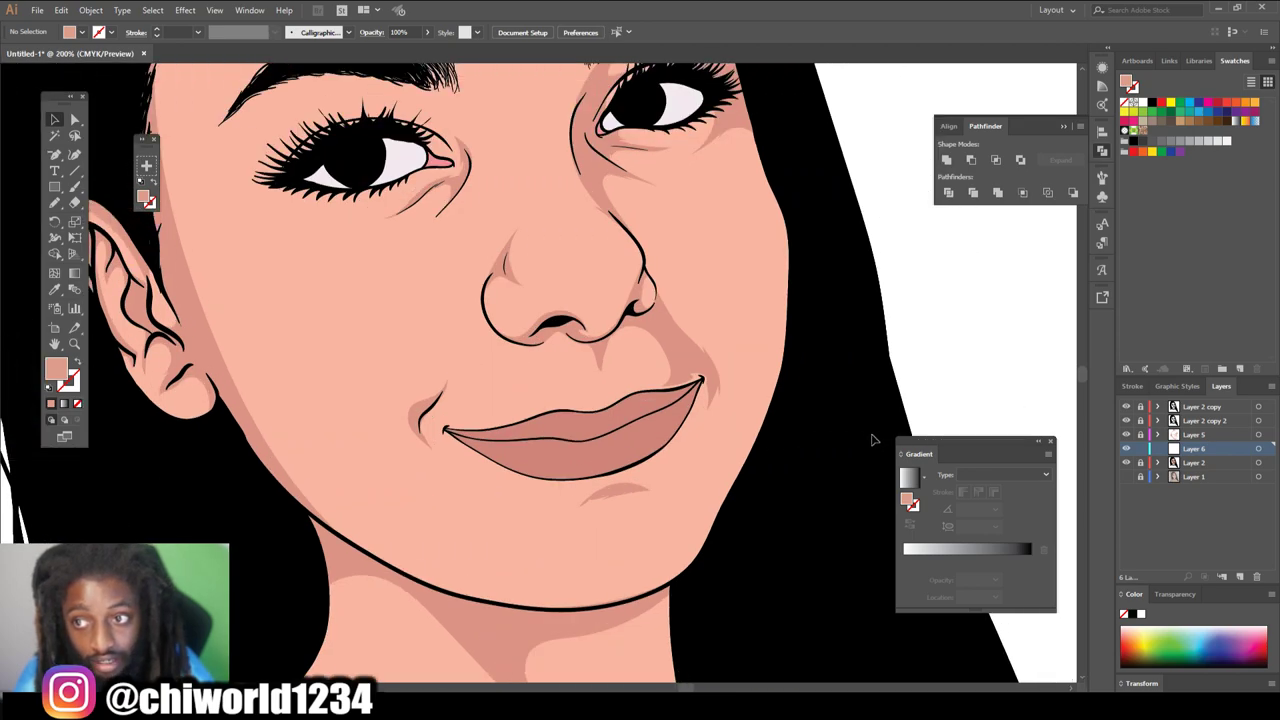
pyautogui.hotkey('ctrl', '+')
pyautogui.hotkey('ctrl', '+')
pyautogui.click(56, 290)
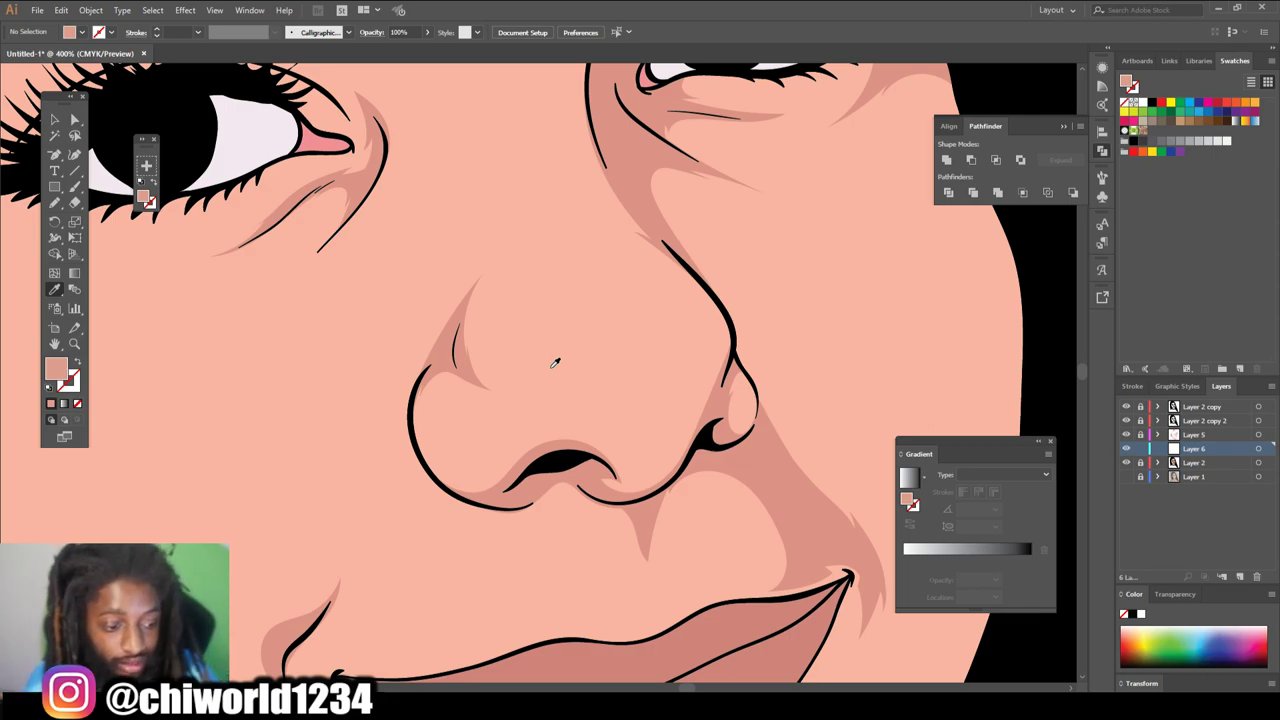
pyautogui.click(56, 290)
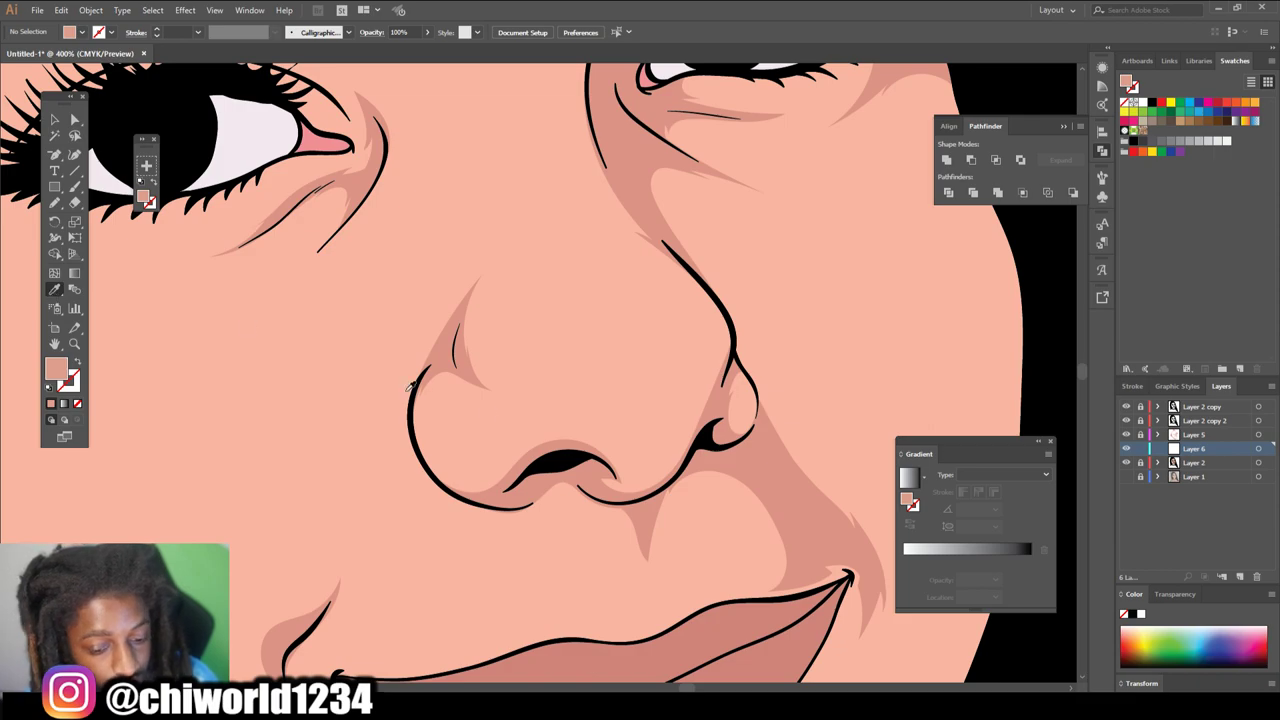
pyautogui.click(622, 393)
pyautogui.doubleClick(62, 362)
pyautogui.moveTo(79, 61); pyautogui.dragTo(83, 55)
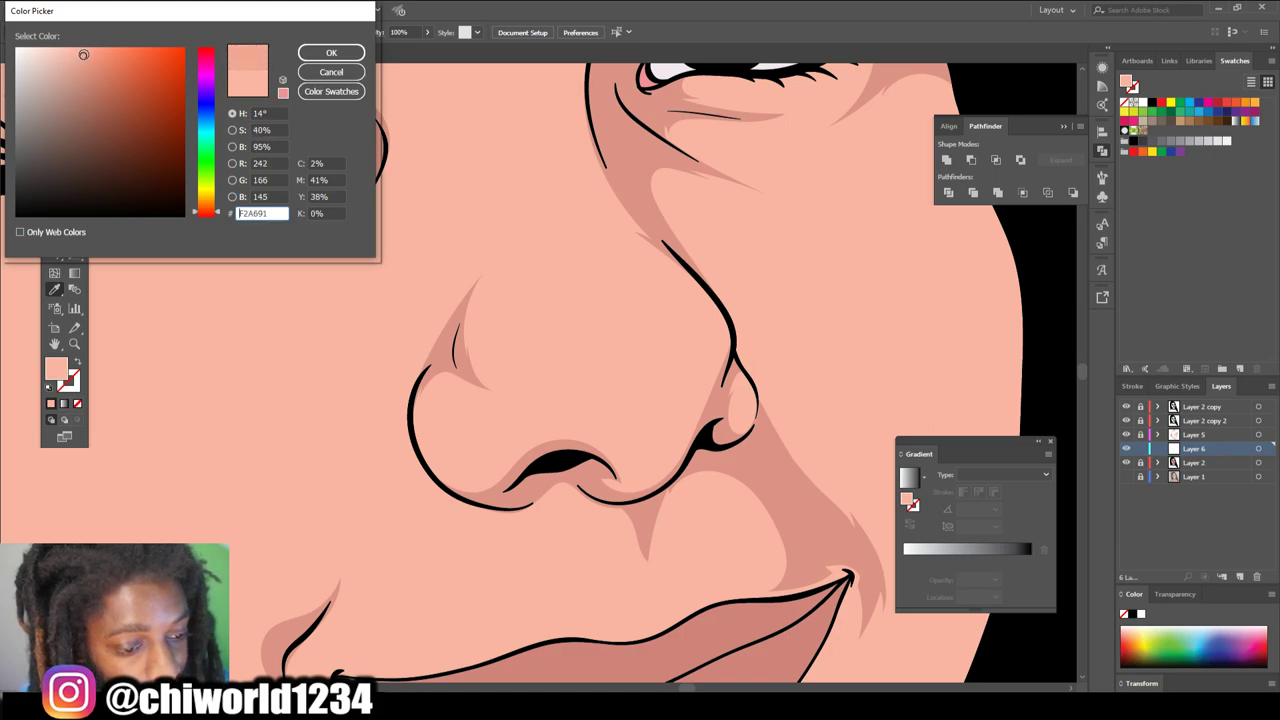
pyautogui.click(331, 52)
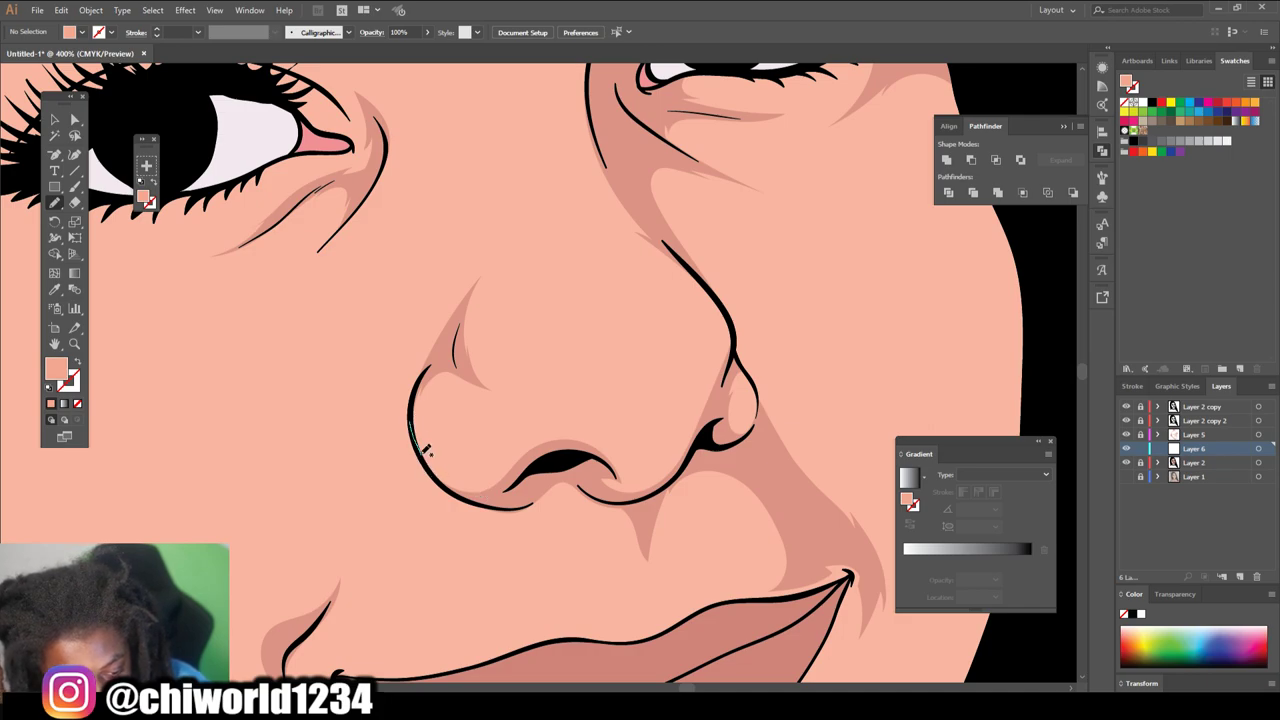
# - Draw a Pencil midtone across the lower nose, following the nostrils and curving around the tip and left wing
pyautogui.moveTo(519, 487)
pyautogui.mouseDown()
pyautogui.moveTo(583, 473)
pyautogui.moveTo(643, 495)
pyautogui.moveTo(700, 453)
pyautogui.moveTo(748, 451)
pyautogui.moveTo(737, 331)
pyautogui.moveTo(688, 430)
pyautogui.mouseUp()
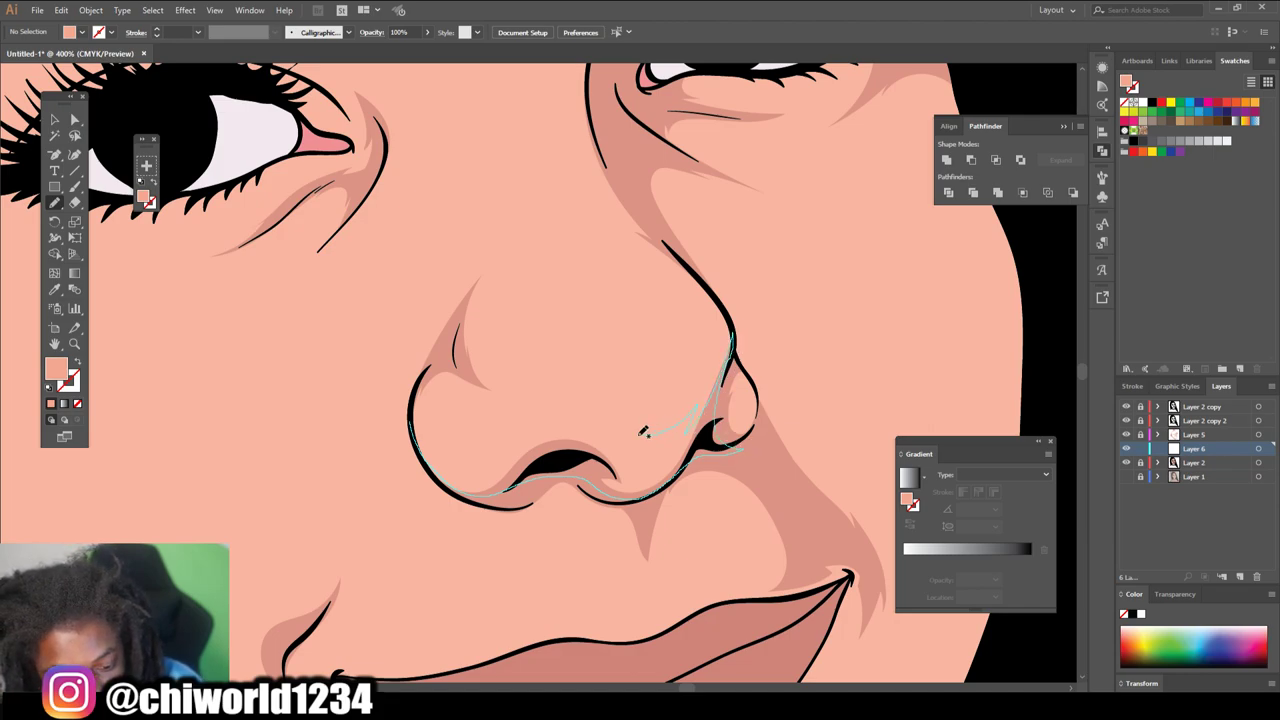
pyautogui.moveTo(545, 405); pyautogui.dragTo(518, 386)
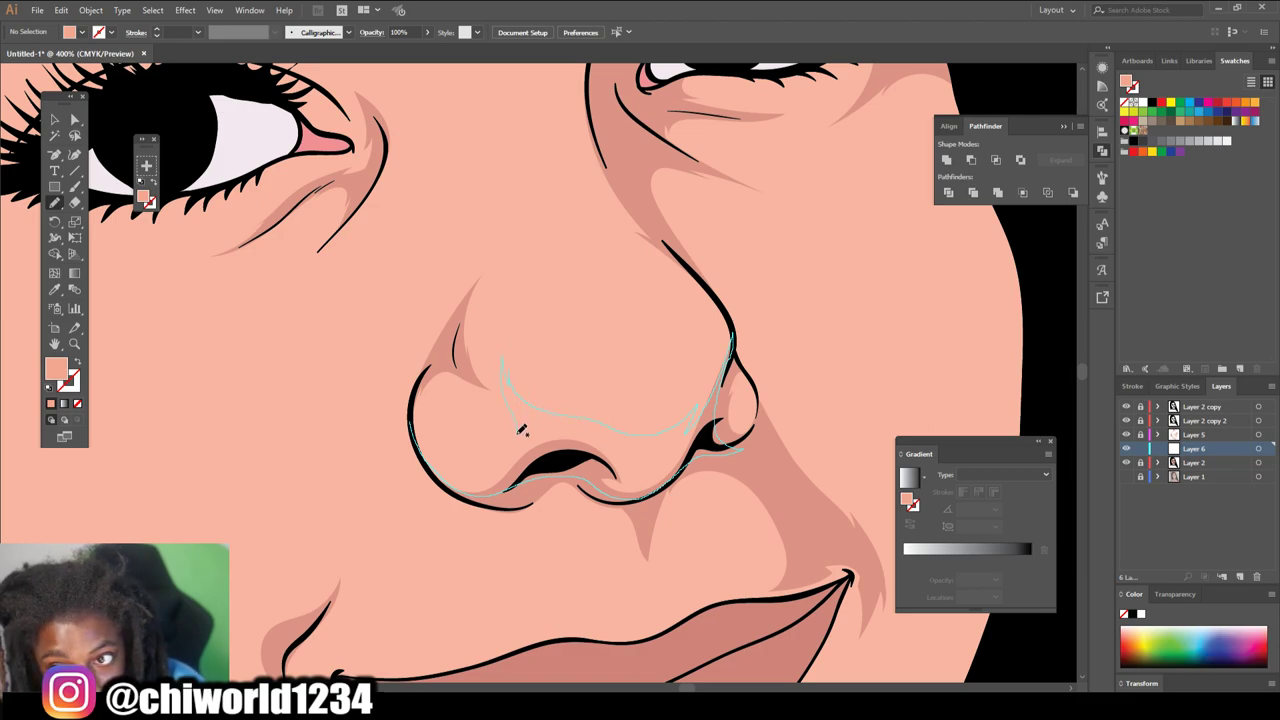
pyautogui.moveTo(421, 390); pyautogui.dragTo(422, 442)
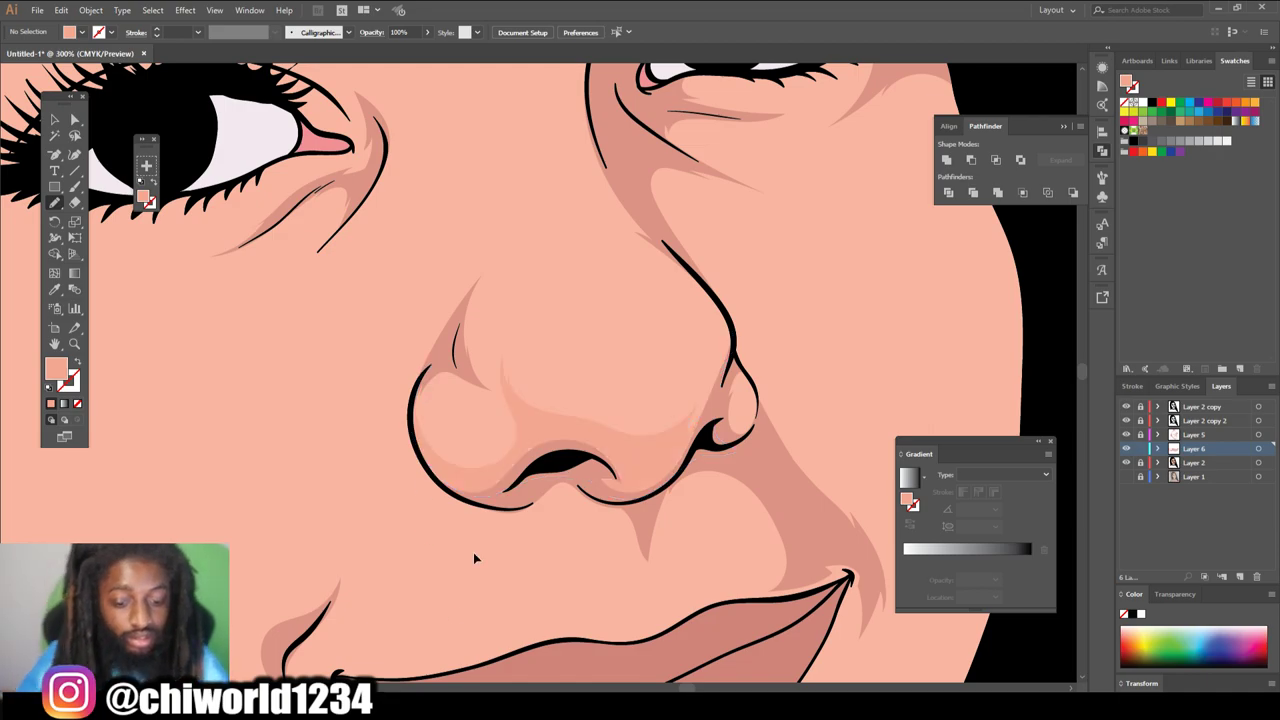
# - Draw Pencil midtones along the crease above the left nostril and beside the left eye's inner corner
pyautogui.hotkey('ctrl', '-')
pyautogui.hotkey('ctrl', '-')
pyautogui.hotkey('ctrl', '-')
pyautogui.hotkey('ctrl', '-')
pyautogui.scroll(1, 686, 628)
pyautogui.hotkey('ctrl', '+')
pyautogui.hotkey('ctrl', '+')
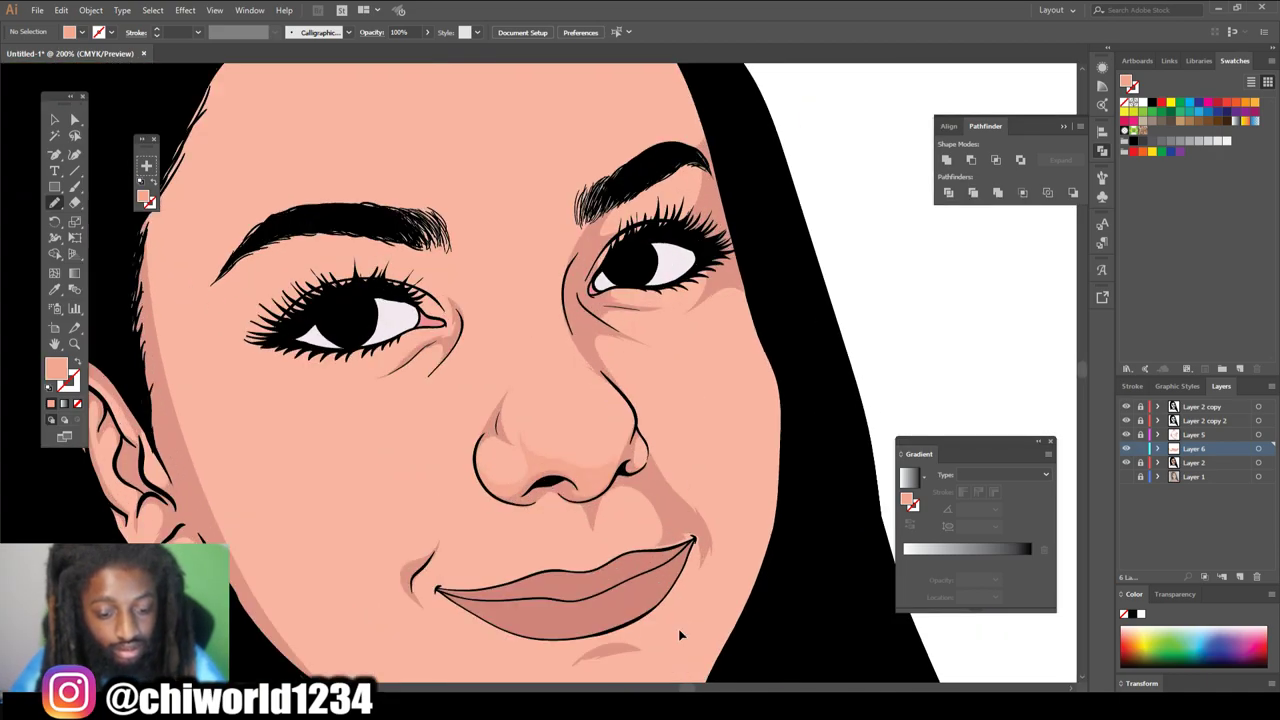
pyautogui.moveTo(461, 470)
pyautogui.mouseDown()
pyautogui.moveTo(478, 492)
pyautogui.moveTo(479, 438)
pyautogui.mouseUp()
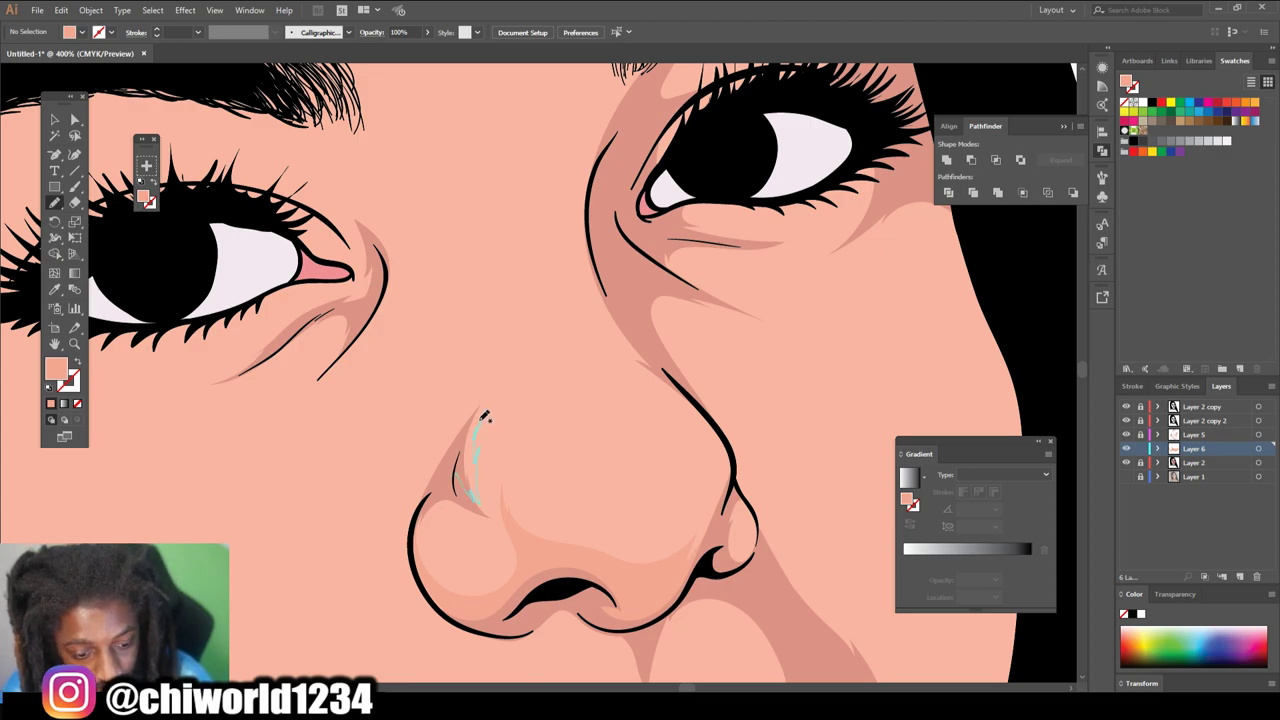
pyautogui.moveTo(440, 478); pyautogui.dragTo(426, 494)
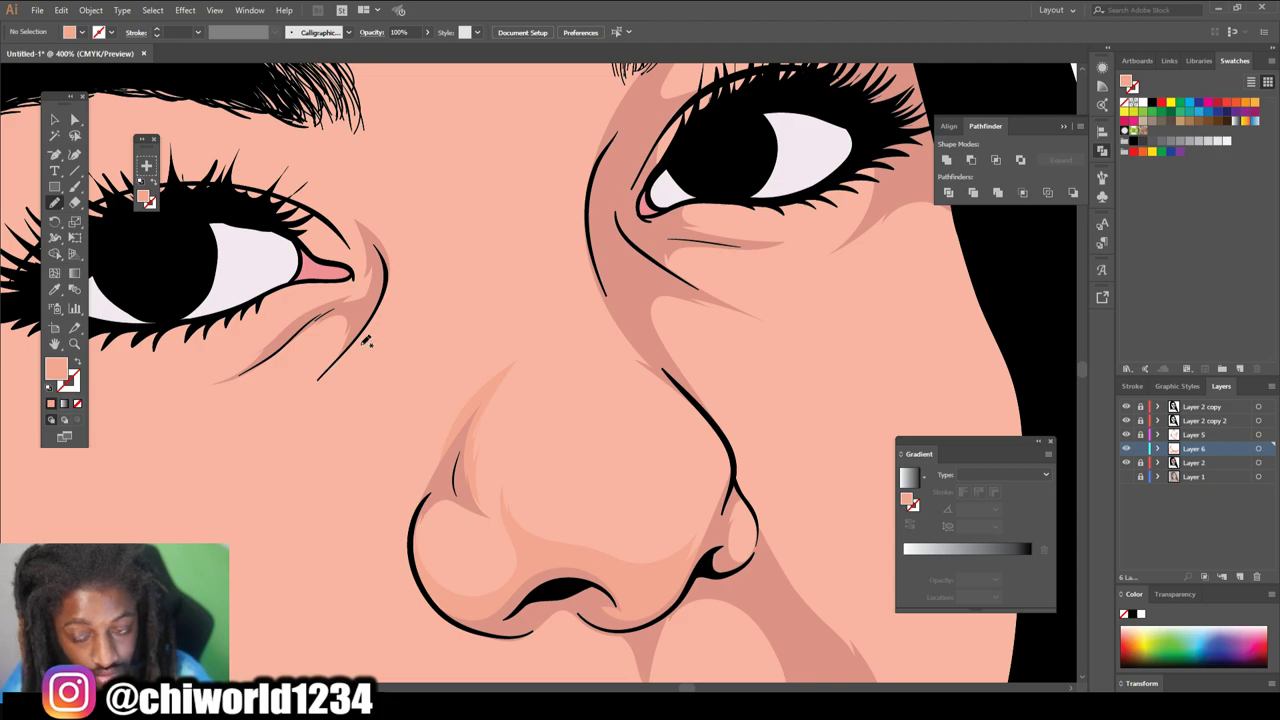
pyautogui.scroll(2, 366, 370)
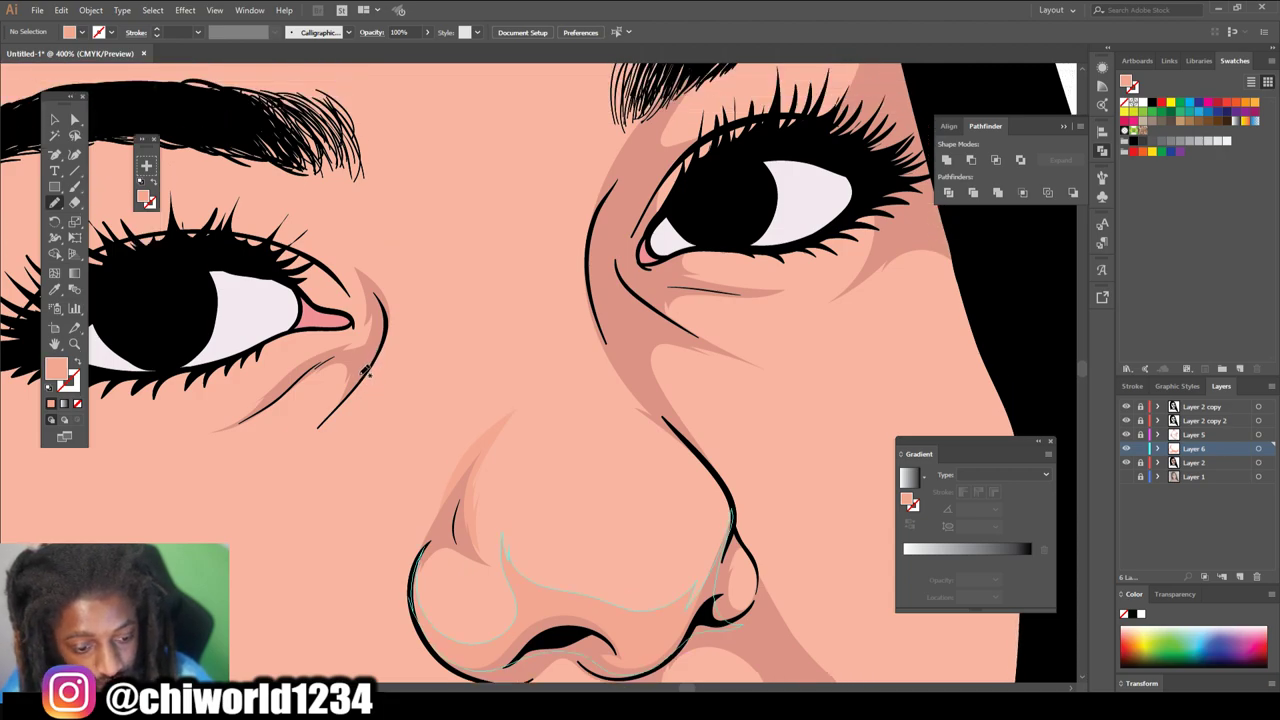
pyautogui.moveTo(386, 345)
pyautogui.mouseDown()
pyautogui.moveTo(429, 395)
pyautogui.moveTo(414, 298)
pyautogui.moveTo(413, 310)
pyautogui.moveTo(371, 238)
pyautogui.moveTo(328, 203)
pyautogui.moveTo(380, 324)
pyautogui.moveTo(370, 362)
pyautogui.mouseUp()
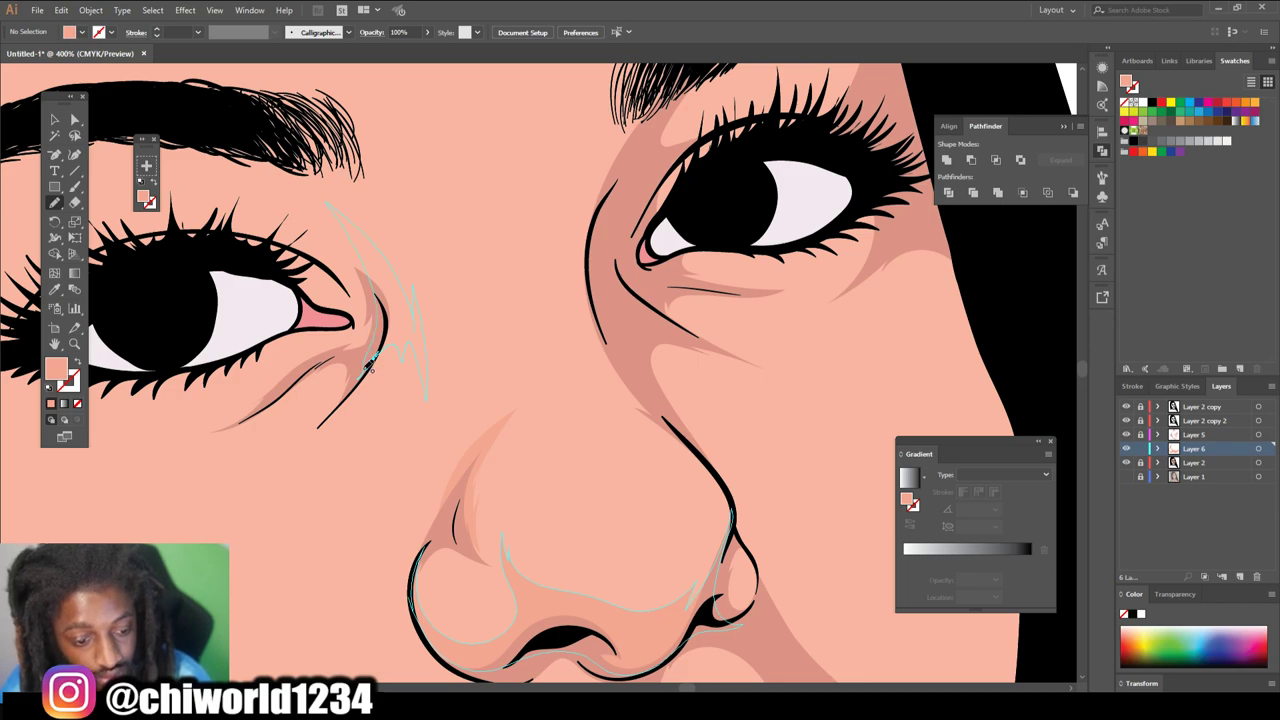
# - Draw a Pencil midtone beside the right bridge of the nose, extending across the upper cheek and beneath the right eye's creases
pyautogui.hotkey('ctrl', '-')
pyautogui.hotkey('ctrl', '-')
pyautogui.hotkey('ctrl', '-')
pyautogui.hotkey('ctrl', '-')
pyautogui.scroll(-2, 725, 676)
pyautogui.hotkey('ctrl', '=')
pyautogui.hotkey('ctrl', '=')
pyautogui.hotkey('ctrl', '=')
pyautogui.scroll(3, 723, 676)
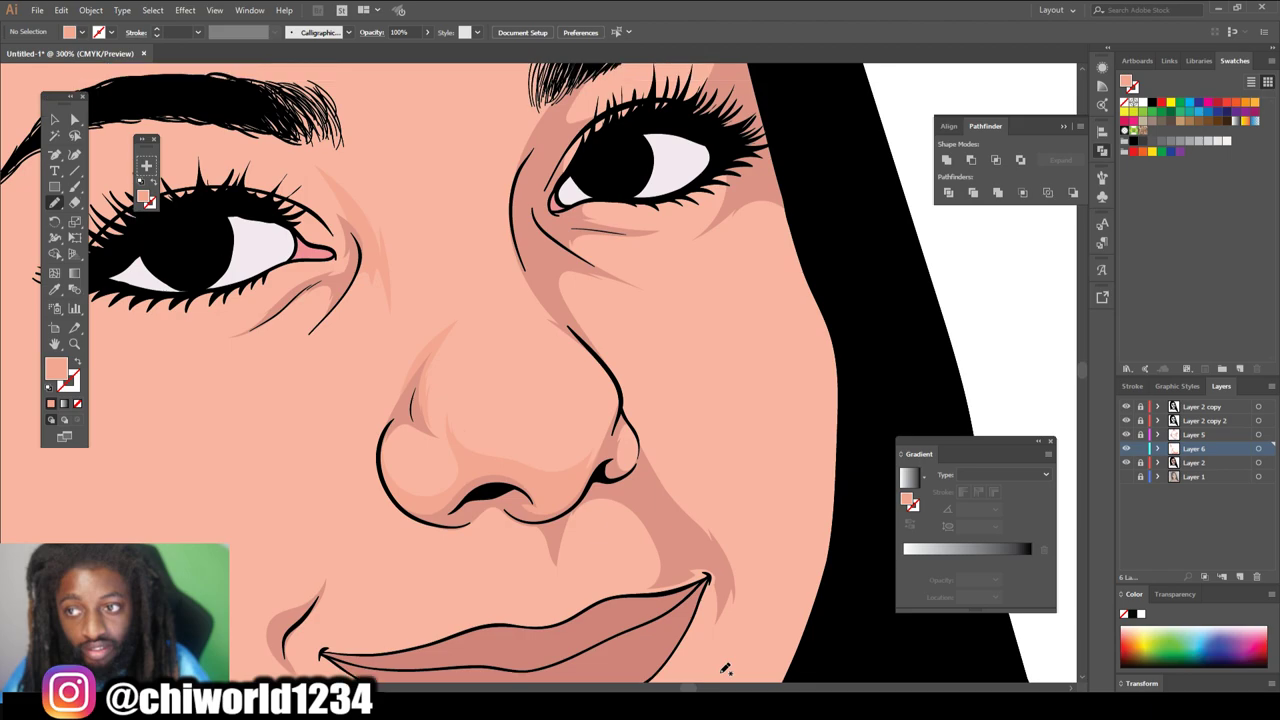
pyautogui.hotkey('ctrl', '=')
pyautogui.hotkey('ctrl', '=')
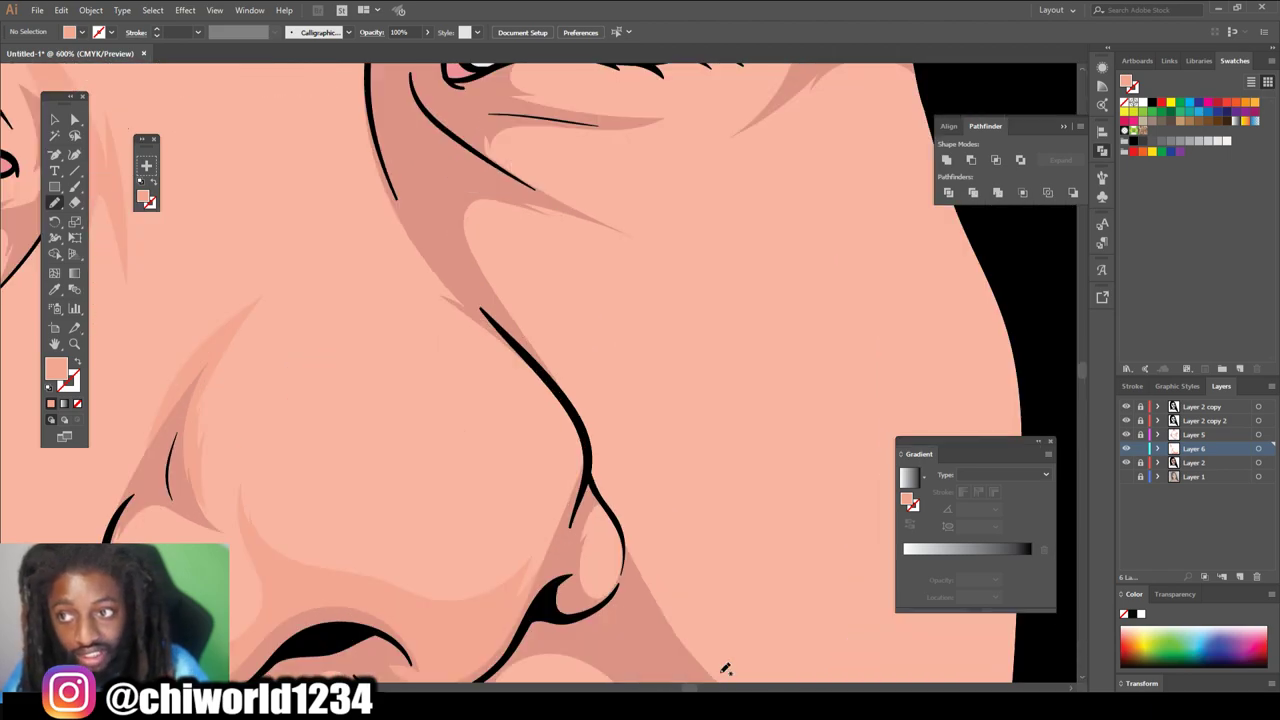
pyautogui.scroll(2, 455, 295)
pyautogui.moveTo(484, 330)
pyautogui.mouseDown()
pyautogui.moveTo(583, 477)
pyautogui.moveTo(579, 444)
pyautogui.mouseUp()
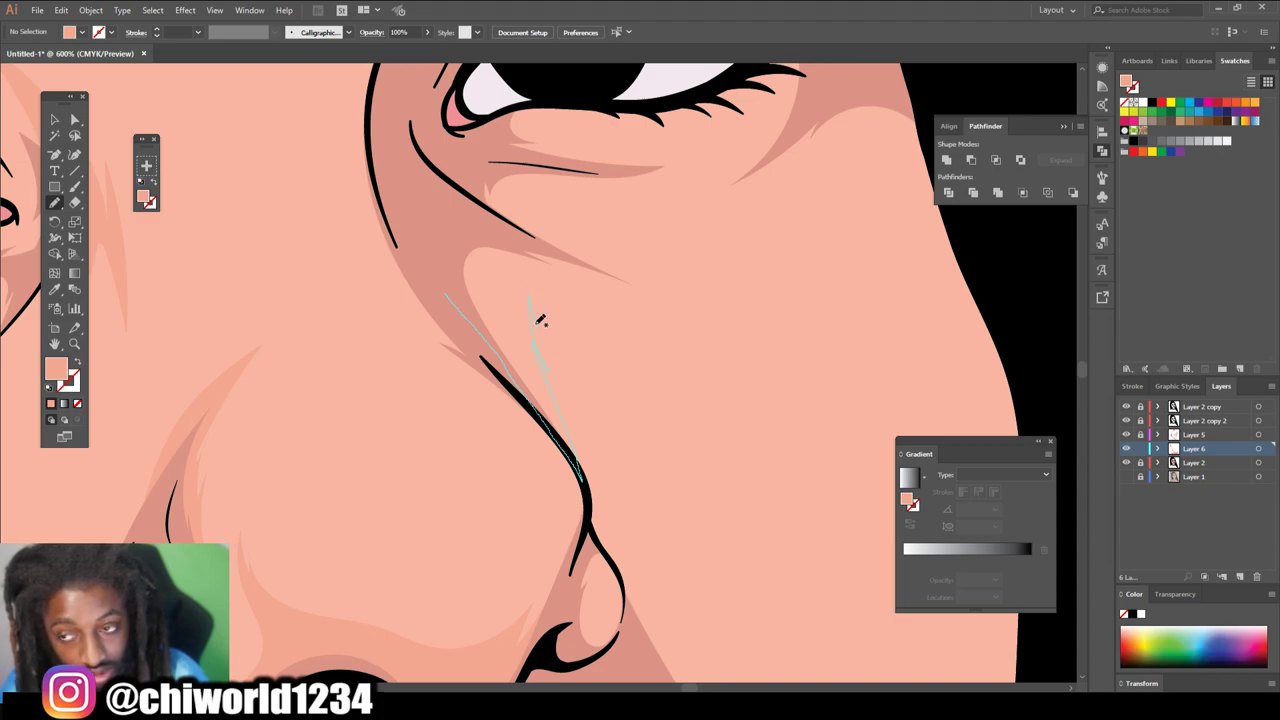
pyautogui.moveTo(765, 262); pyautogui.dragTo(694, 279)
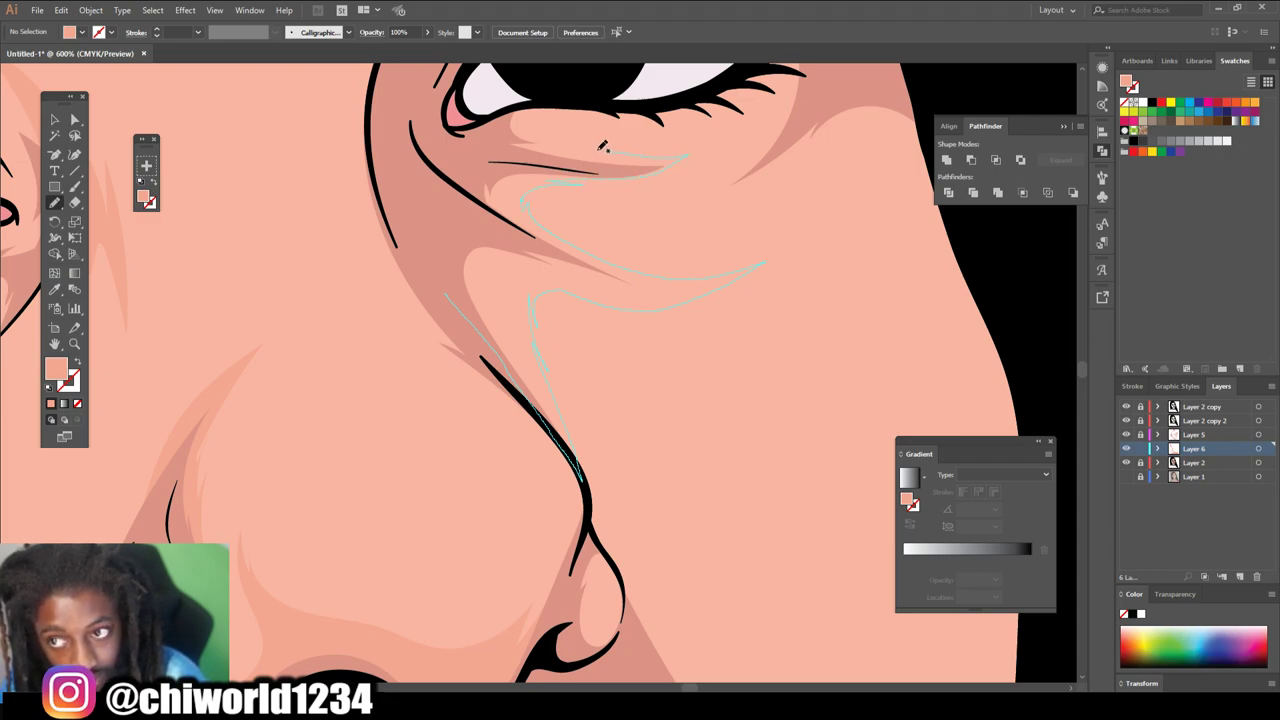
pyautogui.moveTo(546, 116)
pyautogui.mouseDown()
pyautogui.moveTo(464, 128)
pyautogui.moveTo(433, 177)
pyautogui.moveTo(432, 273)
pyautogui.mouseUp()
# - Draw a Pencil midtone over the right eyelid, filling the area between the eye and the eyebrow
pyautogui.hotkey('ctrl', '-')
pyautogui.hotkey('ctrl', '-')
pyautogui.hotkey('ctrl', '-')
pyautogui.hotkey('ctrl', '-')
pyautogui.hotkey('ctrl', '-')
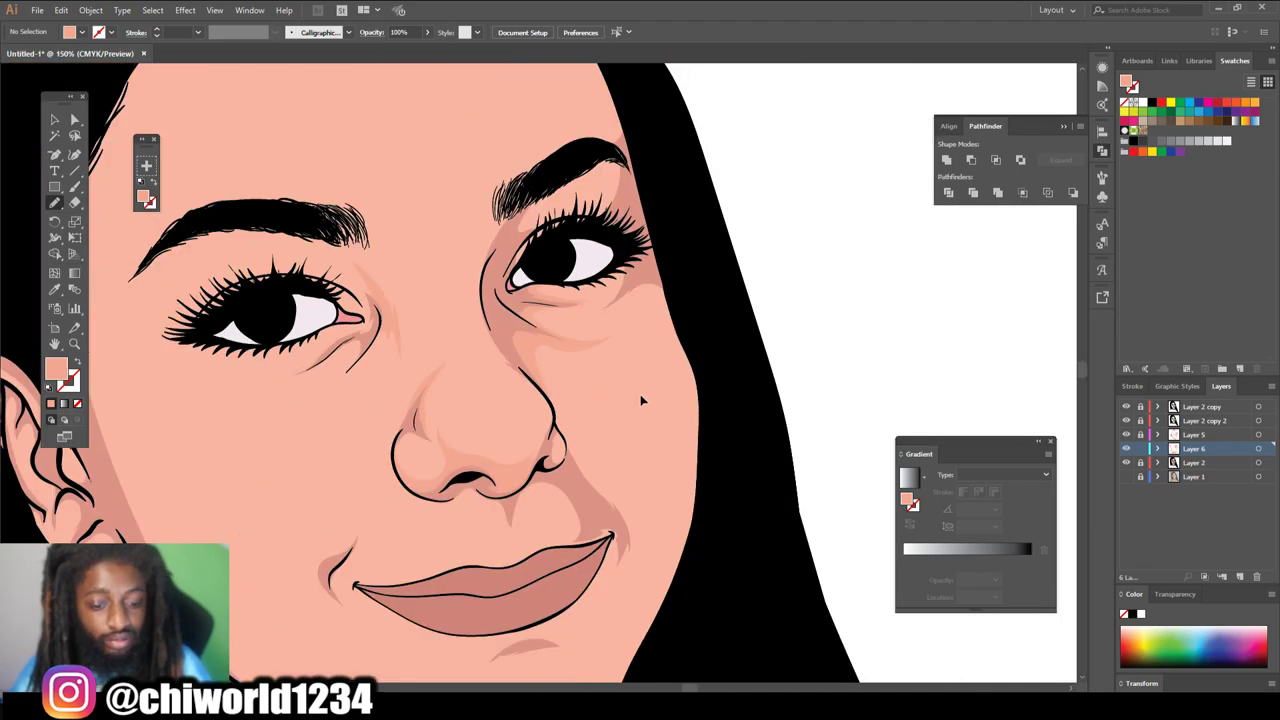
pyautogui.hscroll(-1, 686, 497)
pyautogui.scroll(3, 686, 496)
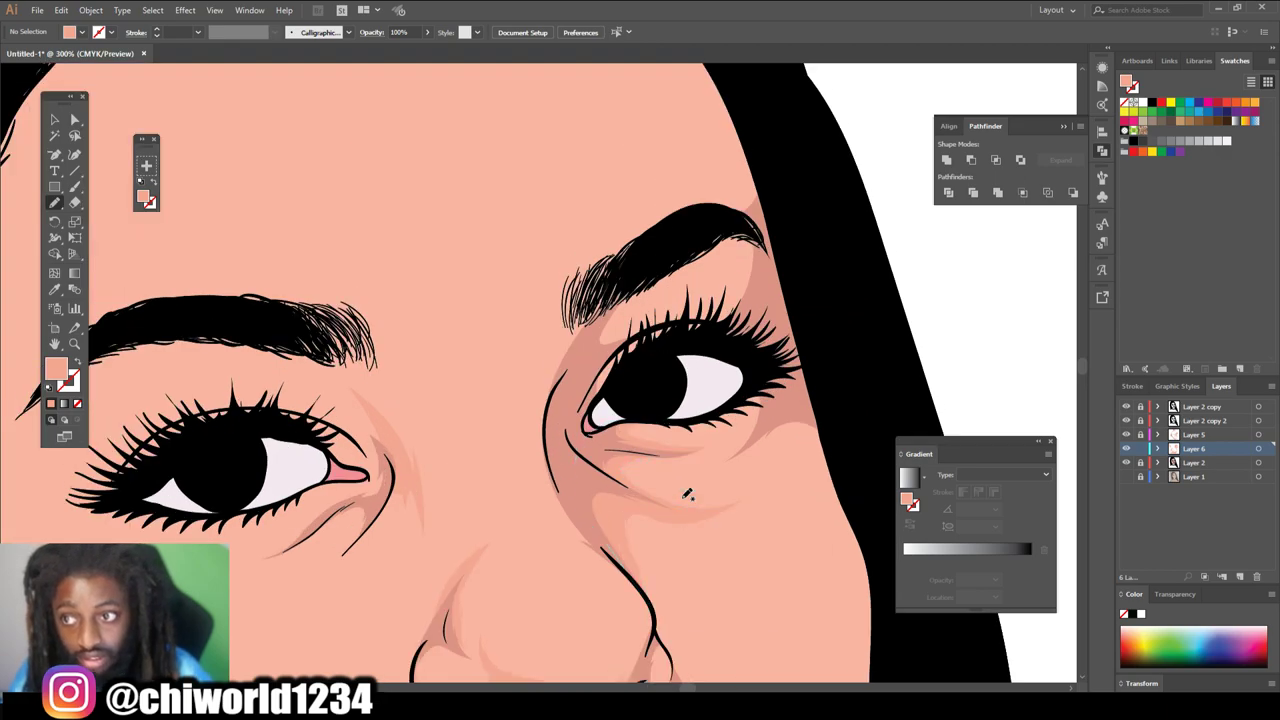
pyautogui.scroll(1, 686, 496)
pyautogui.moveTo(630, 292)
pyautogui.mouseDown()
pyautogui.moveTo(582, 387)
pyautogui.moveTo(596, 432)
pyautogui.moveTo(709, 358)
pyautogui.moveTo(777, 251)
pyautogui.moveTo(647, 273)
pyautogui.moveTo(639, 398)
pyautogui.moveTo(670, 342)
pyautogui.mouseUp()
# - Draw a Pencil midtone down the right side of the forehead, from the hairline to the eyebrow
pyautogui.scroll(3, 520, 300)
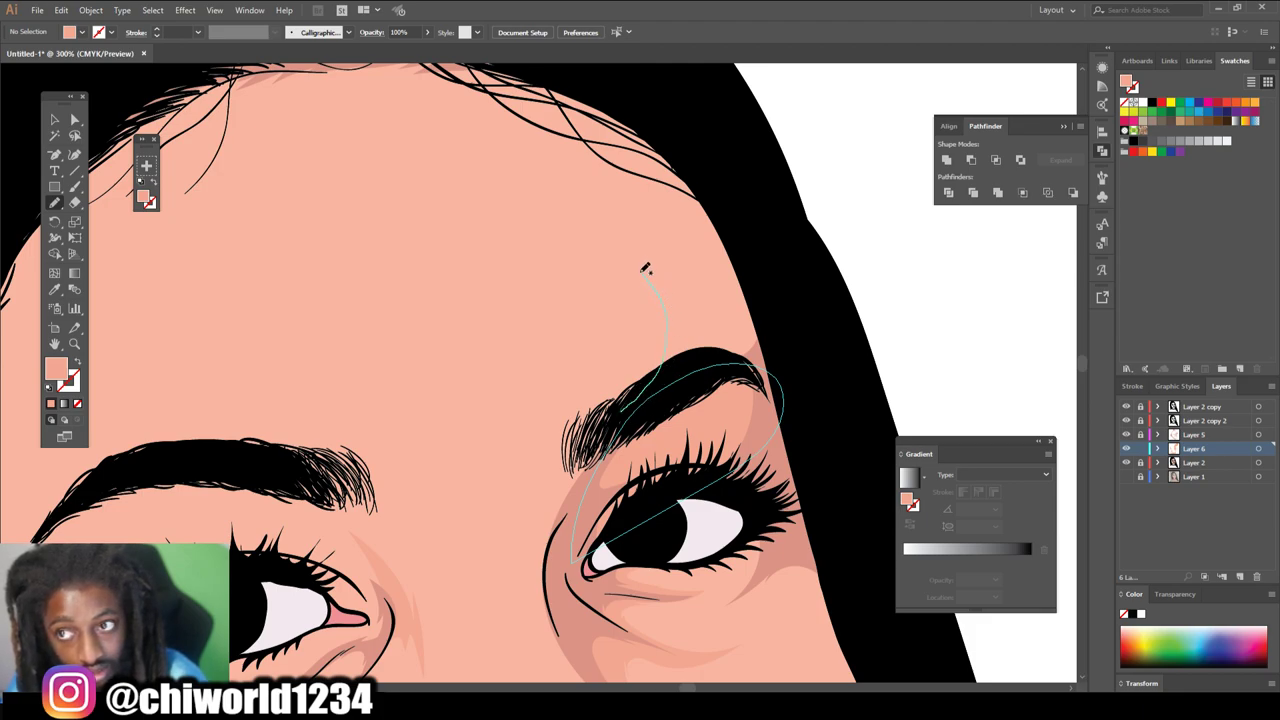
pyautogui.moveTo(602, 166)
pyautogui.mouseDown()
pyautogui.moveTo(500, 68)
pyautogui.moveTo(460, 56)
pyautogui.moveTo(798, 326)
pyautogui.moveTo(658, 478)
pyautogui.mouseUp()
pyautogui.hotkey('ctrl', '-')
pyautogui.hotkey('ctrl', '-')
pyautogui.hotkey('ctrl', '-')
pyautogui.hotkey('ctrl', '-')
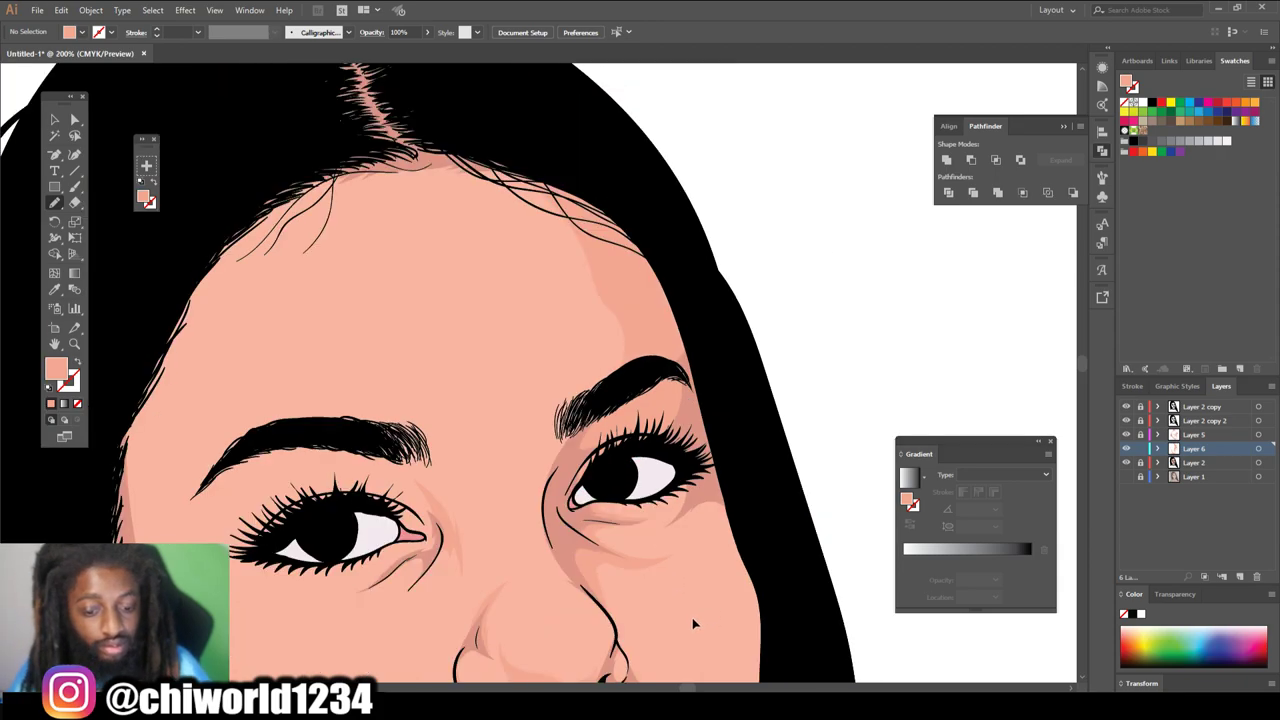
pyautogui.hotkey('ctrl', '+')
pyautogui.hotkey('ctrl', '+')
pyautogui.hotkey('ctrl', '+')
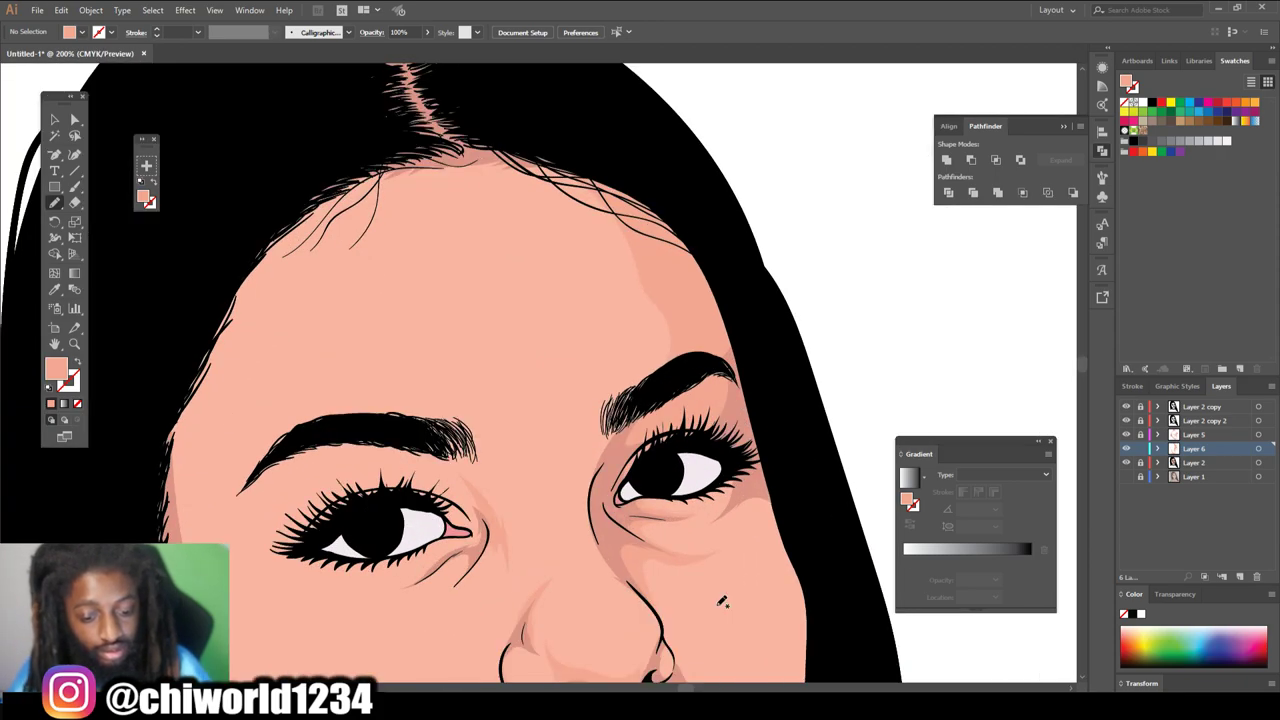
pyautogui.moveTo(648, 428)
pyautogui.mouseDown()
pyautogui.moveTo(625, 284)
pyautogui.moveTo(574, 211)
pyautogui.moveTo(510, 164)
pyautogui.moveTo(677, 278)
pyautogui.moveTo(680, 446)
pyautogui.mouseUp()
# - Draw a Pencil midtone from the right of the chin under the lower lip to the right mouth corner and along the right jaw
pyautogui.hotkey('ctrl', '-')
pyautogui.hotkey('ctrl', '-')
pyautogui.hotkey('ctrl', '-')
pyautogui.hotkey('ctrl', '-')
pyautogui.scroll(-2, 769, 617)
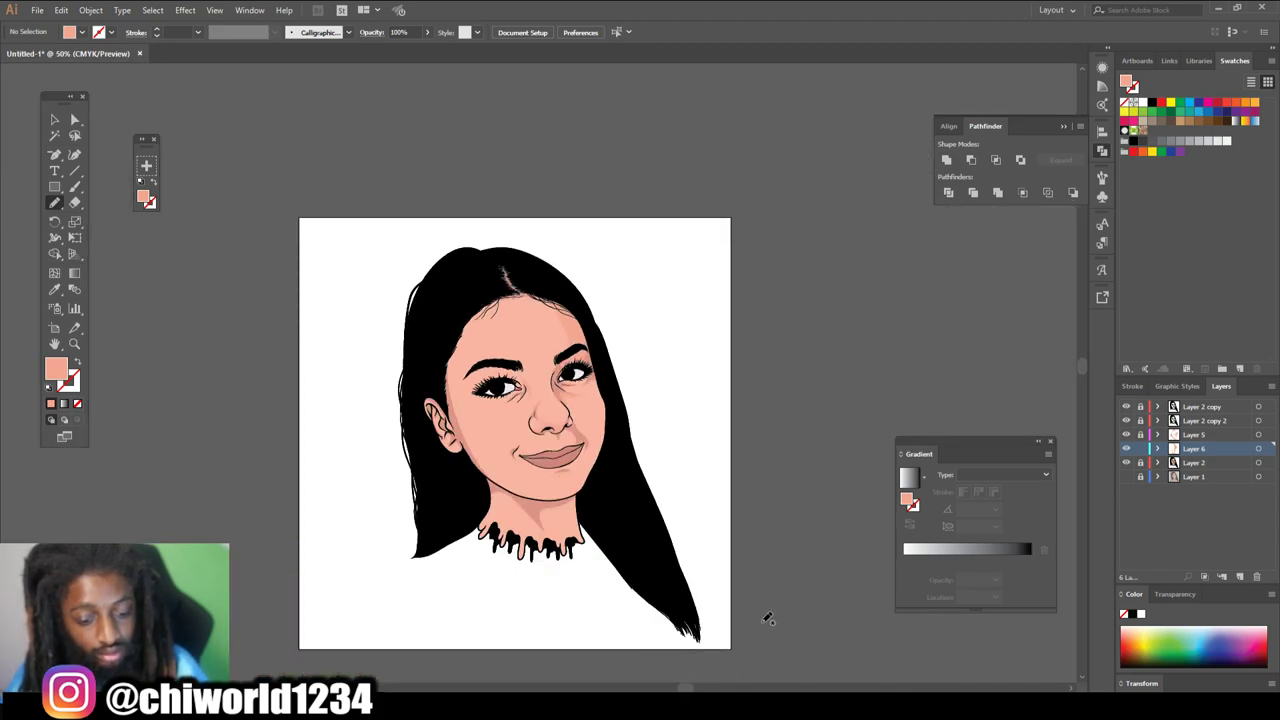
pyautogui.hotkey('ctrl', '+')
pyautogui.hotkey('ctrl', '+')
pyautogui.hotkey('ctrl', '+')
pyautogui.hotkey('ctrl', '+')
pyautogui.hotkey('ctrl', '+')
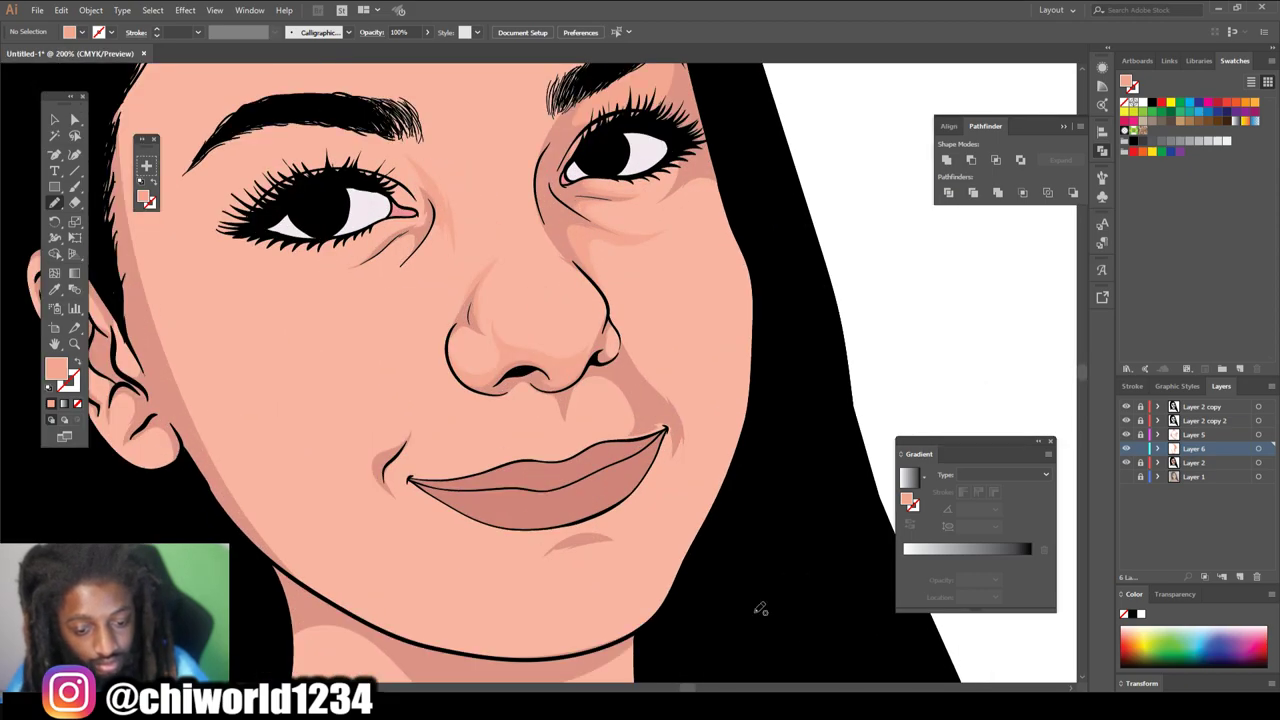
pyautogui.scroll(-2, 760, 609)
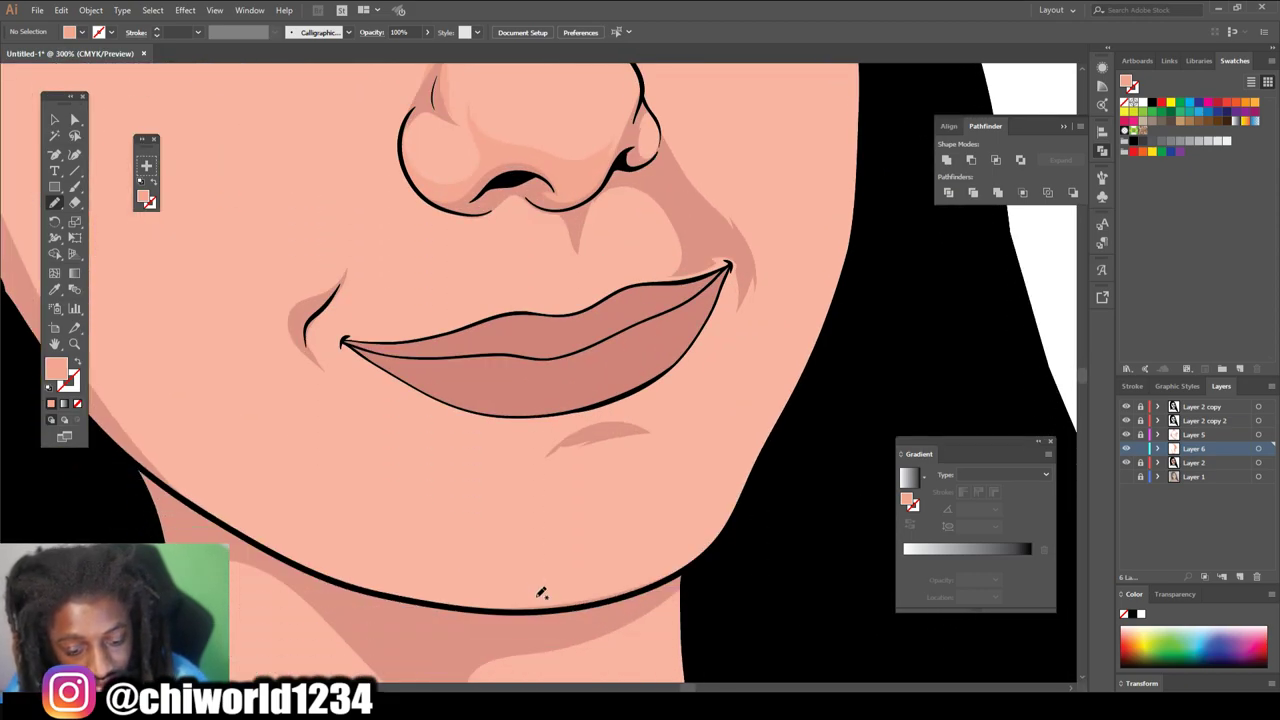
pyautogui.moveTo(518, 628)
pyautogui.mouseDown()
pyautogui.moveTo(609, 610)
pyautogui.moveTo(701, 537)
pyautogui.mouseUp()
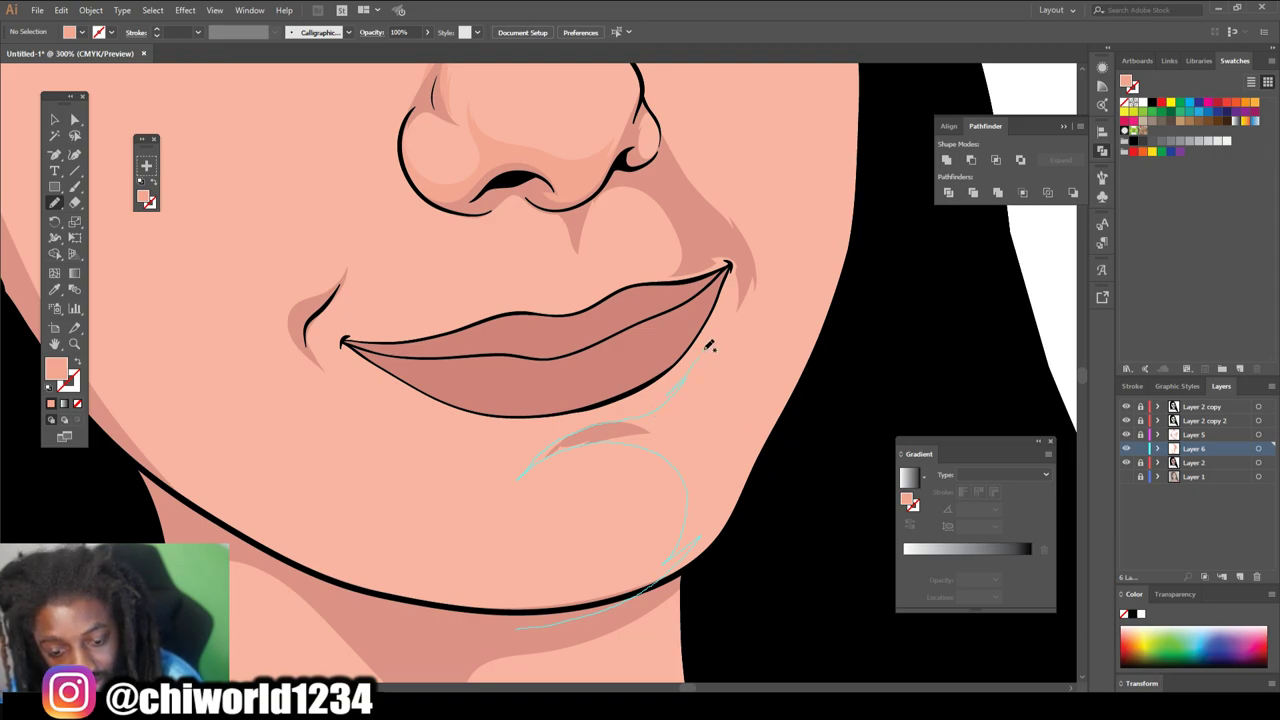
pyautogui.moveTo(712, 340)
pyautogui.mouseDown()
pyautogui.moveTo(738, 265)
pyautogui.moveTo(709, 228)
pyautogui.moveTo(748, 252)
pyautogui.mouseUp()
pyautogui.moveTo(738, 352); pyautogui.dragTo(722, 422)
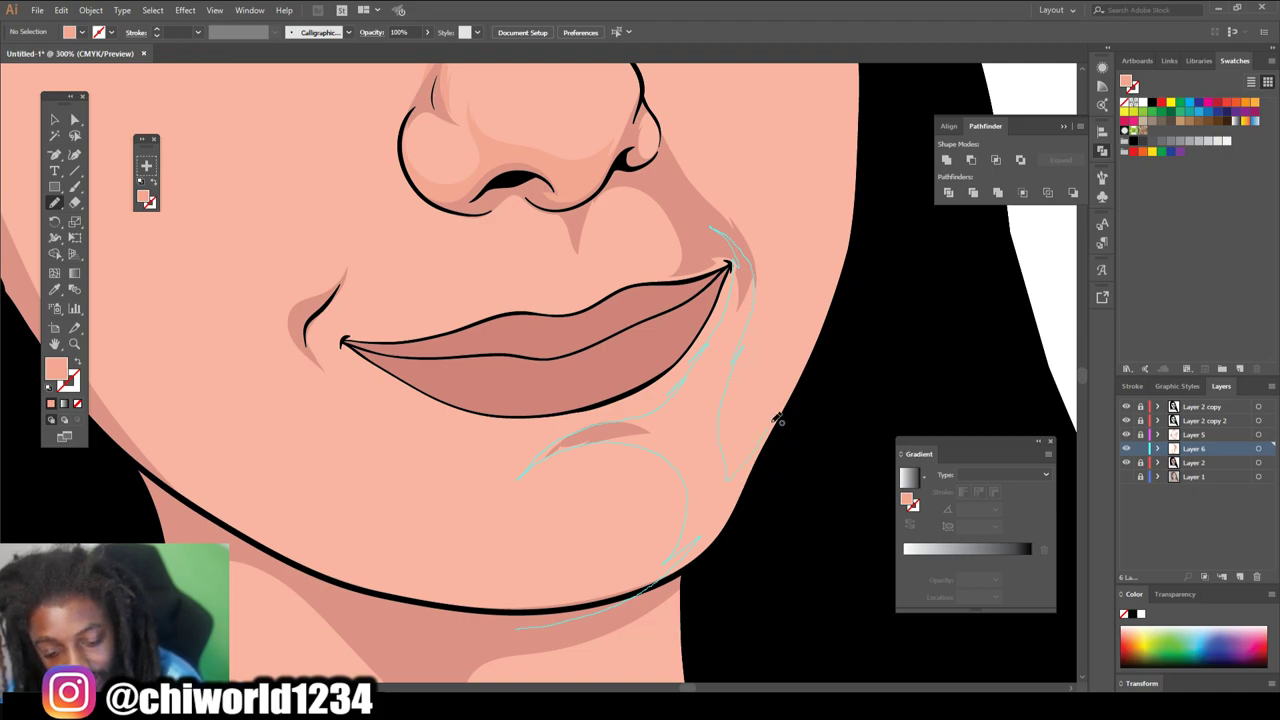
pyautogui.moveTo(840, 300)
pyautogui.mouseDown()
pyautogui.moveTo(778, 468)
pyautogui.moveTo(675, 587)
pyautogui.moveTo(532, 655)
pyautogui.mouseUp()
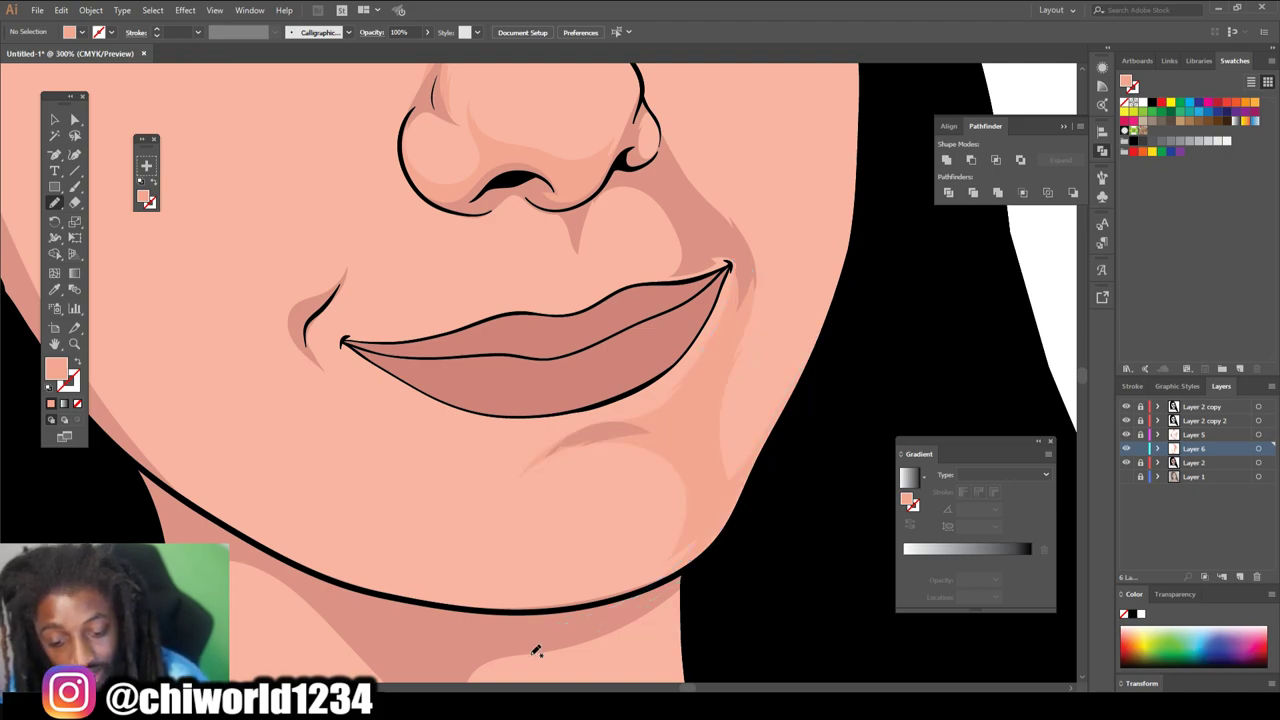
# - Draw Pencil midtones along the right smile fold from the nostril past the mouth corner, and above the right half of the upper lip
pyautogui.scroll(-5, 536, 650)
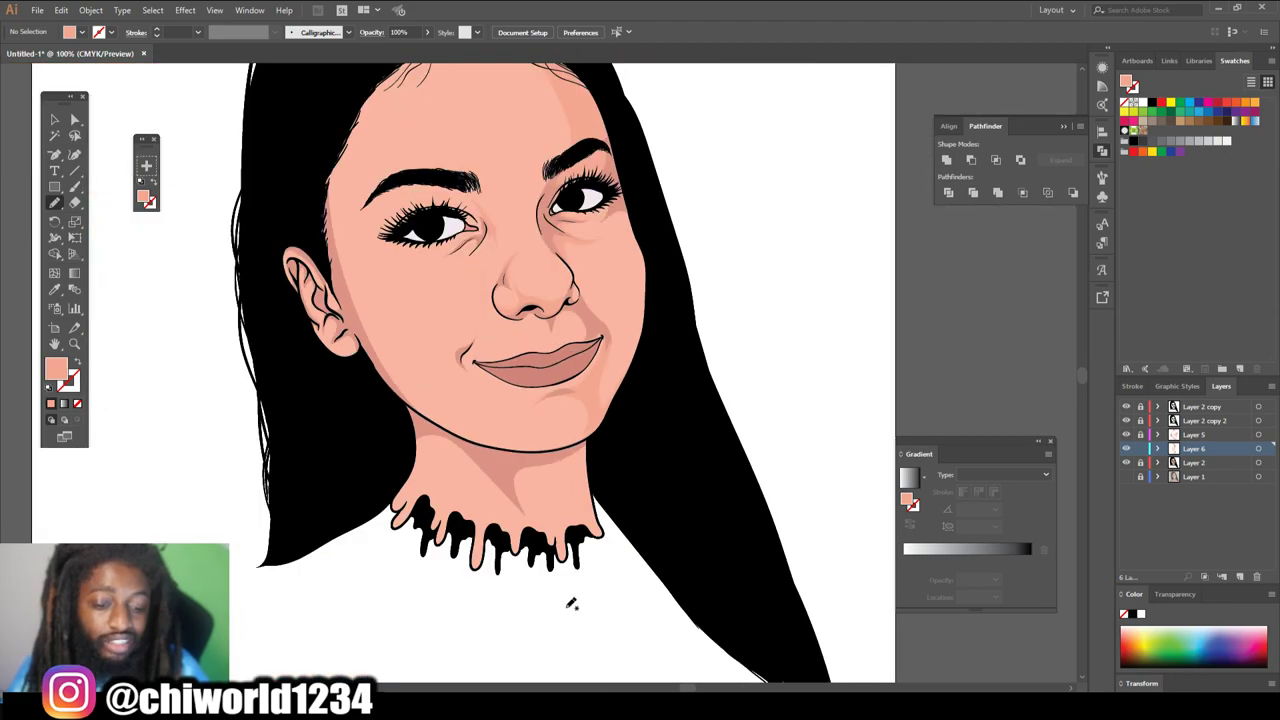
pyautogui.scroll(5, 583, 602)
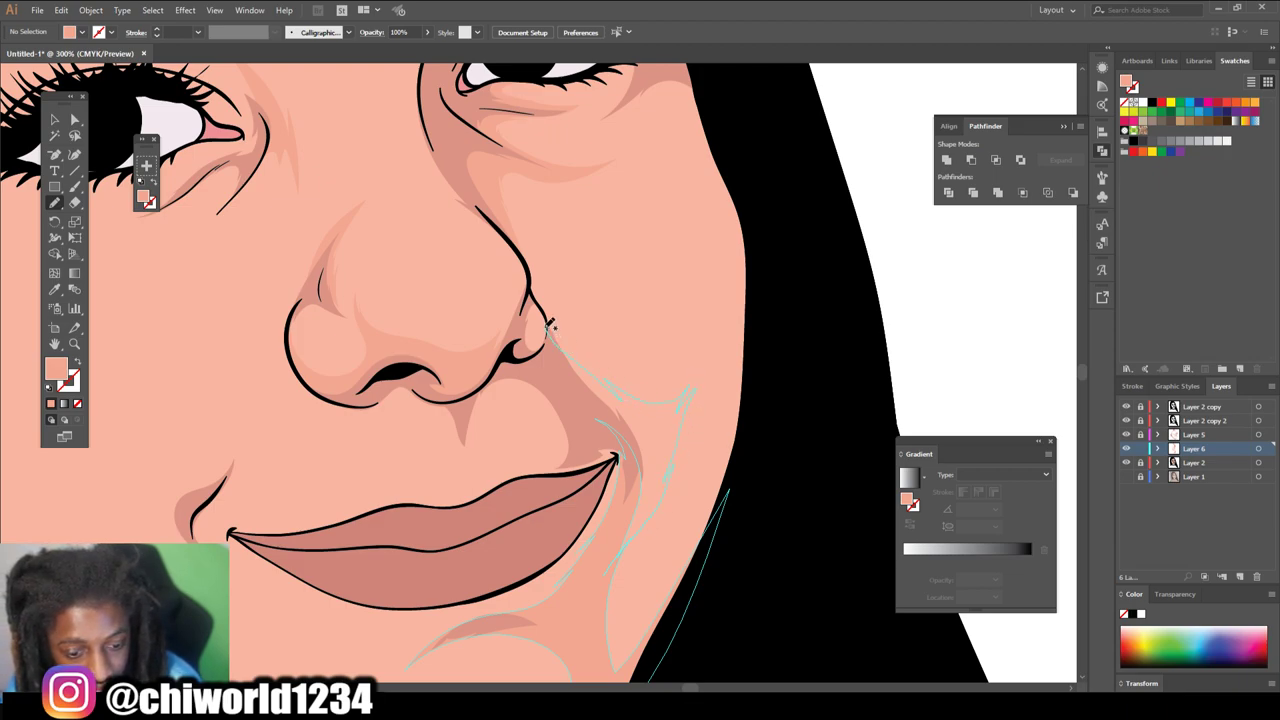
pyautogui.moveTo(627, 505); pyautogui.dragTo(603, 583)
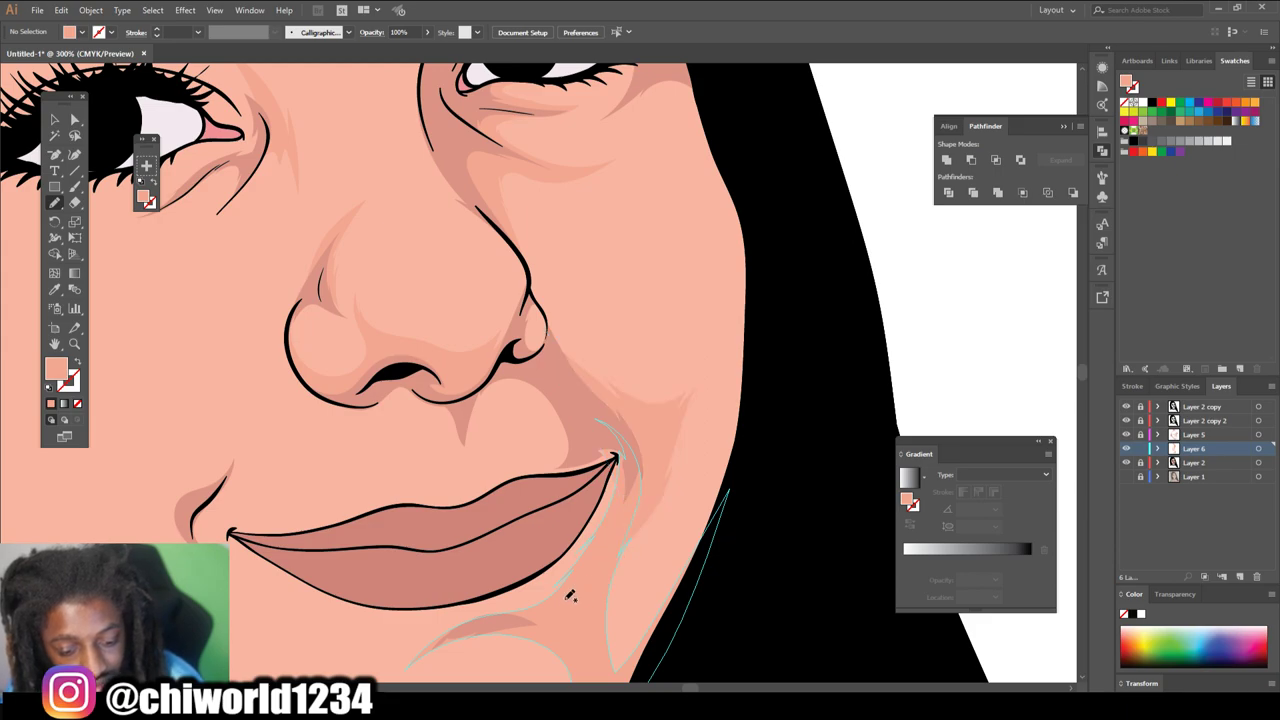
pyautogui.moveTo(621, 460)
pyautogui.mouseDown()
pyautogui.moveTo(532, 483)
pyautogui.moveTo(548, 446)
pyautogui.mouseUp()
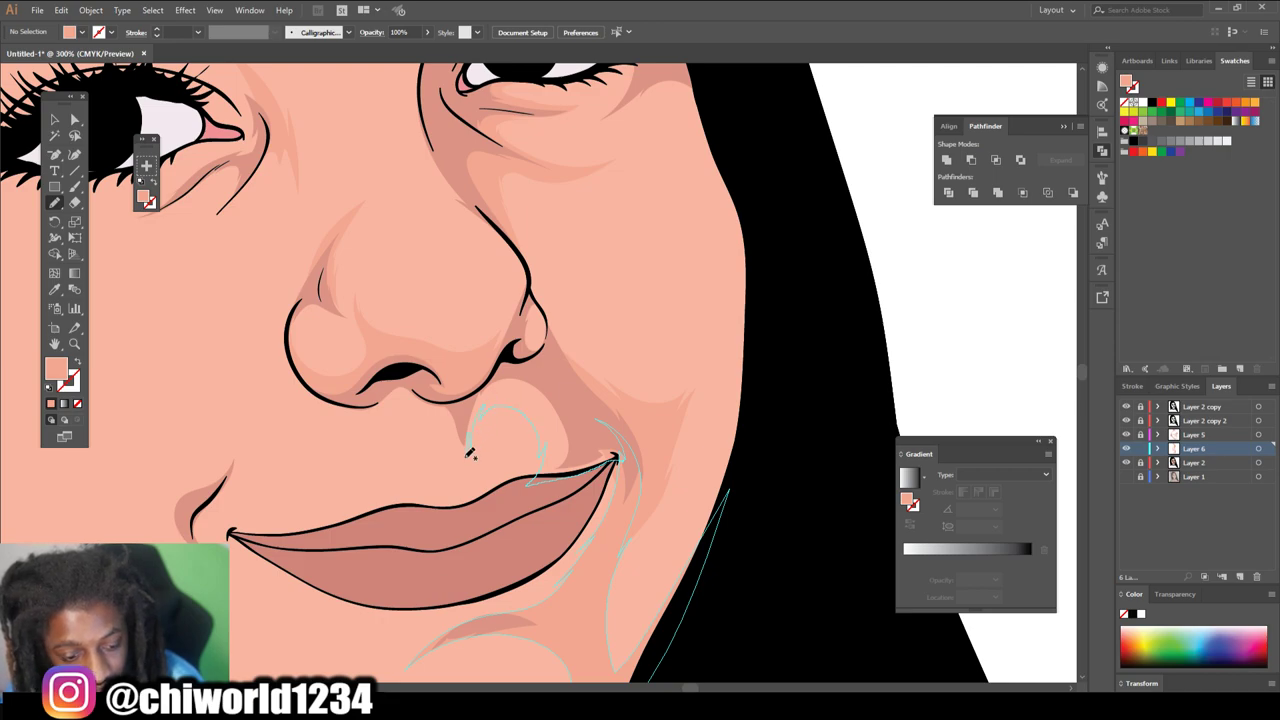
pyautogui.moveTo(446, 414); pyautogui.dragTo(618, 457)
pyautogui.hotkey('ctrl', '0')
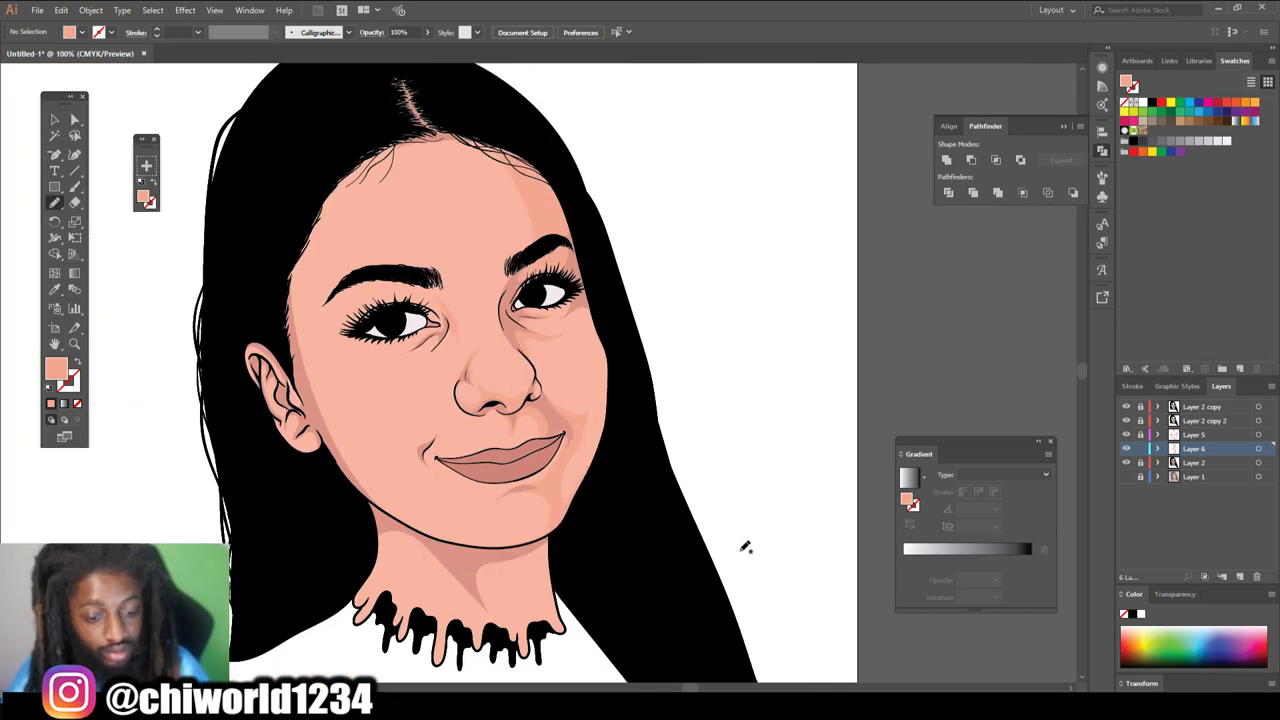
# - Draw a Pencil midtone from beneath the right eye's outer corner down the outer edge of the right cheek
pyautogui.hotkey('ctrl', '+')
pyautogui.hotkey('ctrl', '+')
pyautogui.hotkey('ctrl', '+')
pyautogui.moveTo(611, 533); pyautogui.dragTo(485, 422)
pyautogui.scroll(1, 607, 420)
pyautogui.moveTo(573, 210); pyautogui.dragTo(565, 270)
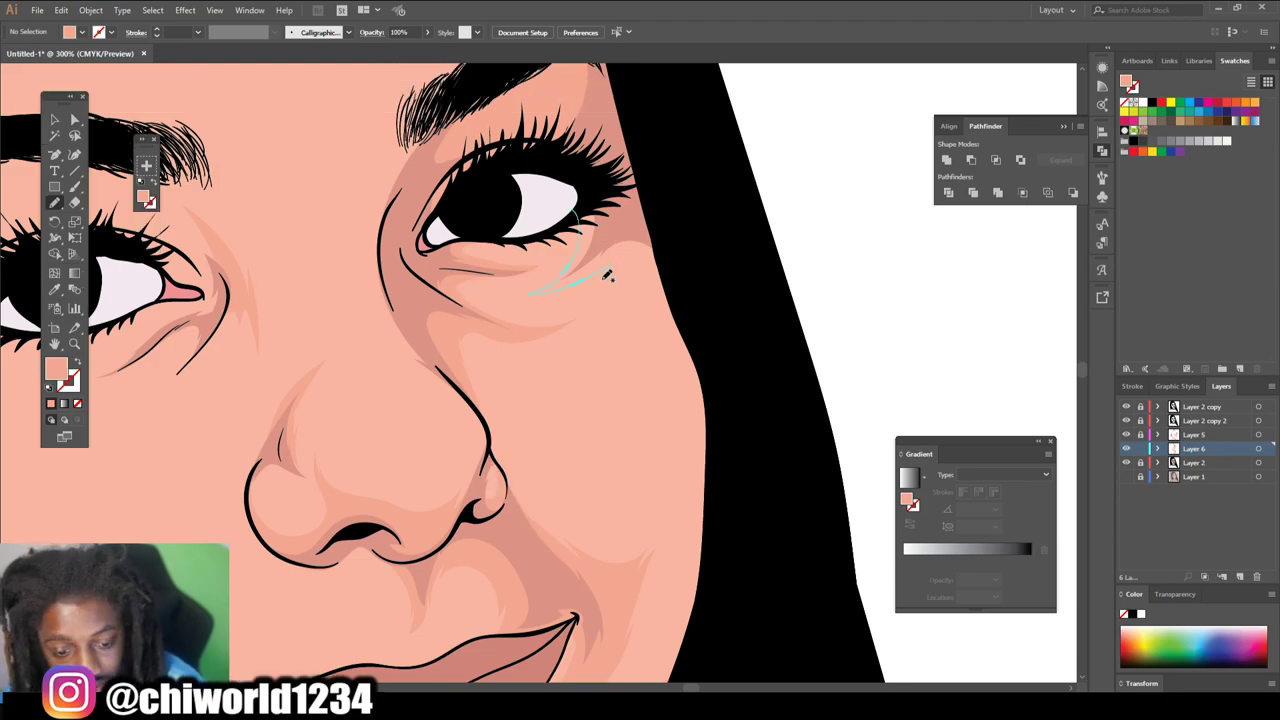
pyautogui.moveTo(663, 357)
pyautogui.mouseDown()
pyautogui.moveTo(676, 610)
pyautogui.moveTo(647, 246)
pyautogui.moveTo(533, 267)
pyautogui.mouseUp()
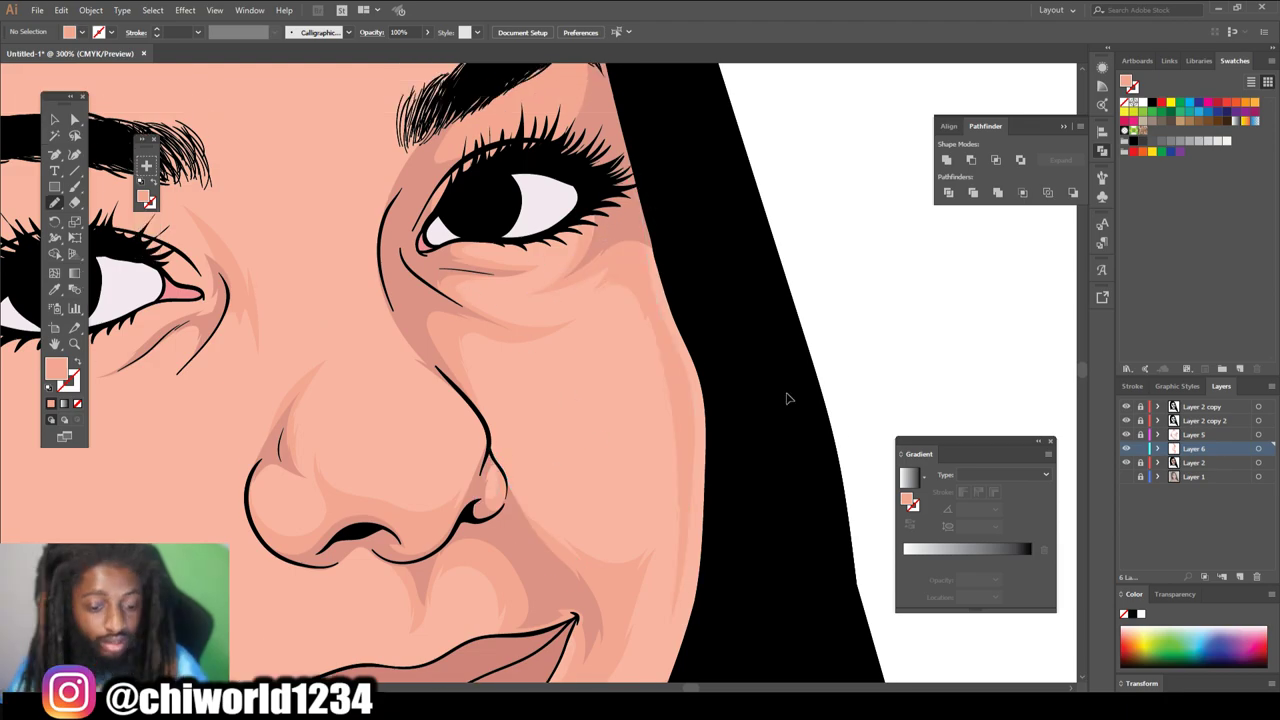
# - Draw Pencil midtones beneath the left eye and around the smile crease beside the left mouth corner
pyautogui.hotkey('ctrl', '0')
pyautogui.hotkey('ctrl', '+')
pyautogui.scroll(3, 742, 406)
pyautogui.moveTo(598, 306)
pyautogui.mouseDown()
pyautogui.moveTo(549, 383)
pyautogui.moveTo(505, 386)
pyautogui.mouseUp()
pyautogui.moveTo(522, 343); pyautogui.dragTo(591, 279)
pyautogui.hotkey('ctrl', '-')
pyautogui.hotkey('ctrl', '-')
pyautogui.scroll(-2, 797, 426)
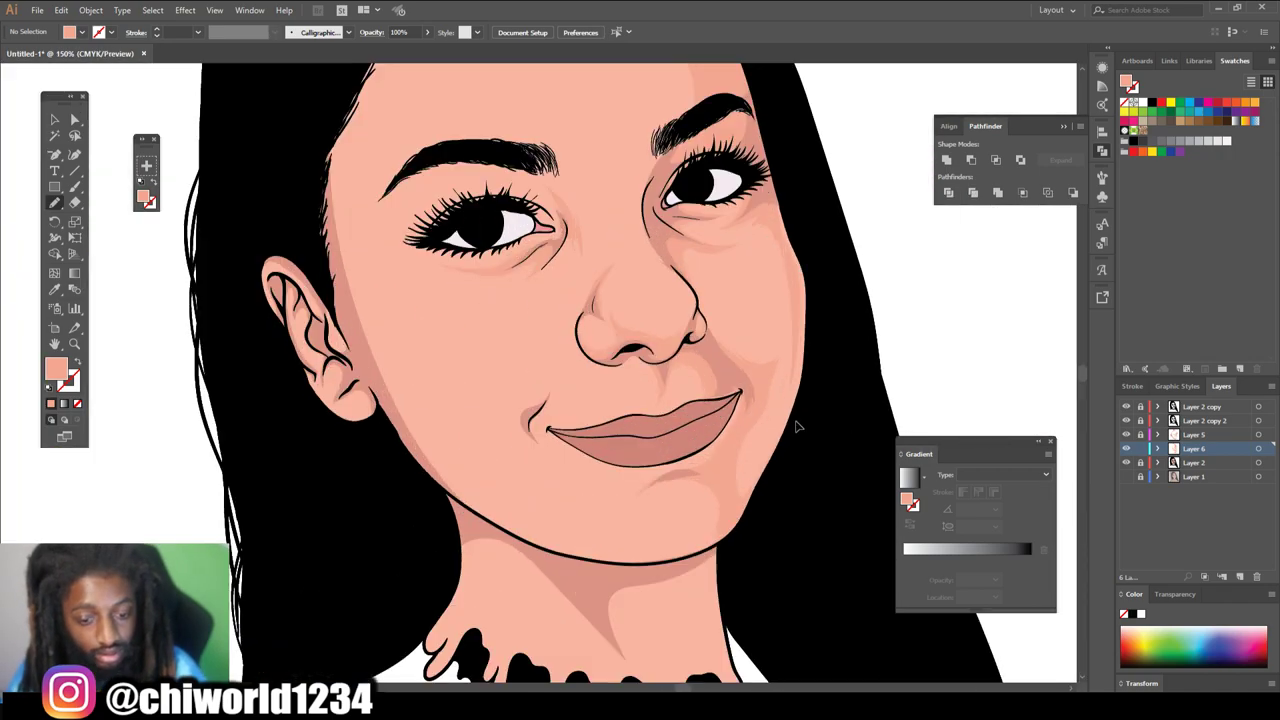
pyautogui.hotkey('ctrl', '+')
pyautogui.hotkey('ctrl', '+')
pyautogui.moveTo(506, 460)
pyautogui.mouseDown()
pyautogui.moveTo(481, 436)
pyautogui.moveTo(500, 495)
pyautogui.mouseUp()
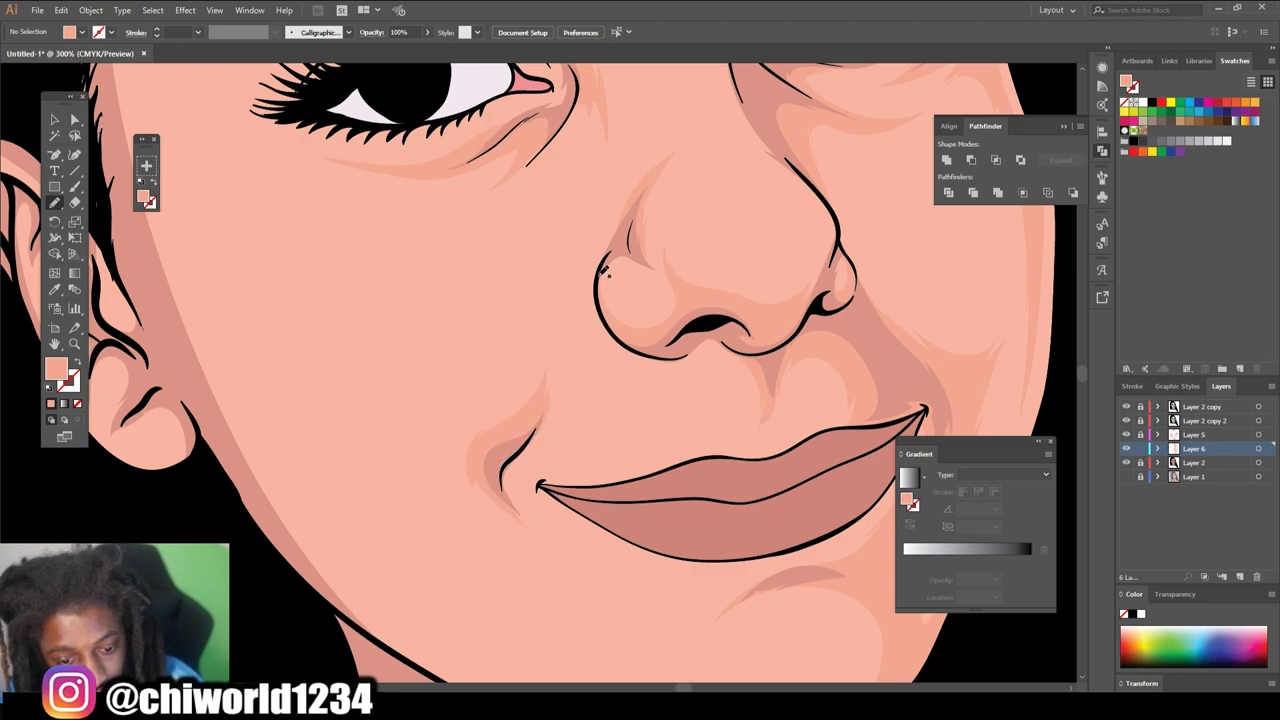
# - Draw a long Pencil midtone from the chin along the left jawline and up the left cheek beside the dark shadow
pyautogui.scroll(-3, 651, 614)
pyautogui.hotkey('ctrl', '+')
pyautogui.hotkey('ctrl', '+')
pyautogui.moveTo(752, 477)
pyautogui.mouseDown()
pyautogui.moveTo(790, 430)
pyautogui.moveTo(750, 456)
pyautogui.moveTo(749, 472)
pyautogui.mouseUp()
pyautogui.scroll(-1, 828, 610)
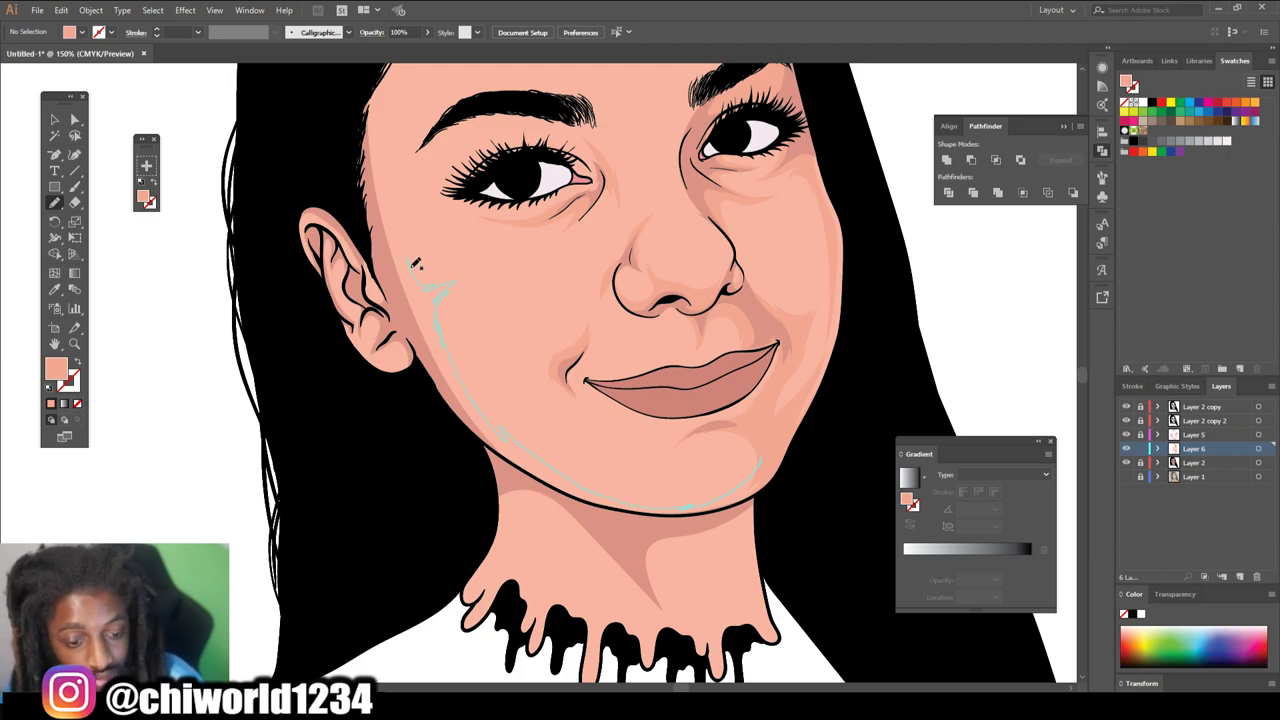
pyautogui.moveTo(446, 203)
pyautogui.mouseDown()
pyautogui.moveTo(443, 146)
pyautogui.moveTo(359, 166)
pyautogui.moveTo(737, 504)
pyautogui.moveTo(756, 462)
pyautogui.mouseUp()
# - Draw Pencil midtones along the left side of the forehead, following the hairline, and around the left brow area
pyautogui.hotkey('ctrl', '-')
pyautogui.hotkey('ctrl', '-')
pyautogui.scroll(3, 535, 250)
pyautogui.moveTo(410, 475)
pyautogui.mouseDown()
pyautogui.moveTo(558, 430)
pyautogui.moveTo(506, 373)
pyautogui.moveTo(469, 362)
pyautogui.moveTo(458, 305)
pyautogui.moveTo(478, 275)
pyautogui.moveTo(521, 82)
pyautogui.moveTo(408, 476)
pyautogui.mouseUp()
pyautogui.moveTo(818, 343)
pyautogui.mouseDown()
pyautogui.moveTo(797, 271)
pyautogui.moveTo(690, 88)
pyautogui.moveTo(820, 340)
pyautogui.mouseUp()
pyautogui.hotkey('ctrl', '-')
pyautogui.scroll(-5, 808, 403)
pyautogui.scroll(1, 777, 400)
pyautogui.moveTo(784, 390); pyautogui.dragTo(754, 442)
pyautogui.moveTo(699, 483); pyautogui.dragTo(690, 492)
pyautogui.hotkey('ctrl', 'z')
# - Draw a Pencil midtone on the neck below the chin, following the edge of the dark neck shadow
pyautogui.moveTo(782, 386); pyautogui.dragTo(713, 479)
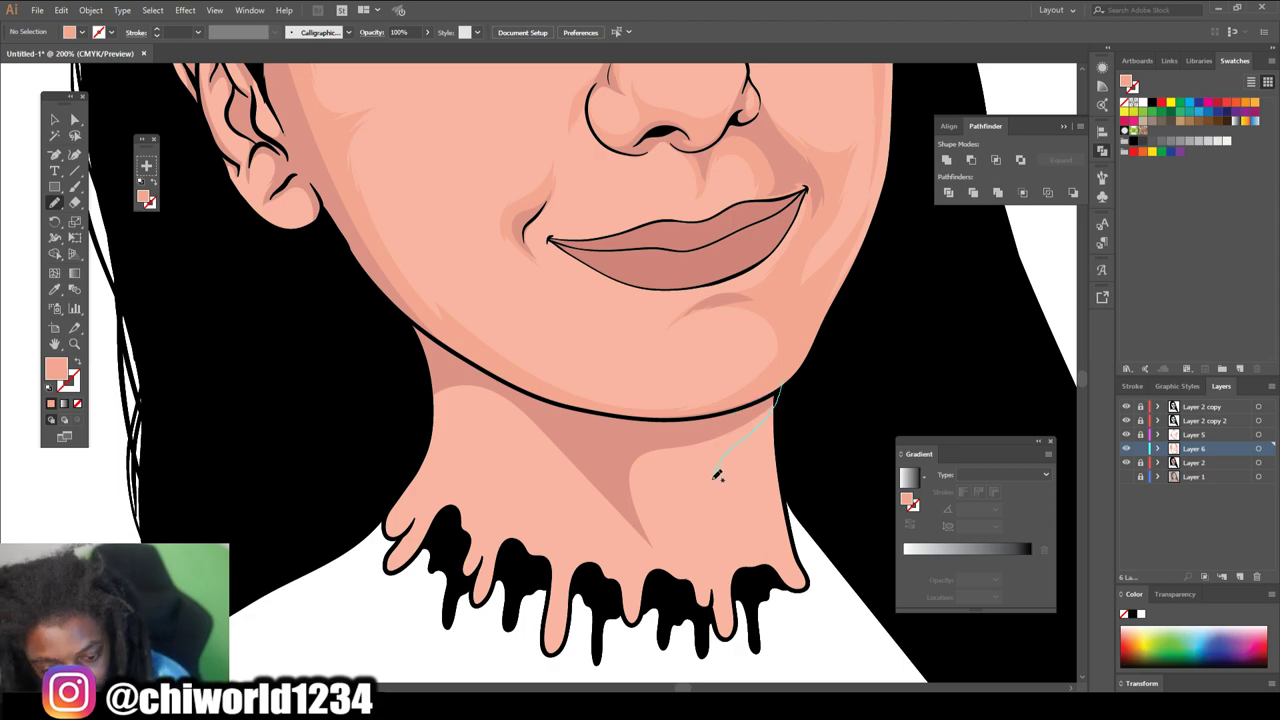
pyautogui.moveTo(701, 574); pyautogui.dragTo(623, 519)
pyautogui.moveTo(502, 430)
pyautogui.mouseDown()
pyautogui.moveTo(403, 369)
pyautogui.moveTo(795, 371)
pyautogui.mouseUp()
# - Draw Pencil midtones on the ear, covering the area above the lobe and the upper inner folds
pyautogui.hotkey('ctrl', '0')
pyautogui.hotkey('ctrl', '+')
pyautogui.hotkey('ctrl', '+')
pyautogui.hotkey('ctrl', '+')
pyautogui.hotkey('ctrl', '+')
pyautogui.hotkey('ctrl', '+')
pyautogui.moveTo(522, 556)
pyautogui.mouseDown()
pyautogui.moveTo(547, 498)
pyautogui.moveTo(534, 446)
pyautogui.moveTo(524, 550)
pyautogui.mouseUp()
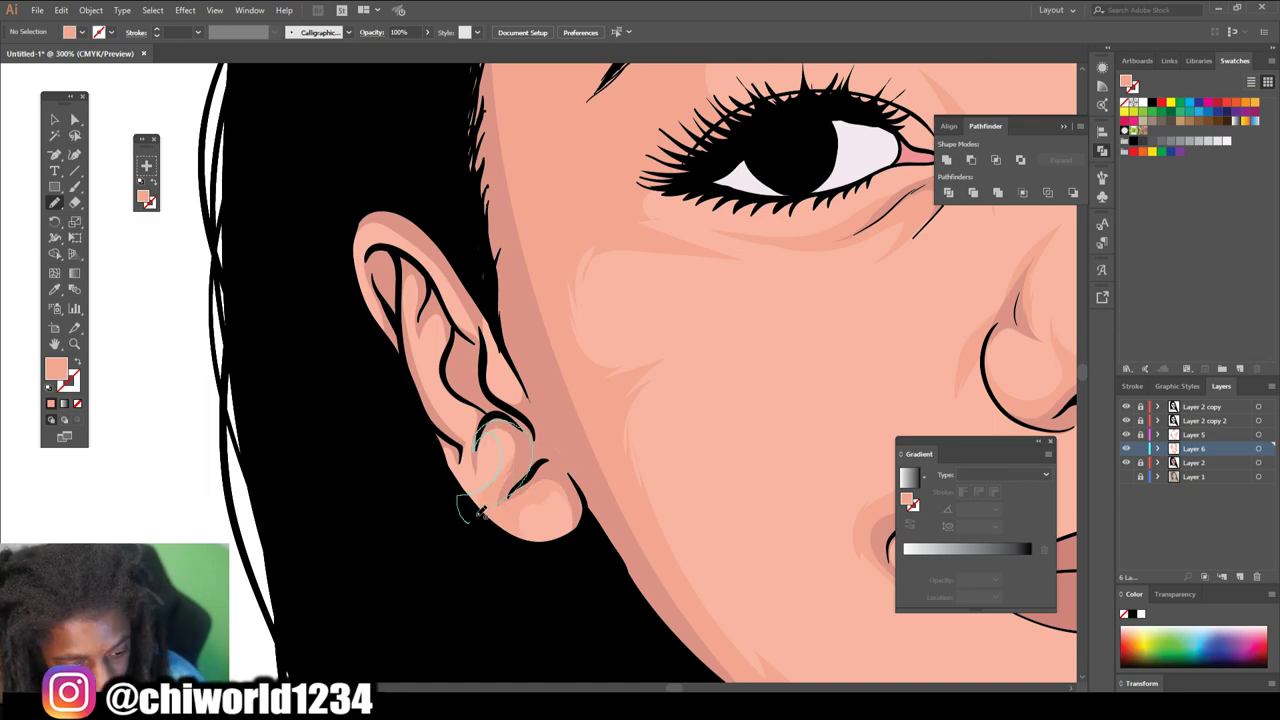
pyautogui.moveTo(398, 254)
pyautogui.mouseDown()
pyautogui.moveTo(464, 296)
pyautogui.moveTo(400, 260)
pyautogui.mouseUp()
# - Select all the midtone shapes on the face, ear and neck, then expand and combine them with Pathfinder Merge
pyautogui.hotkey('ctrl', '-')
pyautogui.hotkey('ctrl', '-')
pyautogui.hotkey('ctrl', '-')
pyautogui.hotkey('ctrl', '0')
pyautogui.hotkey('ctrl', '+')
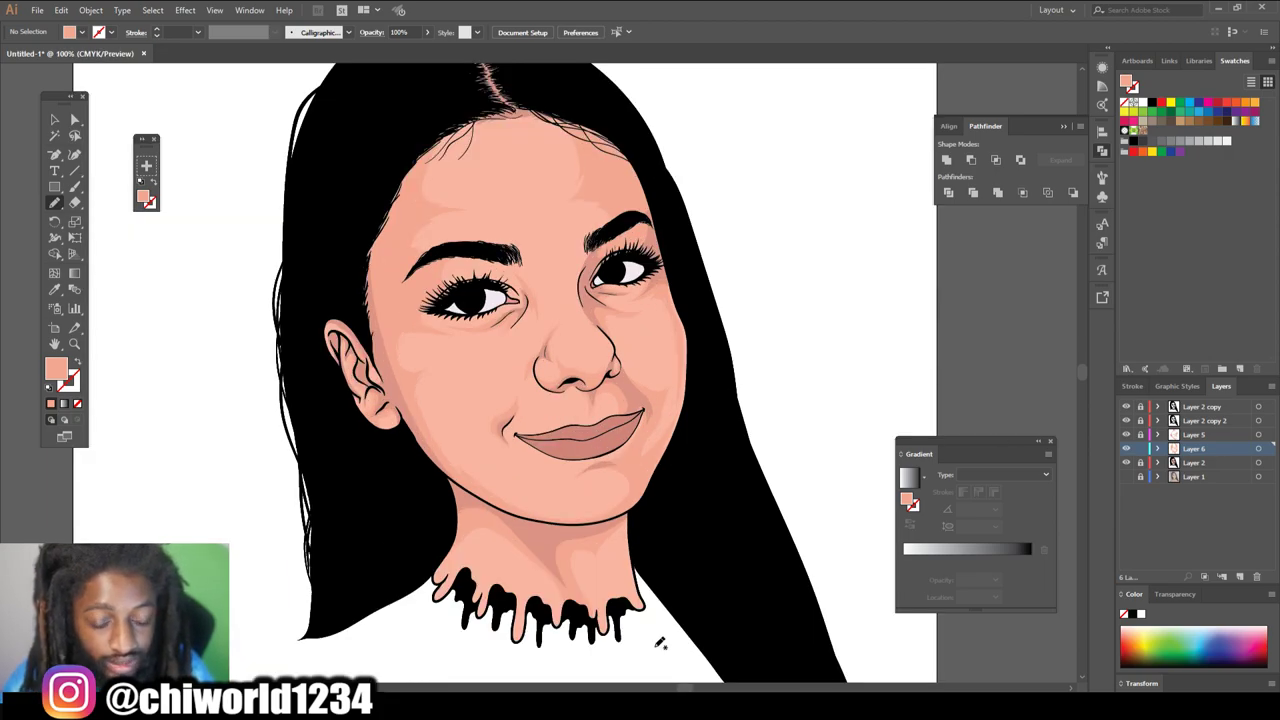
pyautogui.hotkey('ctrl', '-')
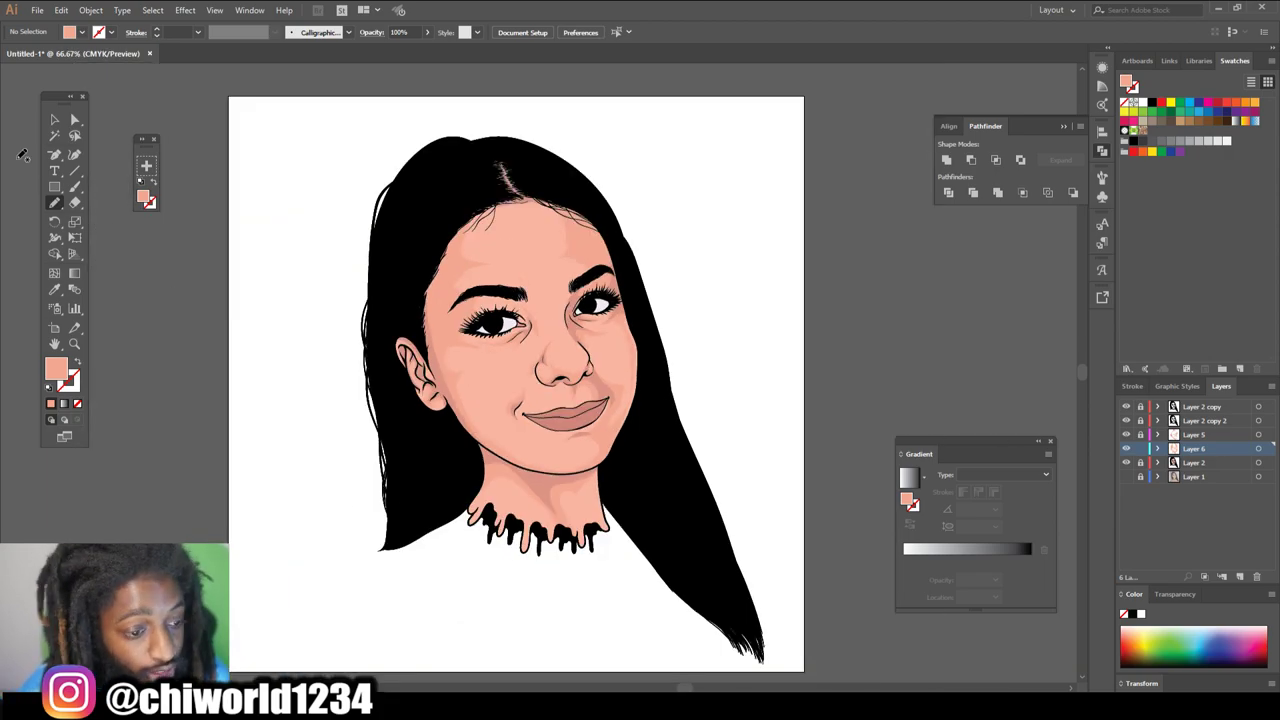
pyautogui.click(54, 120)
pyautogui.moveTo(328, 121); pyautogui.dragTo(742, 588)
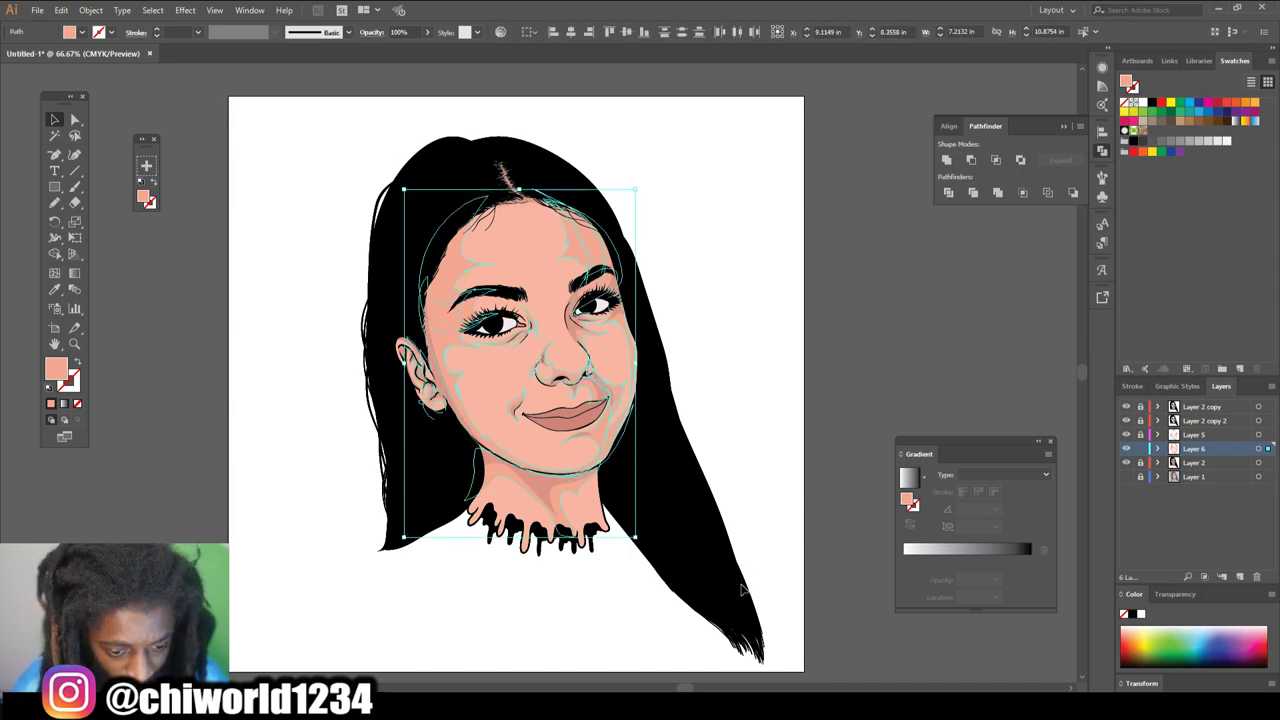
pyautogui.click(89, 11)
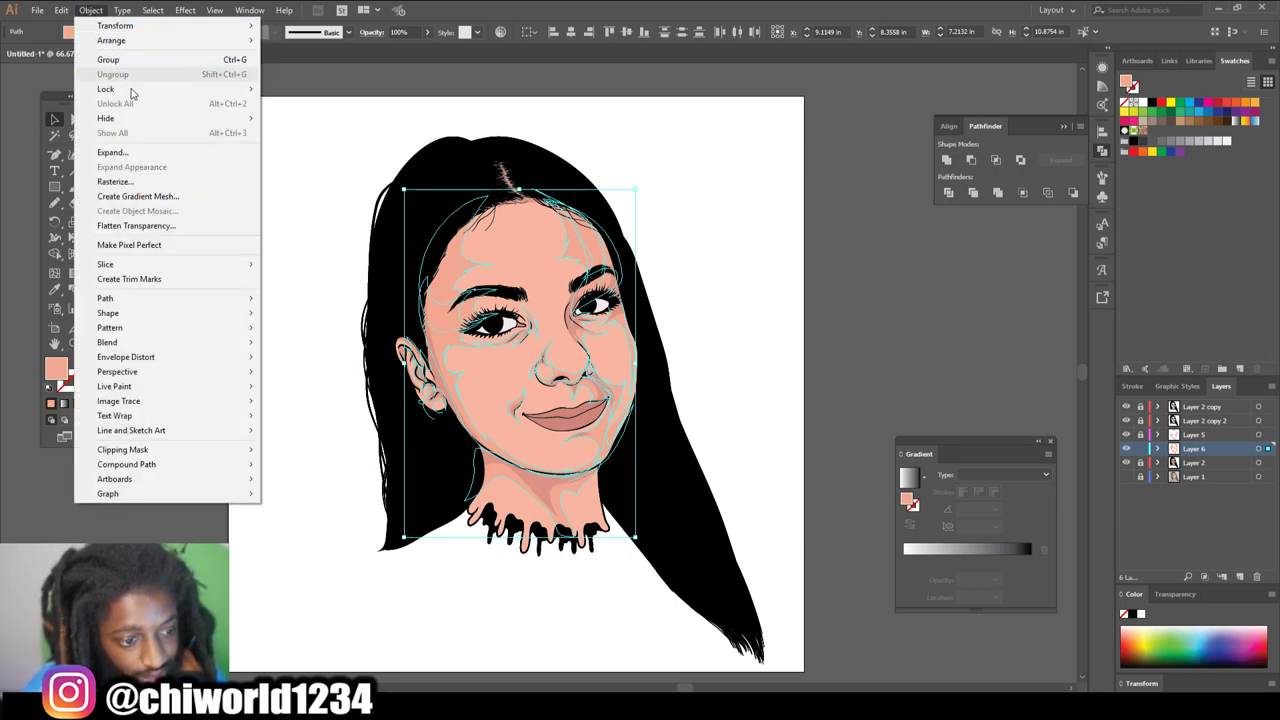
pyautogui.click(138, 153)
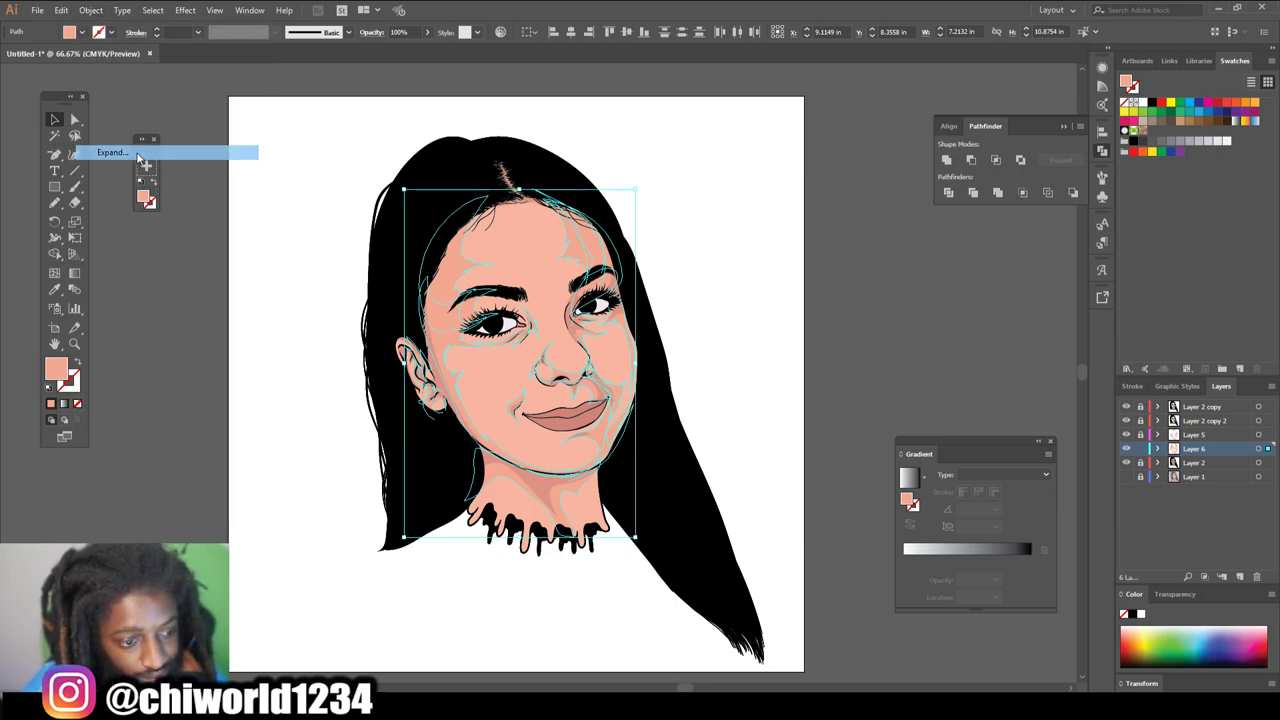
pyautogui.click(995, 195)
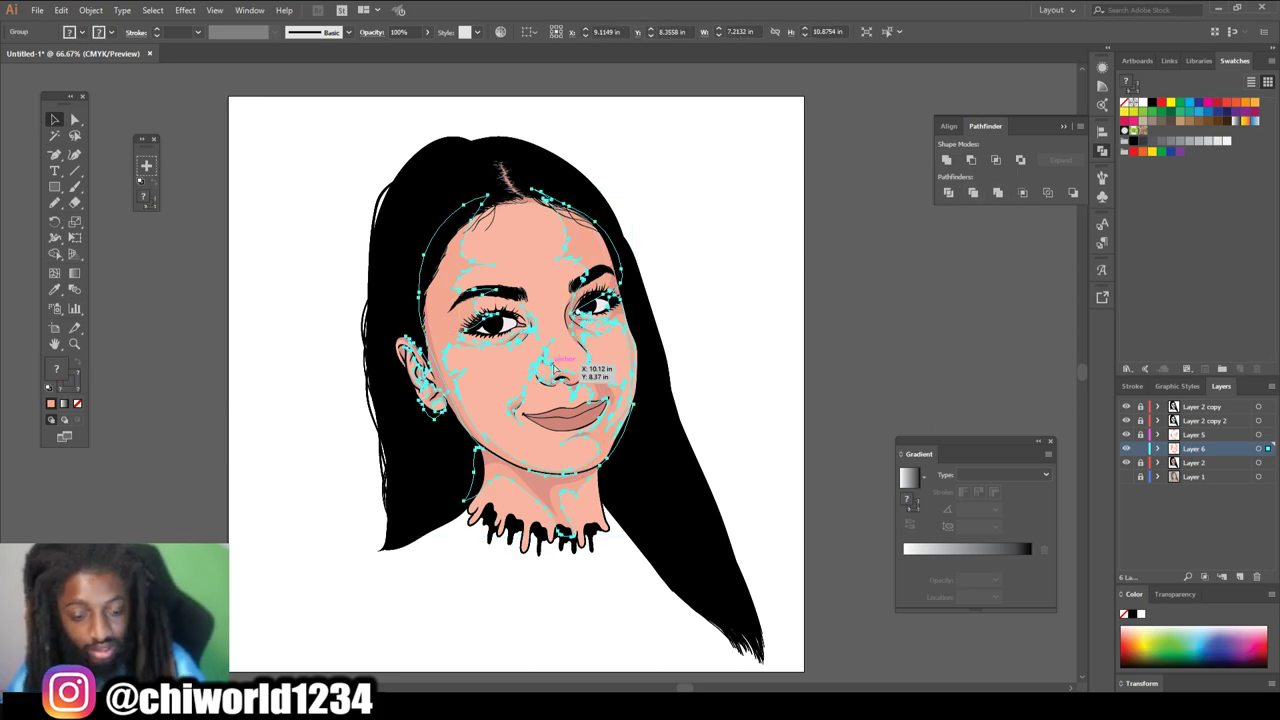
# - Adjust the merged midtones' CMYK color balance with preview on, raising magenta by 2% and fine-tuning yellow and black
pyautogui.hotkey('ctrl', '=')
pyautogui.hotkey('ctrl', '=')
pyautogui.hotkey('ctrl', '=')
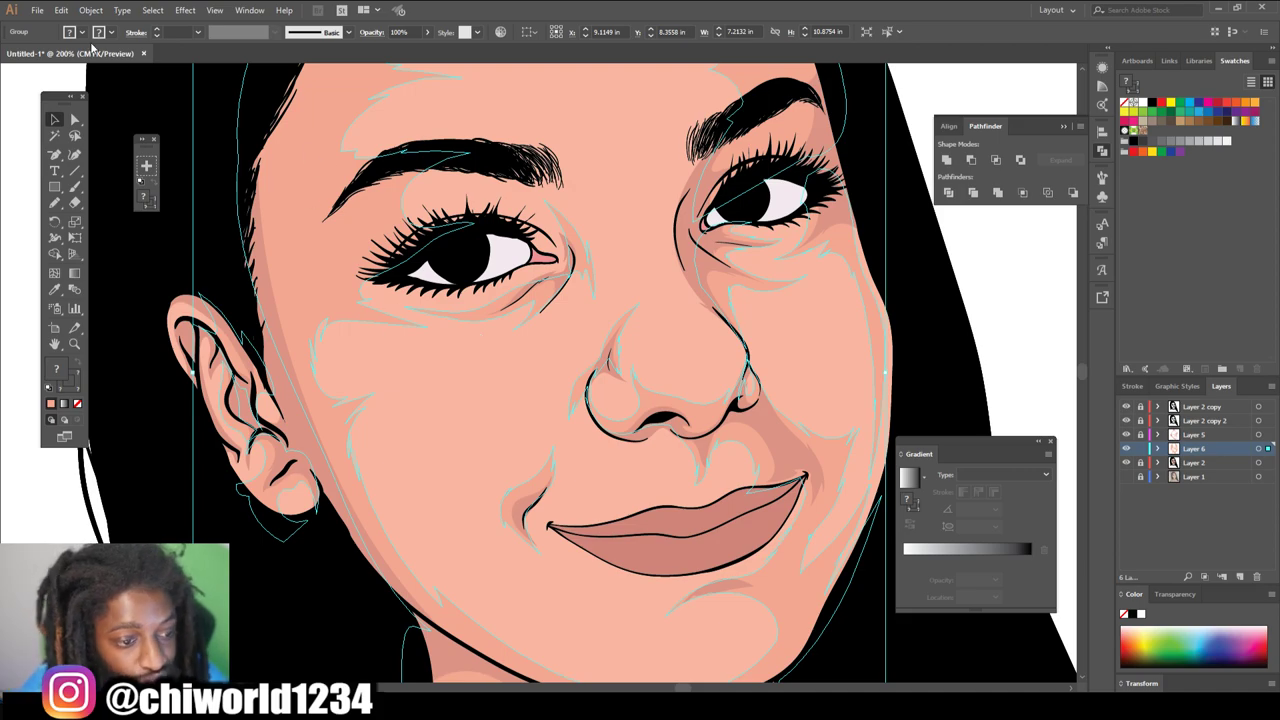
pyautogui.click(61, 11)
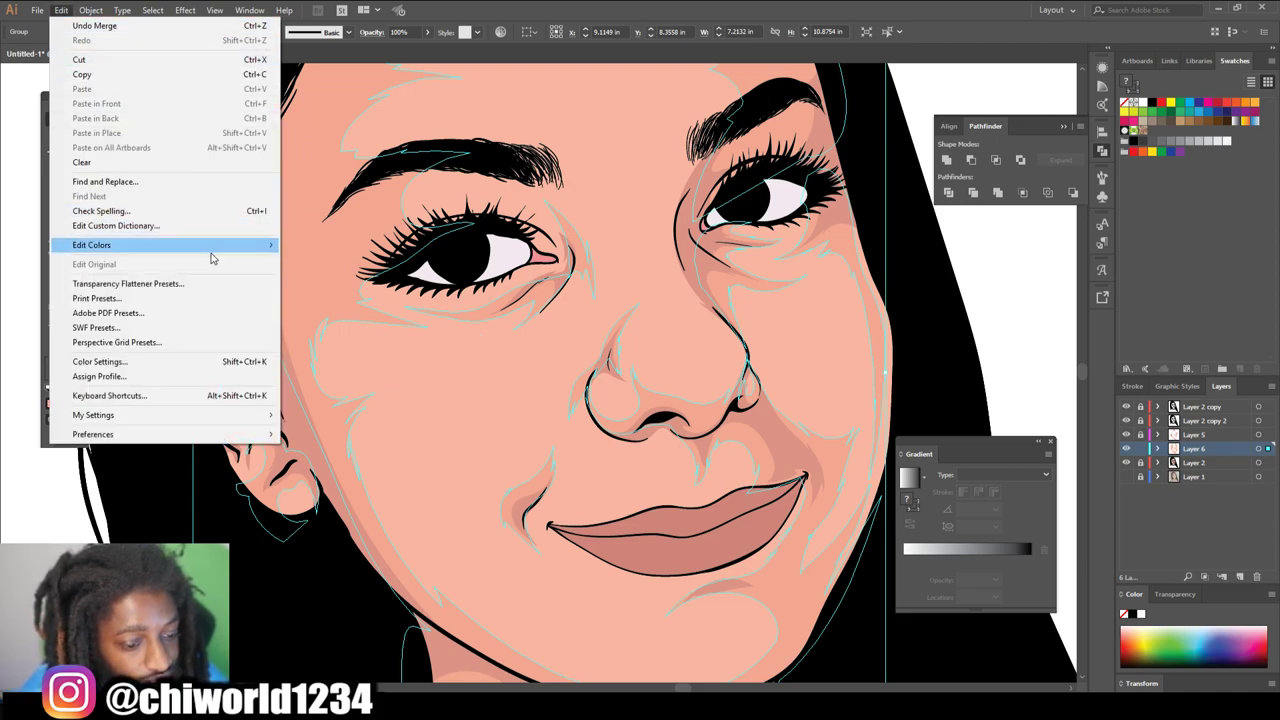
pyautogui.moveTo(236, 253)
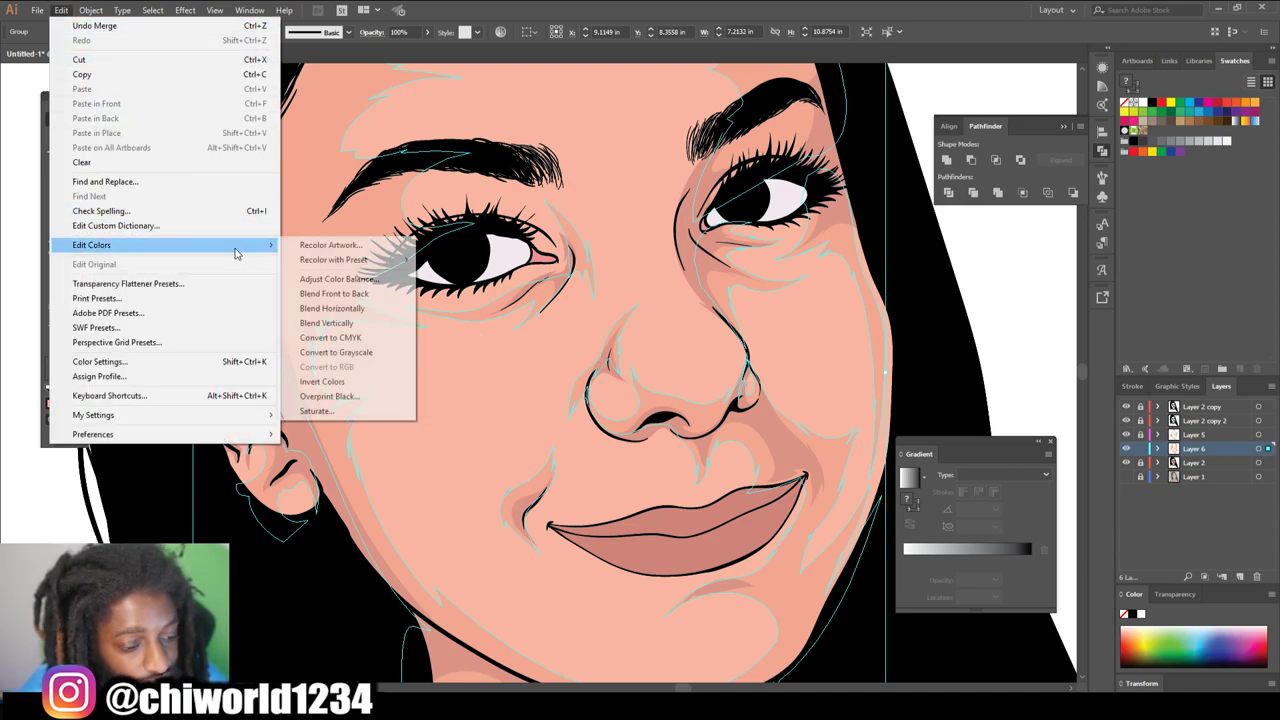
pyautogui.click(340, 279)
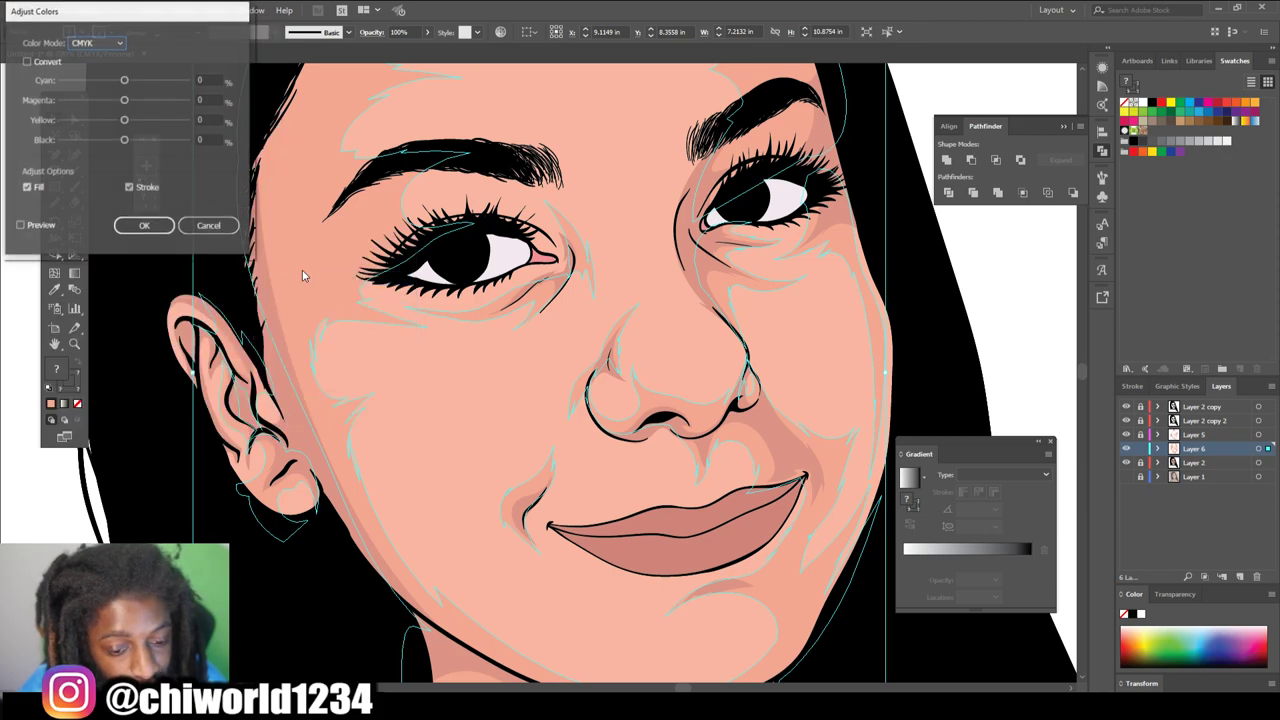
pyautogui.click(20, 225)
pyautogui.click(124, 140)
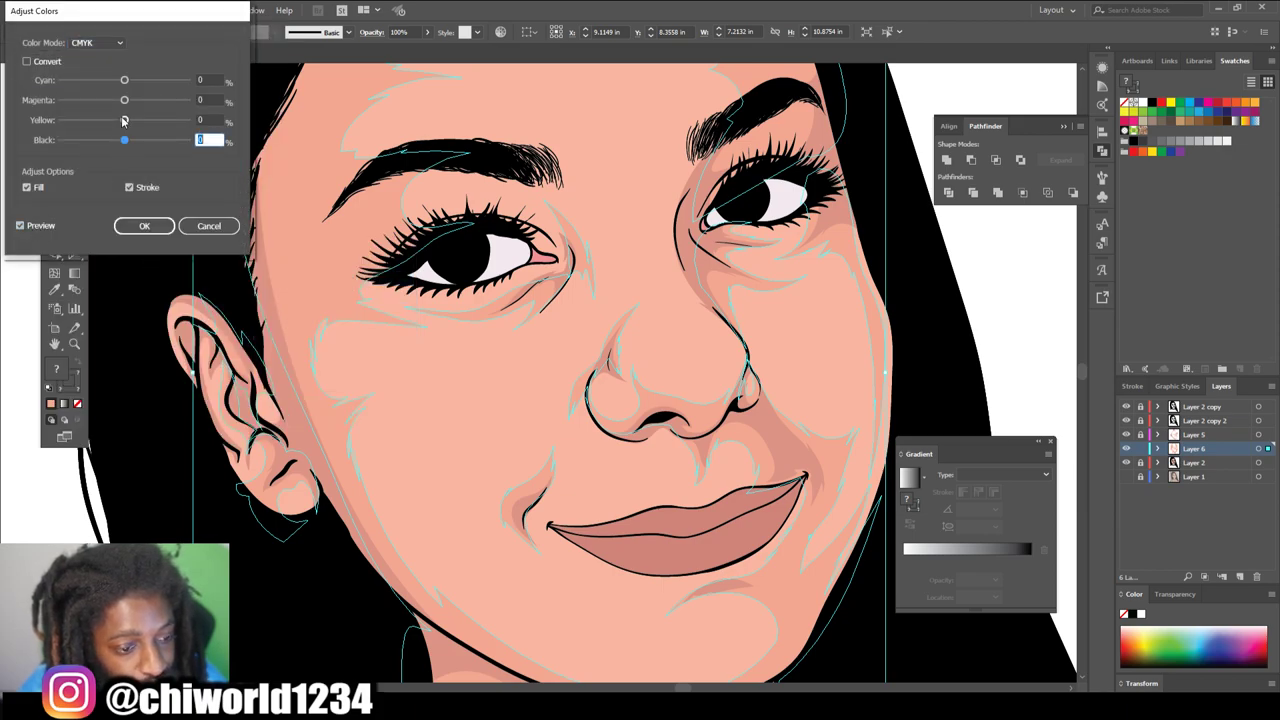
pyautogui.click(124, 101)
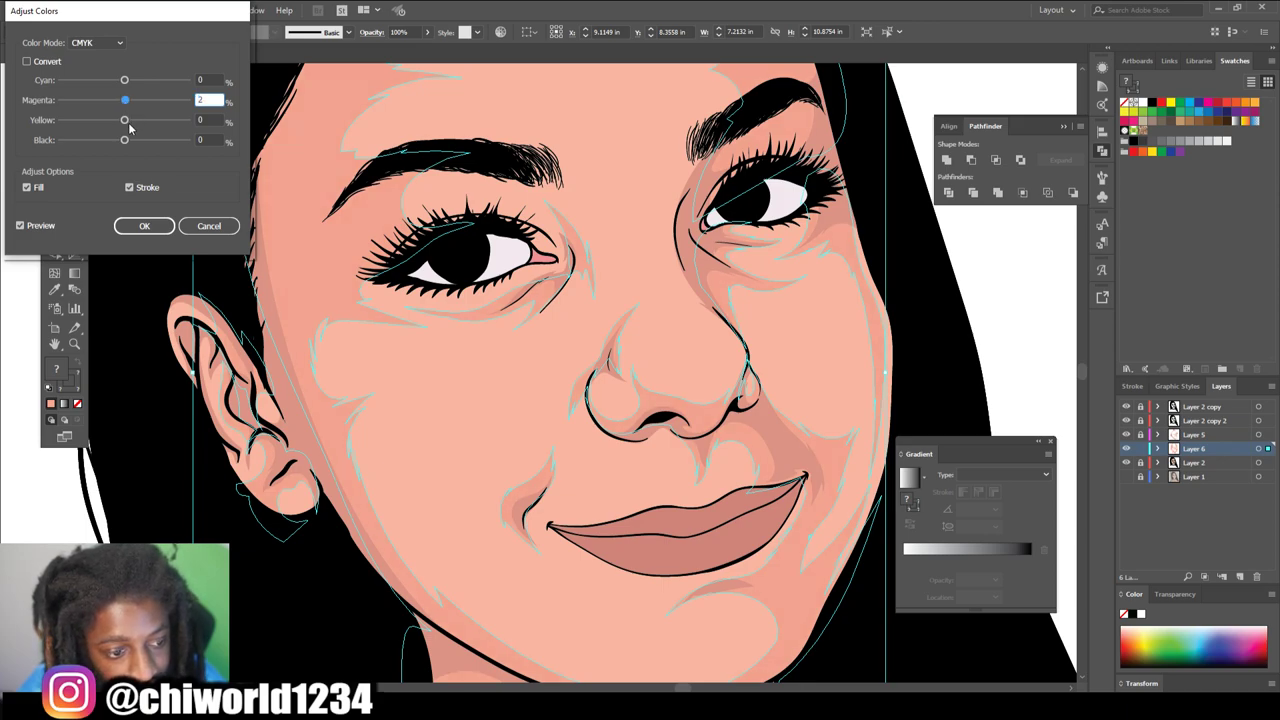
pyautogui.click(127, 121)
pyautogui.moveTo(124, 140); pyautogui.dragTo(111, 140)
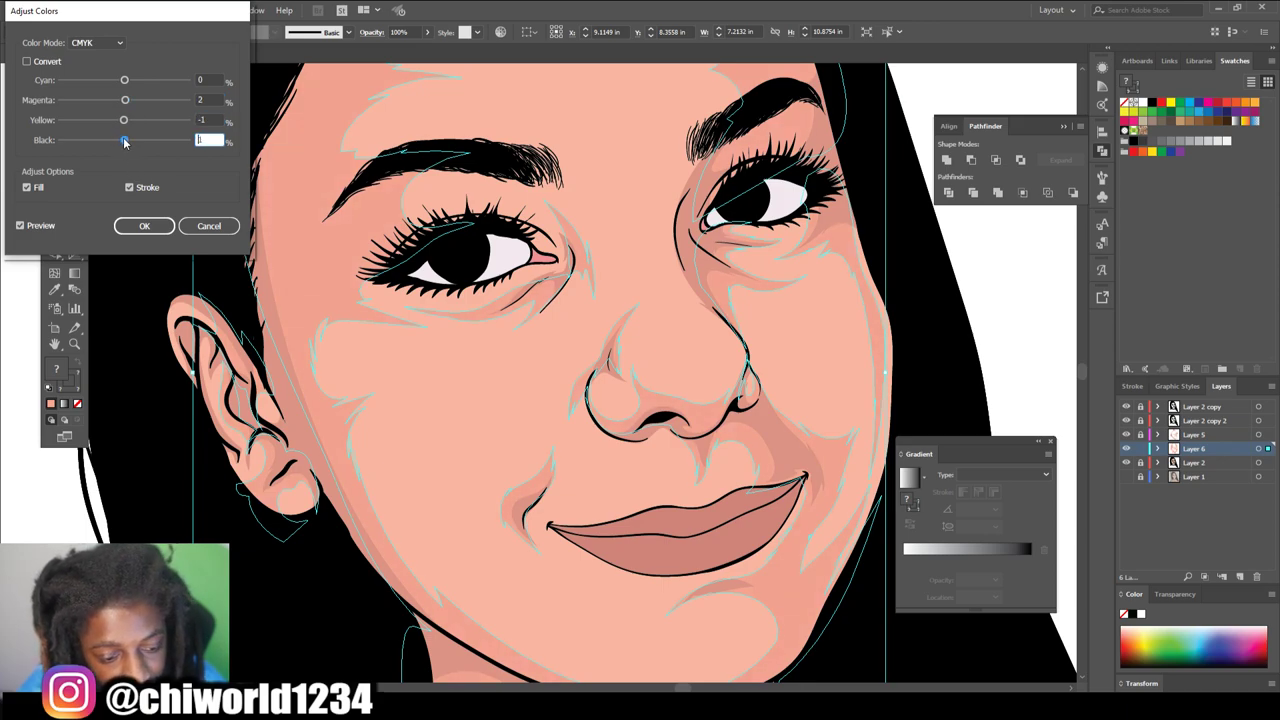
pyautogui.moveTo(124, 80); pyautogui.dragTo(120, 121)
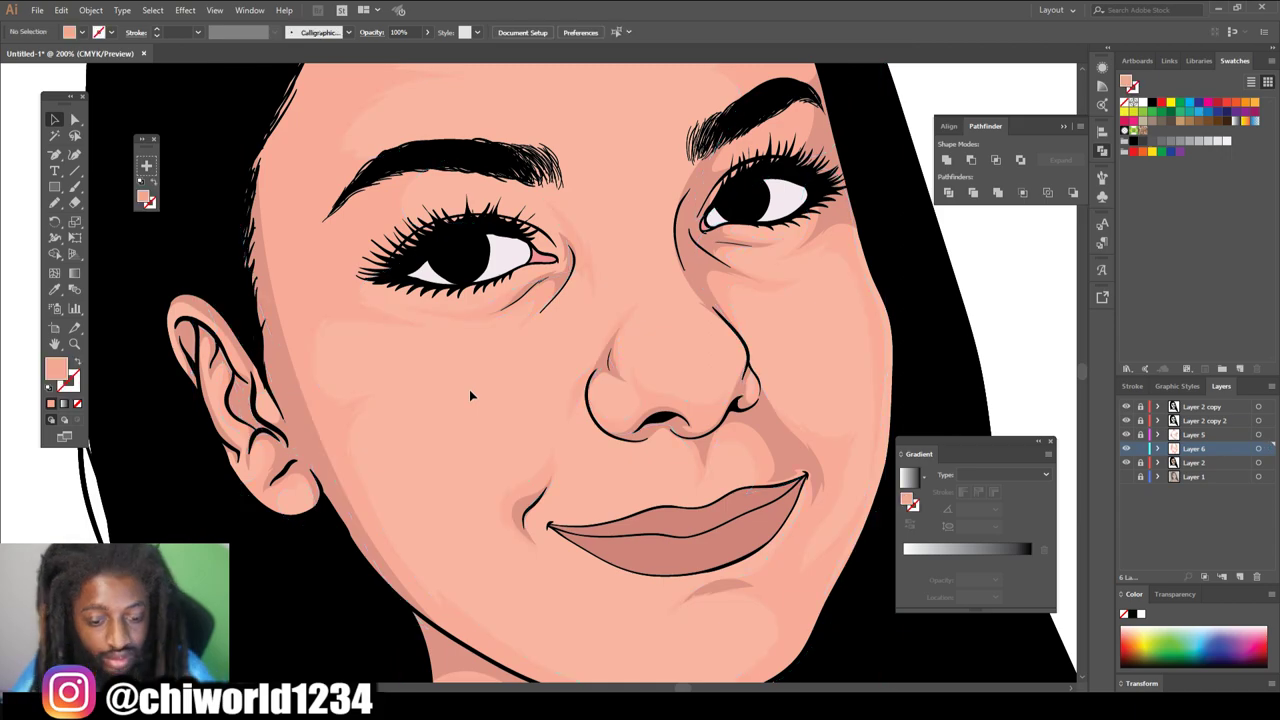
# - Examine the whole portrait at several zoom levels to judge how the recolored midtones sit against the skin and shadows
pyautogui.hotkey('ctrl', '0')
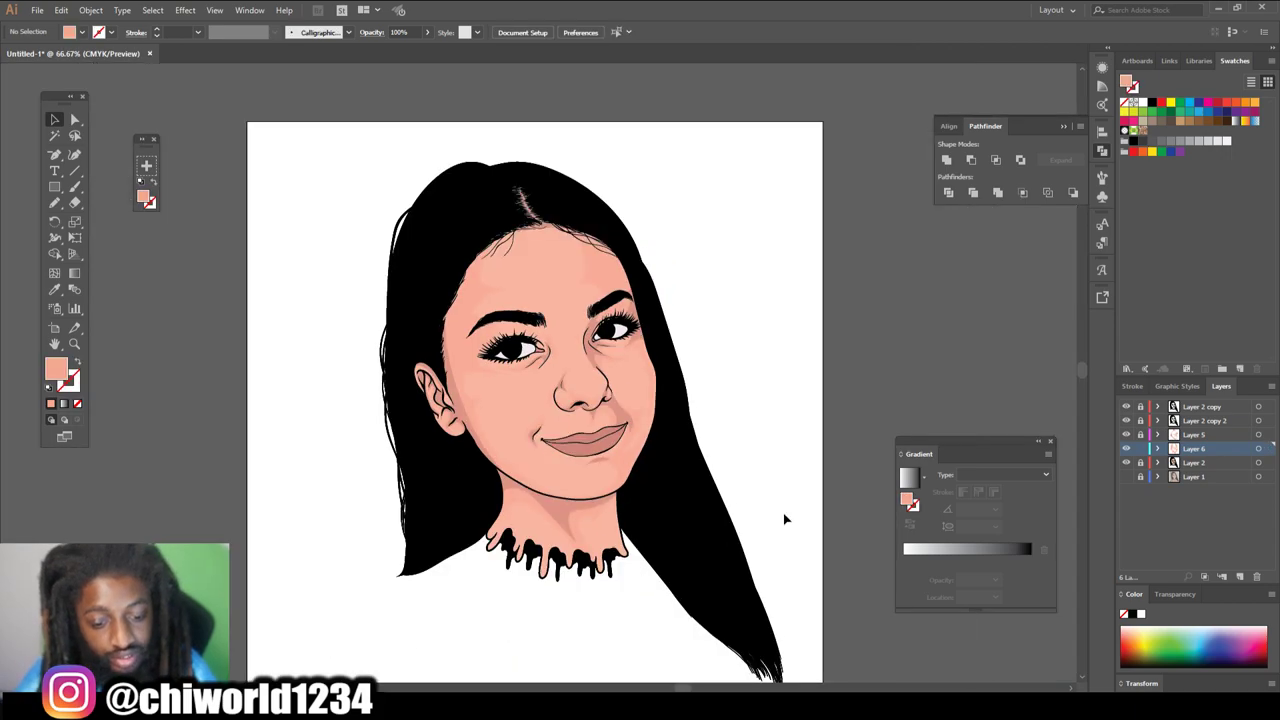
pyautogui.scroll(3, 786, 514)
pyautogui.hotkey('ctrl', '-')
pyautogui.hotkey('ctrl', '-')
pyautogui.hotkey('ctrl', '+')
pyautogui.hotkey('ctrl', '-')
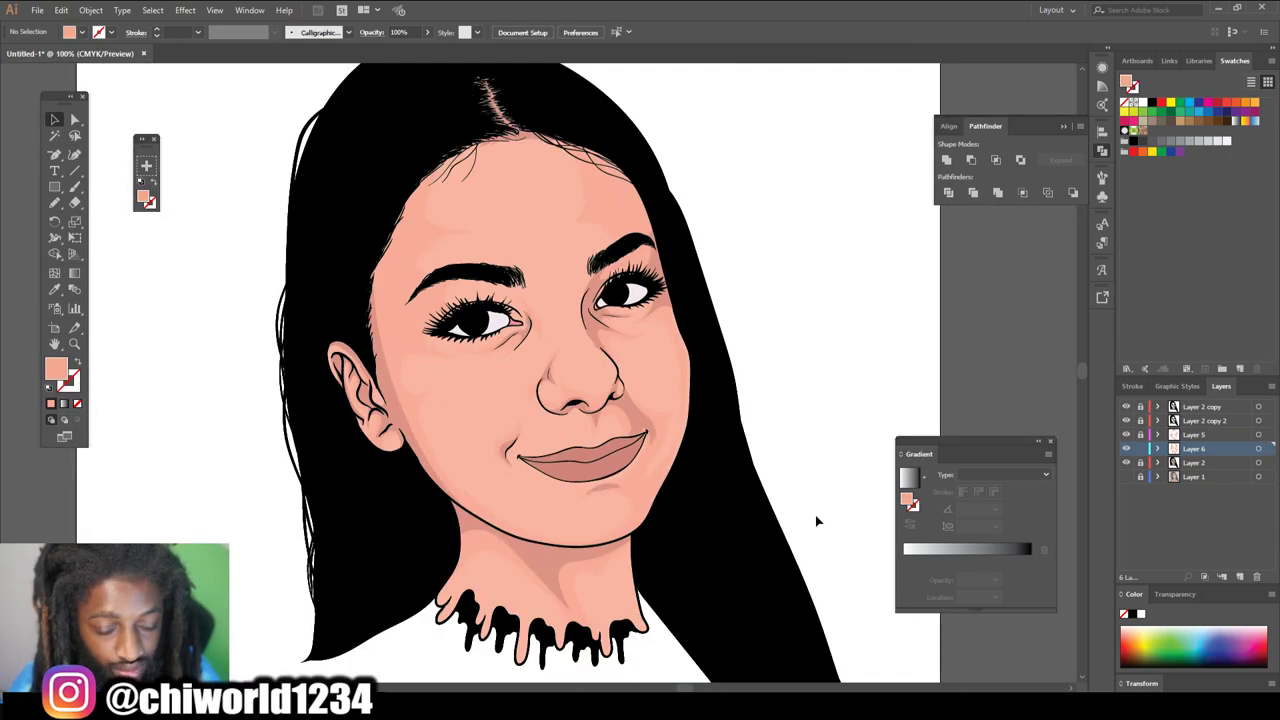
pyautogui.scroll(1, 817, 520)
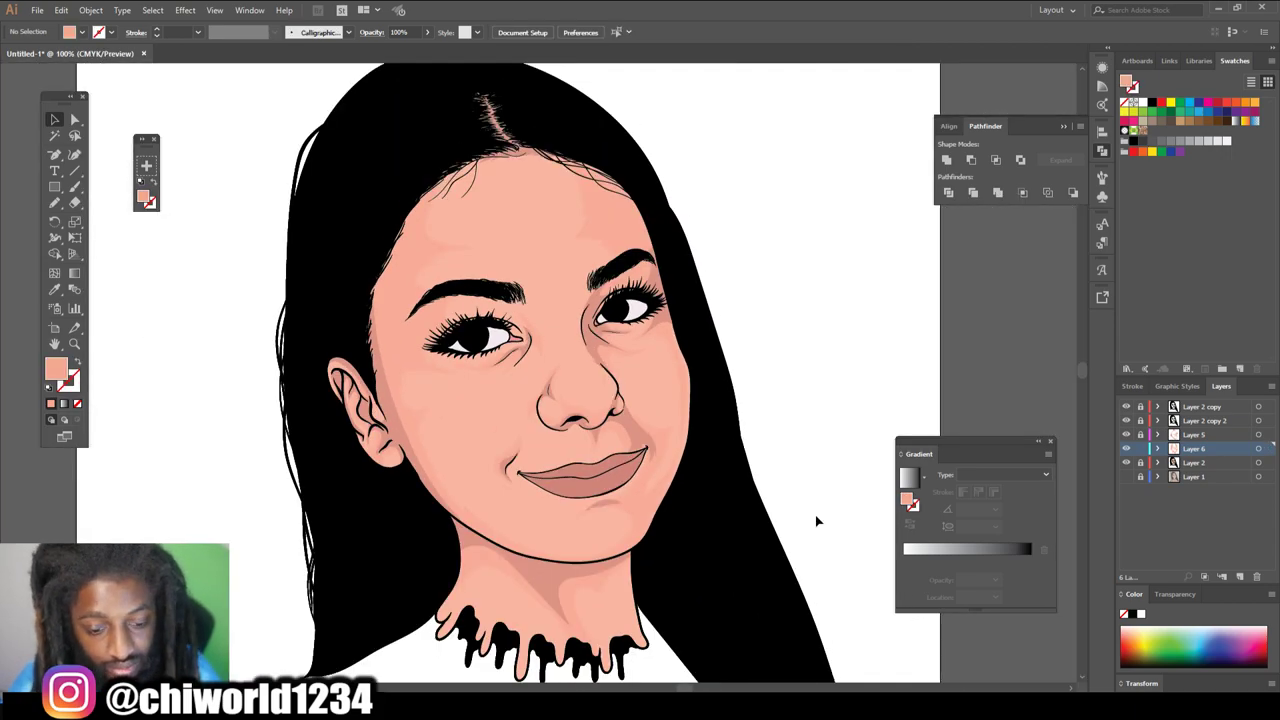
pyautogui.scroll(-1, 816, 523)
pyautogui.scroll(1, 810, 521)
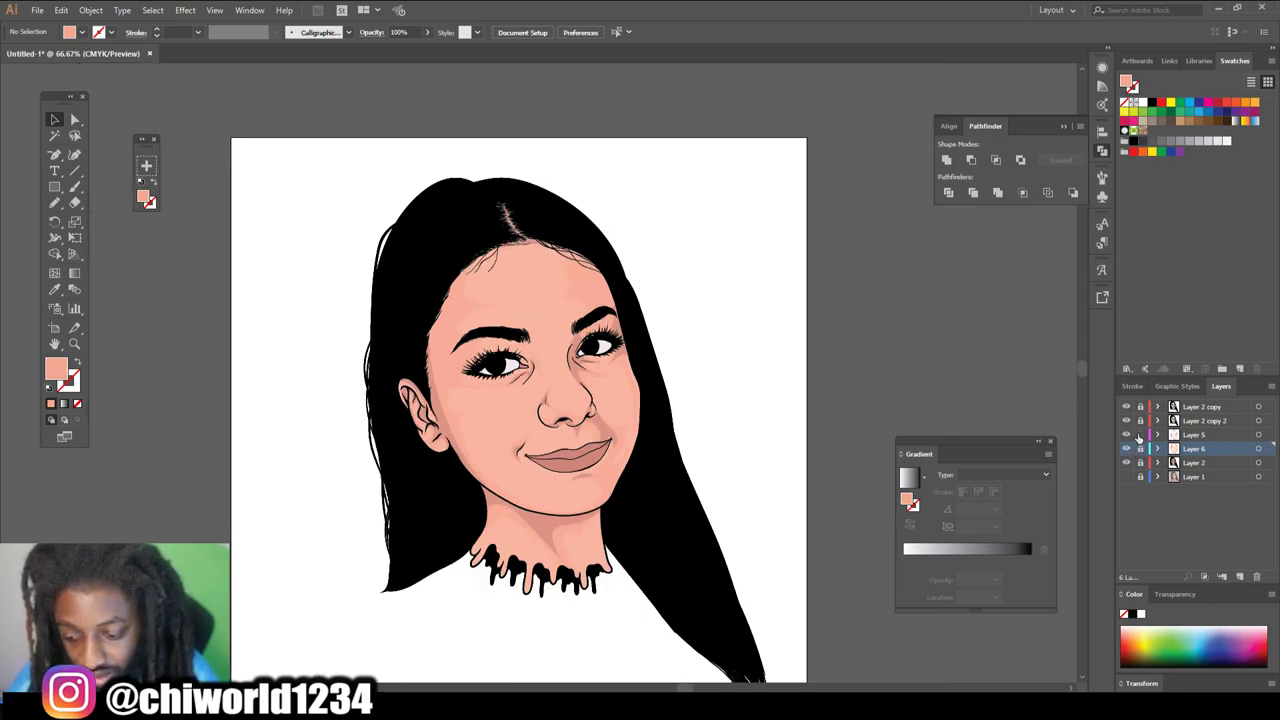
# - Select the dark shadow shapes on Layer 5 and open their color balance adjustment with preview on
pyautogui.moveTo(783, 628); pyautogui.dragTo(314, 174)
pyautogui.hotkey('ctrl', '=')
pyautogui.hotkey('ctrl', '=')
pyautogui.hotkey('ctrl', '=')
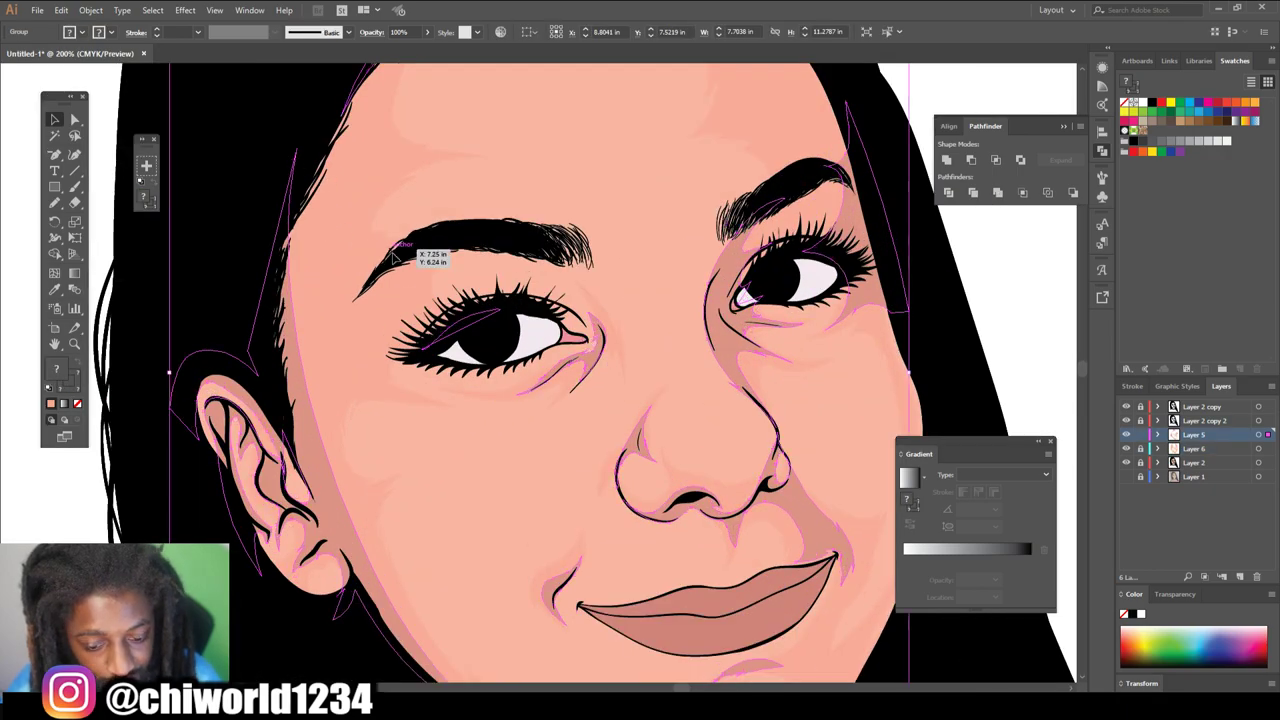
pyautogui.click(59, 11)
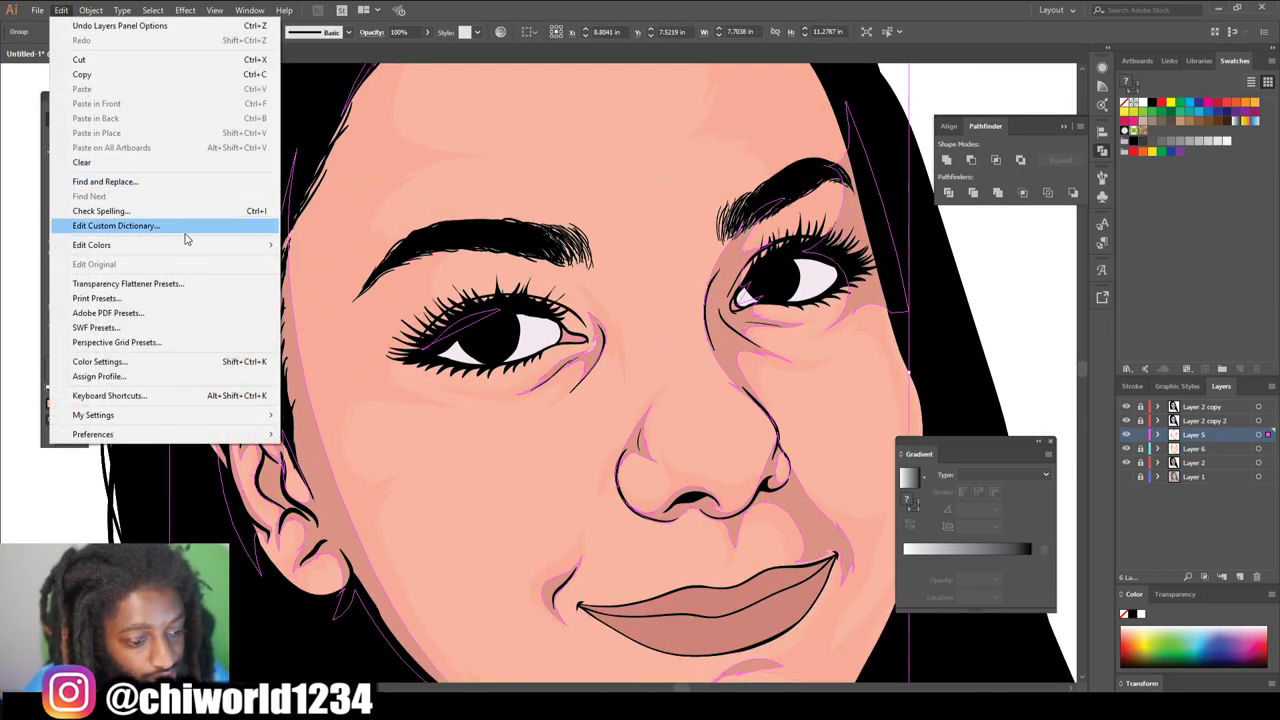
pyautogui.moveTo(194, 246)
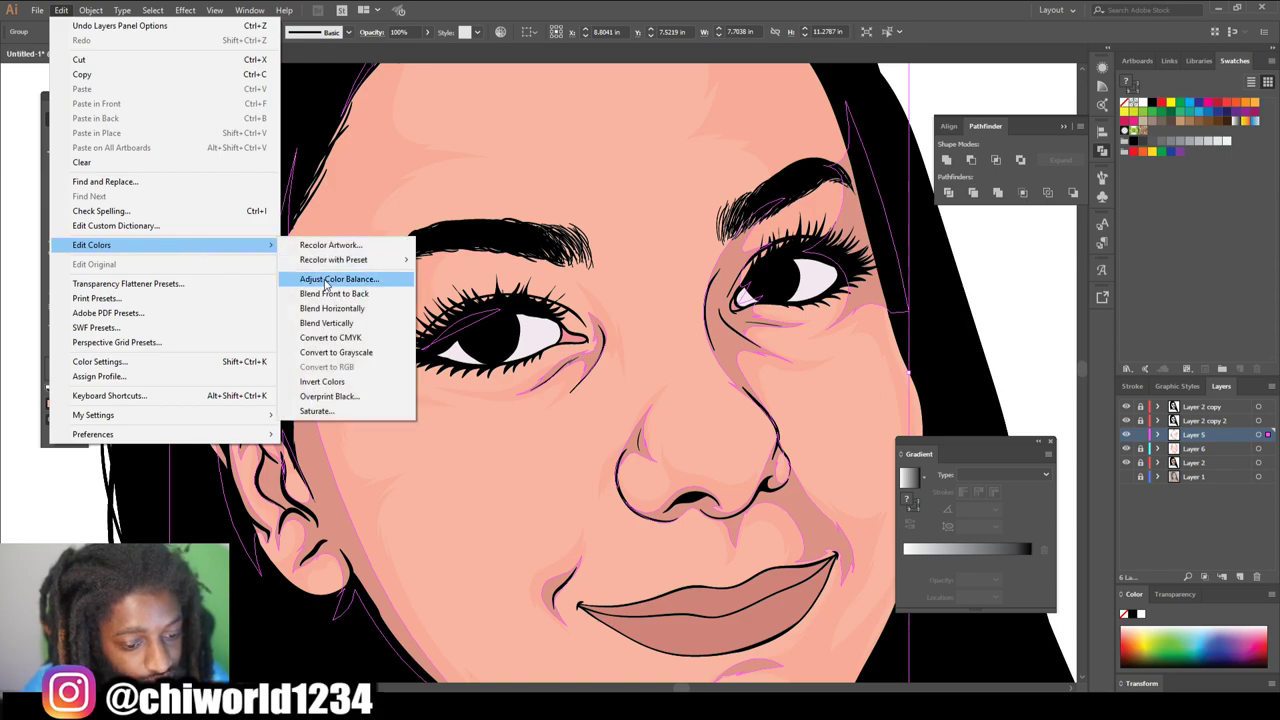
pyautogui.click(325, 284)
pyautogui.click(20, 226)
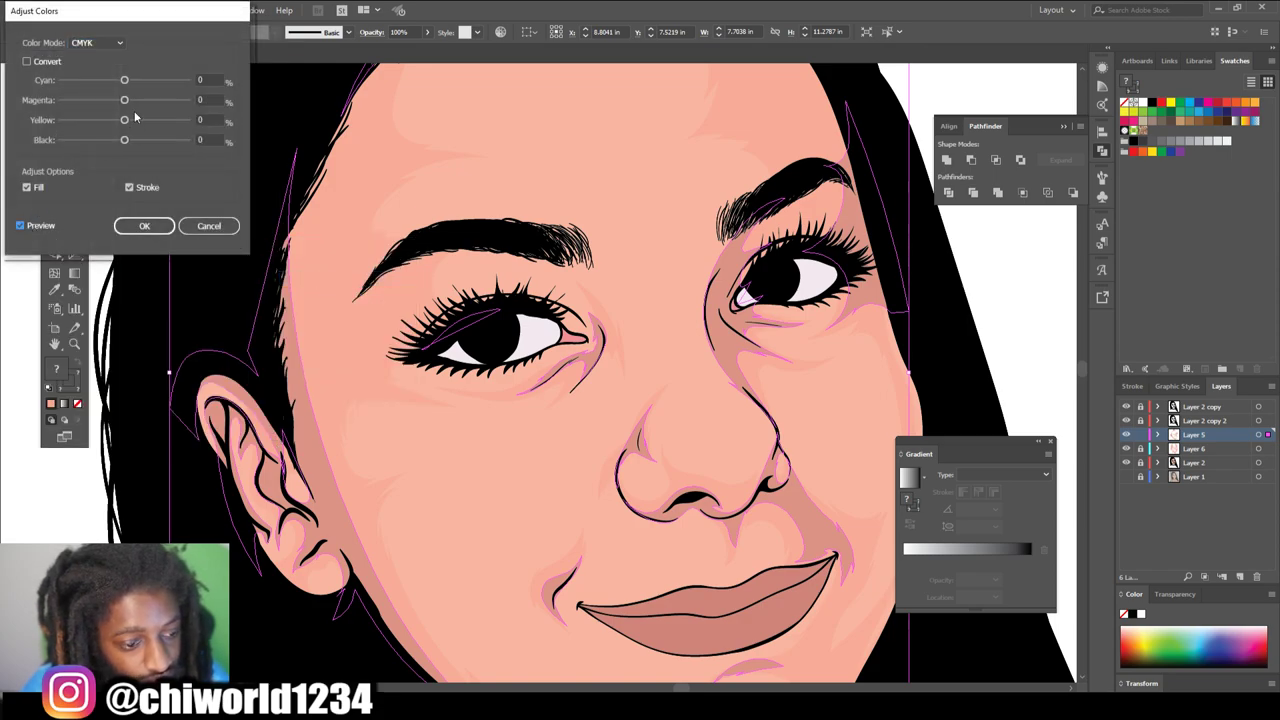
# - Shift the dark shadows' color balance by magenta 2%, yellow -5% and black 1%, apply it and deselect the shapes
pyautogui.click(125, 121)
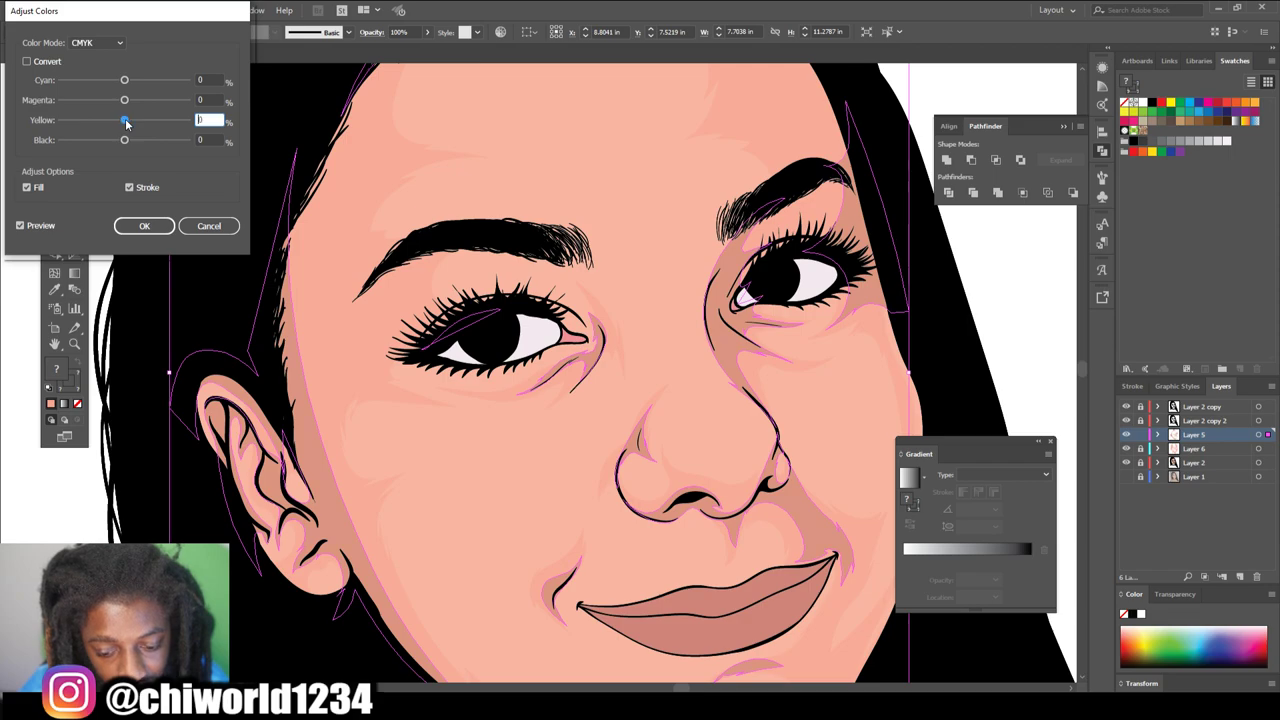
pyautogui.moveTo(124, 140); pyautogui.dragTo(121, 142)
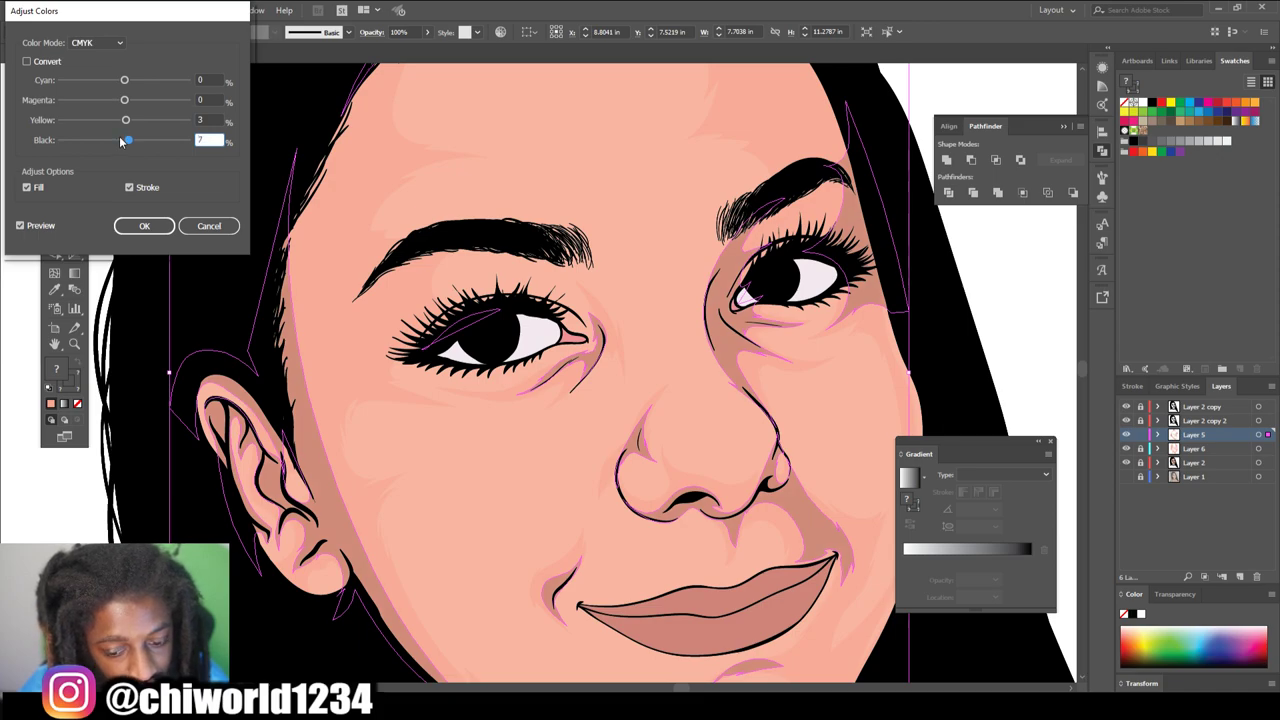
pyautogui.click(124, 100)
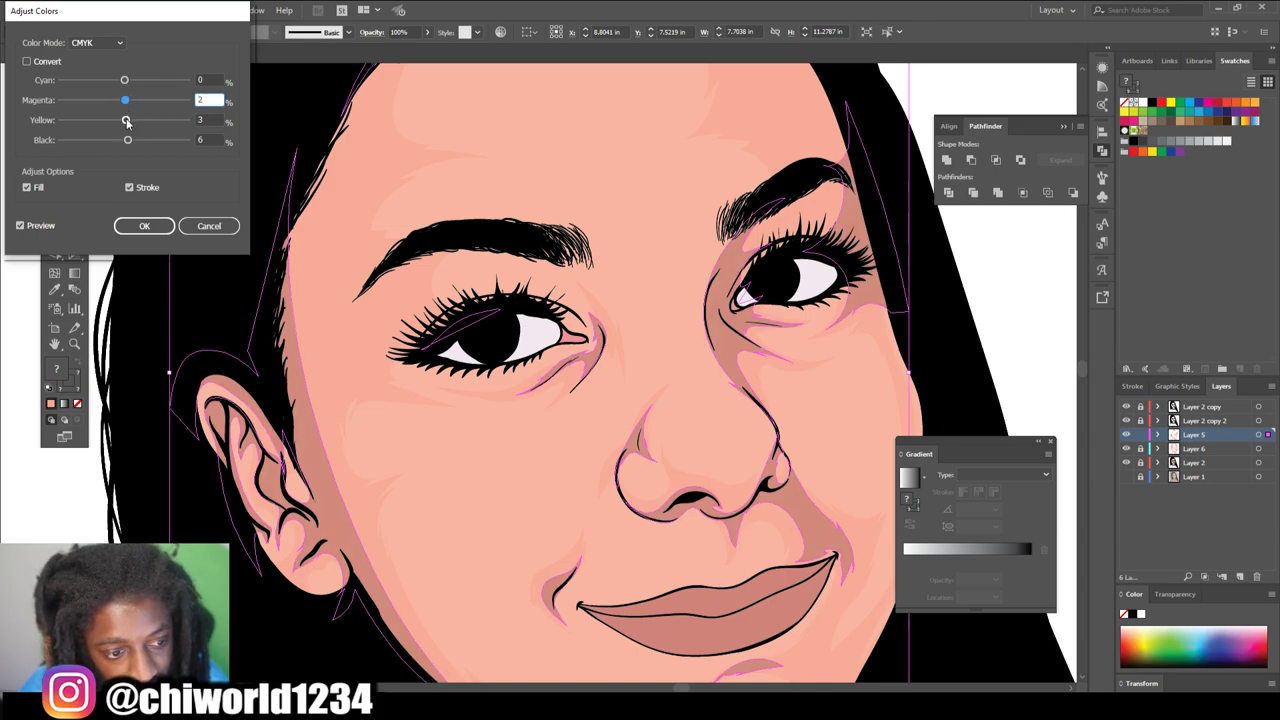
pyautogui.click(126, 120)
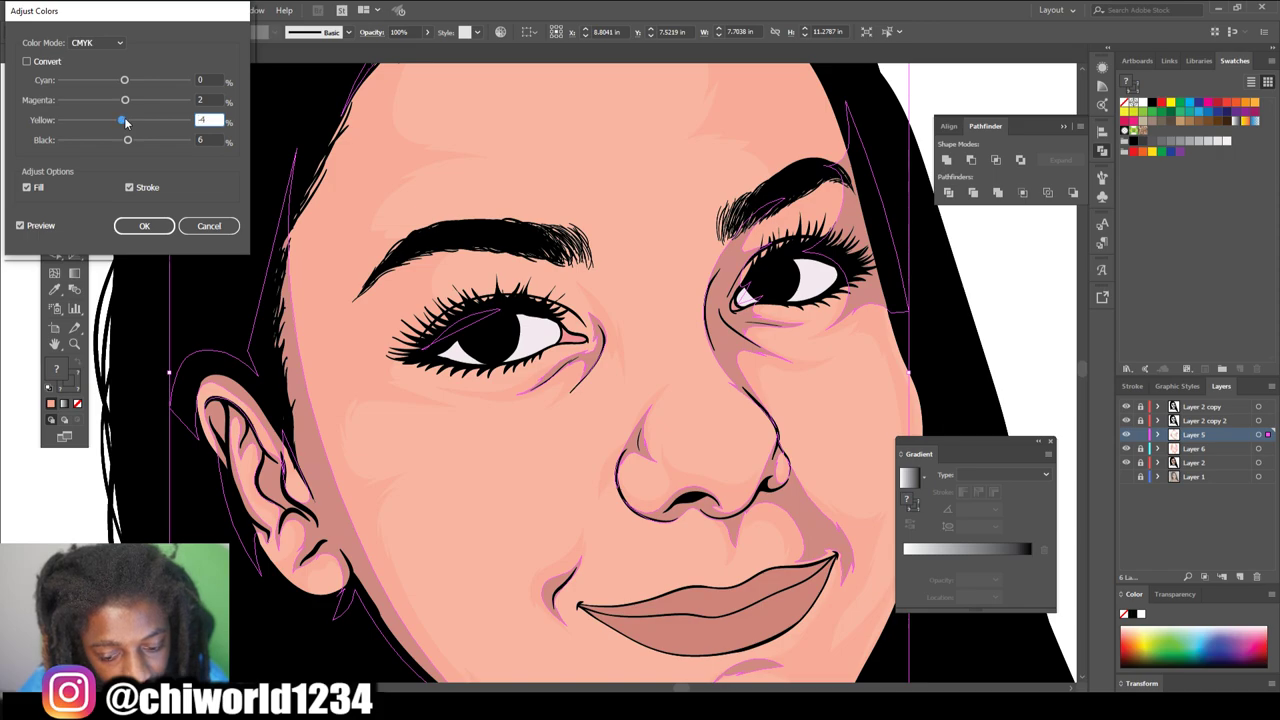
pyautogui.click(129, 143)
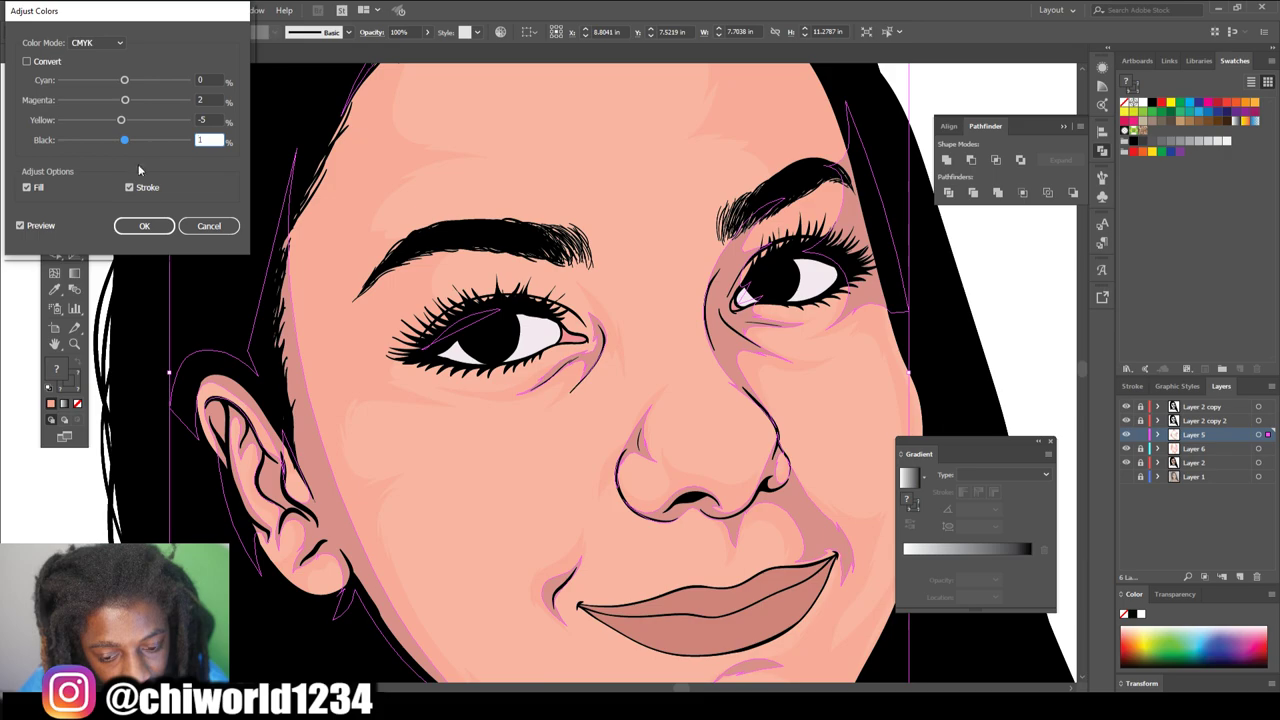
pyautogui.write('1')
pyautogui.click(144, 225)
pyautogui.hotkey('ctrl', 'shift', 'a')
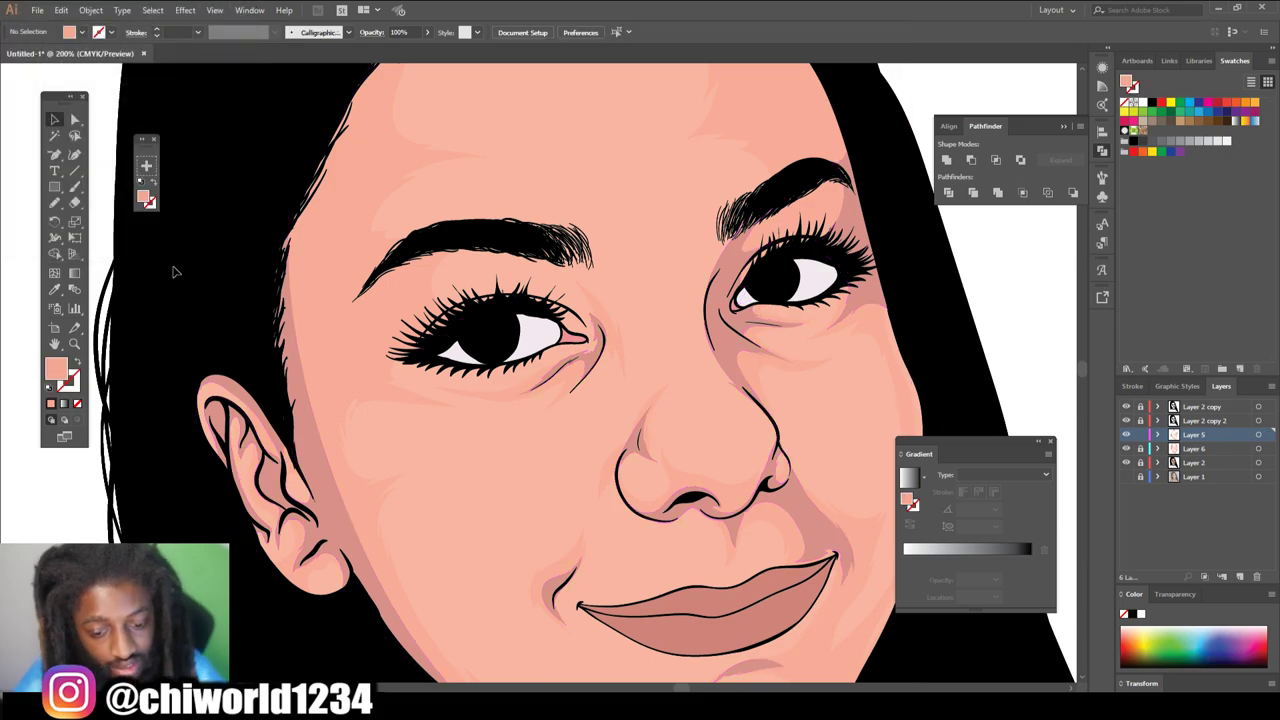
# - Reselect the dark shadows and adjust their color balance again by magenta -2% and yellow 3%, with the shapes deselected at the end
pyautogui.hotkey('ctrl', '-')
pyautogui.hotkey('ctrl', '-')
pyautogui.hotkey('ctrl', '-')
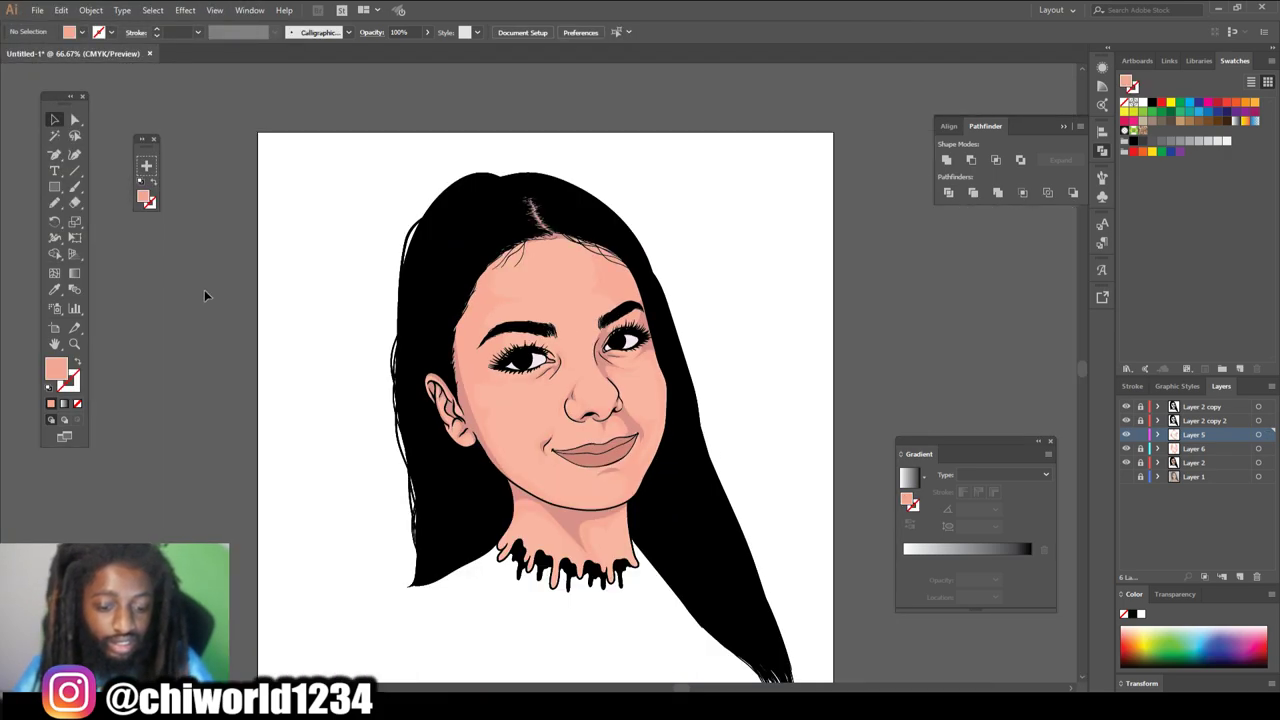
pyautogui.moveTo(405, 250); pyautogui.dragTo(751, 617)
pyautogui.hotkey('ctrl', '+')
pyautogui.hotkey('ctrl', '+')
pyautogui.hotkey('ctrl', '+')
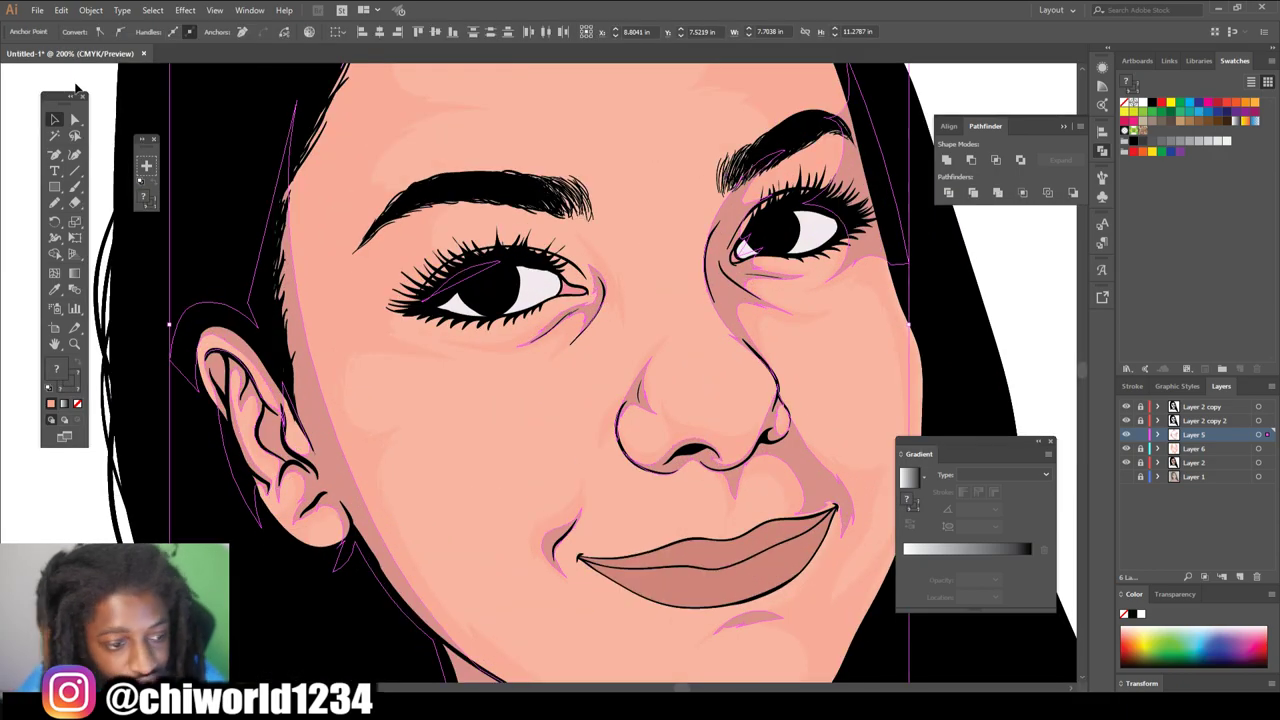
pyautogui.click(61, 10)
pyautogui.moveTo(260, 250)
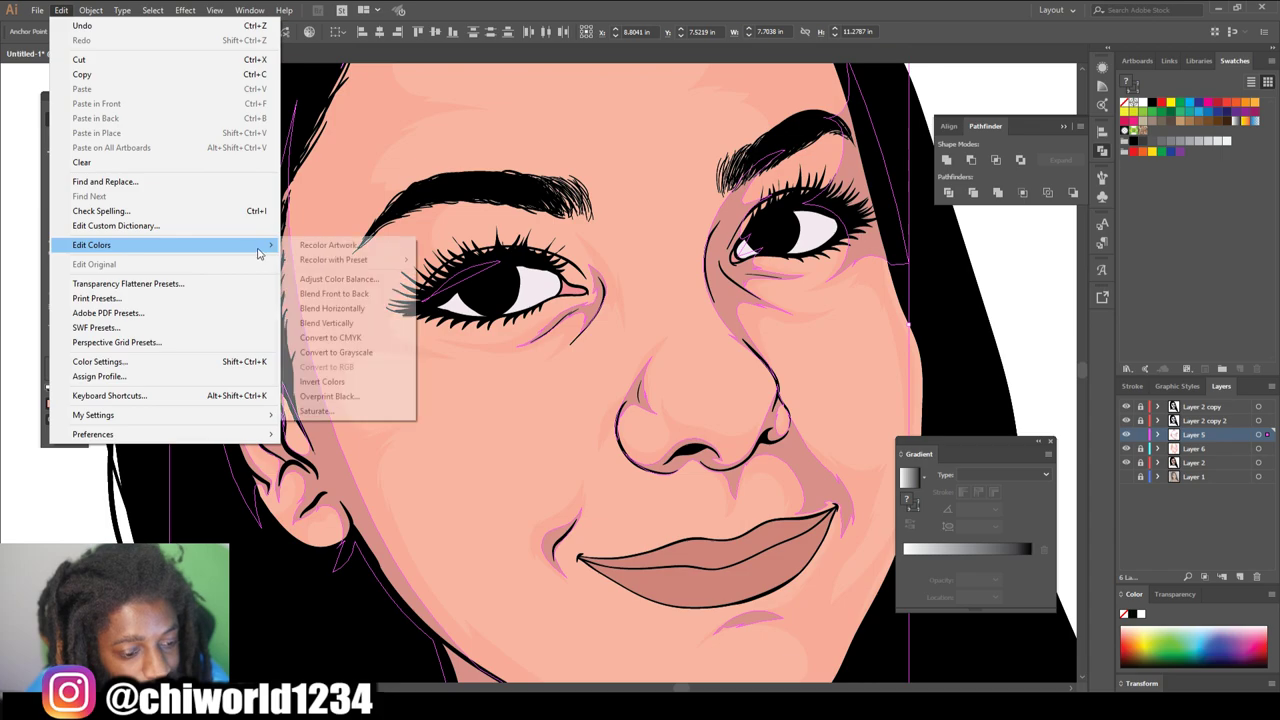
pyautogui.click(362, 280)
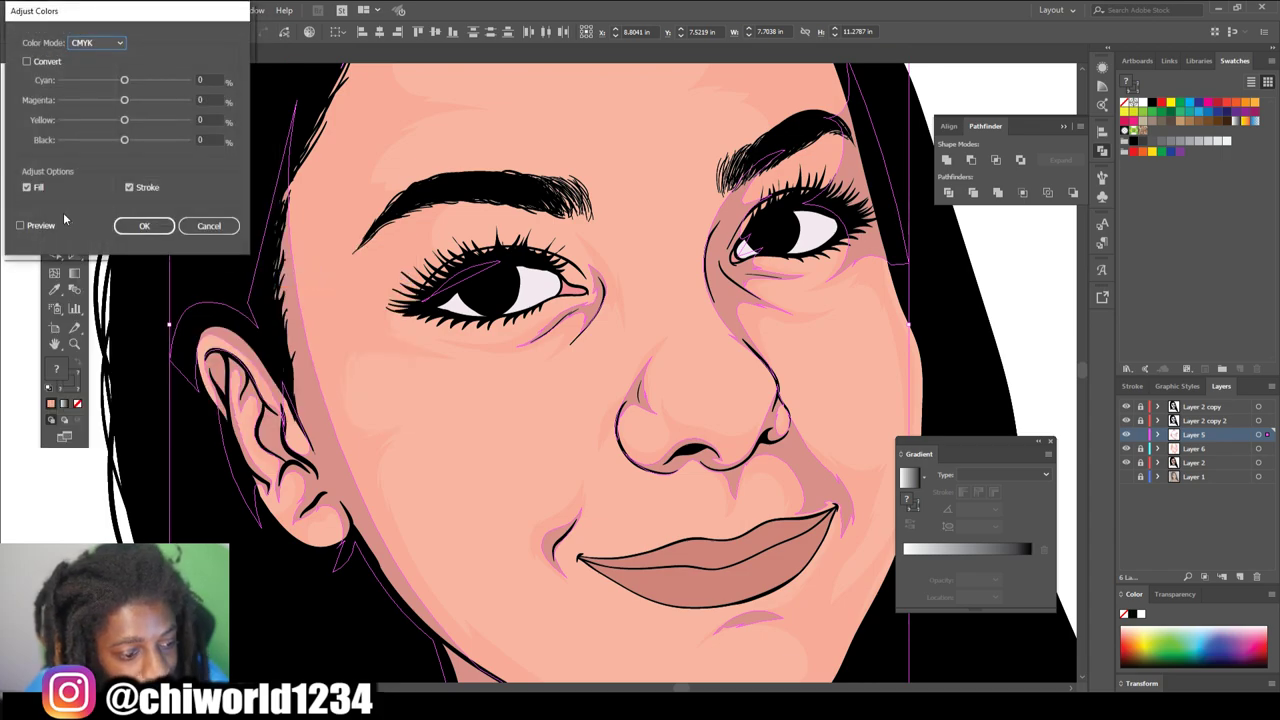
pyautogui.click(21, 226)
pyautogui.click(126, 101)
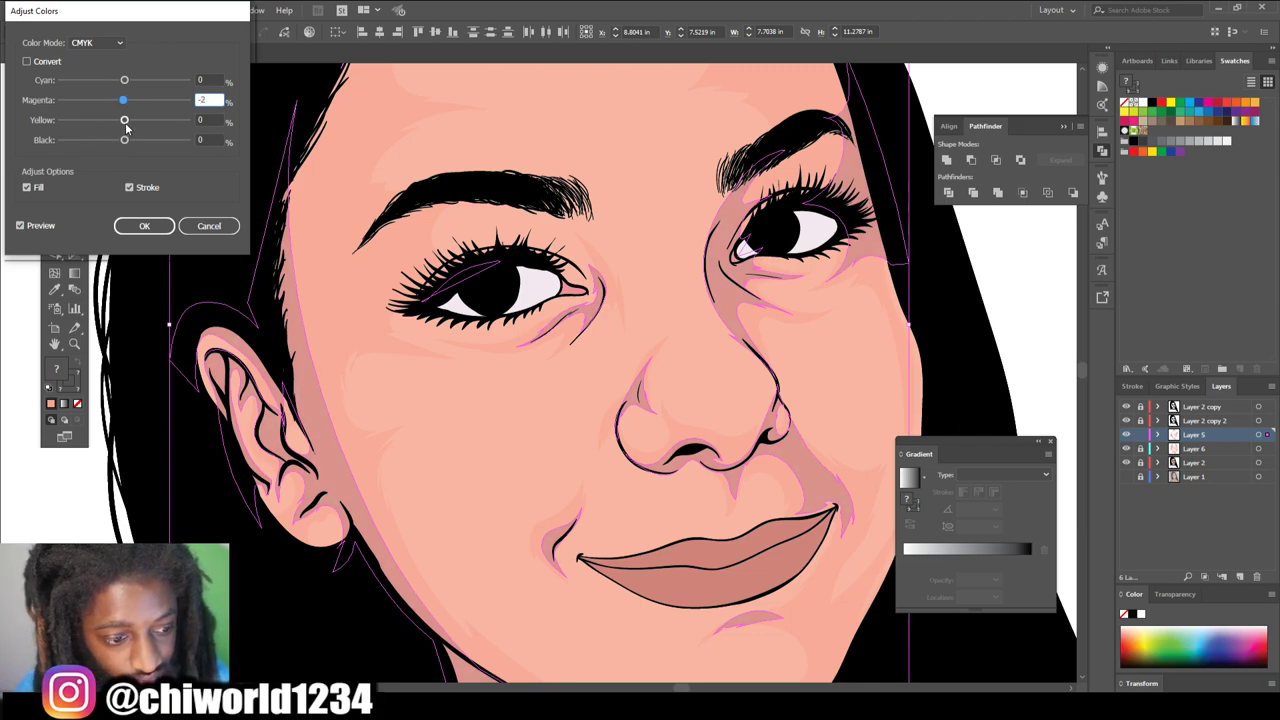
pyautogui.click(125, 121)
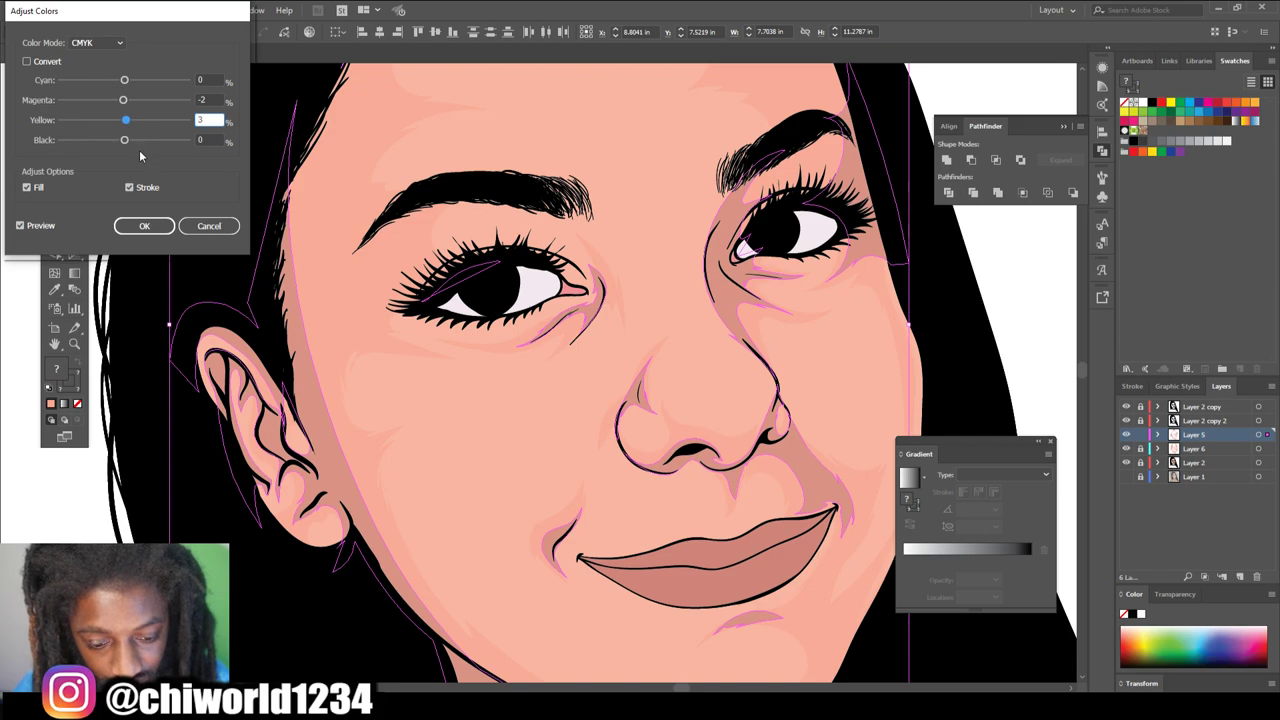
pyautogui.click(140, 228)
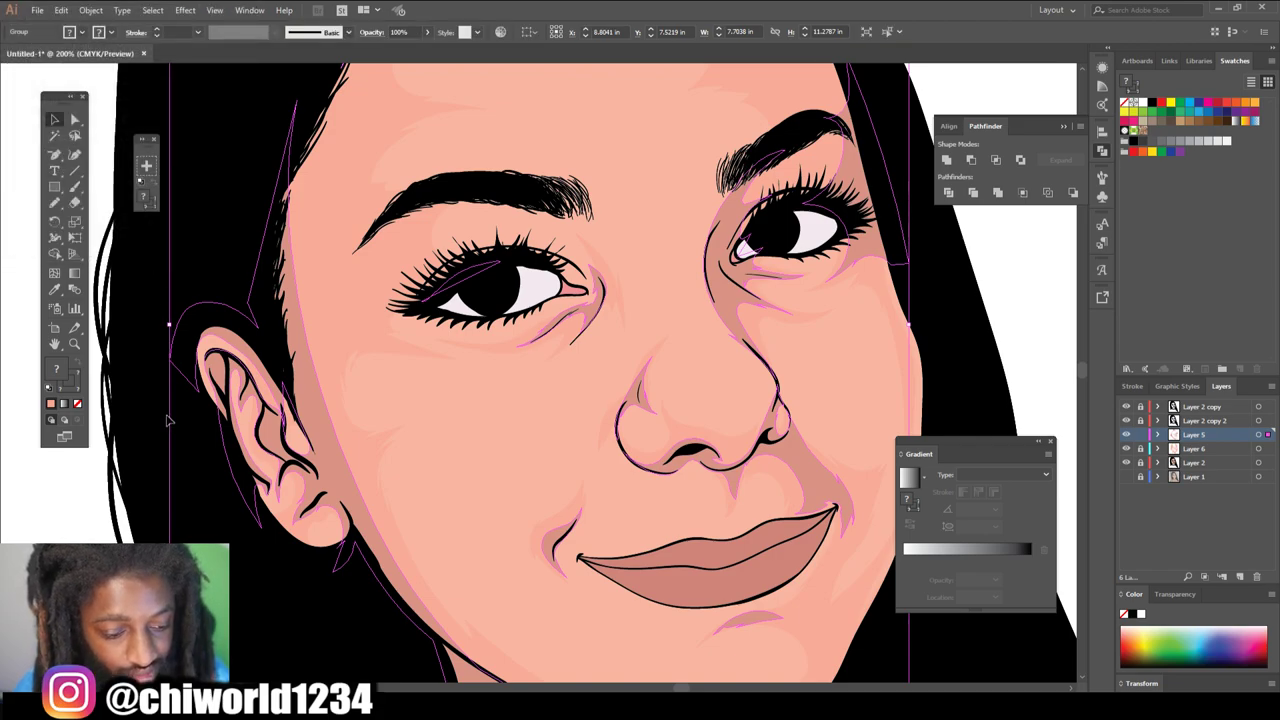
pyautogui.click(168, 420)
# - Check the recolored shadows against the midtones, both close up on the face and across the whole portrait
pyautogui.hotkey('ctrl', '0')
pyautogui.hotkey('ctrl', '-')
pyautogui.hotkey('ctrl', '=')
pyautogui.hotkey('ctrl', '=')
pyautogui.press('p')
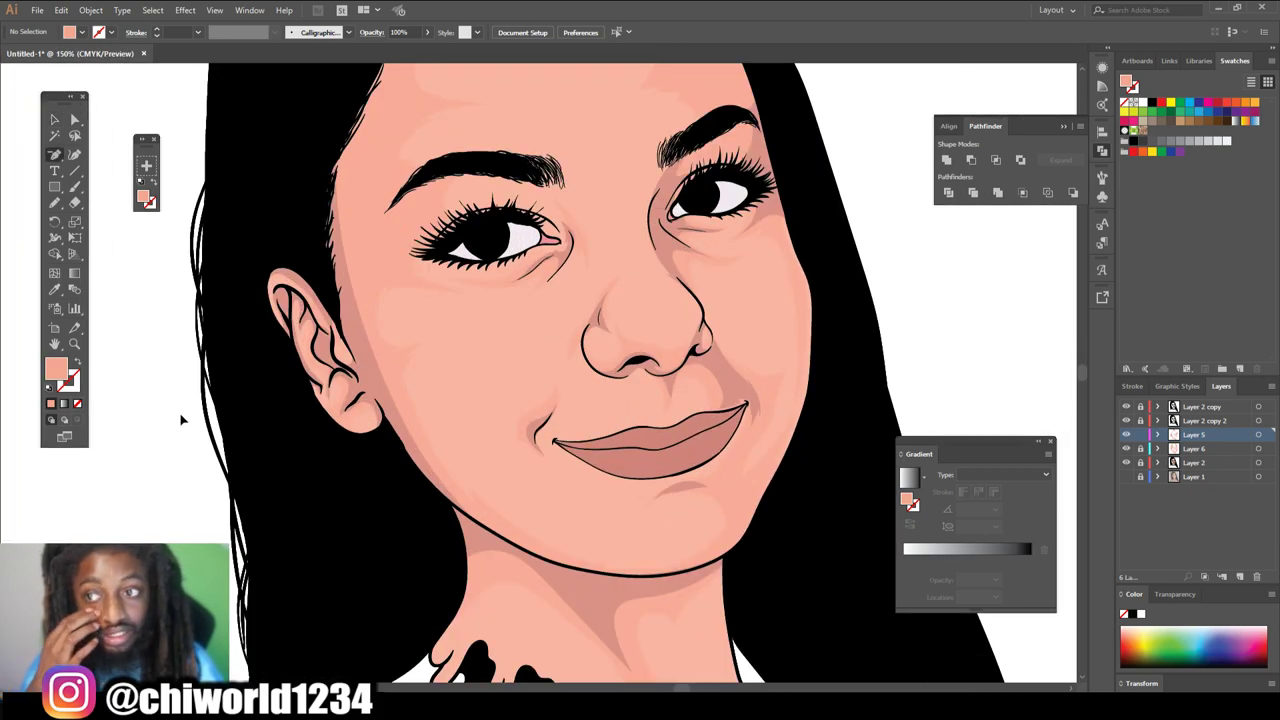
pyautogui.hotkey('ctrl', '-')
pyautogui.hotkey('ctrl', '-')
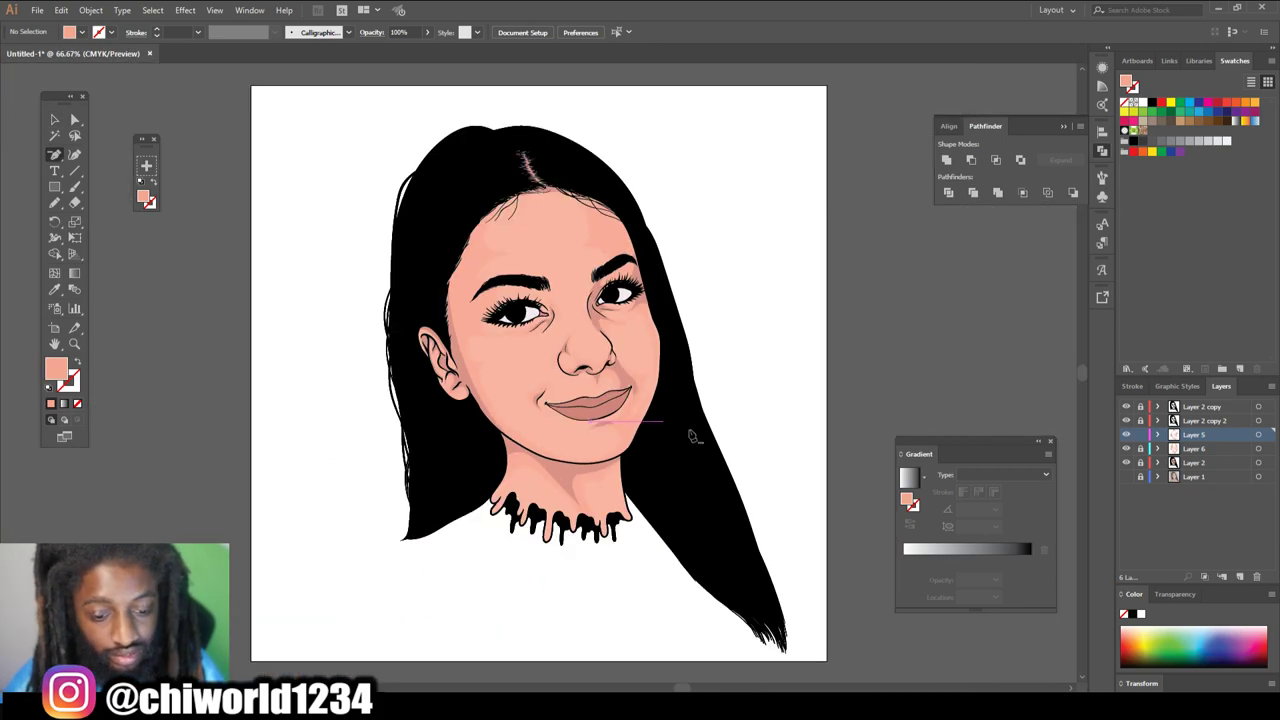
# - Choose the Pencil tool and create a new layer between Layer 6 with the midtones and Layer 2
pyautogui.click(55, 202)
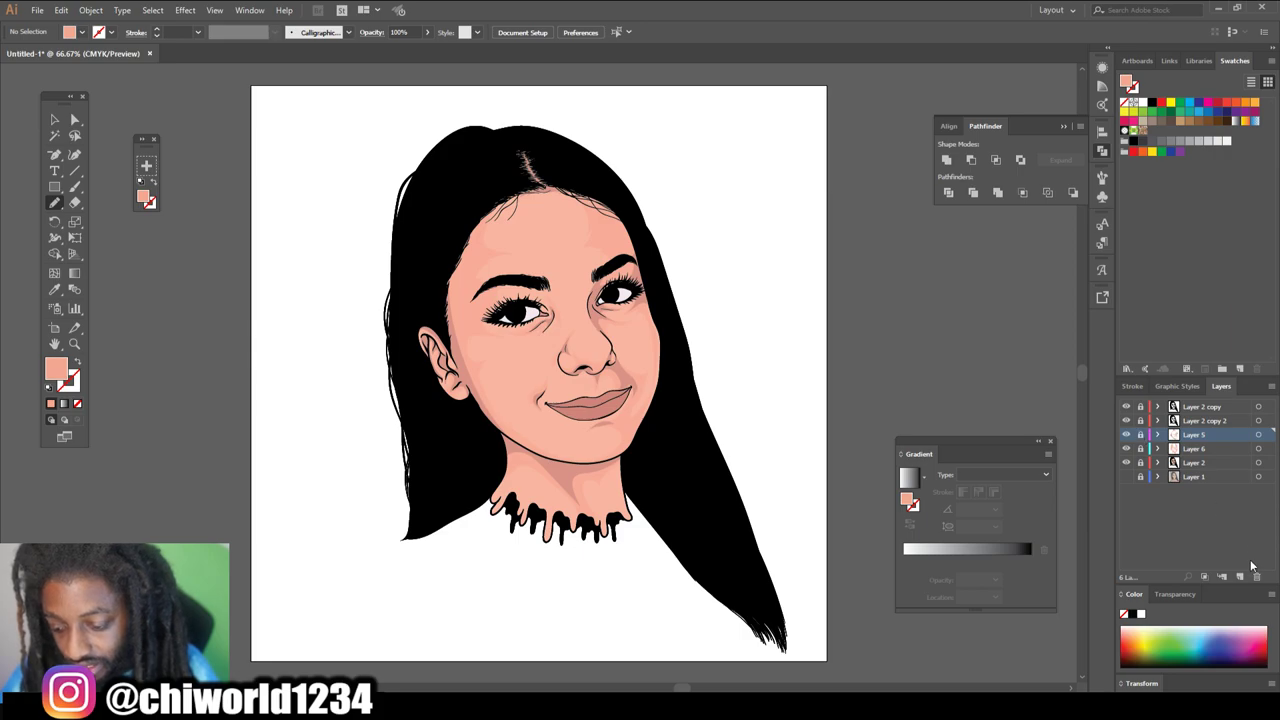
pyautogui.click(1240, 577)
pyautogui.moveTo(1192, 438); pyautogui.dragTo(1207, 477)
# - Sample the skin color on the bridge of the nose with the Eyedropper as the fill for the new layer
pyautogui.hotkey('ctrl', '=')
pyautogui.hotkey('ctrl', '=')
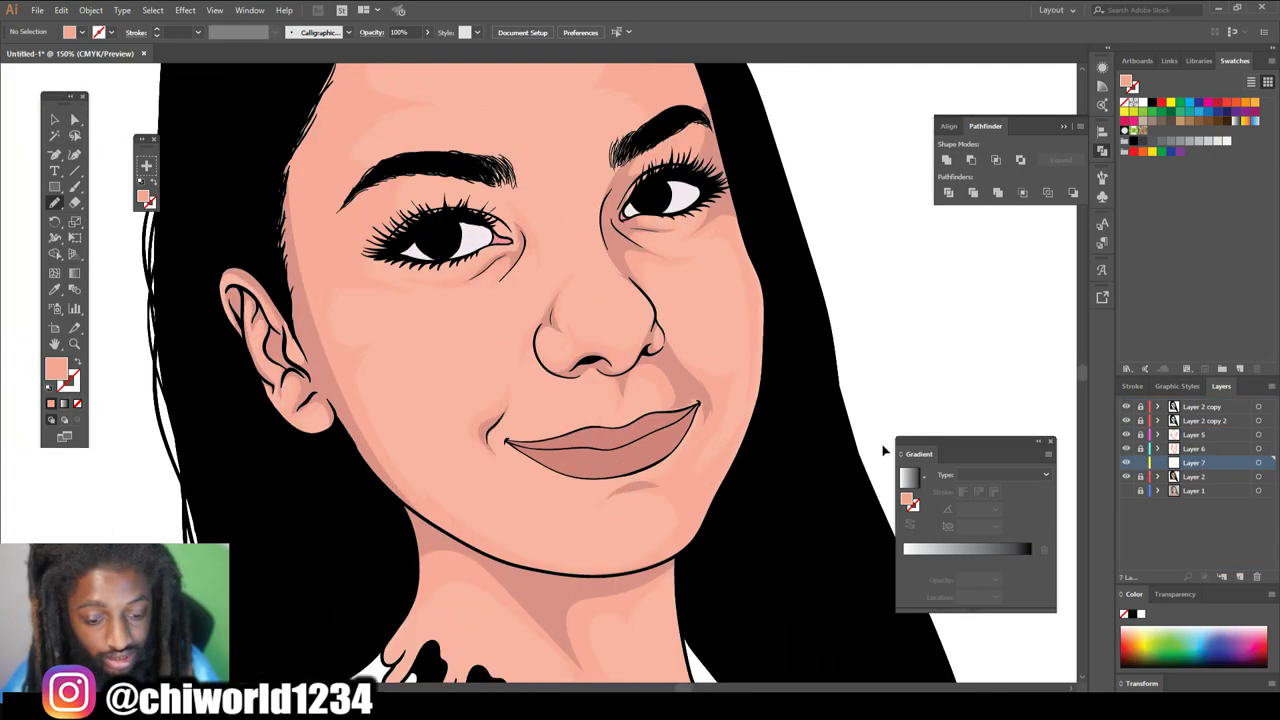
pyautogui.hscroll(1, 884, 448)
pyautogui.hotkey('ctrl', '=')
pyautogui.scroll(2, 887, 442)
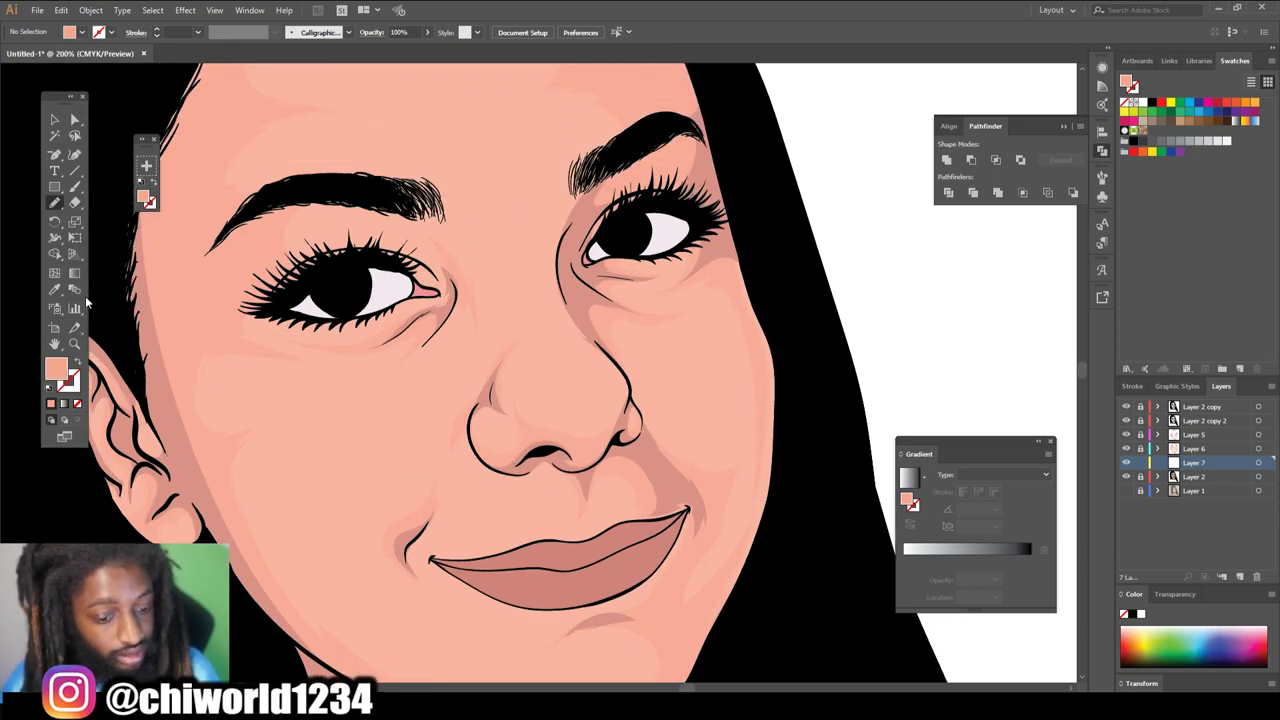
pyautogui.click(55, 290)
pyautogui.click(550, 391)
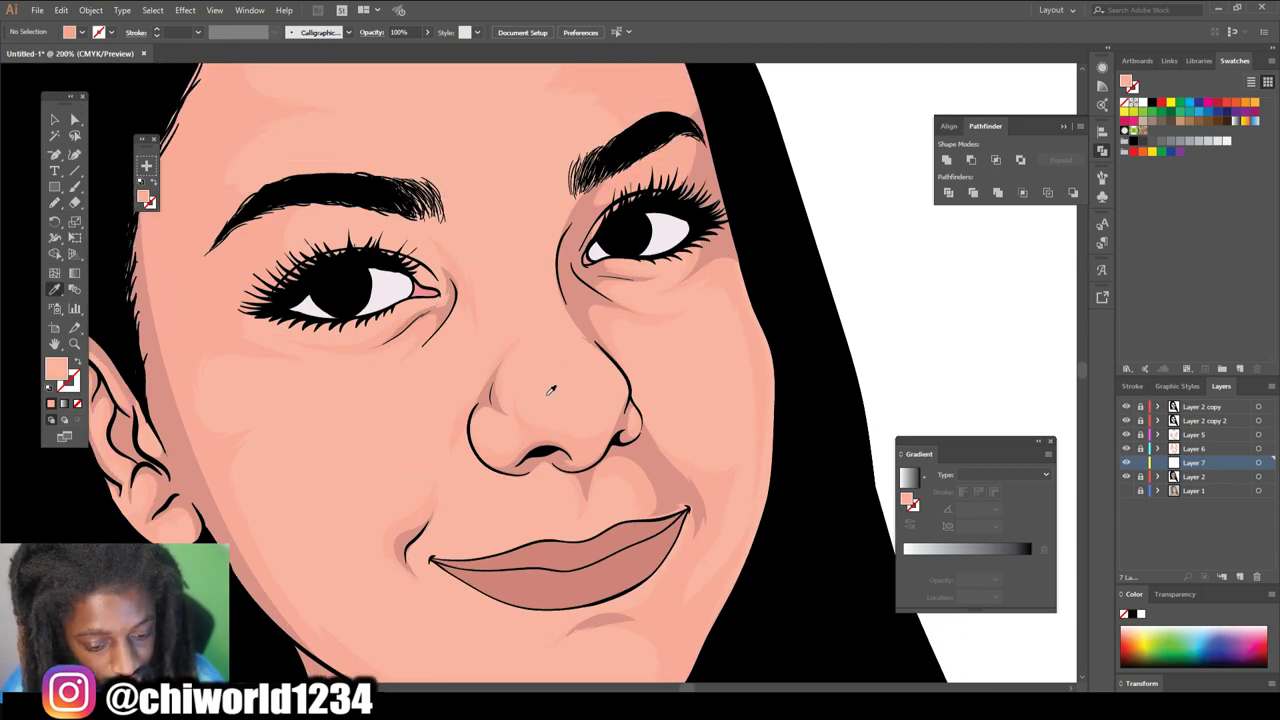
# - Set the fill to the lighter skin tone #FFD1C5 and choose the Pencil tool
pyautogui.doubleClick(56, 369)
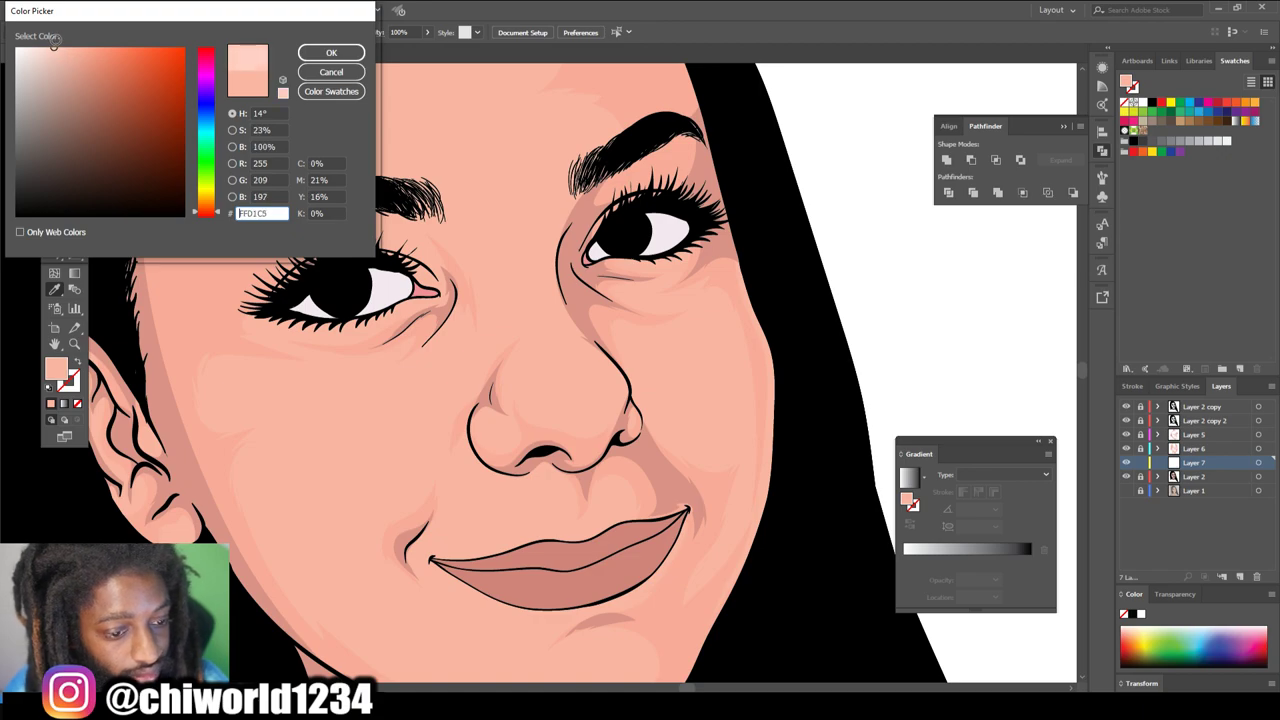
pyautogui.click(331, 52)
pyautogui.click(55, 205)
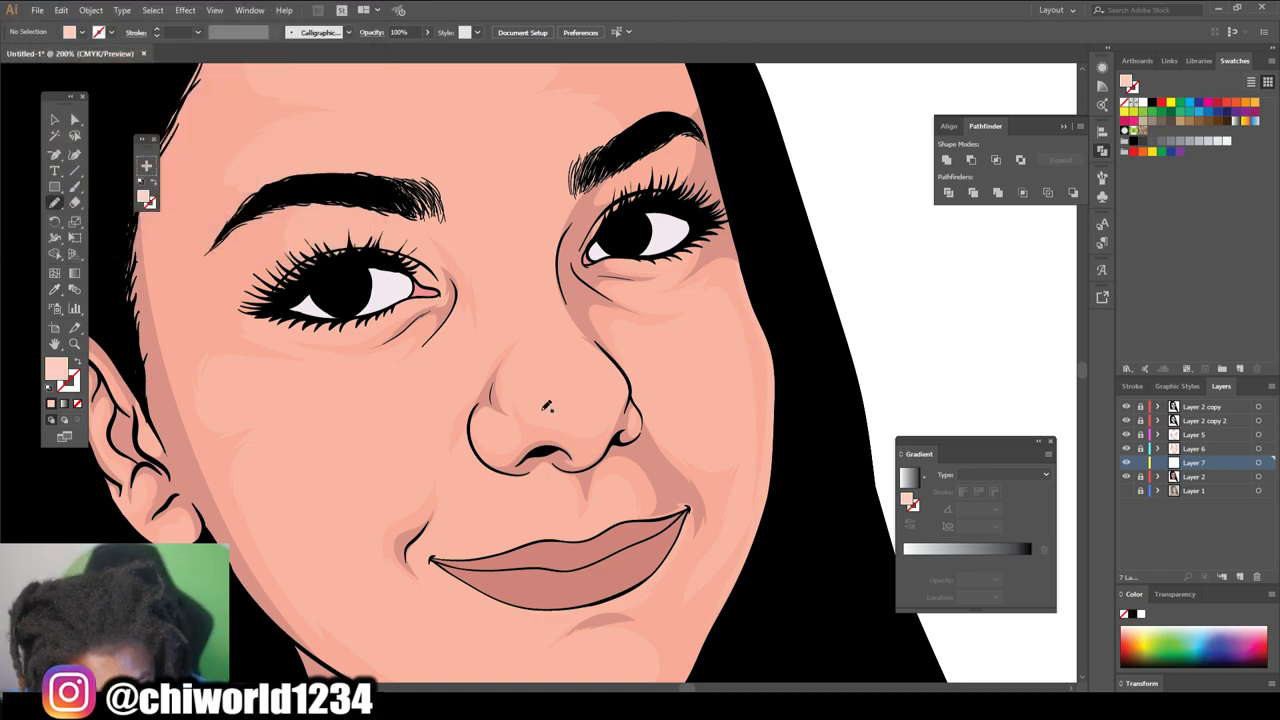
# - Draw light highlight shapes on the nose tip, the bridge of the nose and the center of the forehead
pyautogui.moveTo(572, 418)
pyautogui.mouseDown()
pyautogui.moveTo(590, 404)
pyautogui.moveTo(543, 411)
pyautogui.moveTo(488, 381)
pyautogui.moveTo(505, 453)
pyautogui.mouseUp()
pyautogui.hotkey('ctrl', '-')
pyautogui.hotkey('ctrl', '-')
pyautogui.hotkey('ctrl', '=')
pyautogui.hotkey('ctrl', '=')
pyautogui.hotkey('ctrl', '=')
pyautogui.scroll(3, 500, 408)
pyautogui.scroll(3, 505, 453)
pyautogui.moveTo(307, 379)
pyautogui.mouseDown()
pyautogui.moveTo(374, 377)
pyautogui.moveTo(362, 252)
pyautogui.moveTo(188, 351)
pyautogui.moveTo(307, 379)
pyautogui.mouseUp()
pyautogui.hotkey('ctrl', '-')
pyautogui.hotkey('ctrl', '-')
pyautogui.hotkey('ctrl', '-')
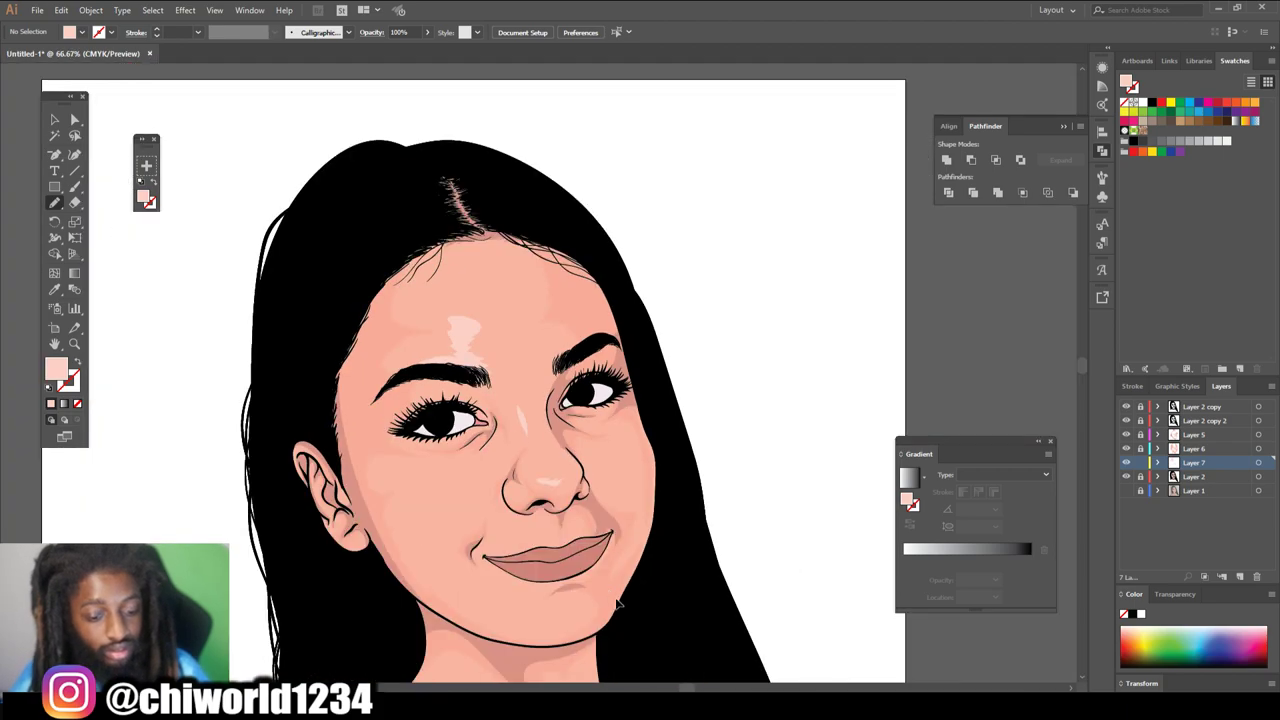
# - Draw more highlights under the left eye, between the forehead and left eyebrow, and on the chin
pyautogui.hotkey('ctrl', '=')
pyautogui.hotkey('ctrl', '=')
pyautogui.scroll(-5, 628, 606)
pyautogui.scroll(1, 437, 364)
pyautogui.moveTo(437, 363)
pyautogui.mouseDown()
pyautogui.moveTo(481, 336)
pyautogui.moveTo(400, 348)
pyautogui.moveTo(481, 356)
pyautogui.mouseUp()
pyautogui.moveTo(430, 297); pyautogui.dragTo(460, 288)
pyautogui.scroll(-1, 608, 546)
pyautogui.moveTo(660, 563); pyautogui.dragTo(630, 590)
pyautogui.hotkey('ctrl', '-')
pyautogui.hotkey('ctrl', '-')
pyautogui.hotkey('ctrl', '-')
pyautogui.scroll(1, 640, 677)
pyautogui.scroll(3, 562, 422)
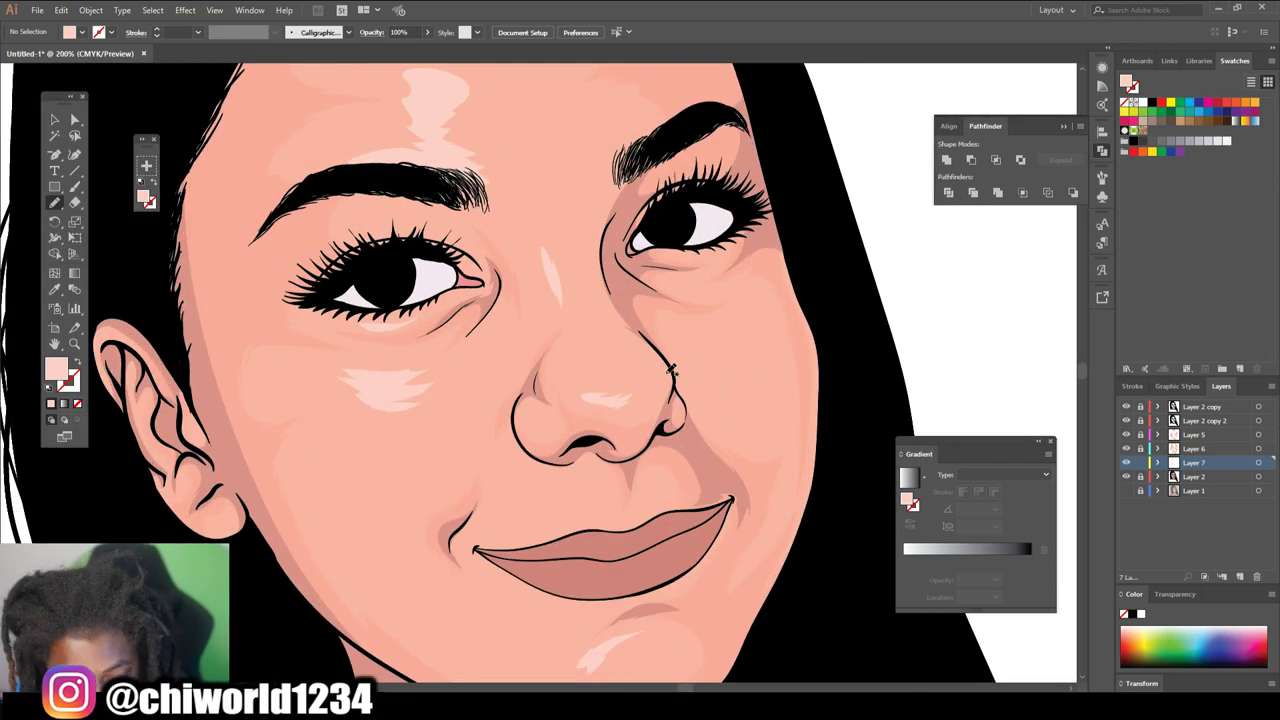
# - Draw highlights on the cheeks at both sides of the nose
pyautogui.moveTo(481, 411); pyautogui.dragTo(477, 420)
pyautogui.hotkey('ctrl', '-')
pyautogui.hotkey('ctrl', '-')
pyautogui.hotkey('ctrl', '-')
pyautogui.scroll(1, 643, 645)
# - Select all the highlight shapes on the face and adjust their color balance to a warmer, softer tone, with nothing selected at the end
pyautogui.click(54, 119)
pyautogui.moveTo(707, 192); pyautogui.dragTo(398, 528)
pyautogui.hotkey('ctrl', '+')
pyautogui.hotkey('ctrl', '+')
pyautogui.hotkey('ctrl', '+')
pyautogui.scroll(-3, 601, 489)
pyautogui.scroll(2, 603, 492)
pyautogui.click(61, 10)
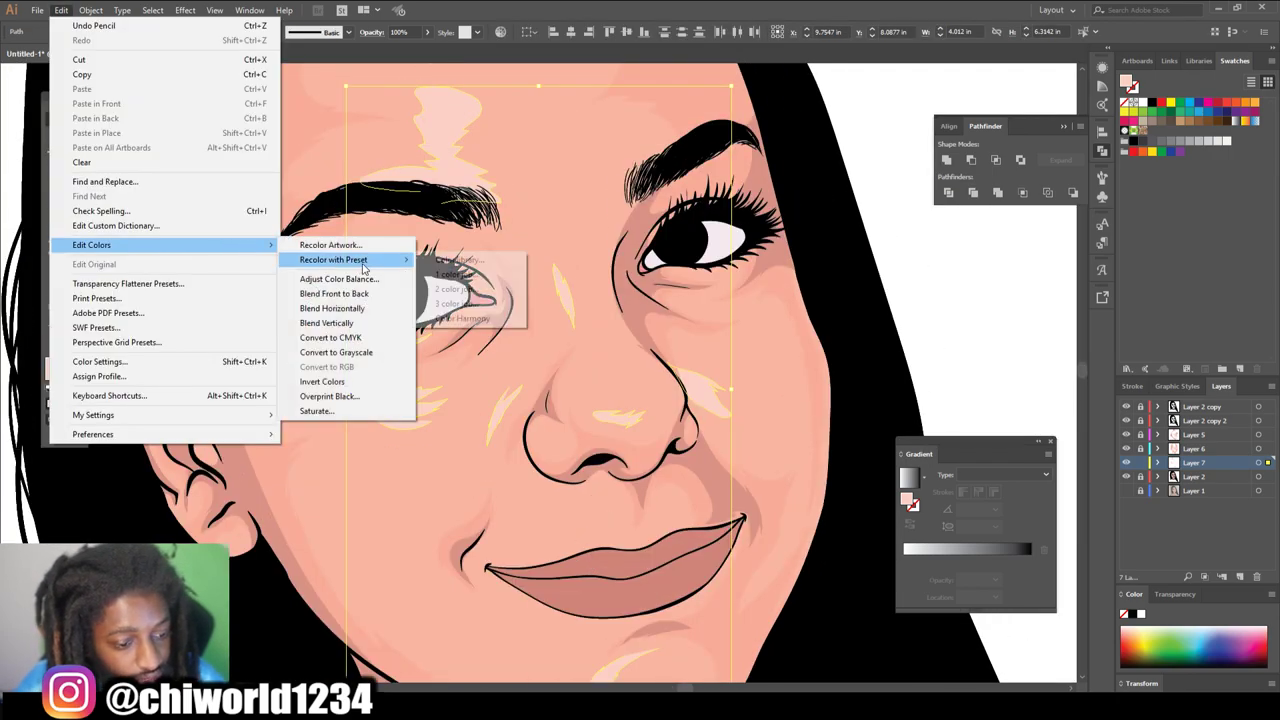
pyautogui.click(400, 280)
pyautogui.moveTo(124, 120); pyautogui.dragTo(128, 100)
pyautogui.click(160, 225)
pyautogui.click(308, 430)
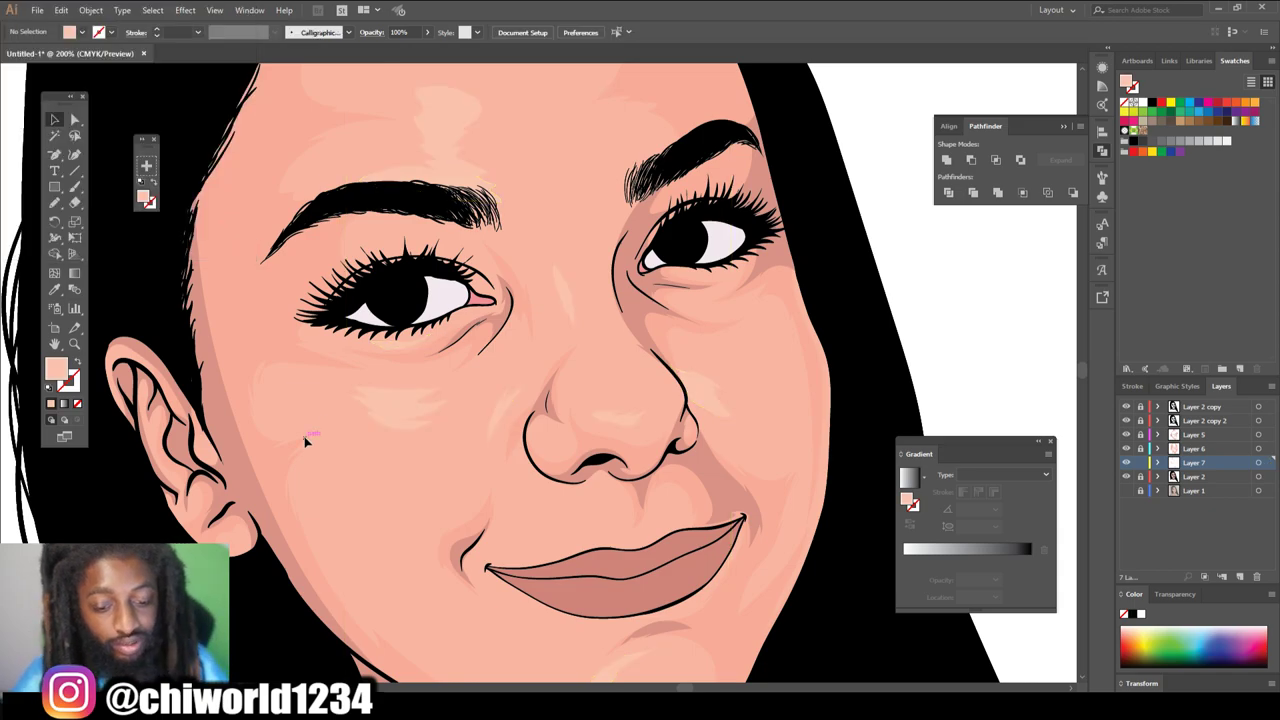
# - Continue with the Pencil tool in the adjusted highlight color, adding further highlights to the face
pyautogui.hotkey('ctrl', '-')
pyautogui.hotkey('ctrl', '-')
pyautogui.hotkey('ctrl', '-')
pyautogui.scroll(3, 783, 551)
pyautogui.hotkey('ctrl', '+')
pyautogui.hotkey('ctrl', '+')
pyautogui.hotkey('ctrl', '+')
pyautogui.press('n')
pyautogui.moveTo(494, 388)
pyautogui.mouseDown()
pyautogui.moveTo(571, 296)
pyautogui.moveTo(447, 265)
pyautogui.moveTo(494, 388)
pyautogui.mouseUp()
pyautogui.hotkey('ctrl', '-')
pyautogui.hotkey('ctrl', '-')
pyautogui.hotkey('ctrl', '-')
pyautogui.scroll(-3, 766, 661)
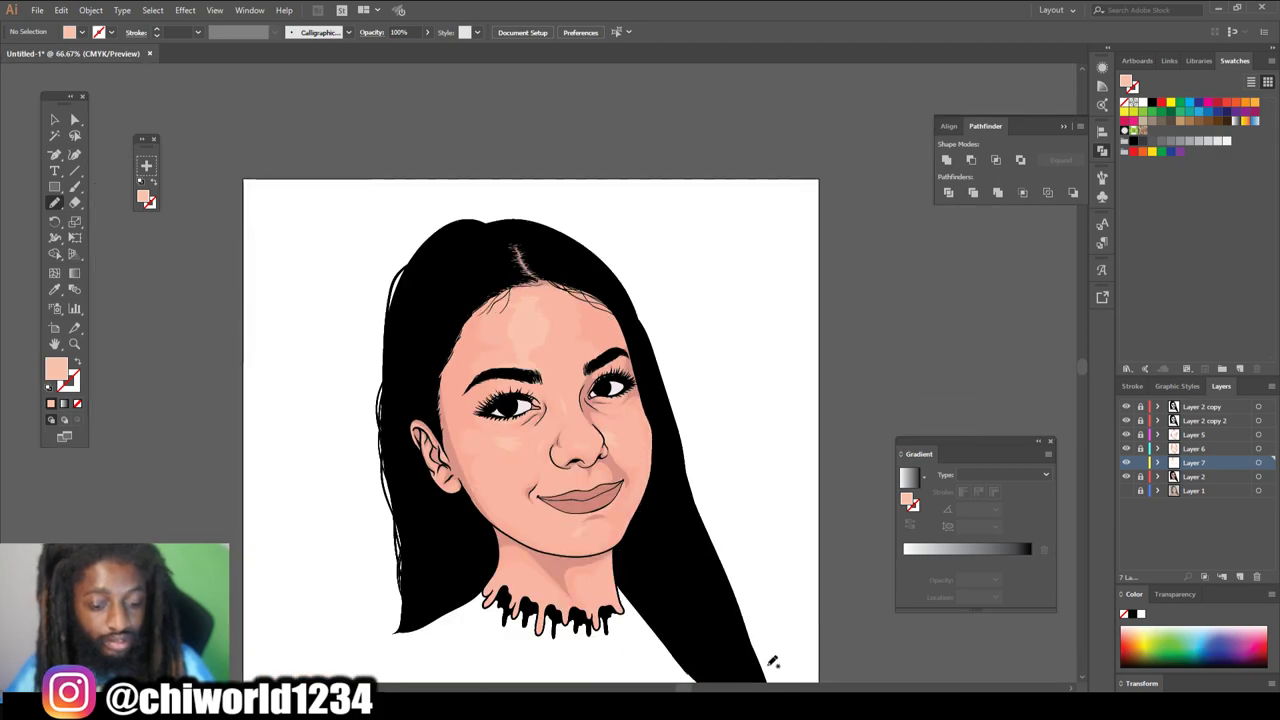
# - Add the remaining highlight shapes to the portrait, including those on the neck
pyautogui.hotkey('ctrl', '+')
pyautogui.hotkey('ctrl', '+')
pyautogui.hotkey('ctrl', '+')
pyautogui.moveTo(434, 329); pyautogui.dragTo(420, 316)
pyautogui.scroll(-4, 422, 316)
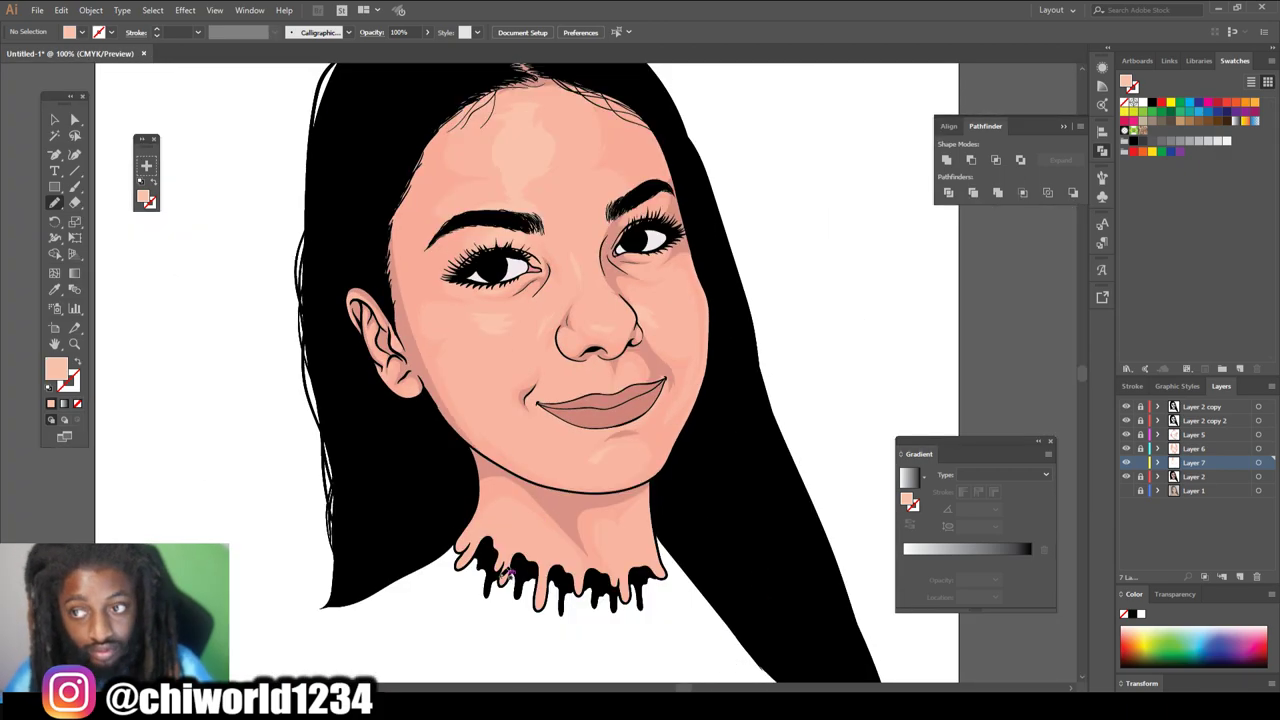
pyautogui.scroll(5, 787, 361)
pyautogui.moveTo(788, 413)
pyautogui.mouseDown()
pyautogui.moveTo(654, 426)
pyautogui.moveTo(706, 418)
pyautogui.moveTo(671, 416)
pyautogui.moveTo(660, 400)
pyautogui.mouseUp()
pyautogui.scroll(-4, 716, 458)
pyautogui.scroll(1, 837, 517)
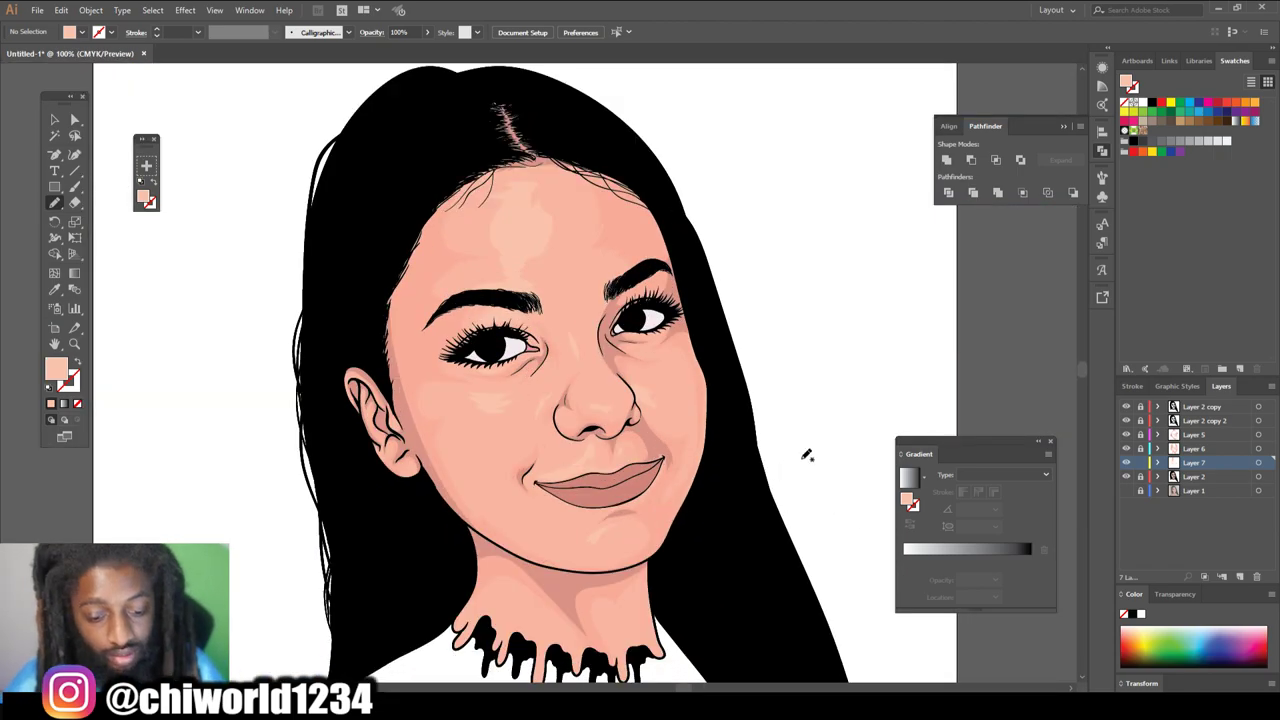
# - Create a new layer and place it between Layer 2 copy 2 and Layer 5
pyautogui.hotkey('ctrl', '-')
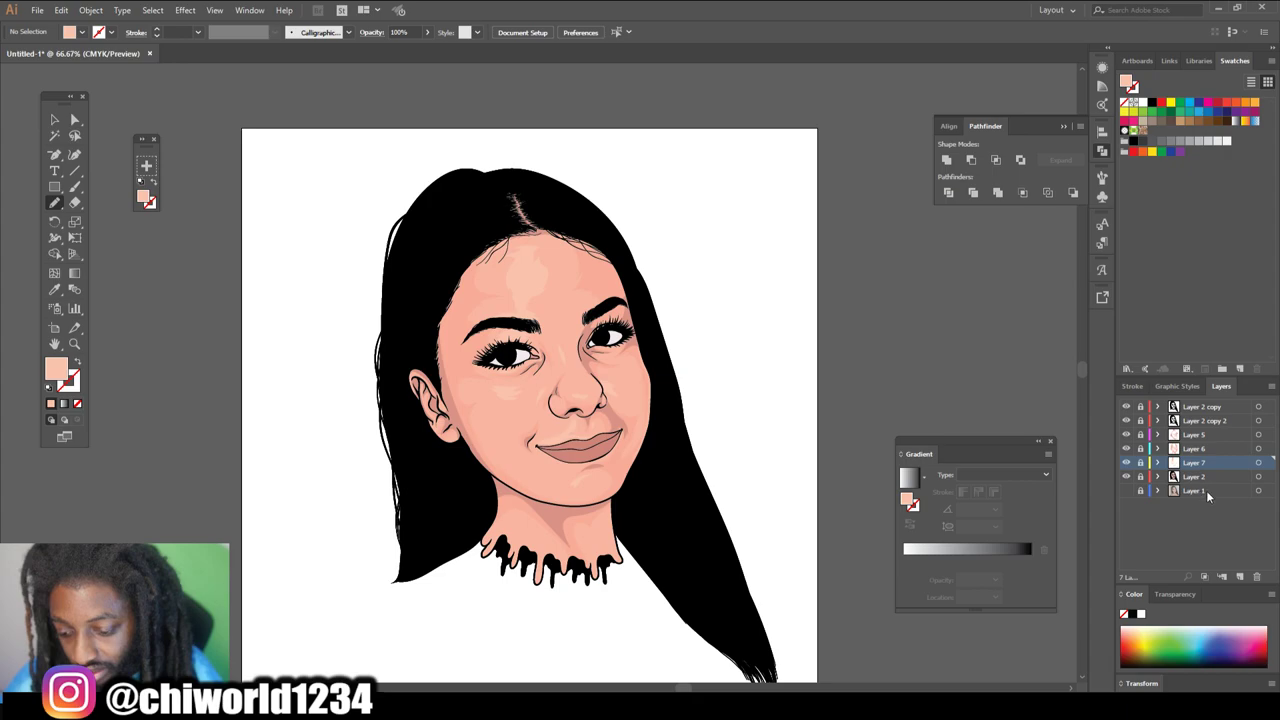
pyautogui.click(1239, 576)
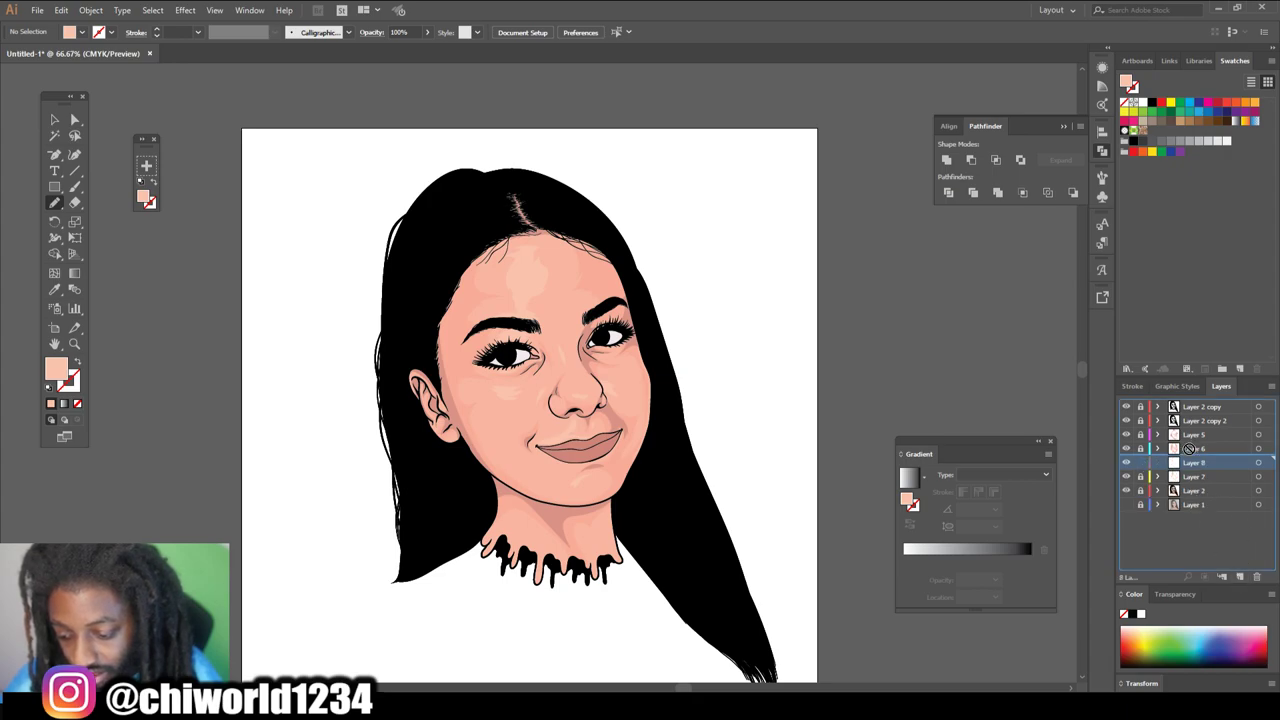
pyautogui.moveTo(1188, 429); pyautogui.dragTo(1181, 440)
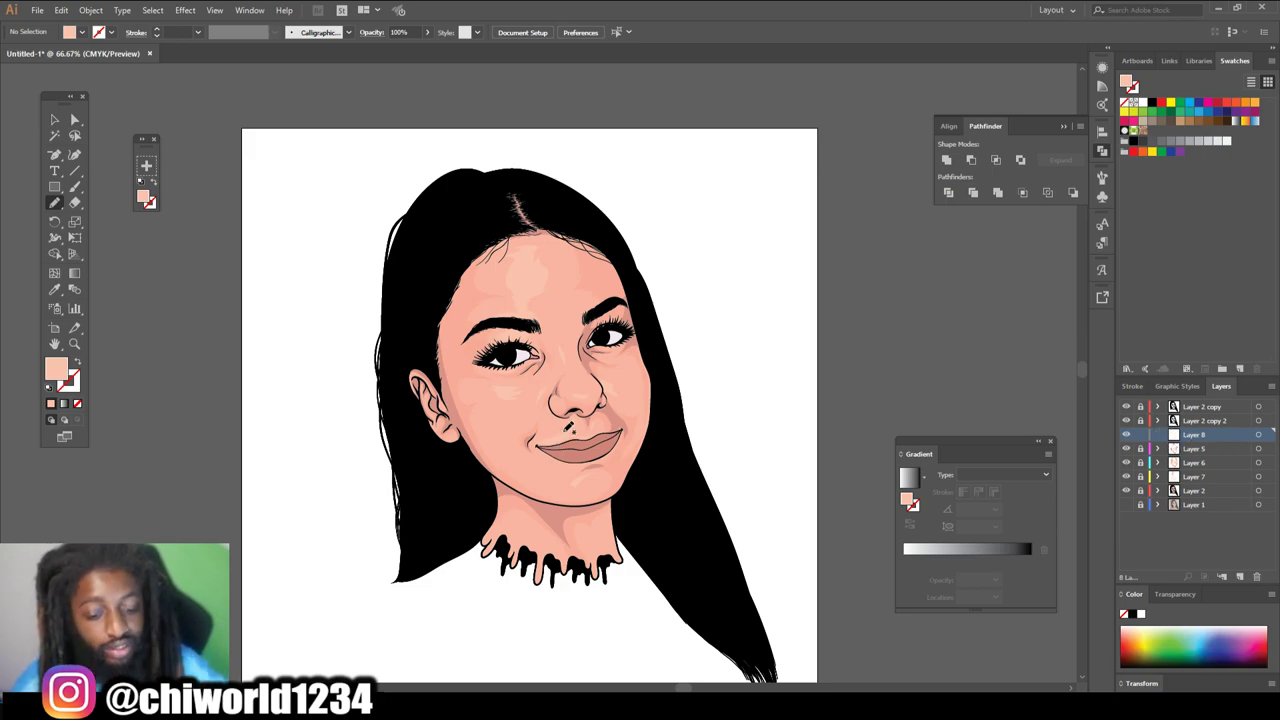
pyautogui.scroll(-2, 566, 449)
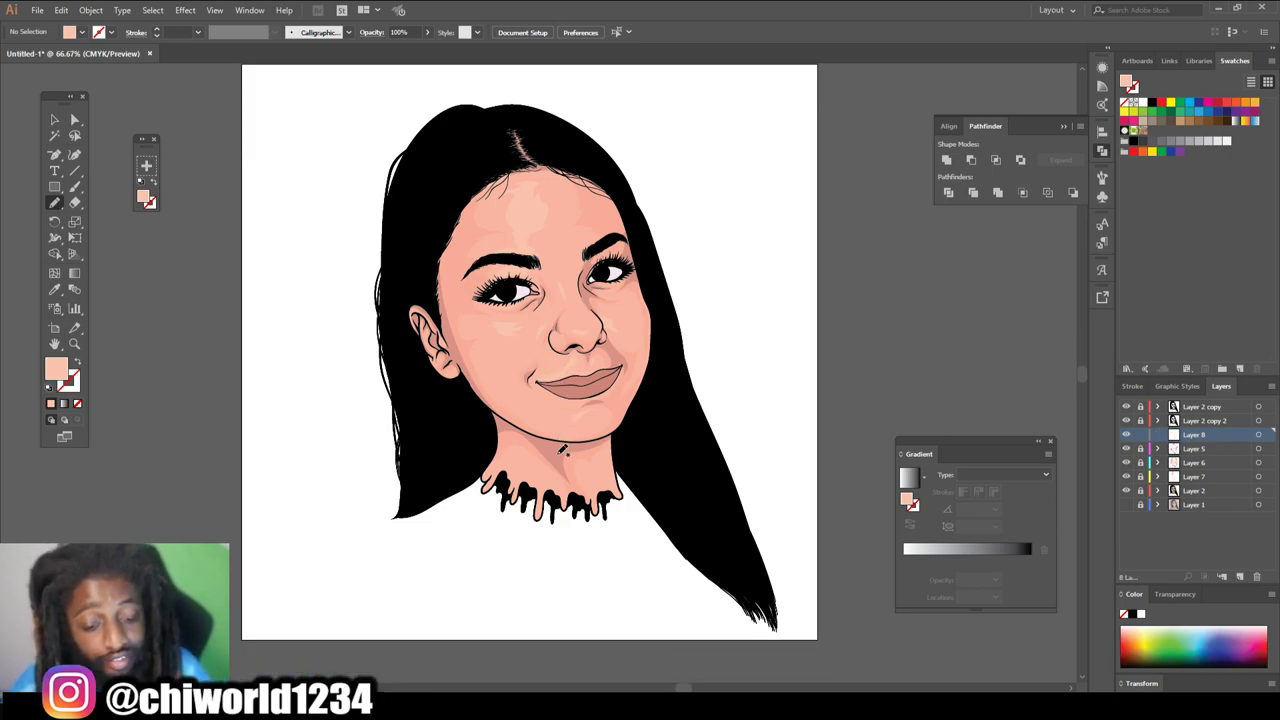
# - Sample the shadow color on the neck with the Eyedropper and darken the fill to #825450
pyautogui.scroll(3, 566, 449)
pyautogui.click(55, 289)
pyautogui.click(508, 531)
pyautogui.doubleClick(54, 366)
pyautogui.moveTo(84, 89); pyautogui.dragTo(81, 130)
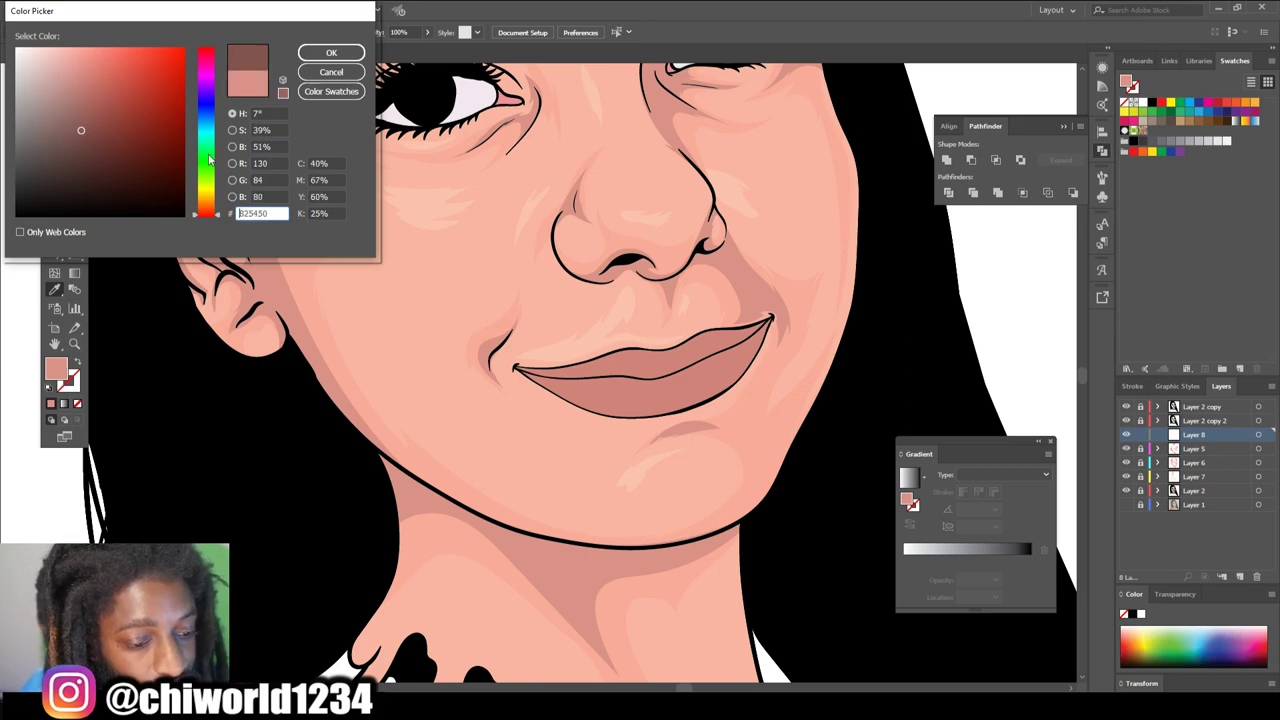
pyautogui.click(312, 52)
# - Draw deep shadow shapes with the Pencil tool on the neck along the underside of the jawline
pyautogui.press('n')
pyautogui.scroll(3, 420, 540)
pyautogui.moveTo(318, 532)
pyautogui.mouseDown()
pyautogui.moveTo(391, 366)
pyautogui.moveTo(326, 425)
pyautogui.mouseUp()
pyautogui.hotkey('ctrl', '-')
pyautogui.hotkey('ctrl', '-')
pyautogui.hotkey('ctrl', '-')
pyautogui.hotkey('ctrl', '-')
pyautogui.hotkey('ctrl', '-')
pyautogui.hotkey('ctrl', '=')
pyautogui.hotkey('ctrl', '=')
pyautogui.hotkey('ctrl', '=')
pyautogui.moveTo(297, 301)
pyautogui.mouseDown()
pyautogui.moveTo(446, 381)
pyautogui.moveTo(703, 412)
pyautogui.moveTo(824, 361)
pyautogui.moveTo(688, 402)
pyautogui.moveTo(558, 394)
pyautogui.moveTo(425, 356)
pyautogui.moveTo(305, 282)
pyautogui.mouseUp()
pyautogui.hotkey('ctrl', '-')
pyautogui.hotkey('ctrl', '-')
pyautogui.hotkey('ctrl', '-')
pyautogui.hotkey('ctrl', '-')
pyautogui.hotkey('ctrl', '-')
pyautogui.scroll(2, 842, 662)
# - Draw deep shadows around the inner corner and creases of the right eye
pyautogui.hotkey('ctrl', '=')
pyautogui.hotkey('ctrl', '=')
pyautogui.hotkey('ctrl', '=')
pyautogui.hotkey('ctrl', '=')
pyautogui.hotkey('ctrl', '=')
pyautogui.hotkey('ctrl', '=')
pyautogui.hotkey('ctrl', '=')
pyautogui.hotkey('ctrl', '=')
pyautogui.scroll(1, 843, 634)
pyautogui.moveTo(293, 553)
pyautogui.mouseDown()
pyautogui.moveTo(334, 471)
pyautogui.moveTo(475, 550)
pyautogui.moveTo(437, 400)
pyautogui.moveTo(560, 120)
pyautogui.moveTo(349, 310)
pyautogui.moveTo(286, 508)
pyautogui.moveTo(296, 545)
pyautogui.mouseUp()
pyautogui.moveTo(510, 503)
pyautogui.mouseDown()
pyautogui.moveTo(470, 368)
pyautogui.moveTo(489, 302)
pyautogui.moveTo(436, 311)
pyautogui.moveTo(528, 507)
pyautogui.mouseUp()
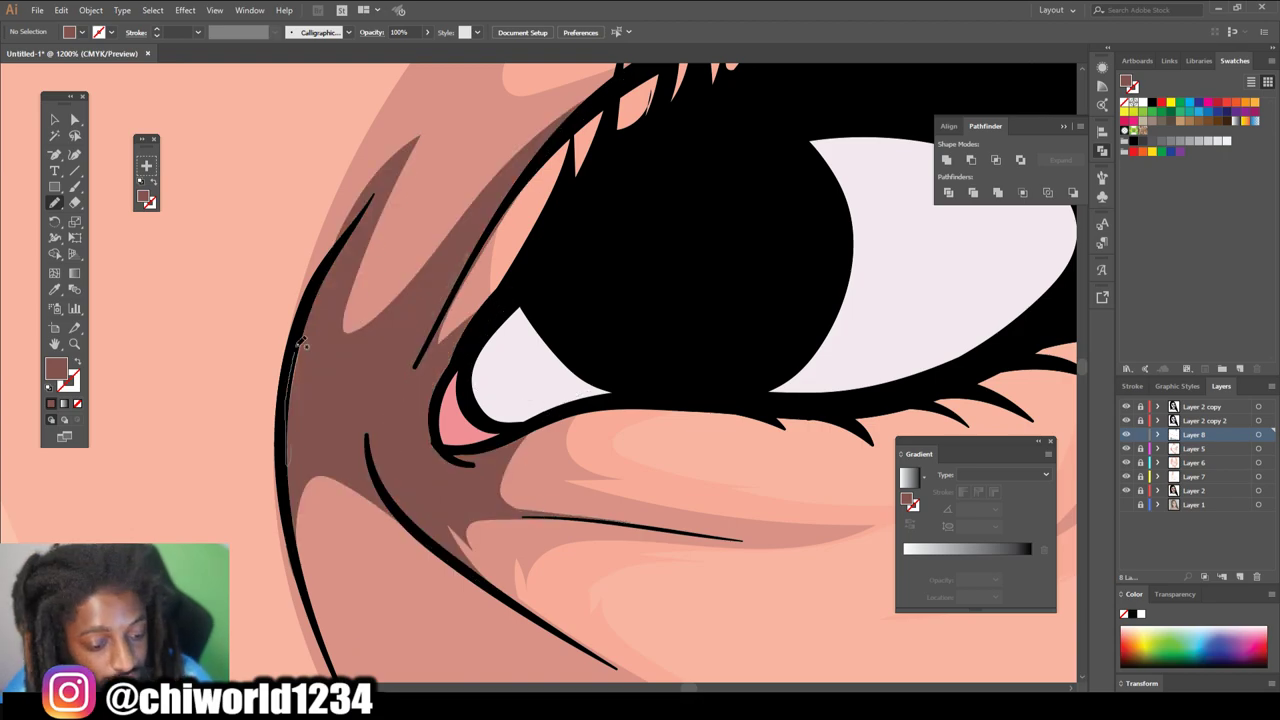
pyautogui.scroll(-6, 451, 555)
pyautogui.scroll(5, 544, 407)
pyautogui.moveTo(536, 337)
pyautogui.mouseDown()
pyautogui.moveTo(551, 500)
pyautogui.moveTo(536, 337)
pyautogui.mouseUp()
# - Draw deep shadows around the nostrils and beneath the nose
pyautogui.hotkey('ctrl', '1')
pyautogui.moveTo(540, 508); pyautogui.dragTo(735, 579)
pyautogui.moveTo(549, 486)
pyautogui.mouseDown()
pyautogui.moveTo(774, 381)
pyautogui.moveTo(806, 258)
pyautogui.moveTo(738, 332)
pyautogui.moveTo(695, 348)
pyautogui.moveTo(590, 472)
pyautogui.mouseUp()
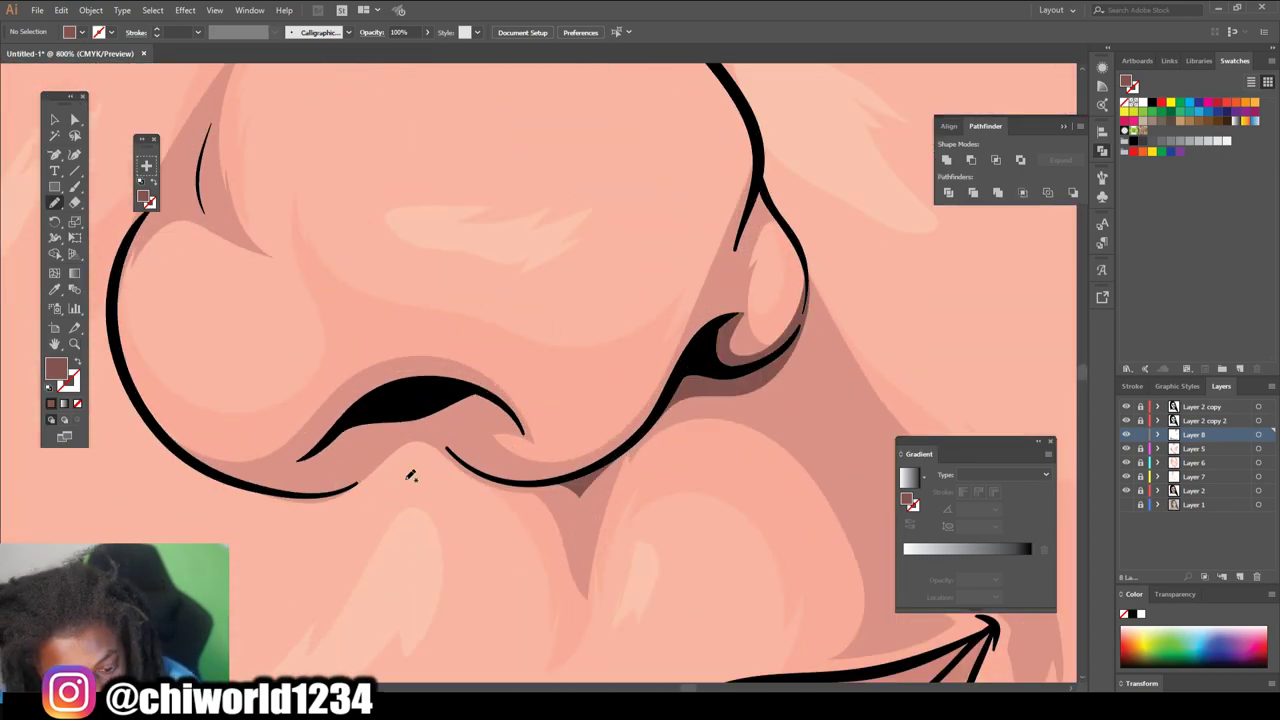
pyautogui.moveTo(422, 390)
pyautogui.mouseDown()
pyautogui.moveTo(476, 424)
pyautogui.moveTo(410, 412)
pyautogui.mouseUp()
pyautogui.scroll(-7, 450, 420)
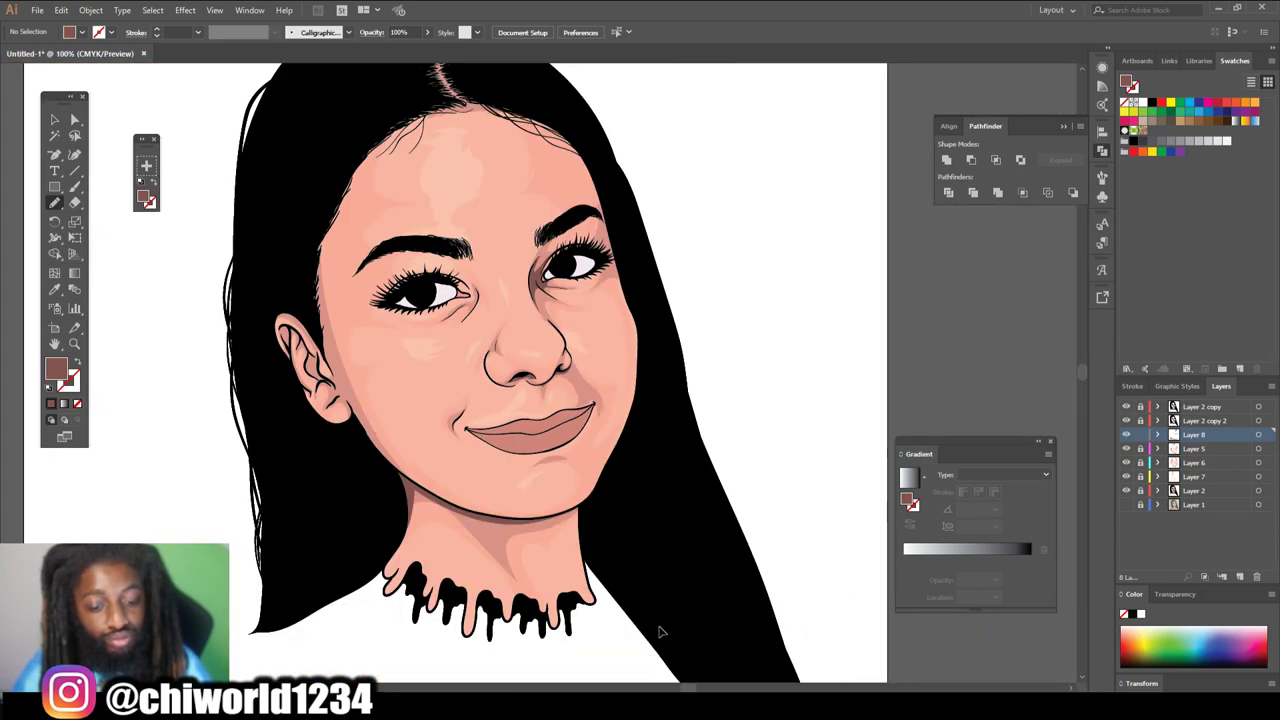
# - Draw a deep shadow along the crease at the inner corner of the left eye
pyautogui.scroll(6, 518, 350)
pyautogui.moveTo(518, 350)
pyautogui.mouseDown()
pyautogui.moveTo(507, 416)
pyautogui.moveTo(460, 520)
pyautogui.mouseUp()
pyautogui.scroll(-4, 525, 549)
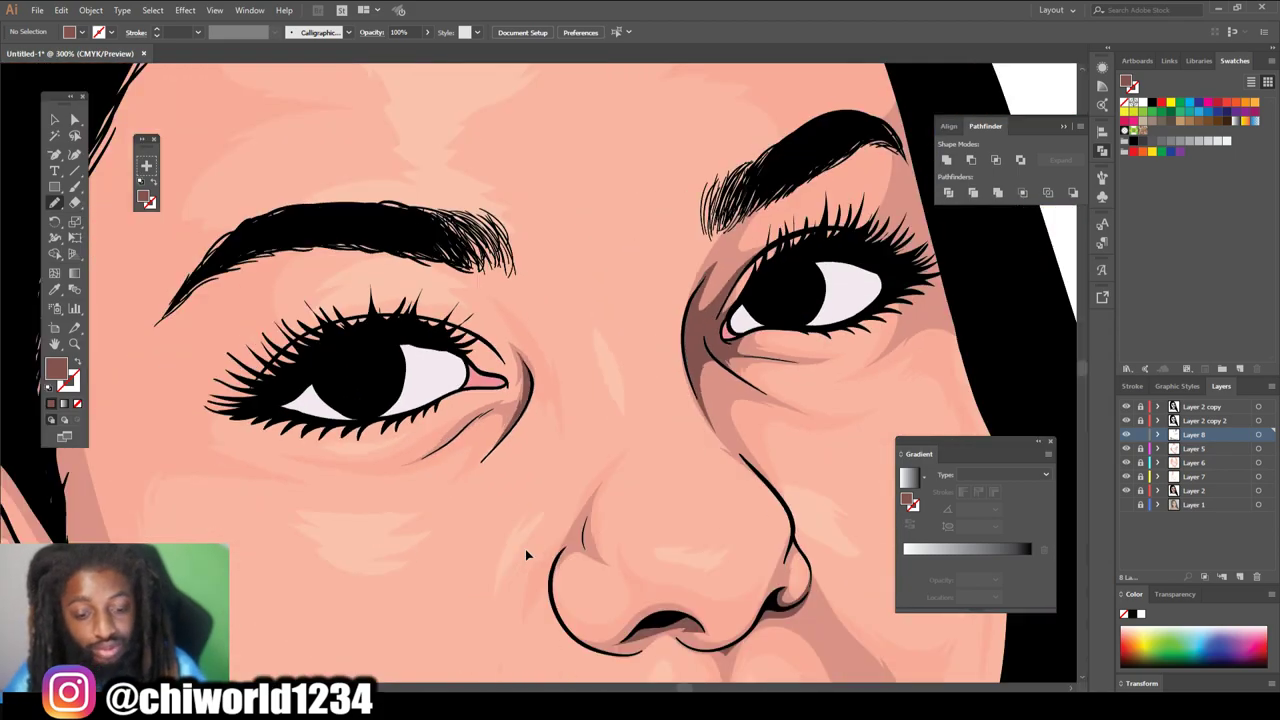
# - Draw deep shadow shapes behind the eyebrow hairs
pyautogui.scroll(3, 542, 546)
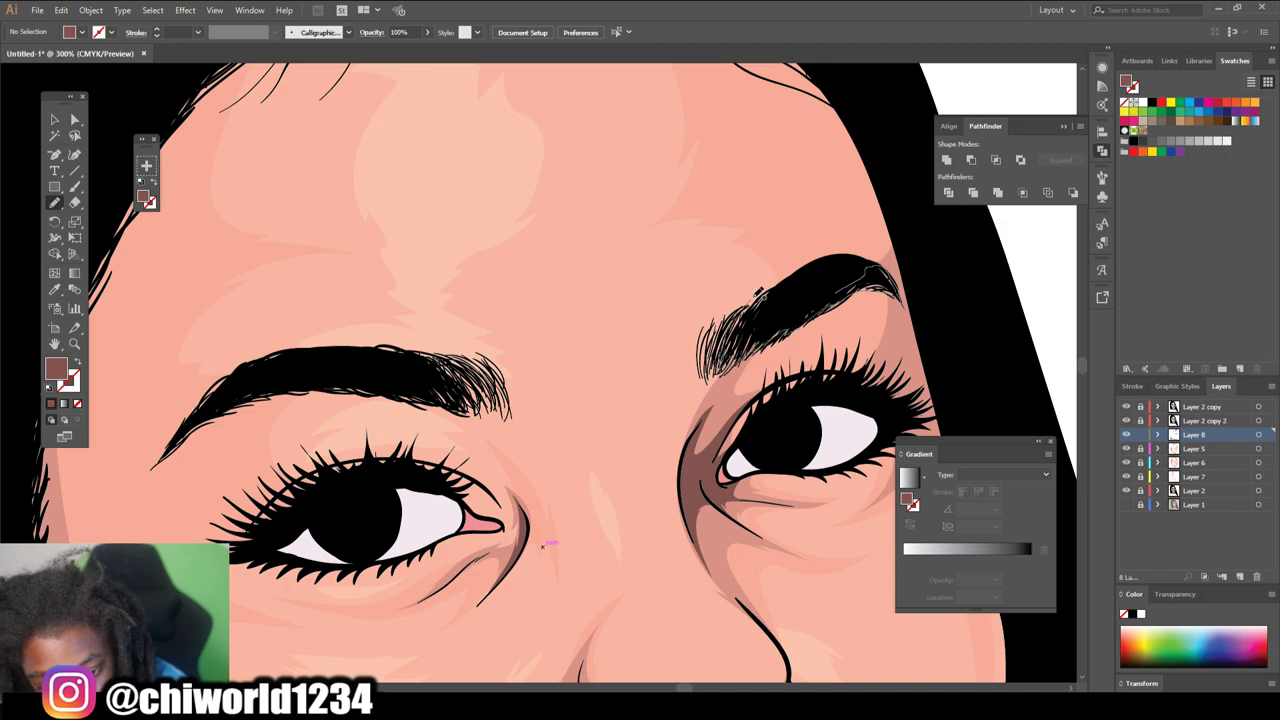
pyautogui.scroll(-4, 542, 546)
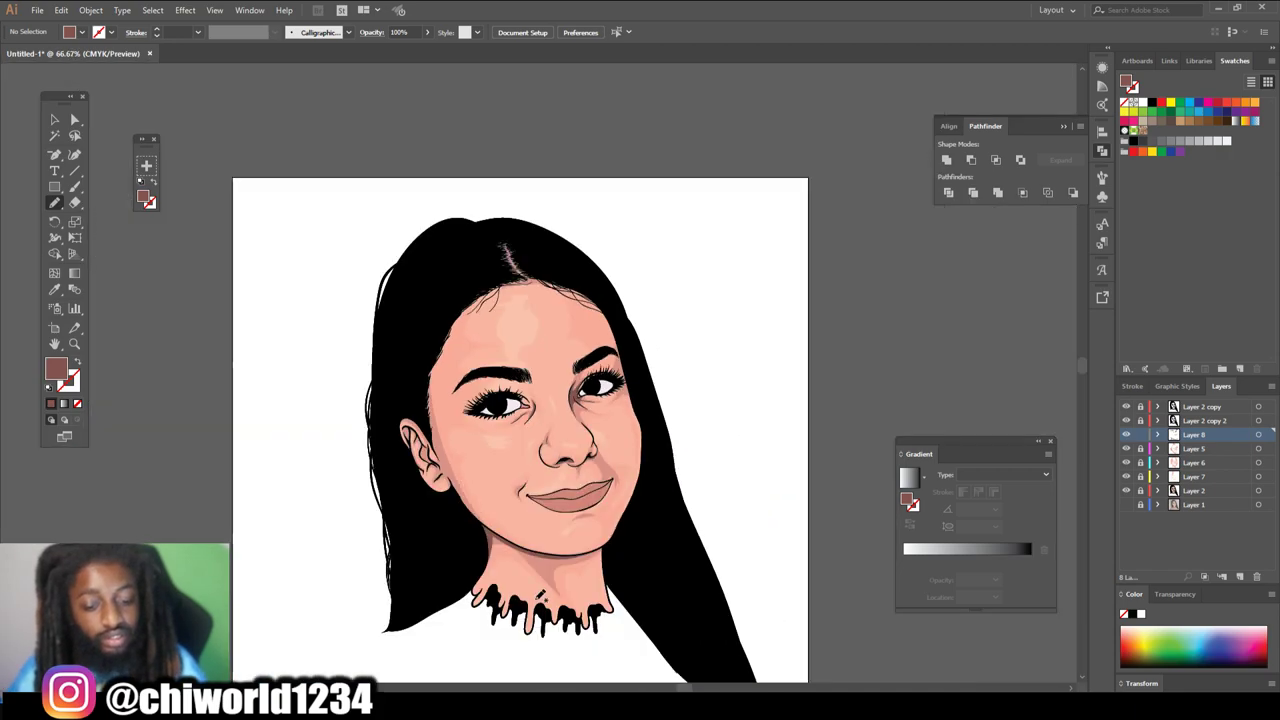
pyautogui.scroll(3, 540, 594)
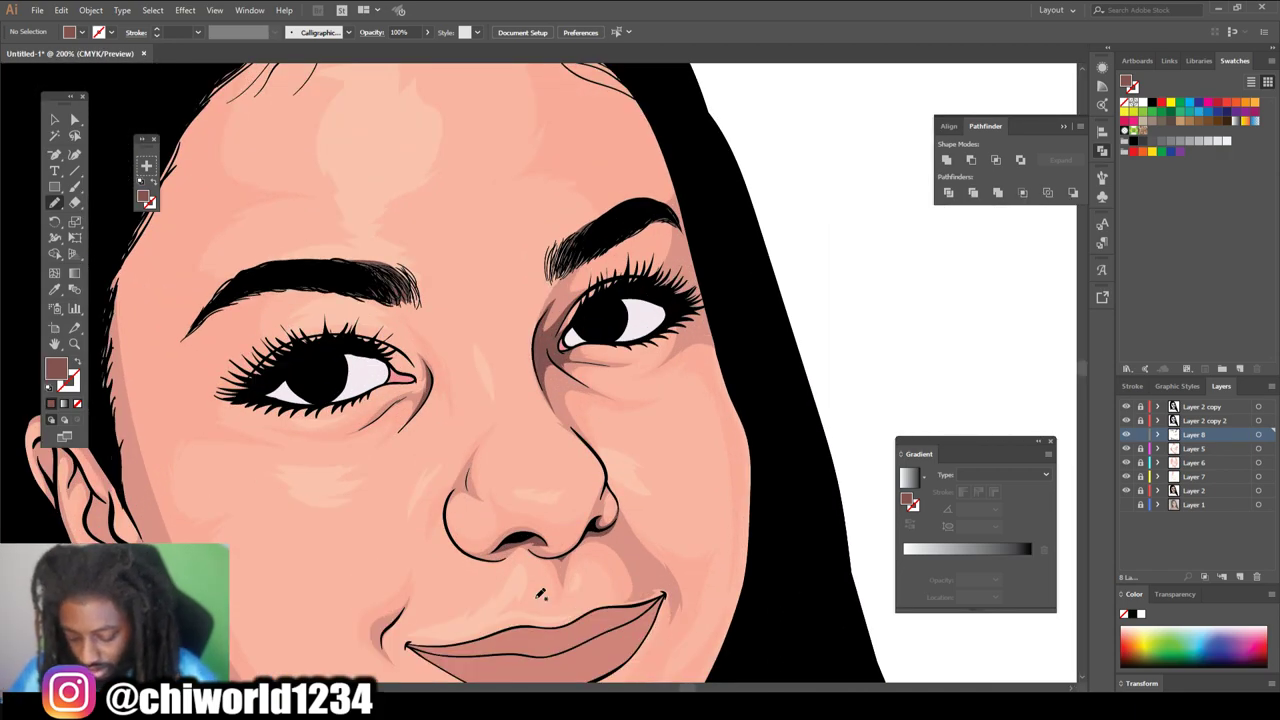
pyautogui.scroll(-2, 880, 337)
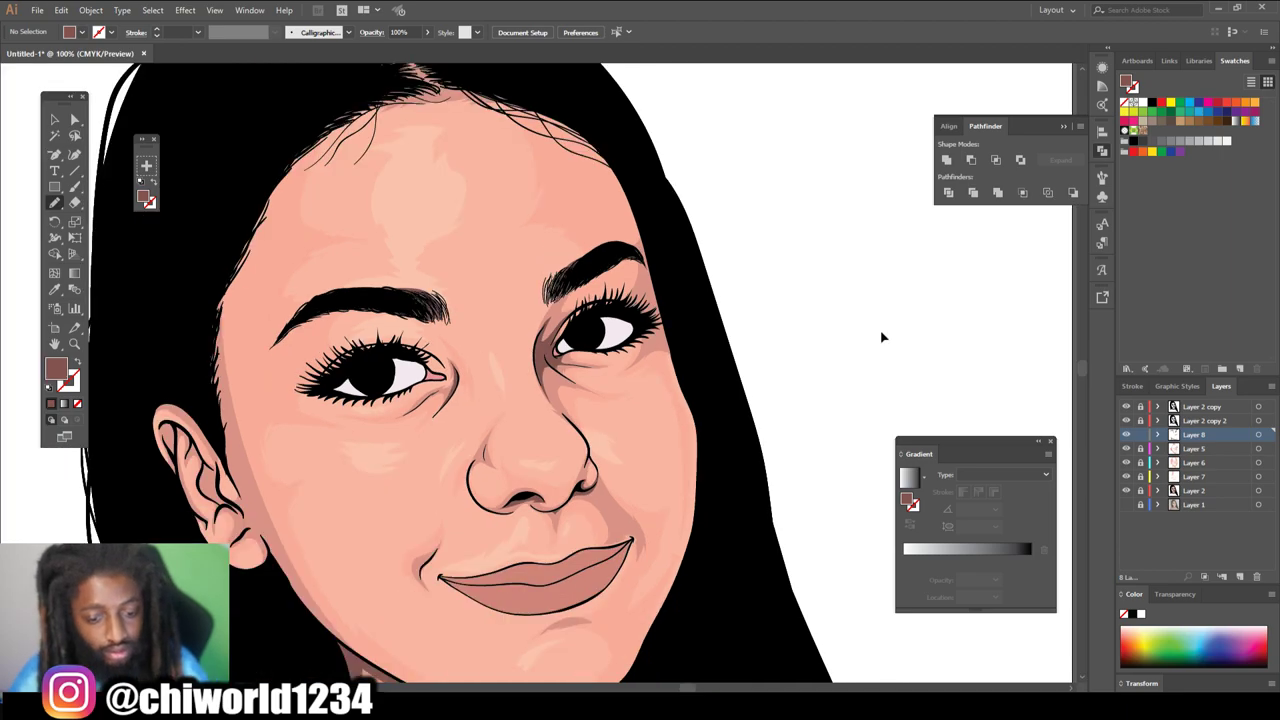
pyautogui.scroll(5, 877, 337)
pyautogui.moveTo(868, 212)
pyautogui.mouseDown()
pyautogui.moveTo(786, 161)
pyautogui.moveTo(727, 210)
pyautogui.moveTo(686, 166)
pyautogui.moveTo(629, 242)
pyautogui.moveTo(581, 232)
pyautogui.moveTo(728, 330)
pyautogui.mouseUp()
pyautogui.scroll(-5, 690, 365)
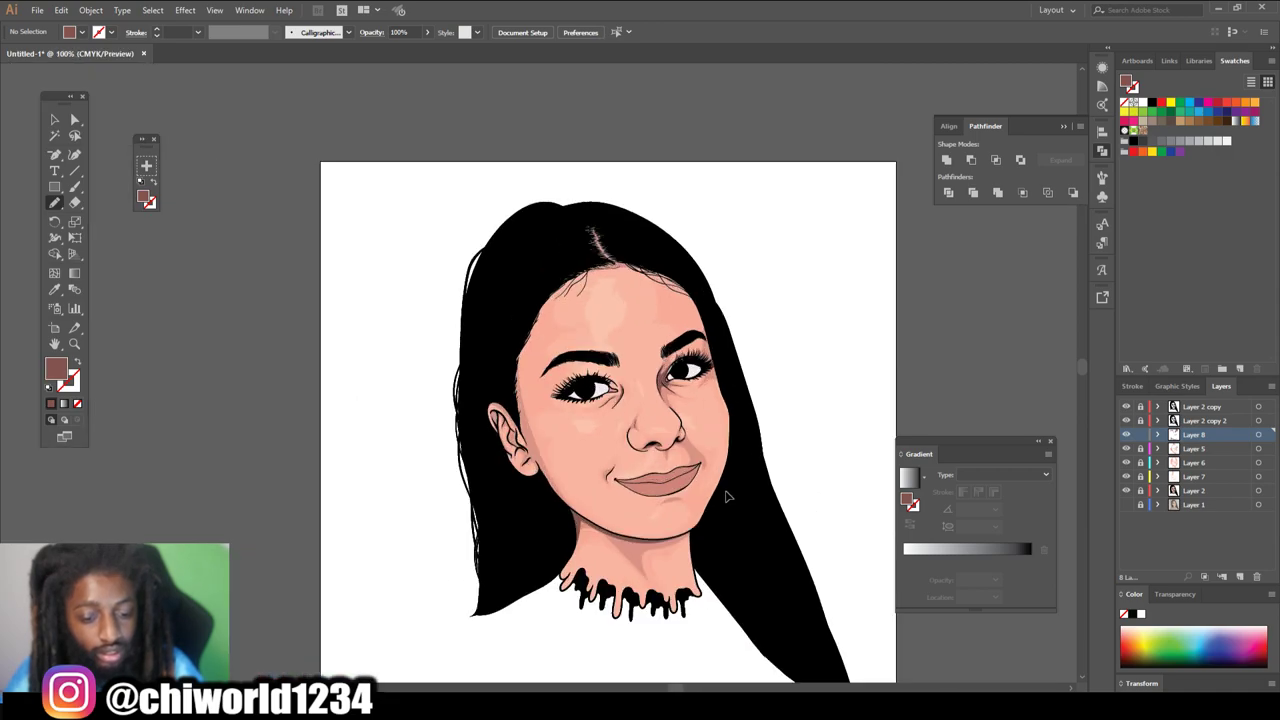
# - Draw a spiky deep shadow shape behind the upper lashes of the left eye
pyautogui.scroll(6, 573, 371)
pyautogui.moveTo(795, 417)
pyautogui.mouseDown()
pyautogui.moveTo(933, 345)
pyautogui.moveTo(854, 264)
pyautogui.mouseUp()
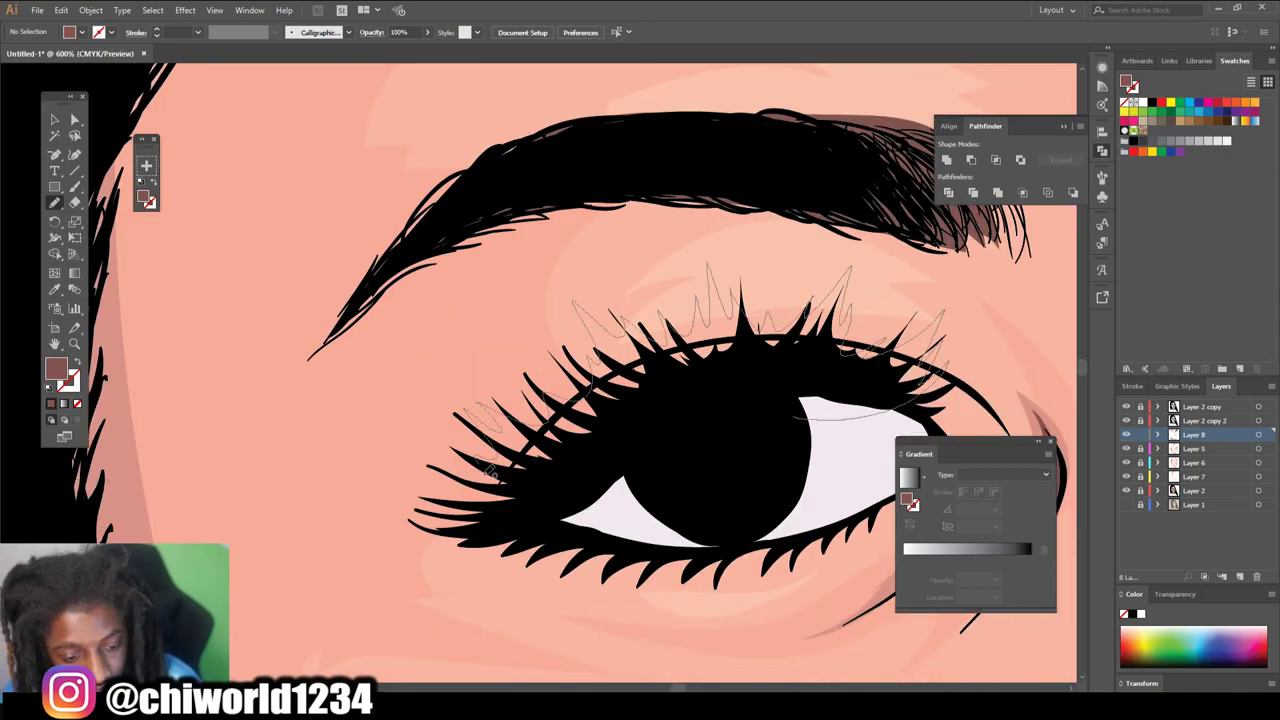
pyautogui.hotkey('ctrl', '-')
pyautogui.hotkey('ctrl', '-')
pyautogui.hotkey('ctrl', '-')
pyautogui.hotkey('ctrl', '-')
pyautogui.hotkey('ctrl', '-')
pyautogui.scroll(-1, 665, 318)
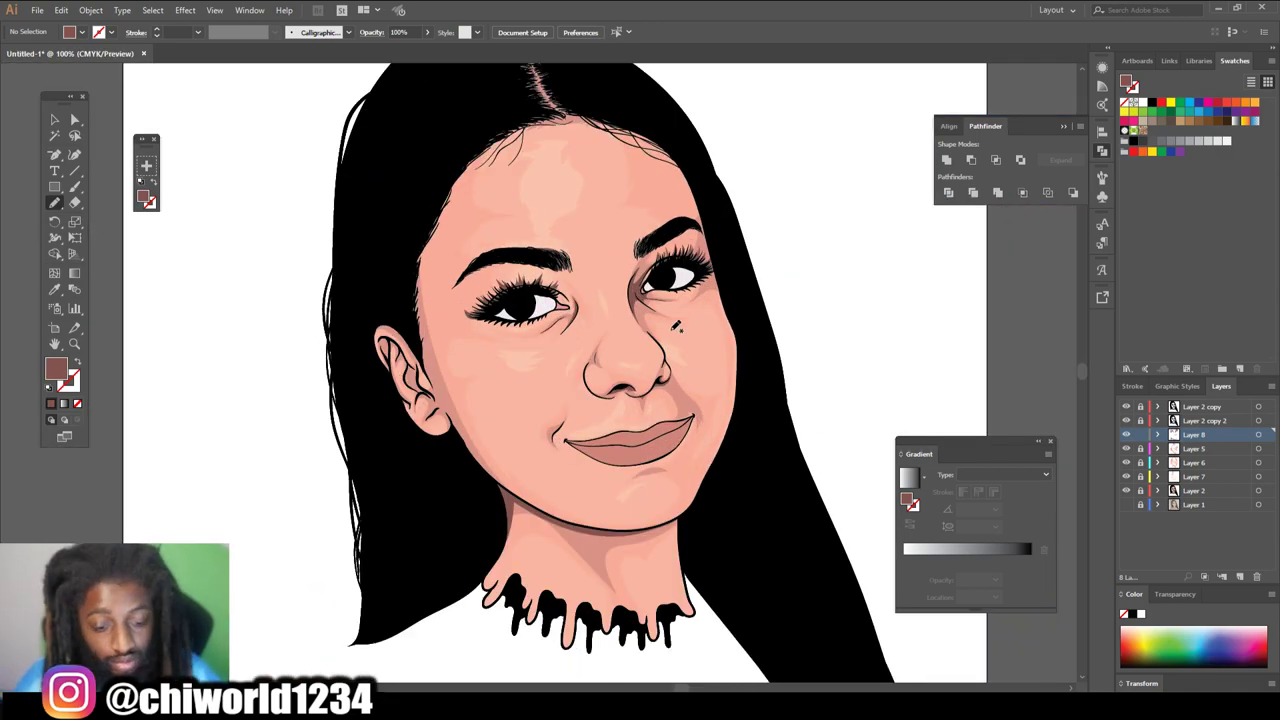
# - Save the document to the Desktop as an Adobe Illustrator file named girl, accepting the format options
pyautogui.click(37, 10)
pyautogui.click(90, 118)
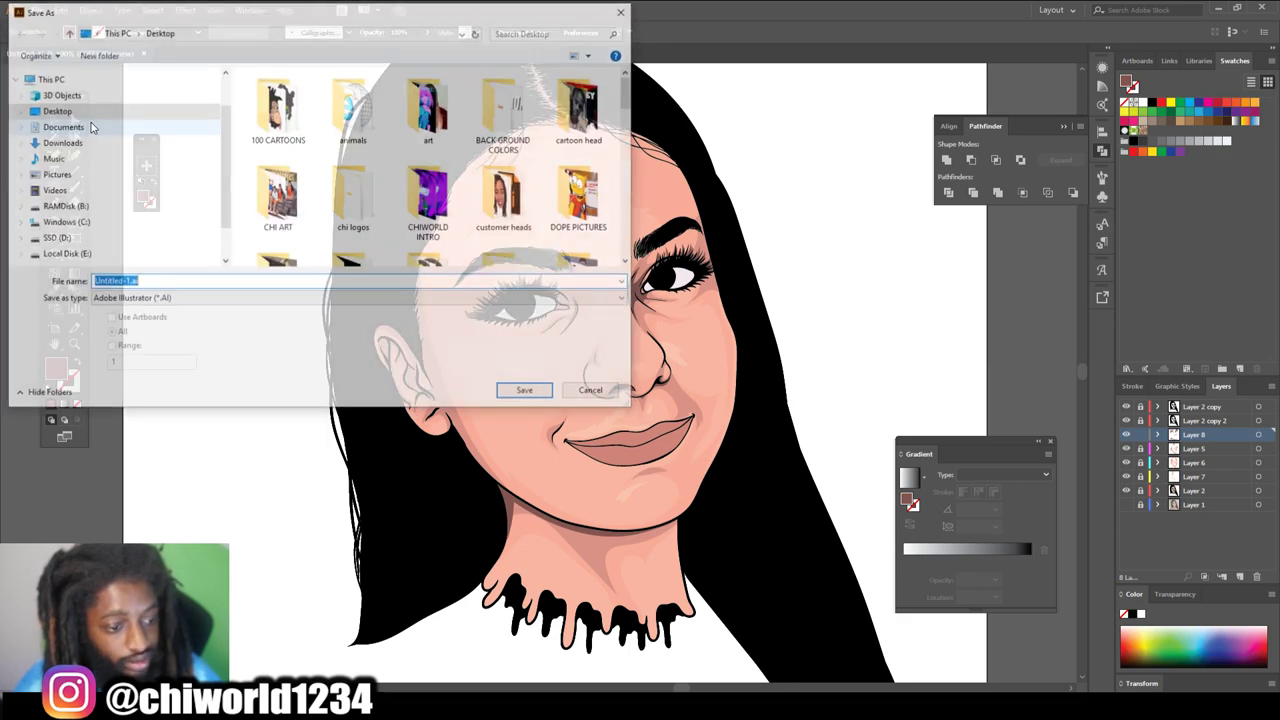
pyautogui.write('g')
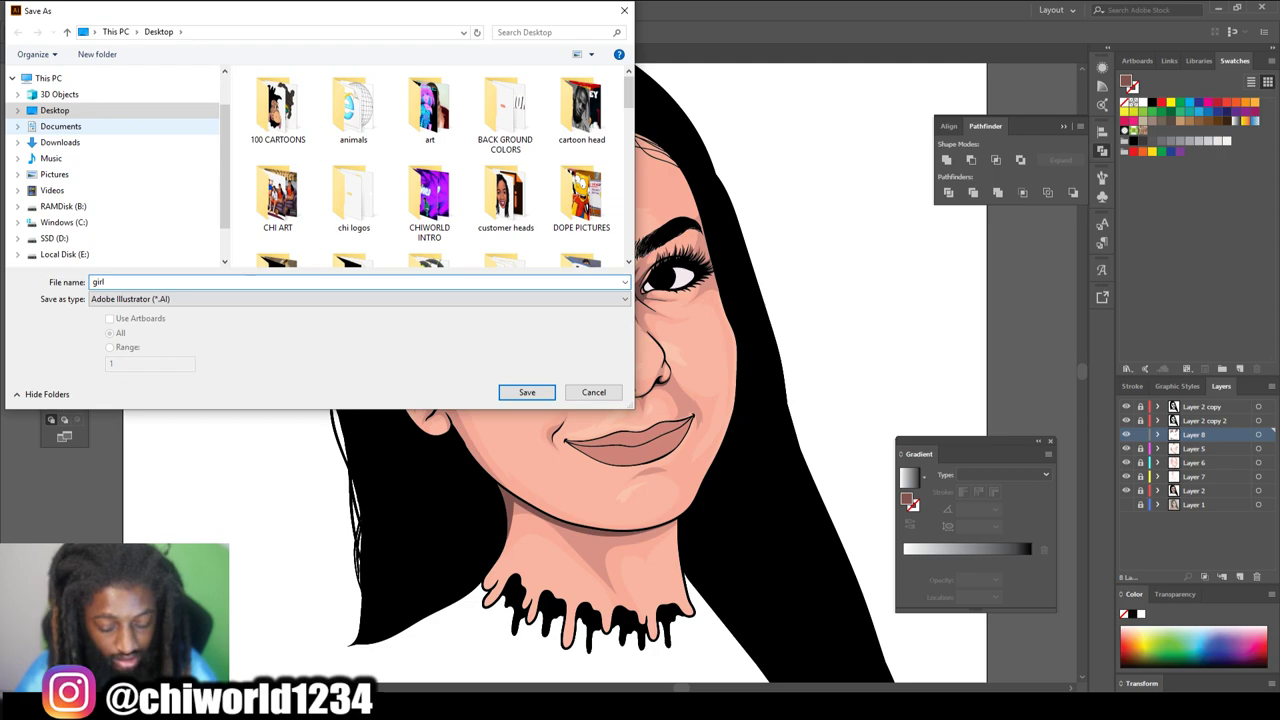
pyautogui.write('irl')
pyautogui.press('Return')
pyautogui.click(213, 407)
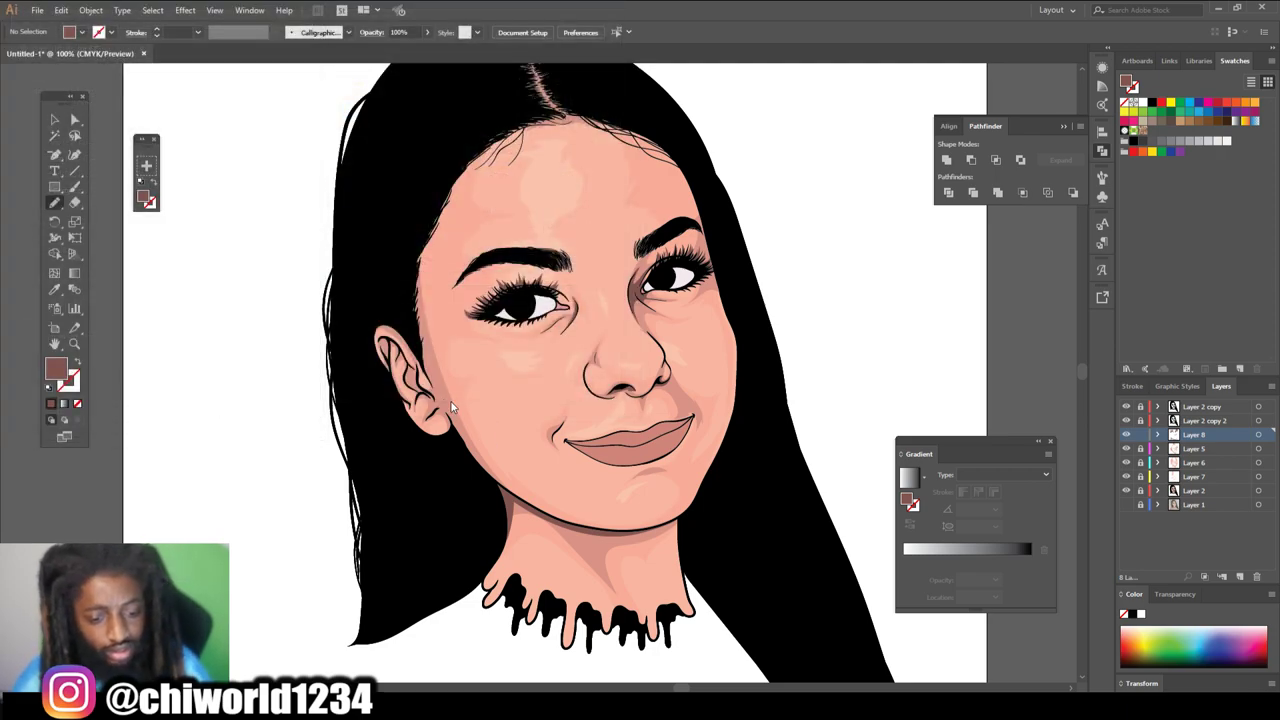
# - Draw deep shadow shapes inside the folds of the ear
pyautogui.scroll(3, 432, 395)
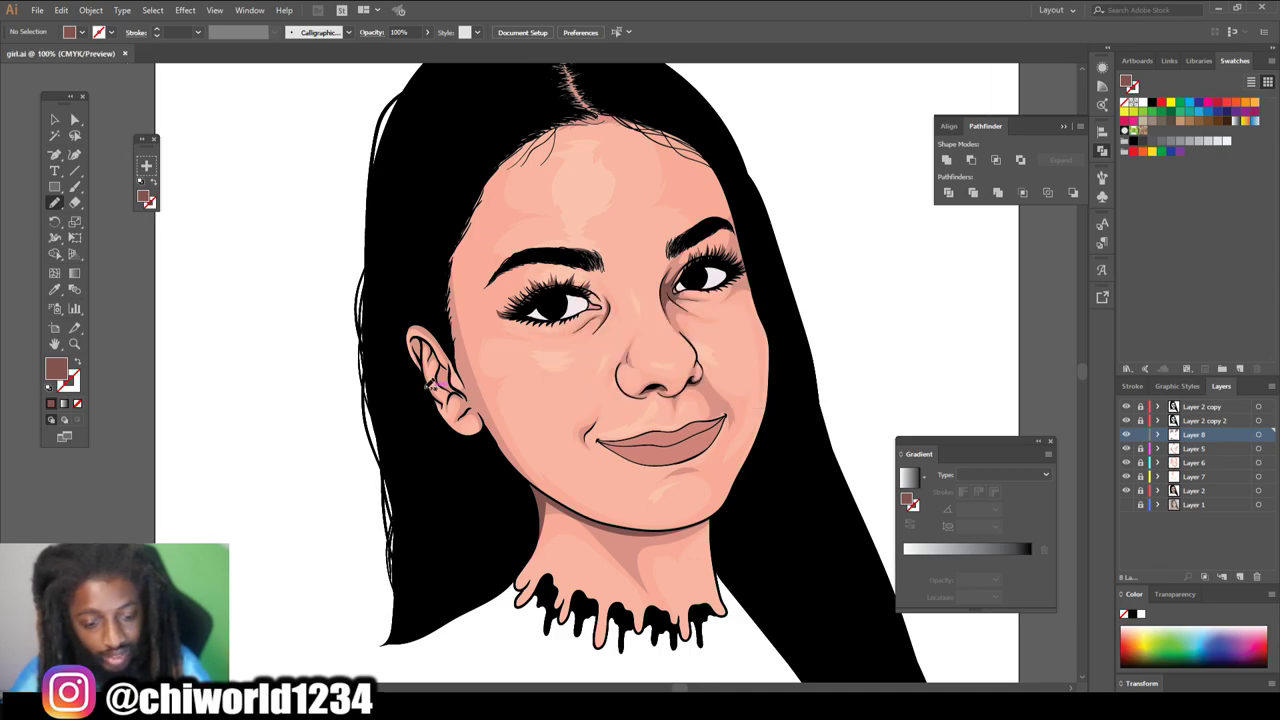
pyautogui.scroll(4, 412, 395)
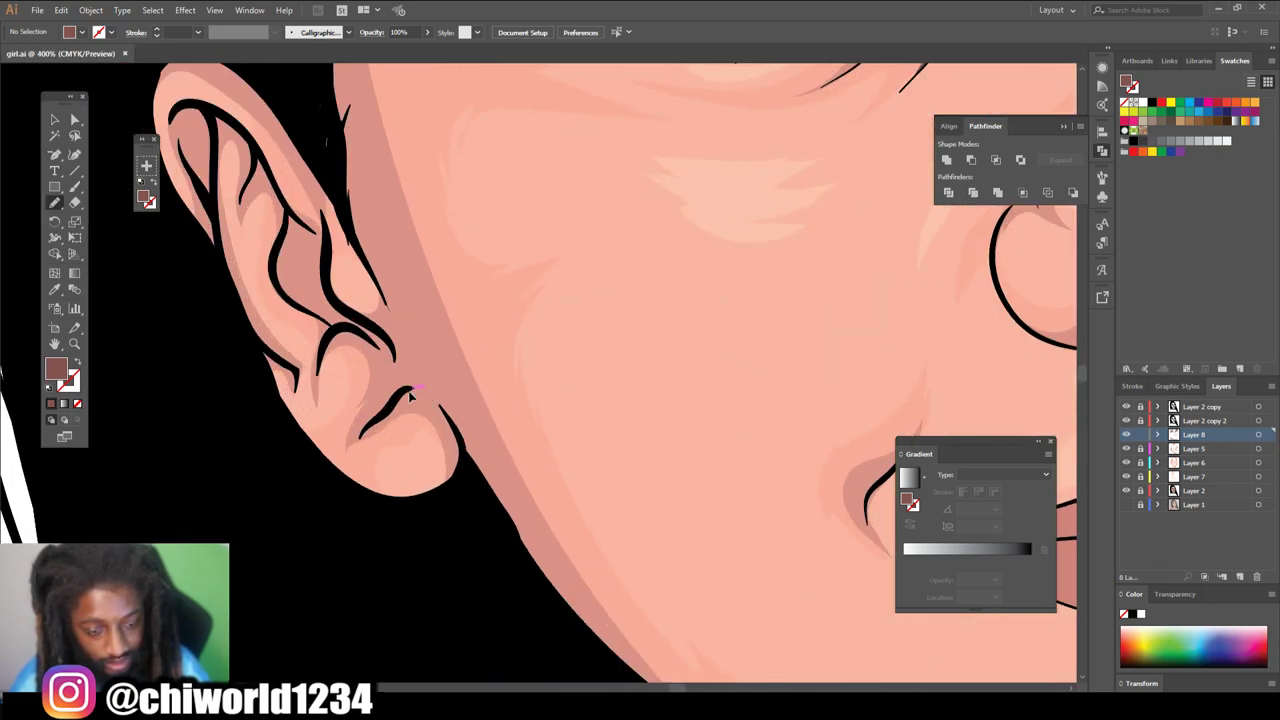
pyautogui.scroll(2, 415, 395)
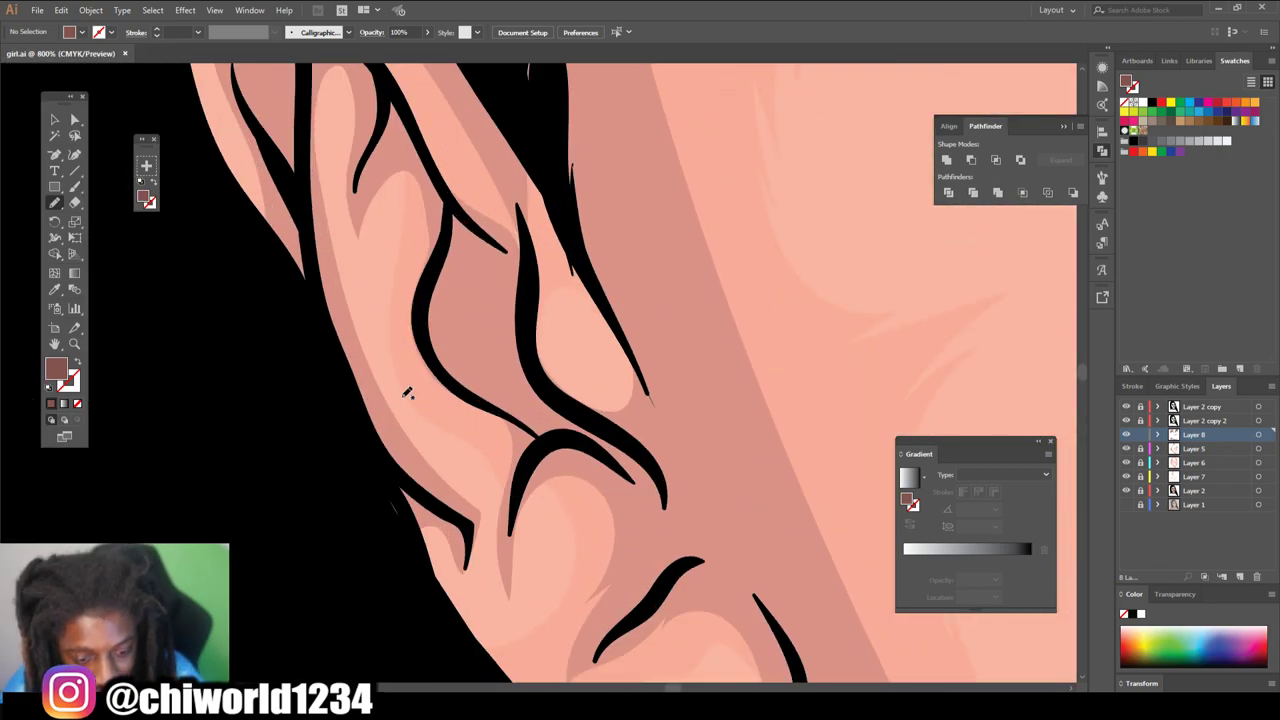
pyautogui.moveTo(556, 395)
pyautogui.mouseDown()
pyautogui.moveTo(658, 470)
pyautogui.moveTo(665, 533)
pyautogui.moveTo(640, 490)
pyautogui.moveTo(592, 456)
pyautogui.moveTo(559, 450)
pyautogui.moveTo(515, 483)
pyautogui.moveTo(515, 456)
pyautogui.moveTo(437, 376)
pyautogui.moveTo(416, 305)
pyautogui.moveTo(447, 198)
pyautogui.moveTo(508, 342)
pyautogui.mouseUp()
pyautogui.hotkey('ctrl', '0')
# - Select all the deep shadow shapes on Layer 8, expand them and combine them with Pathfinder Merge
pyautogui.click(55, 121)
pyautogui.moveTo(450, 277); pyautogui.dragTo(716, 582)
pyautogui.hotkey('ctrl', '+')
pyautogui.hotkey('ctrl', '+')
pyautogui.hotkey('ctrl', '+')
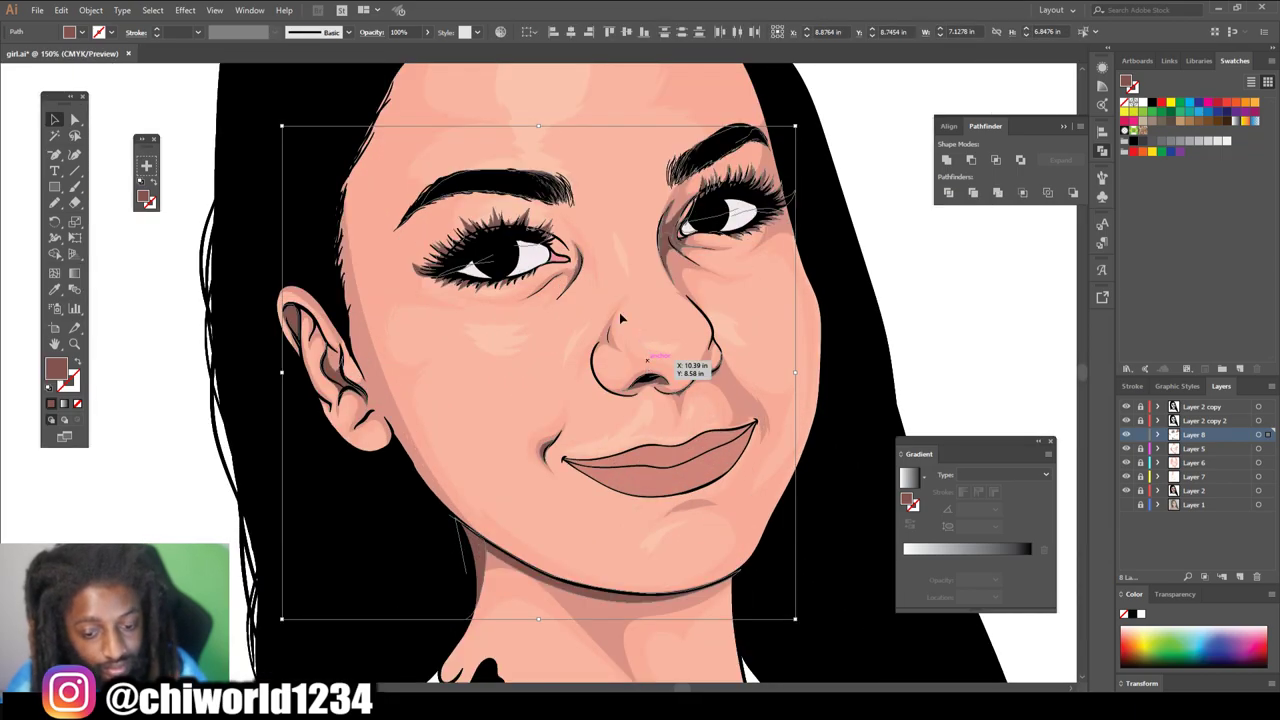
pyautogui.click(93, 10)
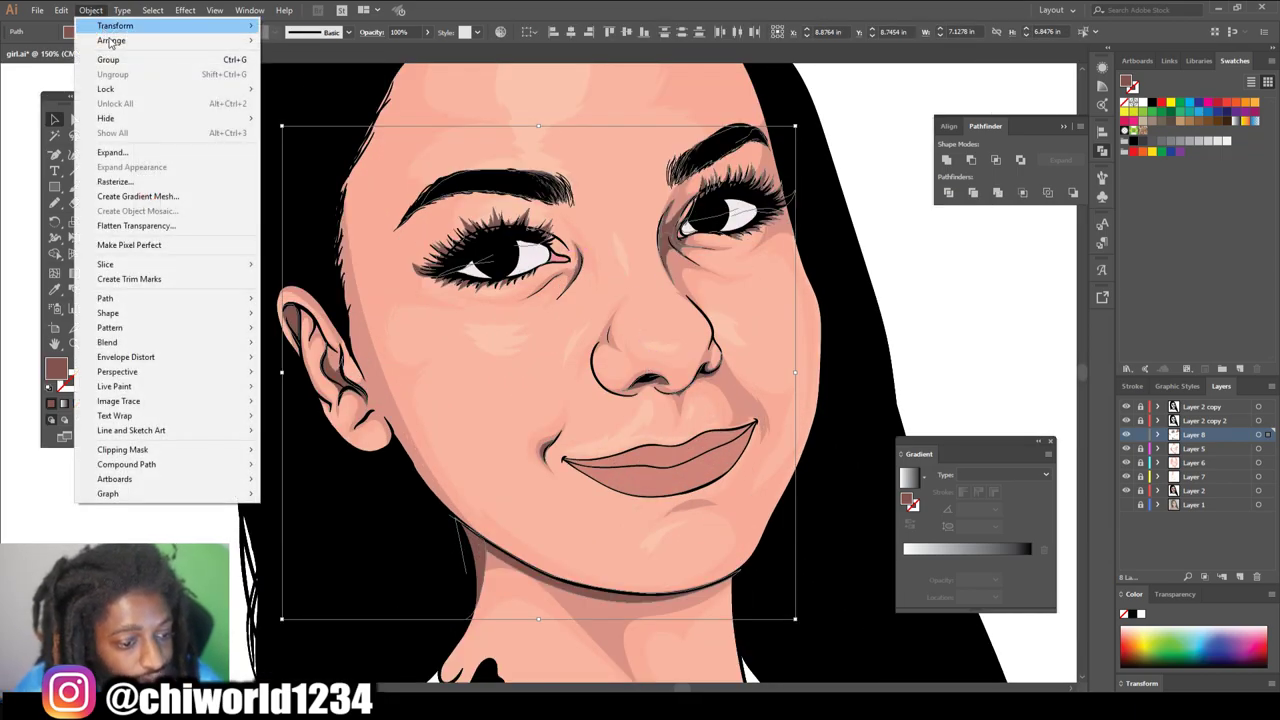
pyautogui.click(150, 149)
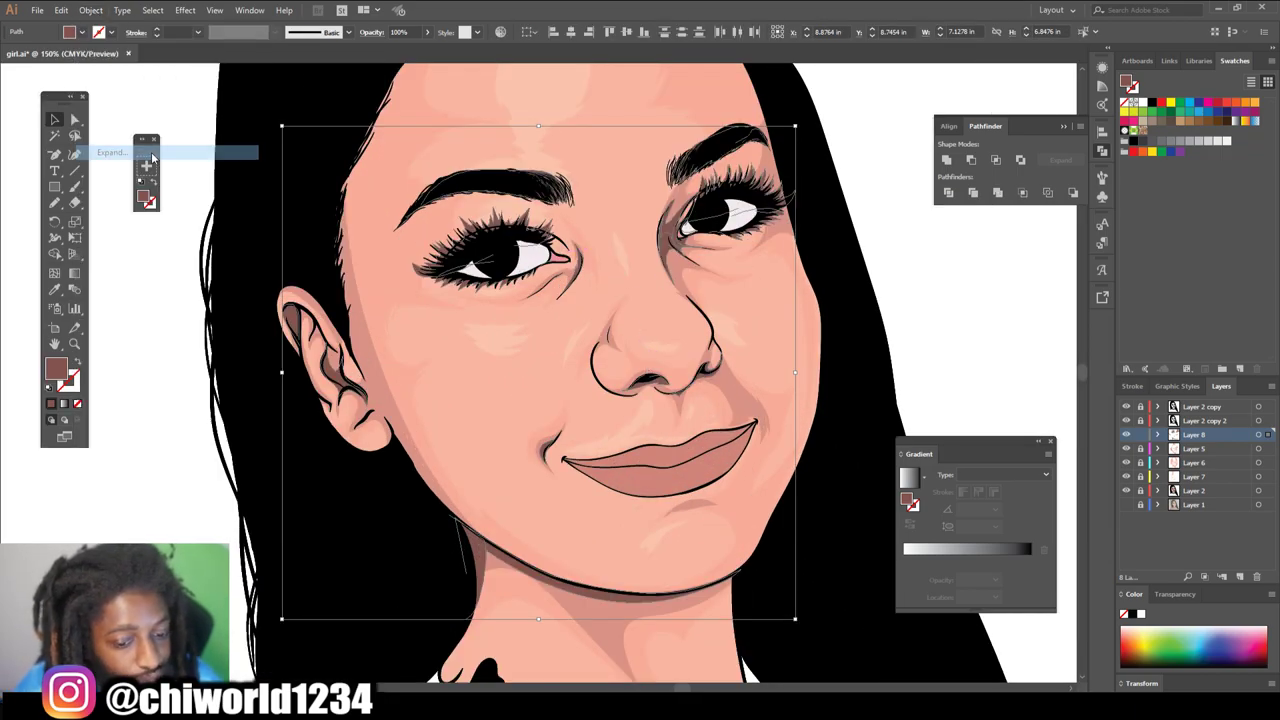
pyautogui.click(998, 193)
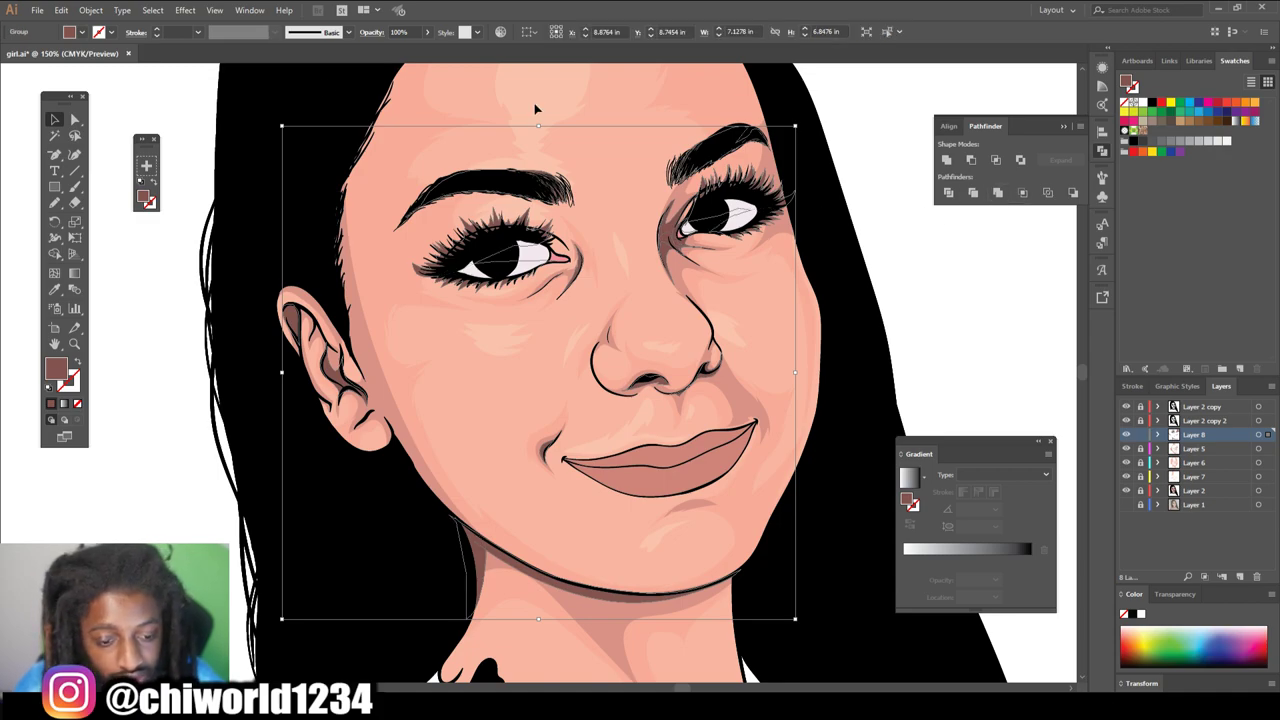
# - Adjust the color balance of the merged deep shadows to 5% magenta and deselect them
pyautogui.click(61, 10)
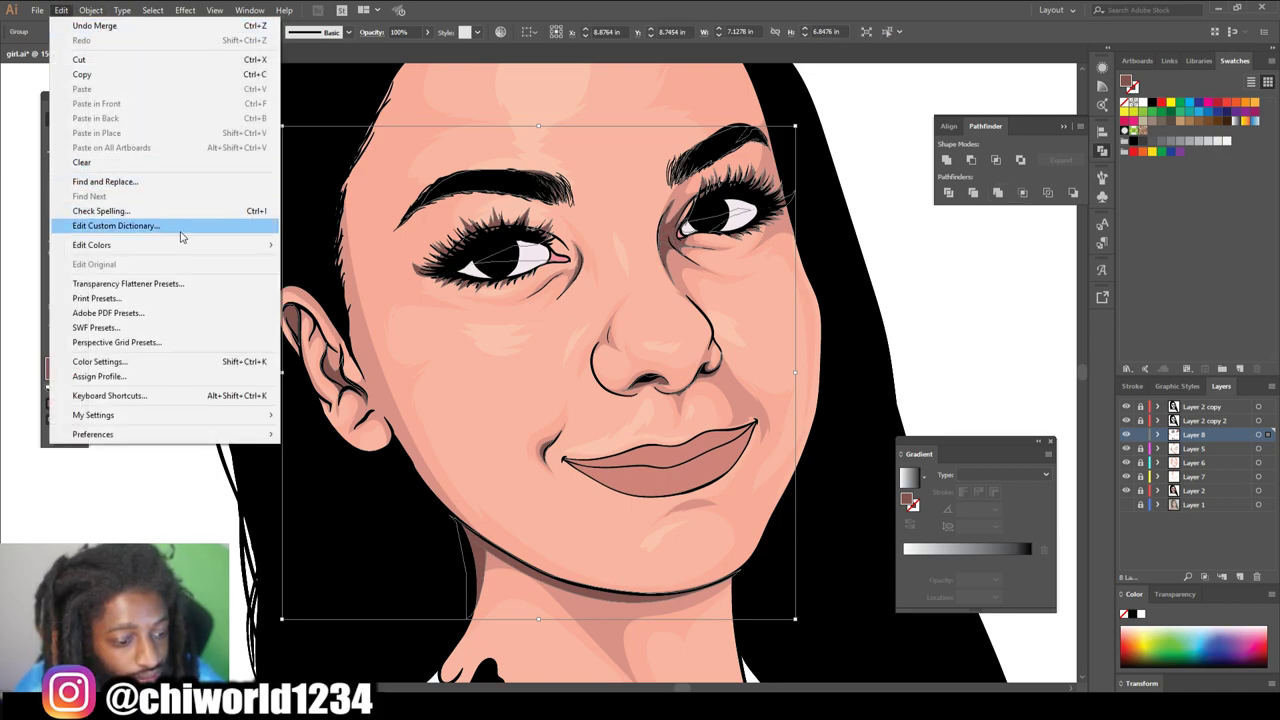
pyautogui.moveTo(200, 246)
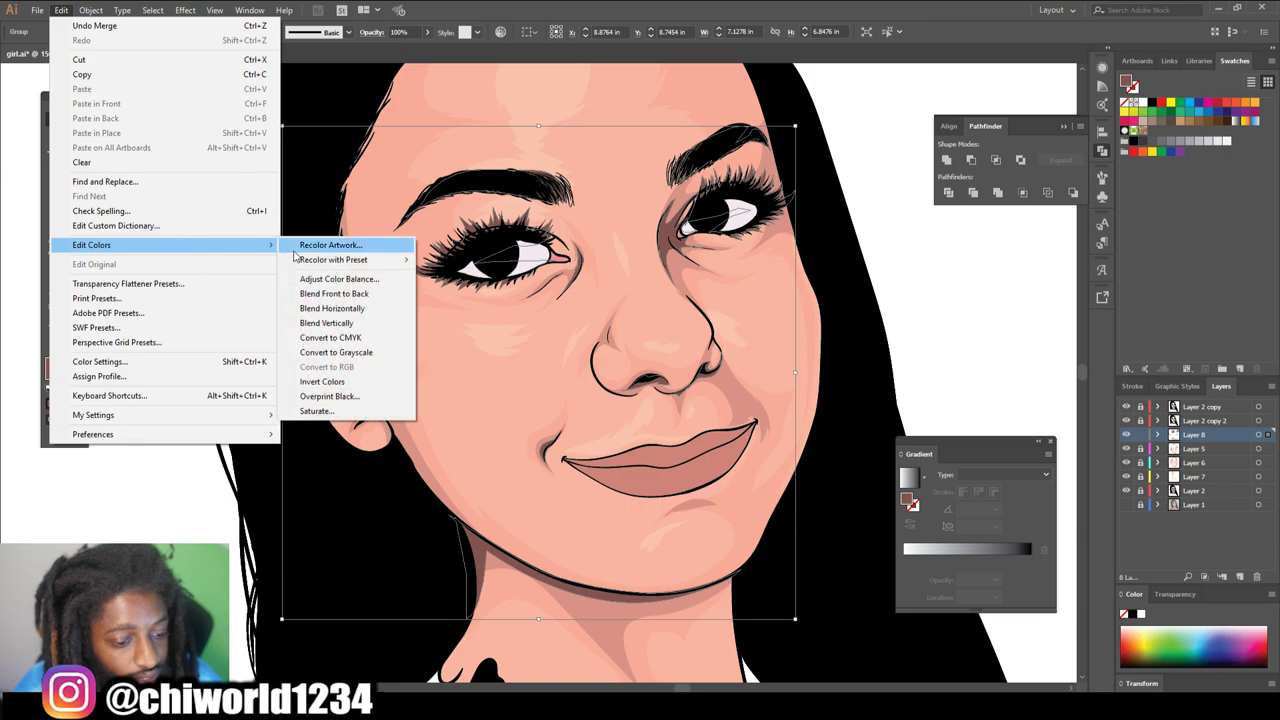
pyautogui.click(338, 281)
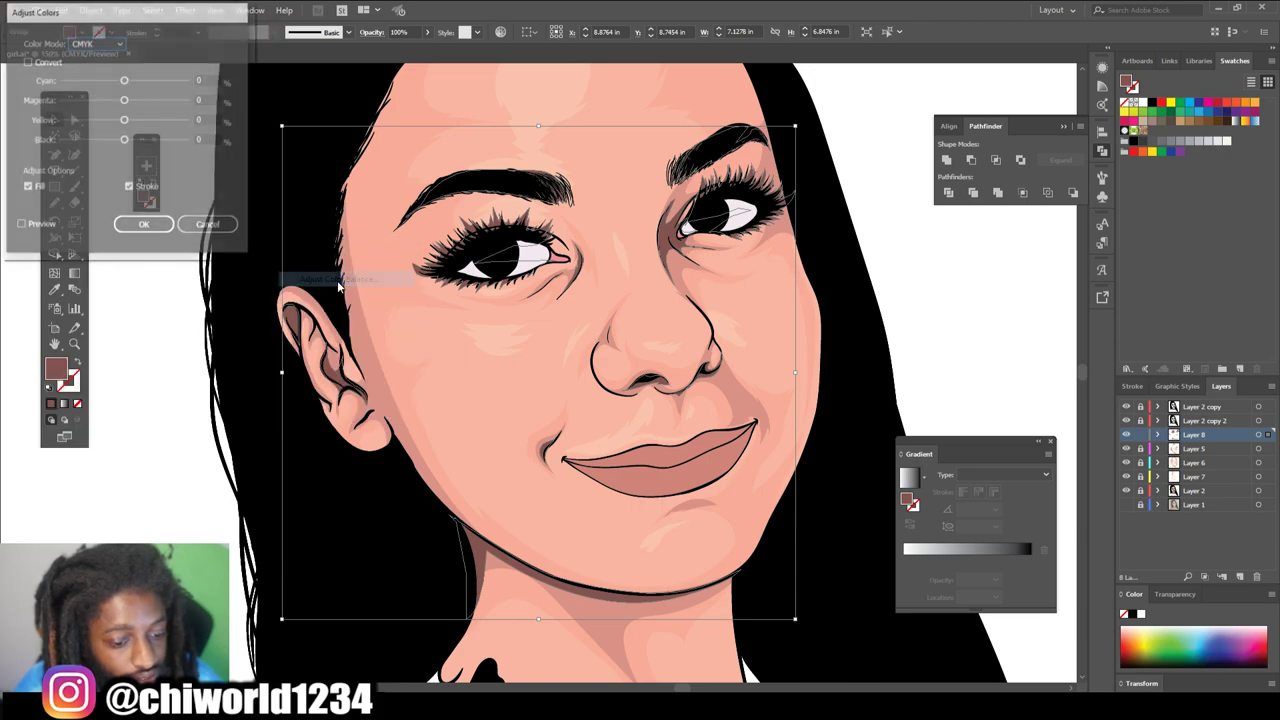
pyautogui.click(126, 101)
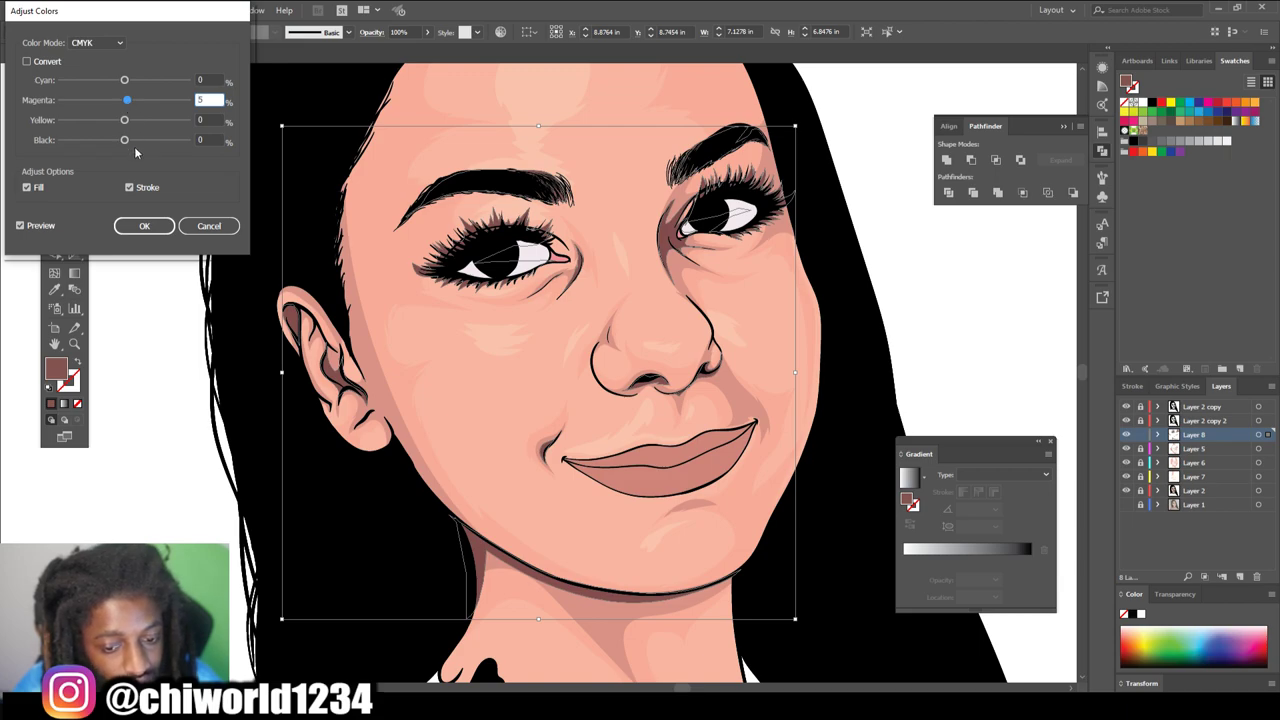
pyautogui.write('5')
pyautogui.click(143, 225)
pyautogui.click(162, 321)
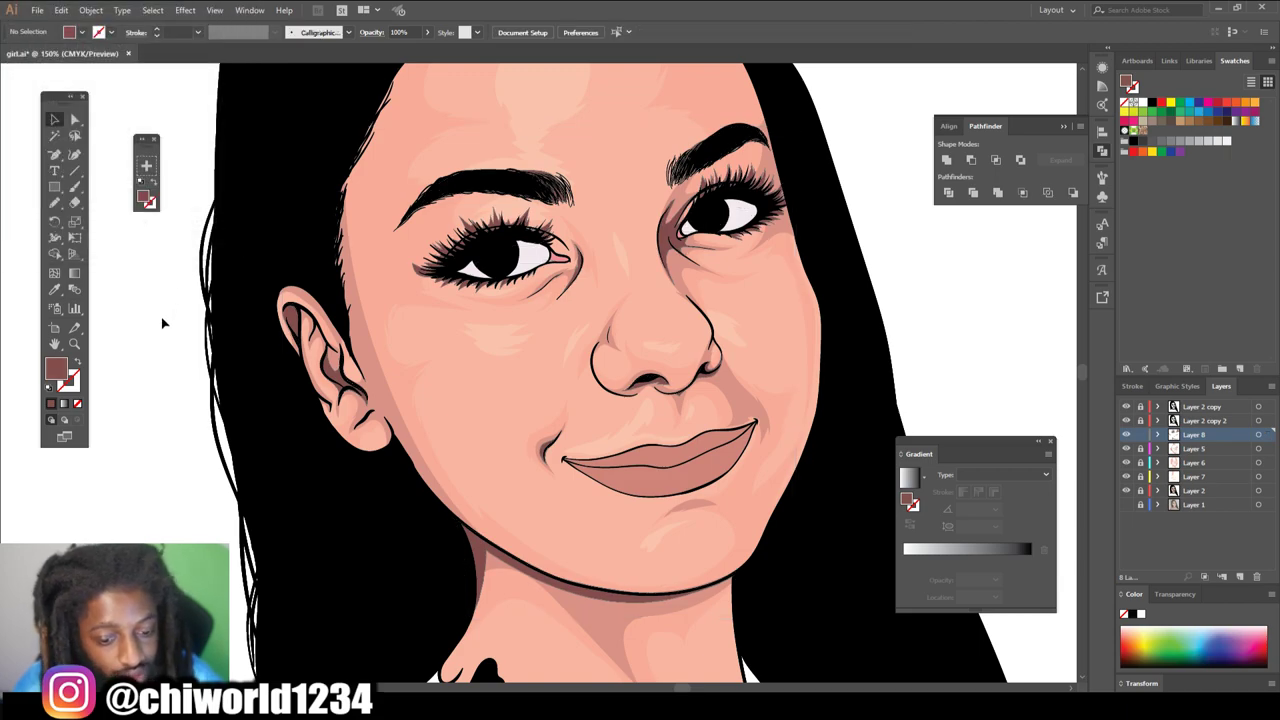
# - Create a new layer above Layer 8 and move it directly below Layer 2 copy
pyautogui.hotkey('ctrl', '-')
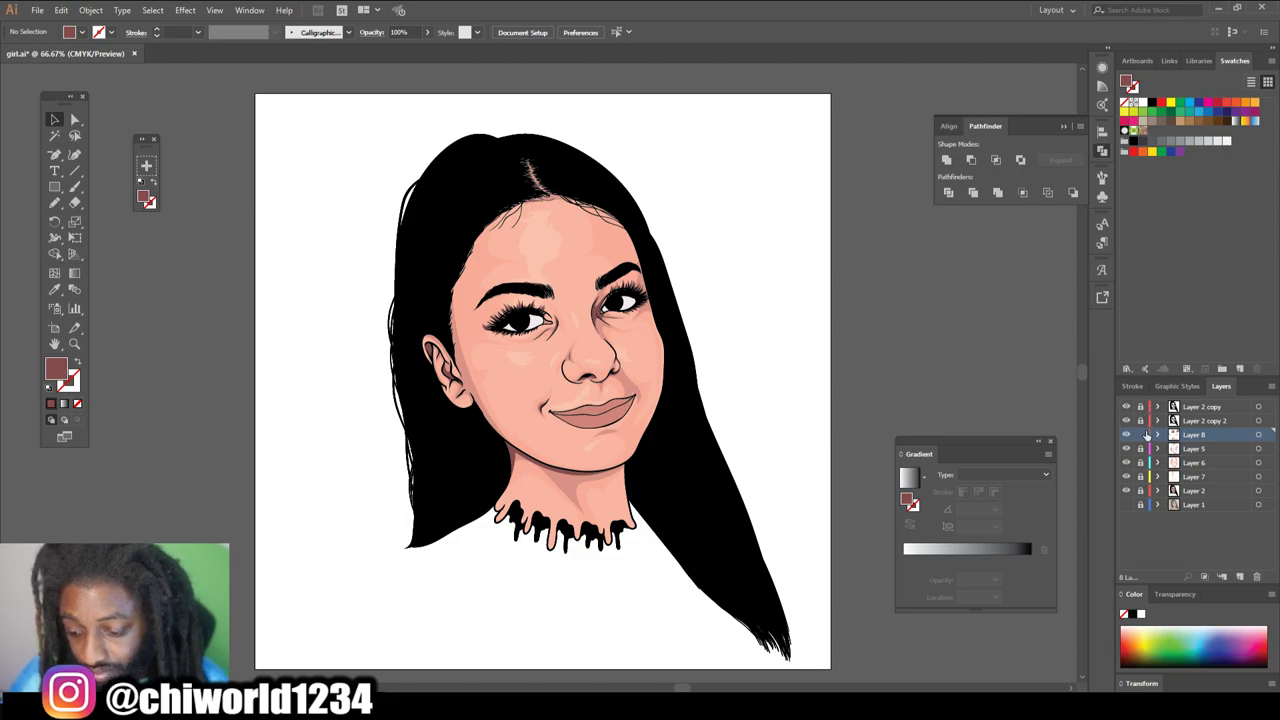
pyautogui.click(1238, 579)
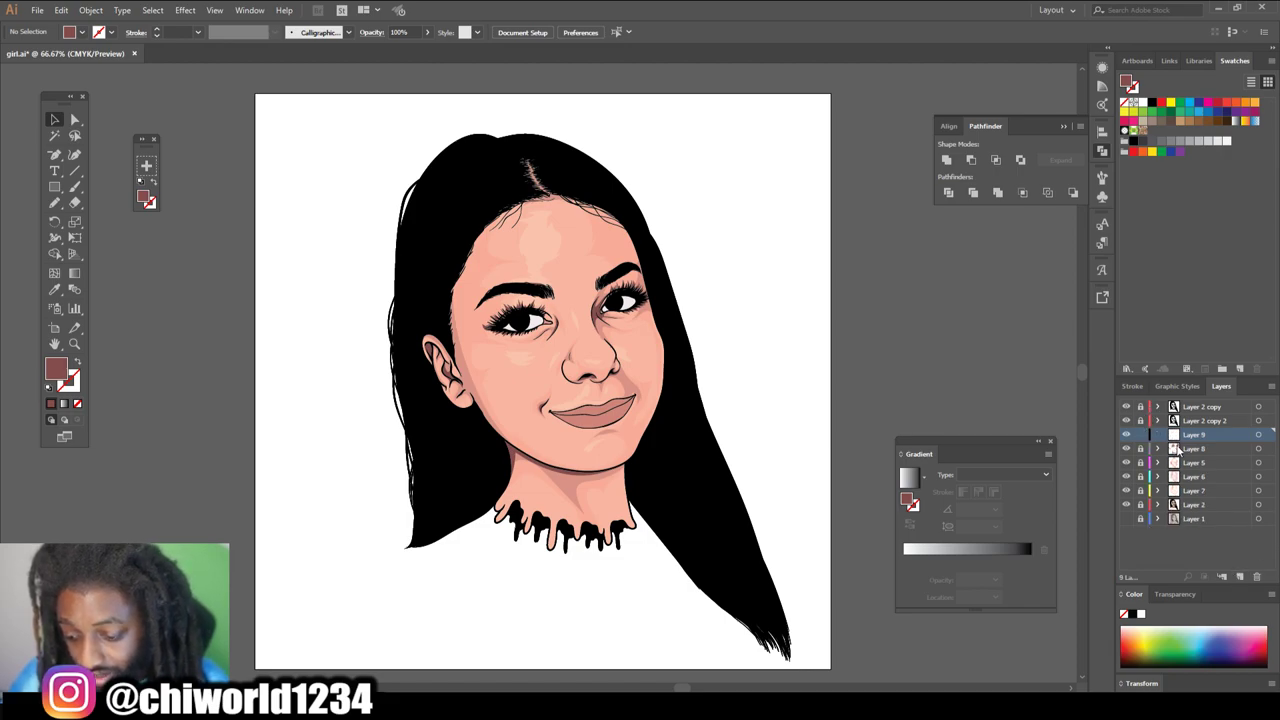
pyautogui.moveTo(1190, 438); pyautogui.dragTo(1150, 412)
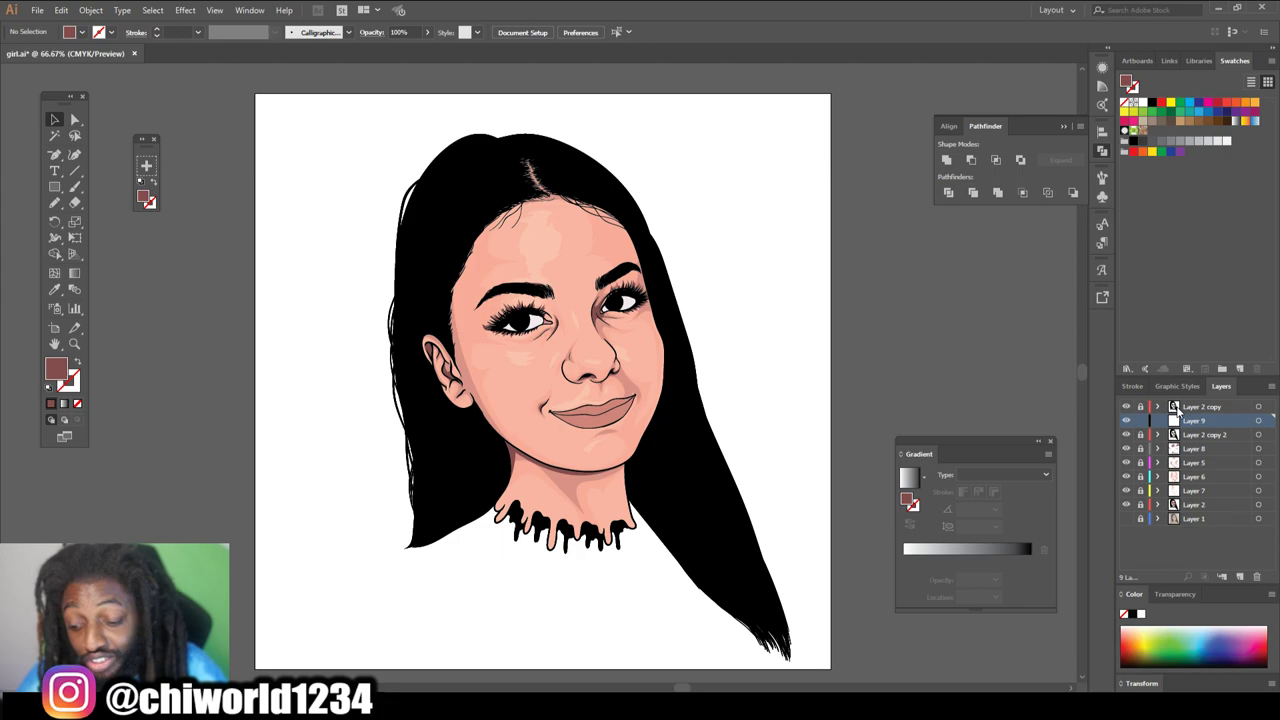
# - Sample the white of the left eye and darken the fill to a muted purplish grey
pyautogui.scroll(3, 836, 398)
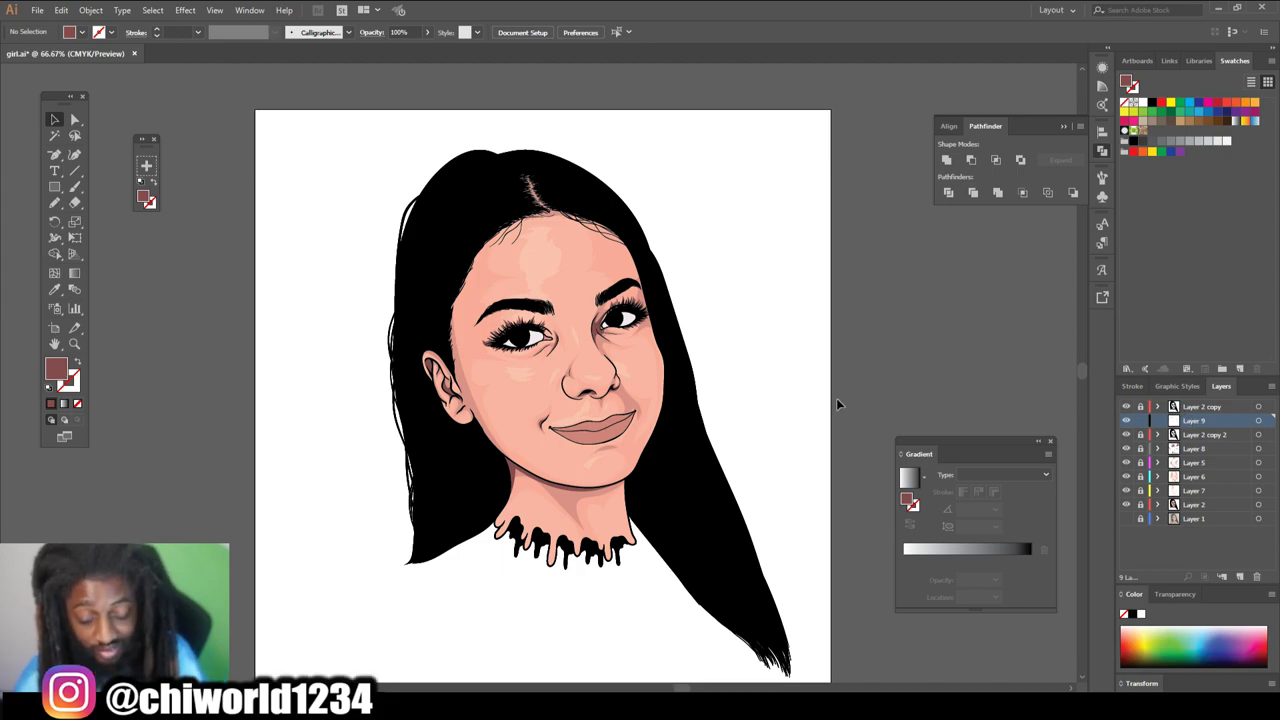
pyautogui.hotkey('ctrl', '=')
pyautogui.hotkey('ctrl', '=')
pyautogui.hotkey('ctrl', '=')
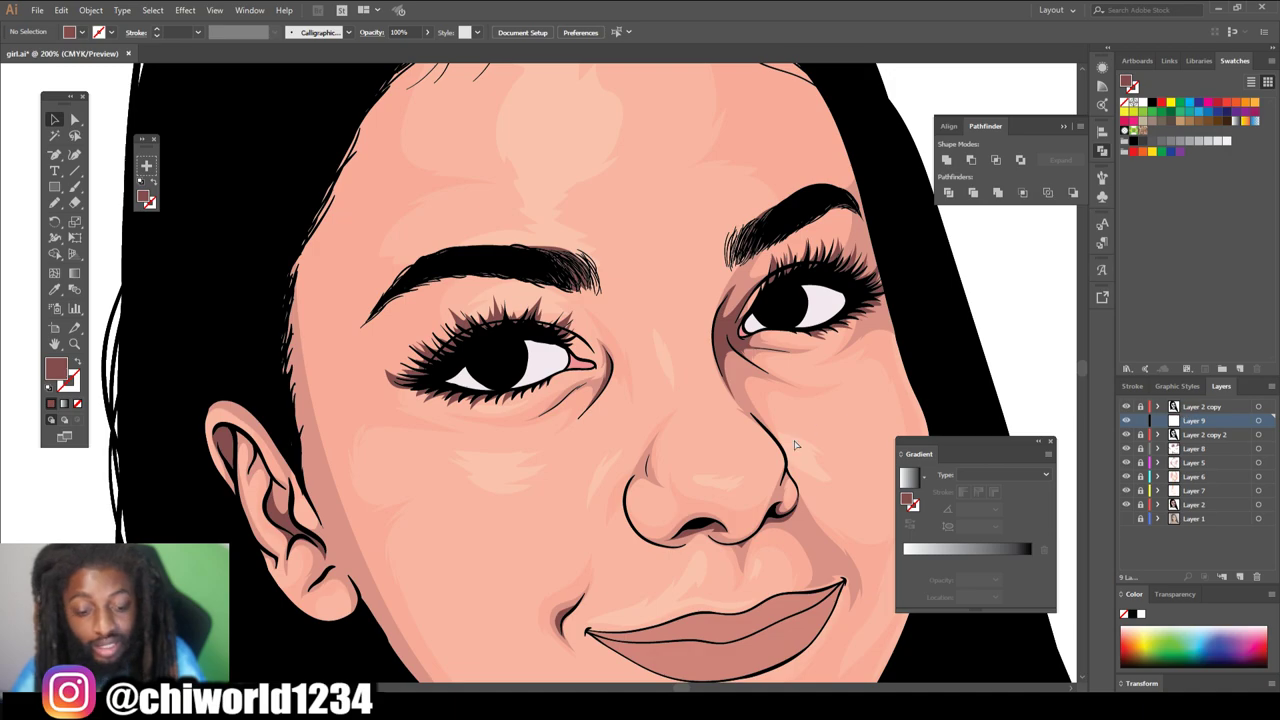
pyautogui.hotkey('ctrl', '=')
pyautogui.hotkey('ctrl', '=')
pyautogui.hotkey('ctrl', '=')
pyautogui.hotkey('ctrl', '=')
pyautogui.click(53, 291)
pyautogui.click(758, 297)
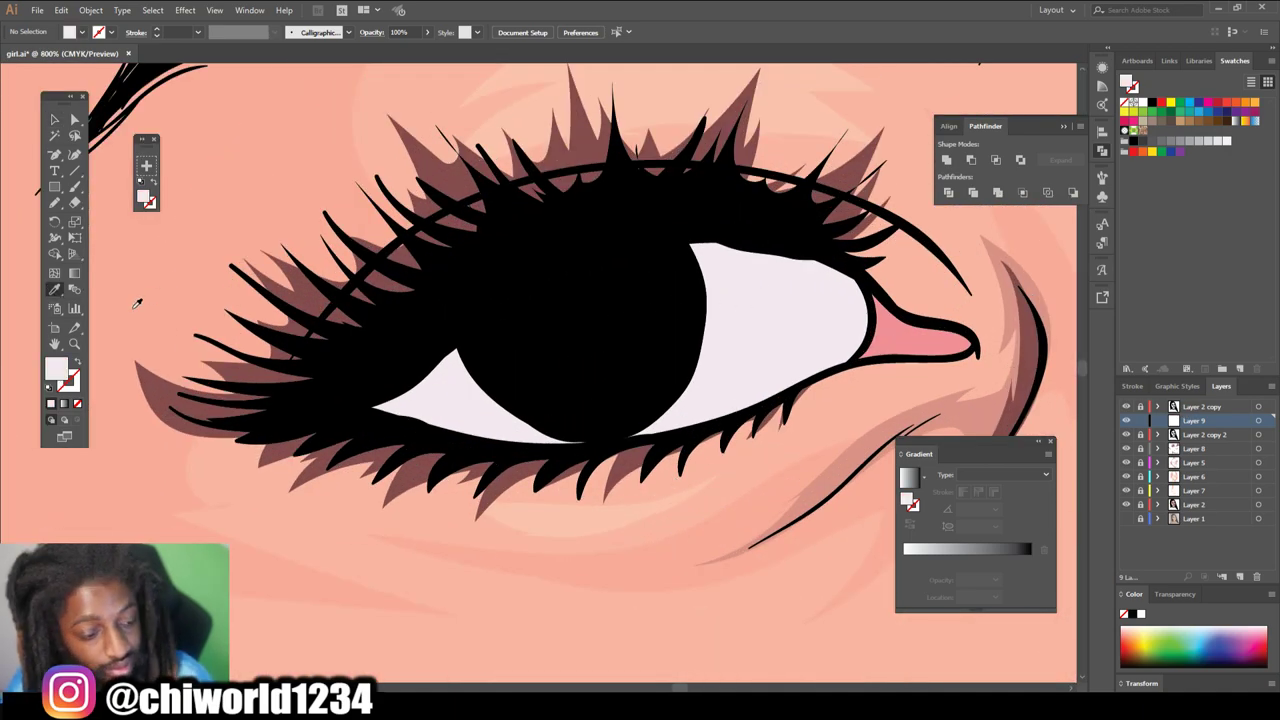
pyautogui.doubleClick(63, 370)
pyautogui.moveTo(89, 110); pyautogui.dragTo(35, 134)
pyautogui.click(331, 52)
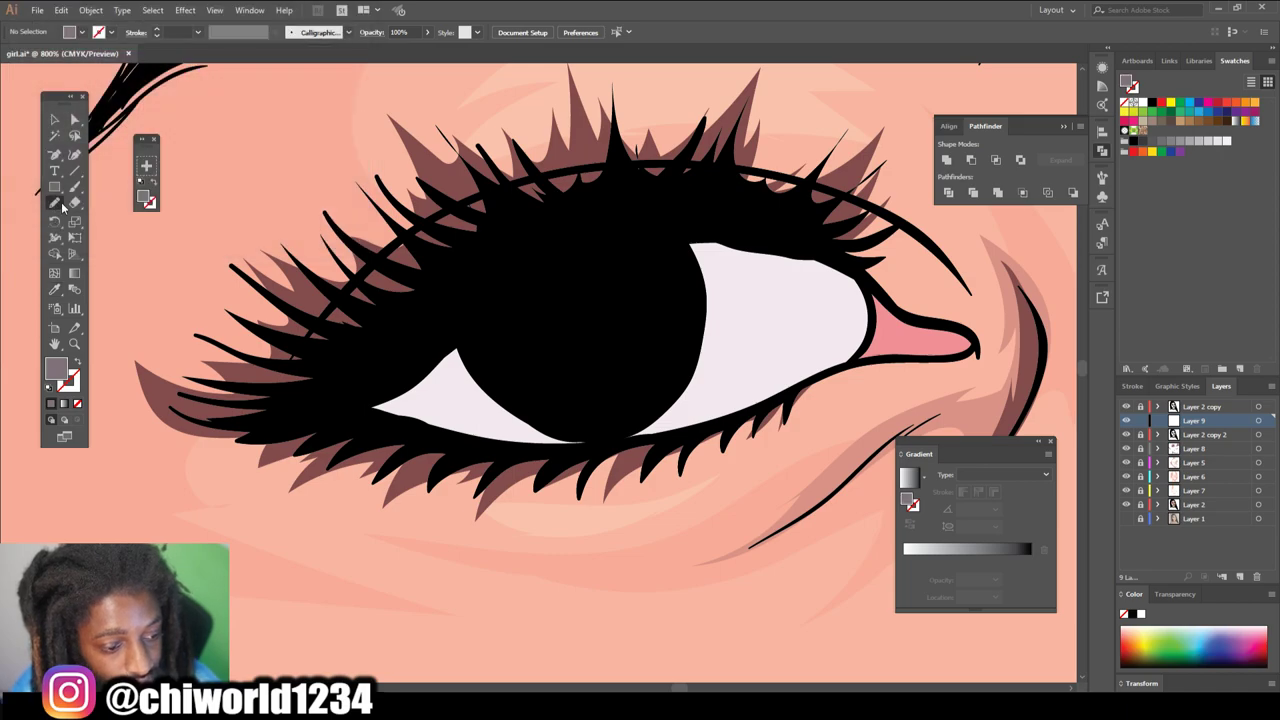
# - Draw a grey shadow shape across the upper part of the left eye's white with the Pencil tool
pyautogui.moveTo(461, 440)
pyautogui.mouseDown()
pyautogui.moveTo(597, 352)
pyautogui.moveTo(691, 323)
pyautogui.moveTo(874, 312)
pyautogui.mouseUp()
pyautogui.moveTo(352, 380); pyautogui.dragTo(470, 434)
pyautogui.scroll(-4, 389, 394)
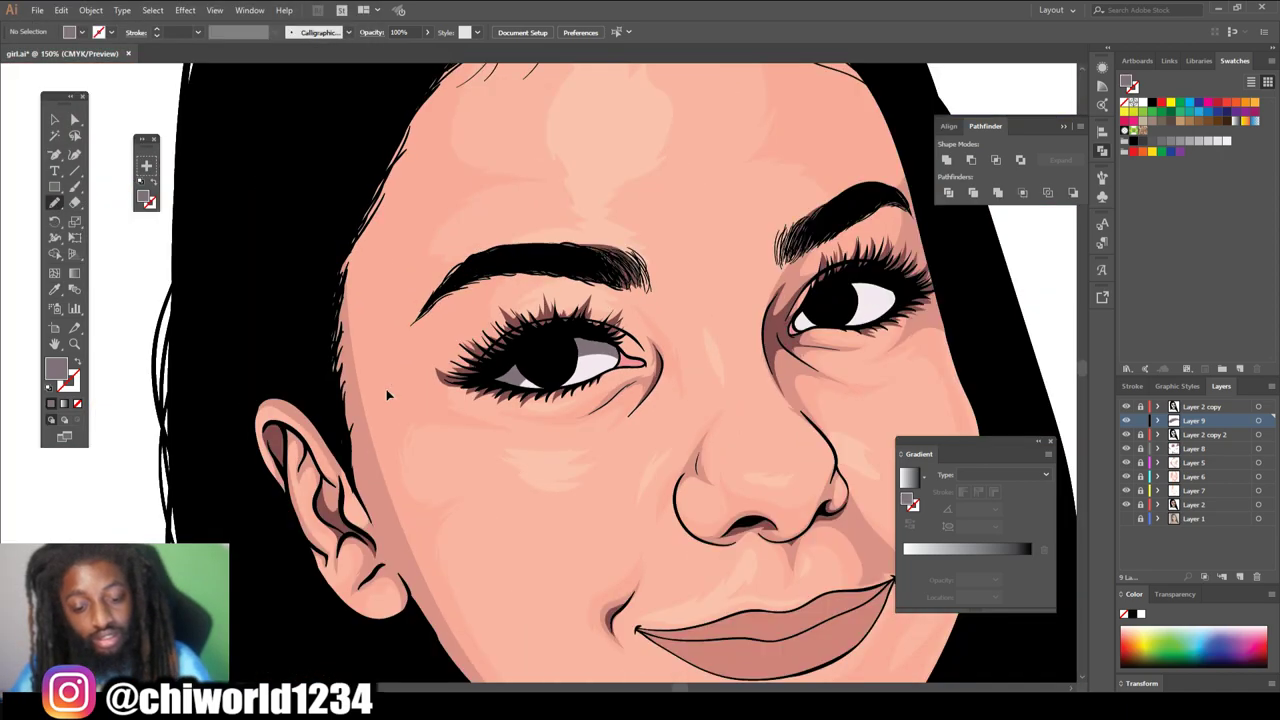
pyautogui.scroll(5, 758, 417)
pyautogui.scroll(1, 766, 414)
pyautogui.scroll(-7, 298, 437)
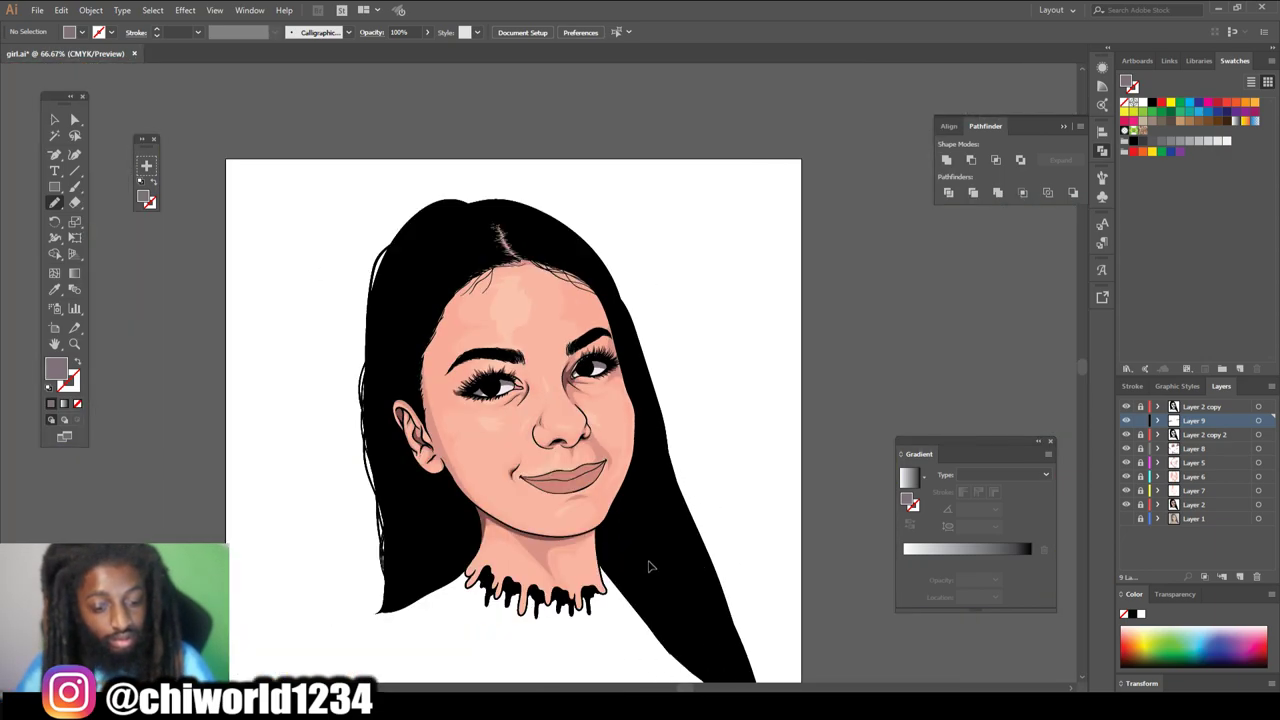
# - Sample the lip color and set the fill to the darker tone A86560 for lip shadows
pyautogui.scroll(2, 652, 560)
pyautogui.scroll(4, 652, 560)
pyautogui.click(54, 290)
pyautogui.click(663, 340)
pyautogui.click(54, 200)
pyautogui.doubleClick(56, 368)
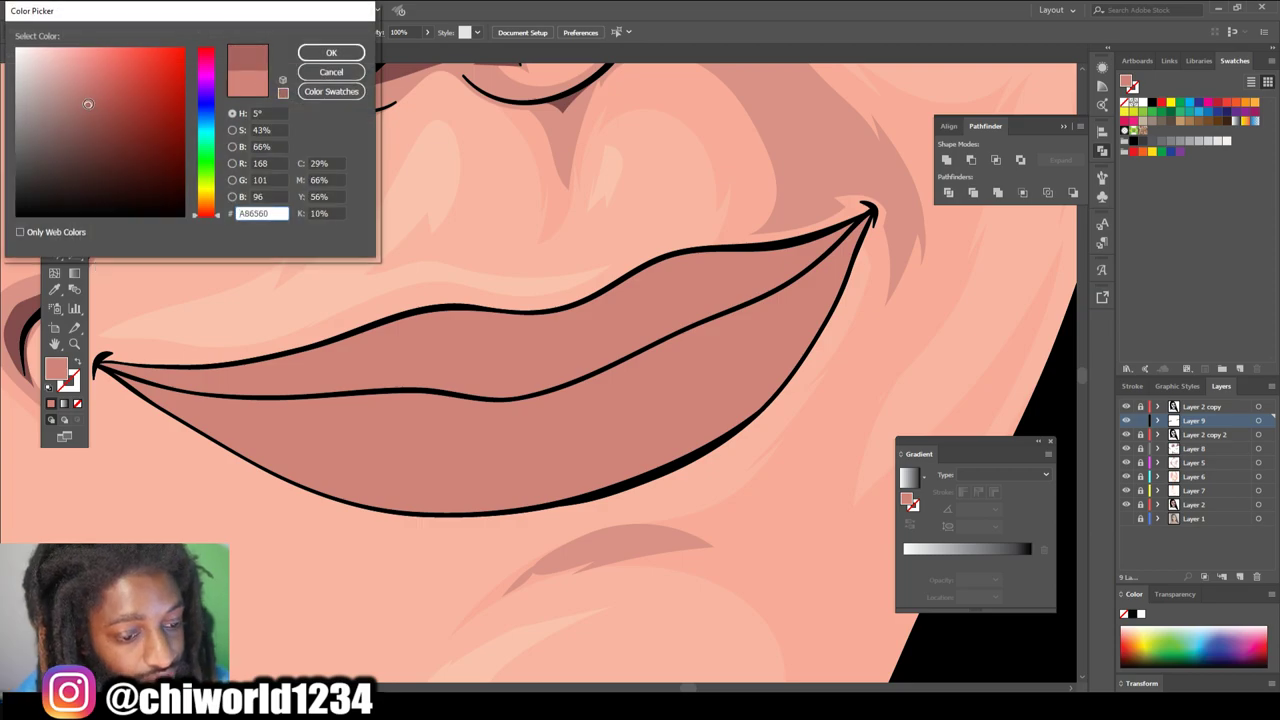
pyautogui.press('Return')
pyautogui.press('b')
# - Draw a dark shadow shape in the right corner of the upper lip, tapering along the mouth line
pyautogui.scroll(4, 520, 300)
pyautogui.moveTo(500, 221)
pyautogui.mouseDown()
pyautogui.moveTo(605, 222)
pyautogui.moveTo(280, 480)
pyautogui.mouseUp()
pyautogui.moveTo(482, 212); pyautogui.dragTo(484, 213)
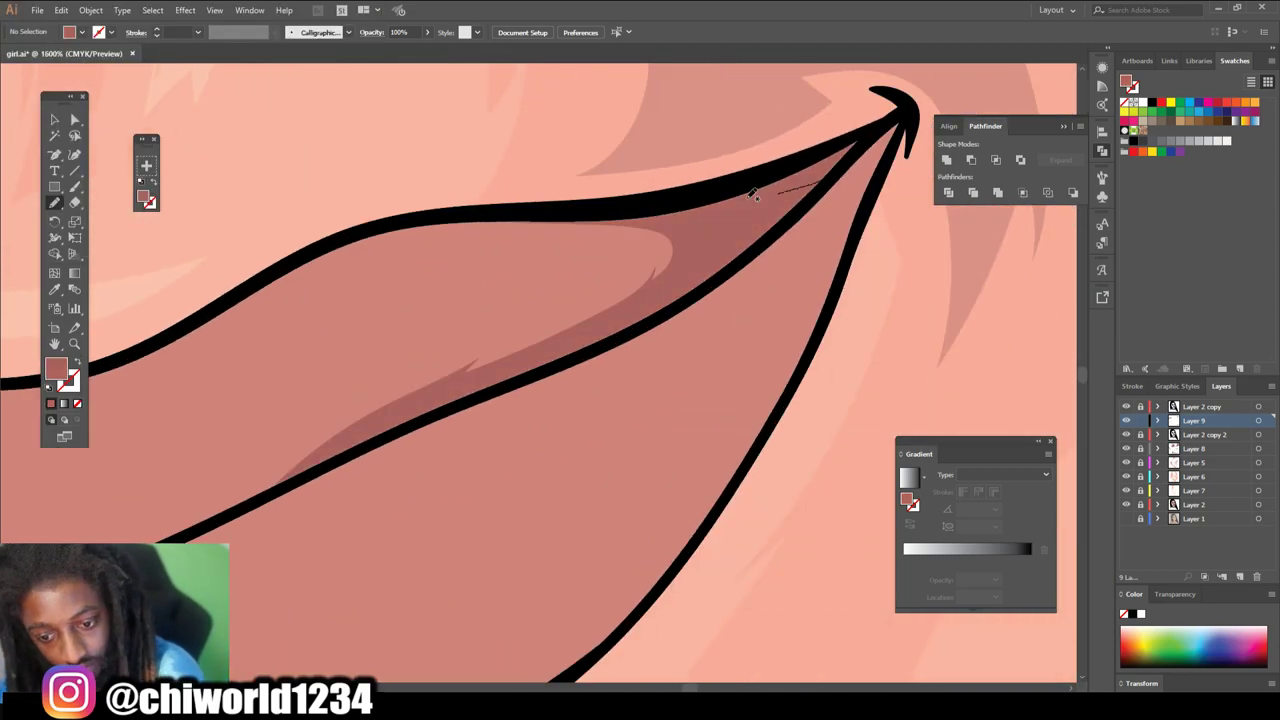
# - Draw a thin shadow with small spikes along the mouth line at the middle of the upper lip
pyautogui.scroll(-6, 760, 488)
pyautogui.scroll(4, 755, 490)
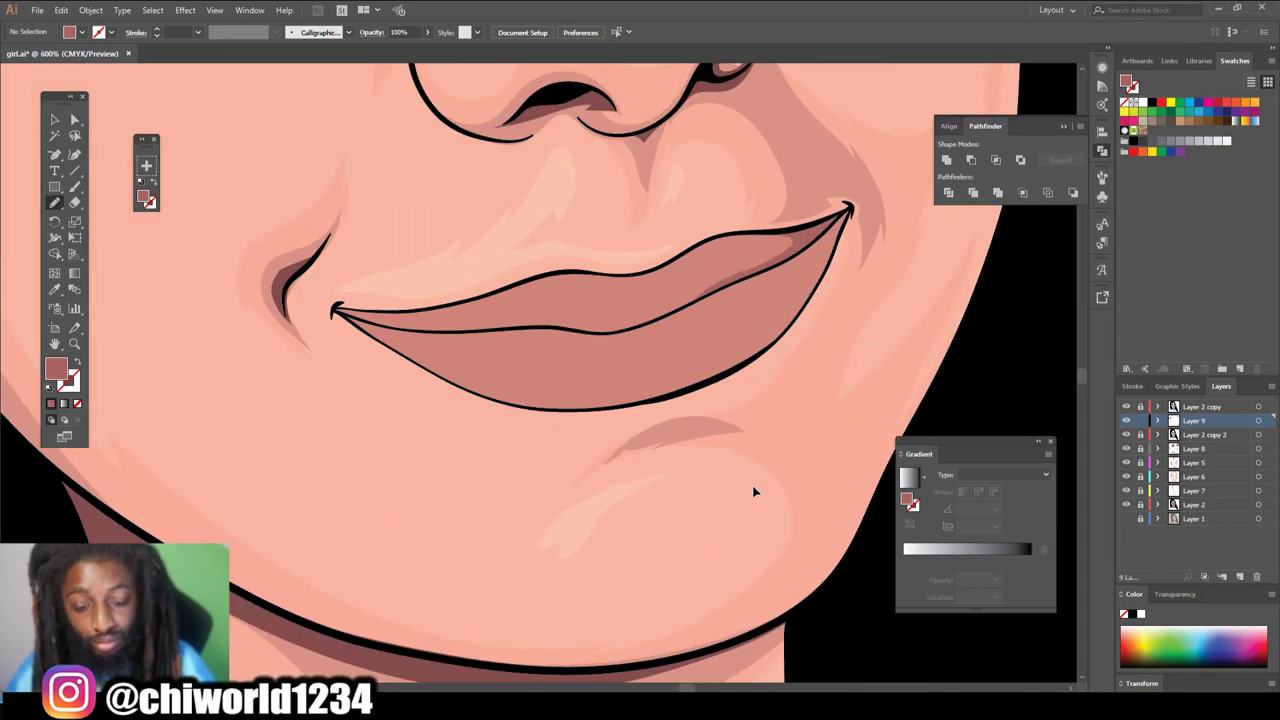
pyautogui.scroll(2, 760, 485)
pyautogui.scroll(1, 760, 484)
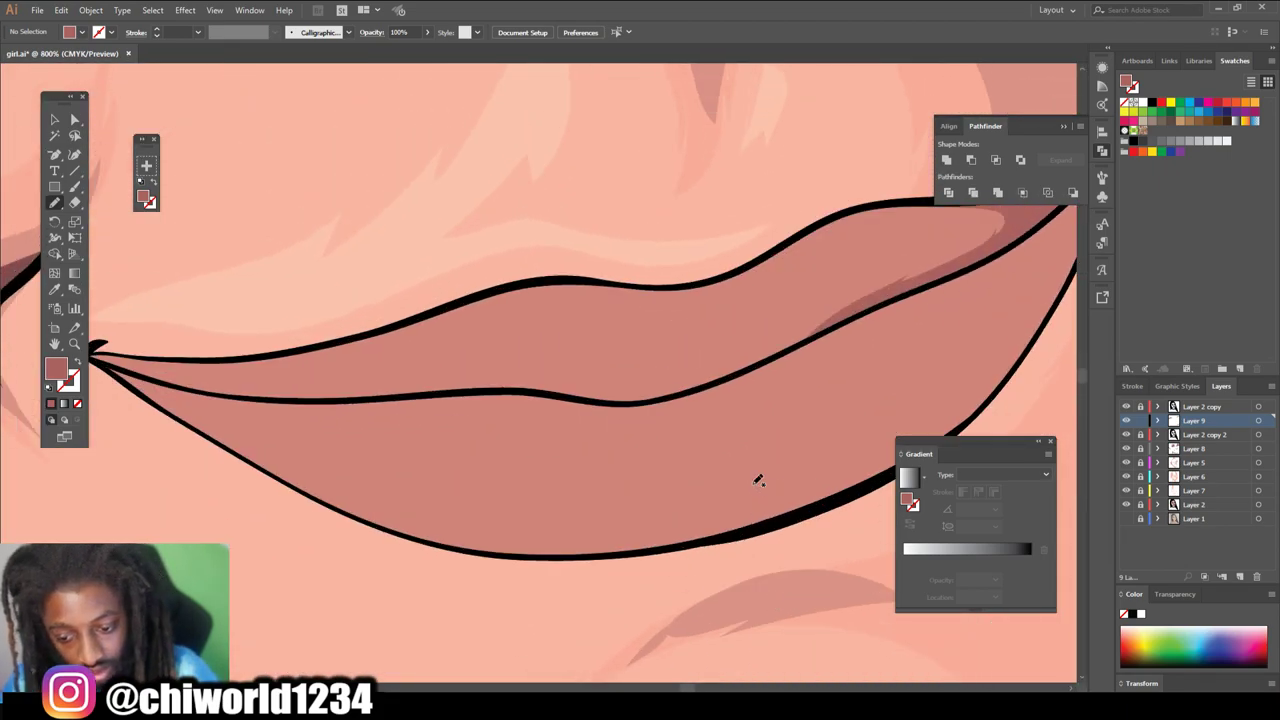
pyautogui.moveTo(876, 298)
pyautogui.mouseDown()
pyautogui.moveTo(714, 374)
pyautogui.moveTo(728, 357)
pyautogui.moveTo(629, 385)
pyautogui.moveTo(556, 381)
pyautogui.moveTo(511, 360)
pyautogui.moveTo(525, 372)
pyautogui.moveTo(240, 393)
pyautogui.mouseUp()
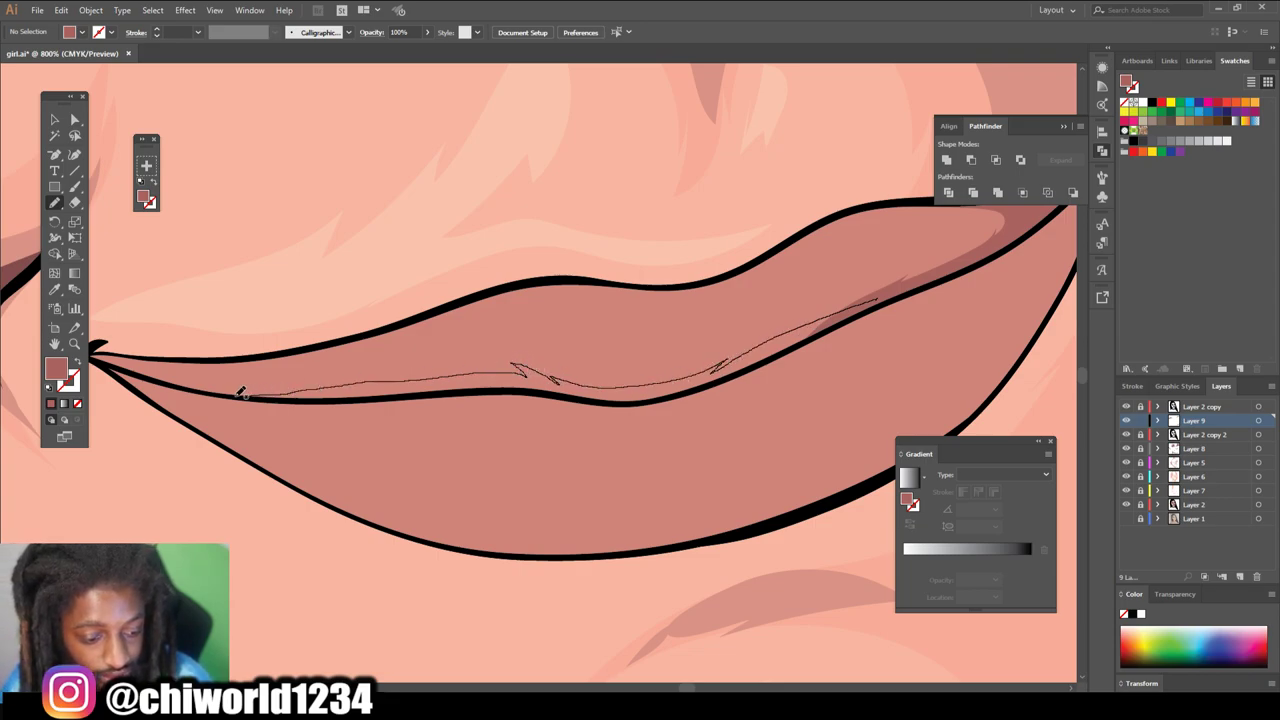
pyautogui.moveTo(450, 393)
pyautogui.mouseDown()
pyautogui.moveTo(693, 399)
pyautogui.moveTo(876, 300)
pyautogui.mouseUp()
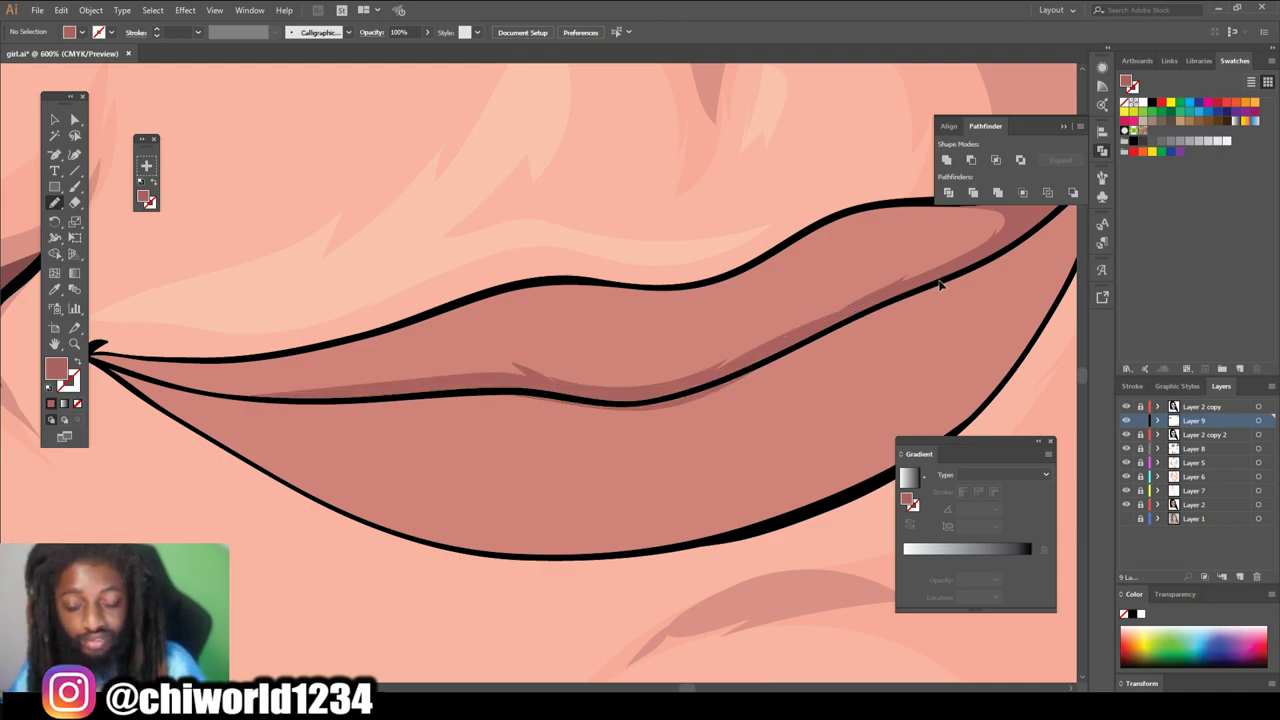
# - Draw a shadow shape filling the left corner of the upper lip and joining the mouth-line shadow
pyautogui.scroll(-5, 940, 285)
pyautogui.scroll(4, 914, 320)
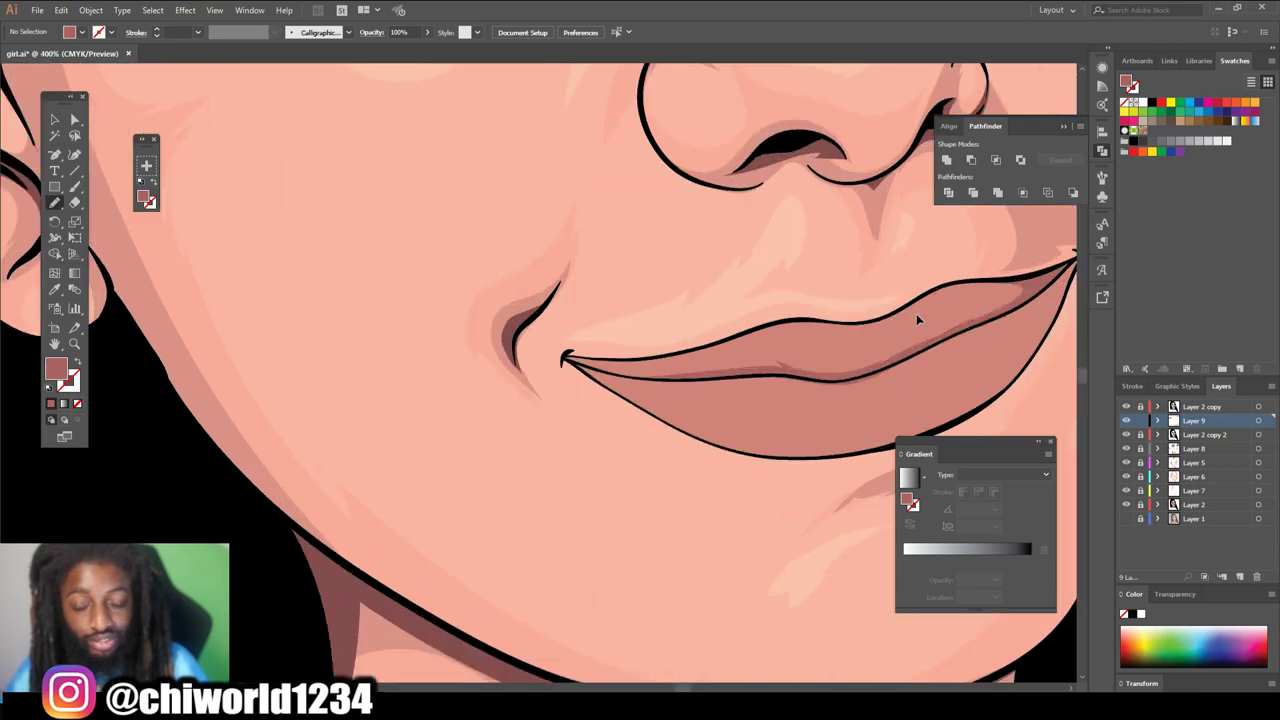
pyautogui.hotkey('ctrl', '+')
pyautogui.hotkey('ctrl', '+')
pyautogui.hotkey('ctrl', '+')
pyautogui.hotkey('ctrl', '+')
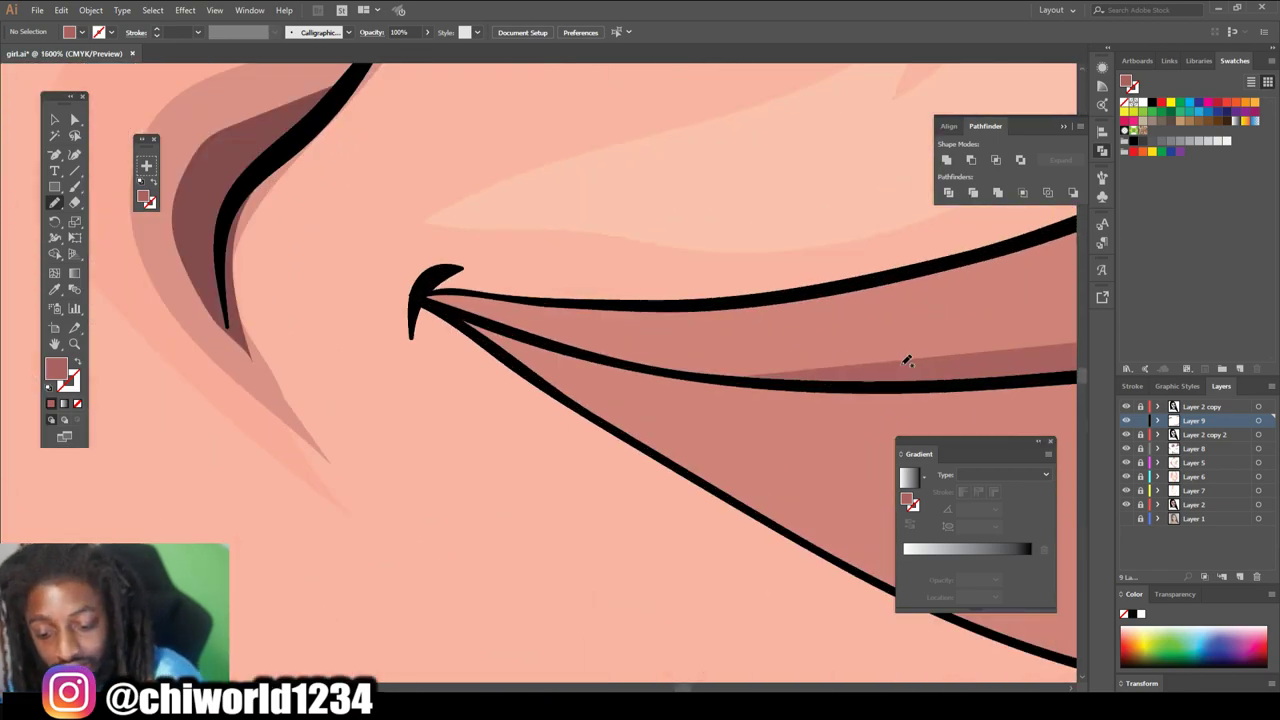
pyautogui.moveTo(932, 352)
pyautogui.mouseDown()
pyautogui.moveTo(763, 357)
pyautogui.moveTo(782, 348)
pyautogui.moveTo(662, 339)
pyautogui.moveTo(717, 308)
pyautogui.moveTo(530, 298)
pyautogui.mouseUp()
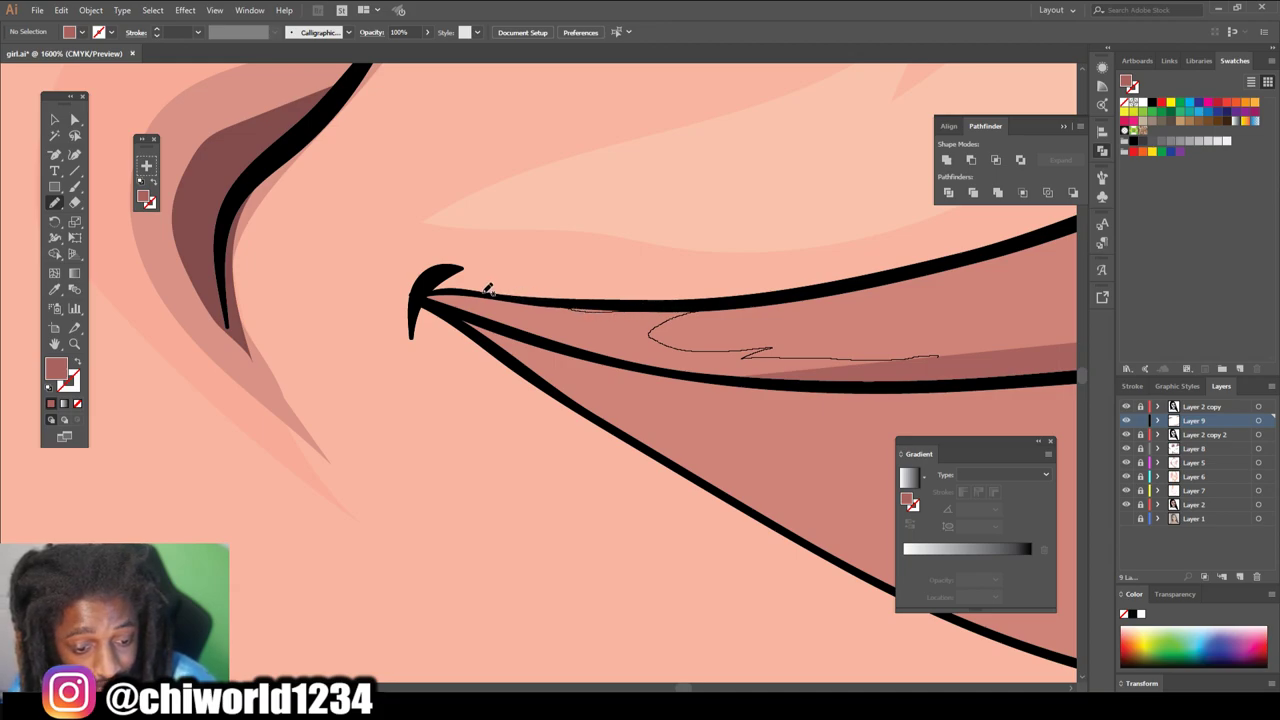
pyautogui.moveTo(424, 290)
pyautogui.mouseDown()
pyautogui.moveTo(452, 314)
pyautogui.moveTo(534, 340)
pyautogui.mouseUp()
pyautogui.moveTo(763, 383); pyautogui.dragTo(945, 353)
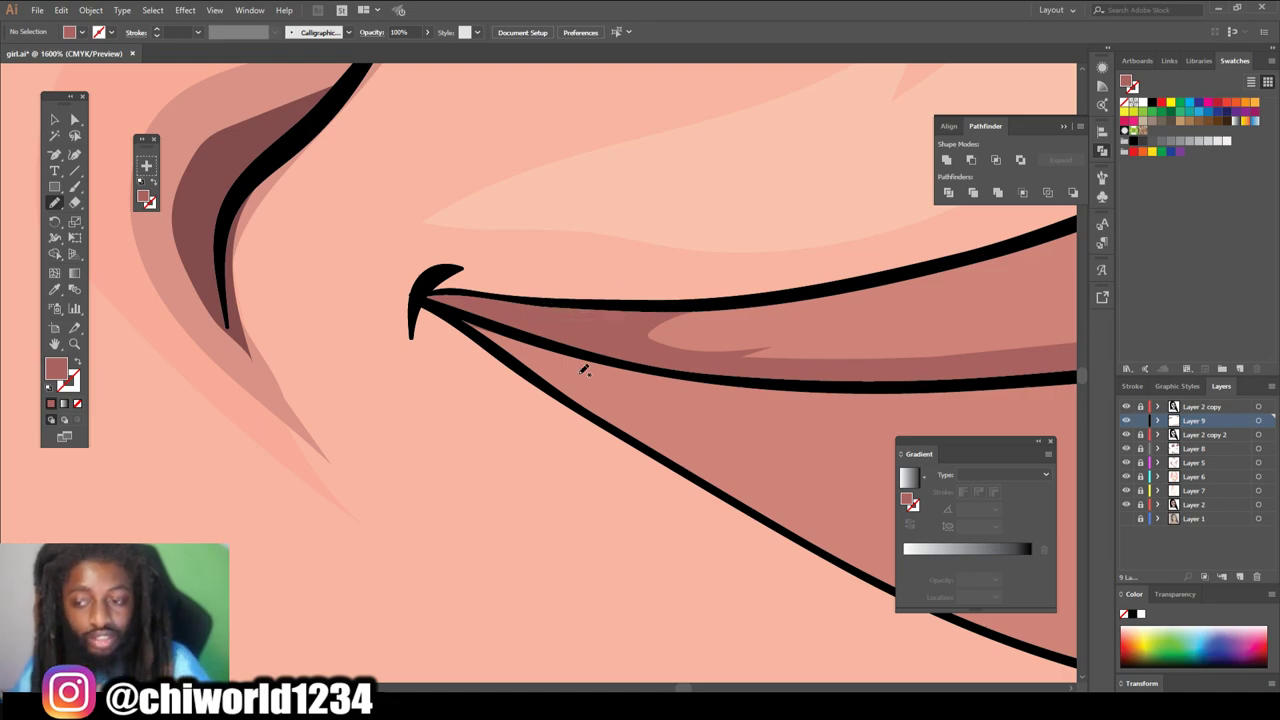
# - Draw a shadow shape along the right edge of the lower lip, up to the mouth corner
pyautogui.scroll(-6, 577, 373)
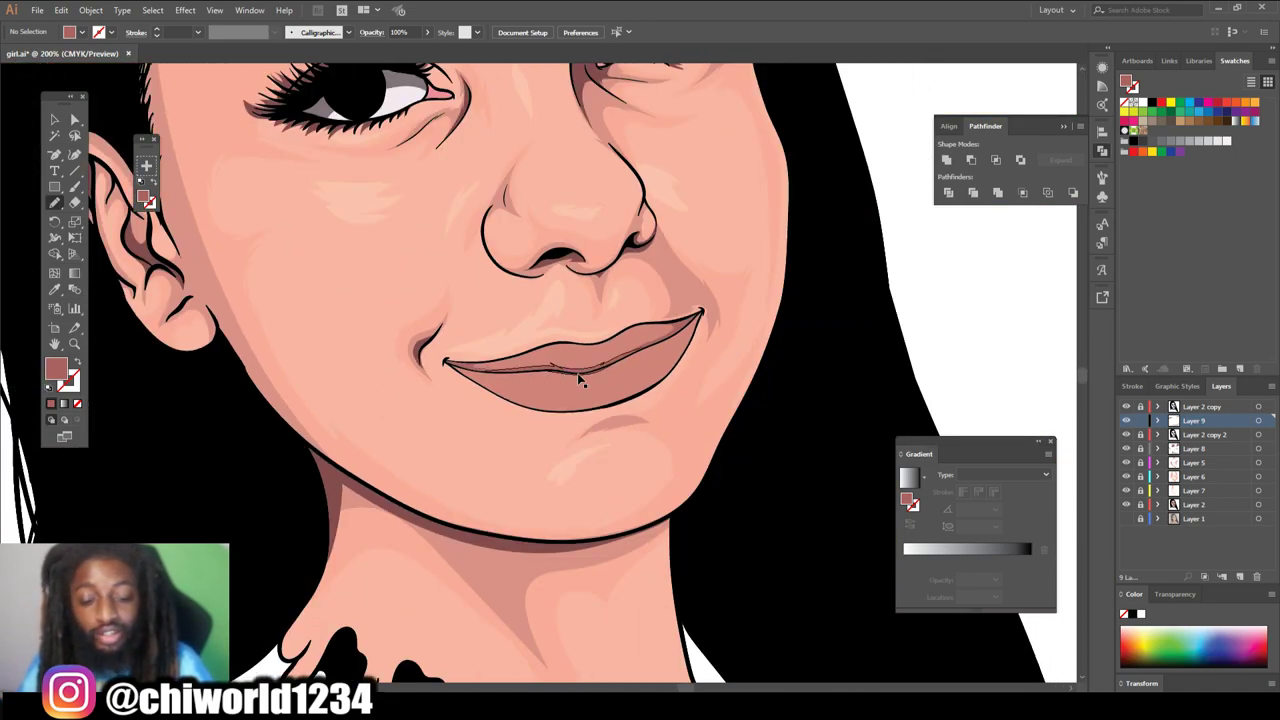
pyautogui.scroll(6, 577, 373)
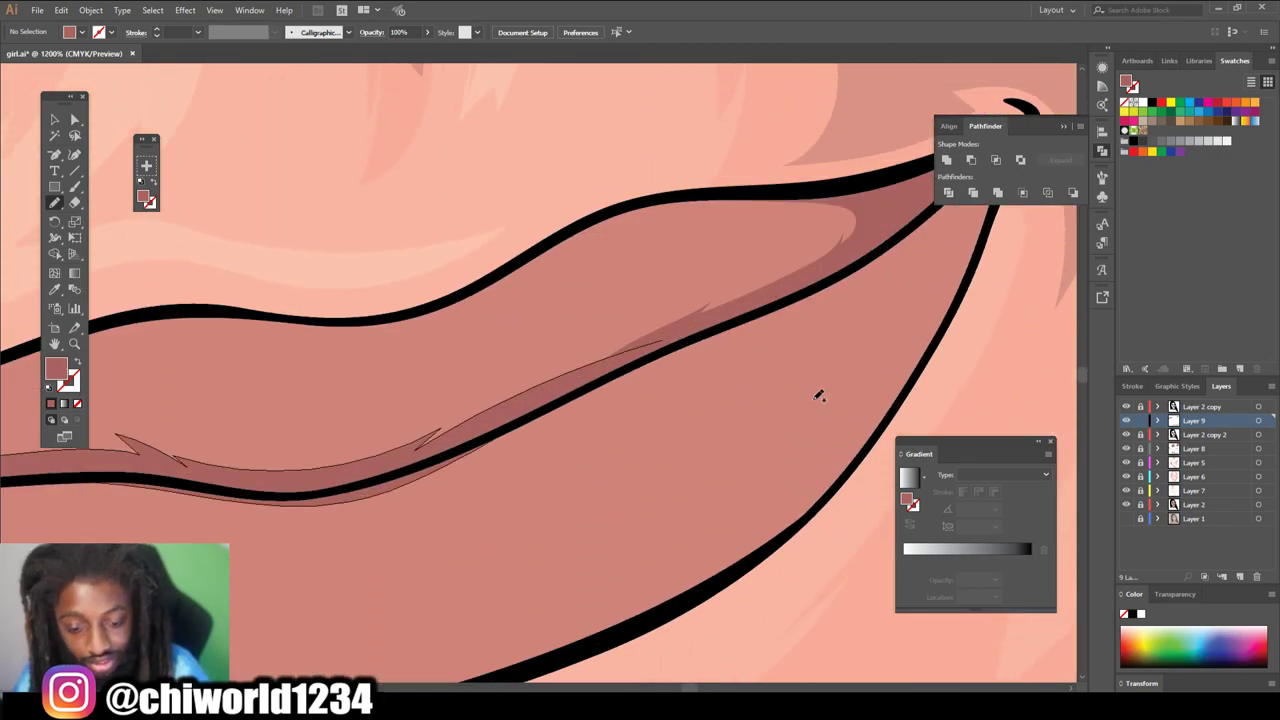
pyautogui.scroll(-3, 818, 396)
pyautogui.scroll(2, 818, 396)
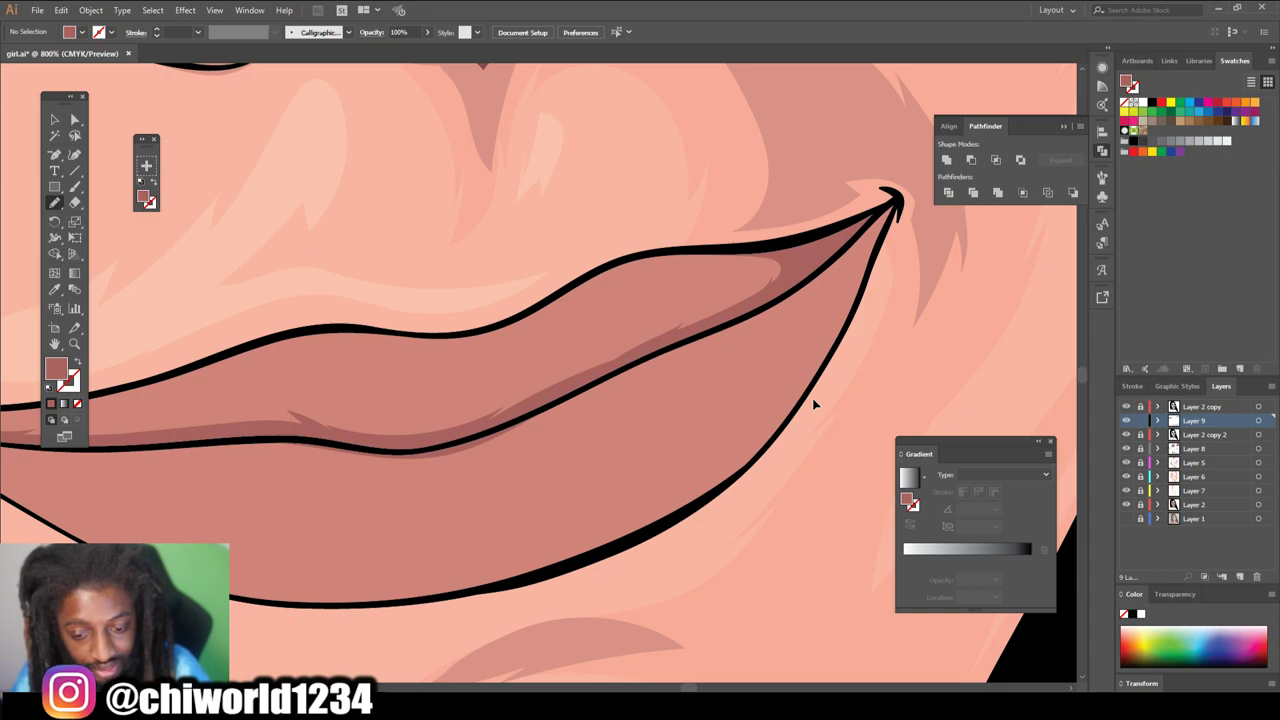
pyautogui.moveTo(757, 339)
pyautogui.mouseDown()
pyautogui.moveTo(828, 312)
pyautogui.moveTo(775, 435)
pyautogui.moveTo(677, 516)
pyautogui.moveTo(540, 576)
pyautogui.moveTo(378, 603)
pyautogui.moveTo(462, 617)
pyautogui.moveTo(542, 601)
pyautogui.moveTo(698, 532)
pyautogui.moveTo(784, 462)
pyautogui.mouseUp()
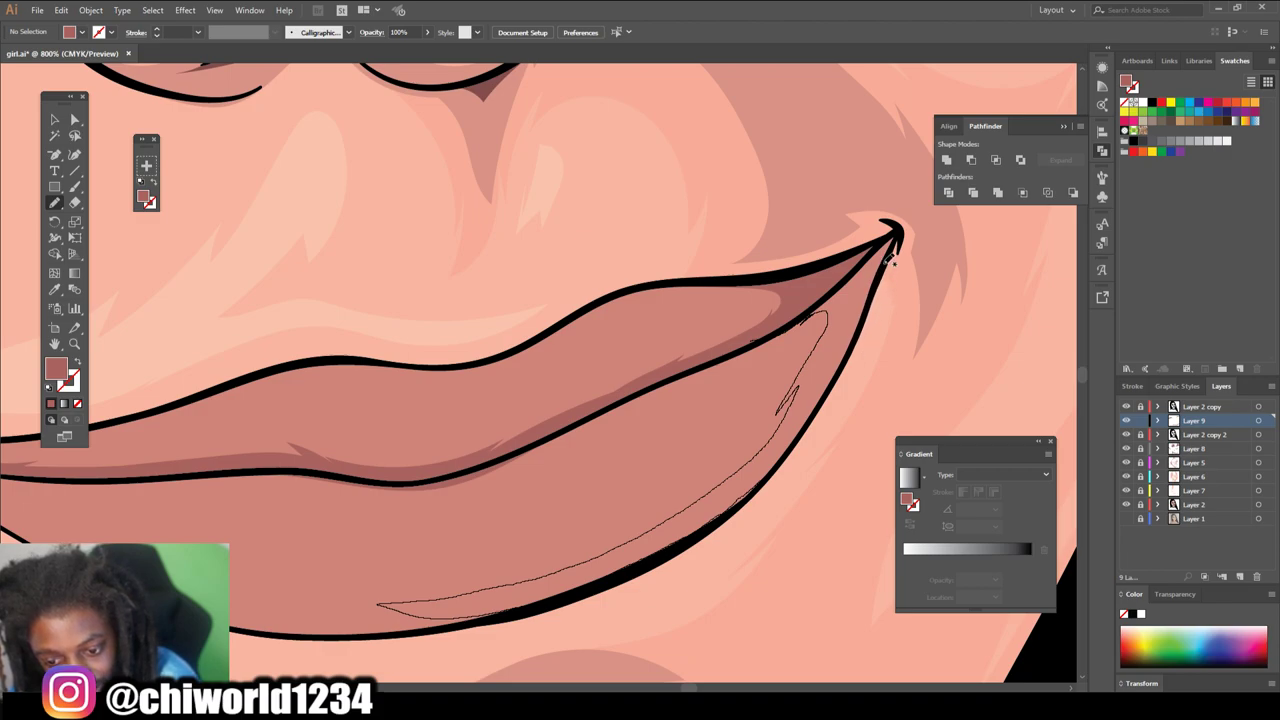
pyautogui.moveTo(895, 235); pyautogui.dragTo(790, 322)
# - Widen the lower lip's shadow with a spiky shape extending along its bottom edge toward the left
pyautogui.hotkey('ctrl', '-')
pyautogui.hotkey('ctrl', '-')
pyautogui.hotkey('ctrl', '-')
pyautogui.hotkey('ctrl', '-')
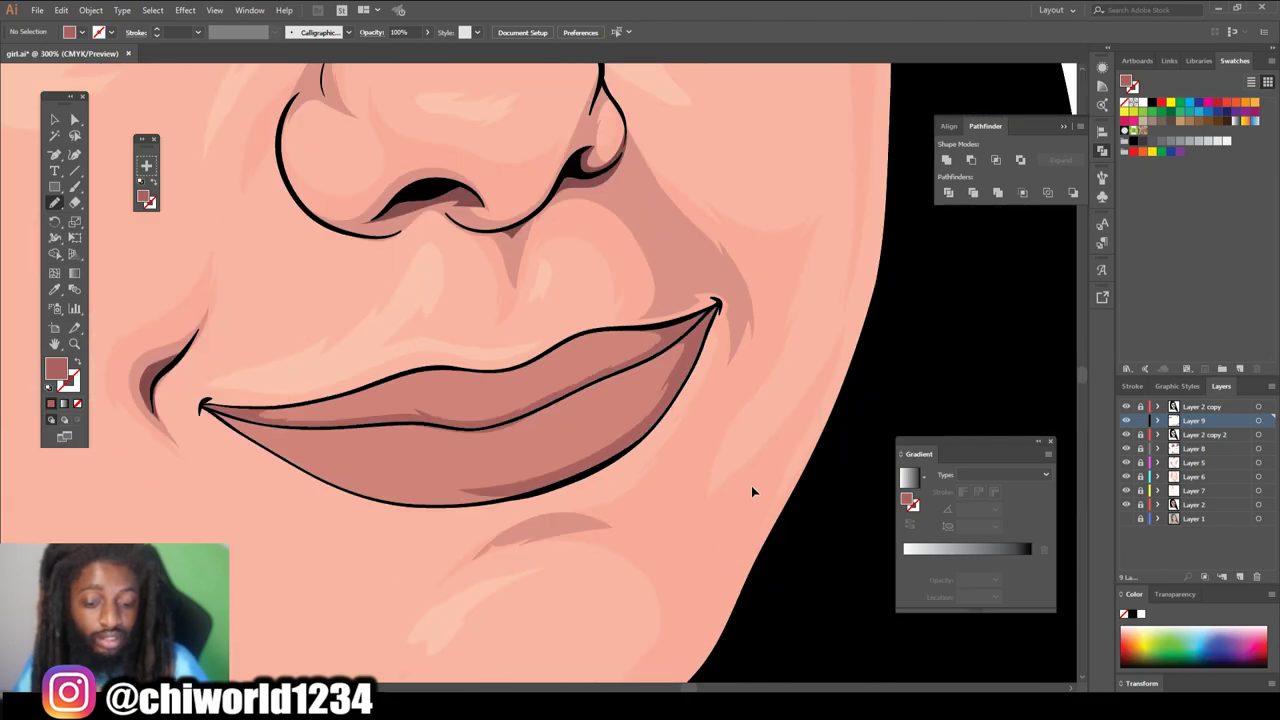
pyautogui.hscroll(-3, 754, 494)
pyautogui.scroll(-2, 759, 497)
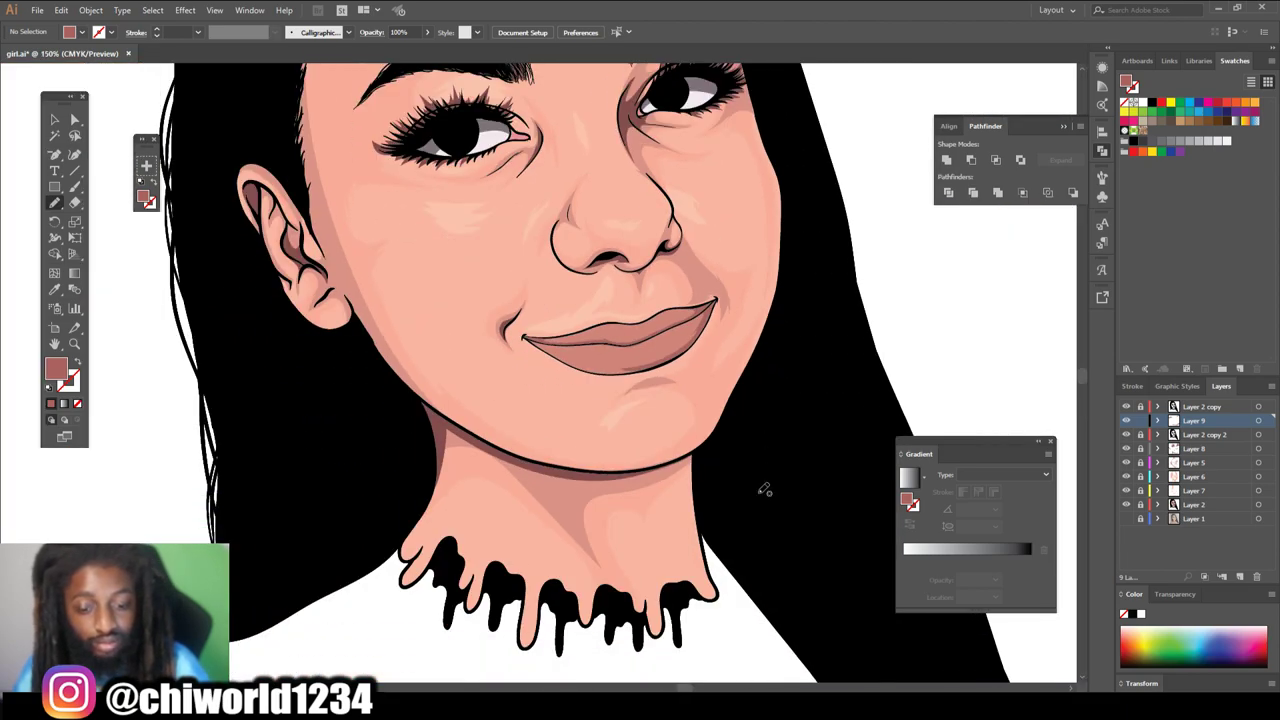
pyautogui.scroll(5, 759, 497)
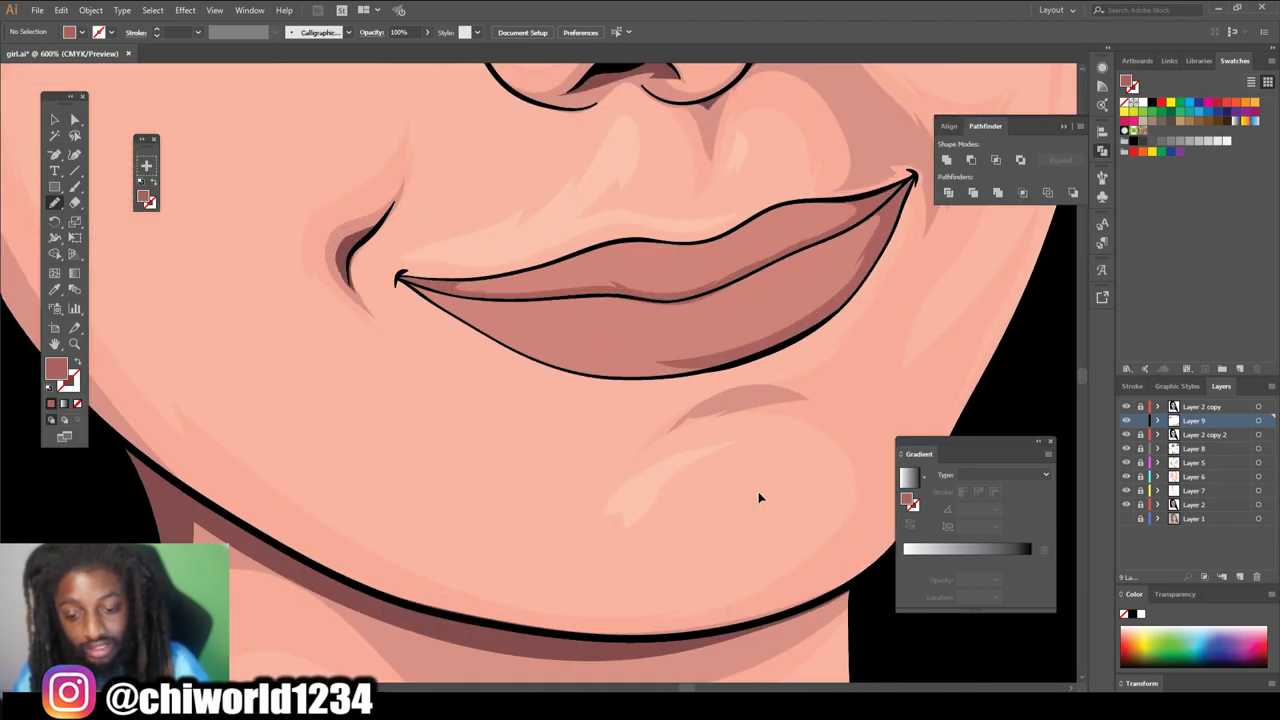
pyautogui.scroll(4, 759, 497)
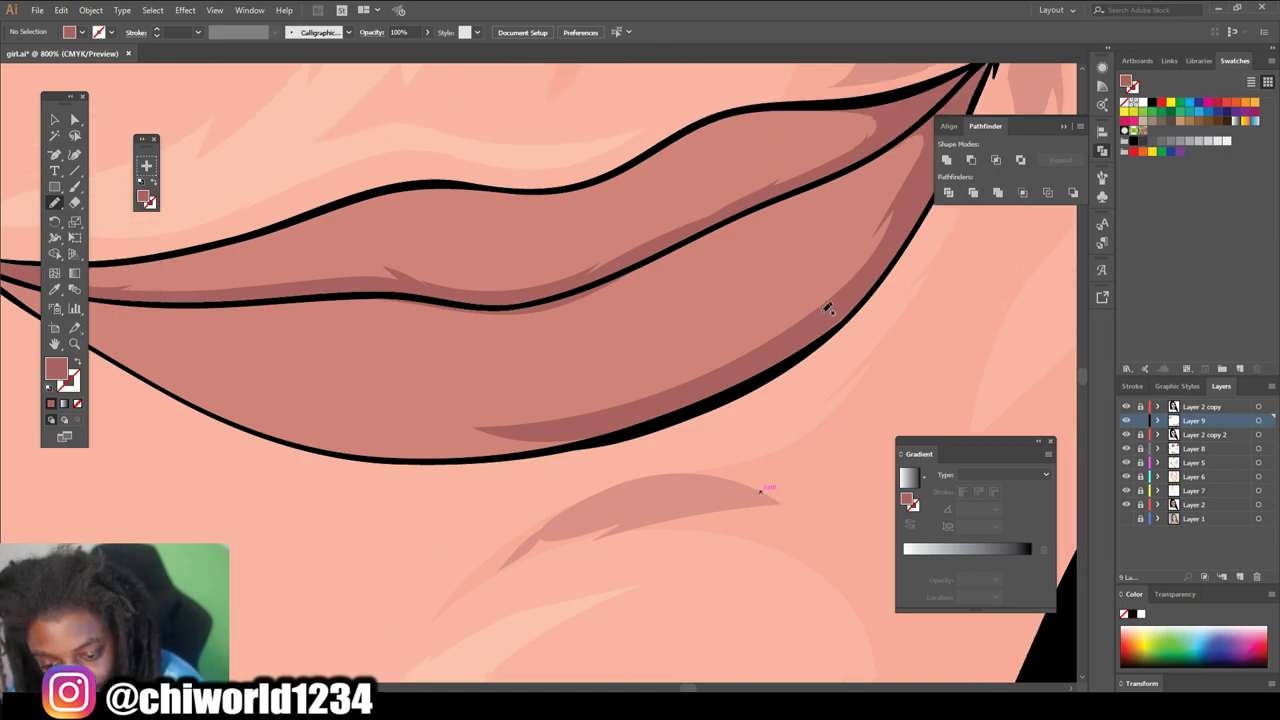
pyautogui.moveTo(820, 317); pyautogui.dragTo(784, 356)
pyautogui.moveTo(853, 318)
pyautogui.mouseDown()
pyautogui.moveTo(864, 287)
pyautogui.moveTo(817, 320)
pyautogui.mouseUp()
pyautogui.moveTo(888, 243)
pyautogui.mouseDown()
pyautogui.moveTo(751, 350)
pyautogui.moveTo(764, 333)
pyautogui.moveTo(581, 393)
pyautogui.moveTo(496, 394)
pyautogui.moveTo(502, 408)
pyautogui.moveTo(432, 415)
pyautogui.moveTo(232, 411)
pyautogui.moveTo(310, 444)
pyautogui.moveTo(420, 456)
pyautogui.mouseUp()
pyautogui.moveTo(508, 452)
pyautogui.mouseDown()
pyautogui.moveTo(625, 427)
pyautogui.moveTo(770, 358)
pyautogui.moveTo(888, 265)
pyautogui.moveTo(892, 245)
pyautogui.mouseUp()
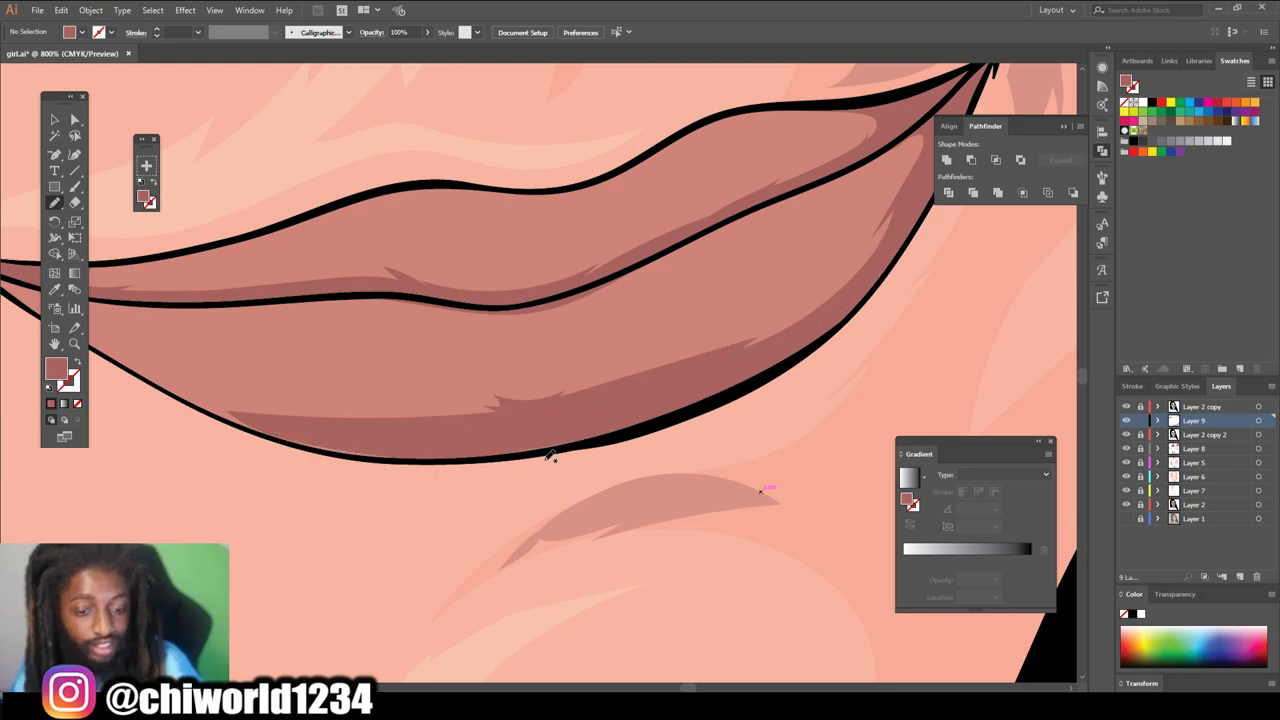
pyautogui.scroll(-6, 545, 462)
pyautogui.hscroll(-2, 545, 463)
pyautogui.scroll(5, 545, 464)
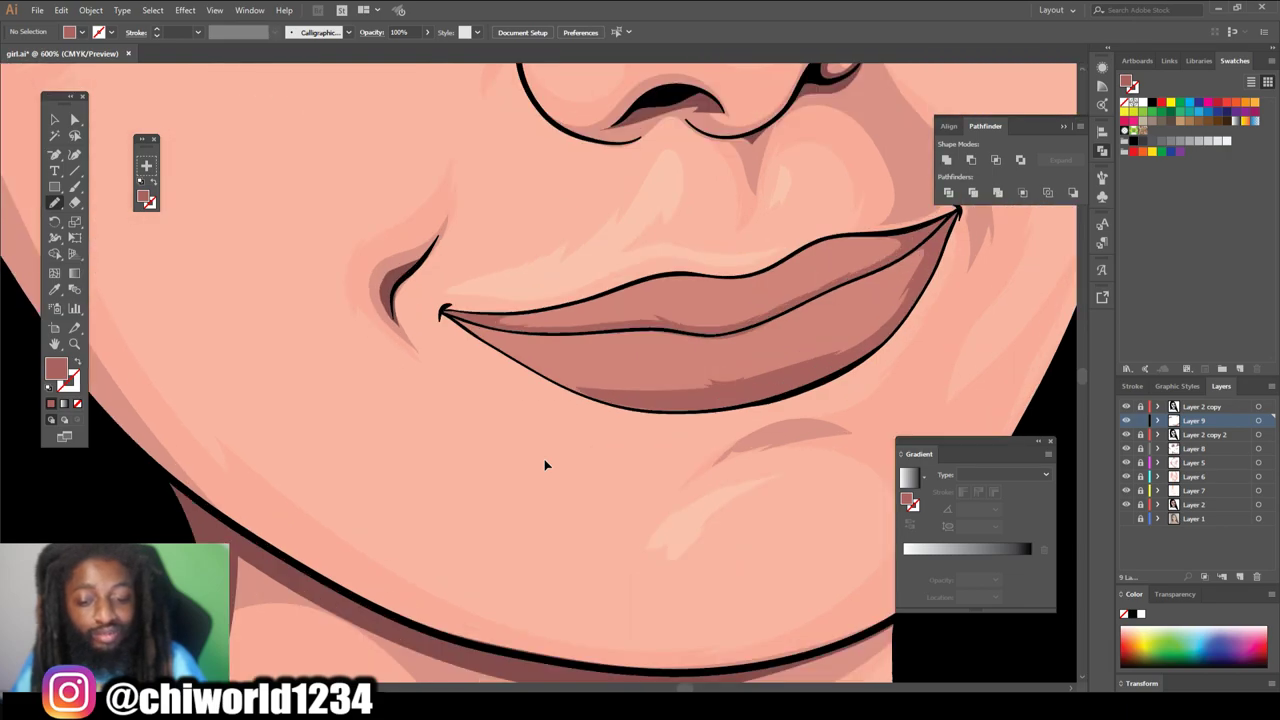
pyautogui.scroll(5, 545, 464)
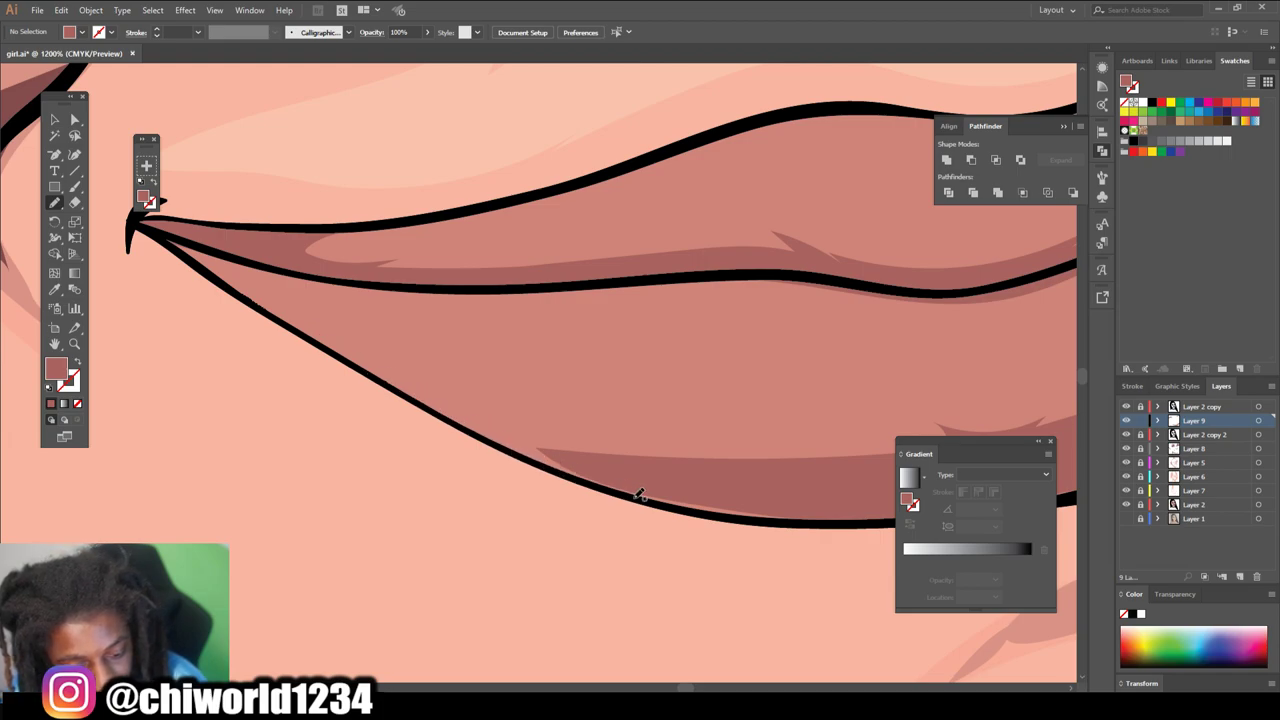
# - Draw shadow shapes along the lower lip's left edge up to the mouth corner and widen the shadow along its right edge
pyautogui.moveTo(713, 511)
pyautogui.mouseDown()
pyautogui.moveTo(855, 512)
pyautogui.moveTo(798, 492)
pyautogui.moveTo(817, 486)
pyautogui.moveTo(718, 473)
pyautogui.moveTo(827, 462)
pyautogui.moveTo(754, 465)
pyautogui.moveTo(540, 423)
pyautogui.moveTo(579, 423)
pyautogui.moveTo(396, 344)
pyautogui.mouseUp()
pyautogui.moveTo(418, 298)
pyautogui.mouseDown()
pyautogui.moveTo(507, 285)
pyautogui.moveTo(162, 221)
pyautogui.mouseUp()
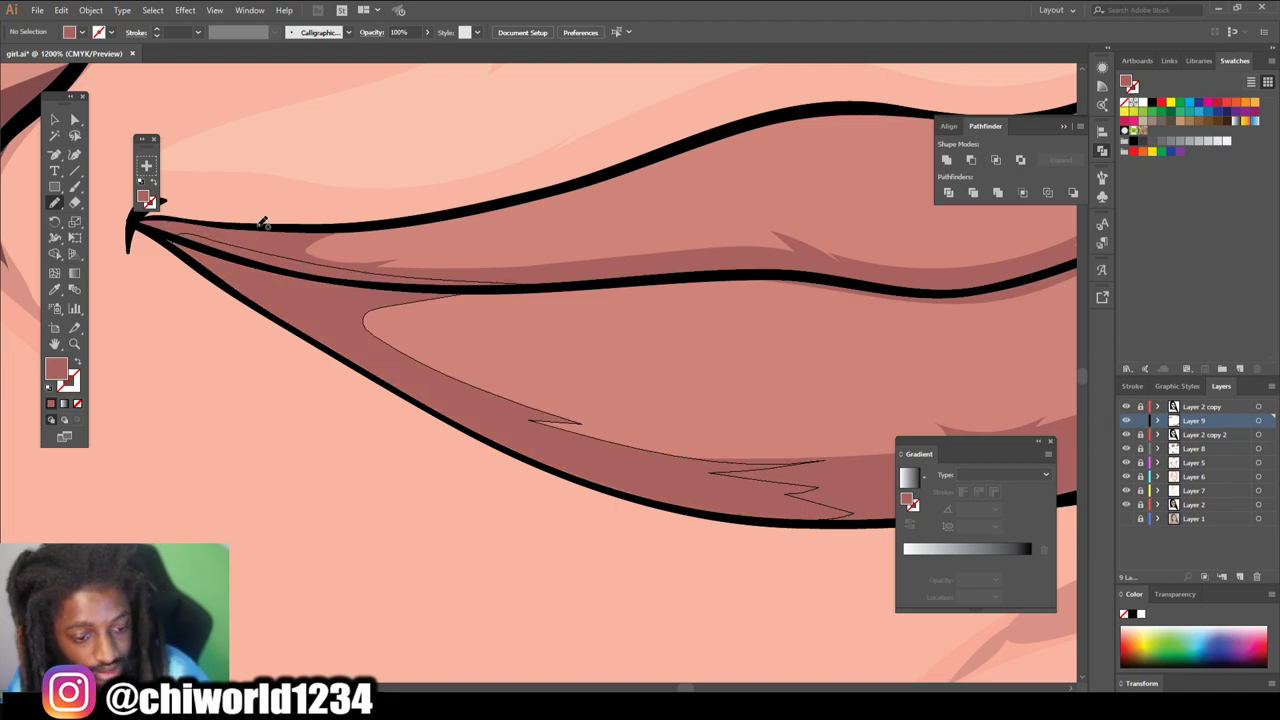
pyautogui.hotkey('ctrl', '-')
pyautogui.hotkey('ctrl', '-')
pyautogui.hotkey('ctrl', '-')
pyautogui.hotkey('ctrl', '-')
pyautogui.hotkey('ctrl', '-')
pyautogui.hotkey('ctrl', '-')
pyautogui.hotkey('ctrl', '-')
pyautogui.hotkey('ctrl', '-')
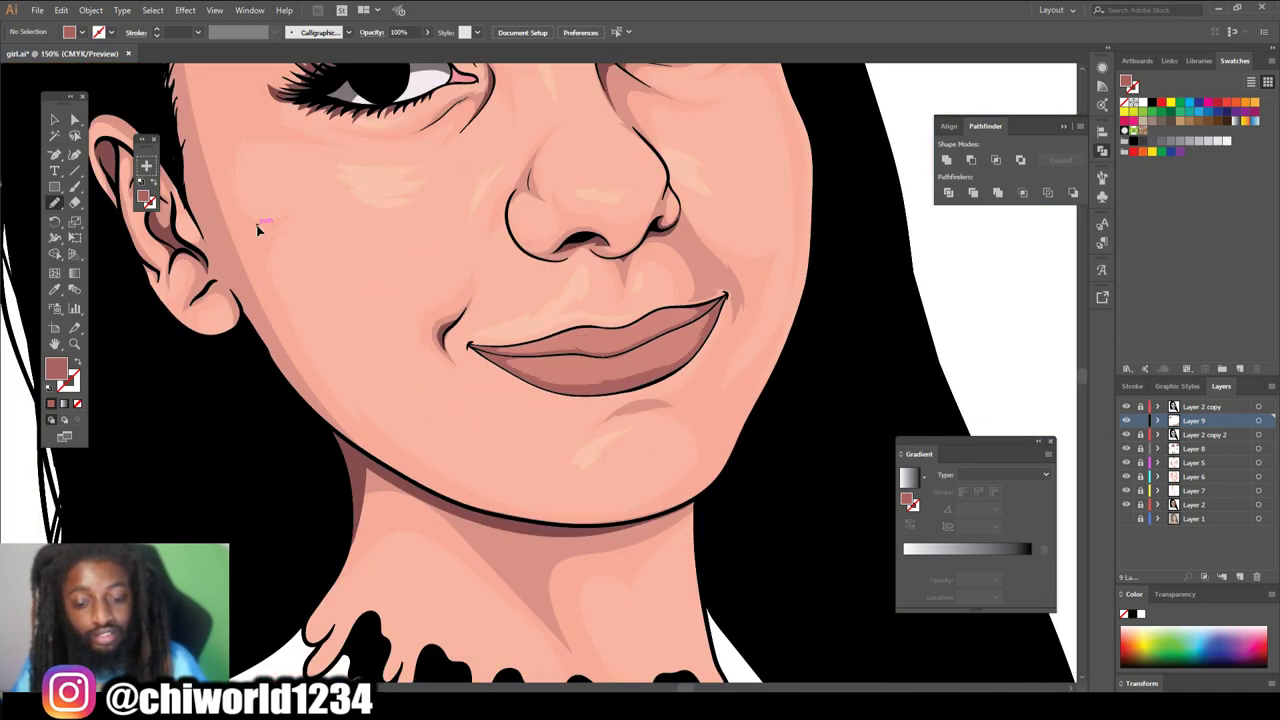
pyautogui.scroll(7, 516, 313)
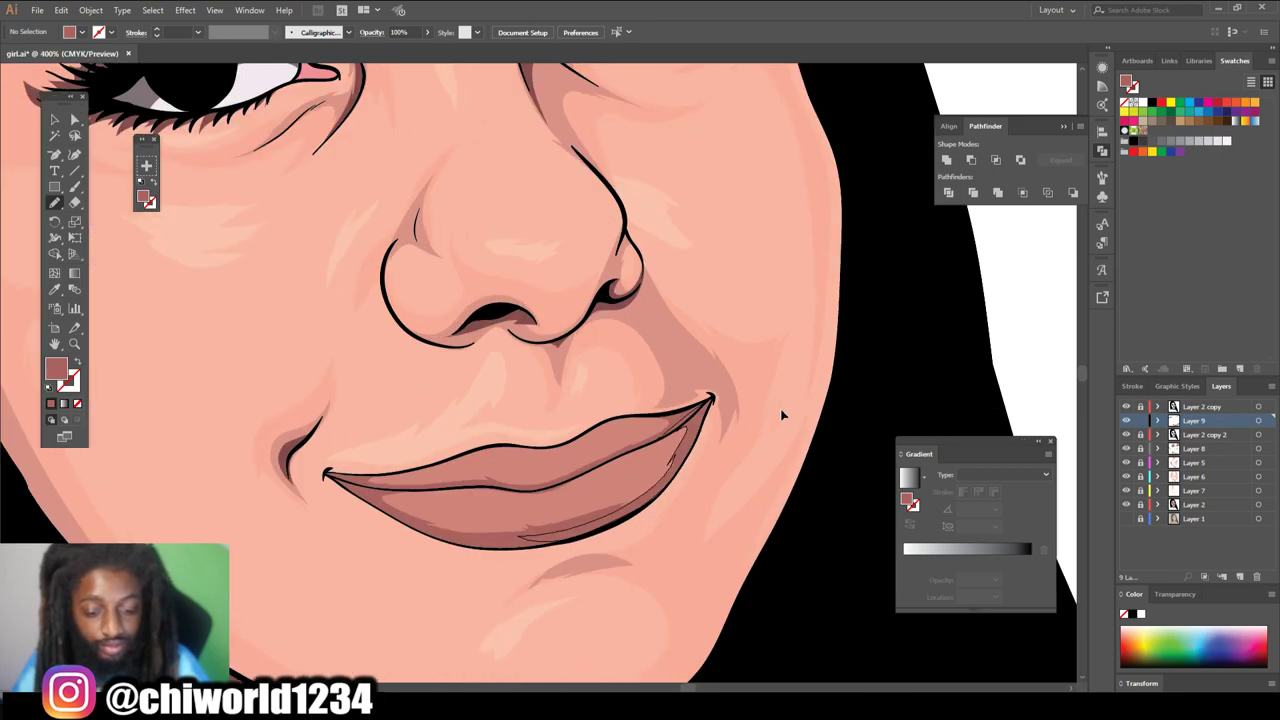
pyautogui.hotkey('ctrl', '+')
pyautogui.moveTo(600, 603)
pyautogui.mouseDown()
pyautogui.moveTo(748, 526)
pyautogui.moveTo(785, 483)
pyautogui.moveTo(798, 435)
pyautogui.moveTo(763, 442)
pyautogui.moveTo(846, 398)
pyautogui.moveTo(826, 465)
pyautogui.moveTo(765, 547)
pyautogui.moveTo(686, 591)
pyautogui.moveTo(565, 605)
pyautogui.moveTo(548, 572)
pyautogui.mouseUp()
# - Sample the base lip colour and lighten the fill to pink FCA69F
pyautogui.click(54, 289)
pyautogui.click(435, 575)
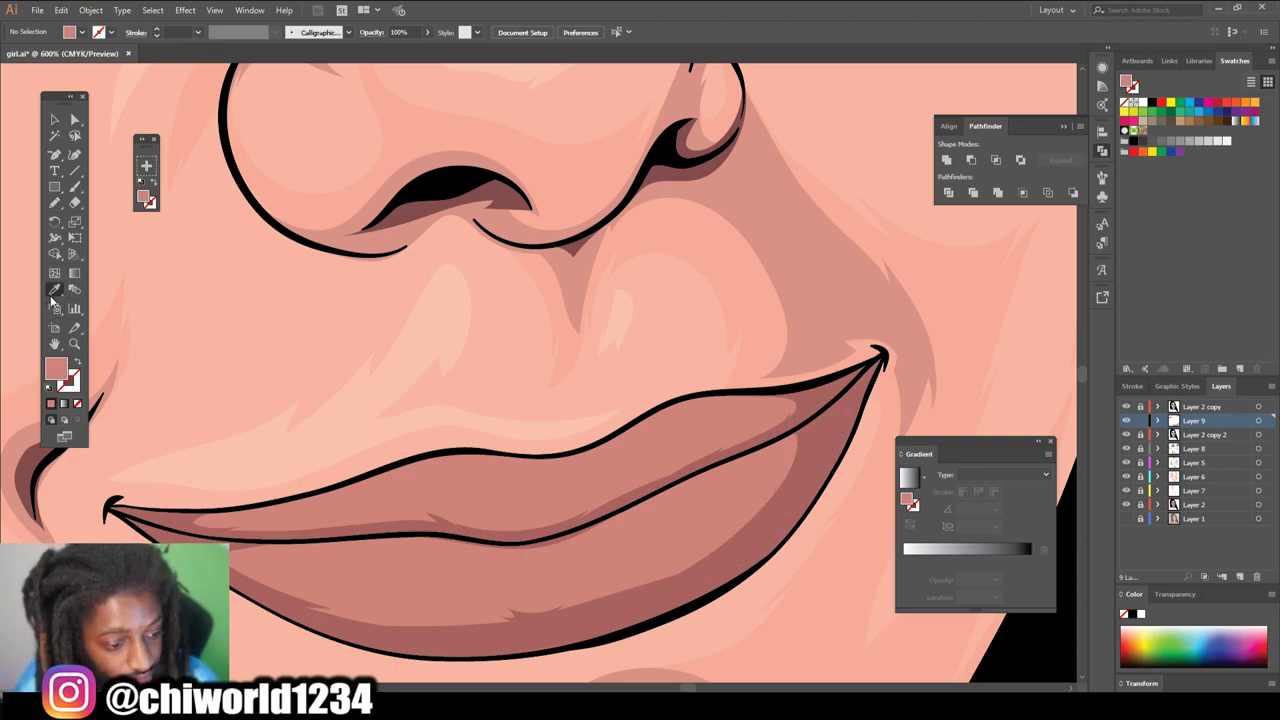
pyautogui.doubleClick(52, 372)
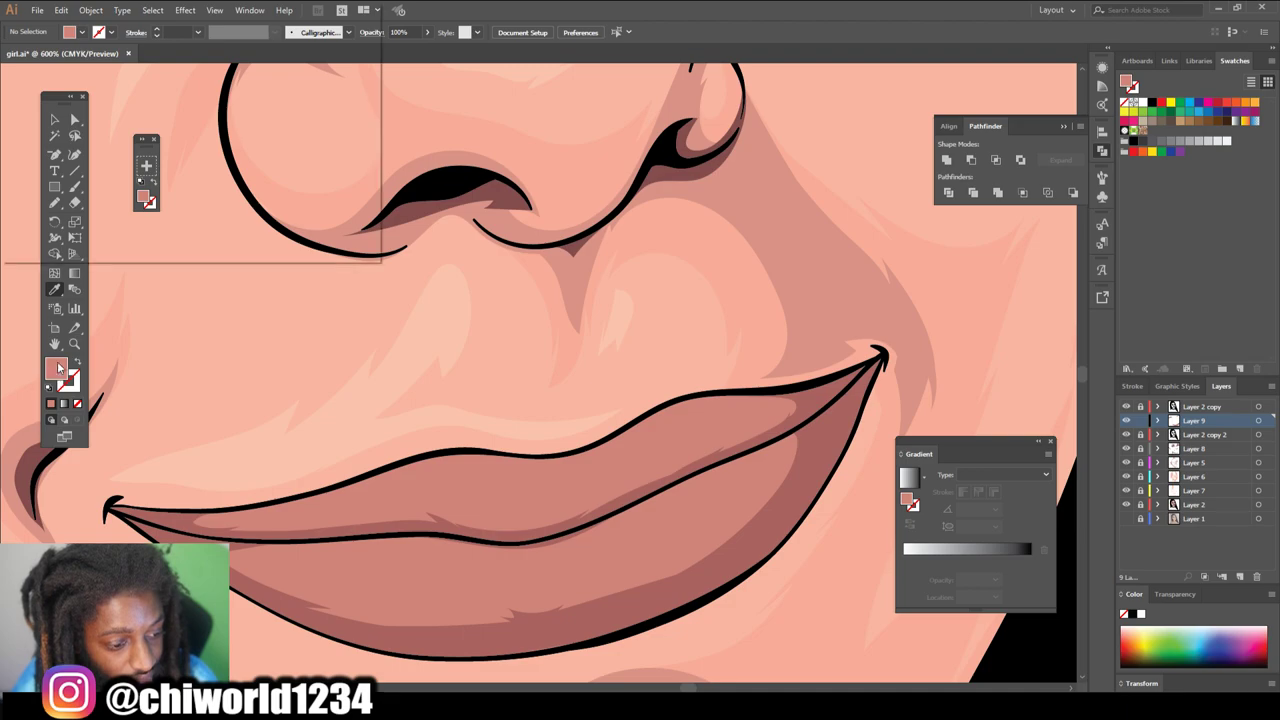
pyautogui.moveTo(83, 77); pyautogui.dragTo(80, 50)
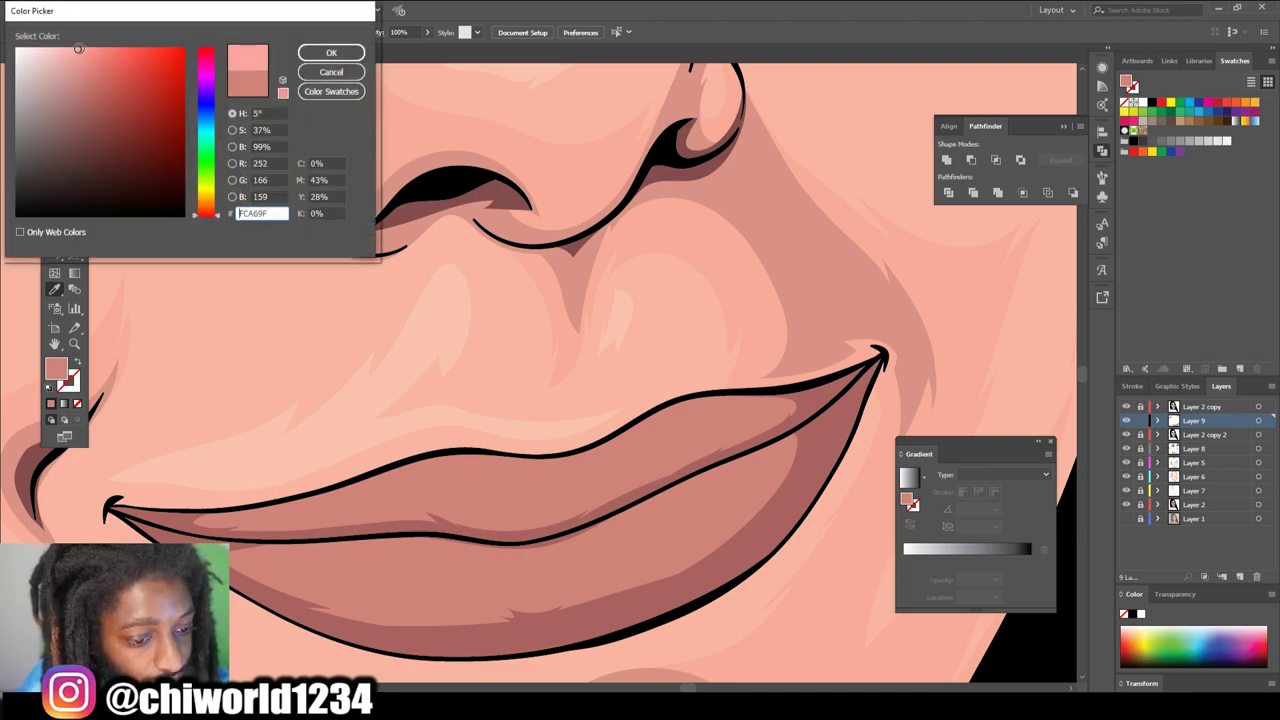
pyautogui.click(320, 54)
# - Draw spiky light pink highlights freehand across the upper part of the lower lip and on the left side of the upper lip
pyautogui.click(54, 203)
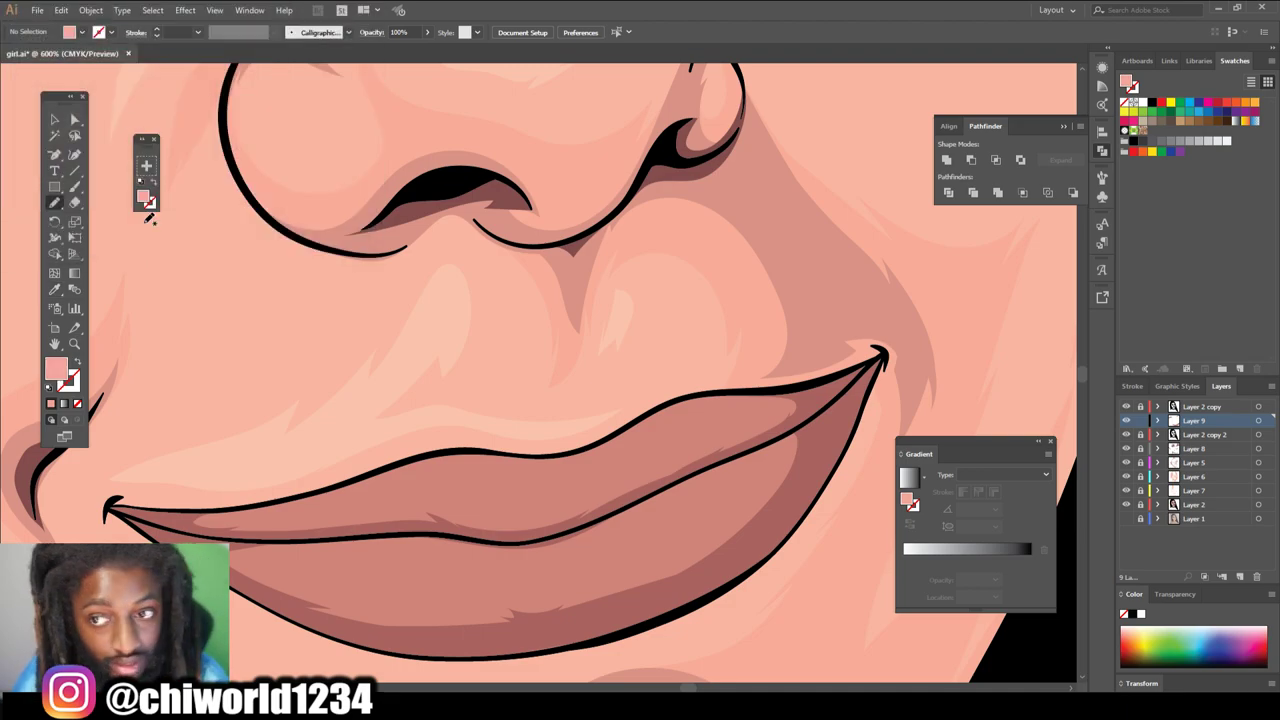
pyautogui.scroll(-2, 350, 333)
pyautogui.moveTo(320, 496); pyautogui.dragTo(407, 494)
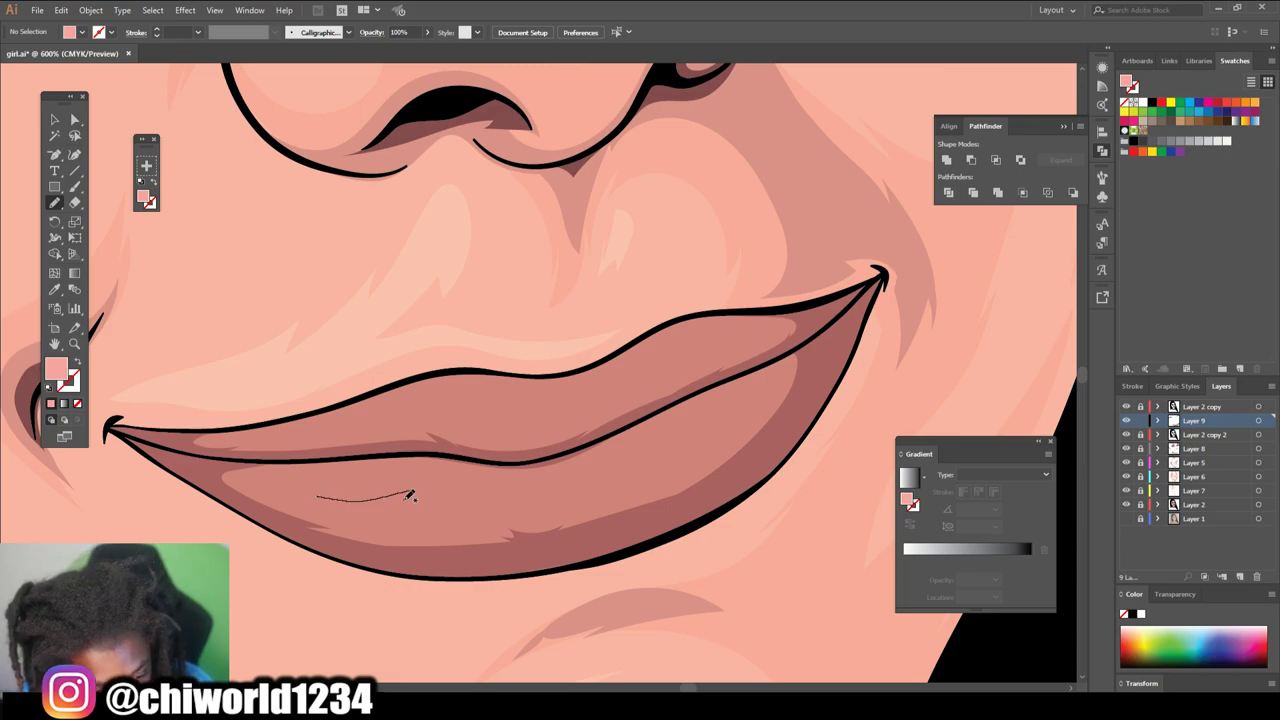
pyautogui.moveTo(502, 489)
pyautogui.mouseDown()
pyautogui.moveTo(566, 489)
pyautogui.moveTo(624, 464)
pyautogui.moveTo(488, 480)
pyautogui.moveTo(412, 465)
pyautogui.moveTo(278, 490)
pyautogui.mouseUp()
pyautogui.moveTo(675, 414)
pyautogui.mouseDown()
pyautogui.moveTo(703, 410)
pyautogui.moveTo(615, 420)
pyautogui.mouseUp()
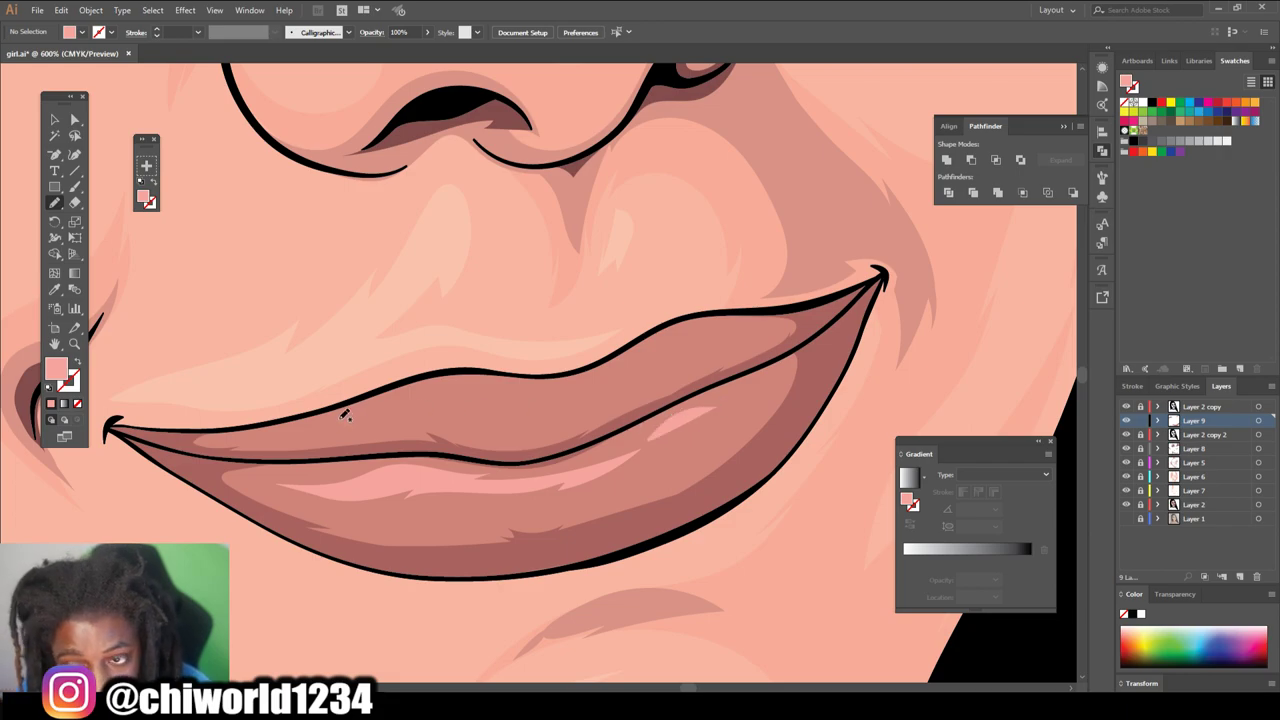
pyautogui.moveTo(363, 418)
pyautogui.mouseDown()
pyautogui.moveTo(464, 395)
pyautogui.moveTo(562, 392)
pyautogui.moveTo(467, 377)
pyautogui.moveTo(332, 420)
pyautogui.mouseUp()
pyautogui.hotkey('ctrl', '0')
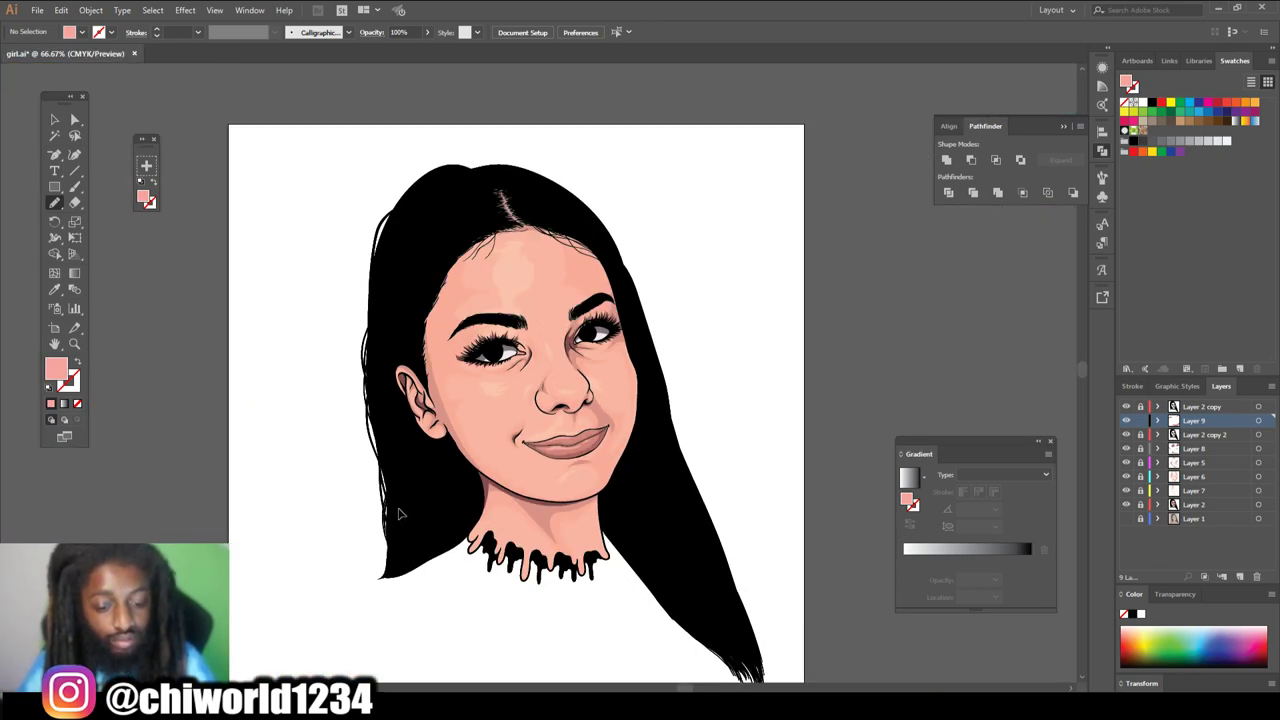
pyautogui.hotkey('ctrl', '=')
pyautogui.scroll(2, 420, 496)
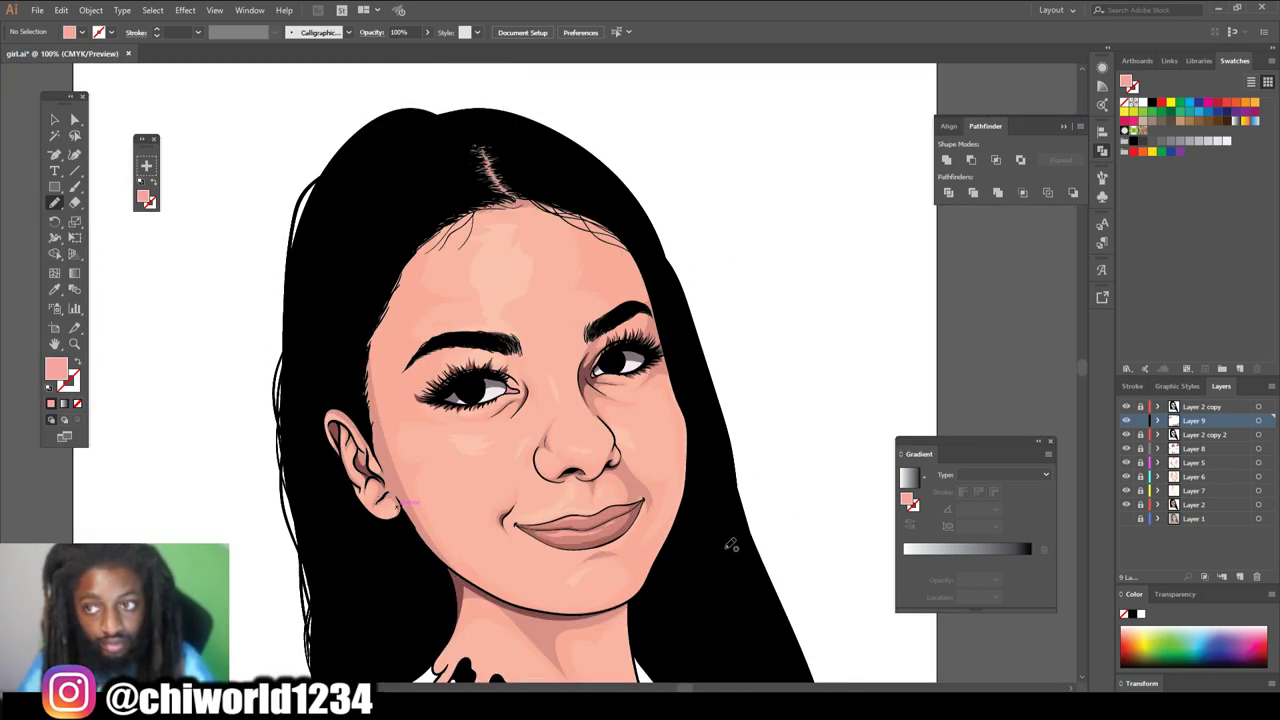
pyautogui.hotkey('ctrl', '-')
pyautogui.hscroll(-2, 729, 543)
pyautogui.hotkey('ctrl', '=')
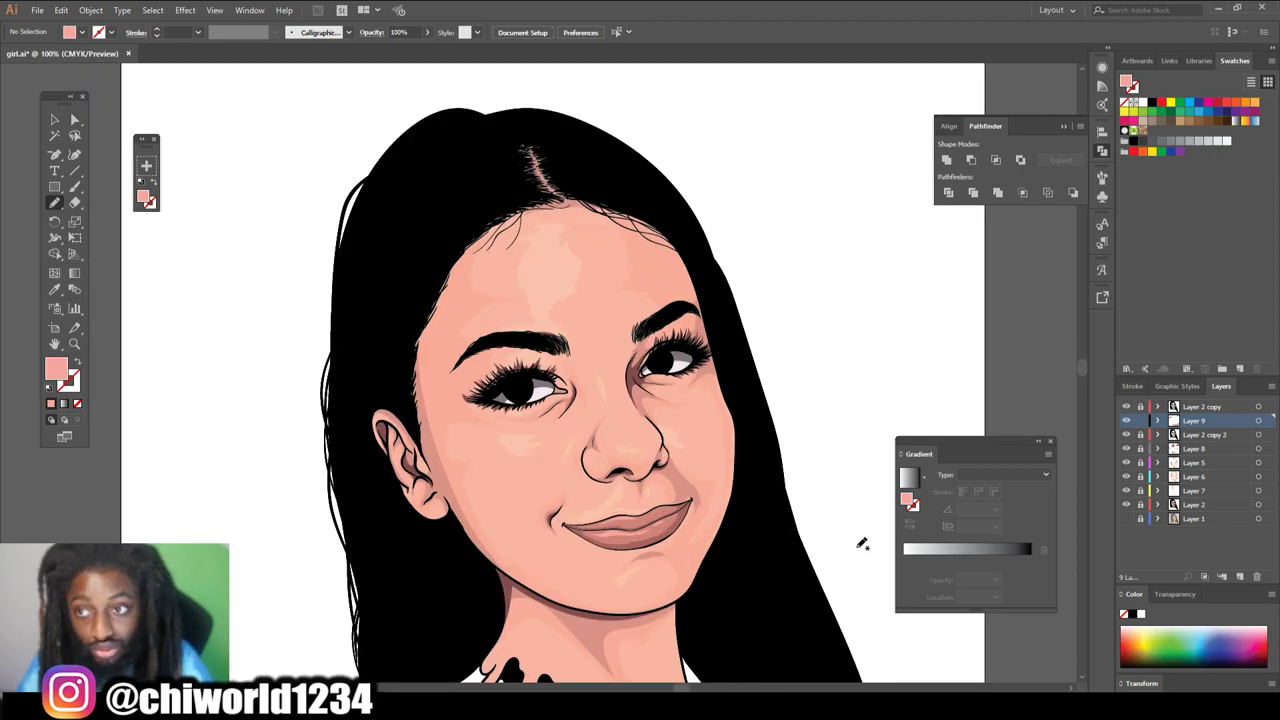
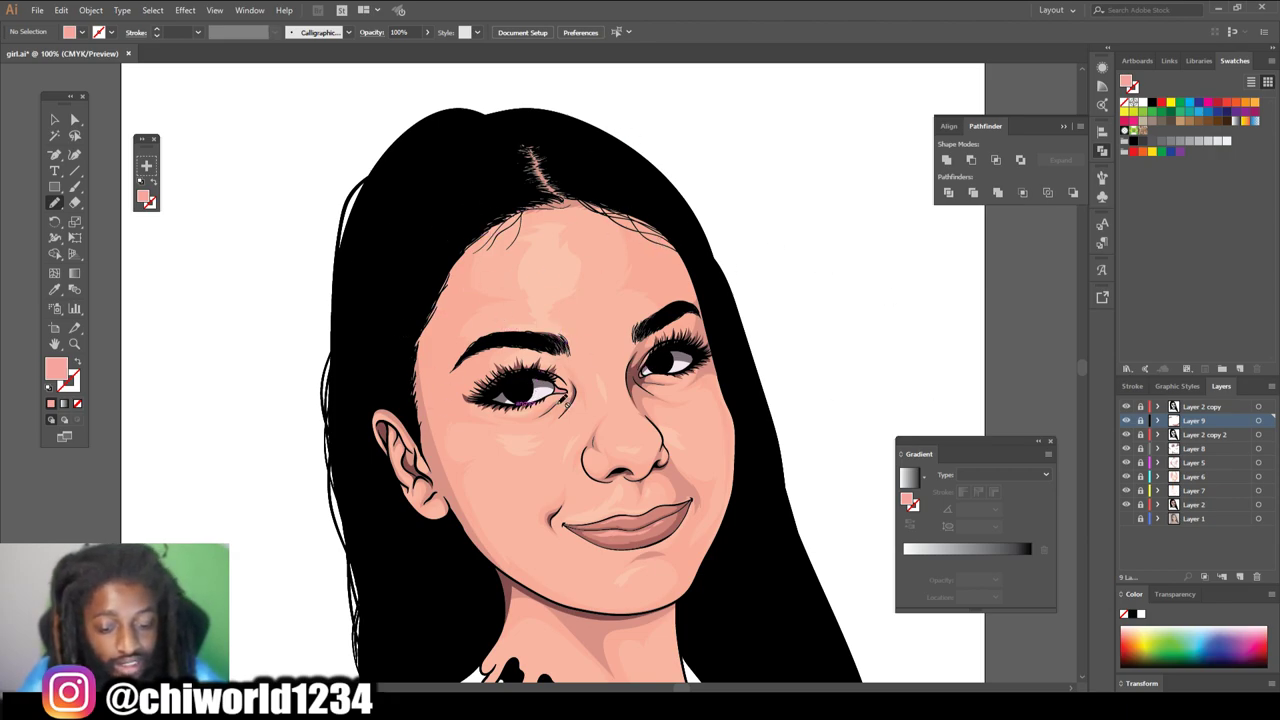
# - Add a new layer at the top of the layer stack and set the fill to dark brown 42302F
pyautogui.click(1240, 577)
pyautogui.moveTo(1195, 421); pyautogui.dragTo(1191, 401)
pyautogui.click(55, 289)
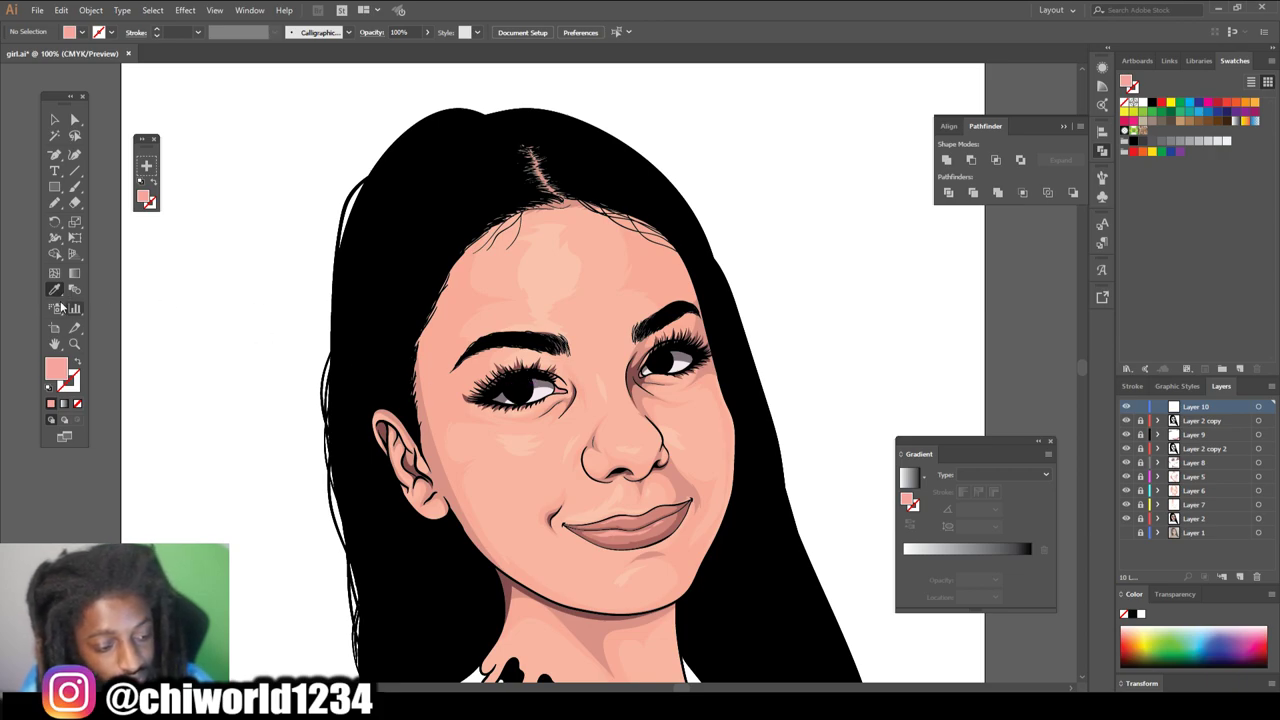
pyautogui.doubleClick(56, 370)
pyautogui.moveTo(76, 182); pyautogui.dragTo(66, 172)
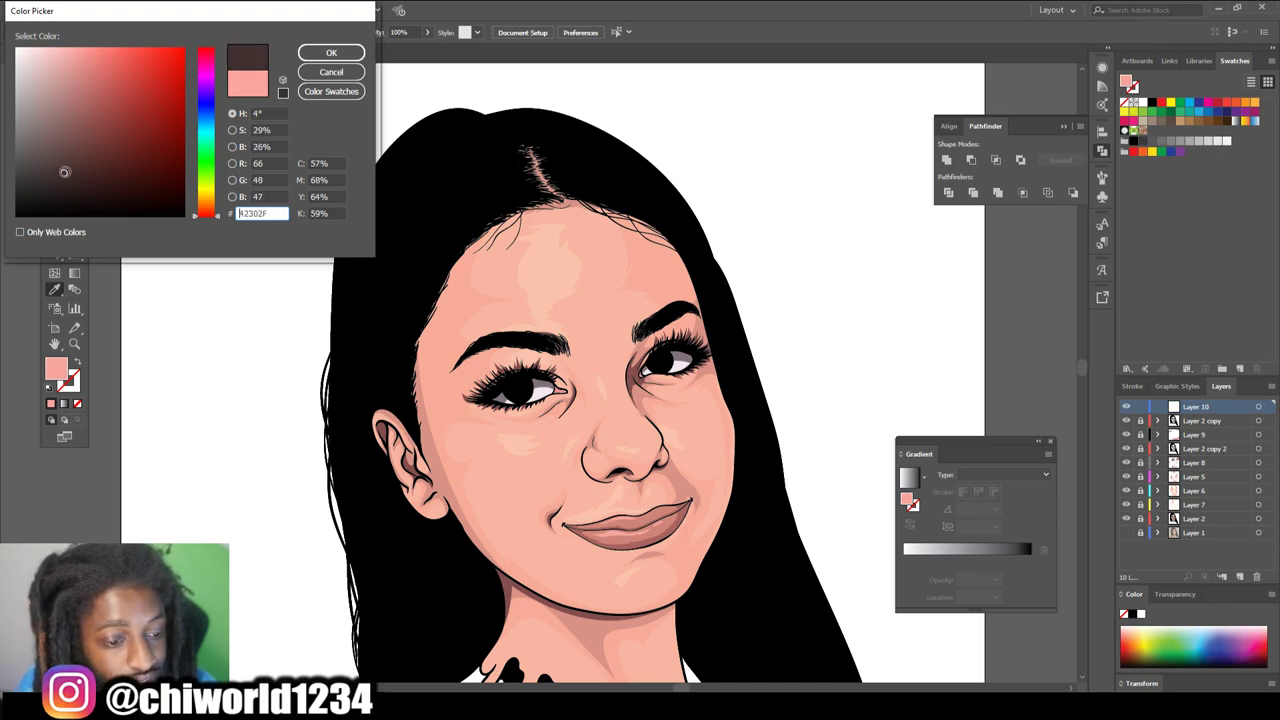
pyautogui.click(330, 52)
# - Draw dark brown shapes freehand in the lower part of both irises
pyautogui.scroll(4, 577, 416)
pyautogui.scroll(2, 360, 314)
pyautogui.moveTo(900, 310)
pyautogui.mouseDown()
pyautogui.moveTo(938, 308)
pyautogui.moveTo(892, 312)
pyautogui.mouseUp()
pyautogui.moveTo(343, 426); pyautogui.dragTo(321, 432)
# - Change the fill to a light, muted pink for the eye reflections
pyautogui.doubleClick(56, 368)
pyautogui.moveTo(37, 83); pyautogui.dragTo(46, 80)
pyautogui.click(330, 52)
# - Try tall light pink reflections across both irises and undo them
pyautogui.moveTo(349, 428)
pyautogui.mouseDown()
pyautogui.moveTo(369, 426)
pyautogui.moveTo(351, 438)
pyautogui.mouseUp()
pyautogui.moveTo(920, 289)
pyautogui.mouseDown()
pyautogui.moveTo(924, 314)
pyautogui.moveTo(938, 268)
pyautogui.moveTo(921, 287)
pyautogui.mouseUp()
pyautogui.hotkey('ctrl', '-')
pyautogui.hotkey('ctrl', '-')
pyautogui.hotkey('ctrl', '-')
pyautogui.hotkey('ctrl', '-')
pyautogui.hotkey('ctrl', '-')
pyautogui.hotkey('ctrl', '+')
pyautogui.hotkey('ctrl', '+')
pyautogui.hotkey('ctrl', '+')
pyautogui.hotkey('ctrl', '+')
pyautogui.hotkey('ctrl', '+')
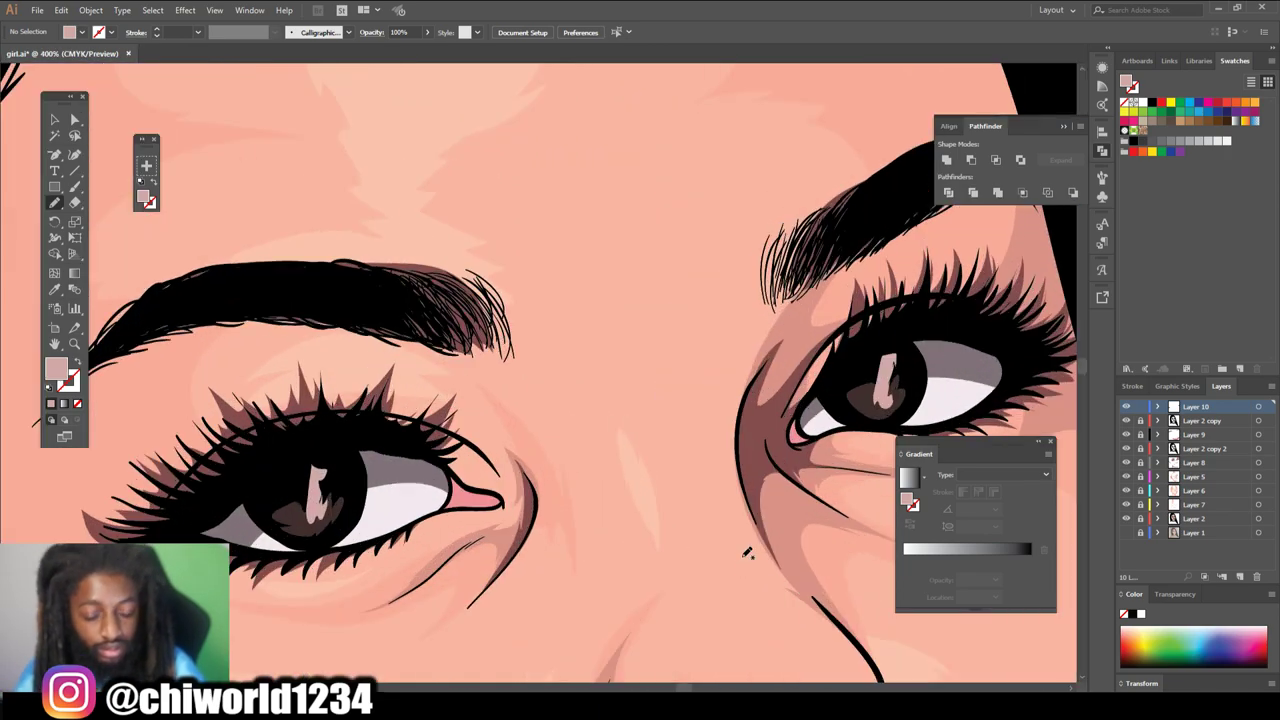
pyautogui.hotkey('ctrl', 'z')
pyautogui.hotkey('ctrl', 'z')
# - Draw small muted pink reflections low inside the dark brown areas of both irises
pyautogui.moveTo(873, 397); pyautogui.dragTo(874, 406)
pyautogui.moveTo(312, 526)
pyautogui.mouseDown()
pyautogui.moveTo(322, 498)
pyautogui.moveTo(306, 522)
pyautogui.mouseUp()
pyautogui.doubleClick(55, 369)
pyautogui.moveTo(60, 74); pyautogui.dragTo(25, 49)
pyautogui.click(331, 52)
pyautogui.moveTo(878, 404); pyautogui.dragTo(885, 372)
pyautogui.moveTo(314, 510); pyautogui.dragTo(312, 482)
pyautogui.hotkey('ctrl', '-')
pyautogui.hotkey('ctrl', '-')
pyautogui.hotkey('ctrl', '-')
pyautogui.hotkey('ctrl', '-')
pyautogui.hotkey('ctrl', '-')
pyautogui.hotkey('ctrl', '+')
pyautogui.hotkey('ctrl', '+')
pyautogui.hotkey('ctrl', '+')
pyautogui.hotkey('ctrl', '+')
pyautogui.hotkey('ctrl', '+')
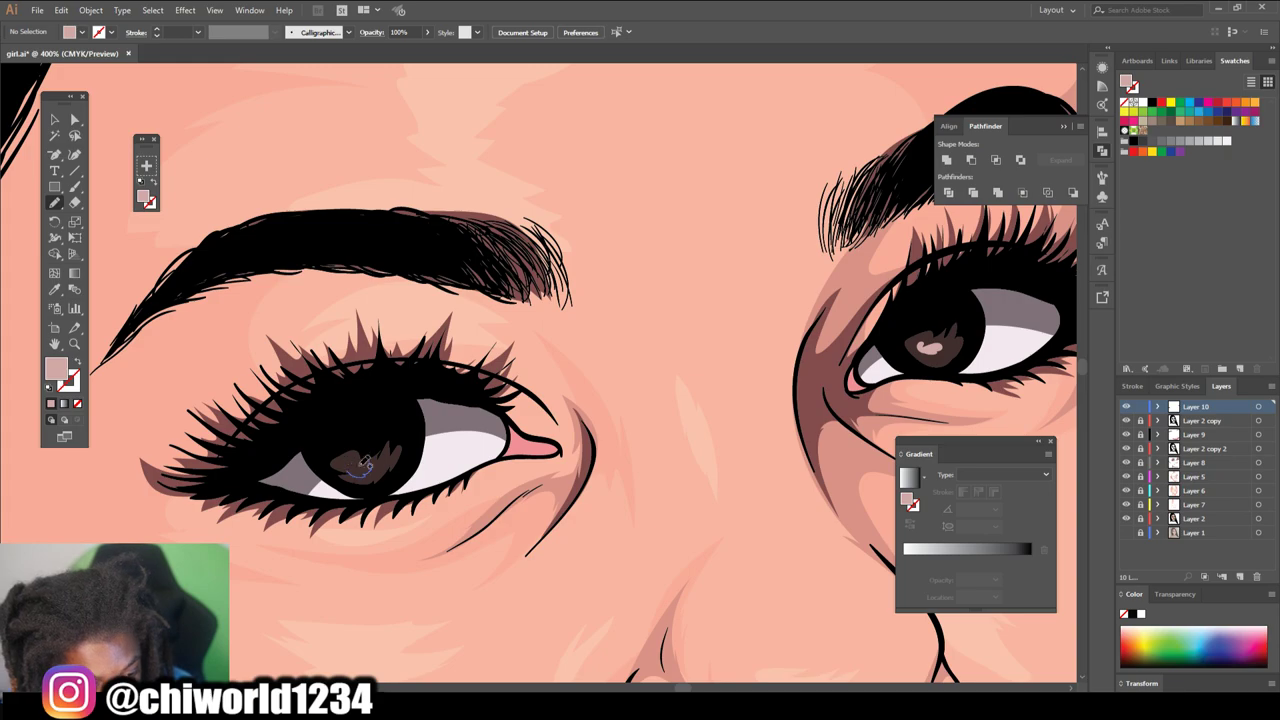
# - Set the fill to the white-to-black linear gradient swatch and add a middle colour stop at 51.54%
pyautogui.hotkey('ctrl', '0')
pyautogui.hotkey('ctrl', '+')
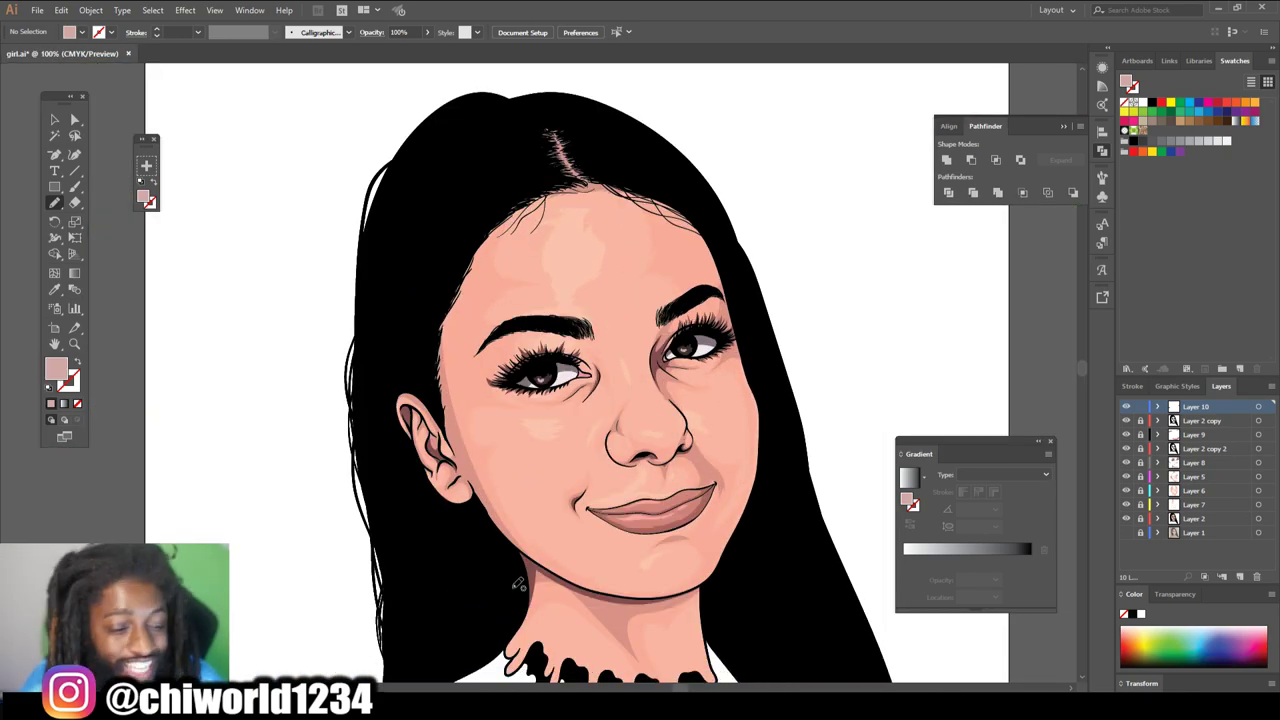
pyautogui.click(75, 187)
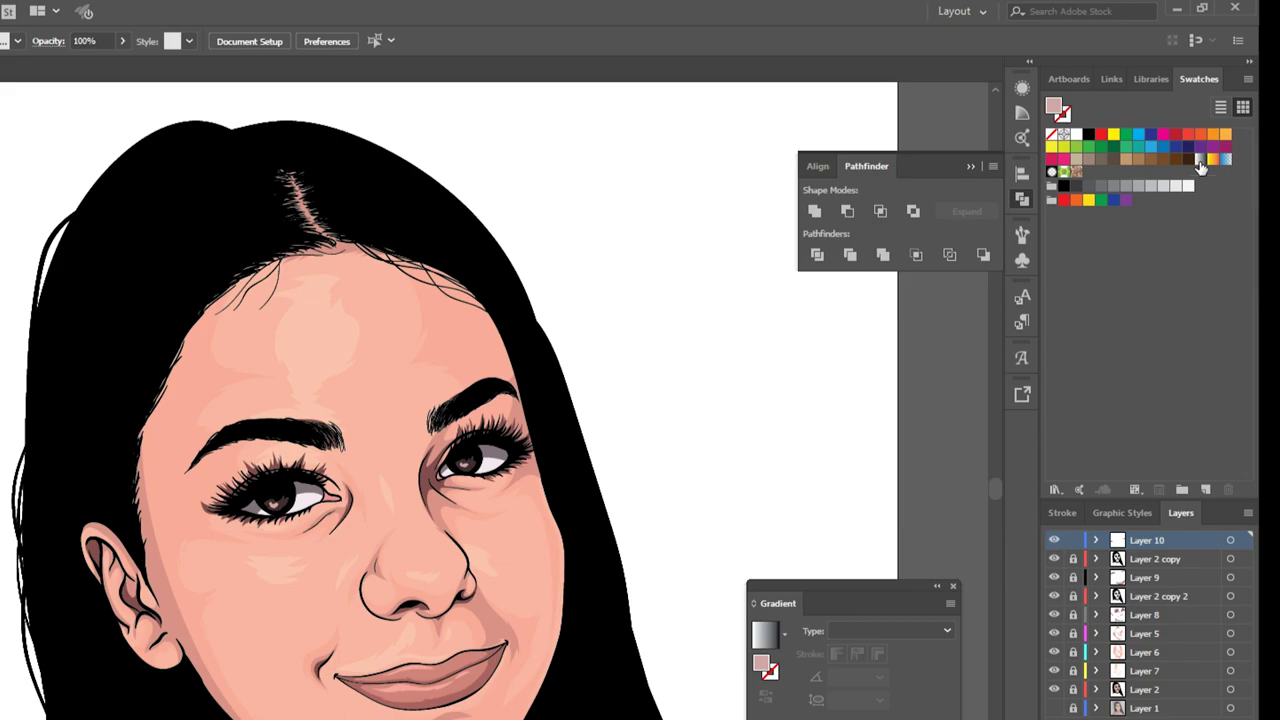
pyautogui.click(1199, 167)
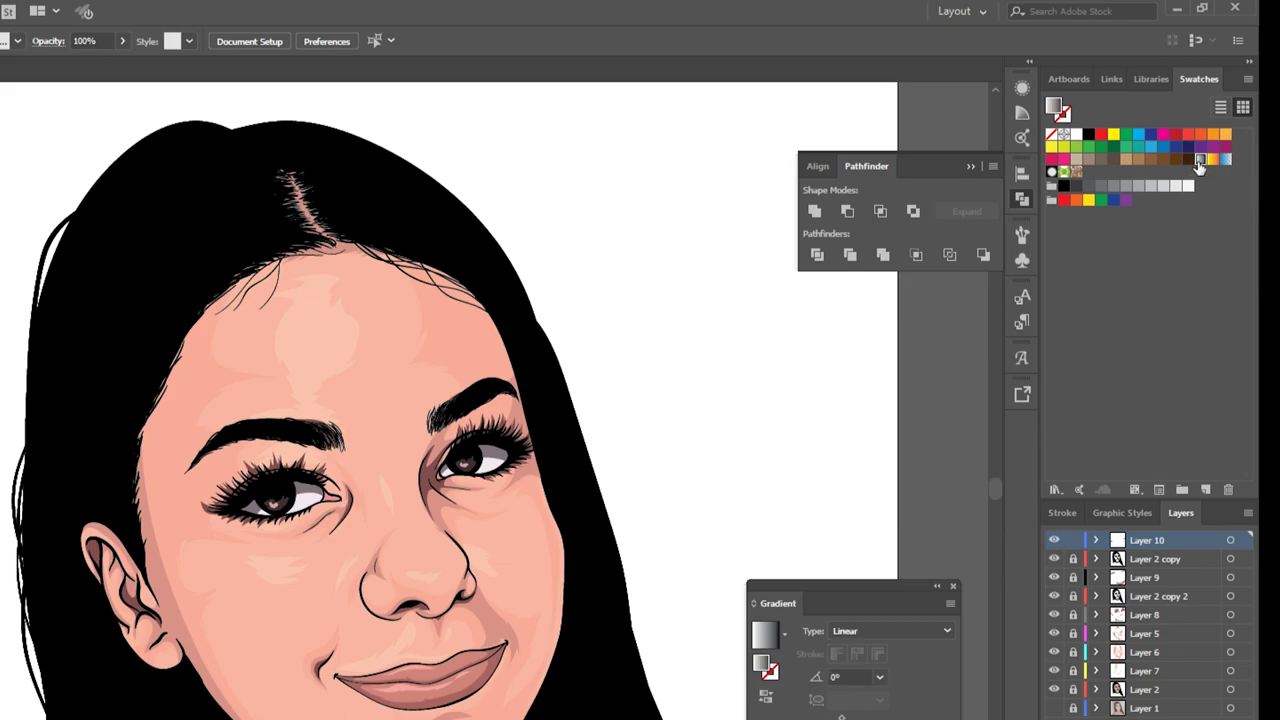
pyautogui.moveTo(883, 590); pyautogui.dragTo(782, 477)
pyautogui.click(742, 644)
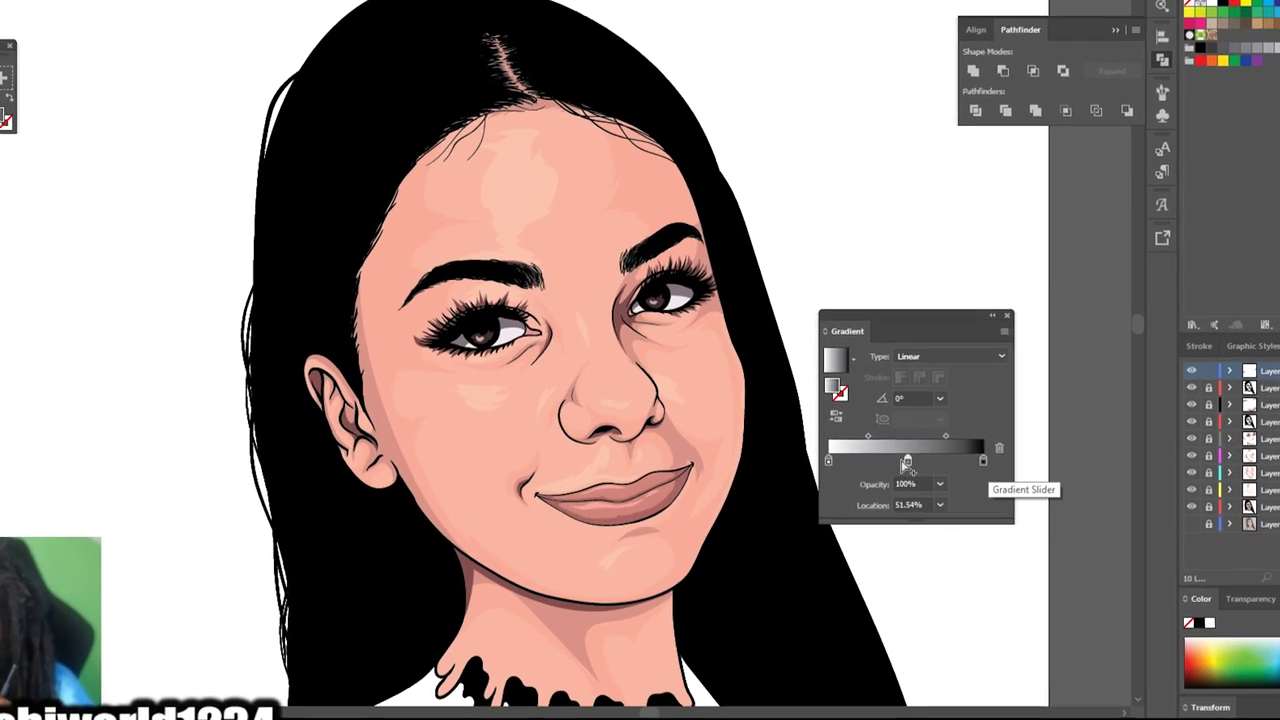
# - Change the gradient's white end stop to a rich black of C 44, M 31, Y 31, K 100
pyautogui.doubleClick(828, 461)
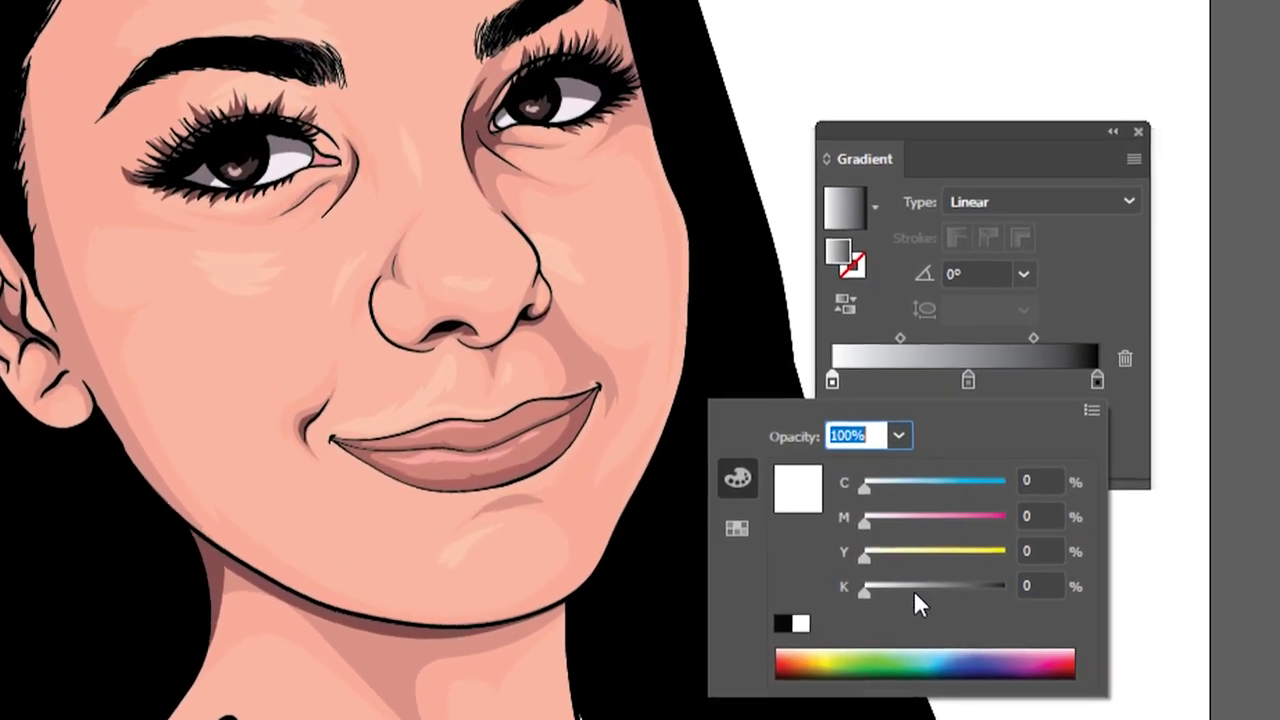
pyautogui.moveTo(898, 588); pyautogui.dragTo(1054, 590)
pyautogui.moveTo(866, 560); pyautogui.dragTo(901, 520)
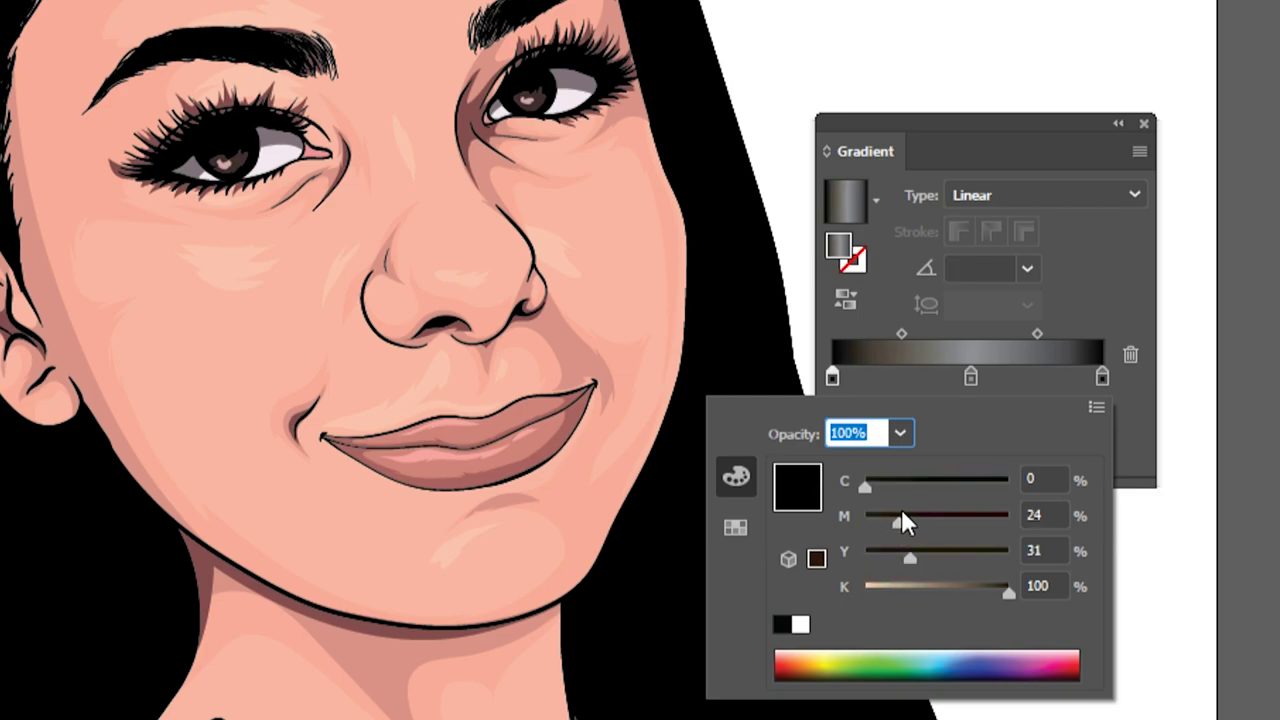
pyautogui.click(884, 480)
pyautogui.moveTo(917, 480); pyautogui.dragTo(929, 482)
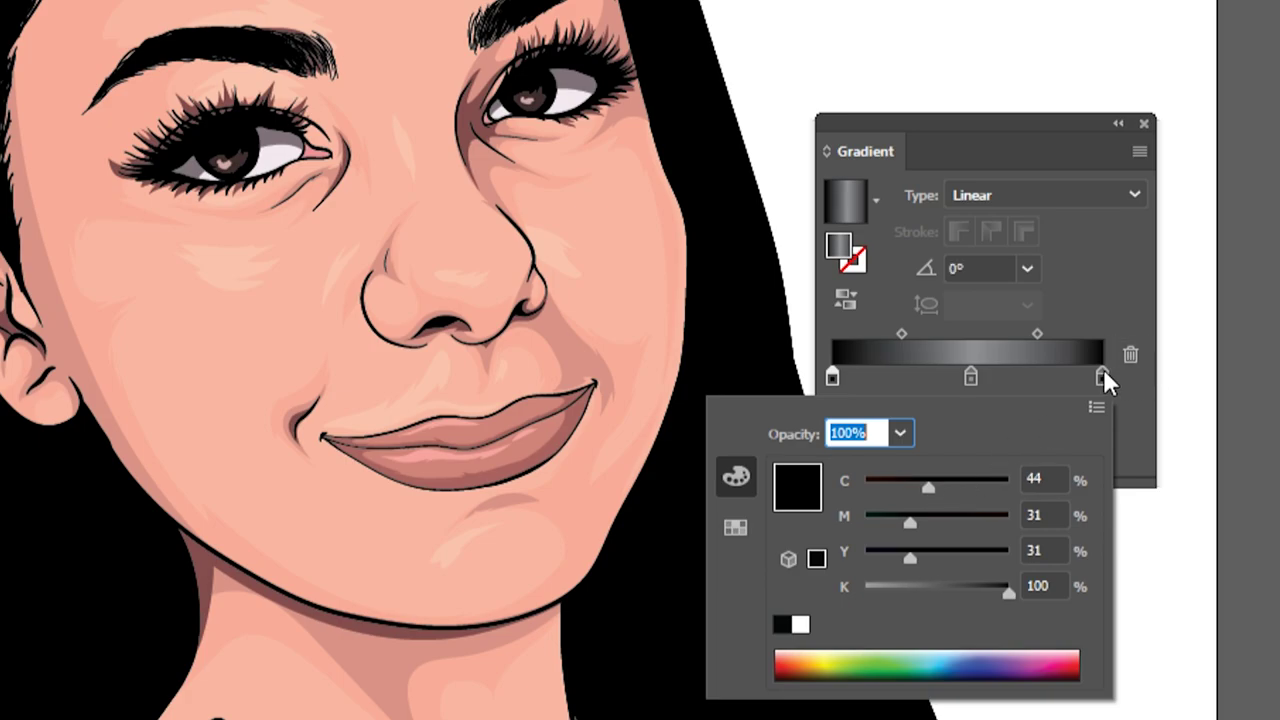
# - Enrich the gradient's right black end stop with cyan, magenta and yellow
pyautogui.click(1101, 376)
pyautogui.doubleClick(1098, 376)
pyautogui.moveTo(866, 556); pyautogui.dragTo(933, 556)
pyautogui.moveTo(900, 514); pyautogui.dragTo(935, 484)
# - Deepen the gradient's left end stop to C 51, M 49, Y 52, K 100
pyautogui.click(832, 376)
pyautogui.doubleClick(832, 376)
pyautogui.moveTo(907, 510); pyautogui.dragTo(937, 482)
pyautogui.click(935, 482)
pyautogui.moveTo(924, 547); pyautogui.dragTo(940, 544)
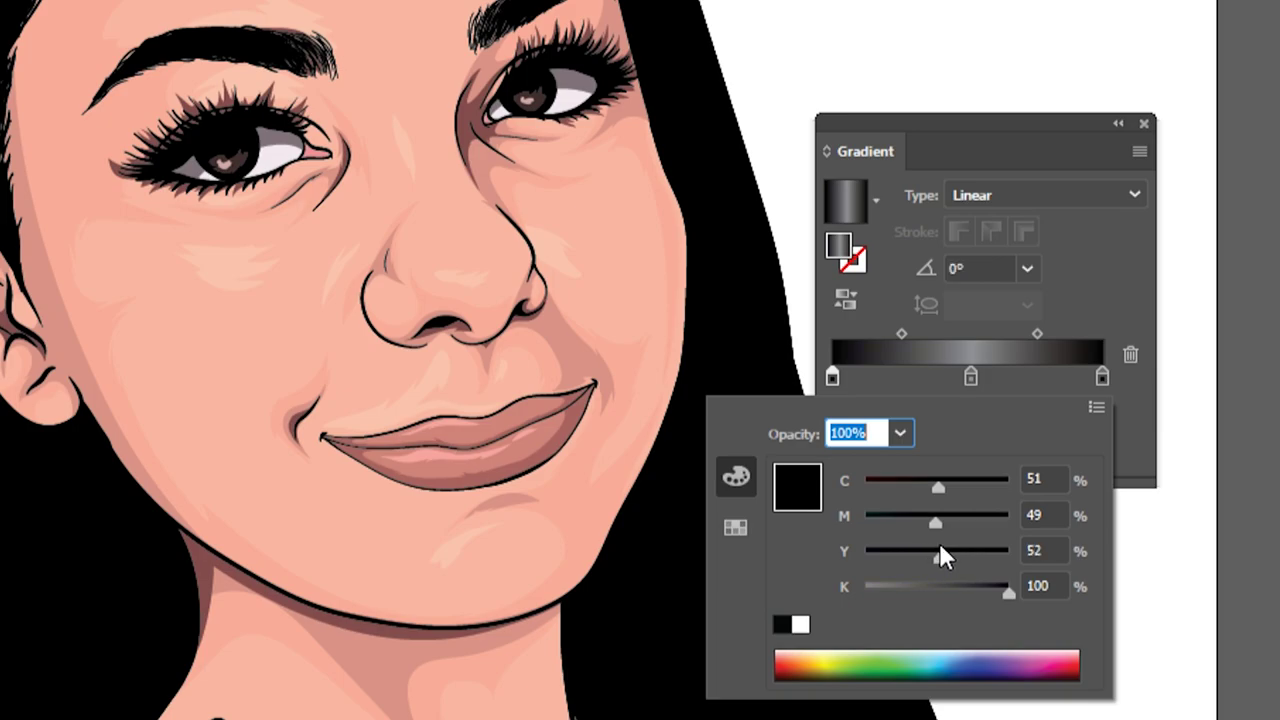
# - Move both gradient midpoints closer to the middle stop, with the right one at 25.66%
pyautogui.click(1038, 336)
pyautogui.moveTo(1038, 336); pyautogui.dragTo(1017, 337)
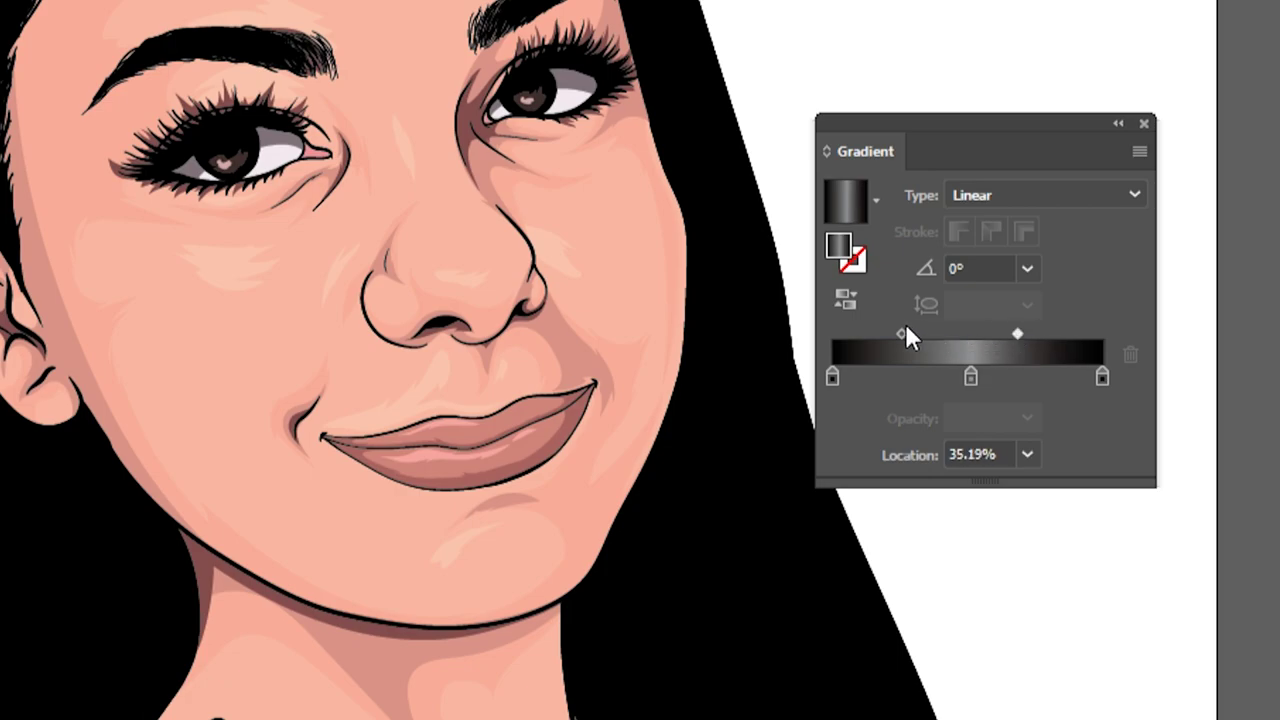
pyautogui.moveTo(901, 333); pyautogui.dragTo(923, 333)
pyautogui.moveTo(1010, 334); pyautogui.dragTo(1000, 330)
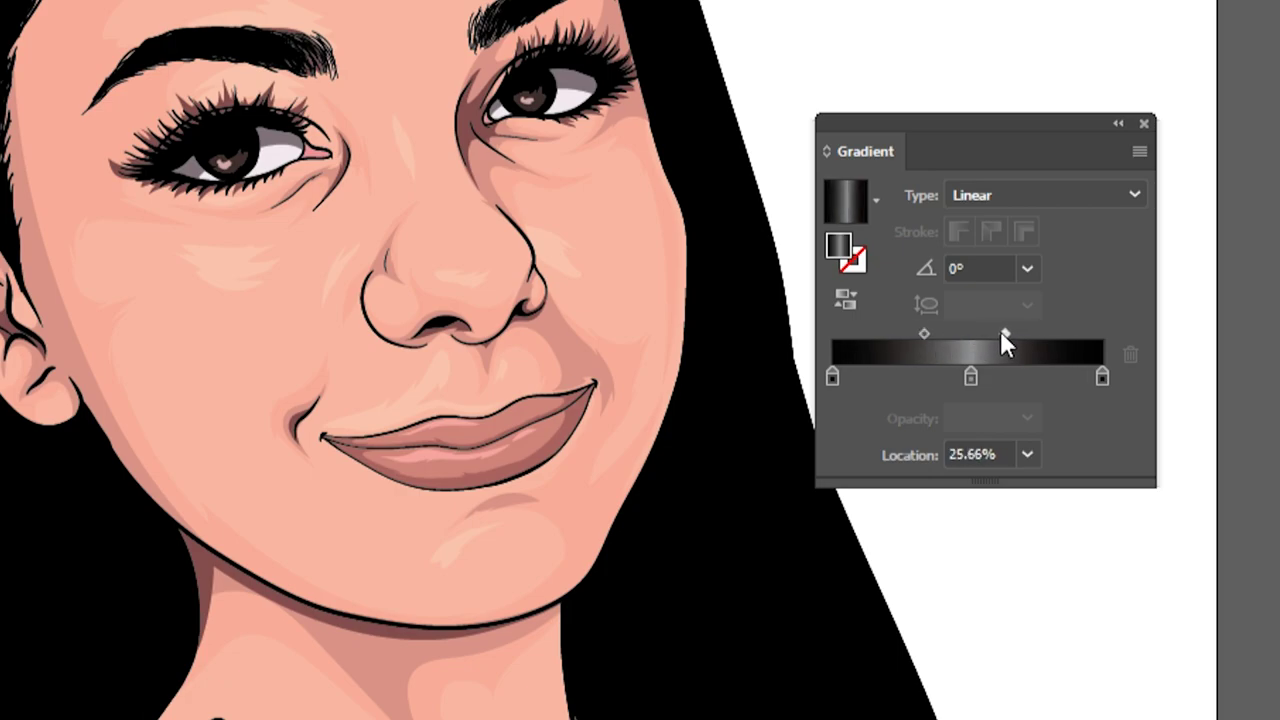
# - Set the gradient's middle stop to a greyish brown of C 33, M 40, Y 40, K 31
pyautogui.doubleClick(967, 377)
pyautogui.click(914, 482)
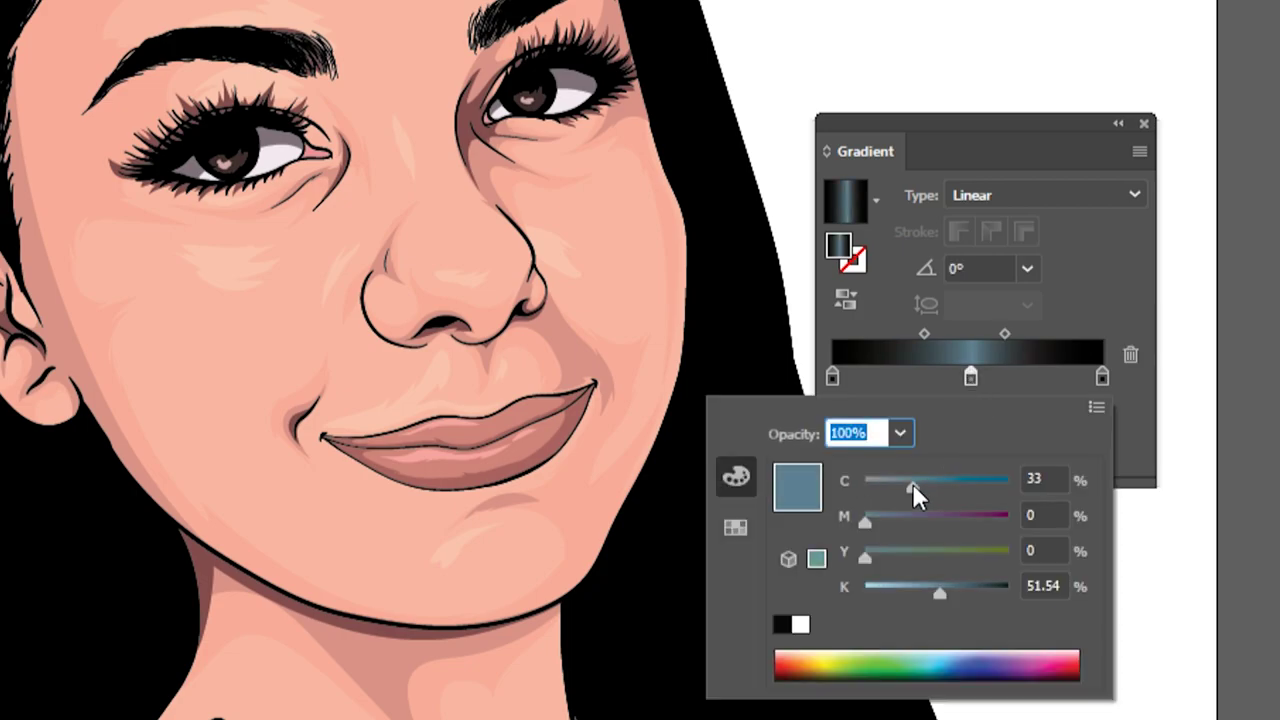
pyautogui.moveTo(880, 517); pyautogui.dragTo(914, 588)
pyautogui.click(922, 520)
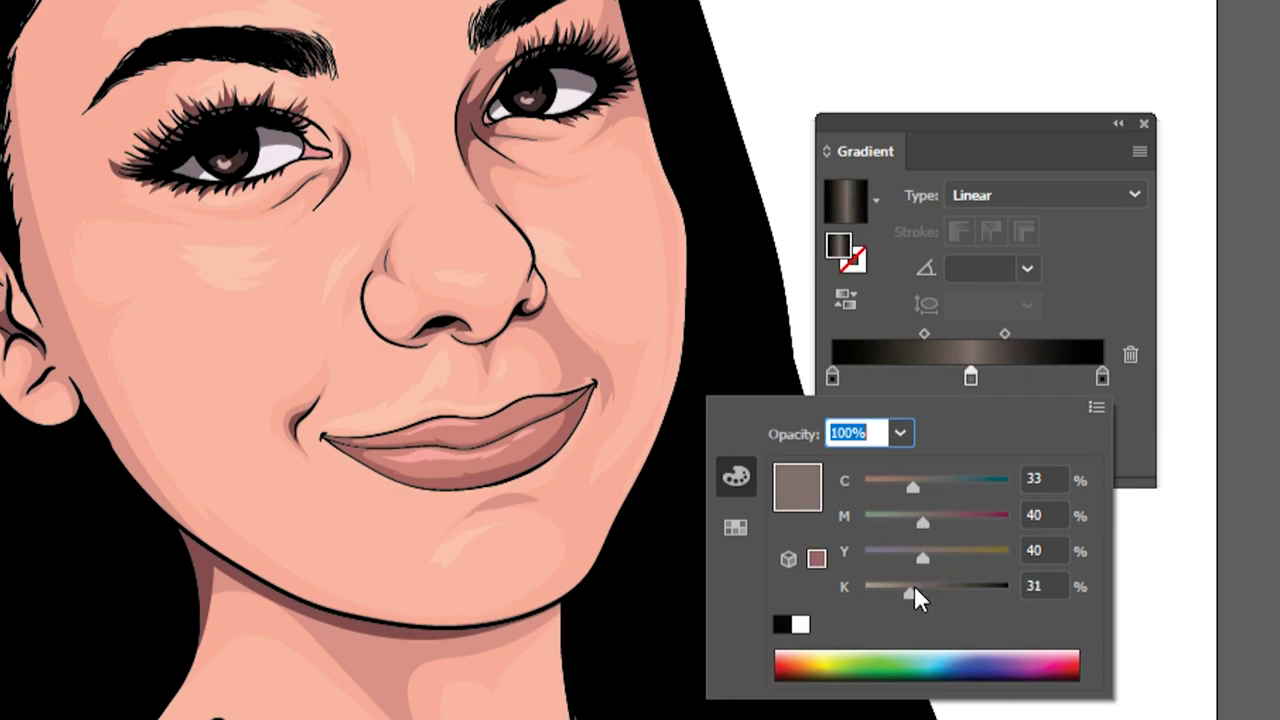
# - Fine-tune the gradient midpoints around the brown stop, placing the left one at 72.89%
pyautogui.click(1008, 328)
pyautogui.moveTo(1007, 329); pyautogui.dragTo(1000, 329)
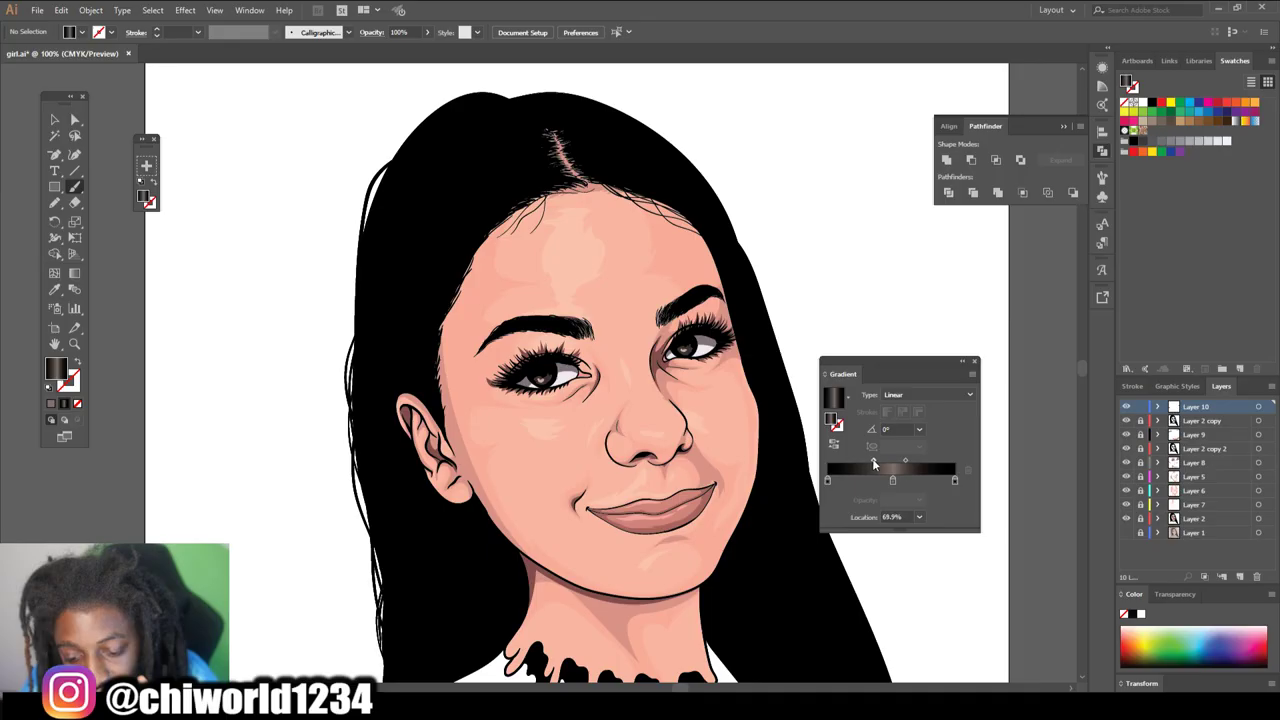
pyautogui.moveTo(923, 333); pyautogui.dragTo(933, 333)
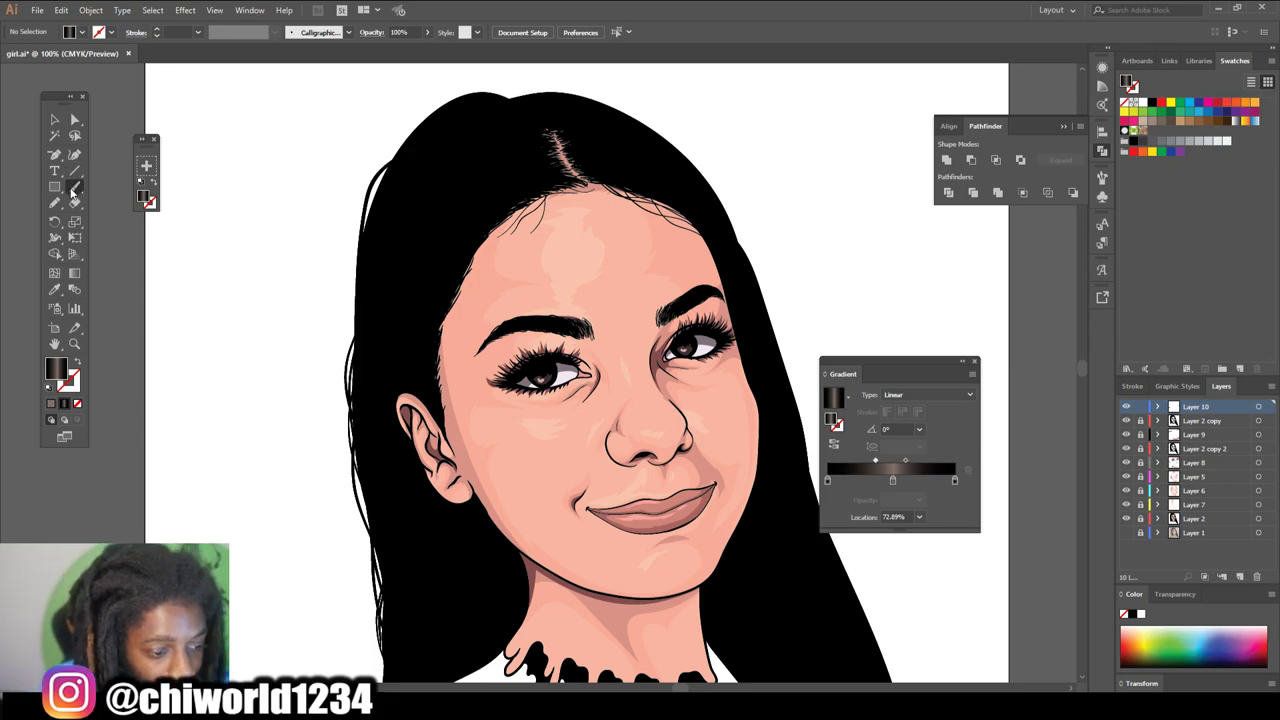
# - Test the gradient brush beside the artboard and paint a first cluster of curved shine strokes on the hair left of the parting
pyautogui.moveTo(115, 209); pyautogui.dragTo(112, 404)
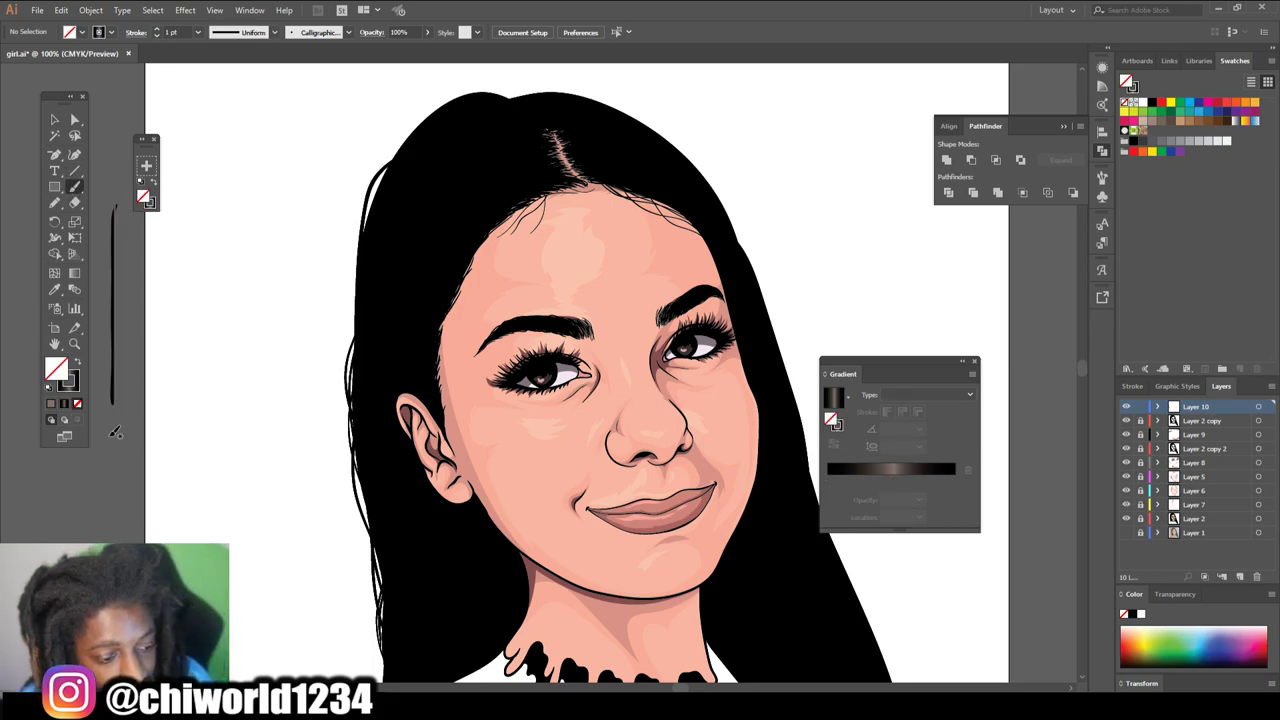
pyautogui.moveTo(116, 449); pyautogui.dragTo(117, 359)
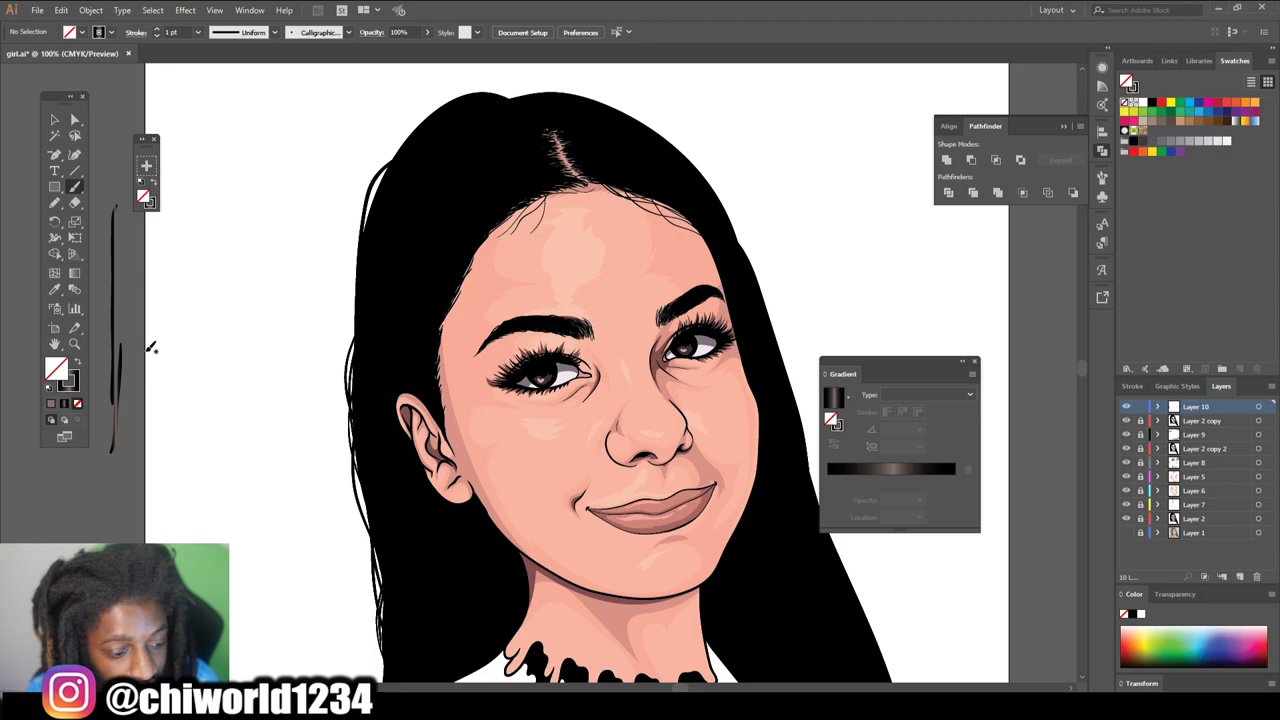
pyautogui.moveTo(524, 176); pyautogui.dragTo(453, 268)
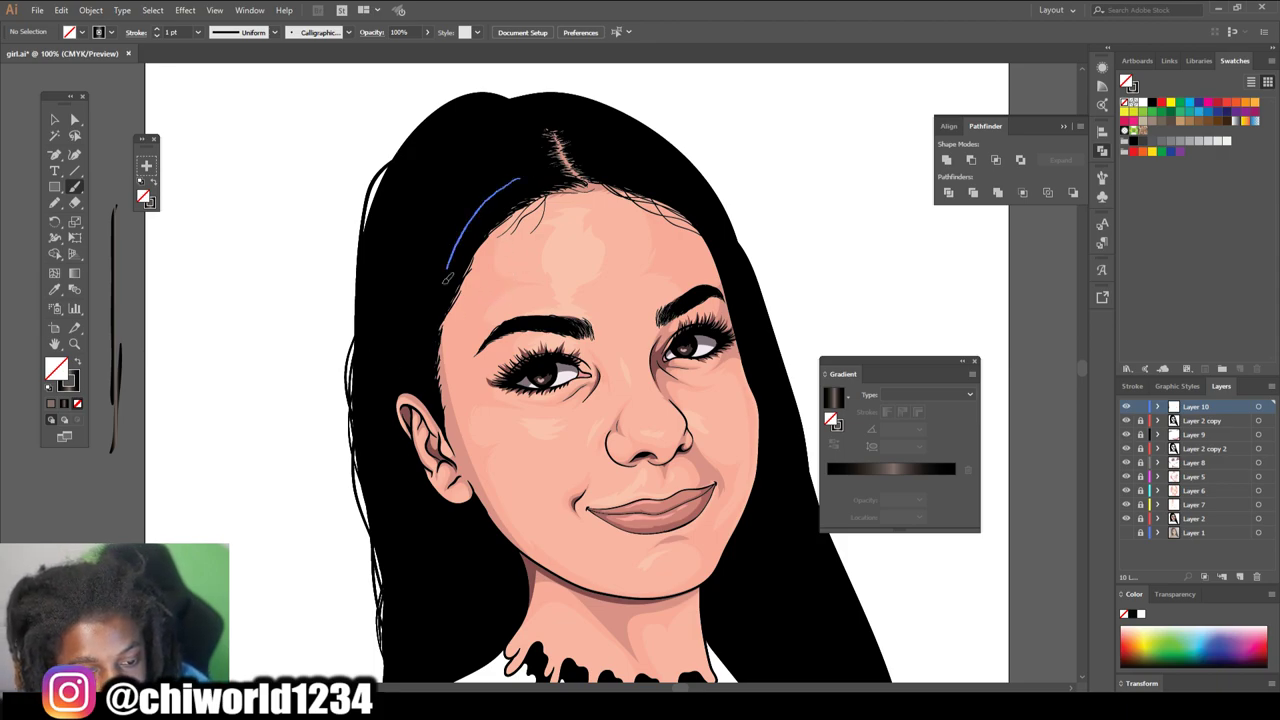
pyautogui.moveTo(528, 168)
pyautogui.mouseDown()
pyautogui.moveTo(436, 299)
pyautogui.moveTo(445, 236)
pyautogui.moveTo(436, 247)
pyautogui.mouseUp()
pyautogui.moveTo(499, 162); pyautogui.dragTo(447, 227)
pyautogui.moveTo(485, 177); pyautogui.dragTo(426, 255)
pyautogui.moveTo(490, 161); pyautogui.dragTo(428, 243)
pyautogui.moveTo(486, 166); pyautogui.dragTo(425, 250)
pyautogui.moveTo(481, 164); pyautogui.dragTo(430, 233)
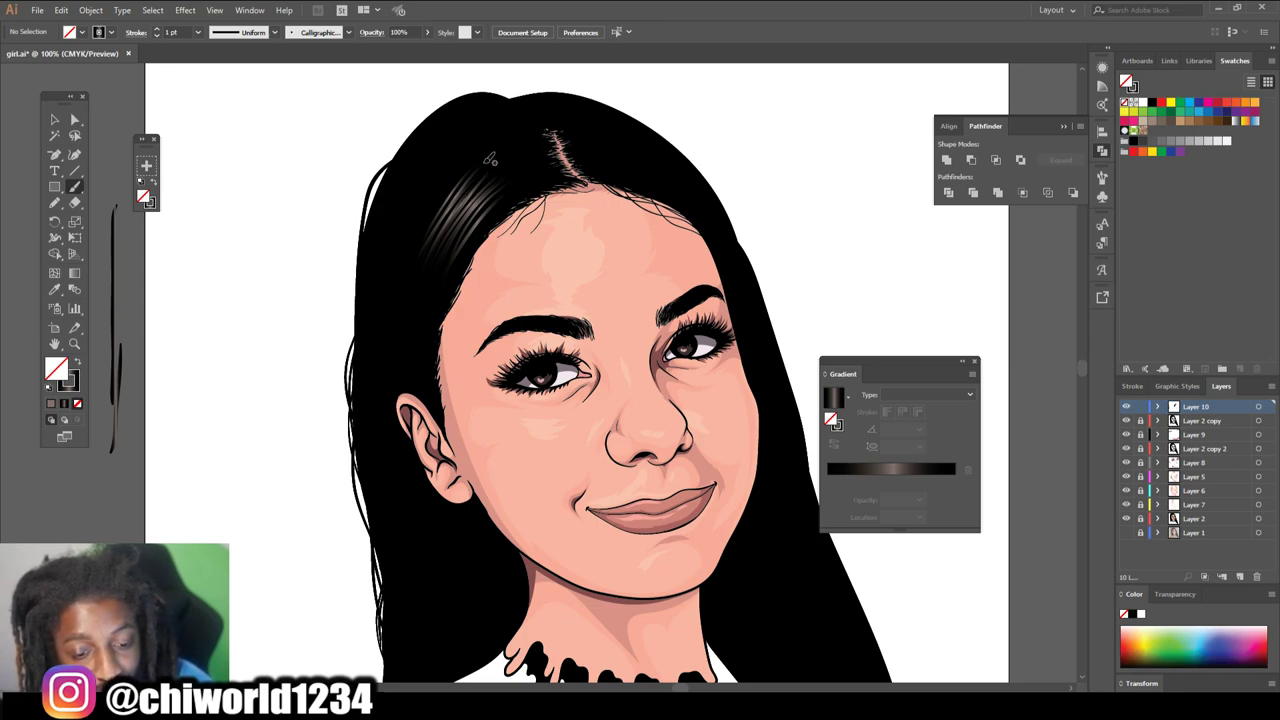
# - Widen the shine left of the parting with more curved brush strokes reaching toward the outer edge of the hair
pyautogui.moveTo(490, 151)
pyautogui.mouseDown()
pyautogui.moveTo(402, 256)
pyautogui.moveTo(399, 236)
pyautogui.mouseUp()
pyautogui.moveTo(476, 130)
pyautogui.mouseDown()
pyautogui.moveTo(406, 264)
pyautogui.moveTo(400, 242)
pyautogui.moveTo(418, 232)
pyautogui.moveTo(406, 212)
pyautogui.moveTo(398, 230)
pyautogui.mouseUp()
pyautogui.moveTo(458, 136)
pyautogui.mouseDown()
pyautogui.moveTo(403, 209)
pyautogui.moveTo(388, 200)
pyautogui.moveTo(402, 180)
pyautogui.moveTo(398, 220)
pyautogui.mouseUp()
pyautogui.moveTo(484, 158)
pyautogui.mouseDown()
pyautogui.moveTo(442, 222)
pyautogui.moveTo(436, 280)
pyautogui.mouseUp()
pyautogui.moveTo(494, 194)
pyautogui.mouseDown()
pyautogui.moveTo(446, 306)
pyautogui.moveTo(458, 248)
pyautogui.mouseUp()
pyautogui.moveTo(480, 171); pyautogui.dragTo(432, 244)
pyautogui.moveTo(438, 194); pyautogui.dragTo(405, 276)
pyautogui.moveTo(458, 166); pyautogui.dragTo(392, 262)
pyautogui.moveTo(482, 150); pyautogui.dragTo(424, 250)
pyautogui.moveTo(488, 176); pyautogui.dragTo(422, 261)
pyautogui.moveTo(476, 160); pyautogui.dragTo(436, 221)
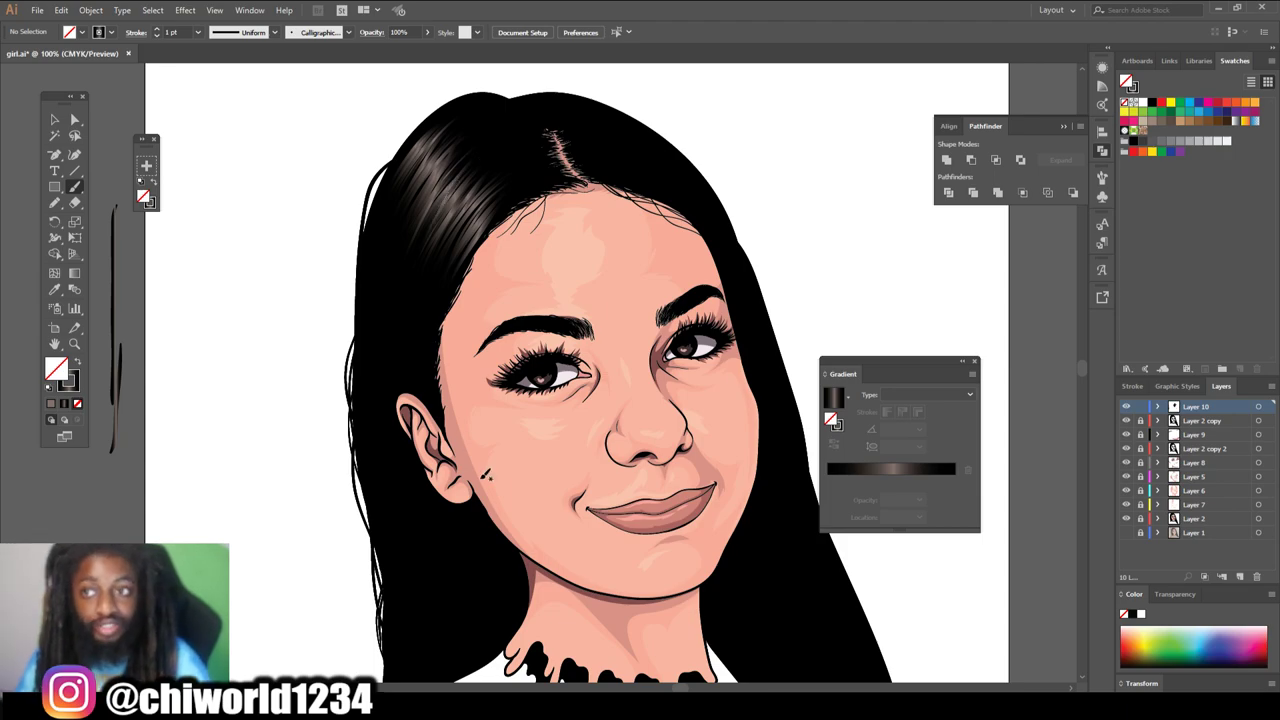
# - Set the brush stroke weight to 0.5 pt and paint shine strokes on the hair right of the parting
pyautogui.scroll(-2, 487, 476)
pyautogui.scroll(2, 500, 470)
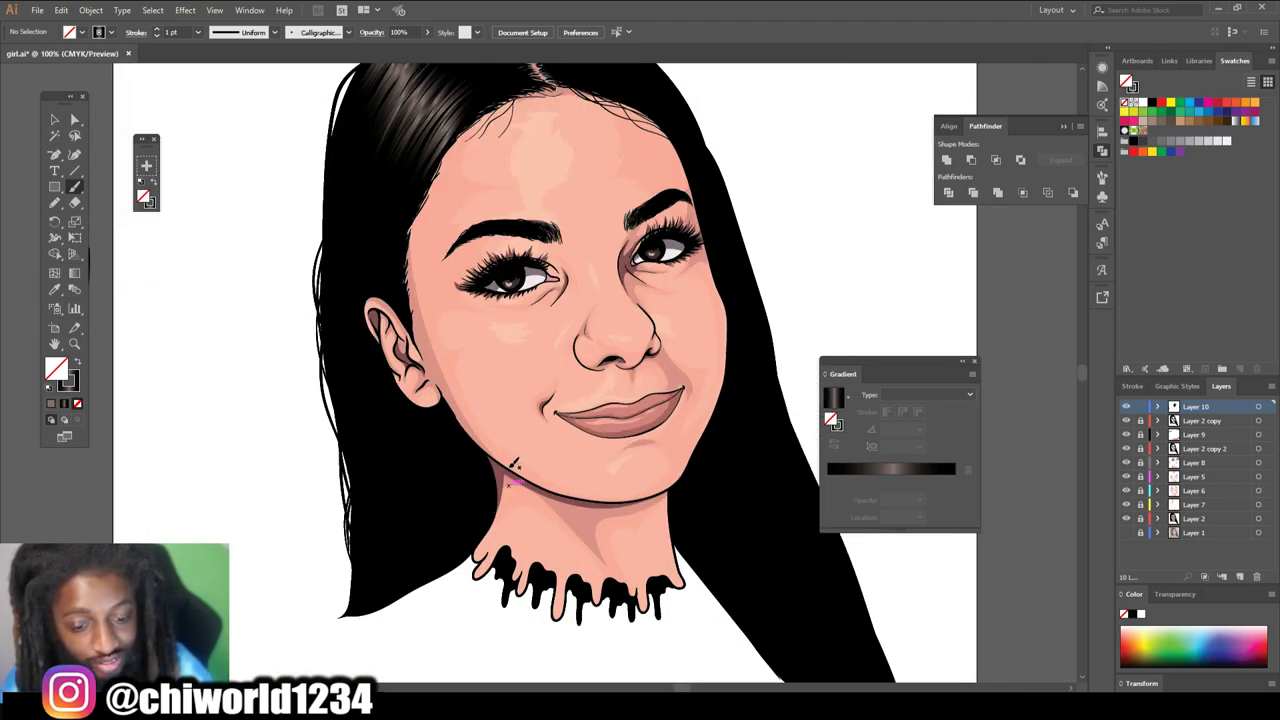
pyautogui.scroll(-2, 512, 466)
pyautogui.scroll(2, 512, 463)
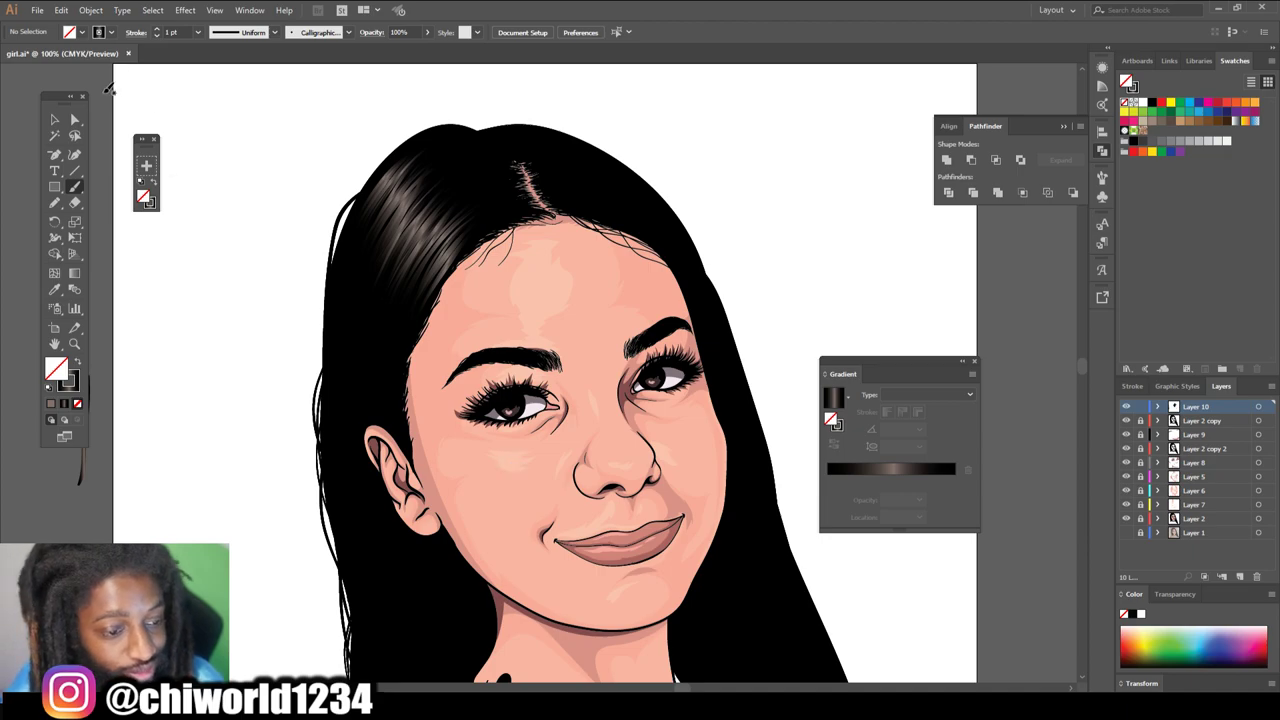
pyautogui.click(197, 32)
pyautogui.click(213, 50)
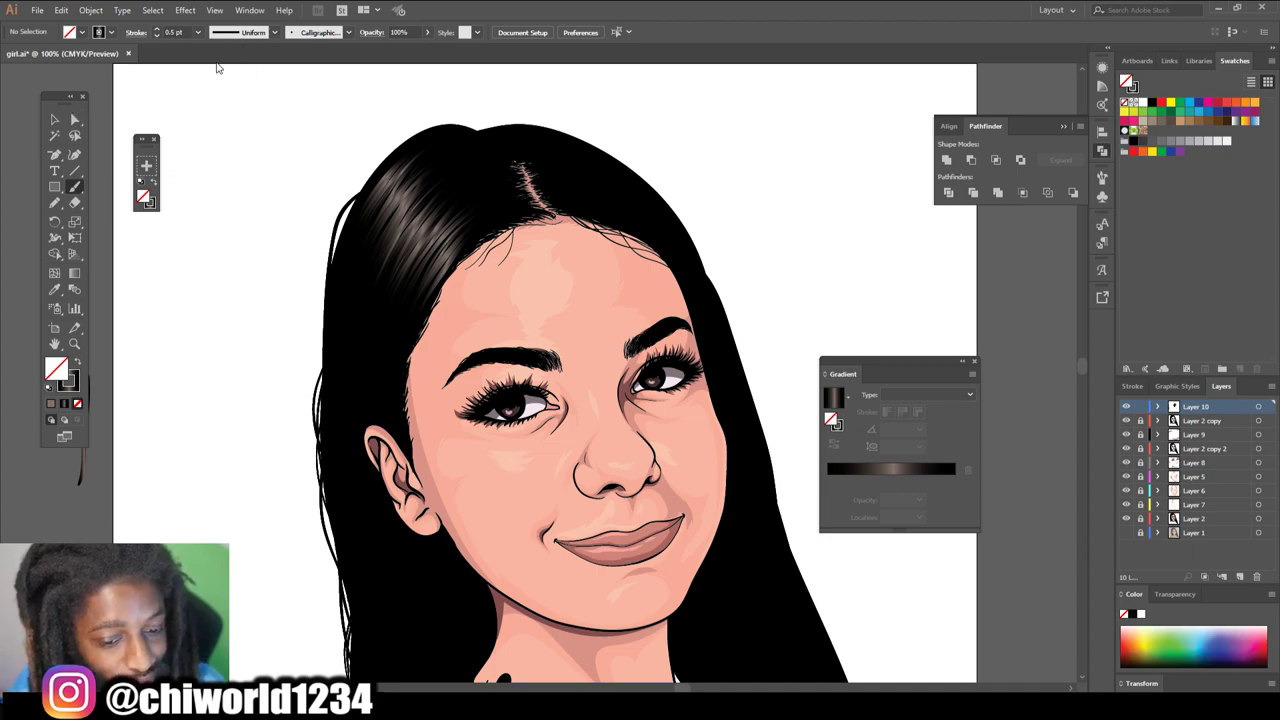
pyautogui.moveTo(588, 210)
pyautogui.mouseDown()
pyautogui.moveTo(561, 191)
pyautogui.moveTo(592, 188)
pyautogui.moveTo(558, 184)
pyautogui.moveTo(545, 168)
pyautogui.moveTo(569, 162)
pyautogui.moveTo(526, 151)
pyautogui.moveTo(567, 151)
pyautogui.moveTo(516, 136)
pyautogui.moveTo(561, 136)
pyautogui.moveTo(505, 134)
pyautogui.mouseUp()
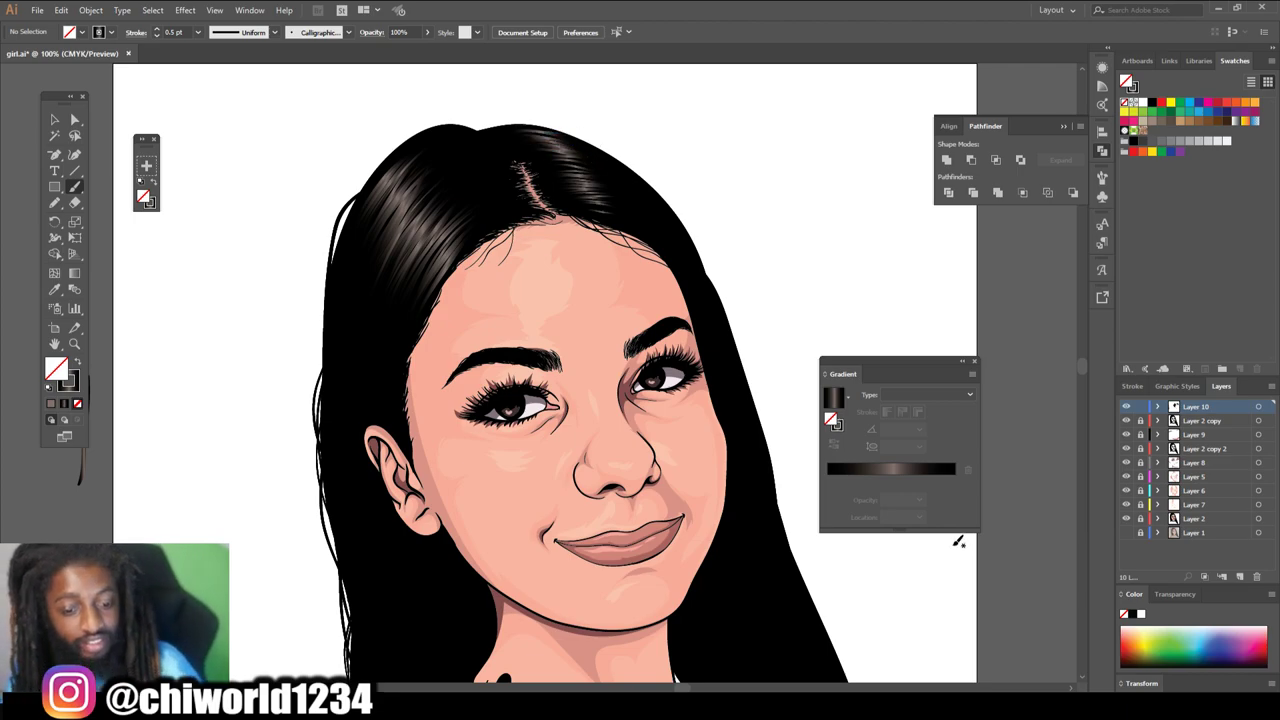
# - Paint a dense band of long shine strokes down the long hair on the right side of the portrait, from cheek level to below the neck
pyautogui.scroll(-5, 857, 590)
pyautogui.scroll(5, 829, 560)
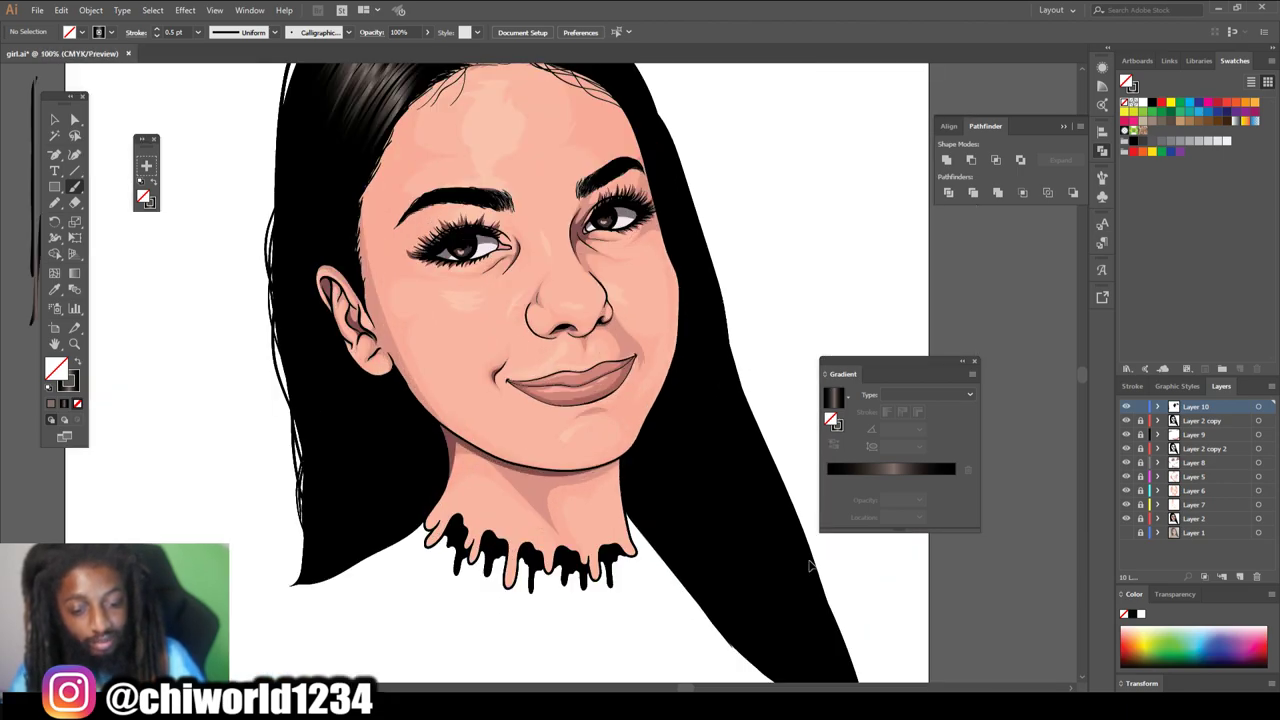
pyautogui.moveTo(745, 621); pyautogui.dragTo(691, 428)
pyautogui.moveTo(739, 576); pyautogui.dragTo(692, 441)
pyautogui.moveTo(737, 600)
pyautogui.mouseDown()
pyautogui.moveTo(674, 414)
pyautogui.moveTo(690, 440)
pyautogui.moveTo(679, 387)
pyautogui.mouseUp()
pyautogui.moveTo(712, 566); pyautogui.dragTo(673, 436)
pyautogui.moveTo(726, 604); pyautogui.dragTo(664, 424)
pyautogui.moveTo(703, 568); pyautogui.dragTo(660, 438)
pyautogui.moveTo(703, 578); pyautogui.dragTo(674, 472)
pyautogui.moveTo(718, 600); pyautogui.dragTo(659, 383)
pyautogui.moveTo(704, 576); pyautogui.dragTo(666, 420)
pyautogui.moveTo(701, 584); pyautogui.dragTo(659, 404)
pyautogui.moveTo(690, 574); pyautogui.dragTo(661, 418)
pyautogui.moveTo(692, 572)
pyautogui.mouseDown()
pyautogui.moveTo(640, 366)
pyautogui.moveTo(654, 366)
pyautogui.moveTo(652, 440)
pyautogui.moveTo(632, 342)
pyautogui.moveTo(648, 490)
pyautogui.moveTo(636, 410)
pyautogui.mouseUp()
pyautogui.moveTo(655, 536); pyautogui.dragTo(630, 314)
pyautogui.moveTo(668, 562)
pyautogui.mouseDown()
pyautogui.moveTo(636, 276)
pyautogui.moveTo(632, 368)
pyautogui.mouseUp()
pyautogui.moveTo(634, 535); pyautogui.dragTo(628, 352)
pyautogui.moveTo(652, 558)
pyautogui.mouseDown()
pyautogui.moveTo(634, 382)
pyautogui.moveTo(634, 446)
pyautogui.mouseUp()
pyautogui.moveTo(630, 536); pyautogui.dragTo(631, 305)
pyautogui.moveTo(746, 620); pyautogui.dragTo(675, 396)
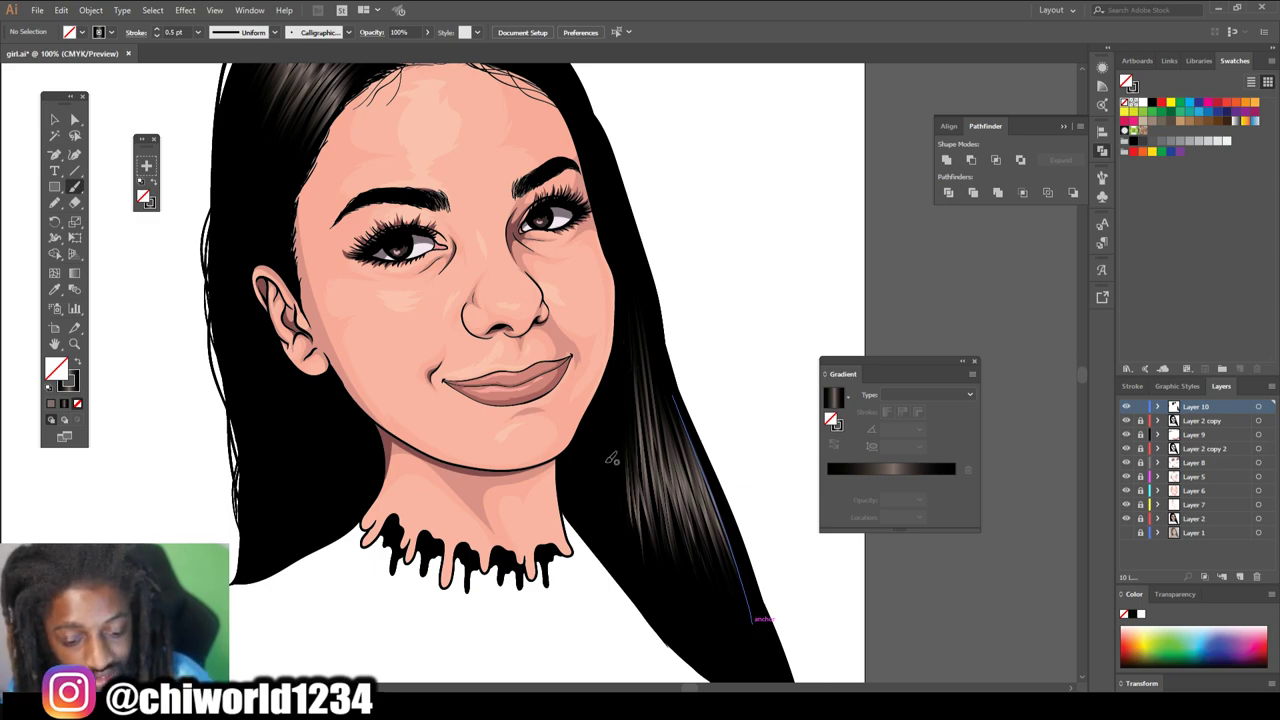
# - Add shine strokes to the inner edge of the right-hand hair, close beside the cheek and jaw
pyautogui.moveTo(614, 430); pyautogui.dragTo(624, 354)
pyautogui.moveTo(619, 508)
pyautogui.mouseDown()
pyautogui.moveTo(628, 350)
pyautogui.moveTo(610, 414)
pyautogui.moveTo(616, 356)
pyautogui.mouseUp()
pyautogui.moveTo(604, 486); pyautogui.dragTo(624, 356)
pyautogui.moveTo(616, 464); pyautogui.dragTo(613, 354)
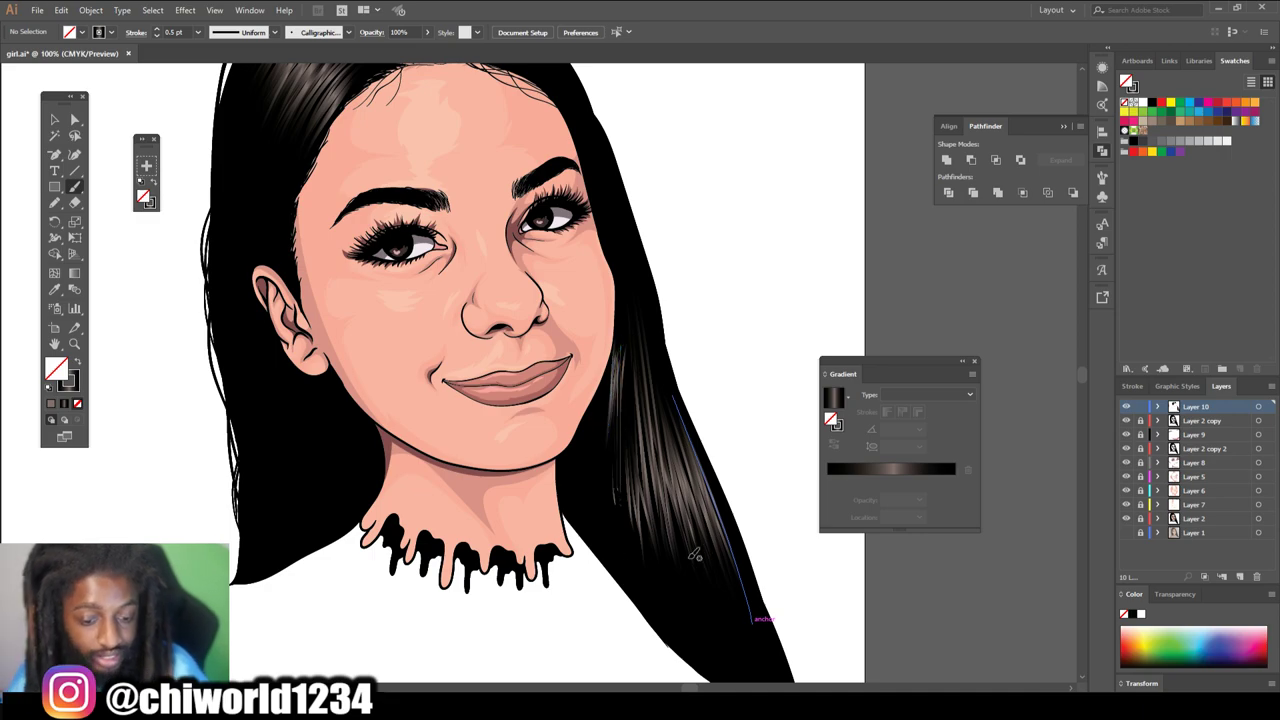
# - Select the shine strokes beside the cheek and set their stroke gradient angle to -123°
pyautogui.hotkey('ctrl', '+')
pyautogui.hotkey('ctrl', '+')
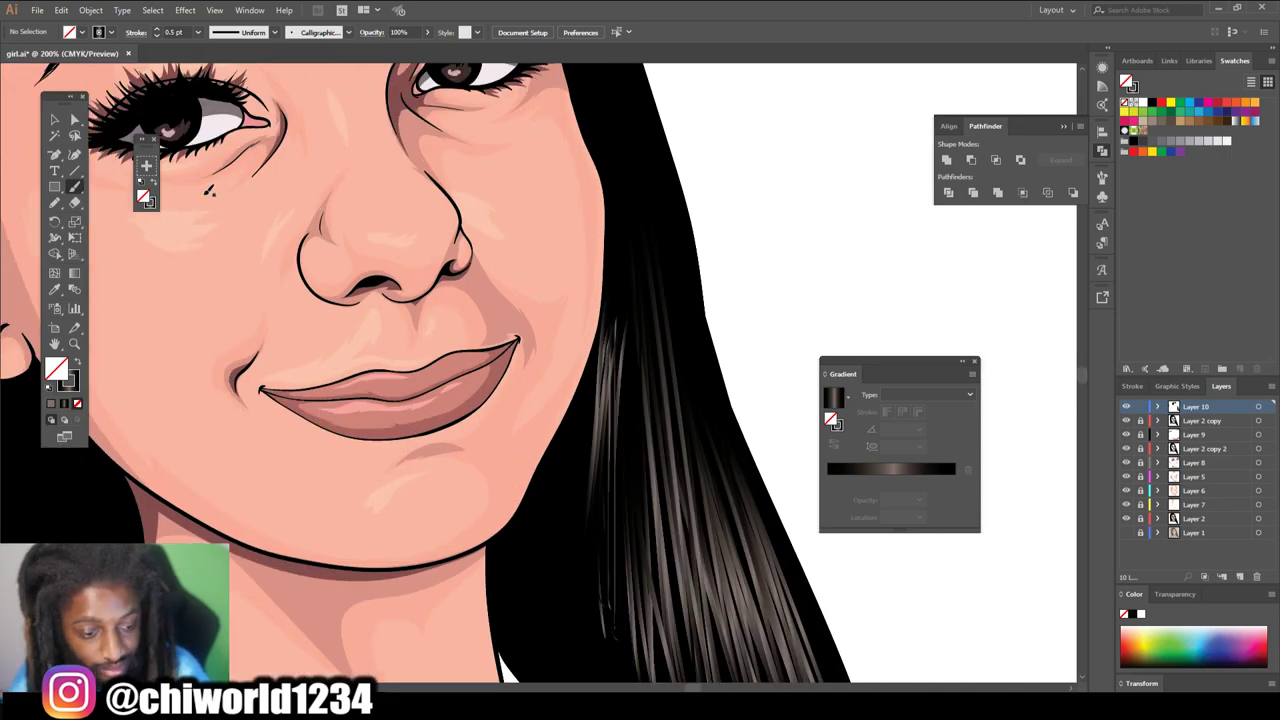
pyautogui.press('v')
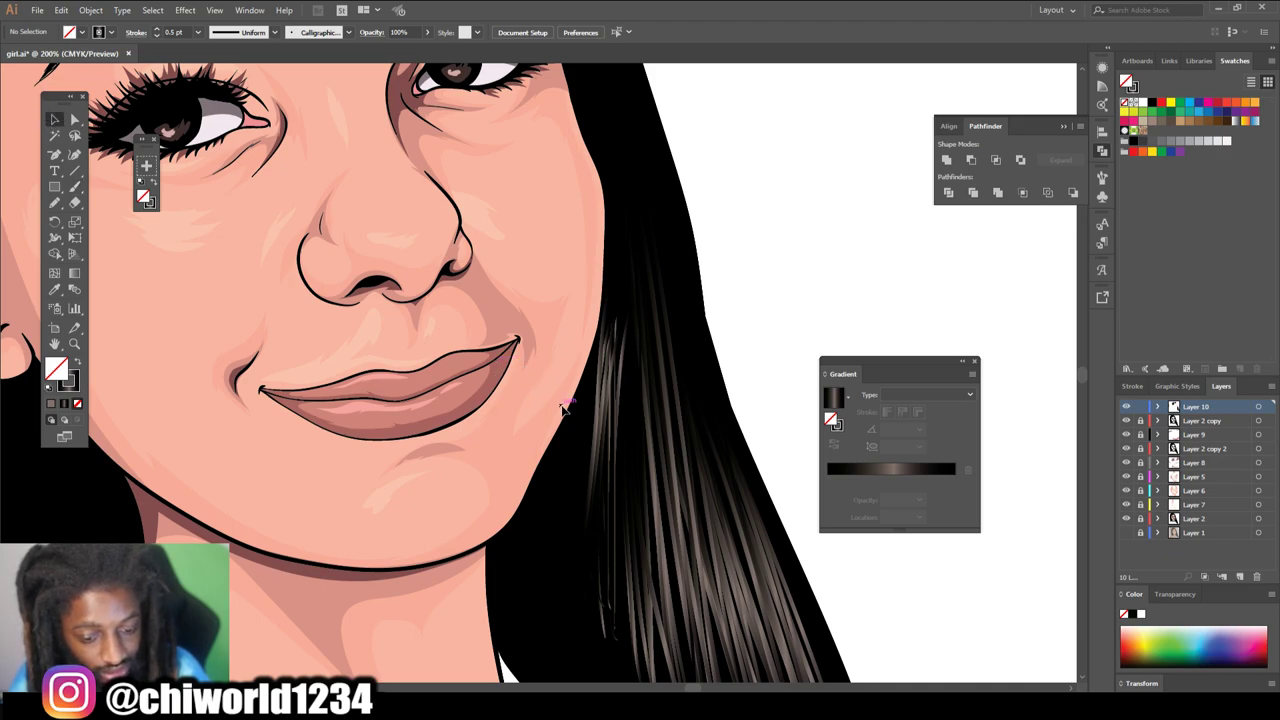
pyautogui.click(620, 437)
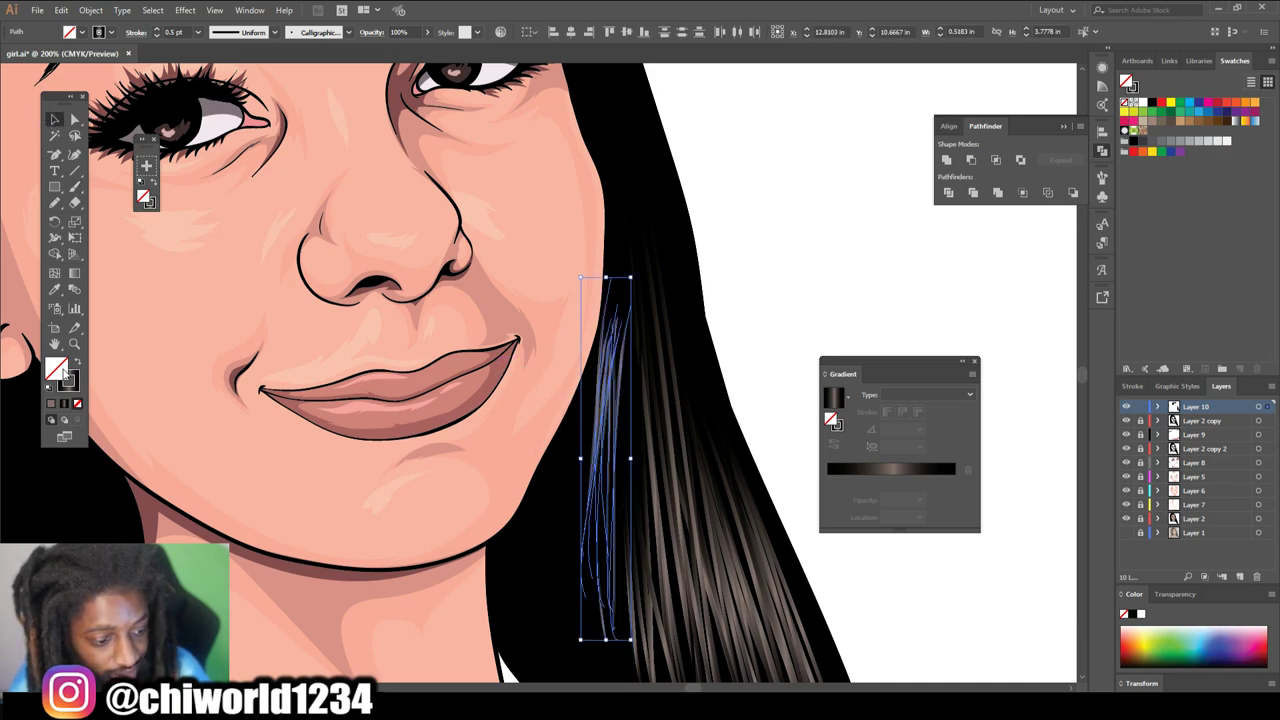
pyautogui.press('.')
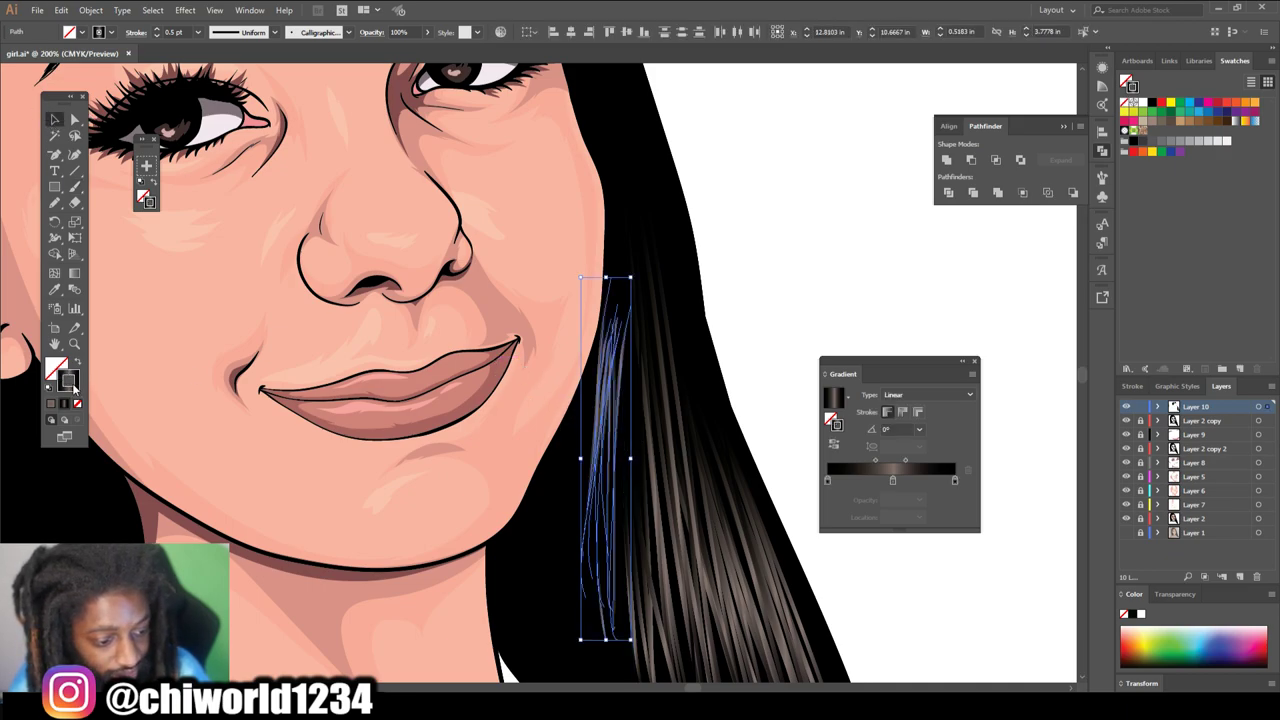
pyautogui.click(887, 428)
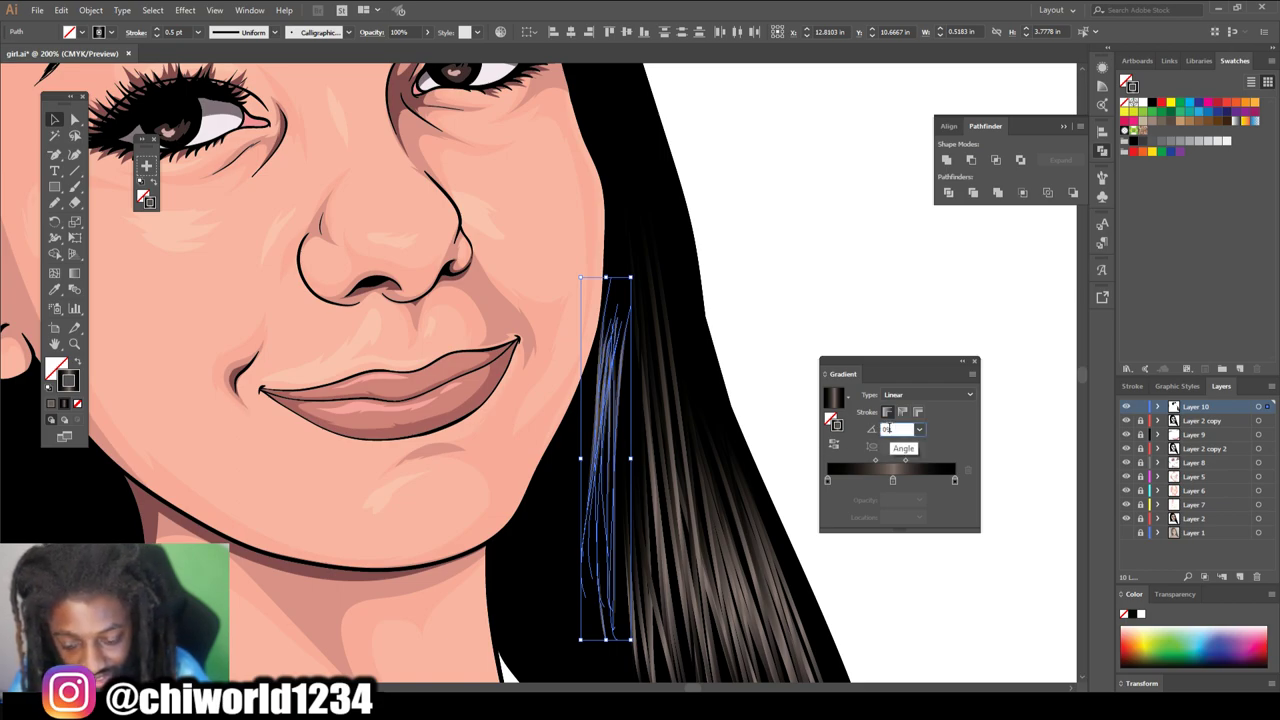
pyautogui.press('Down')
pyautogui.press('Down')
pyautogui.press('Down')
pyautogui.press('Down')
pyautogui.press('Down')
pyautogui.press('Down')
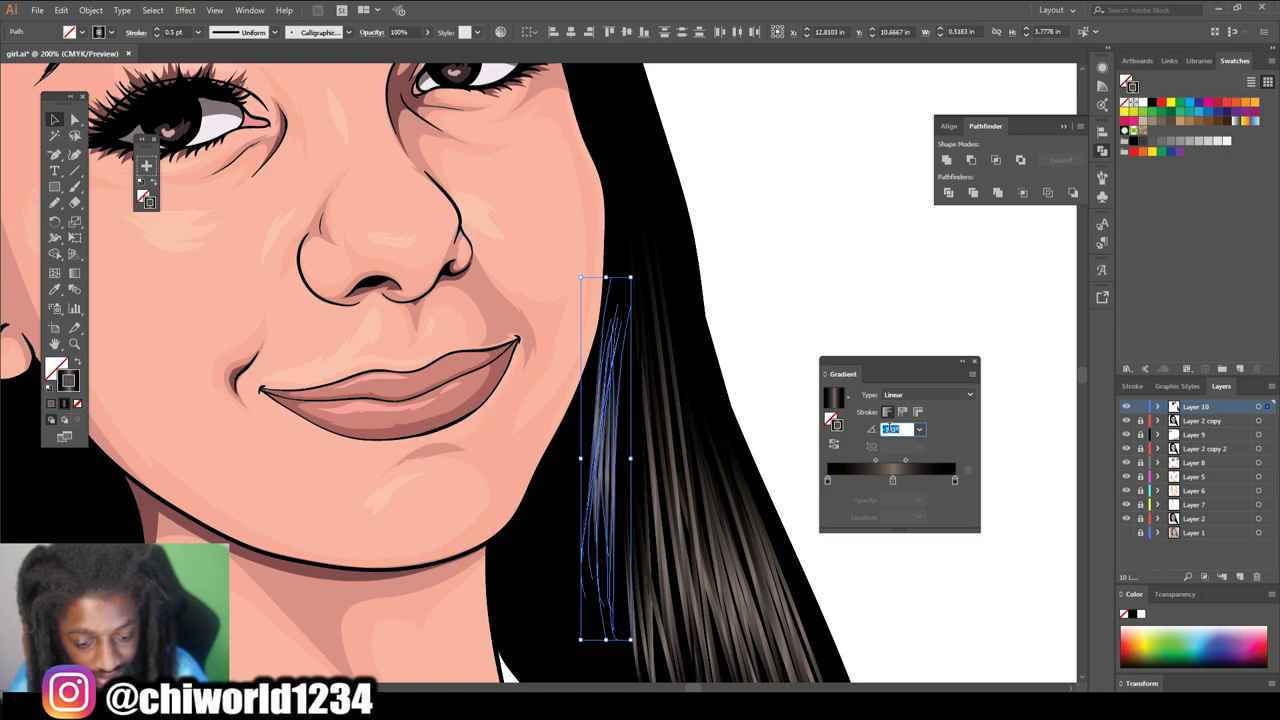
pyautogui.click(760, 384)
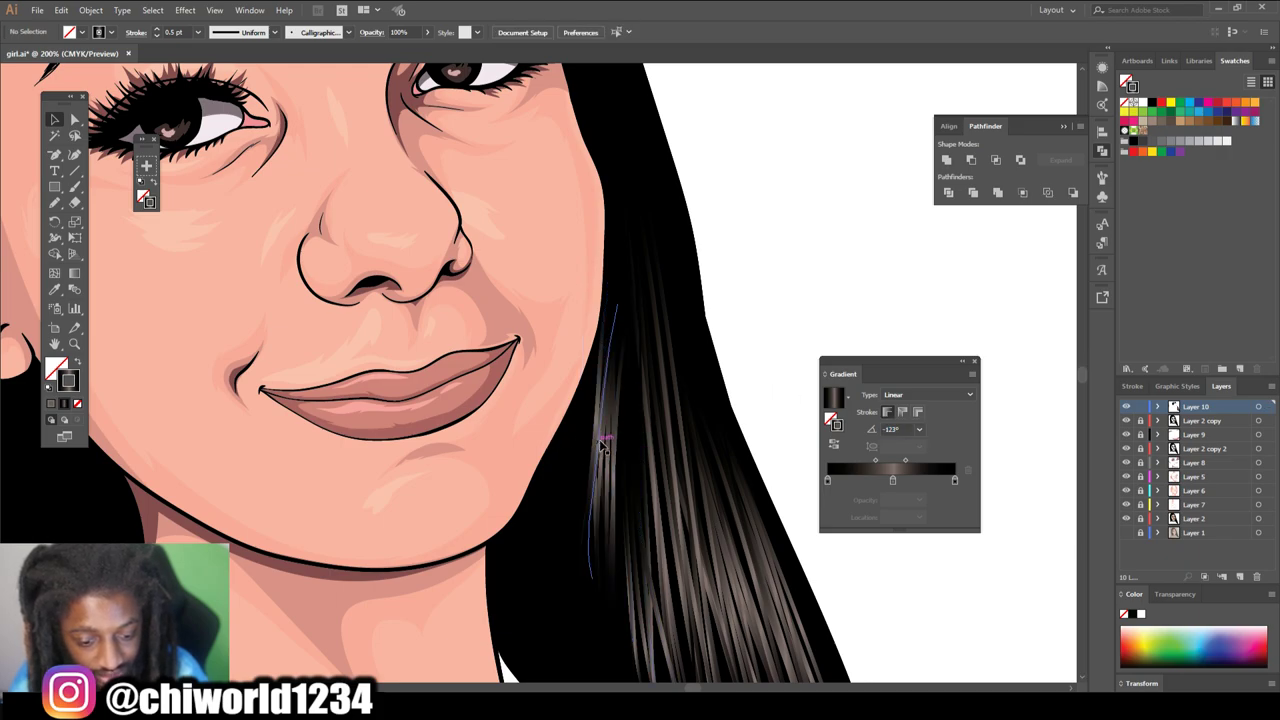
# - Reselect the shine strokes beside the cheek and set their stroke gradient angle to -133°
pyautogui.moveTo(585, 448); pyautogui.dragTo(622, 465)
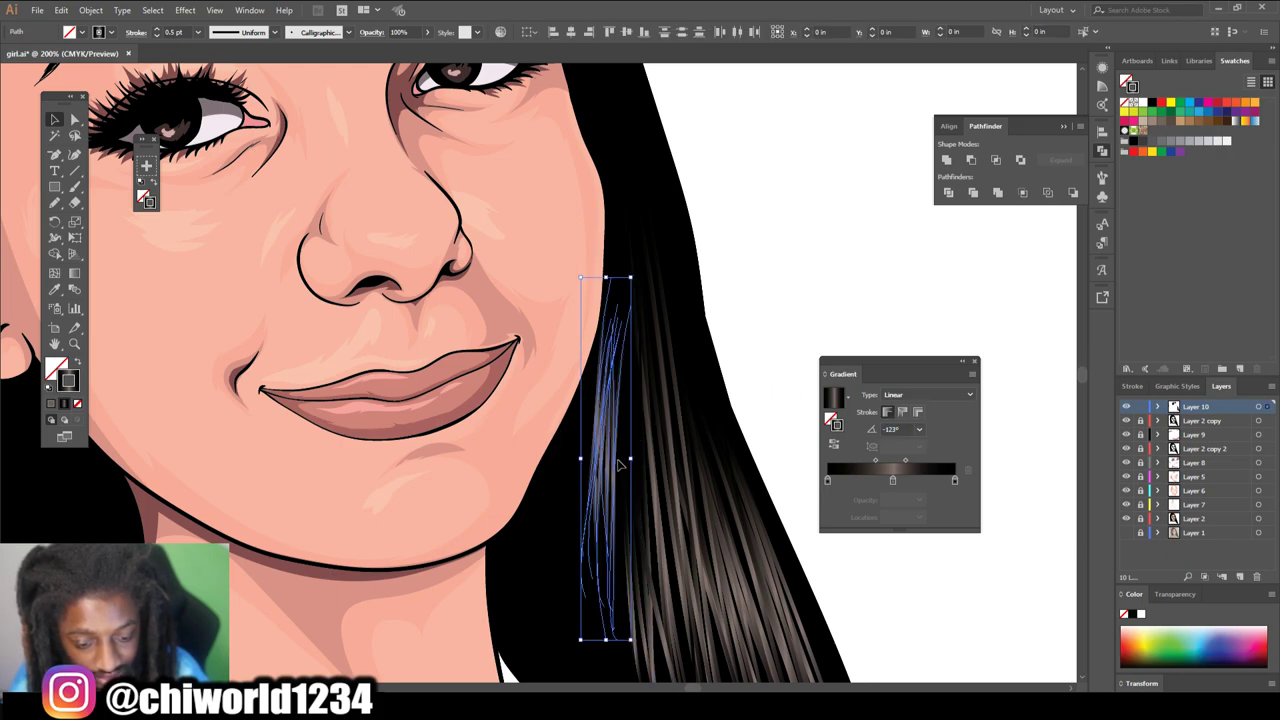
pyautogui.doubleClick(901, 429)
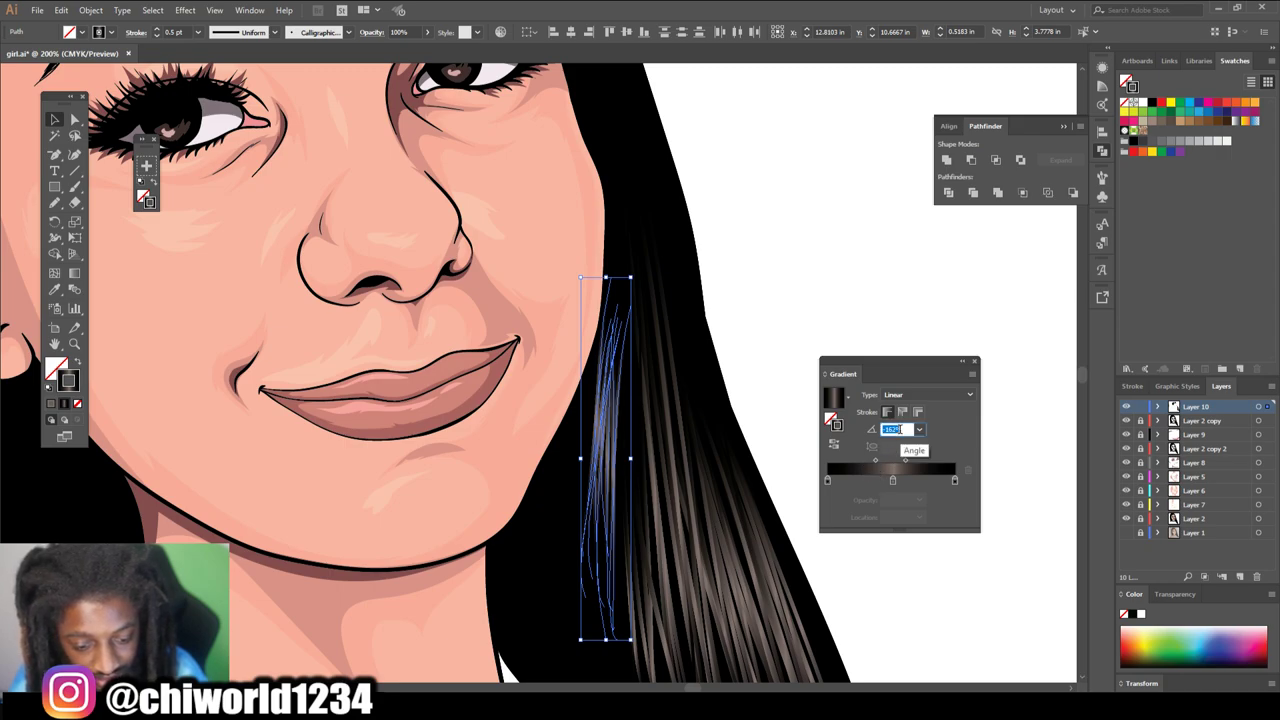
pyautogui.scroll(3, 901, 429)
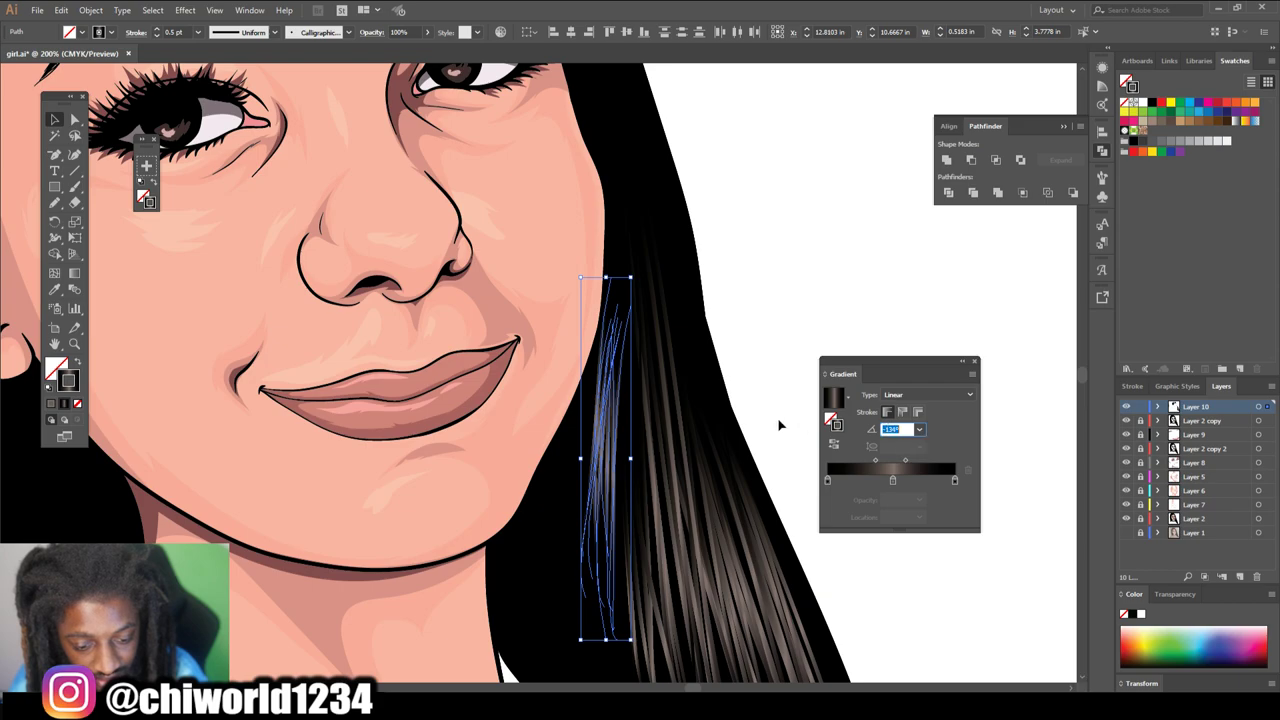
pyautogui.click(748, 416)
pyautogui.hotkey('ctrl', '-')
pyautogui.hotkey('ctrl', '-')
pyautogui.hotkey('ctrl', '-')
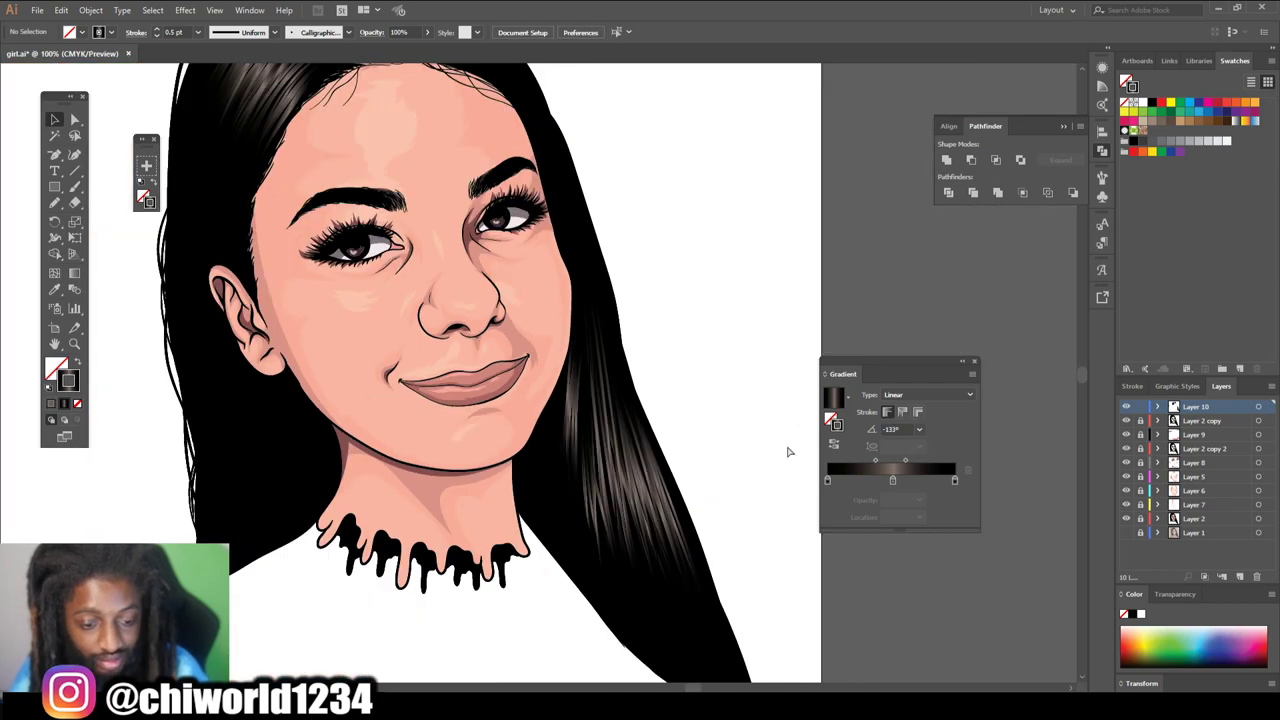
# - Paint more shine strokes with the Paintbrush in the right-hand hair beside the jaw and higher up along the face
pyautogui.hotkey('ctrl', '+')
pyautogui.hotkey('ctrl', '+')
pyautogui.press('b')
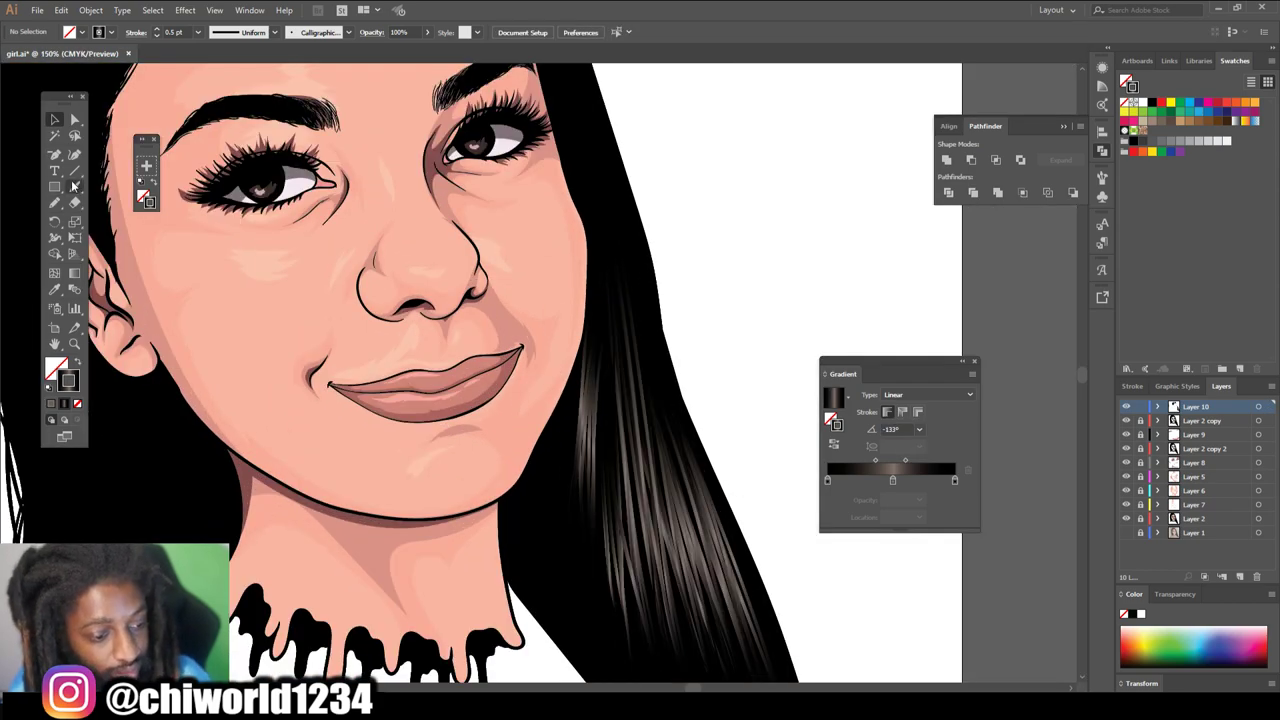
pyautogui.moveTo(621, 576)
pyautogui.mouseDown()
pyautogui.moveTo(617, 284)
pyautogui.moveTo(603, 386)
pyautogui.moveTo(598, 340)
pyautogui.mouseUp()
pyautogui.moveTo(565, 570); pyautogui.dragTo(585, 384)
pyautogui.moveTo(543, 488); pyautogui.dragTo(580, 330)
pyautogui.scroll(4, 575, 450)
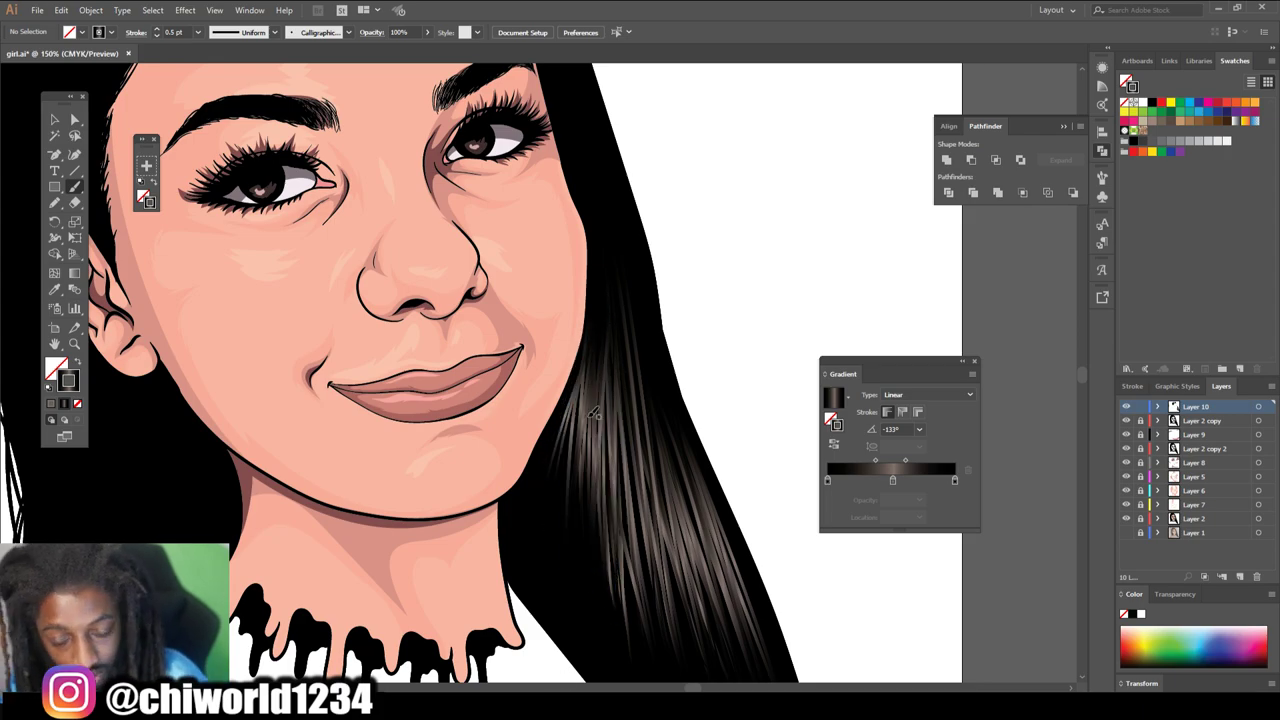
pyautogui.moveTo(598, 404)
pyautogui.mouseDown()
pyautogui.moveTo(565, 265)
pyautogui.moveTo(536, 210)
pyautogui.mouseUp()
pyautogui.moveTo(610, 434); pyautogui.dragTo(566, 248)
# - Paint long shine strokes on the left-hand hair, below the ear and behind it, undoing one misplaced stroke
pyautogui.scroll(-4, 595, 367)
pyautogui.scroll(4, 506, 410)
pyautogui.scroll(-1, 769, 675)
pyautogui.moveTo(464, 616); pyautogui.dragTo(436, 424)
pyautogui.moveTo(452, 640)
pyautogui.mouseDown()
pyautogui.moveTo(425, 419)
pyautogui.moveTo(420, 432)
pyautogui.moveTo(360, 294)
pyautogui.mouseUp()
pyautogui.moveTo(391, 354); pyautogui.dragTo(350, 202)
pyautogui.moveTo(404, 394); pyautogui.dragTo(354, 204)
pyautogui.moveTo(384, 322); pyautogui.dragTo(364, 188)
pyautogui.moveTo(364, 332); pyautogui.dragTo(344, 160)
pyautogui.hotkey('ctrl', 'z')
pyautogui.moveTo(392, 388)
pyautogui.mouseDown()
pyautogui.moveTo(360, 120)
pyautogui.moveTo(346, 190)
pyautogui.mouseUp()
pyautogui.moveTo(366, 392); pyautogui.dragTo(330, 150)
pyautogui.moveTo(398, 404); pyautogui.dragTo(354, 194)
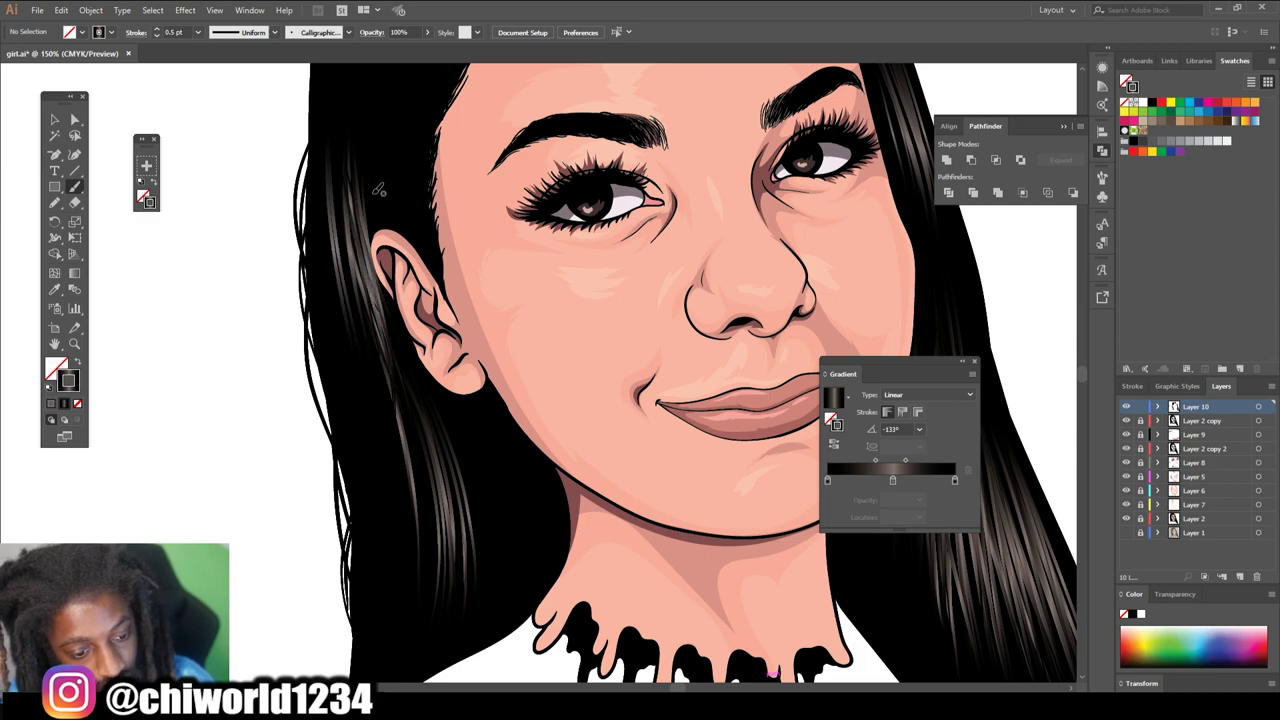
# - Add further shine strokes higher up and along the length of the left-hand hair to fill out its highlights
pyautogui.scroll(3, 406, 290)
pyautogui.moveTo(372, 286)
pyautogui.mouseDown()
pyautogui.moveTo(344, 216)
pyautogui.moveTo(338, 142)
pyautogui.mouseUp()
pyautogui.moveTo(400, 606); pyautogui.dragTo(346, 270)
pyautogui.moveTo(390, 530); pyautogui.dragTo(350, 312)
pyautogui.moveTo(416, 226)
pyautogui.mouseDown()
pyautogui.moveTo(405, 277)
pyautogui.moveTo(332, 152)
pyautogui.mouseUp()
pyautogui.moveTo(384, 284); pyautogui.dragTo(375, 218)
# - Paint short gradient shine strokes along the portrait's right eyebrow
pyautogui.hotkey('ctrl', '-')
pyautogui.hotkey('ctrl', '-')
pyautogui.hotkey('ctrl', '-')
pyautogui.hotkey('ctrl', '=')
pyautogui.hotkey('ctrl', '=')
pyautogui.hotkey('ctrl', '=')
pyautogui.hotkey('ctrl', '=')
pyautogui.hotkey('ctrl', '=')
pyautogui.moveTo(720, 292); pyautogui.dragTo(746, 267)
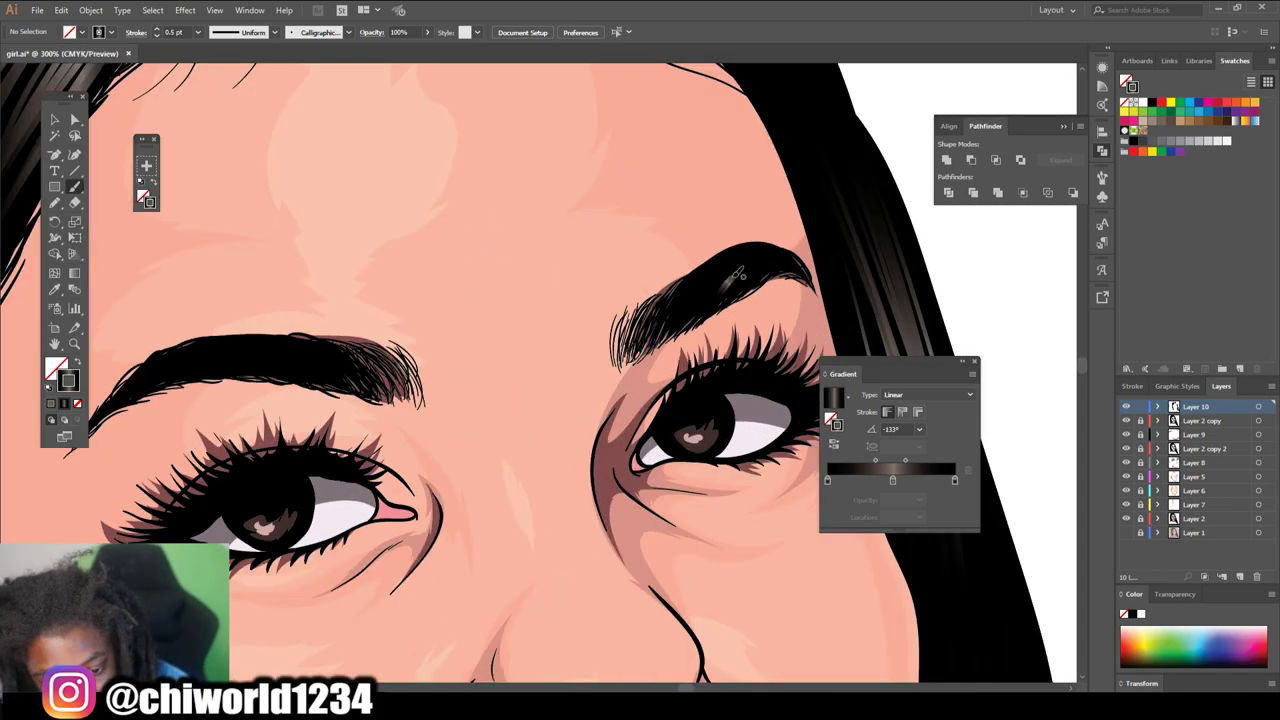
pyautogui.moveTo(686, 310); pyautogui.dragTo(730, 264)
pyautogui.moveTo(728, 274); pyautogui.dragTo(752, 260)
pyautogui.moveTo(688, 300); pyautogui.dragTo(716, 266)
pyautogui.moveTo(675, 311); pyautogui.dragTo(692, 283)
# - Paint short gradient shine strokes along the portrait's left eyebrow
pyautogui.moveTo(360, 387); pyautogui.dragTo(316, 343)
pyautogui.moveTo(331, 385)
pyautogui.mouseDown()
pyautogui.moveTo(282, 348)
pyautogui.moveTo(264, 356)
pyautogui.mouseUp()
pyautogui.moveTo(290, 374)
pyautogui.mouseDown()
pyautogui.moveTo(250, 350)
pyautogui.moveTo(234, 360)
pyautogui.mouseUp()
pyautogui.moveTo(256, 350)
pyautogui.mouseDown()
pyautogui.moveTo(228, 338)
pyautogui.moveTo(220, 354)
pyautogui.mouseUp()
pyautogui.moveTo(250, 354); pyautogui.dragTo(214, 340)
# - Select the shine strokes on the left eyebrow and set their stroke gradient angle to -180°
pyautogui.press('v')
pyautogui.moveTo(202, 289); pyautogui.dragTo(378, 428)
pyautogui.click(894, 429)
pyautogui.scroll(-5, 894, 429)
pyautogui.click(543, 414)
pyautogui.hotkey('ctrl', '-')
pyautogui.hotkey('ctrl', '-')
pyautogui.hotkey('ctrl', '-')
pyautogui.hotkey('ctrl', '-')
pyautogui.scroll(-3, 736, 560)
pyautogui.scroll(2, 520, 571)
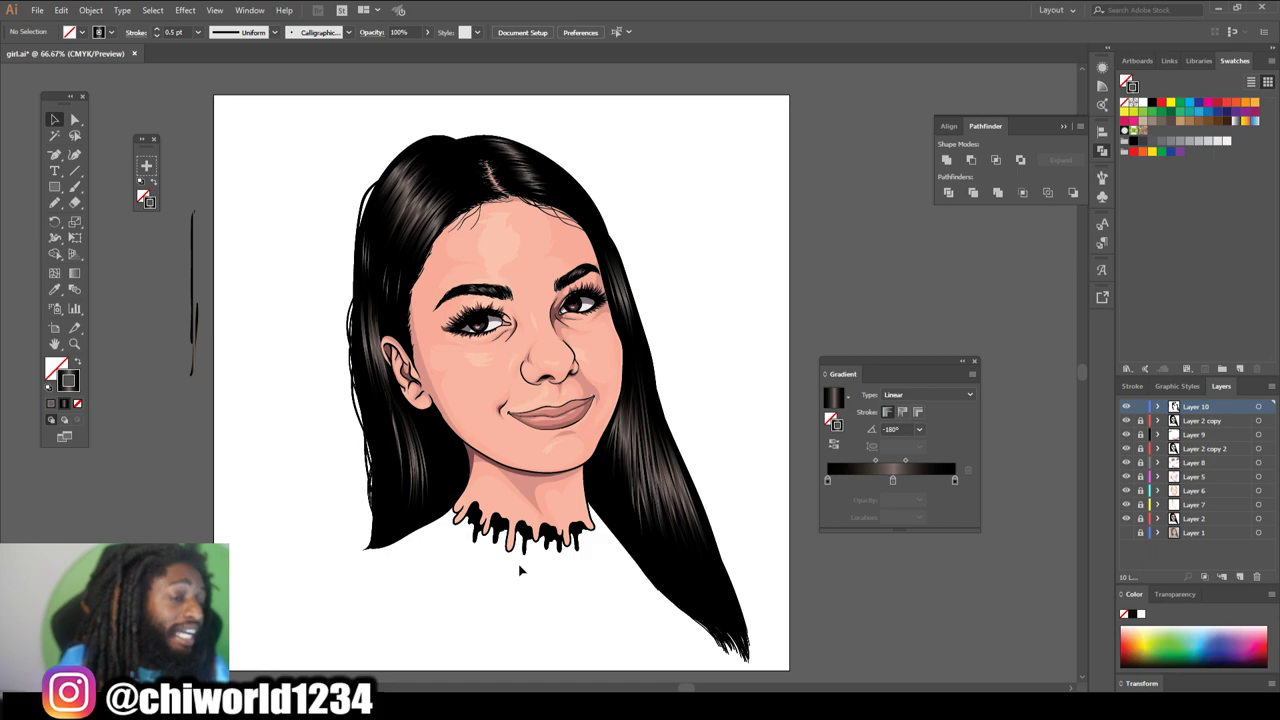